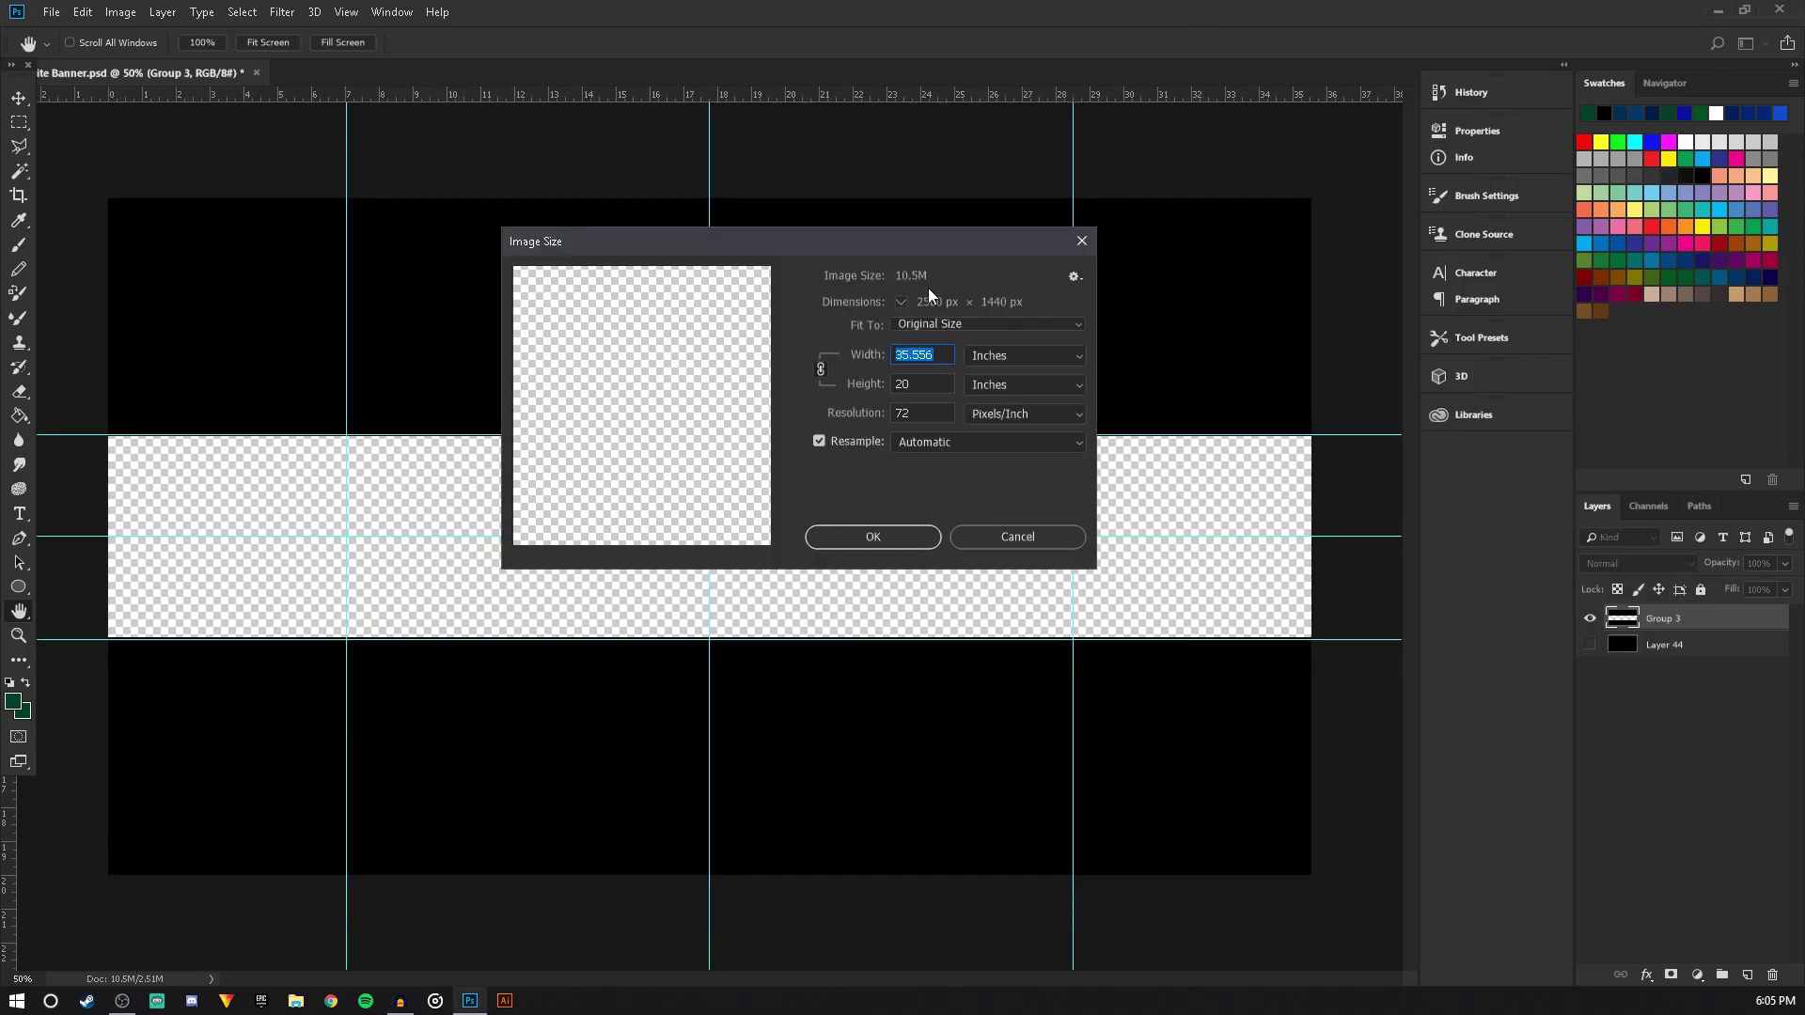
# Close the image size settings without changes and toggle Group 3's visibility to inspect the bars covering the area outside the banner strip
pyautogui.moveTo(11, 82); pyautogui.dragTo(11, 87)
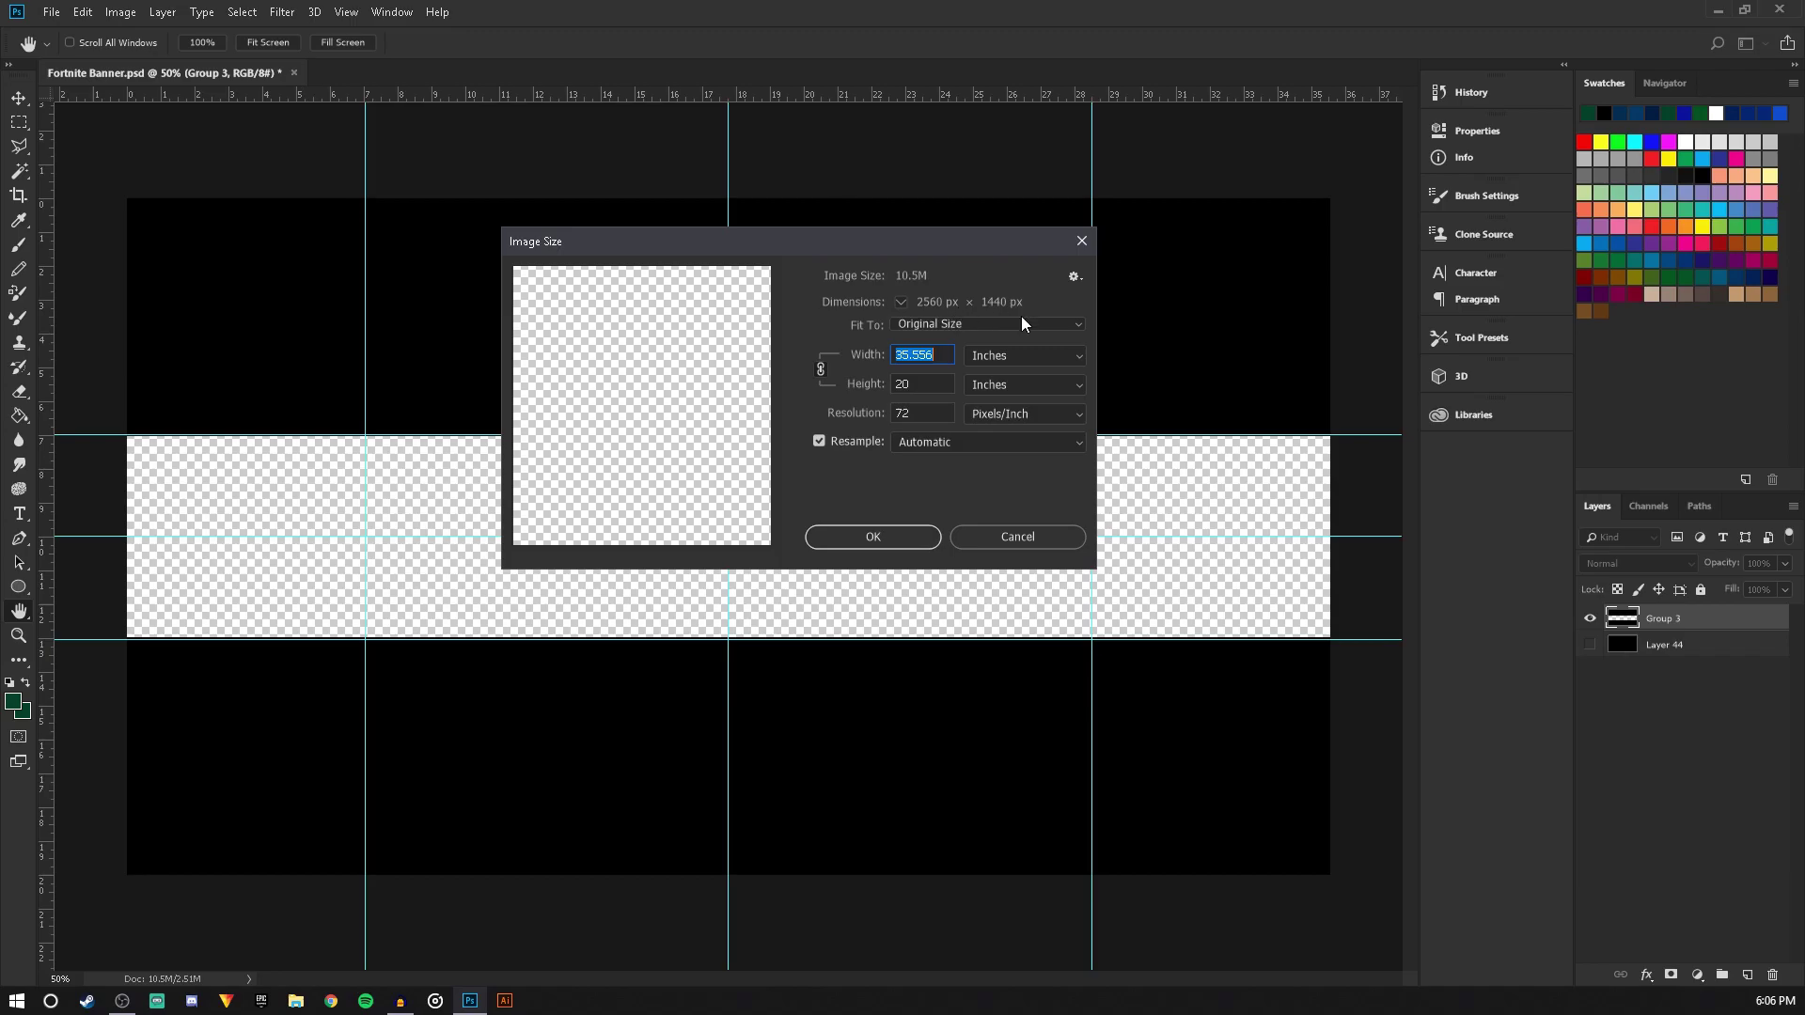
pyautogui.click(1018, 538)
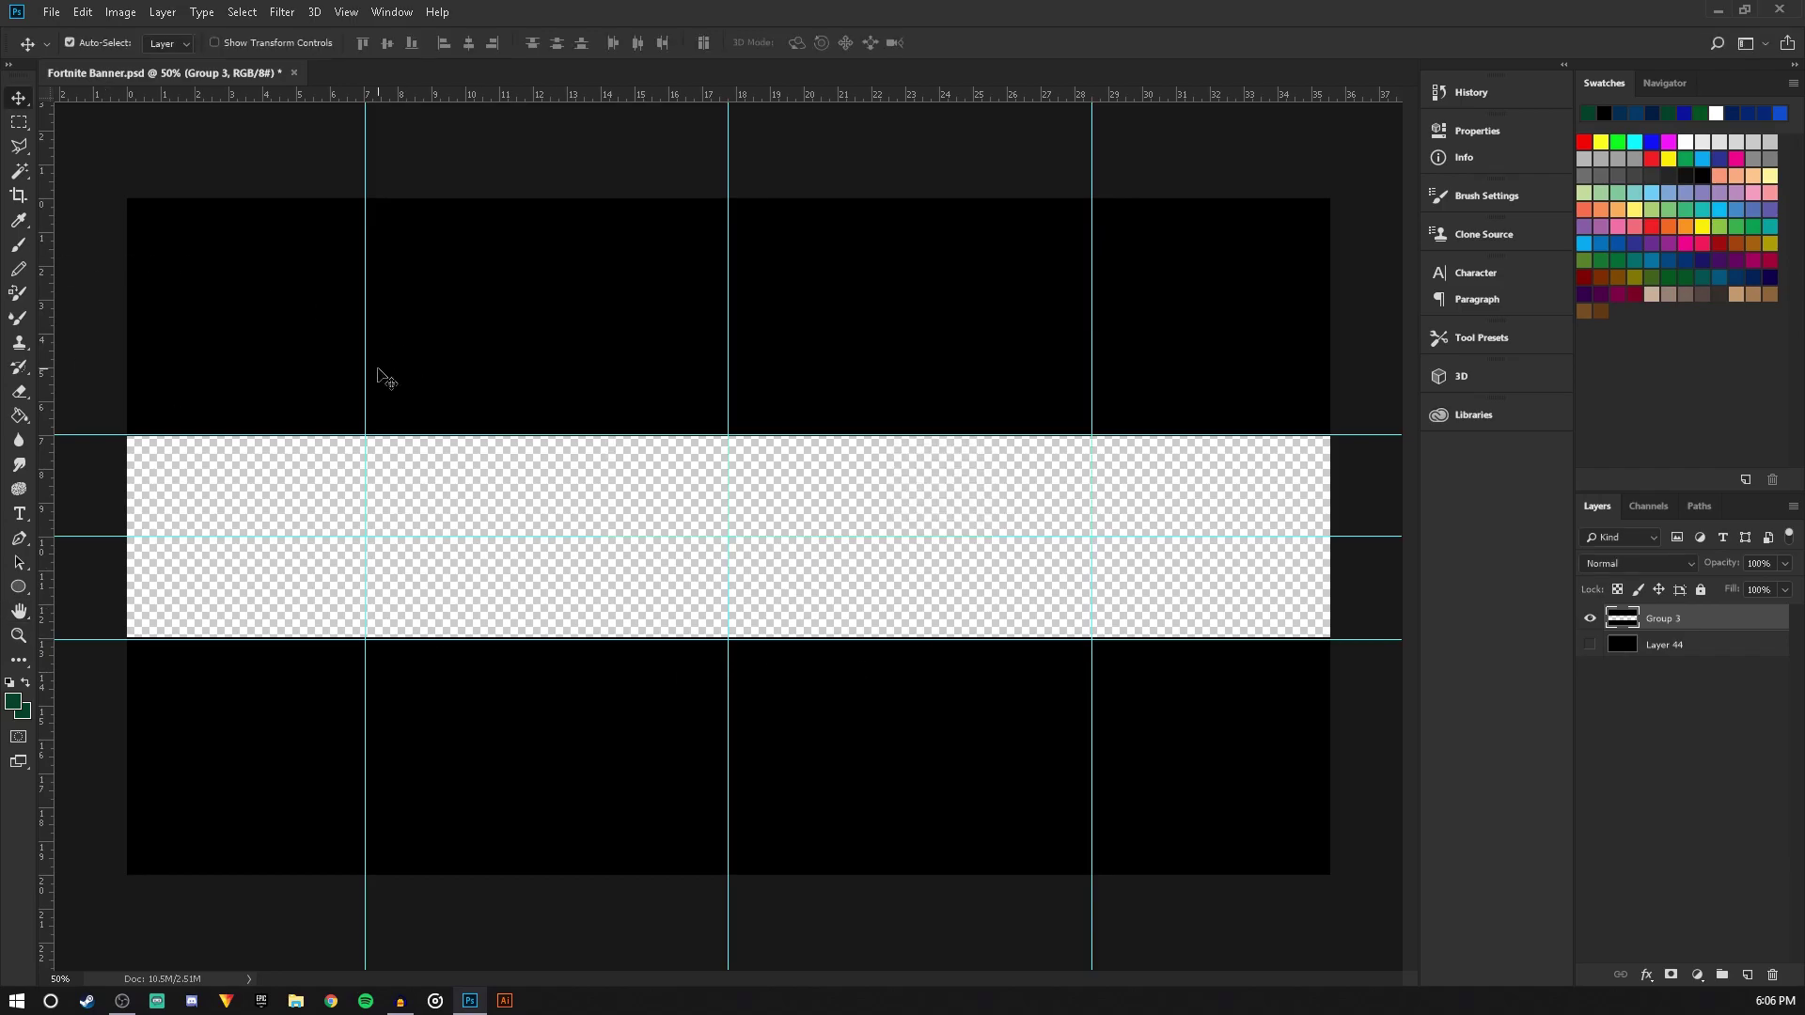
pyautogui.moveTo(1592, 640); pyautogui.dragTo(1594, 621)
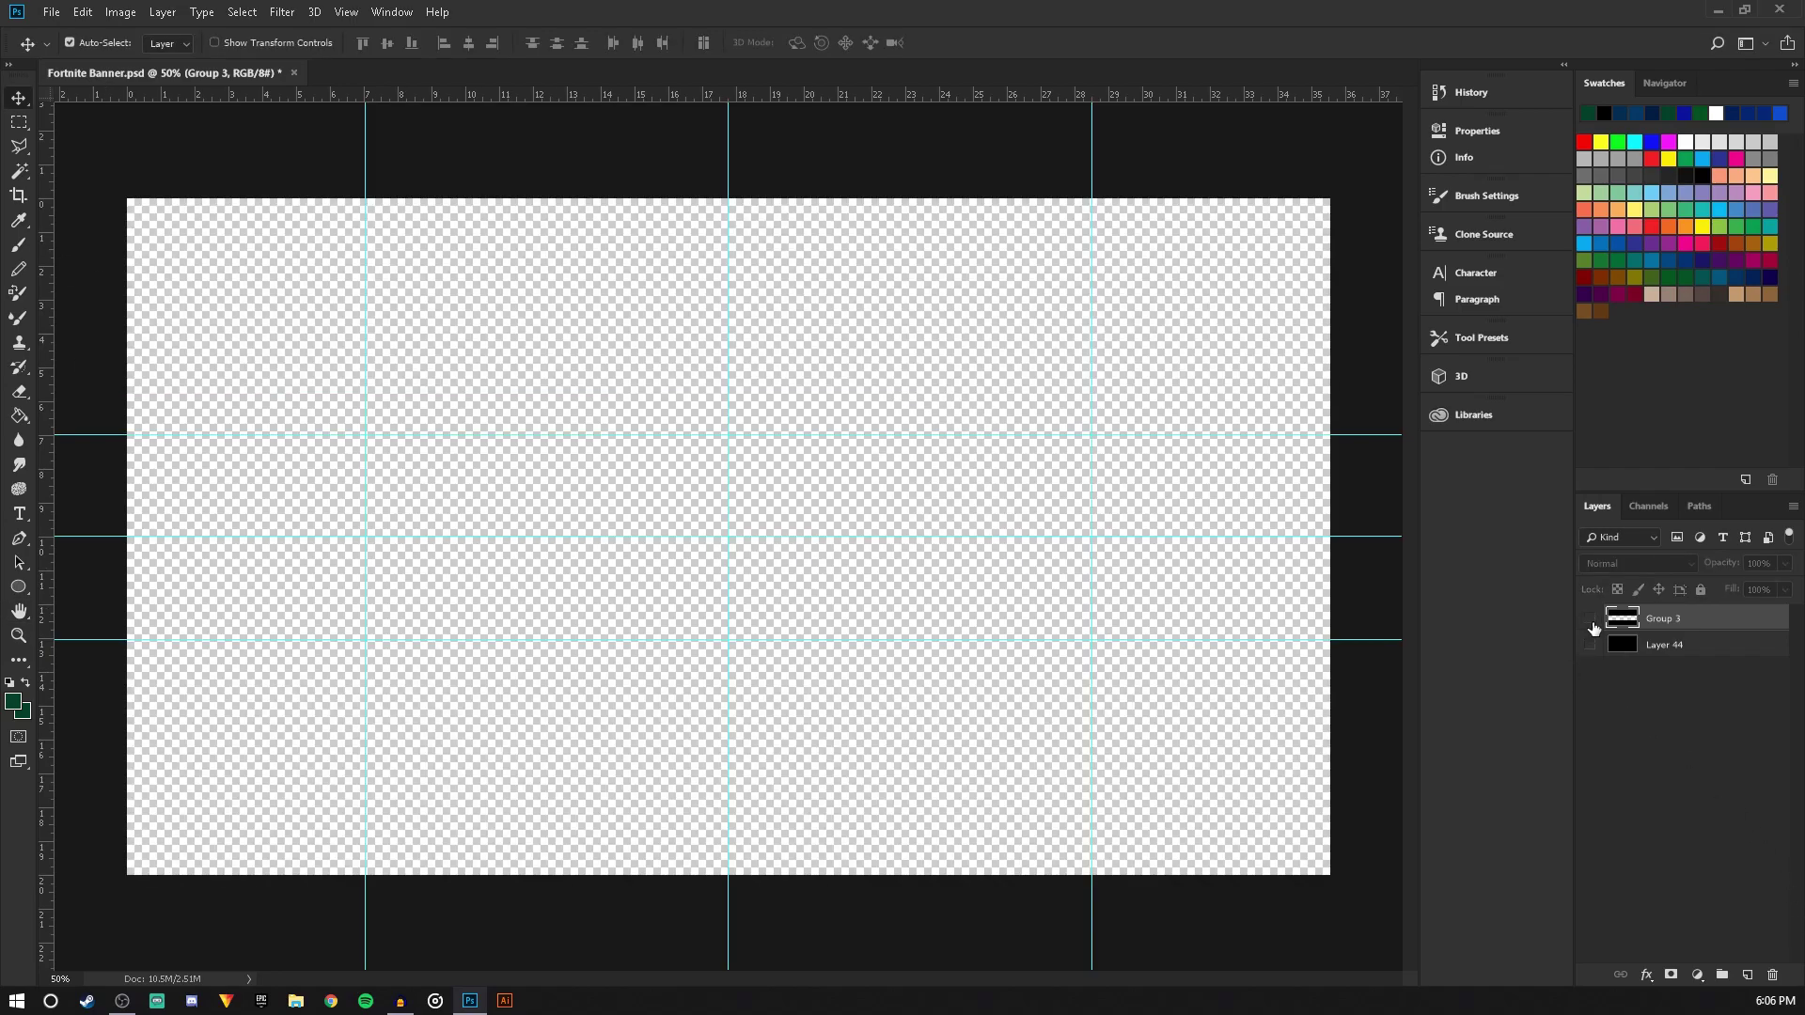
pyautogui.click(1592, 625)
pyautogui.click(1592, 624)
pyautogui.click(1592, 624)
pyautogui.click(1592, 625)
pyautogui.click(1592, 624)
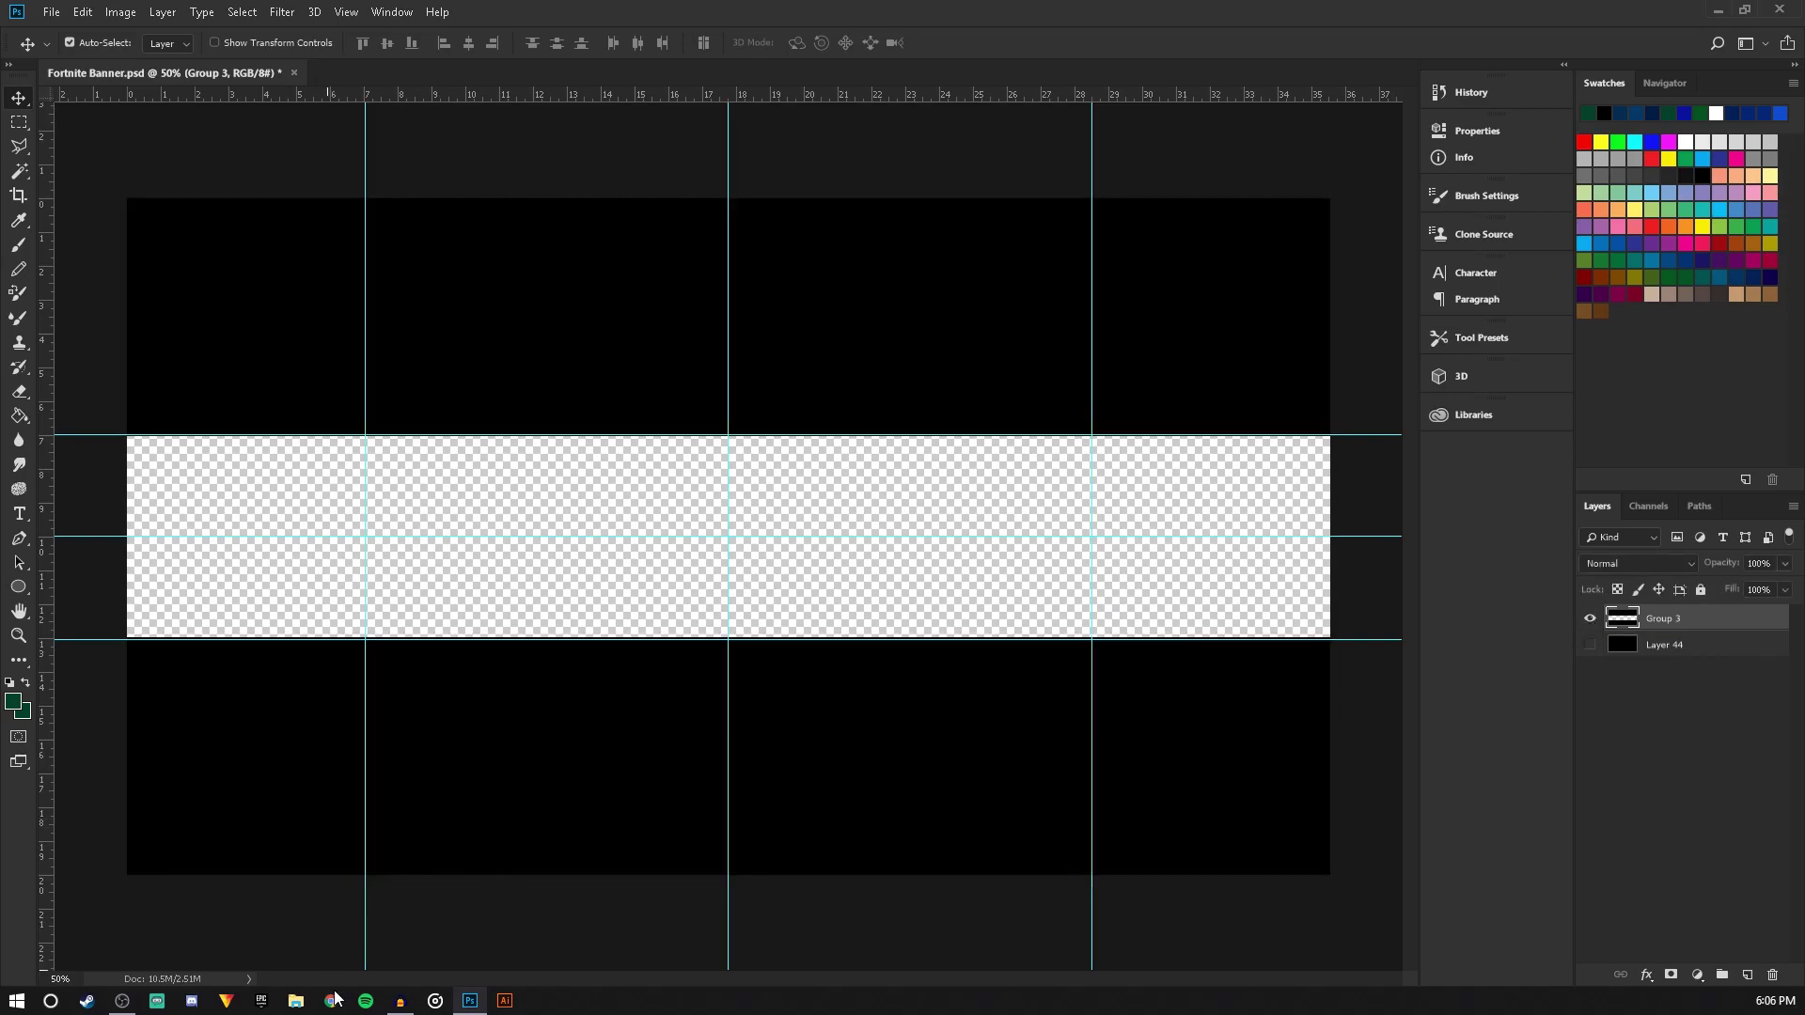
# Switch to Chrome and search Google Images for a YouTube banner template
pyautogui.hotkey('alt', 'Tab')
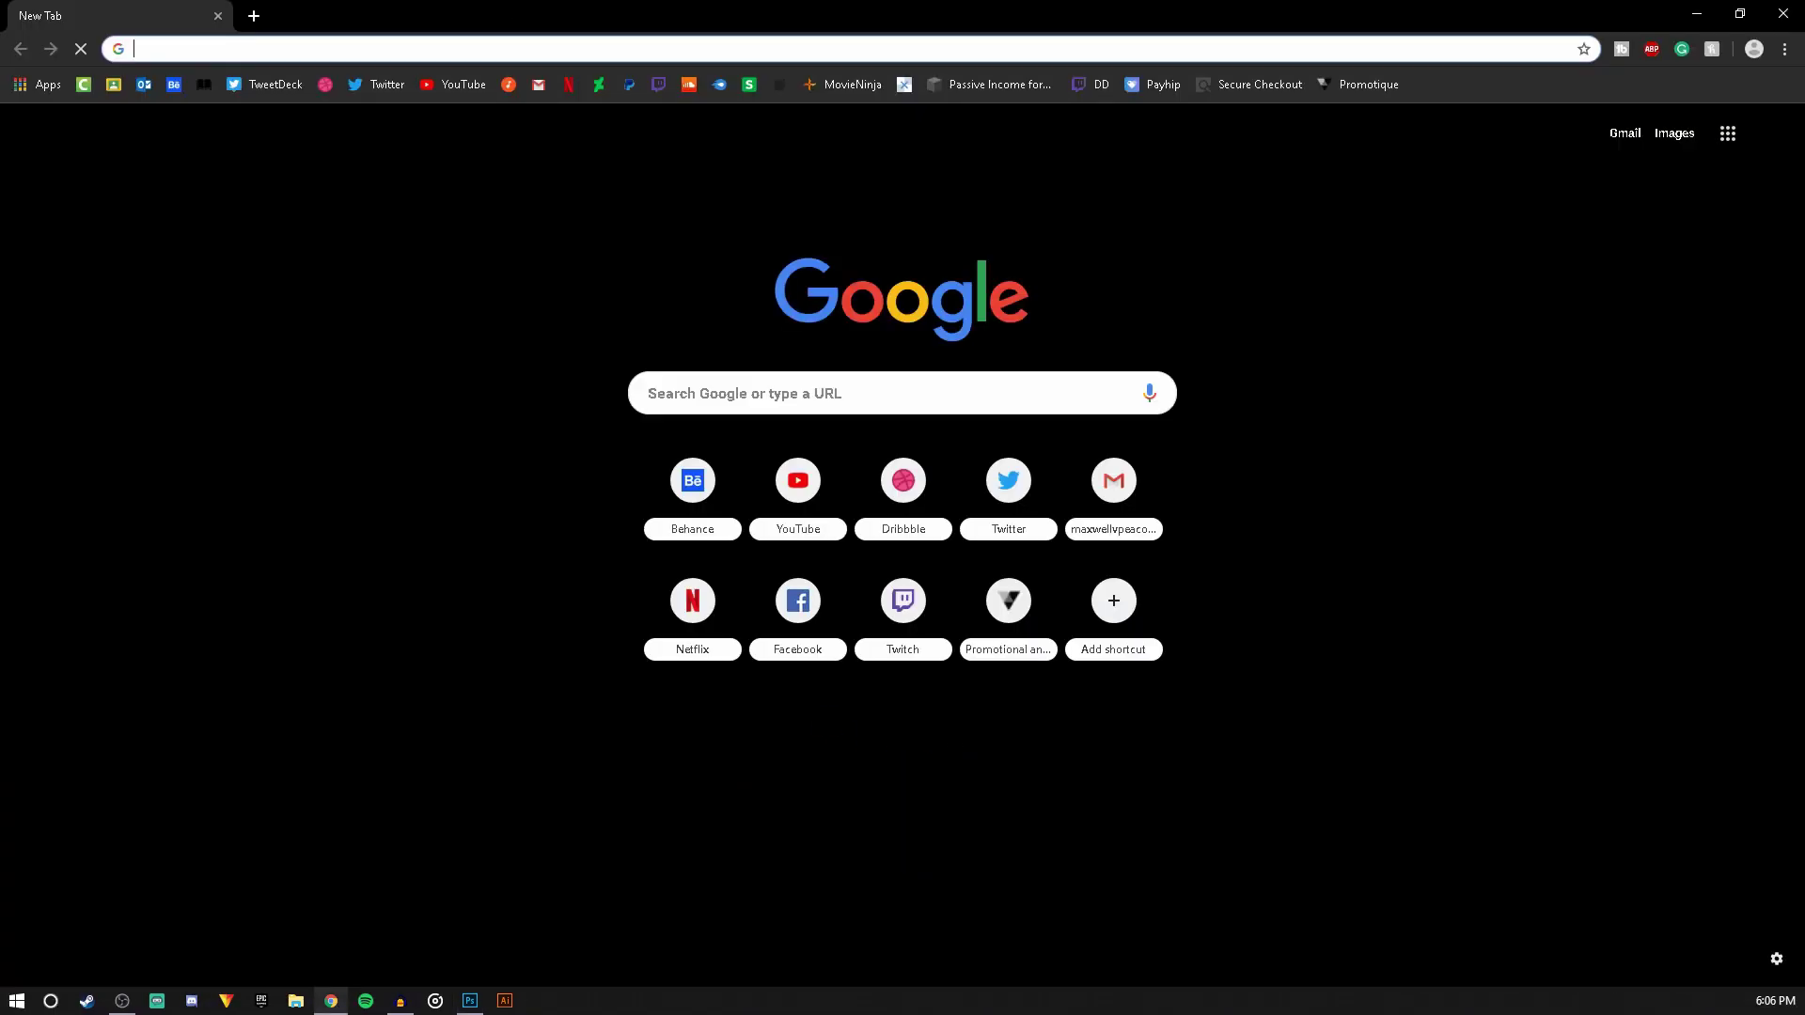
pyautogui.write('you')
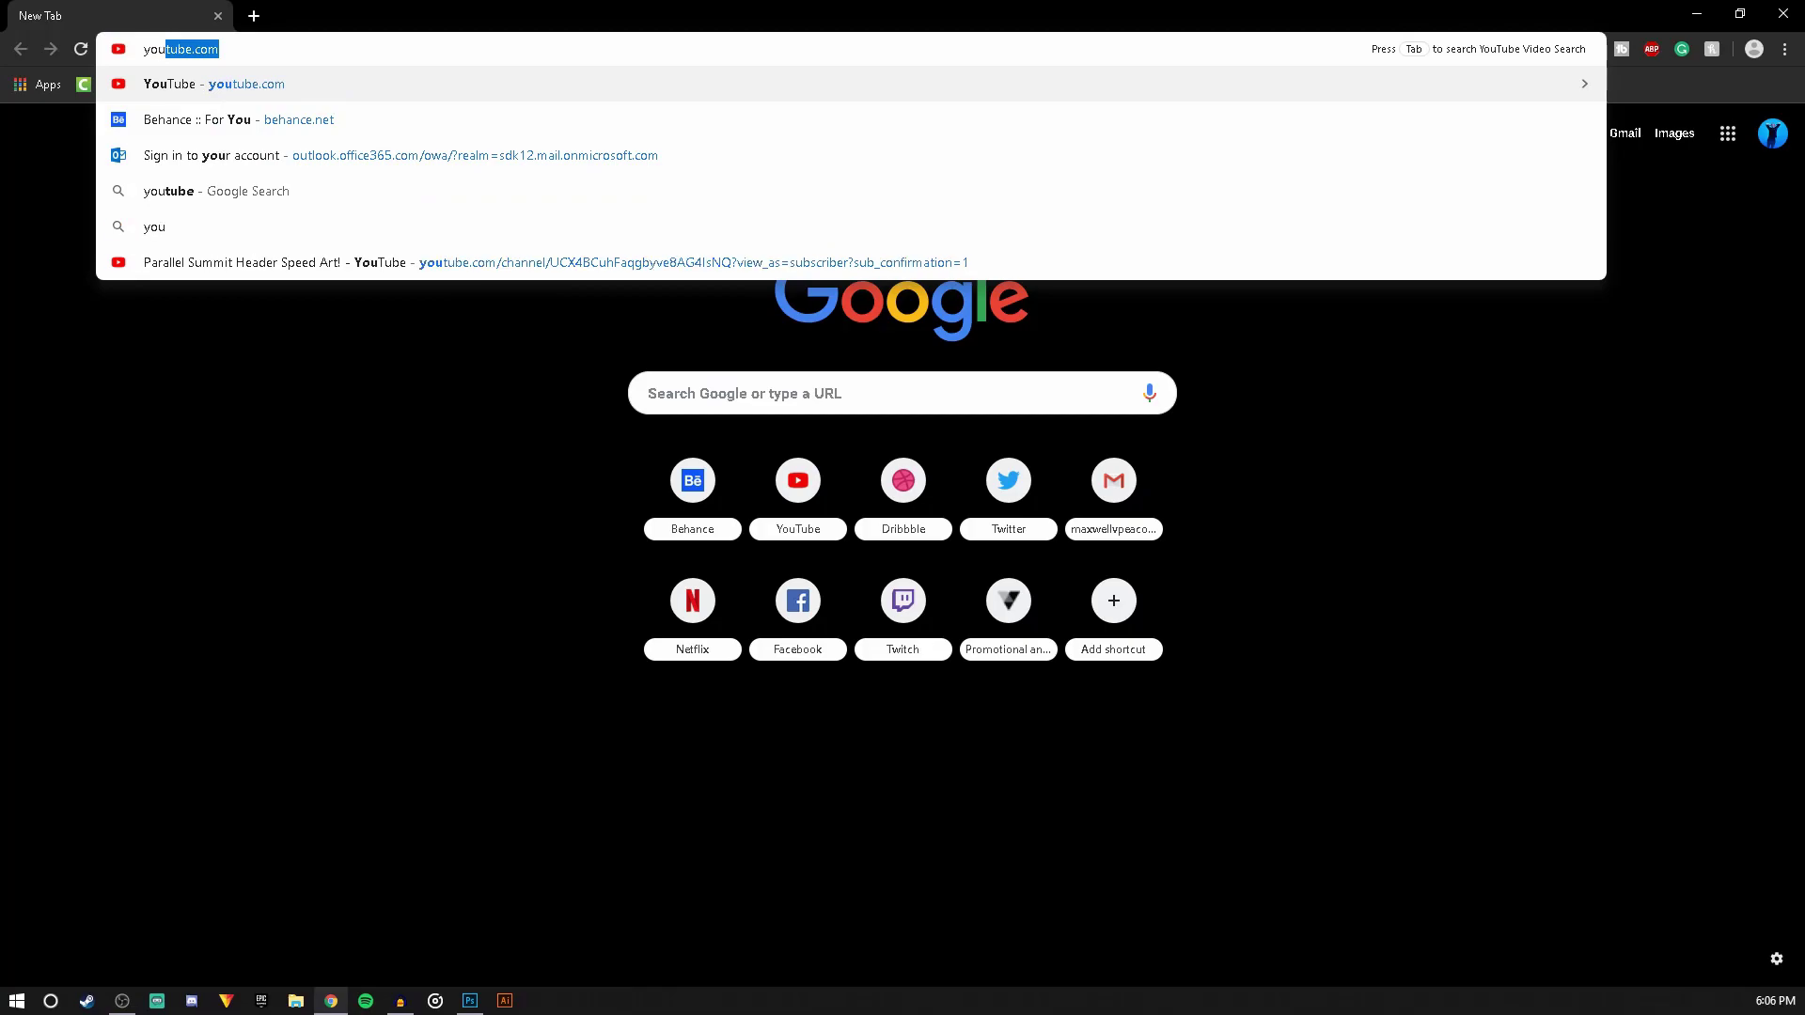
pyautogui.write('tube abnner tem')
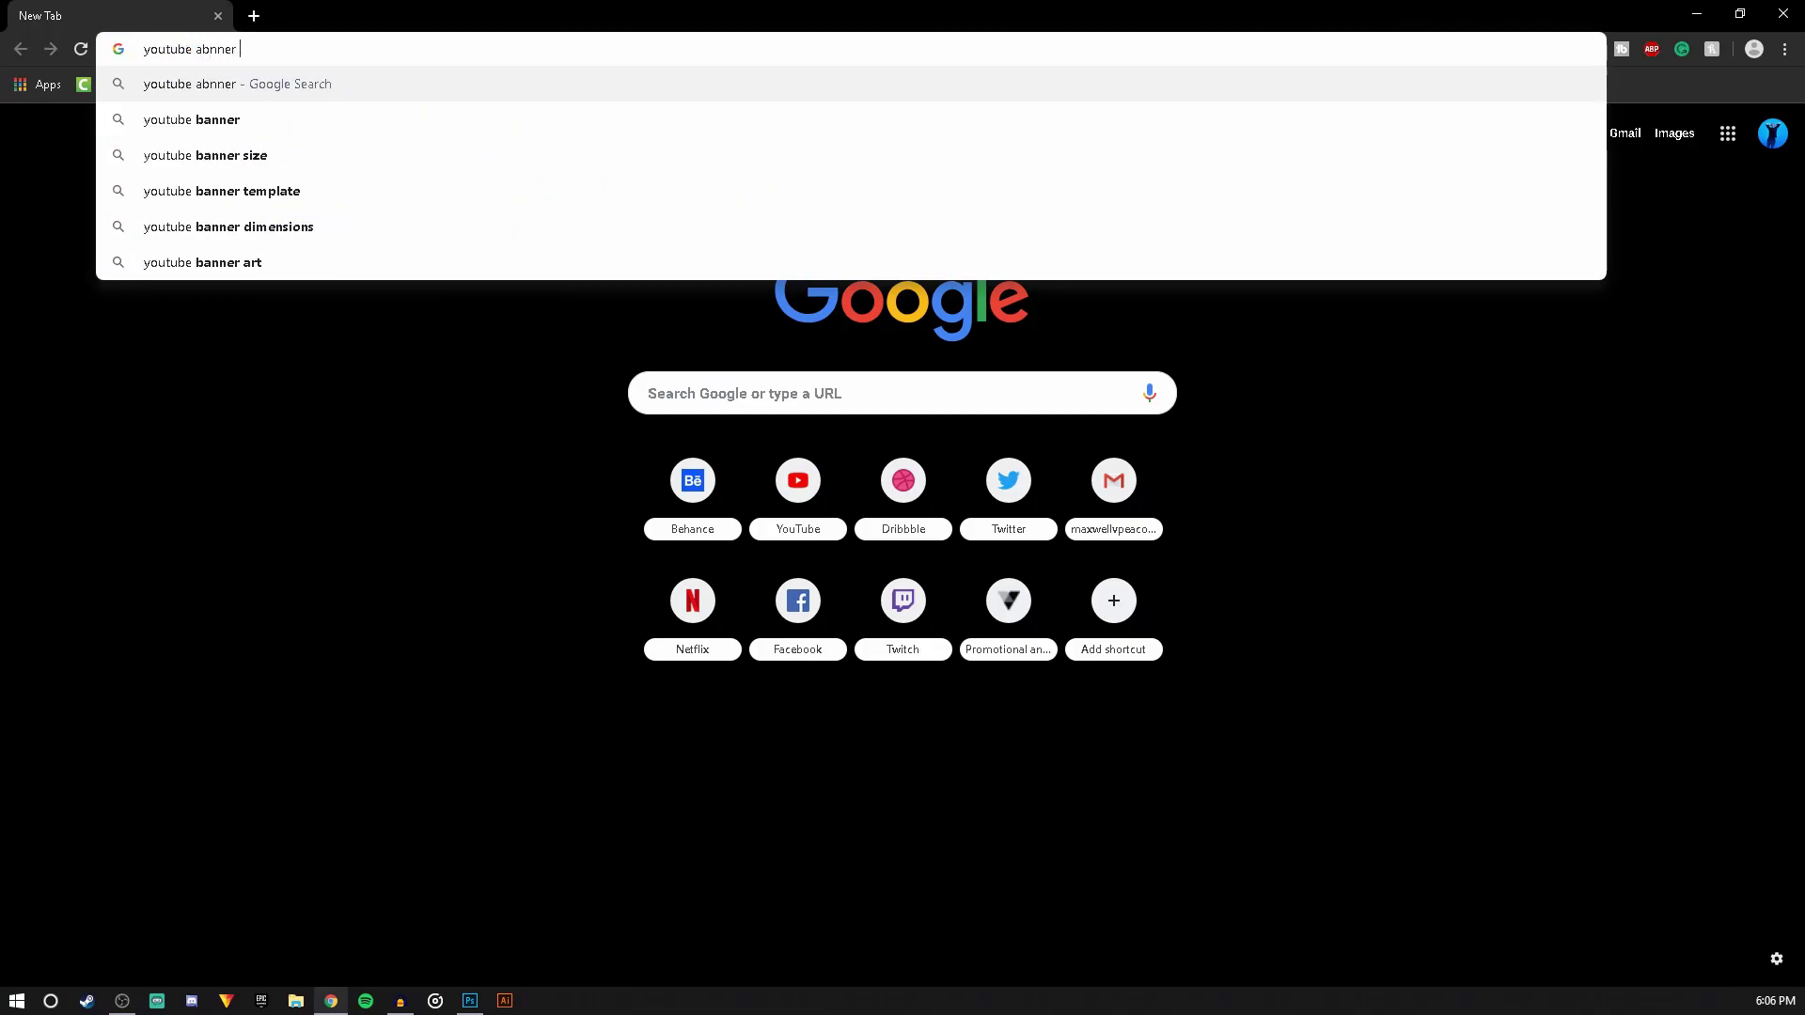
pyautogui.write('pate')
pyautogui.press('Return')
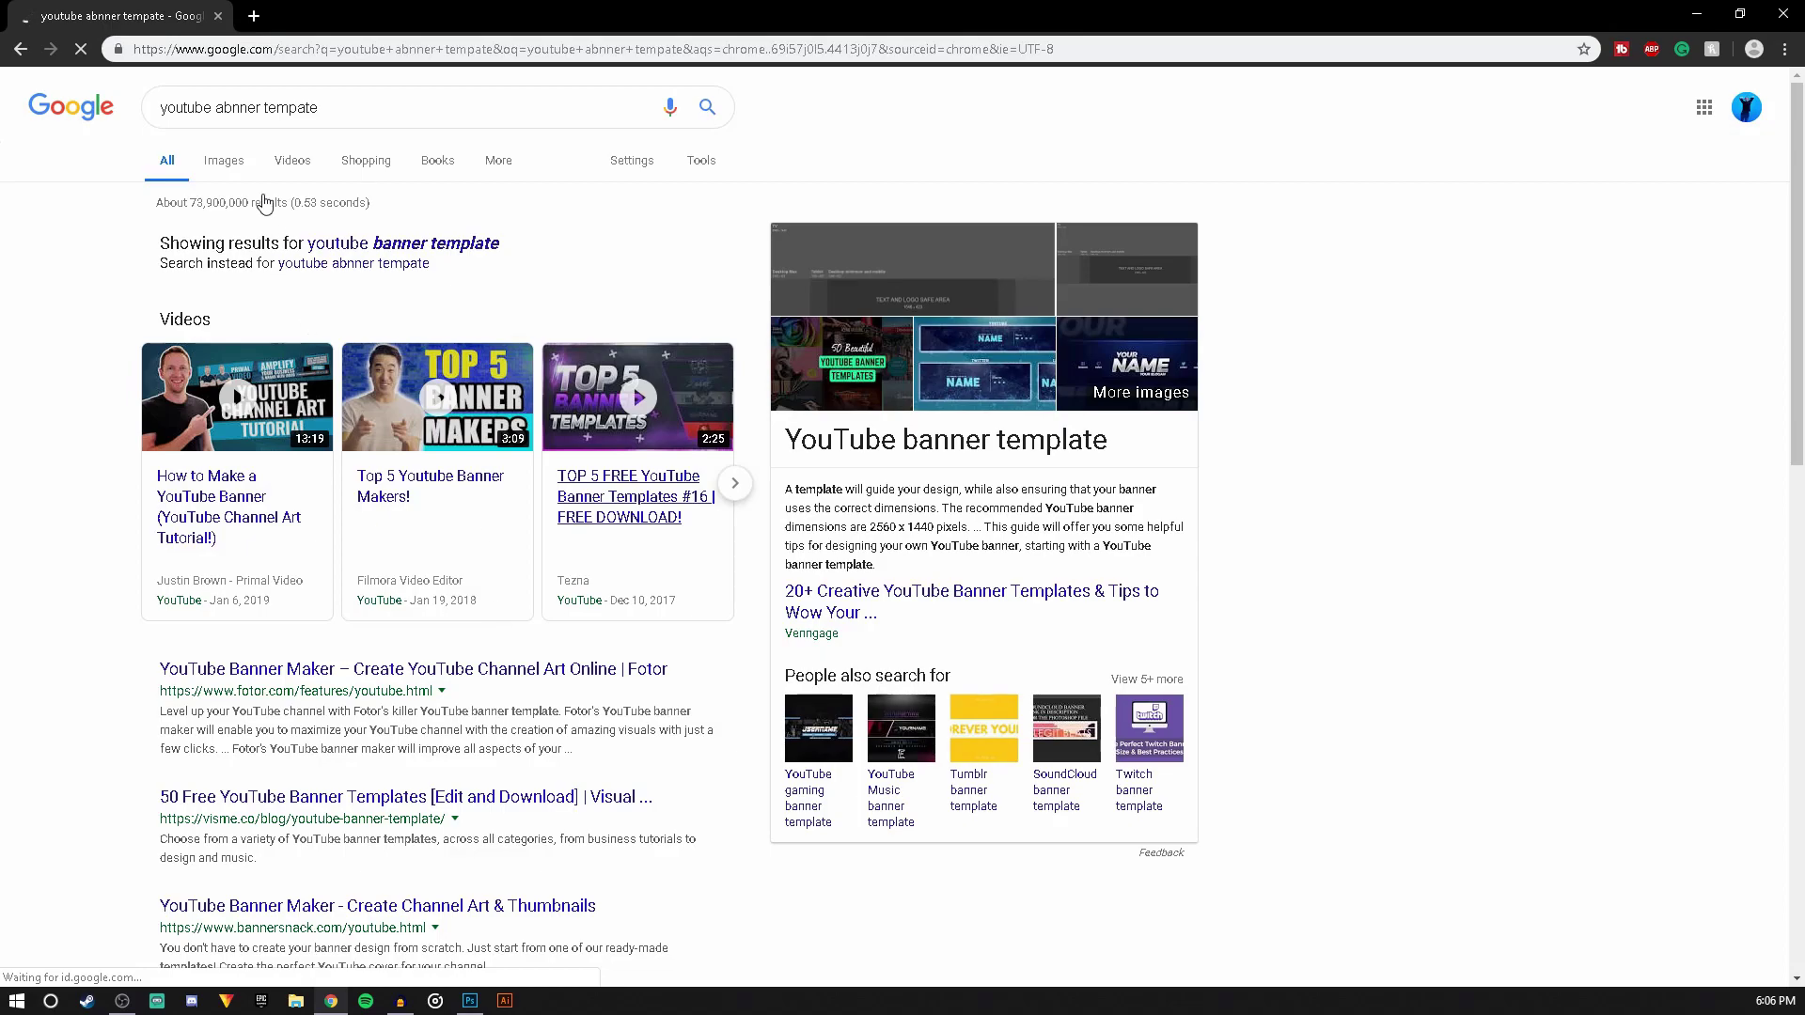
pyautogui.click(240, 167)
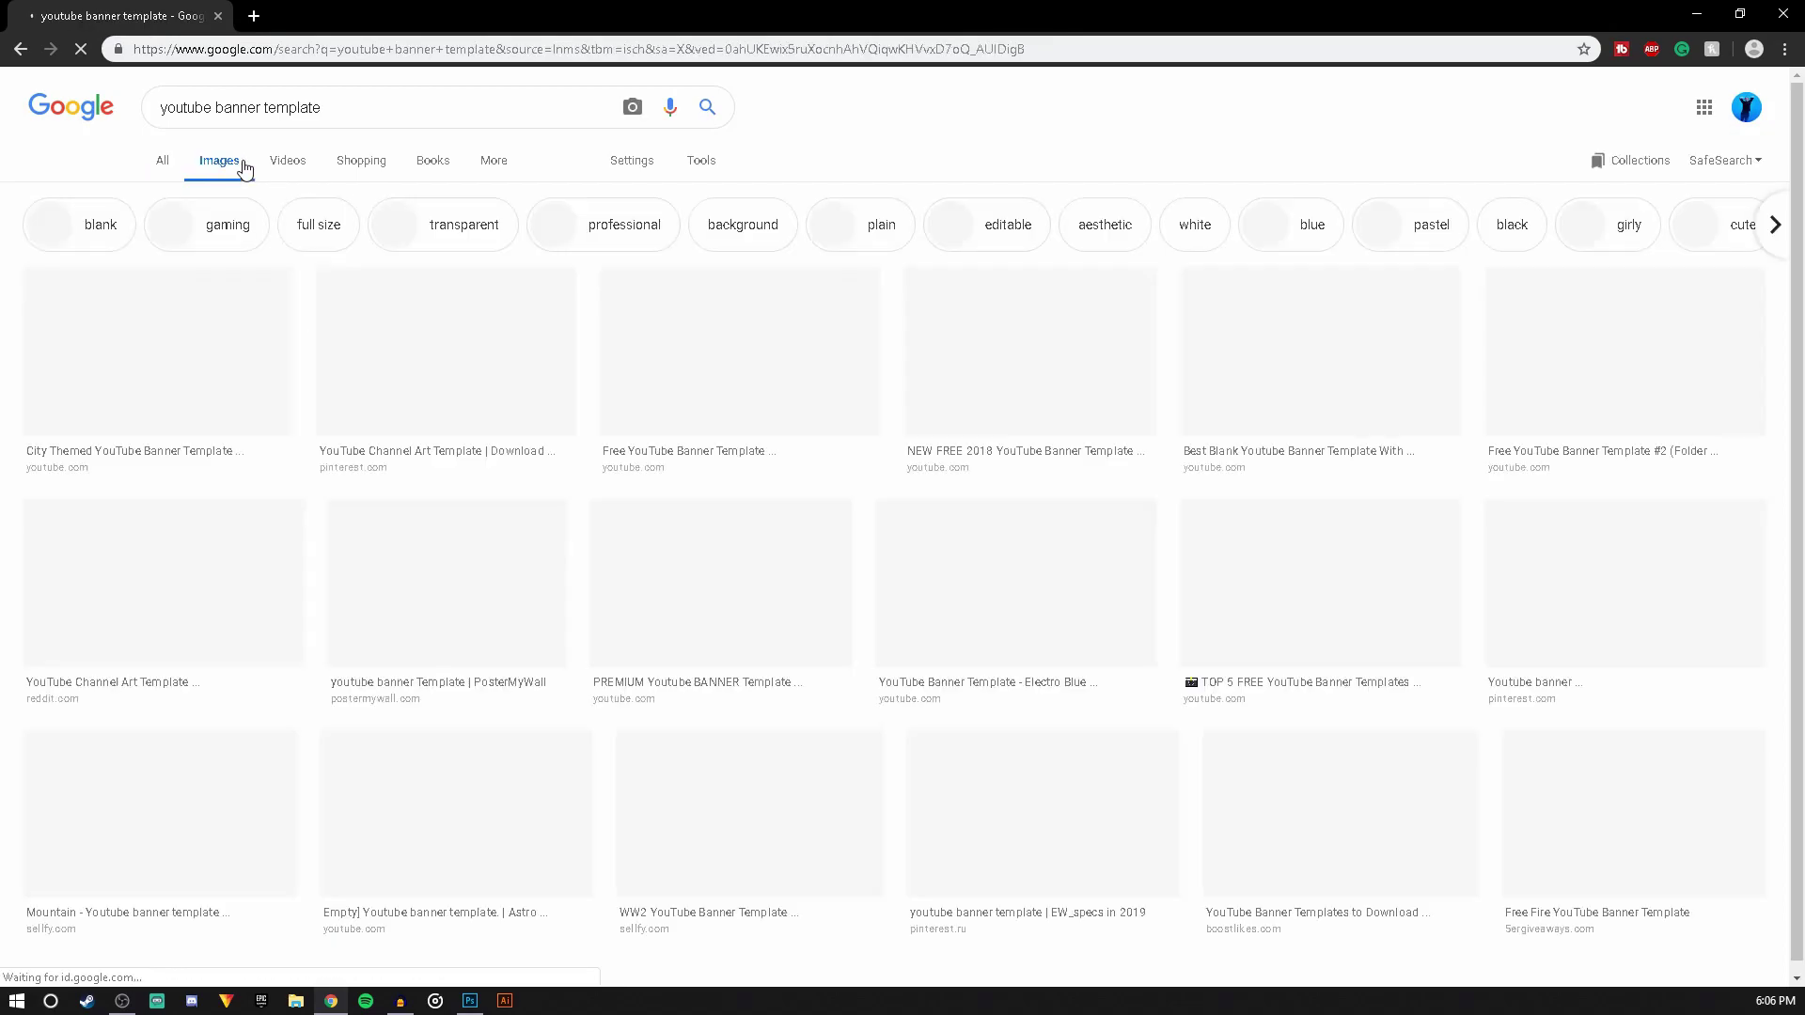
# Copy the gray YouTube Channel Art Template image and paste it into the Fortnite Banner document in Photoshop
pyautogui.click(456, 323)
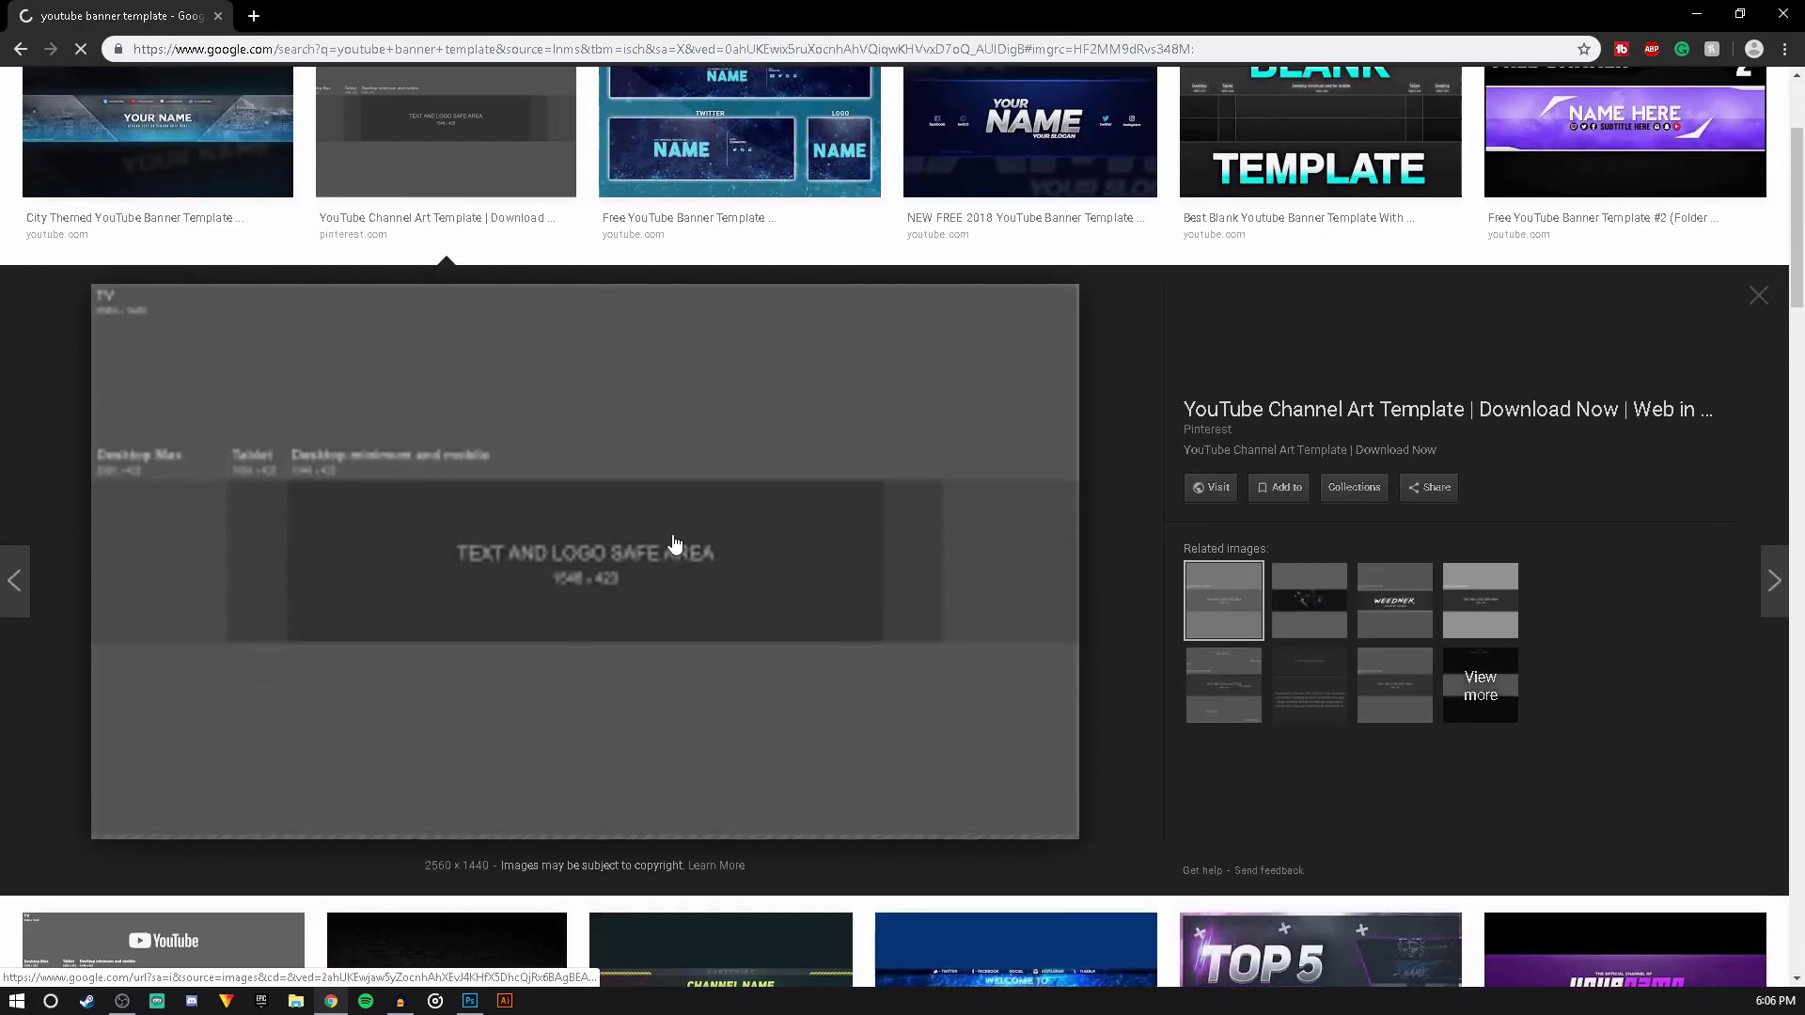
pyautogui.rightClick(447, 486)
pyautogui.click(532, 671)
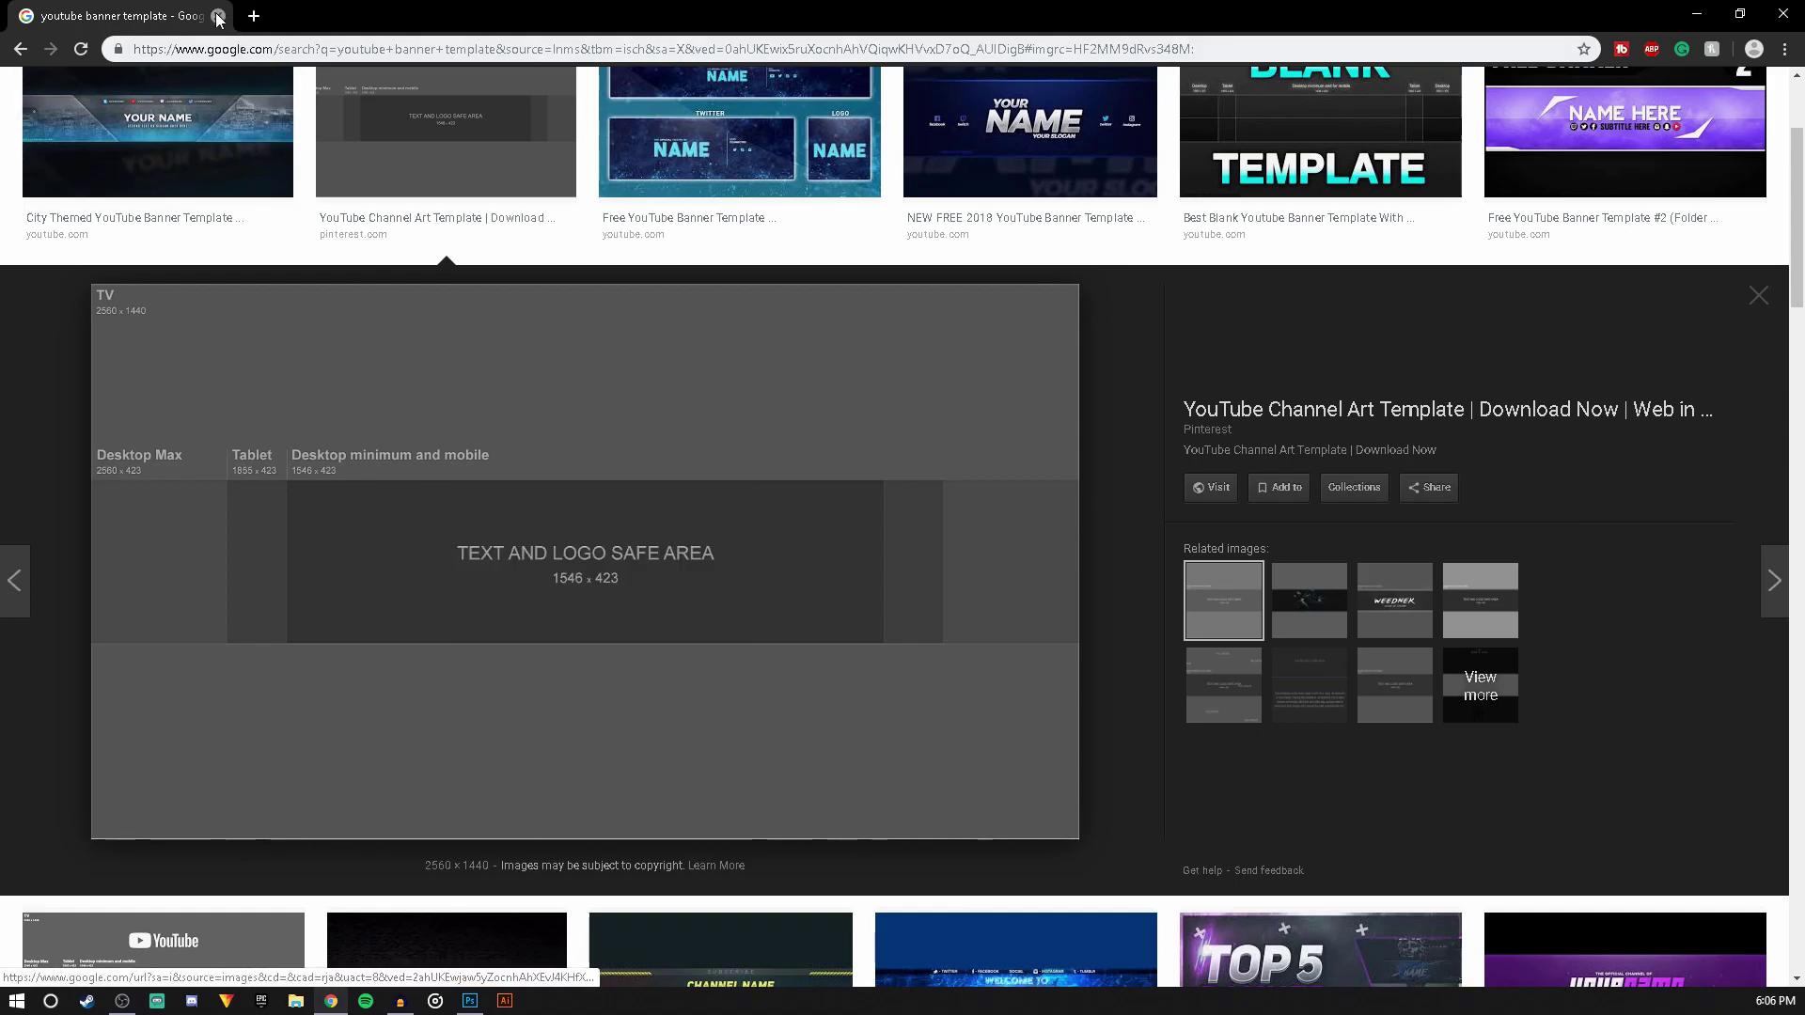
pyautogui.click(217, 18)
pyautogui.hotkey('ctrl', 'v')
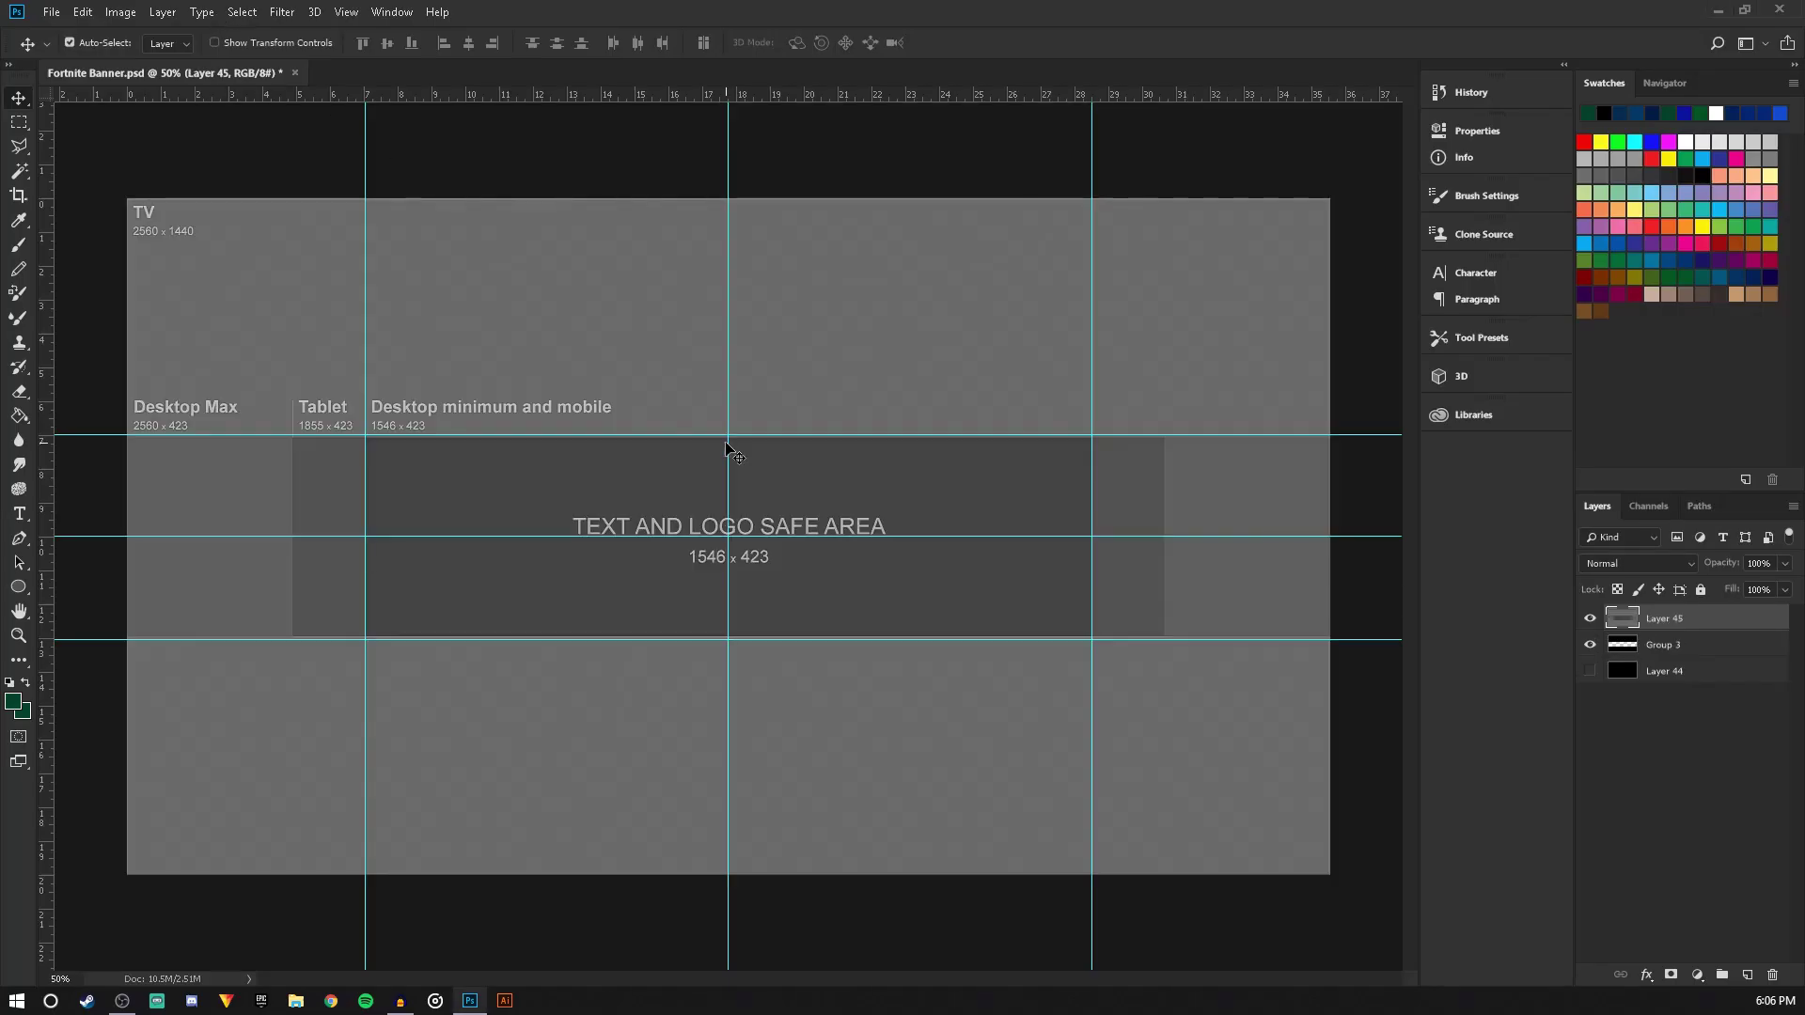
# Compare the guides with the pasted template's safe area, and delete the template layer
pyautogui.moveTo(910, 94); pyautogui.dragTo(987, 435)
pyautogui.click(1773, 974)
pyautogui.click(1594, 620)
pyautogui.click(1594, 620)
# Add a new layer above Group 3 and clip it to Group 3
pyautogui.click(1632, 644)
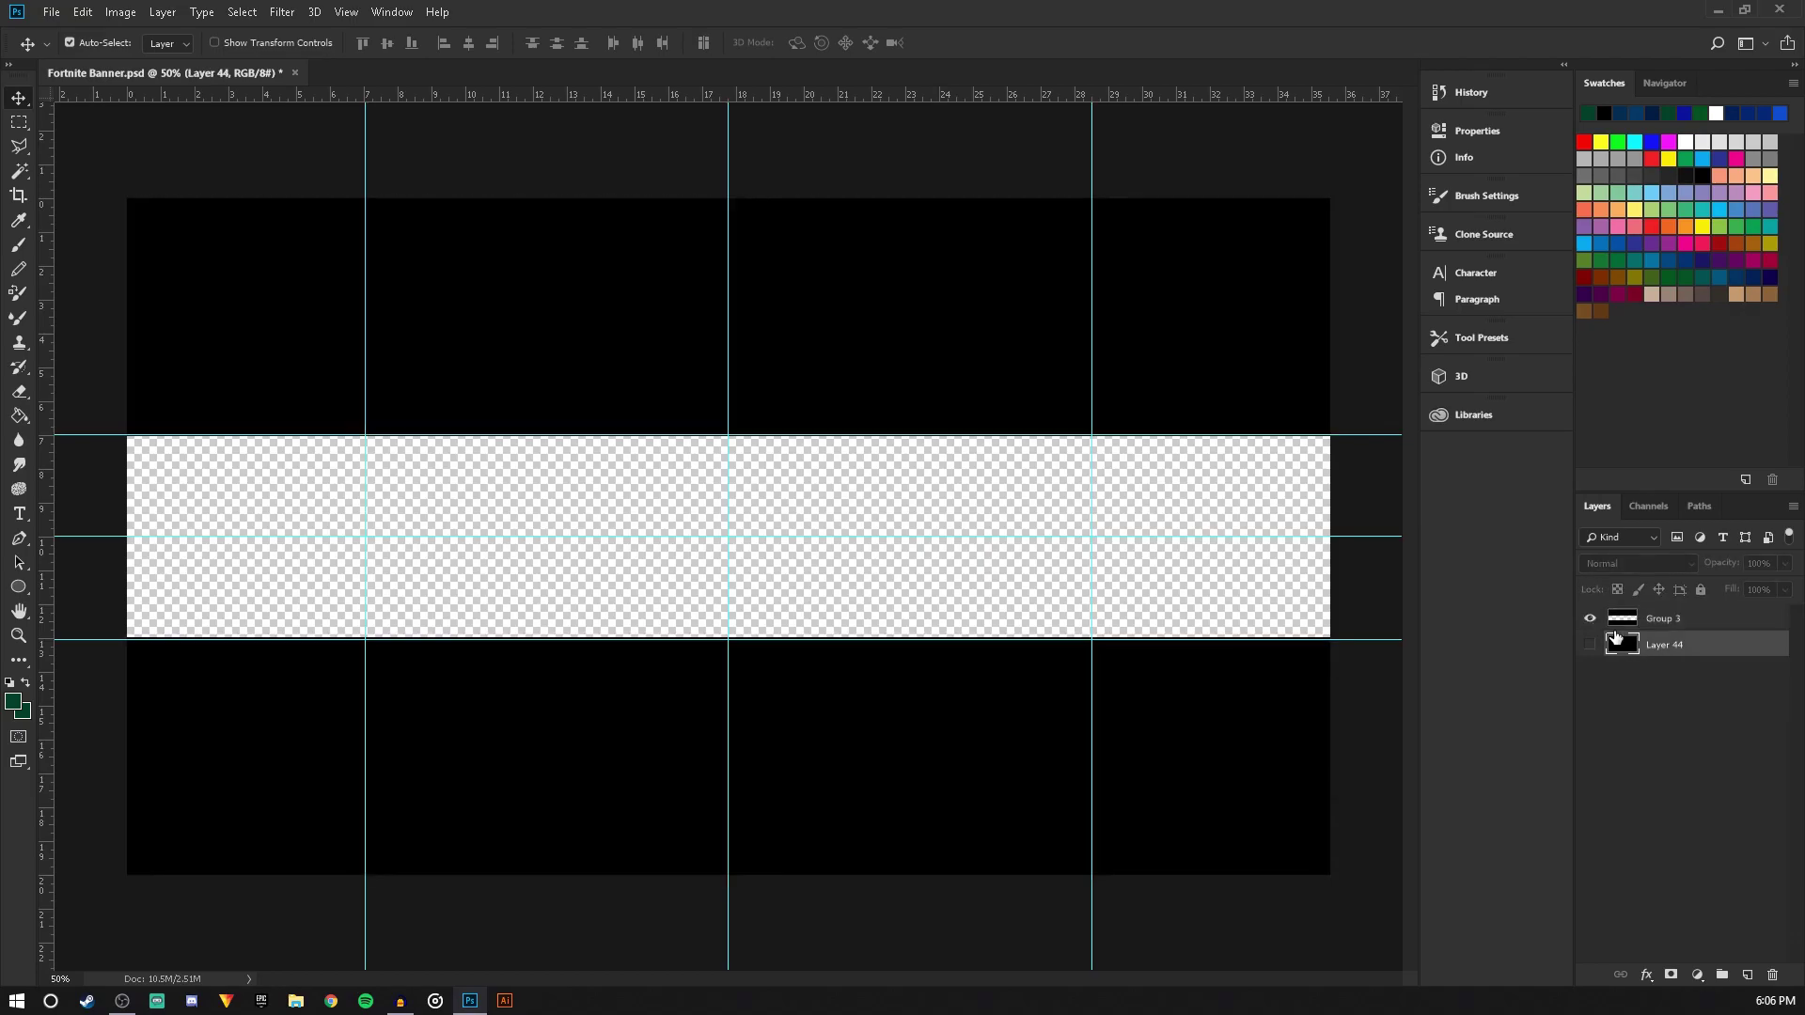
pyautogui.click(1655, 618)
pyautogui.click(1745, 976)
pyautogui.keyDown('alt'); pyautogui.click(1685, 627); pyautogui.keyUp('alt')
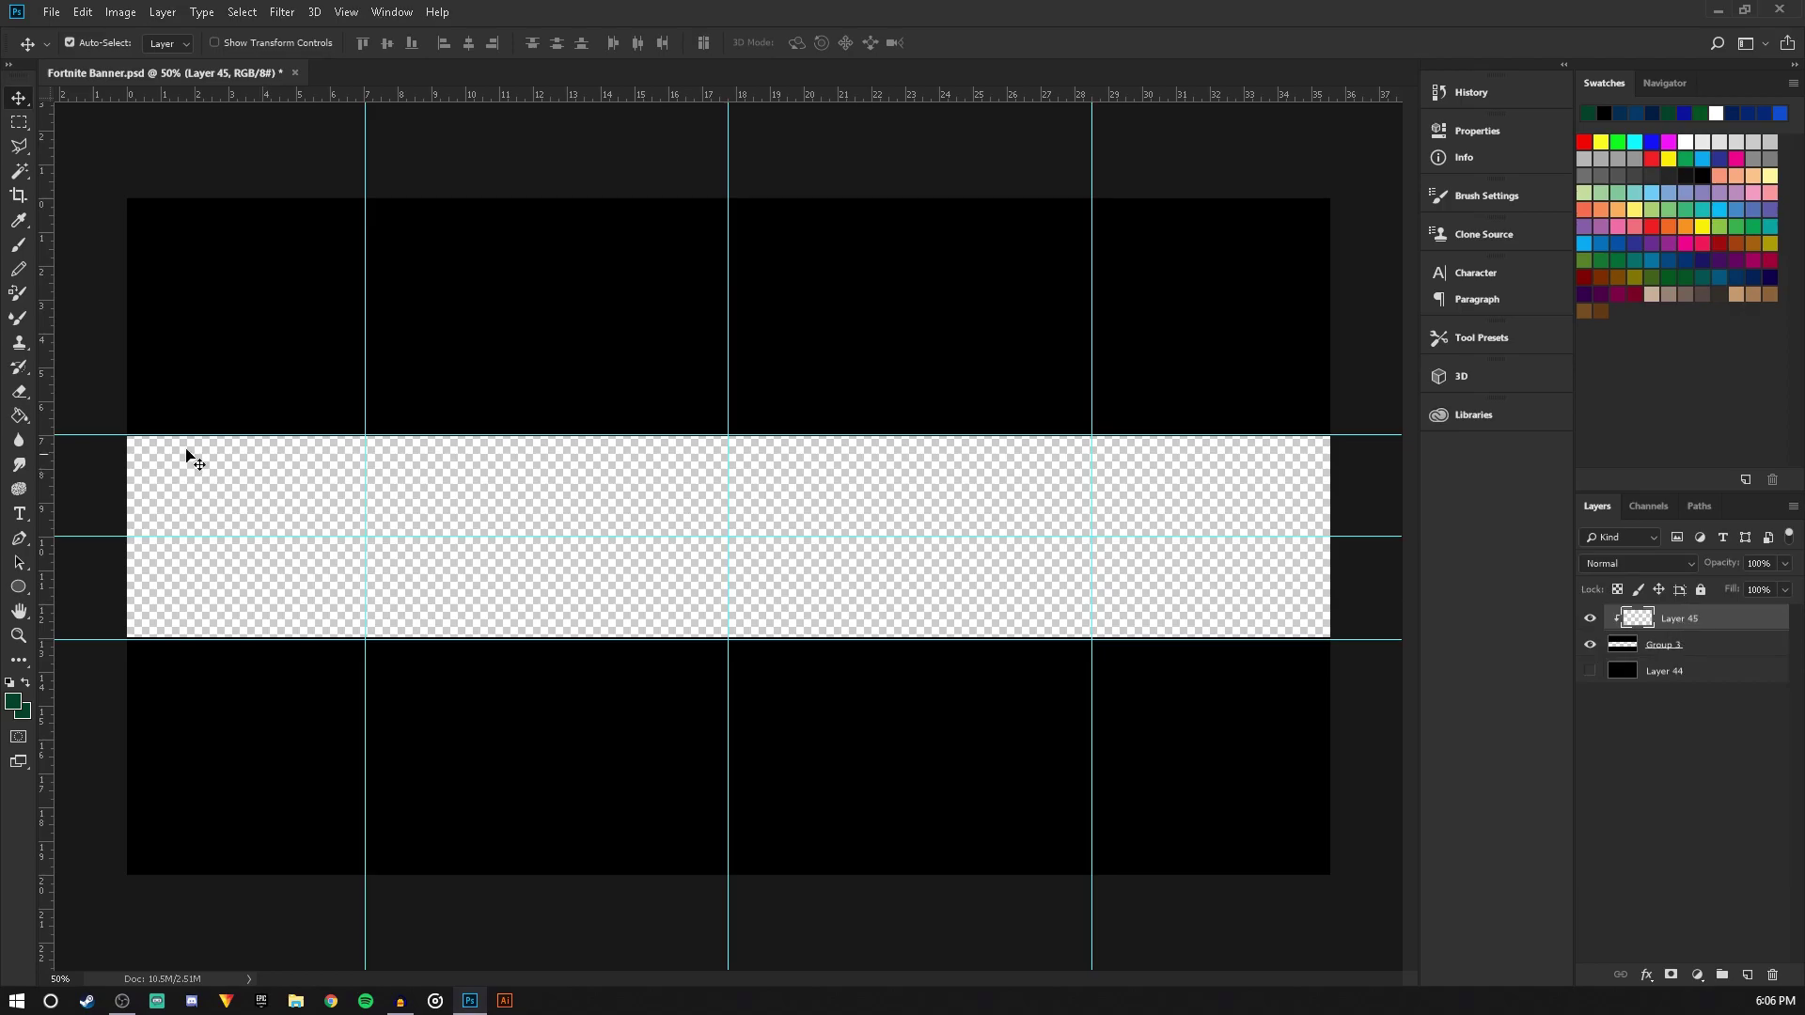
# Fill the clipped layer with a very dark gray swatch using the Paint Bucket tool
pyautogui.click(16, 418)
pyautogui.click(1682, 176)
pyautogui.click(1354, 562)
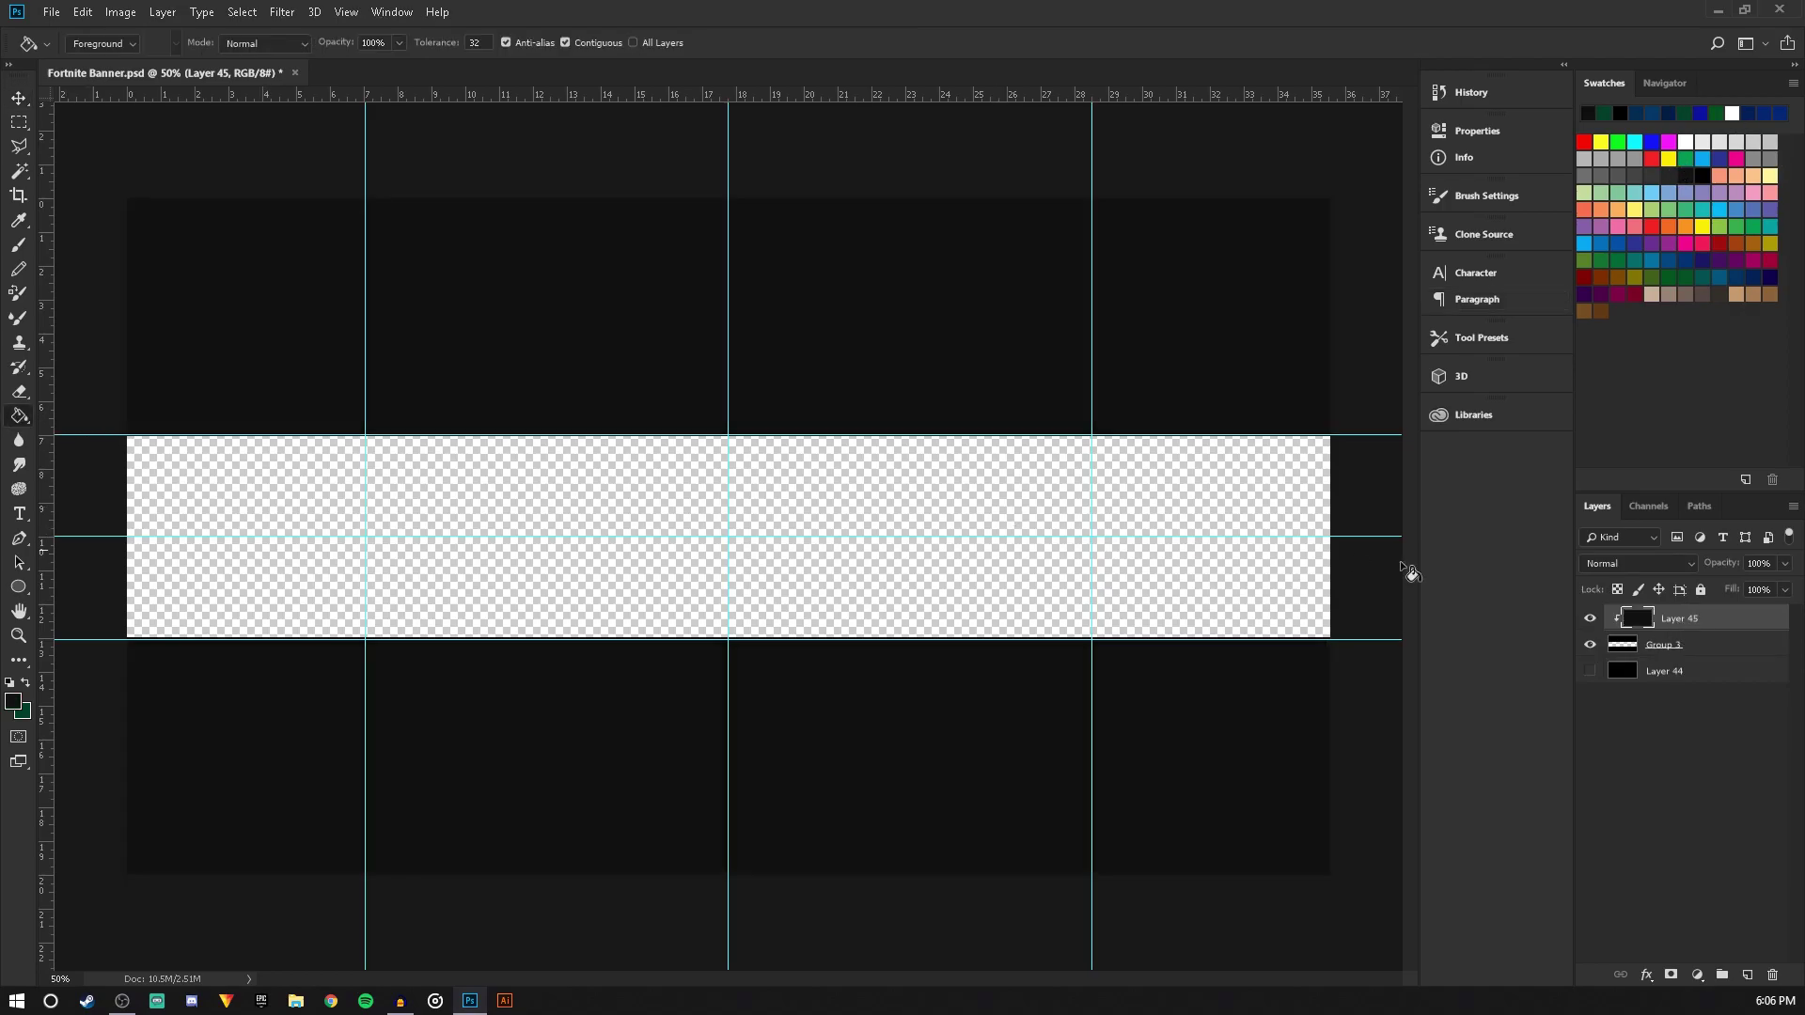
# Show the black Layer 44 beneath Group 3 and save the banner document
pyautogui.click(1589, 672)
pyautogui.click(19, 123)
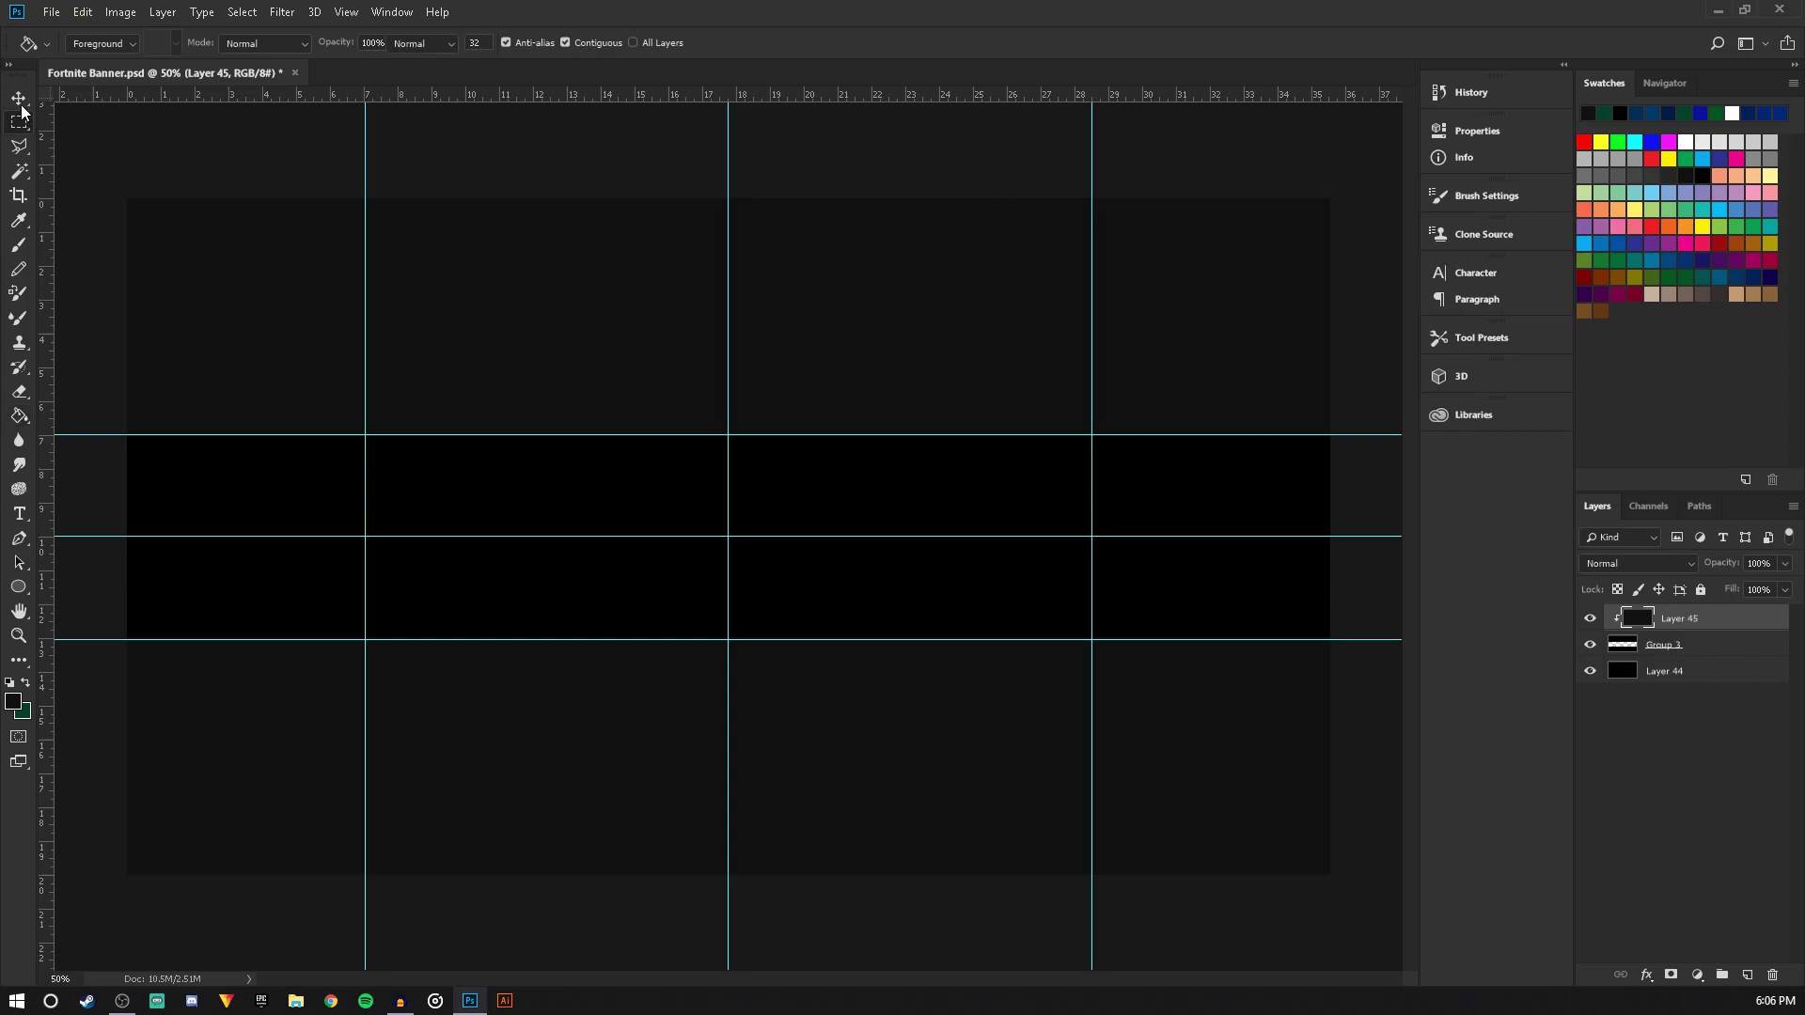
pyautogui.click(18, 98)
pyautogui.click(51, 11)
pyautogui.click(84, 203)
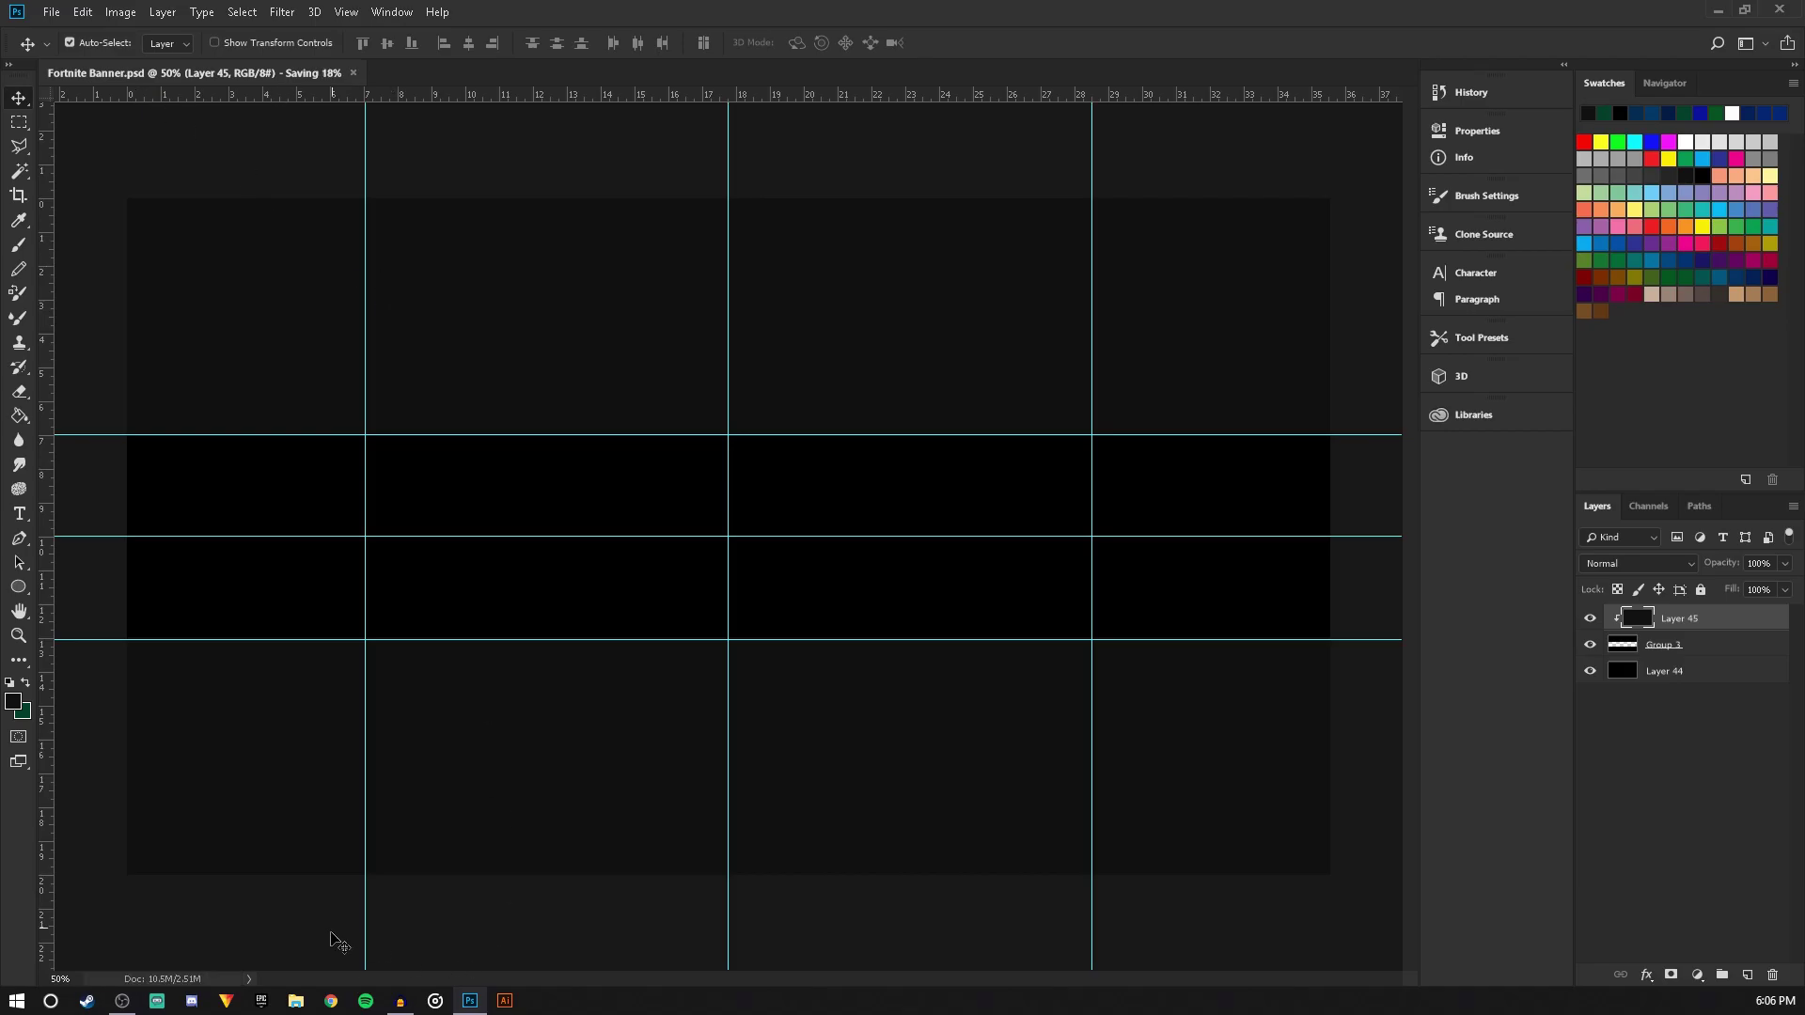
# Switch to Chrome and open the Fortnite cosmetics page at fnbr.co/png
pyautogui.click(331, 1003)
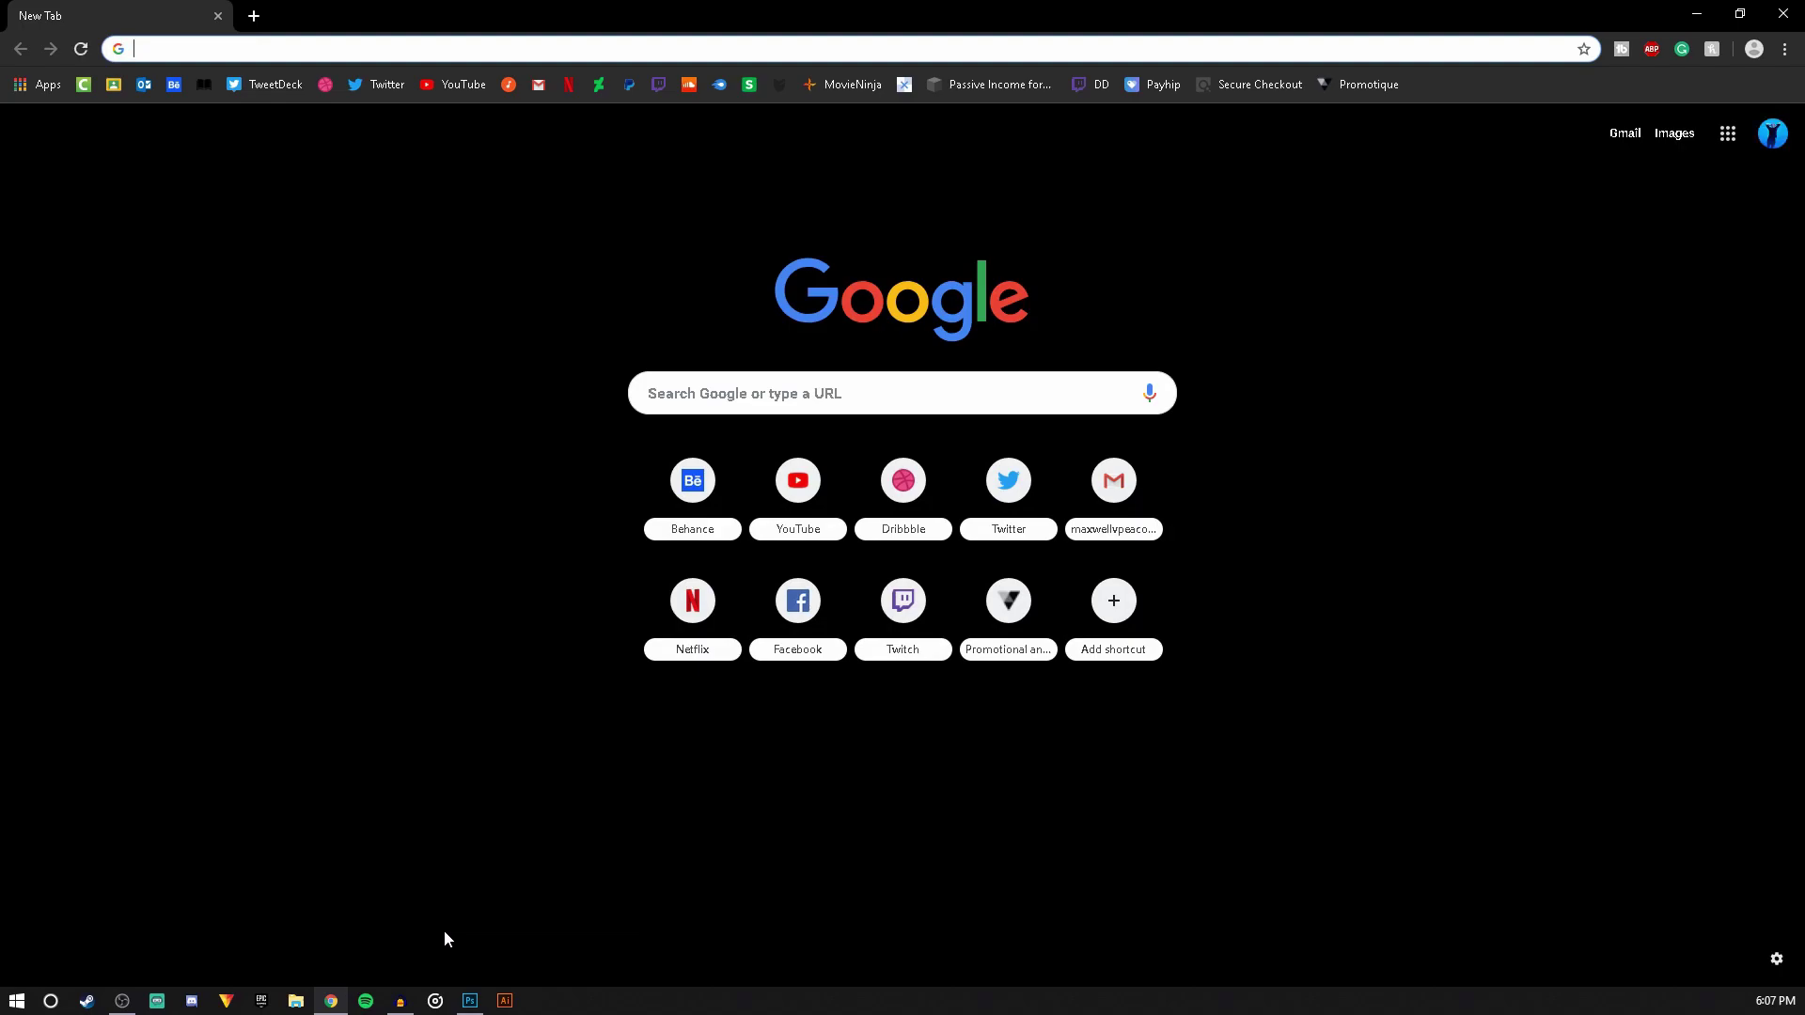
pyautogui.write('fnbr.co/png')
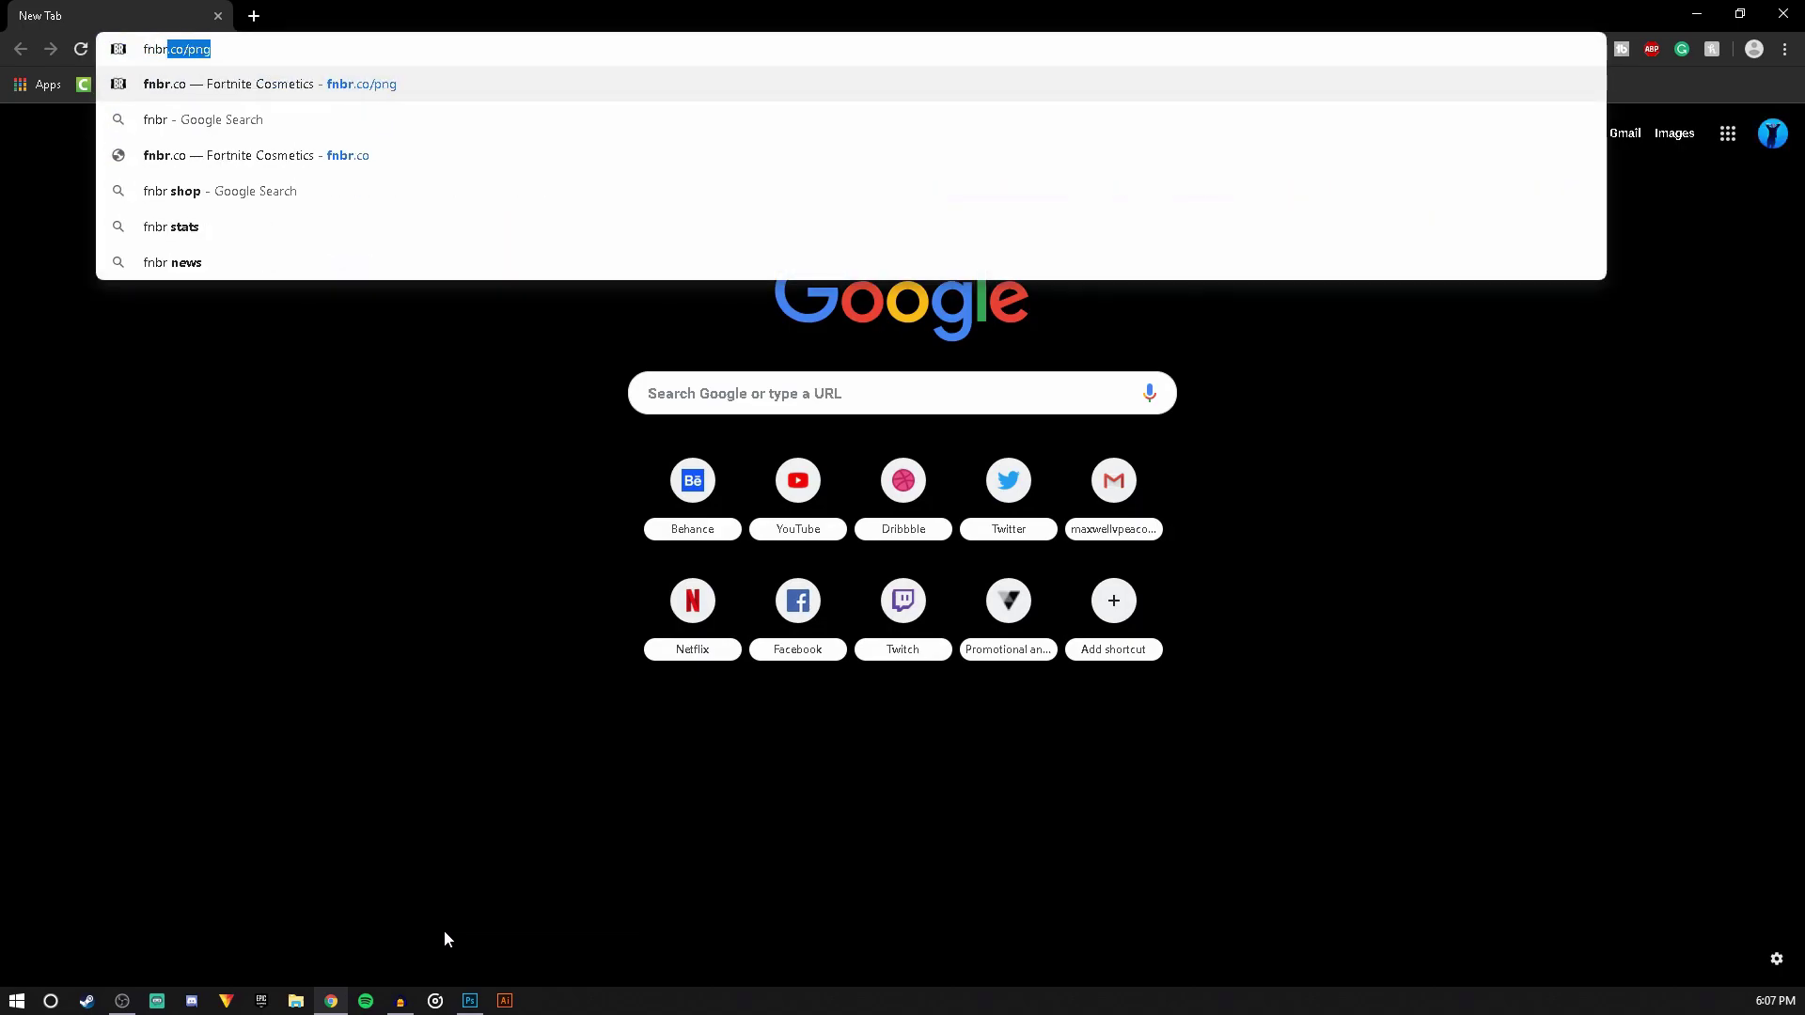
pyautogui.press('Return')
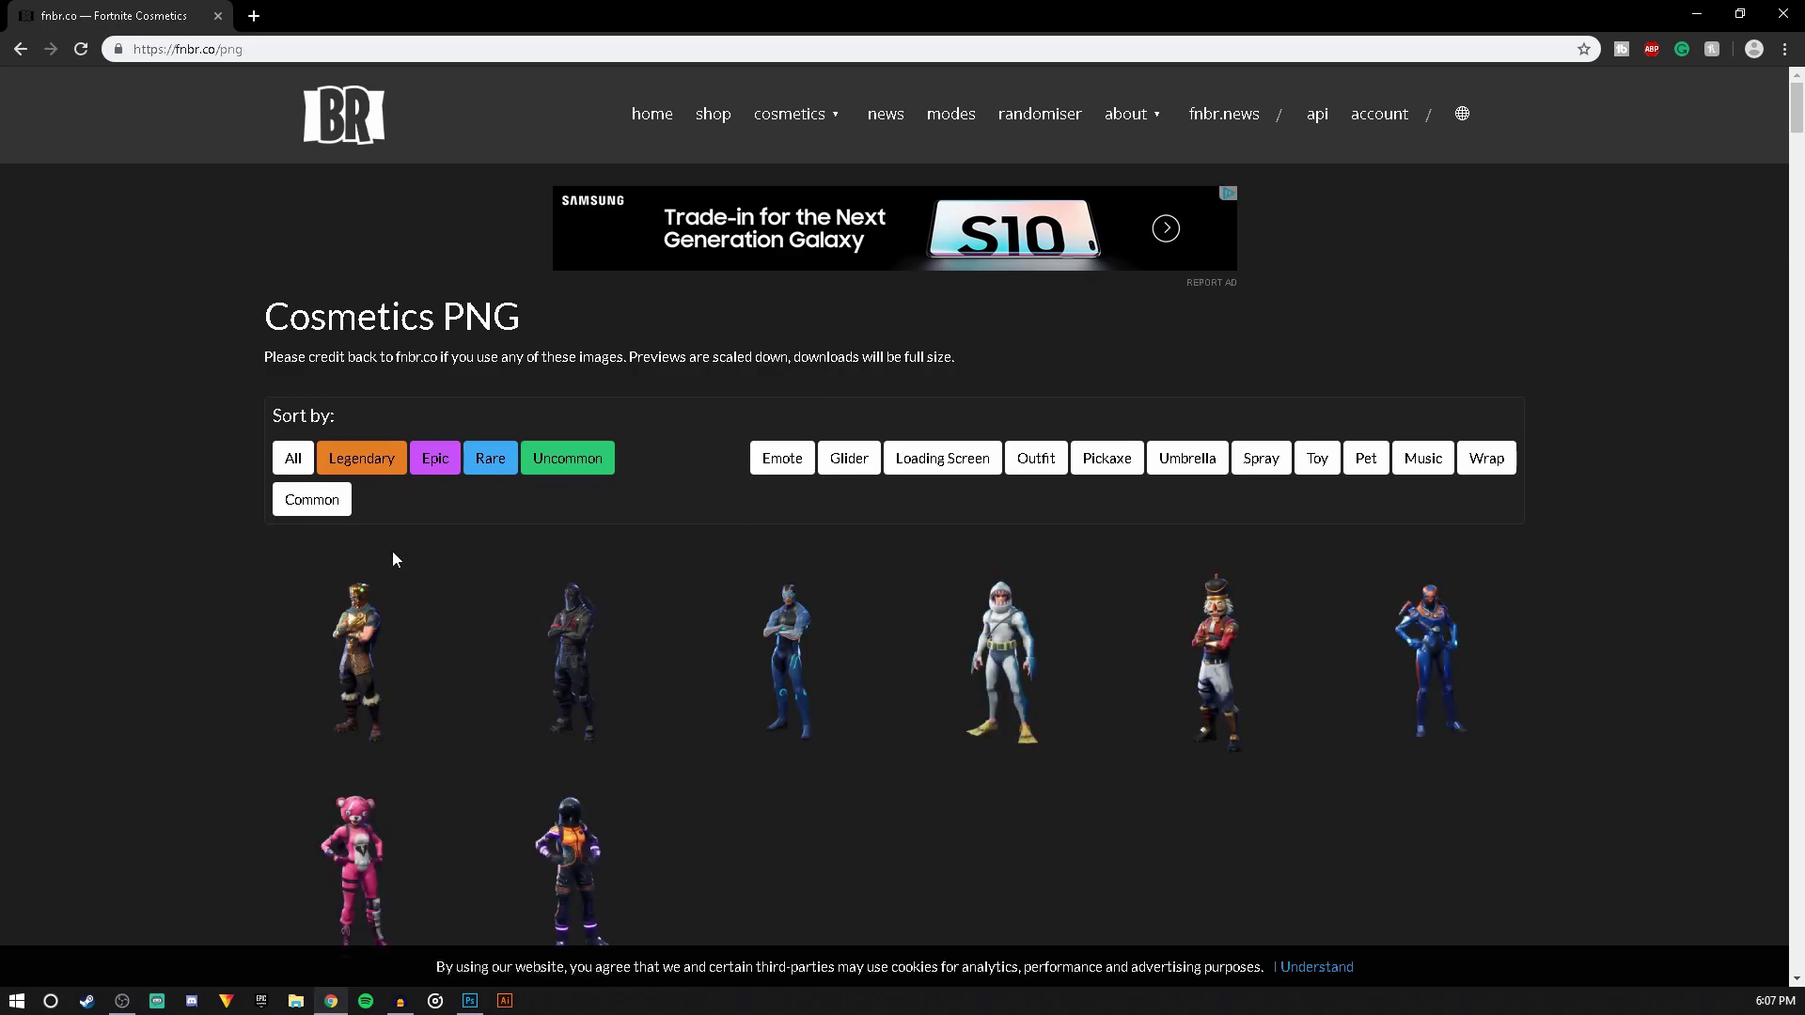
# Browse the cosmetics PNG gallery and open the page of the pink-haired Power Chord outfit
pyautogui.scroll(-5, 203, 475)
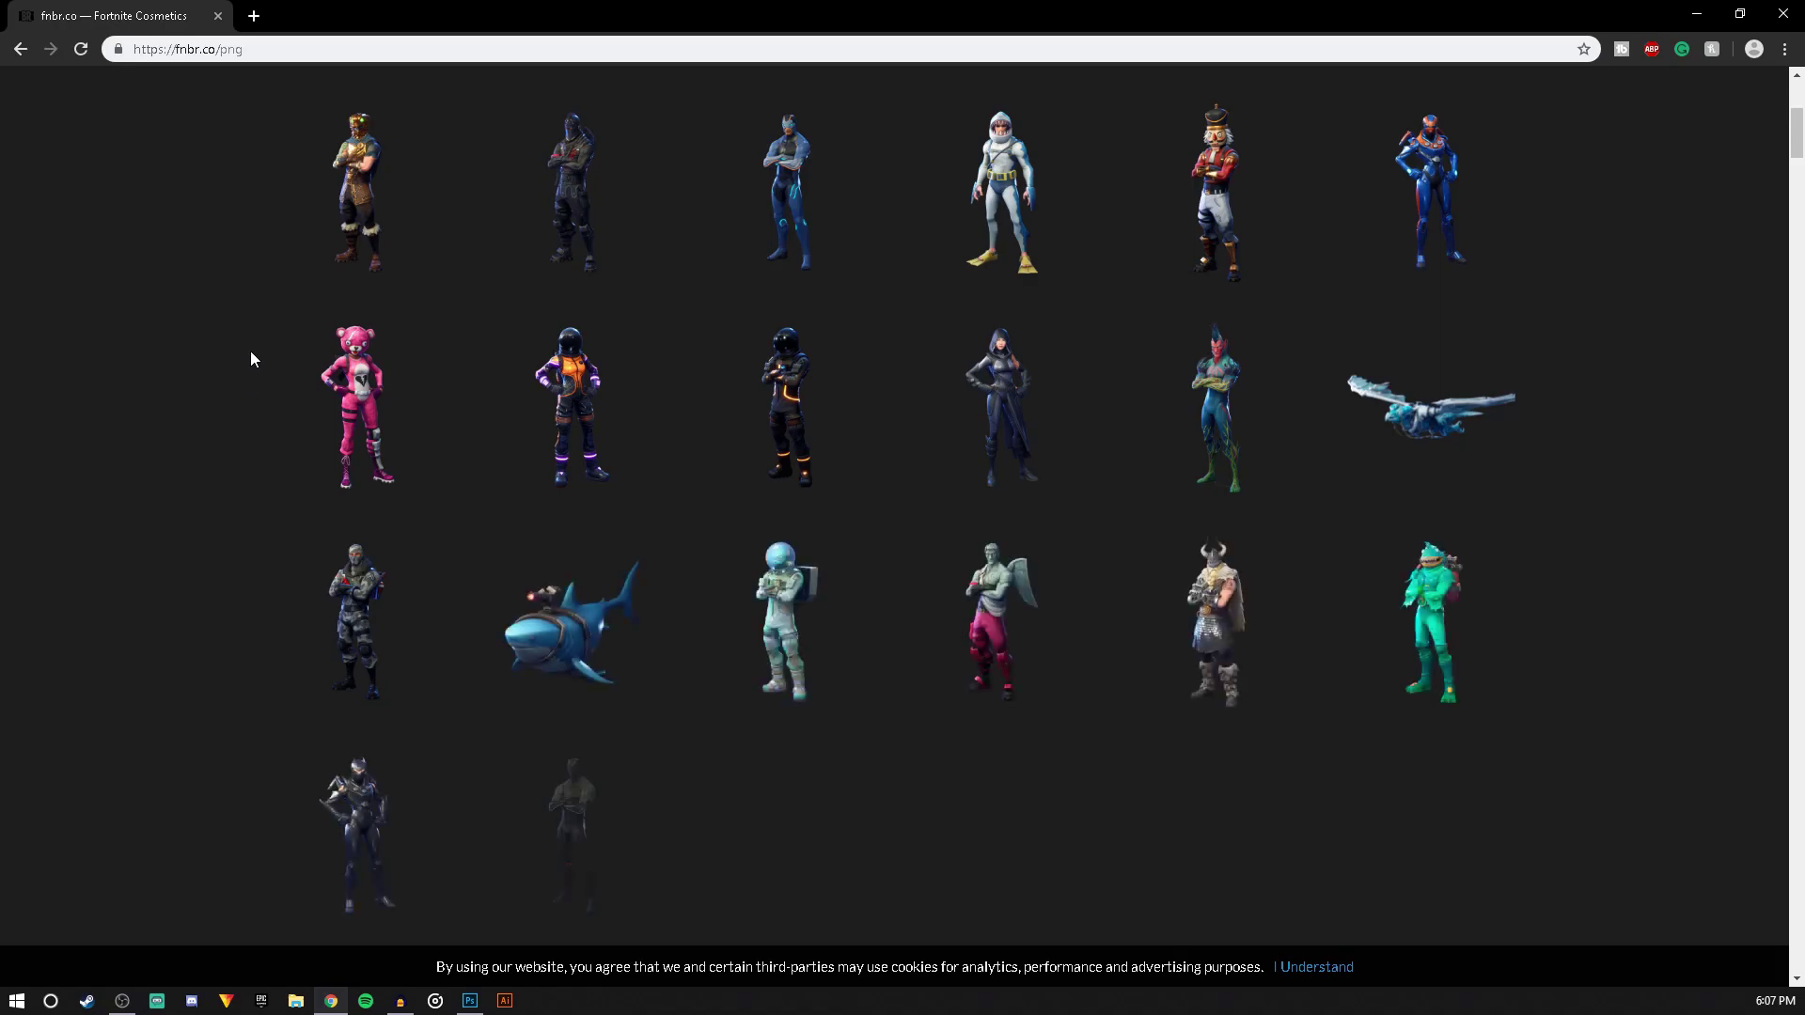
pyautogui.scroll(-2, 302, 381)
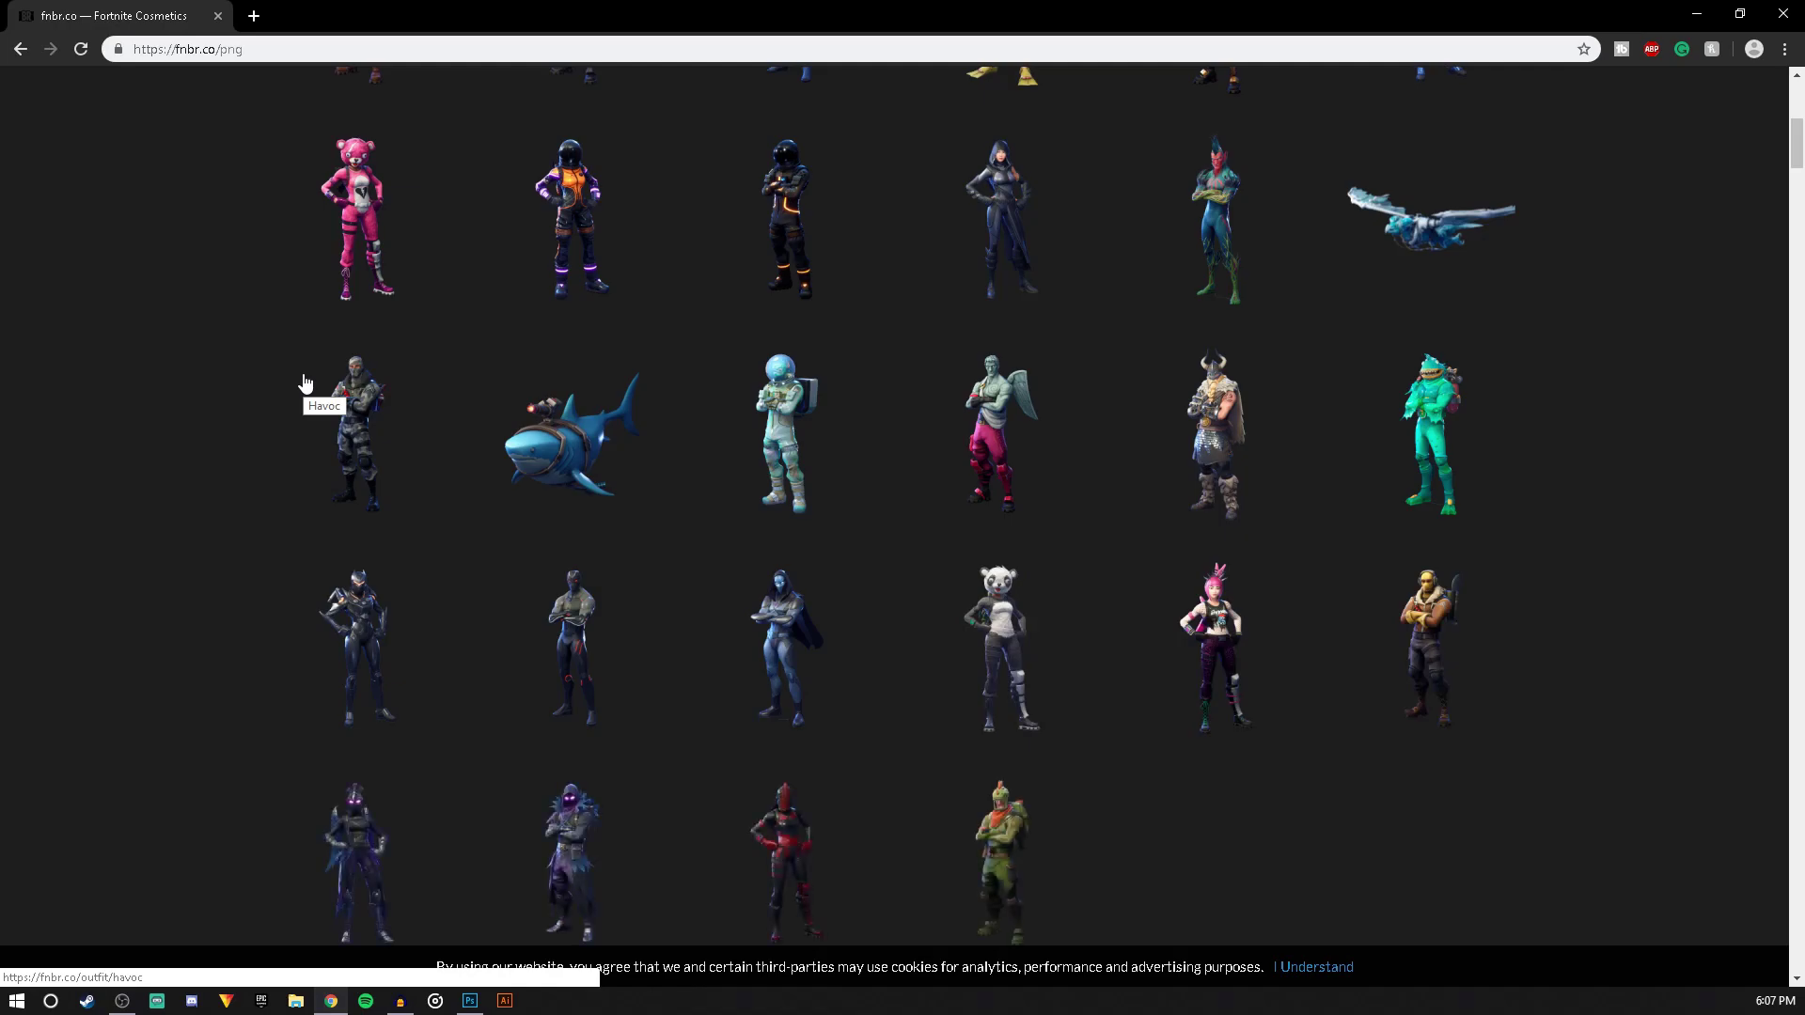
pyautogui.scroll(-1, 1579, 480)
pyautogui.scroll(-3, 1578, 474)
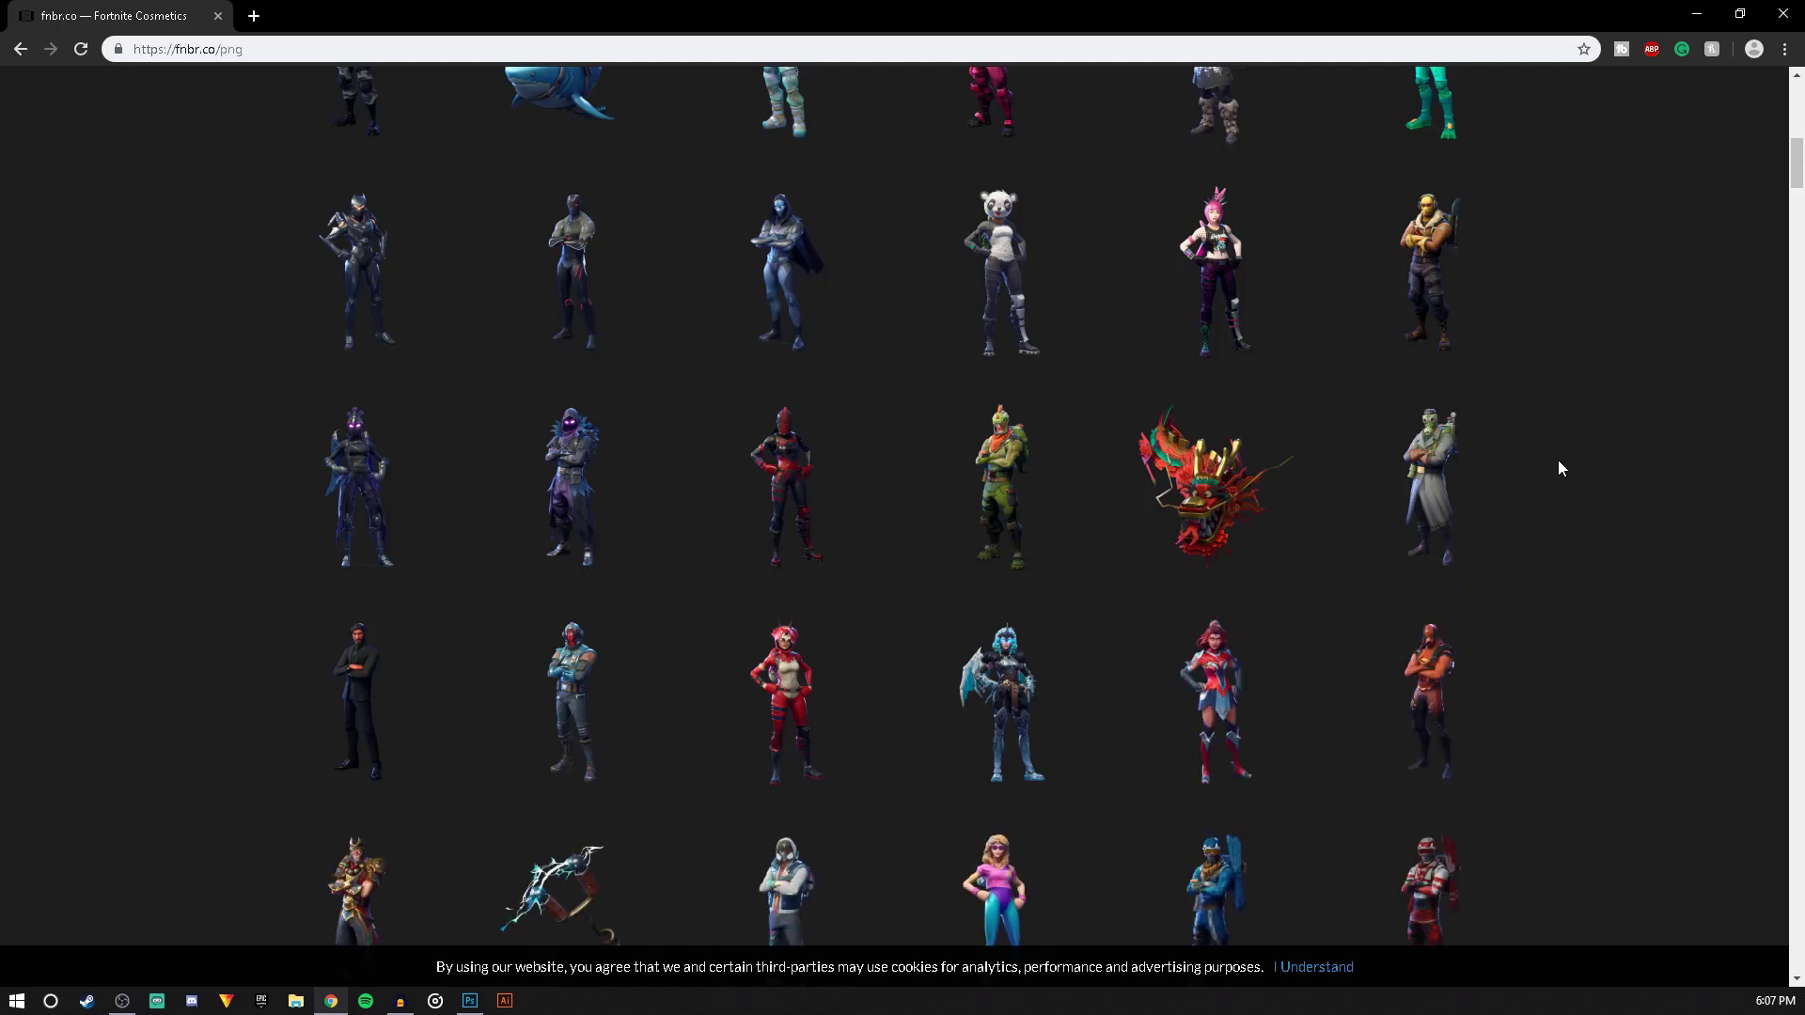
pyautogui.scroll(-1, 1559, 467)
pyautogui.scroll(3, 1233, 451)
pyautogui.click(1233, 451)
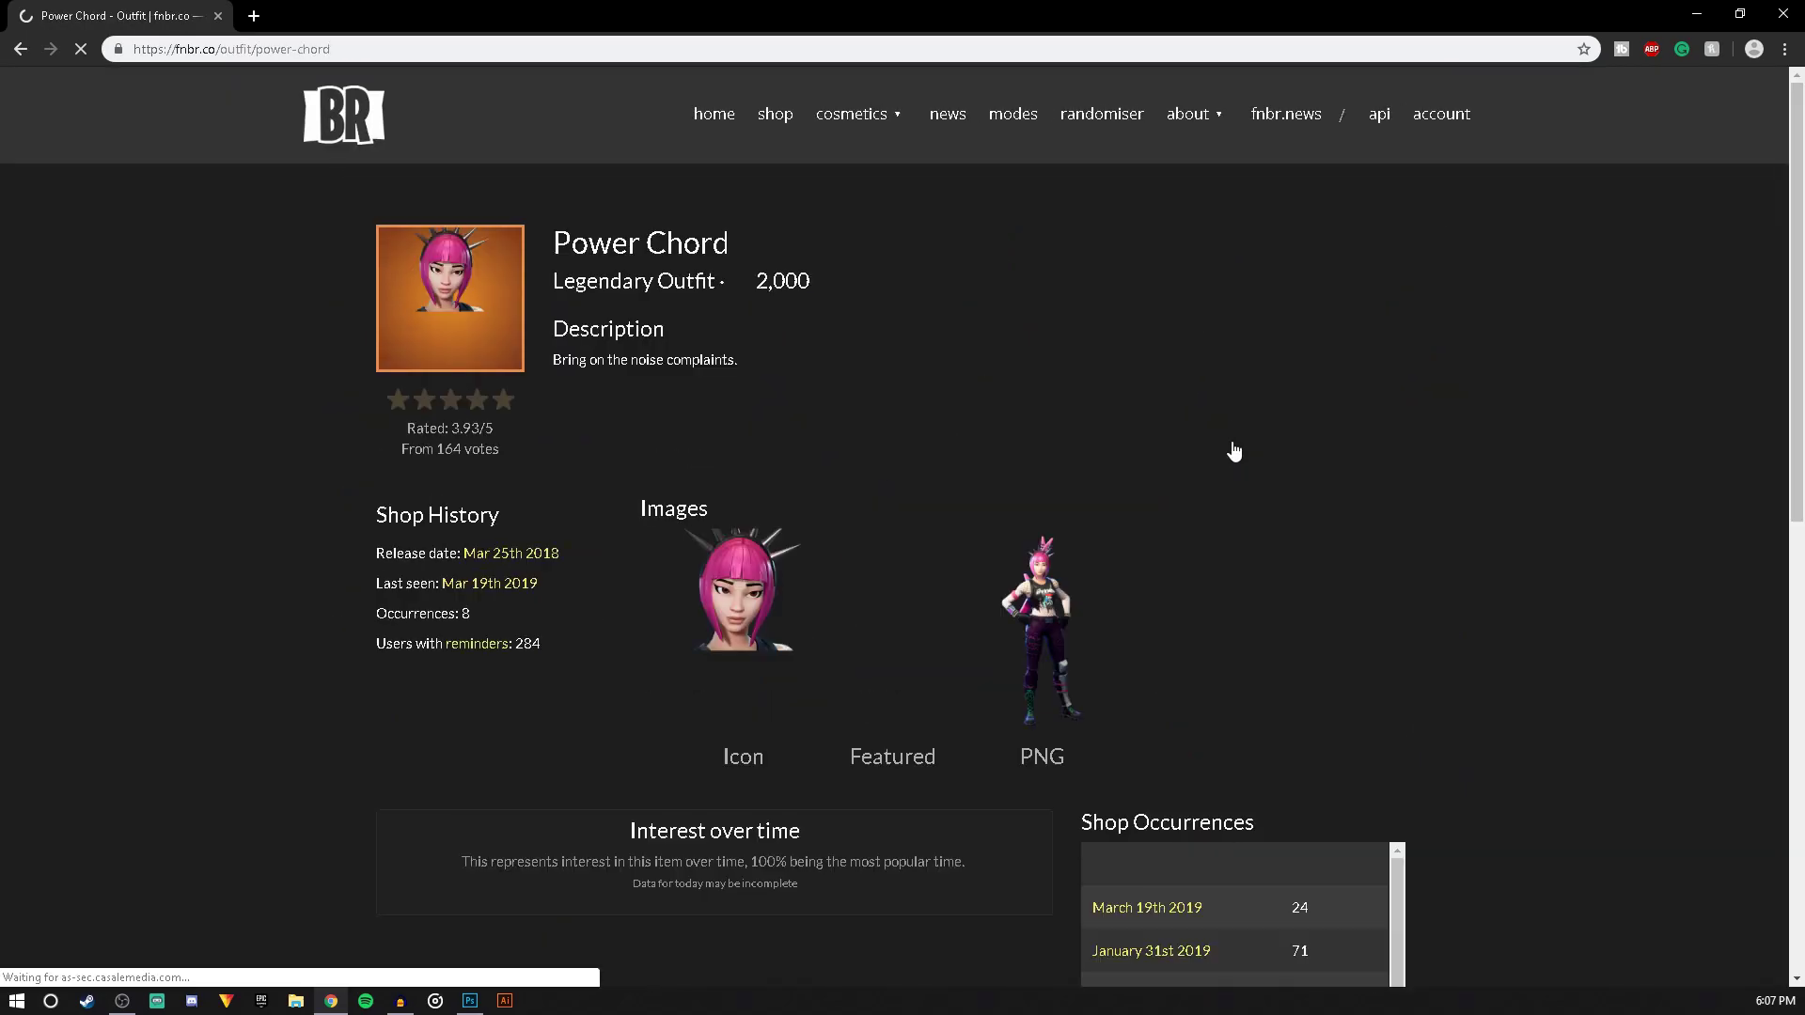
# Open Power Chord's Featured image at full size in a new tab and copy it
pyautogui.scroll(-3, 1228, 402)
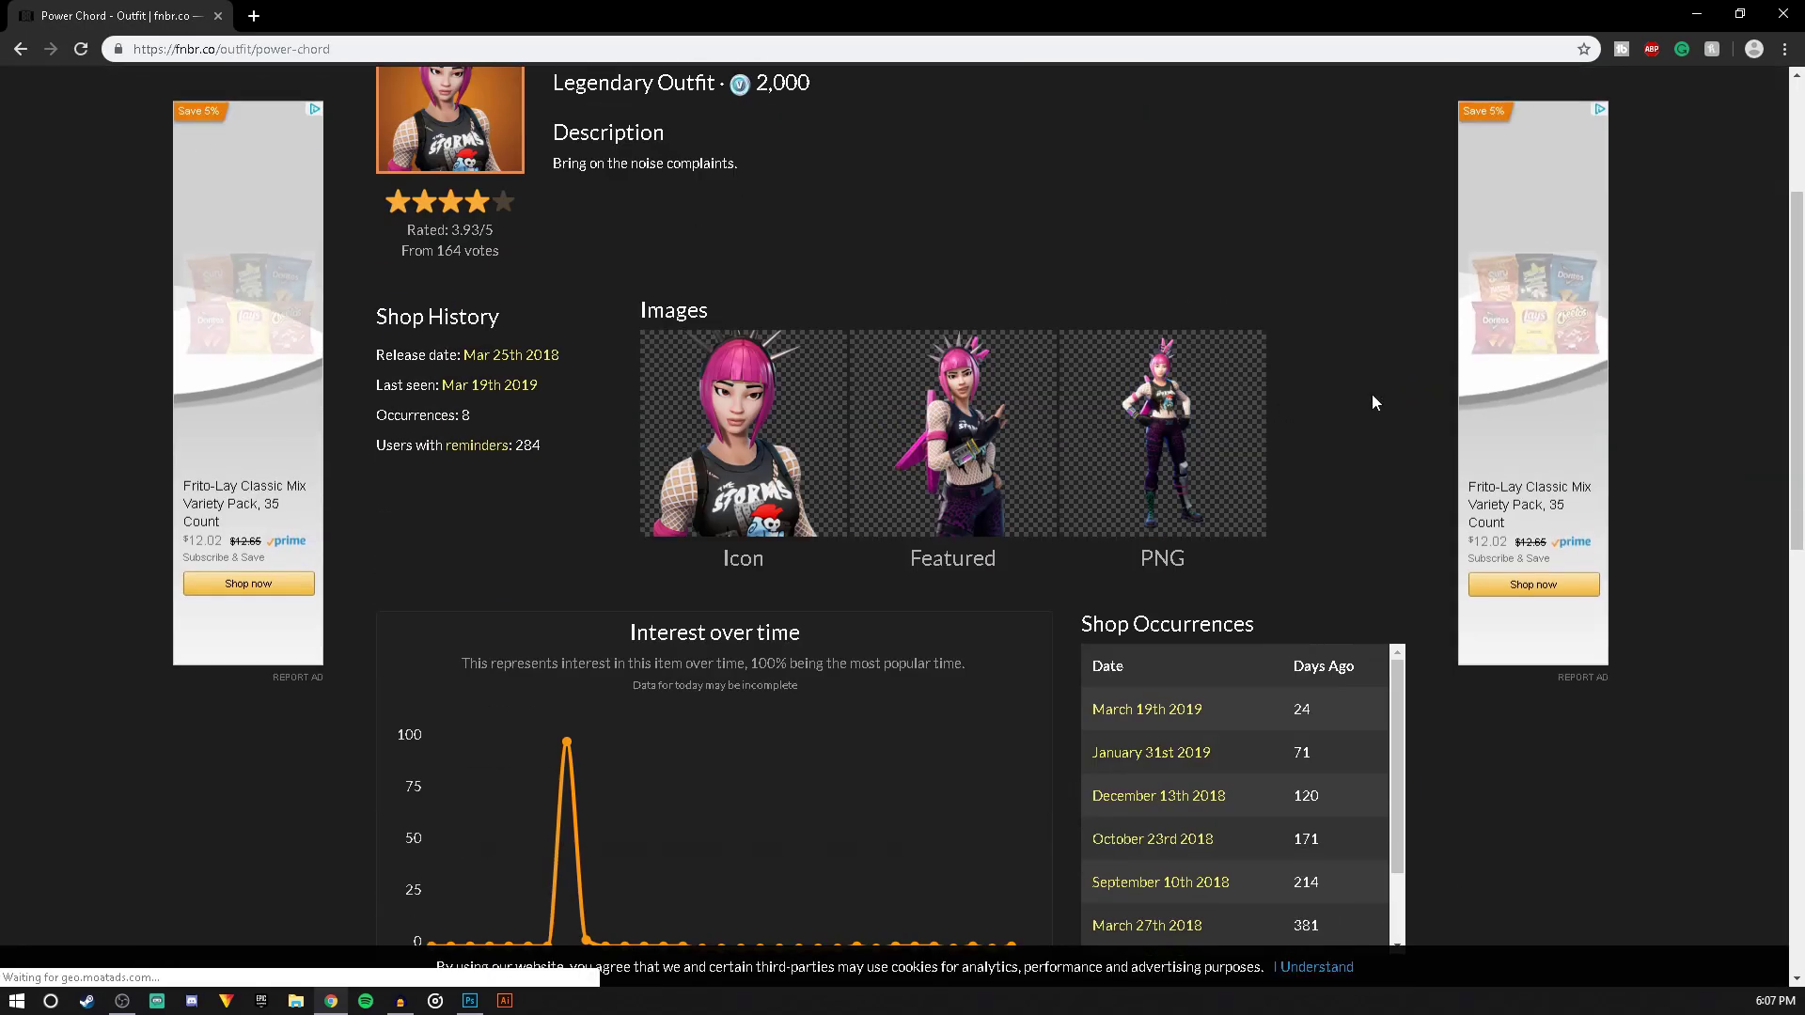
pyautogui.rightClick(954, 421)
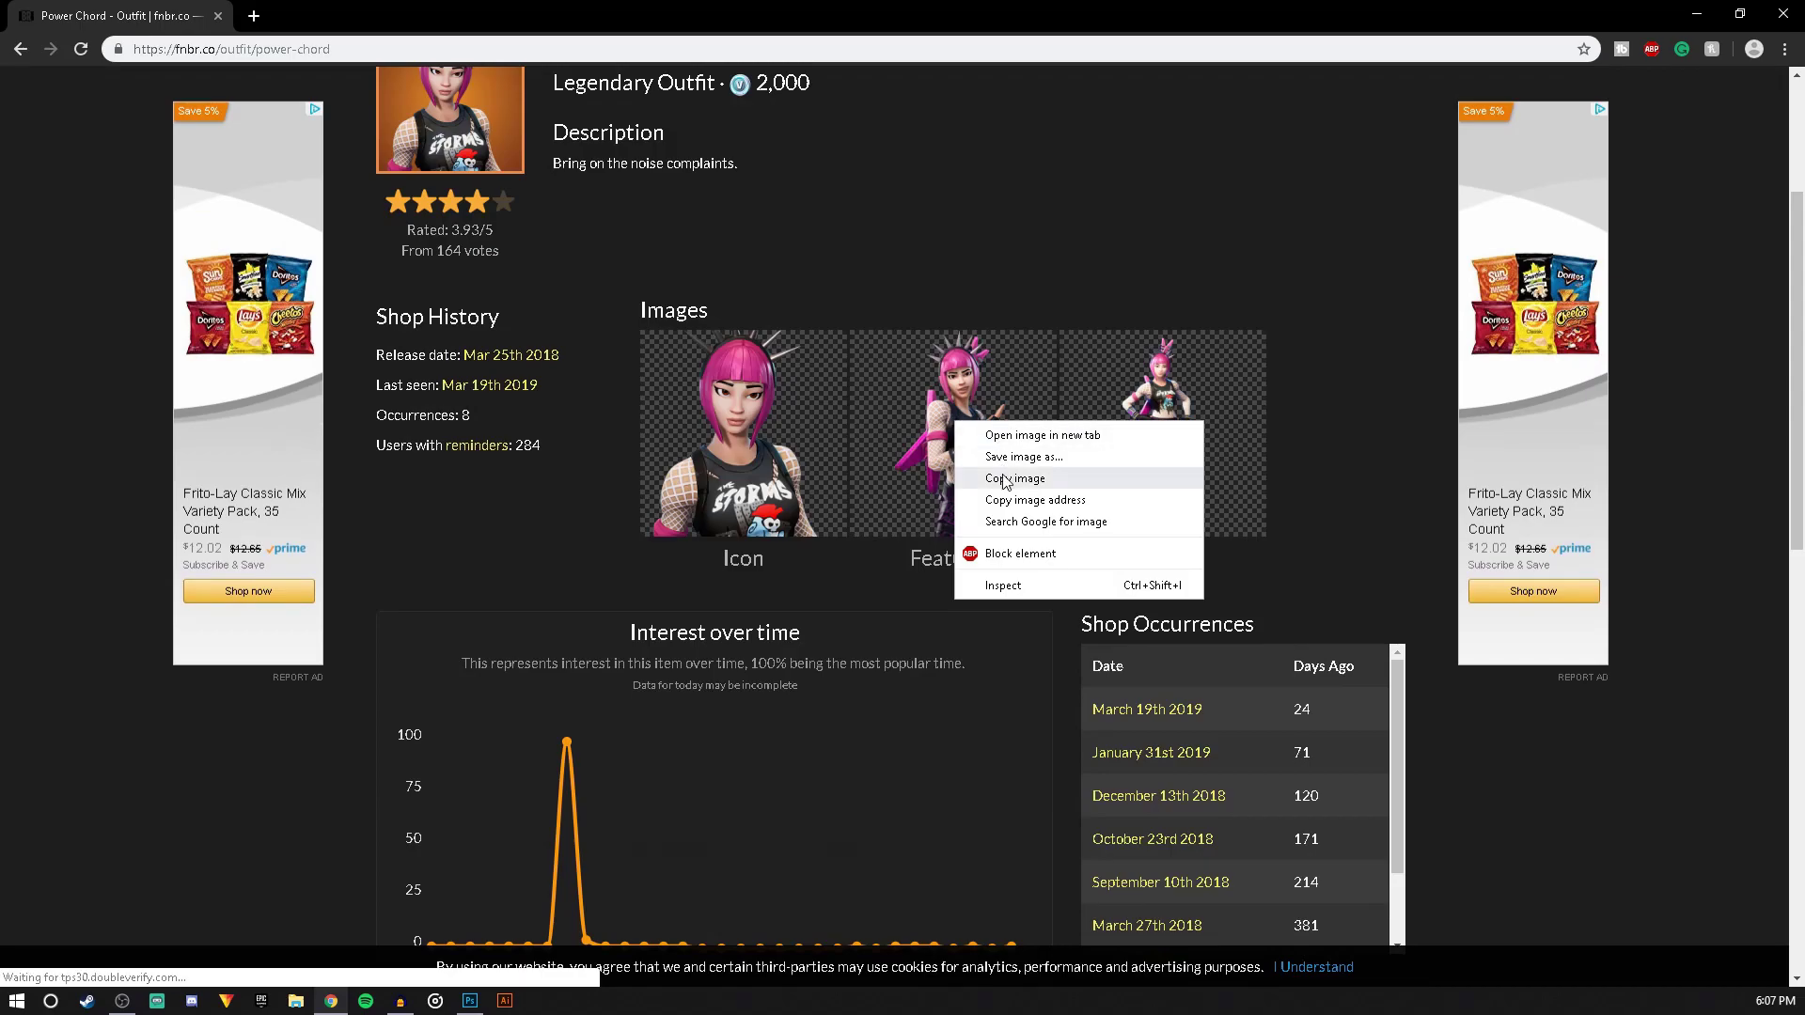
pyautogui.click(1042, 435)
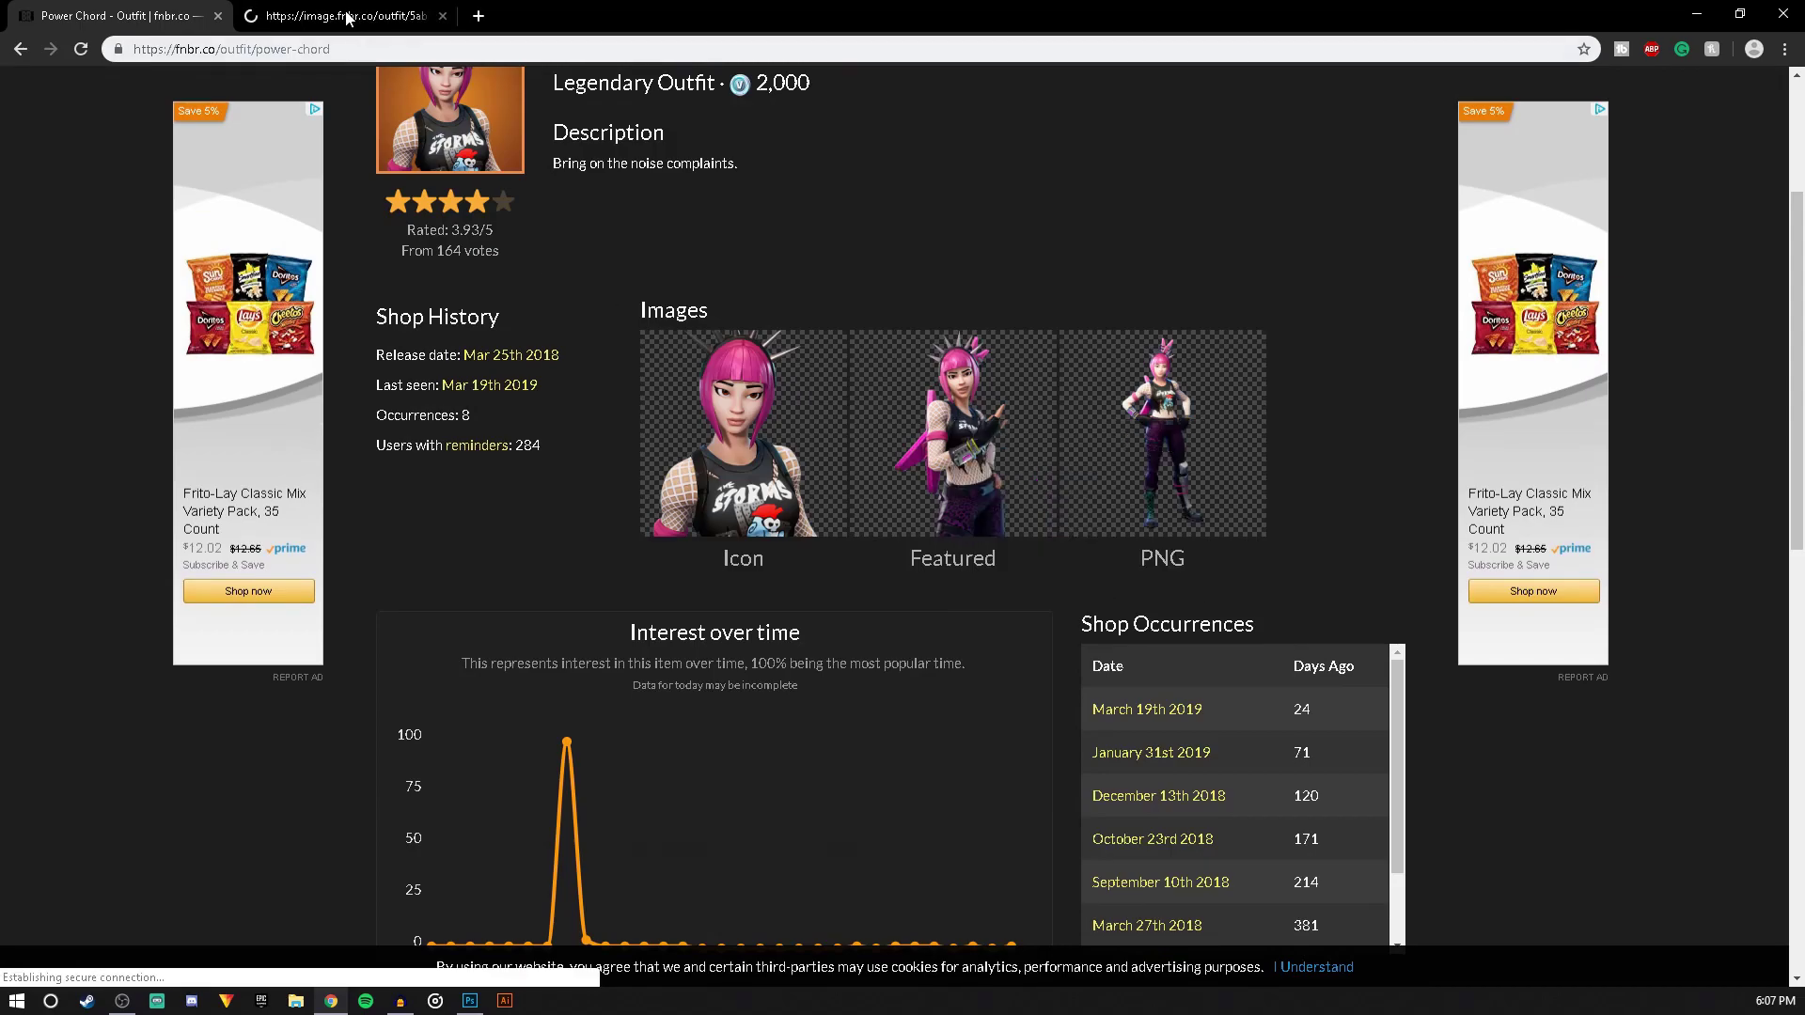
pyautogui.hotkey('ctrl', 'Tab')
pyautogui.rightClick(1051, 469)
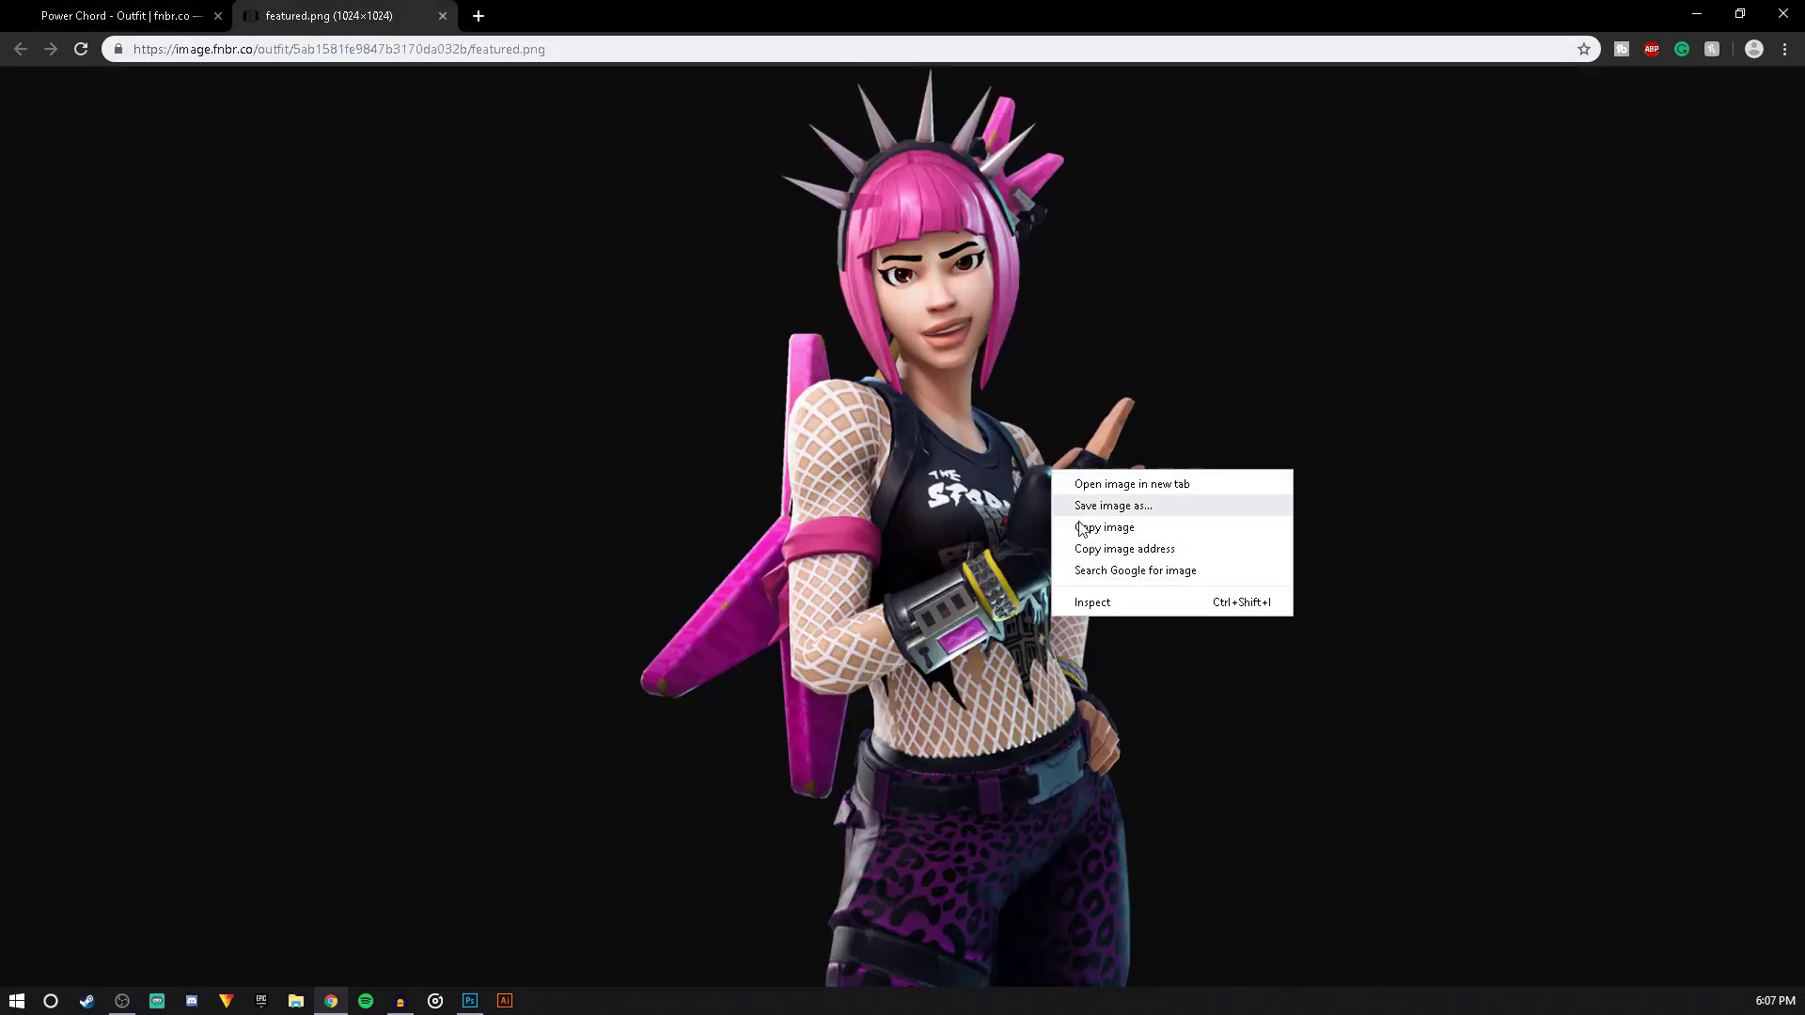
pyautogui.click(1141, 525)
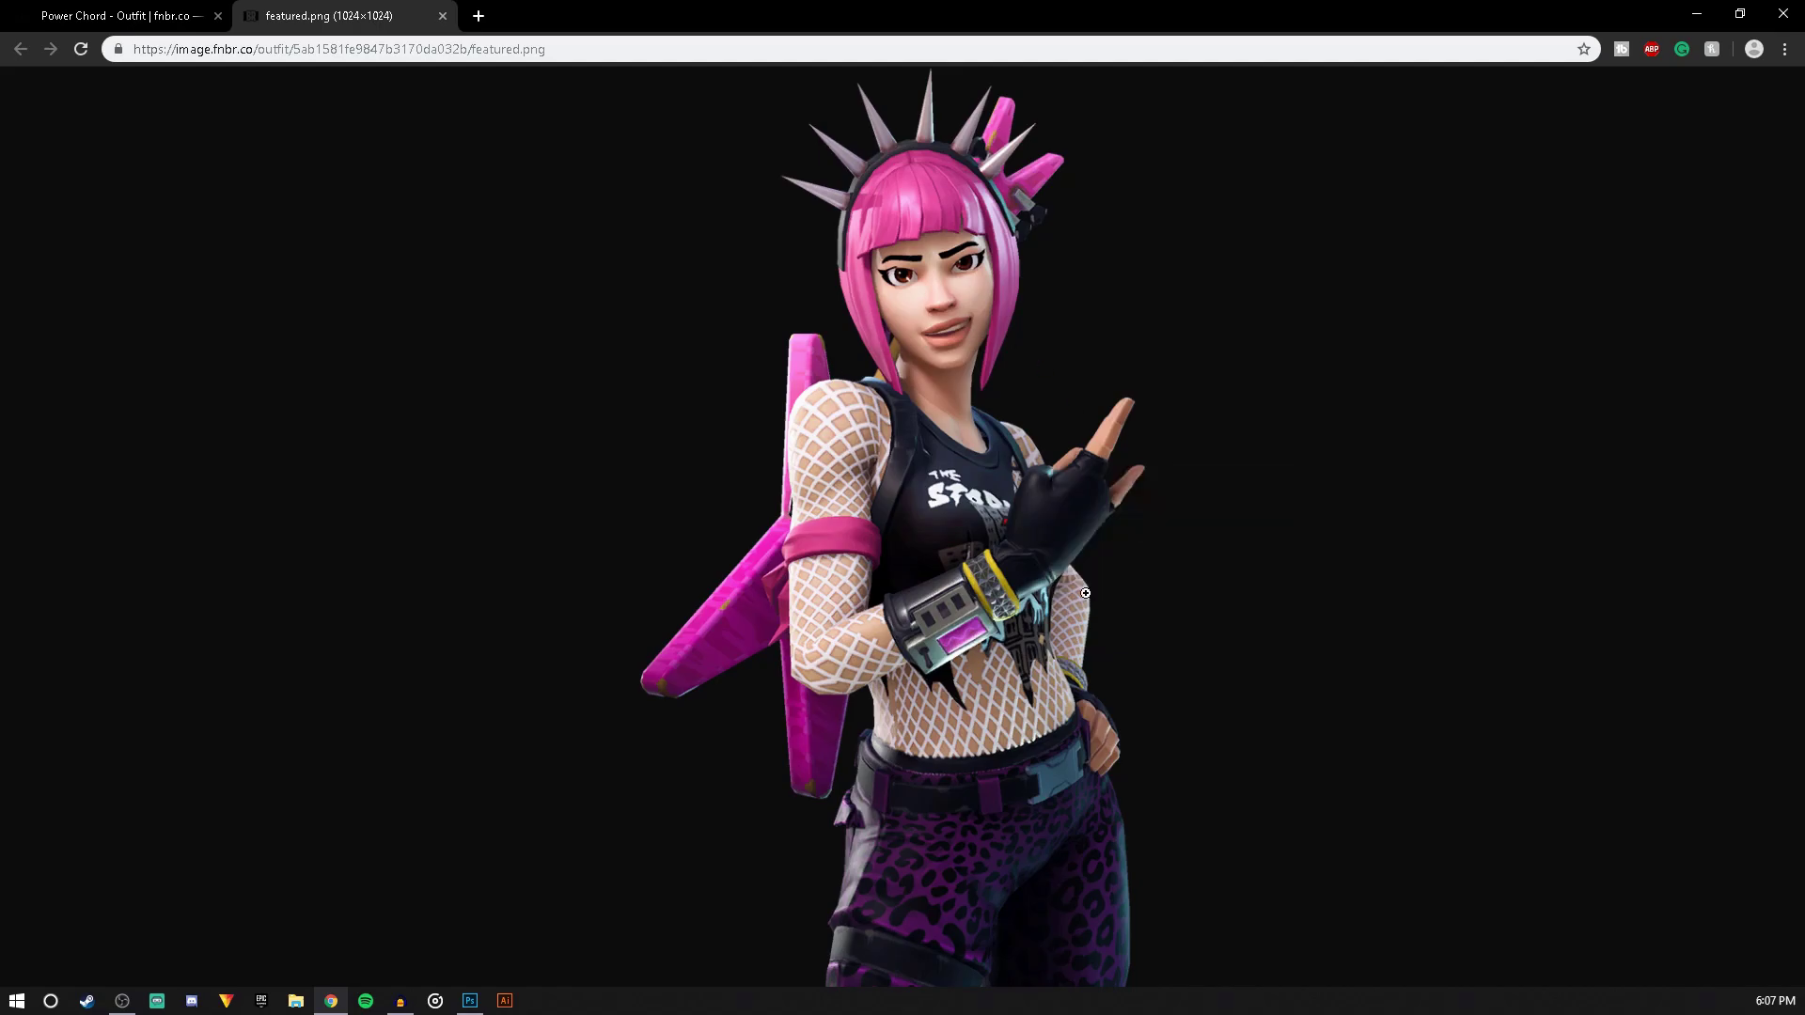
# Switch to Photoshop and paste the Power Chord image as a new layer above the dark gray layer
pyautogui.click(470, 1000)
pyautogui.press('ctrl')
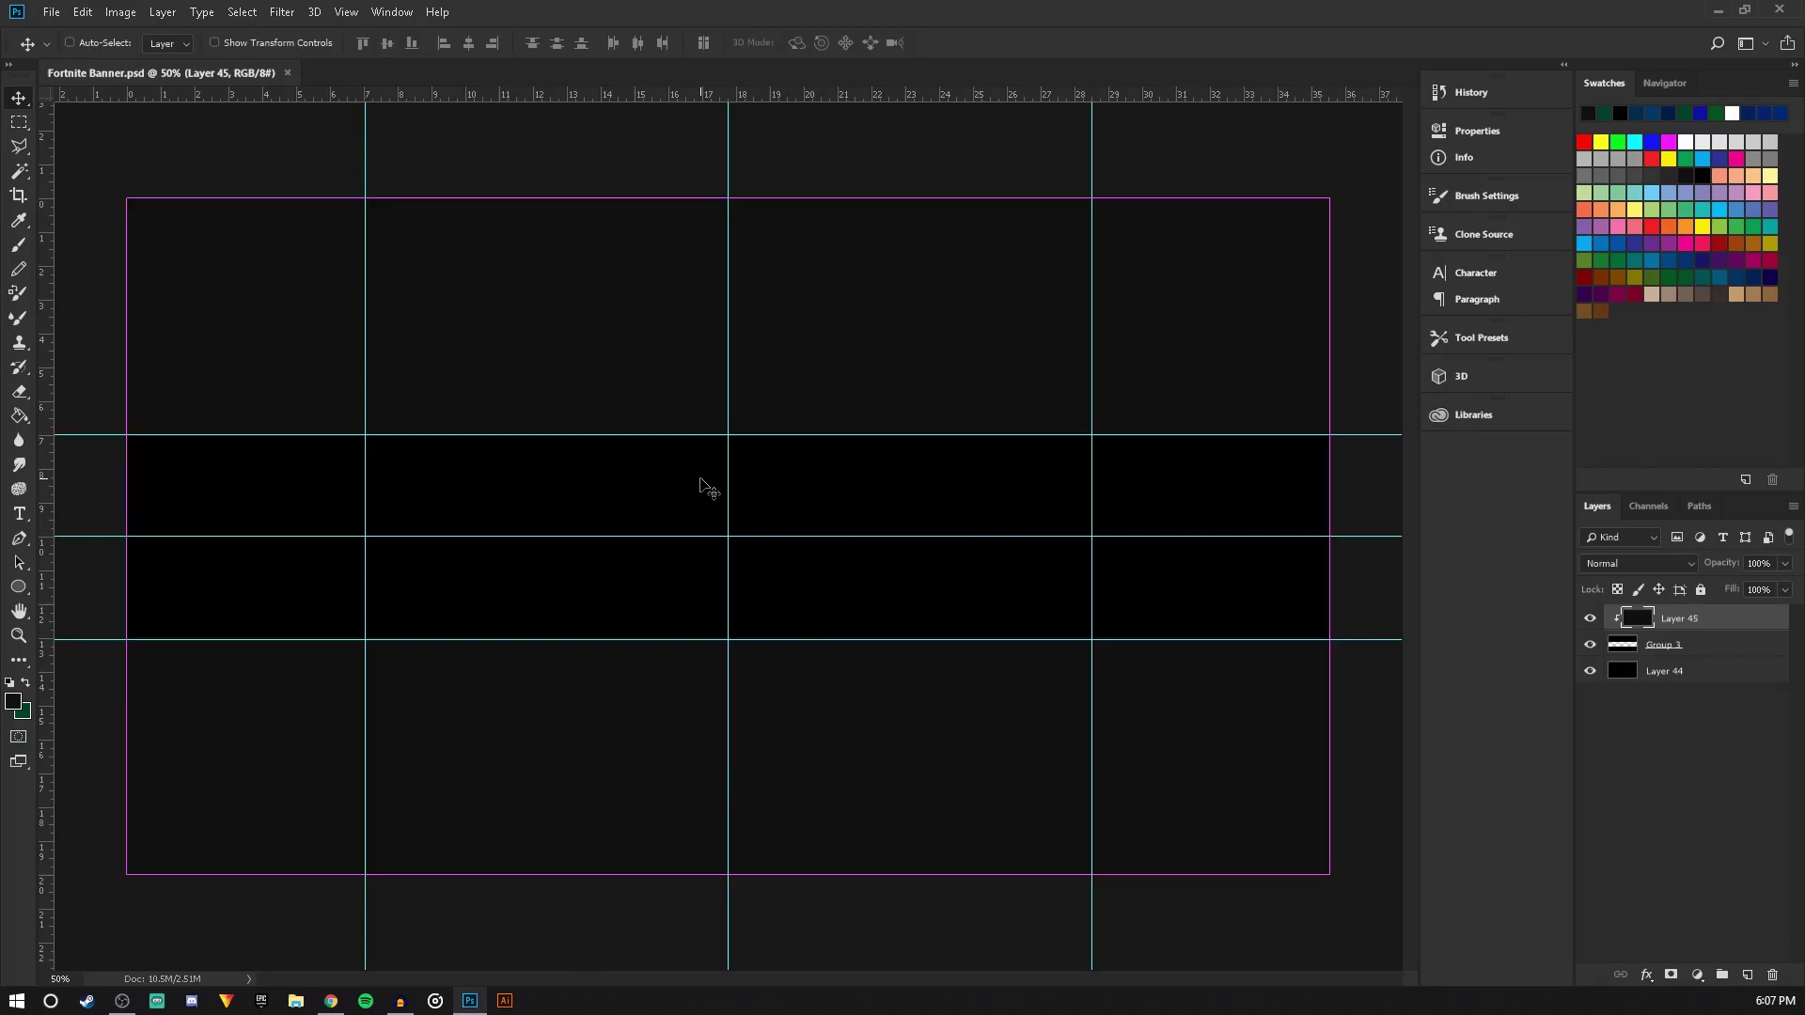
pyautogui.hotkey('ctrl', 'v')
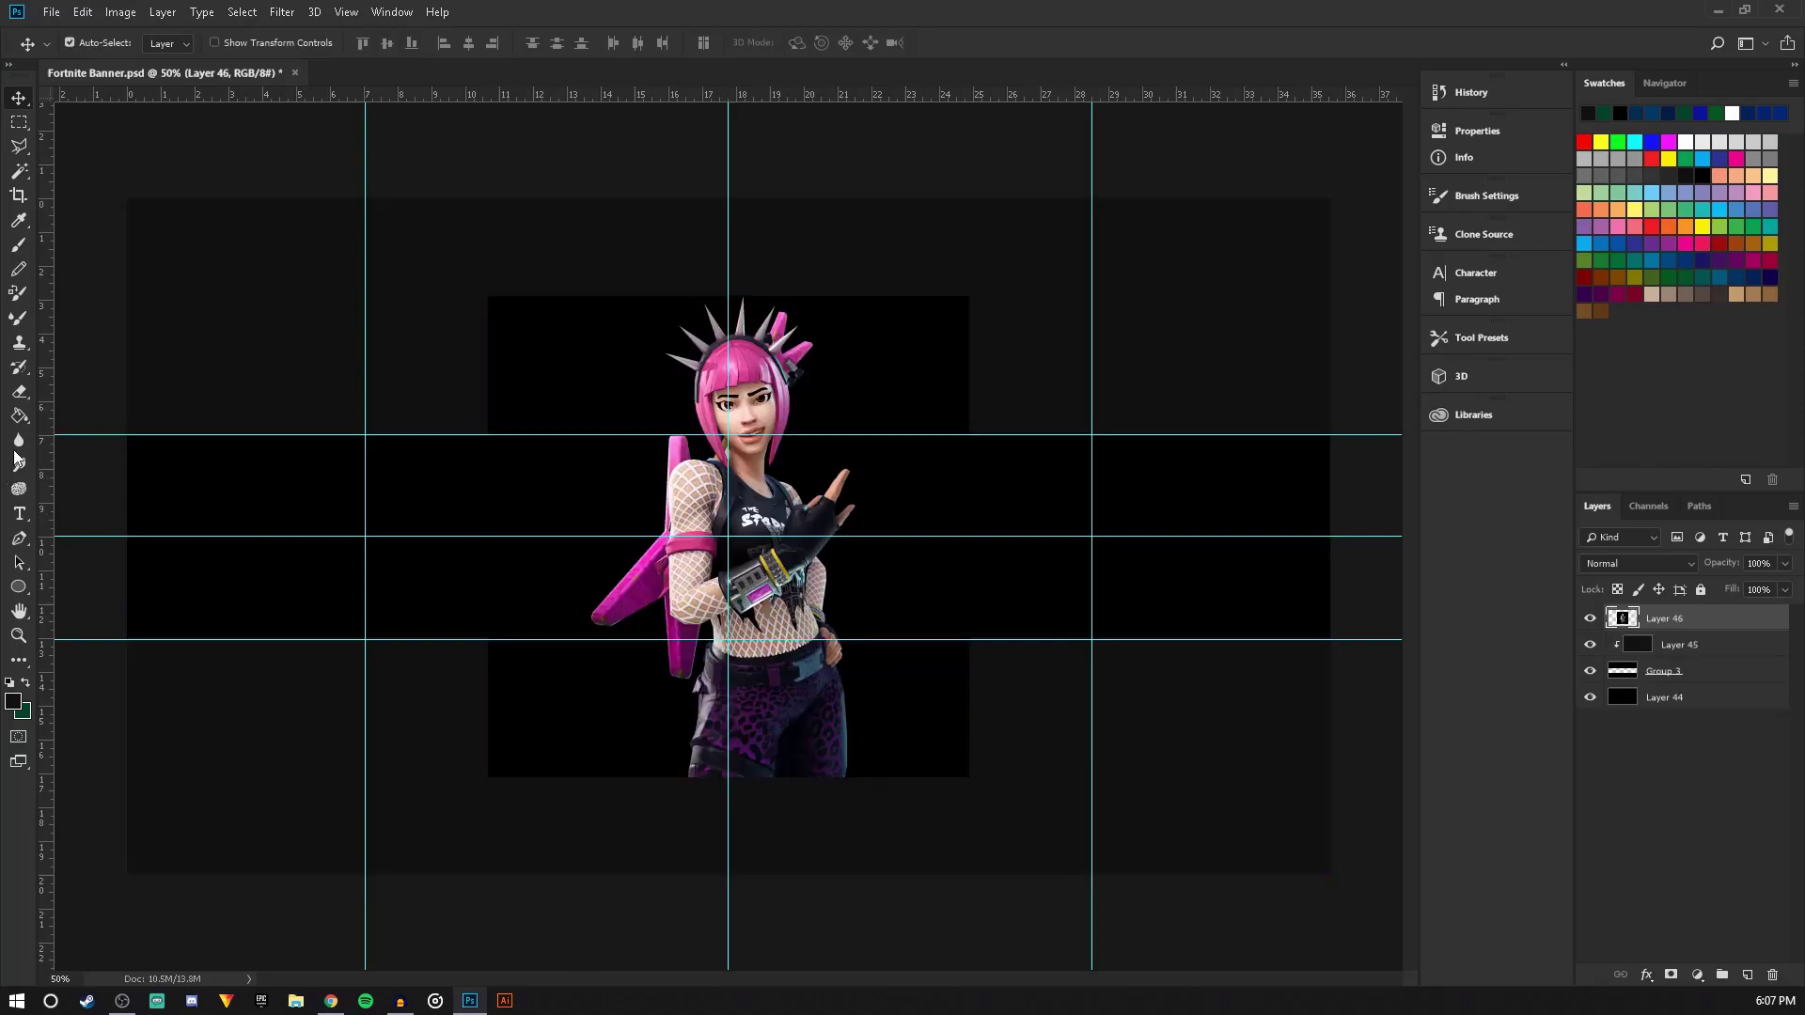
# Choose the Paint Bucket tool and hide the guides and other extras around the pasted character
pyautogui.click(19, 414)
pyautogui.click(348, 12)
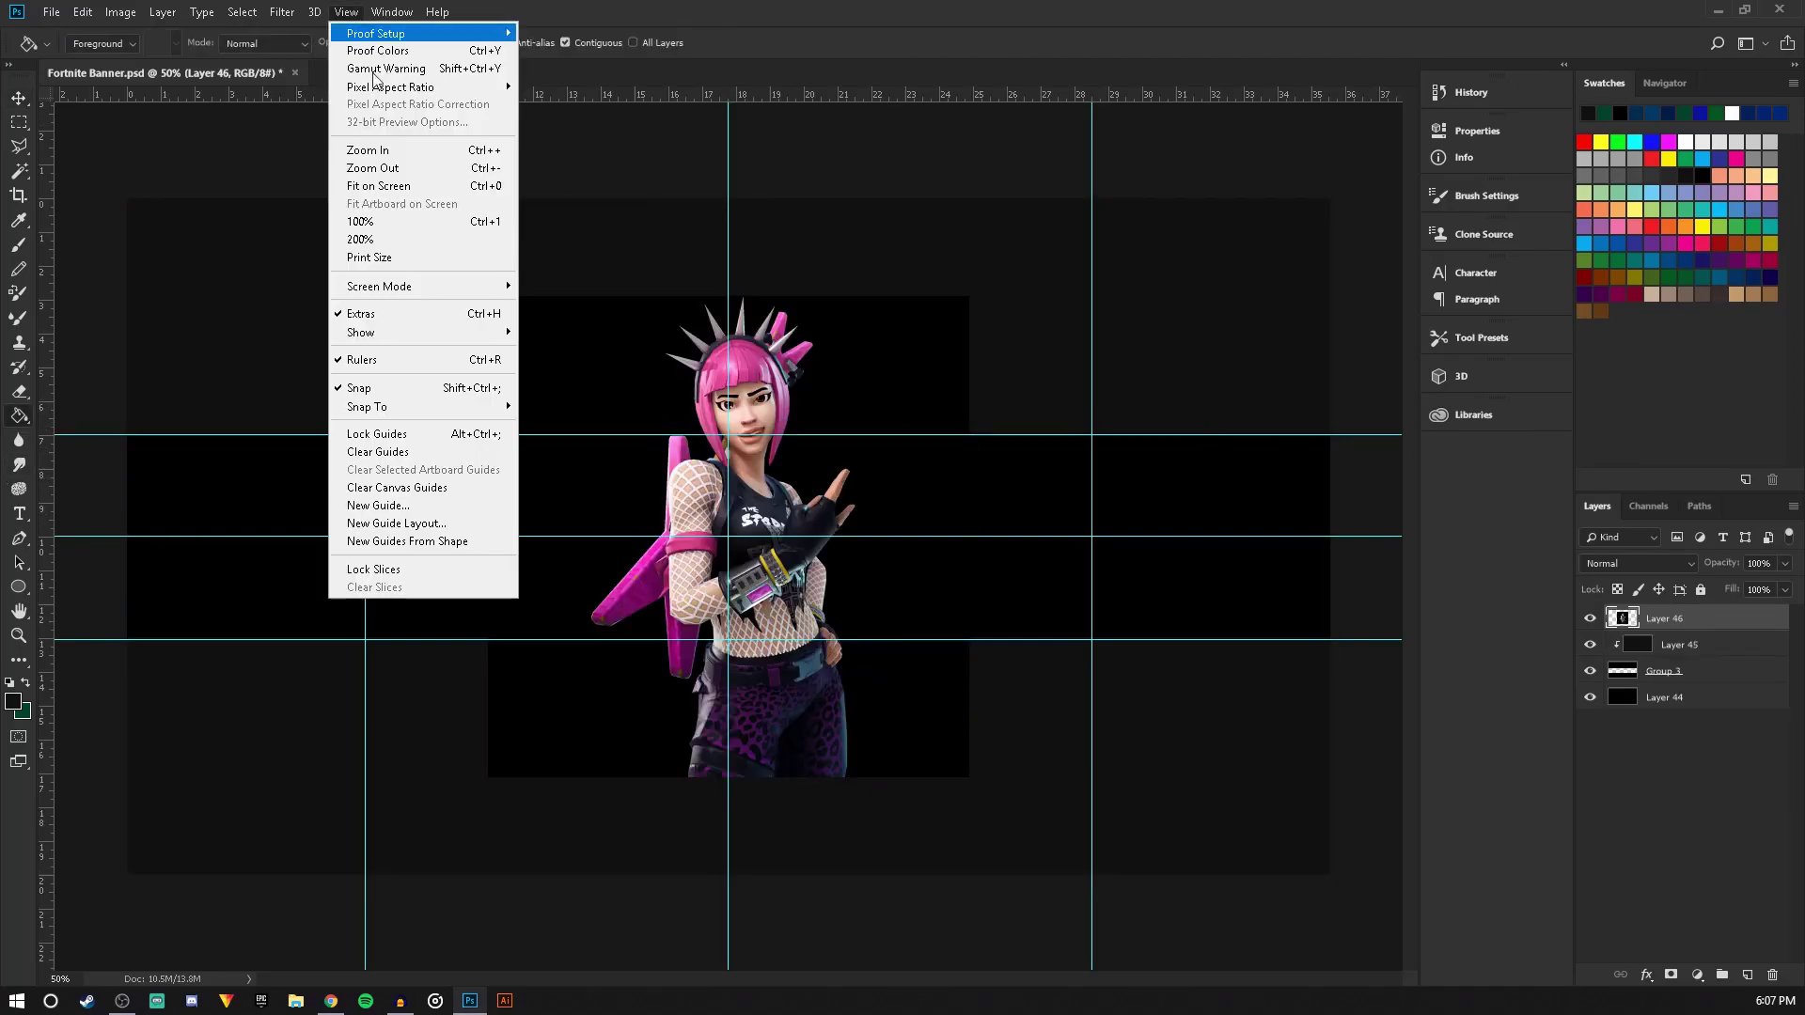
pyautogui.click(391, 314)
pyautogui.scroll(2, 774, 537)
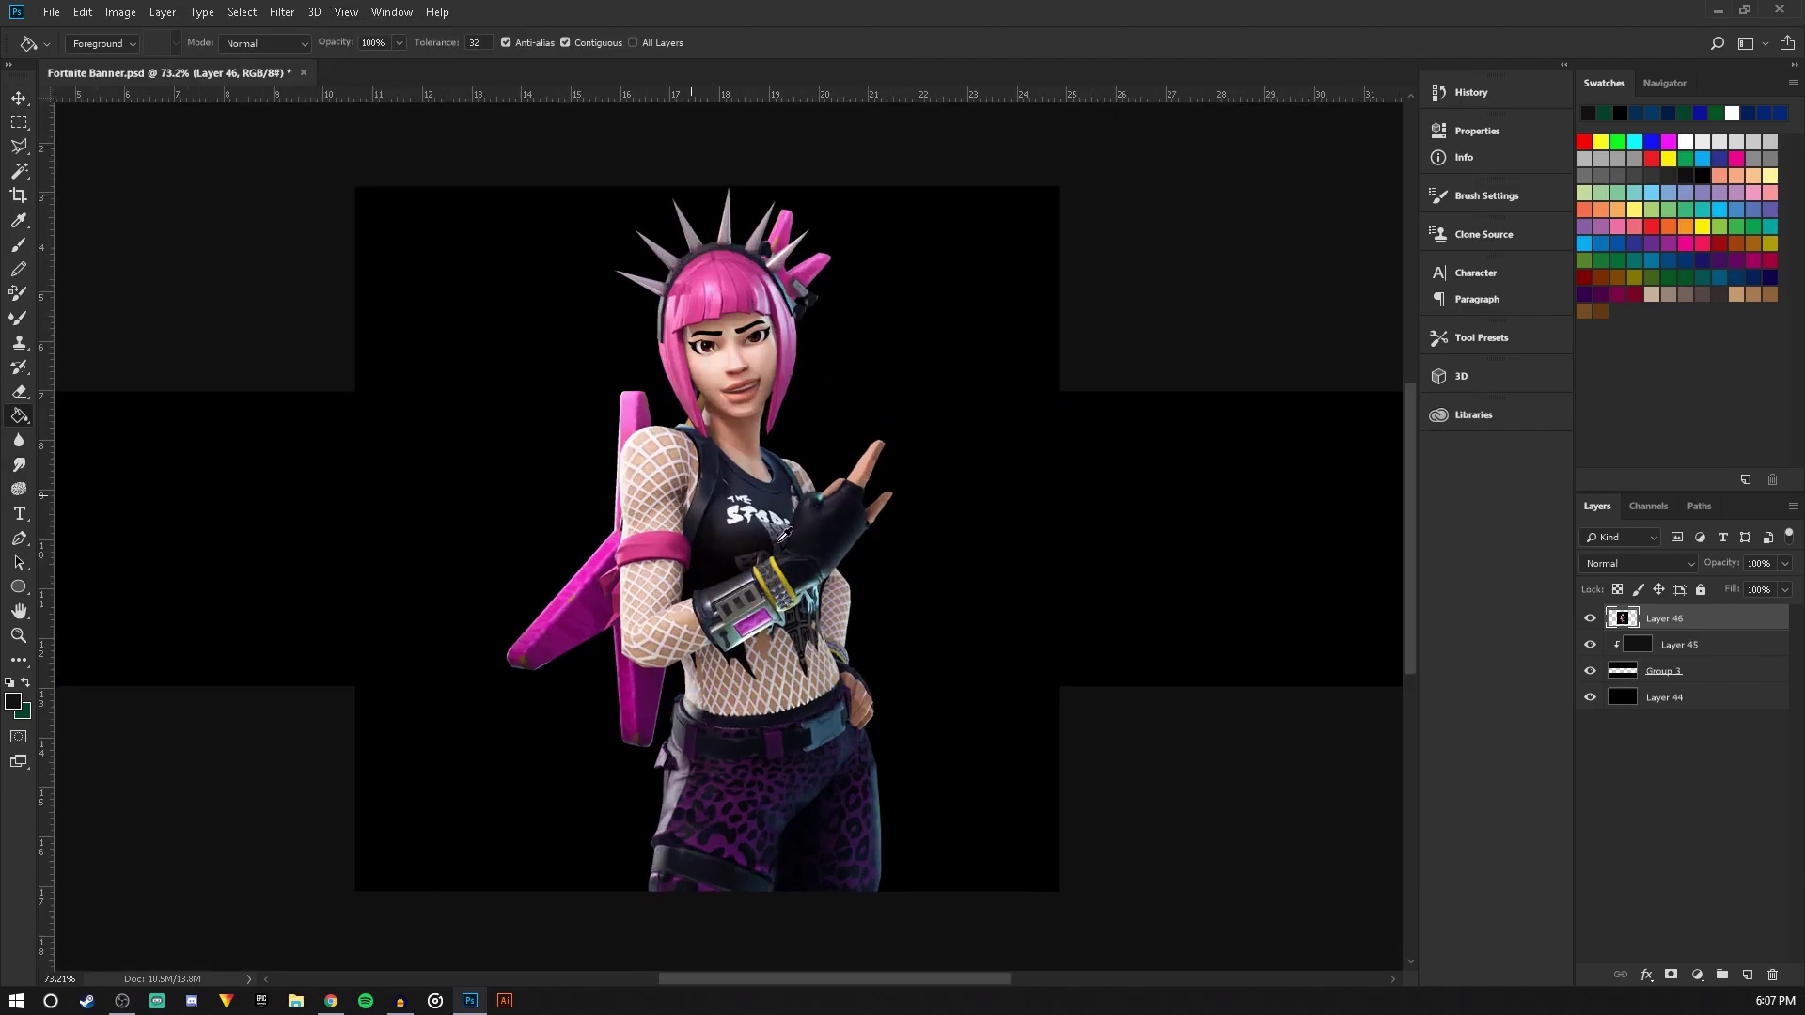
# Set the Paint Bucket's mode to Clear and hide Layer 44 and Group 3 beneath the character
pyautogui.click(281, 43)
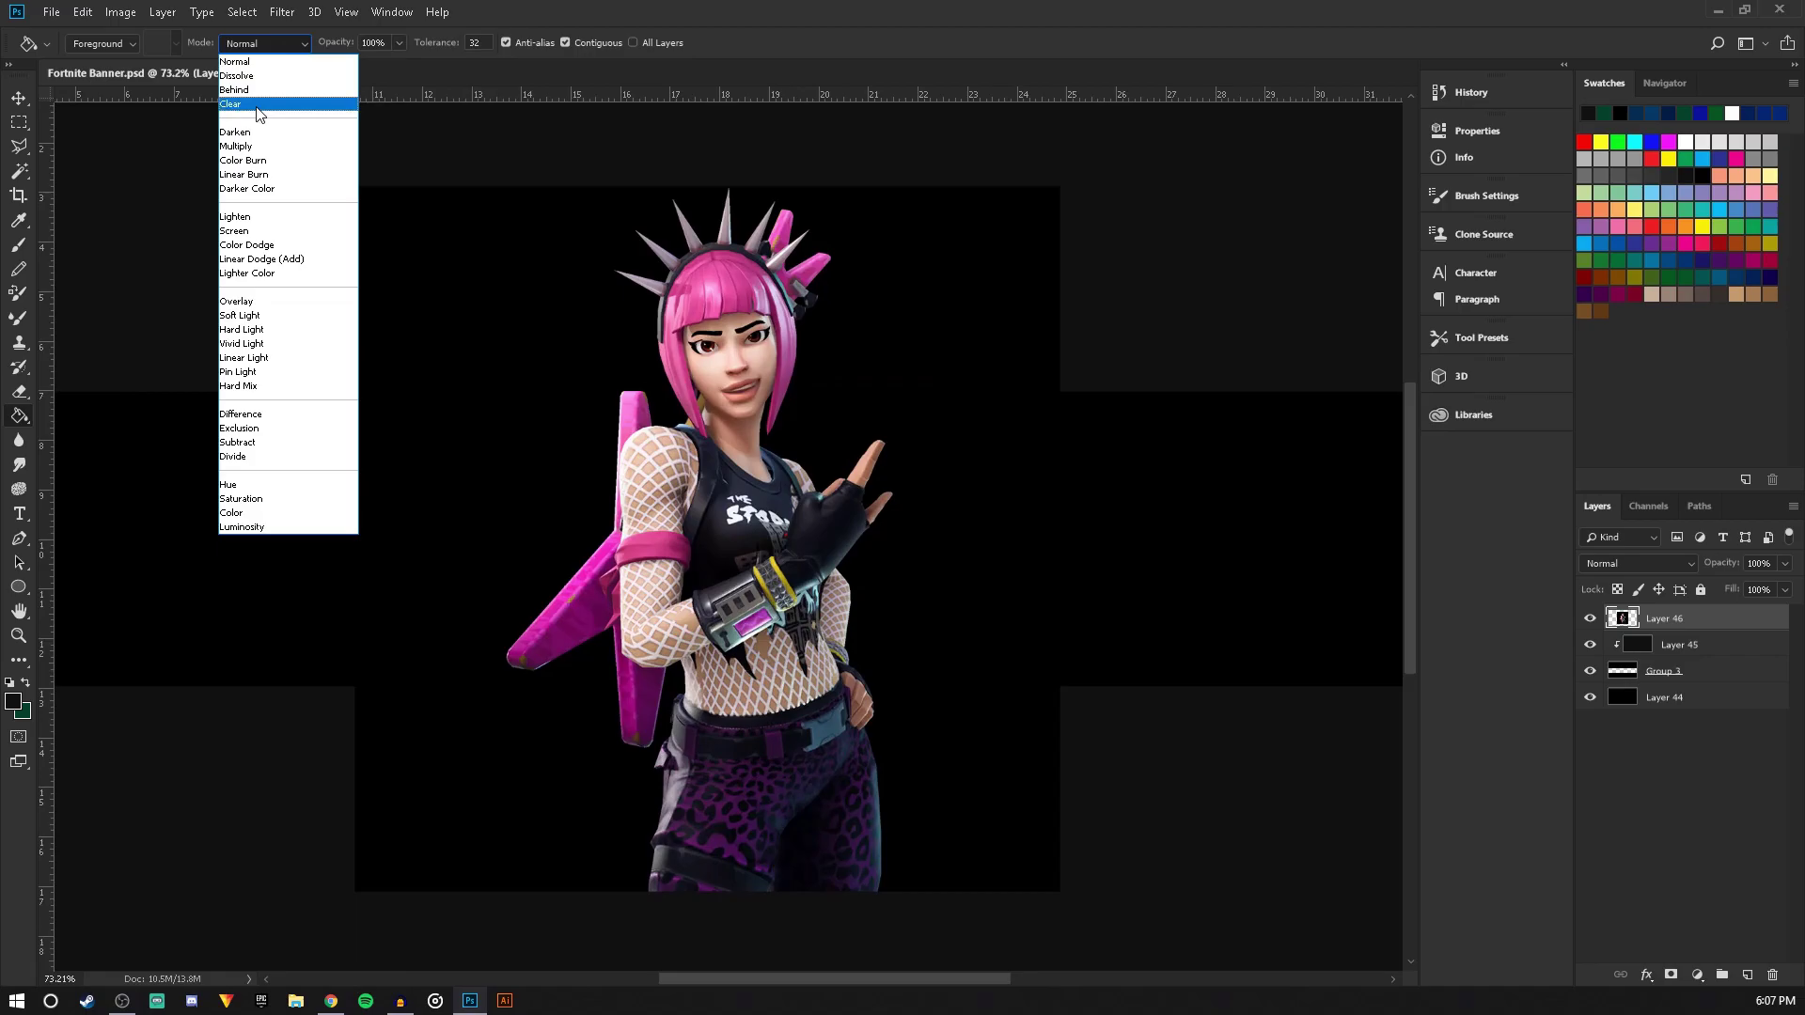
pyautogui.click(259, 108)
pyautogui.moveTo(1592, 696); pyautogui.dragTo(1591, 670)
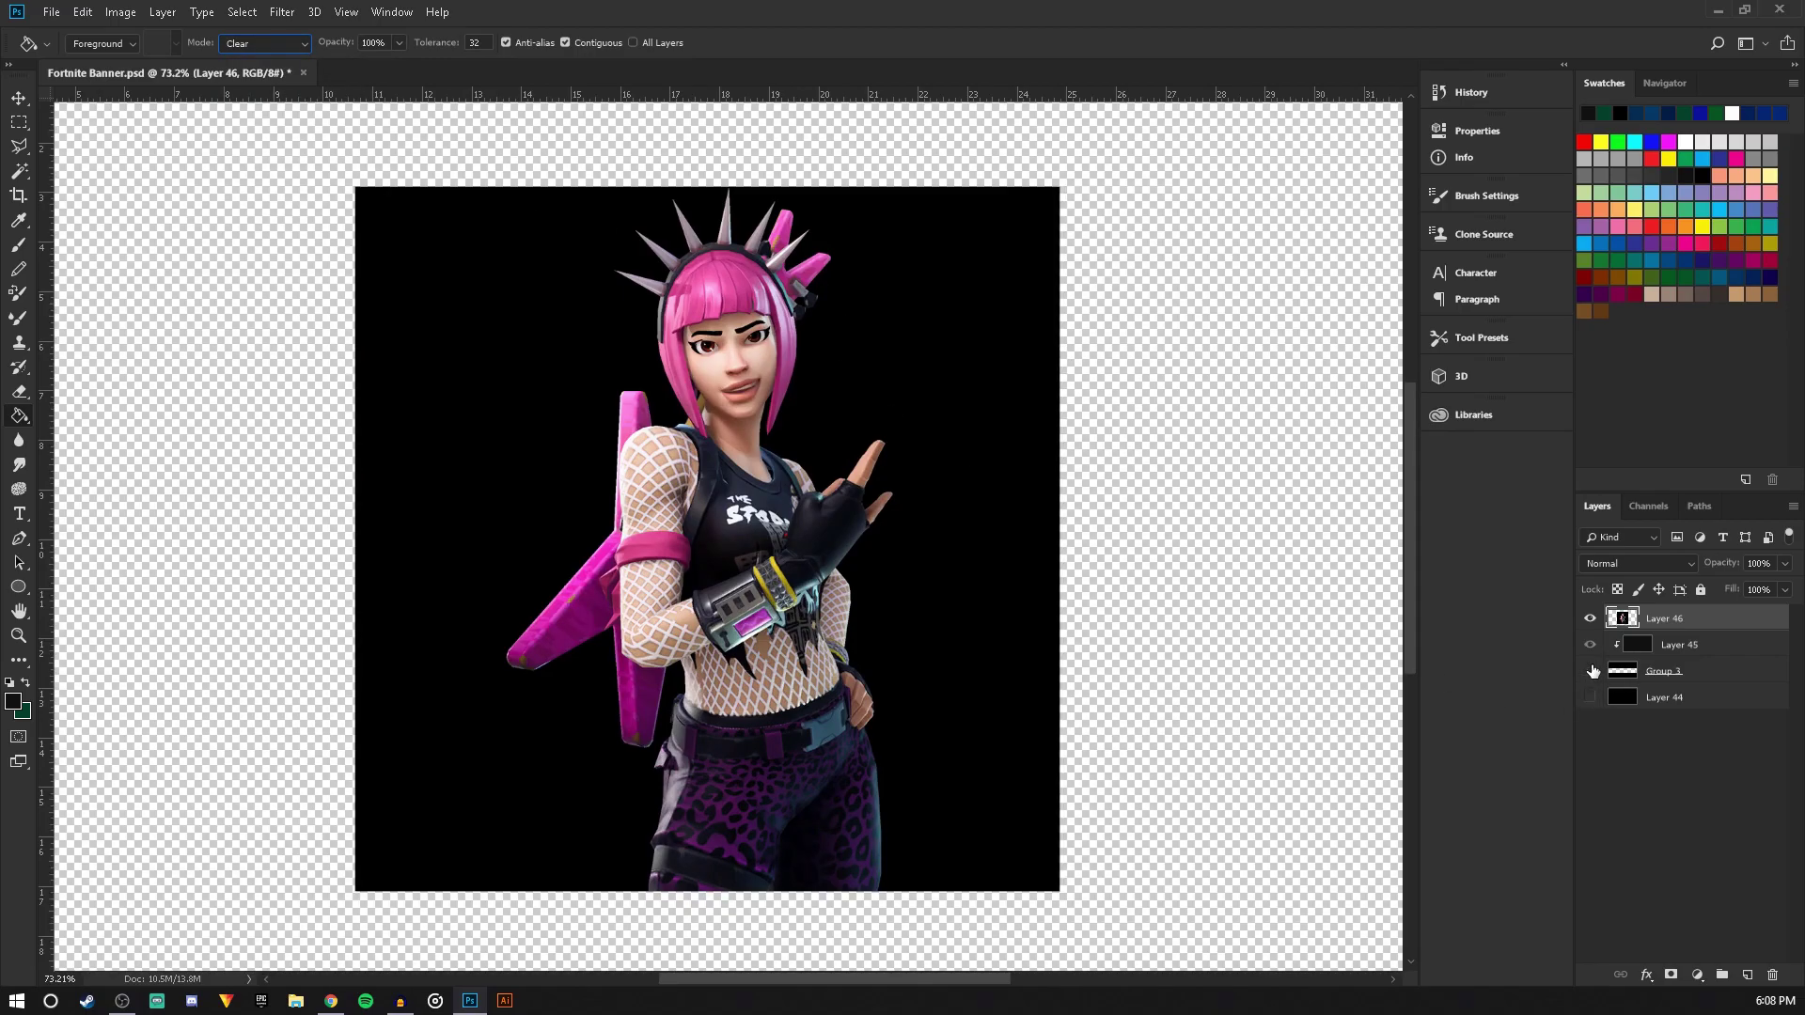
# Try to clear the character's entire black background with the Paint Bucket, and undo it
pyautogui.click(954, 590)
pyautogui.hotkey('ctrl', 'z')
pyautogui.scroll(3, 878, 508)
pyautogui.scroll(-2, 978, 536)
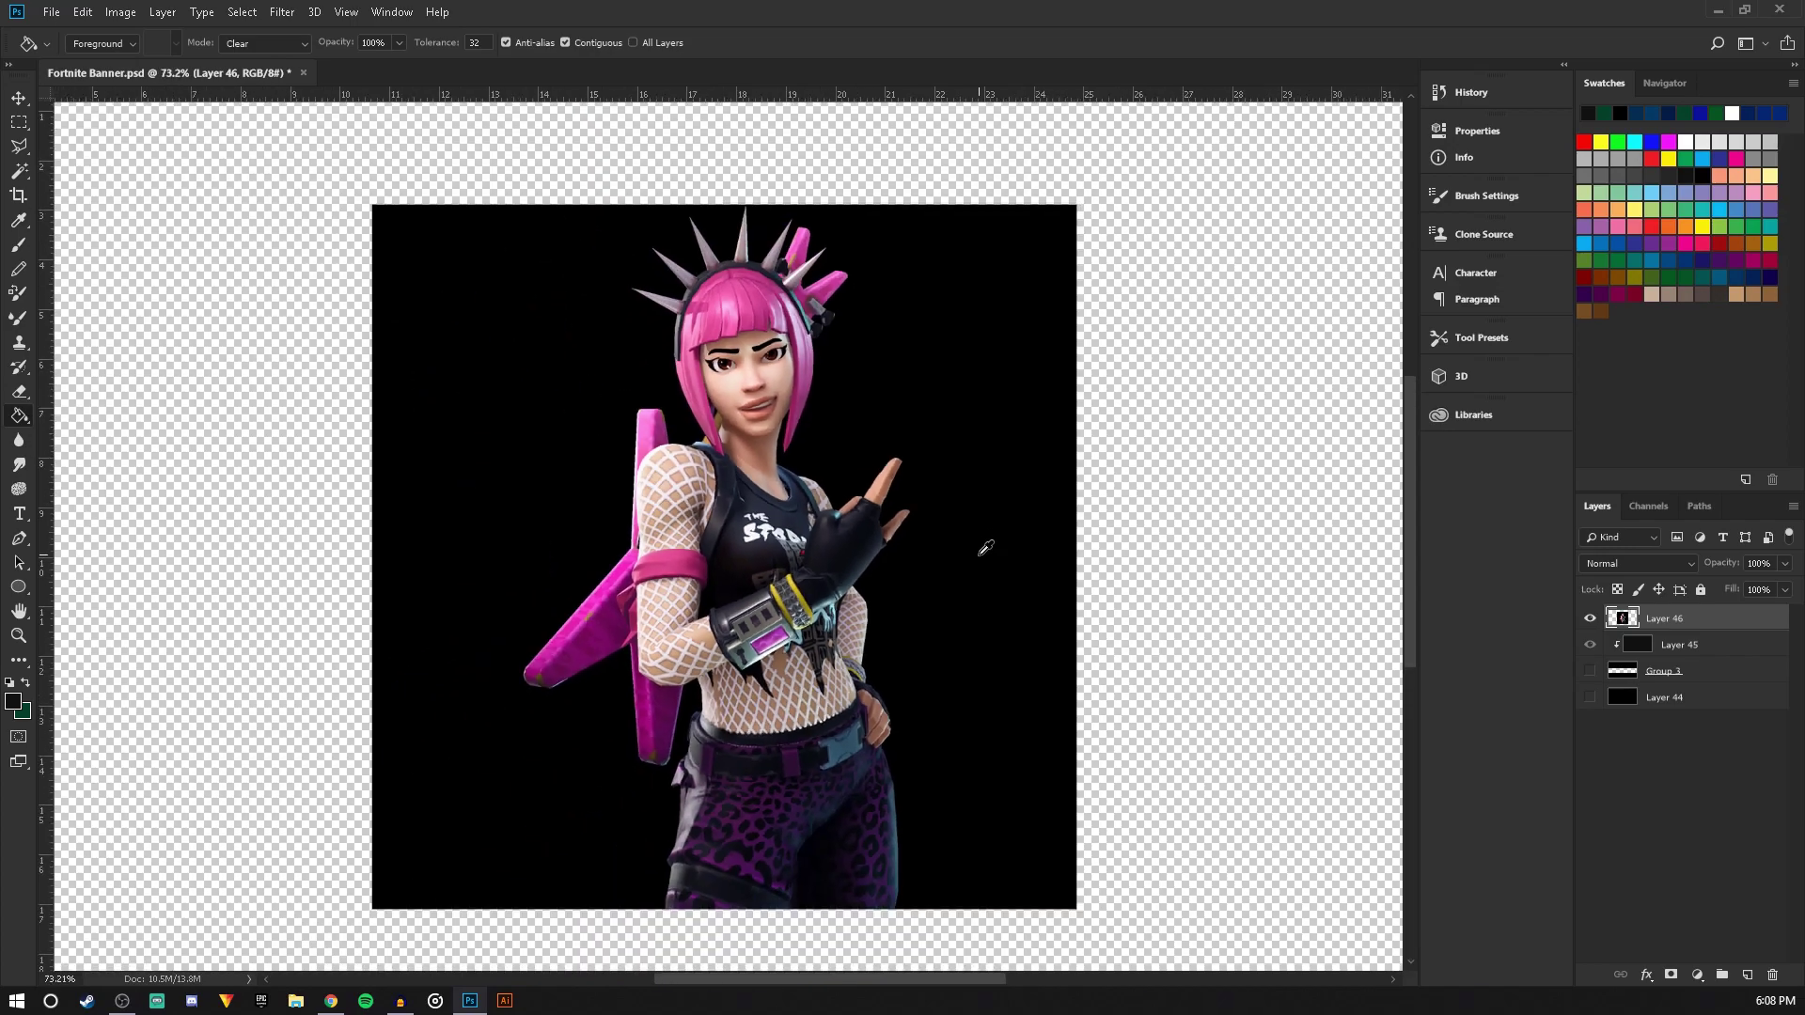
pyautogui.click(19, 98)
pyautogui.click(283, 13)
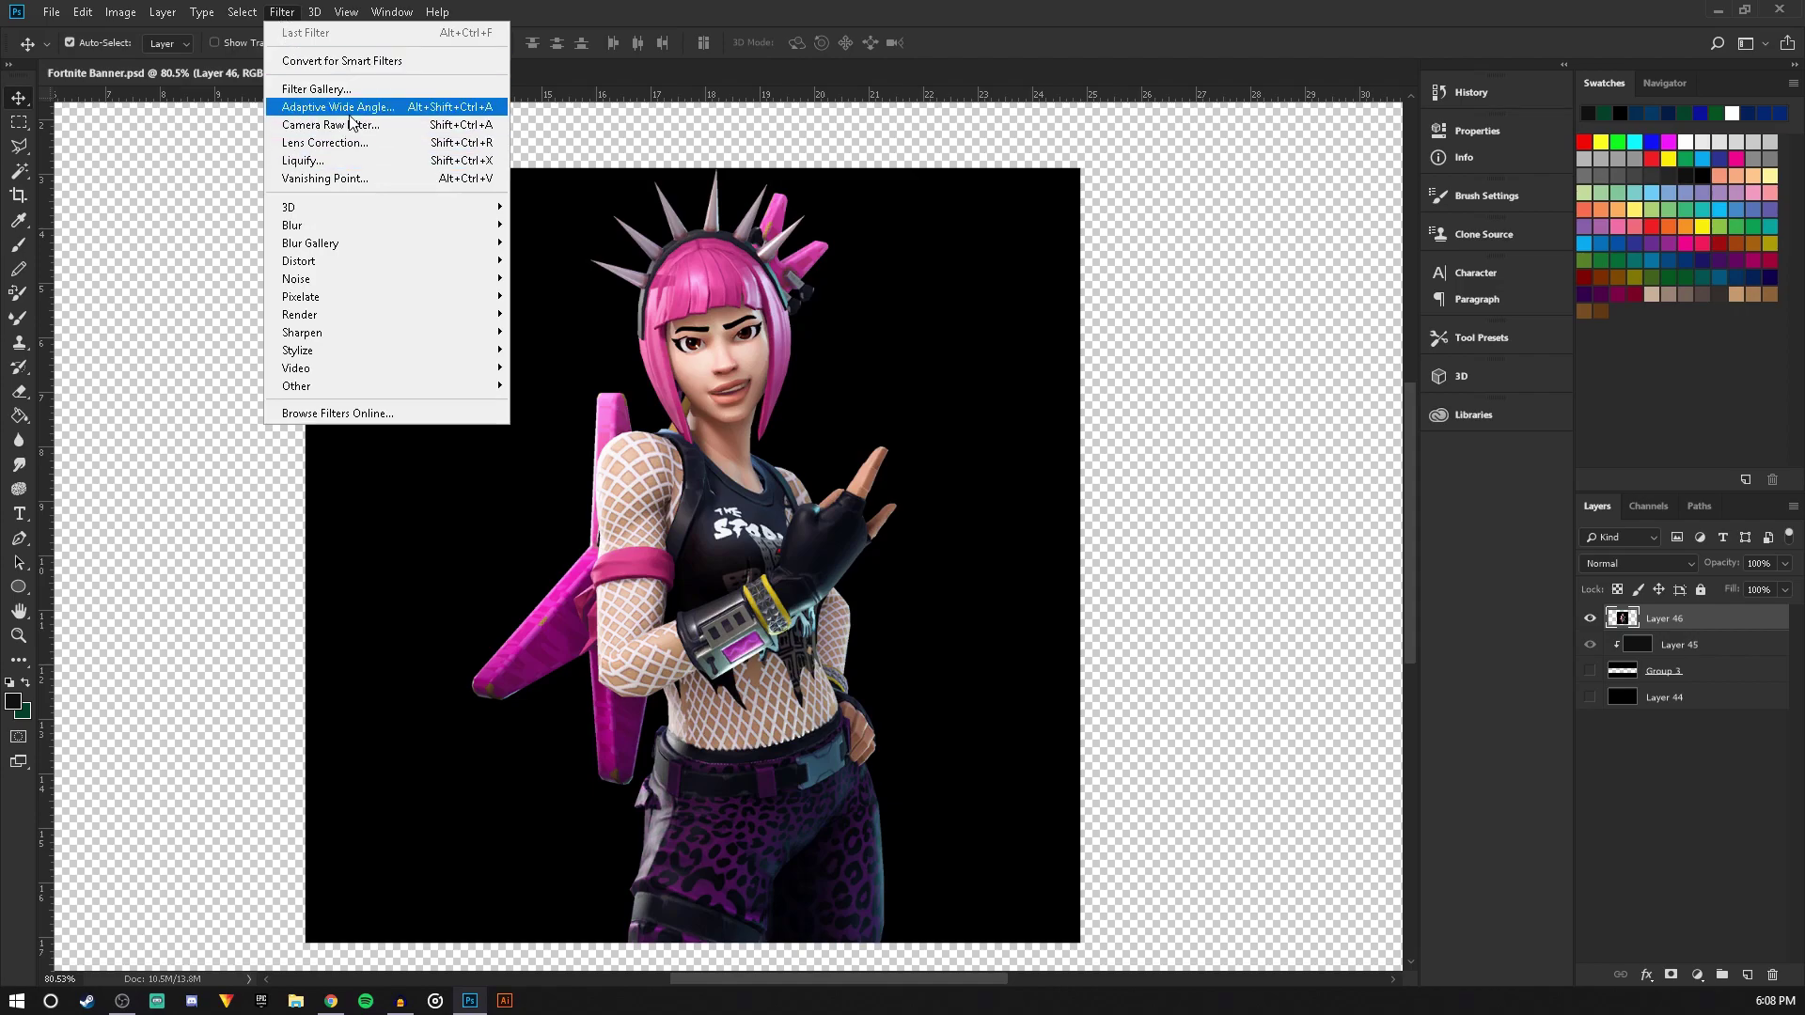
pyautogui.moveTo(342, 286)
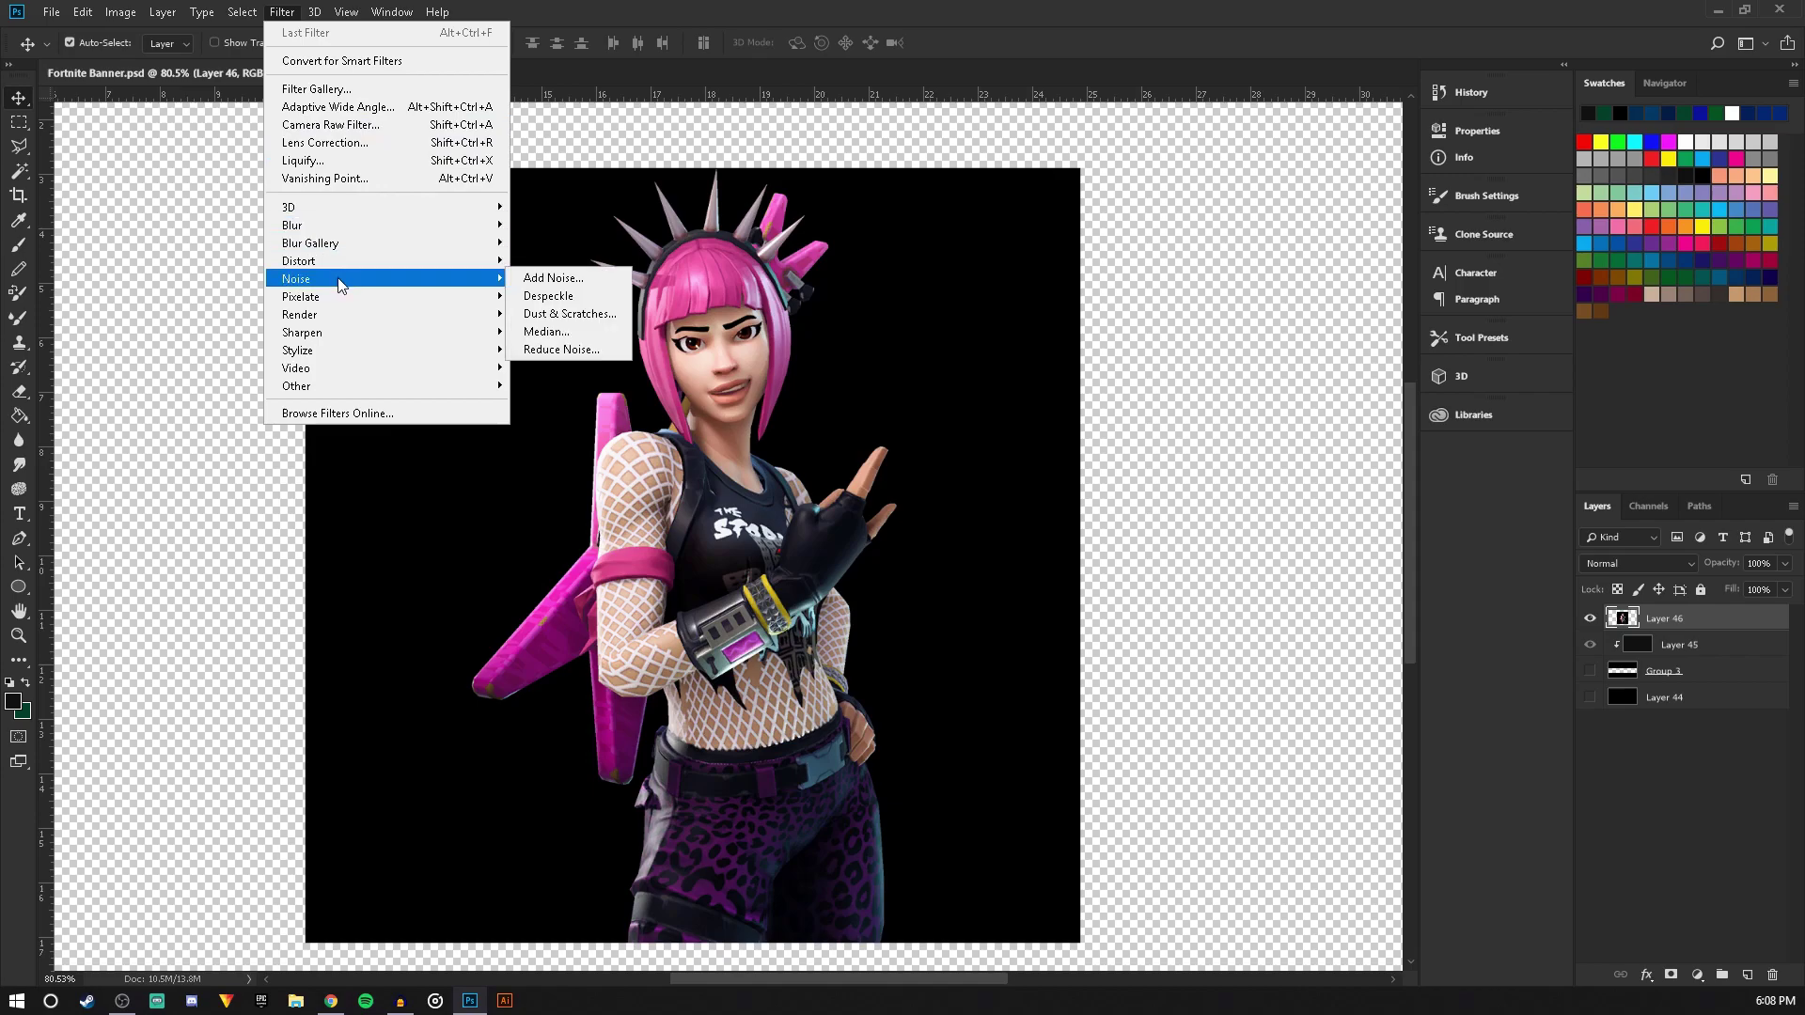
pyautogui.click(21, 147)
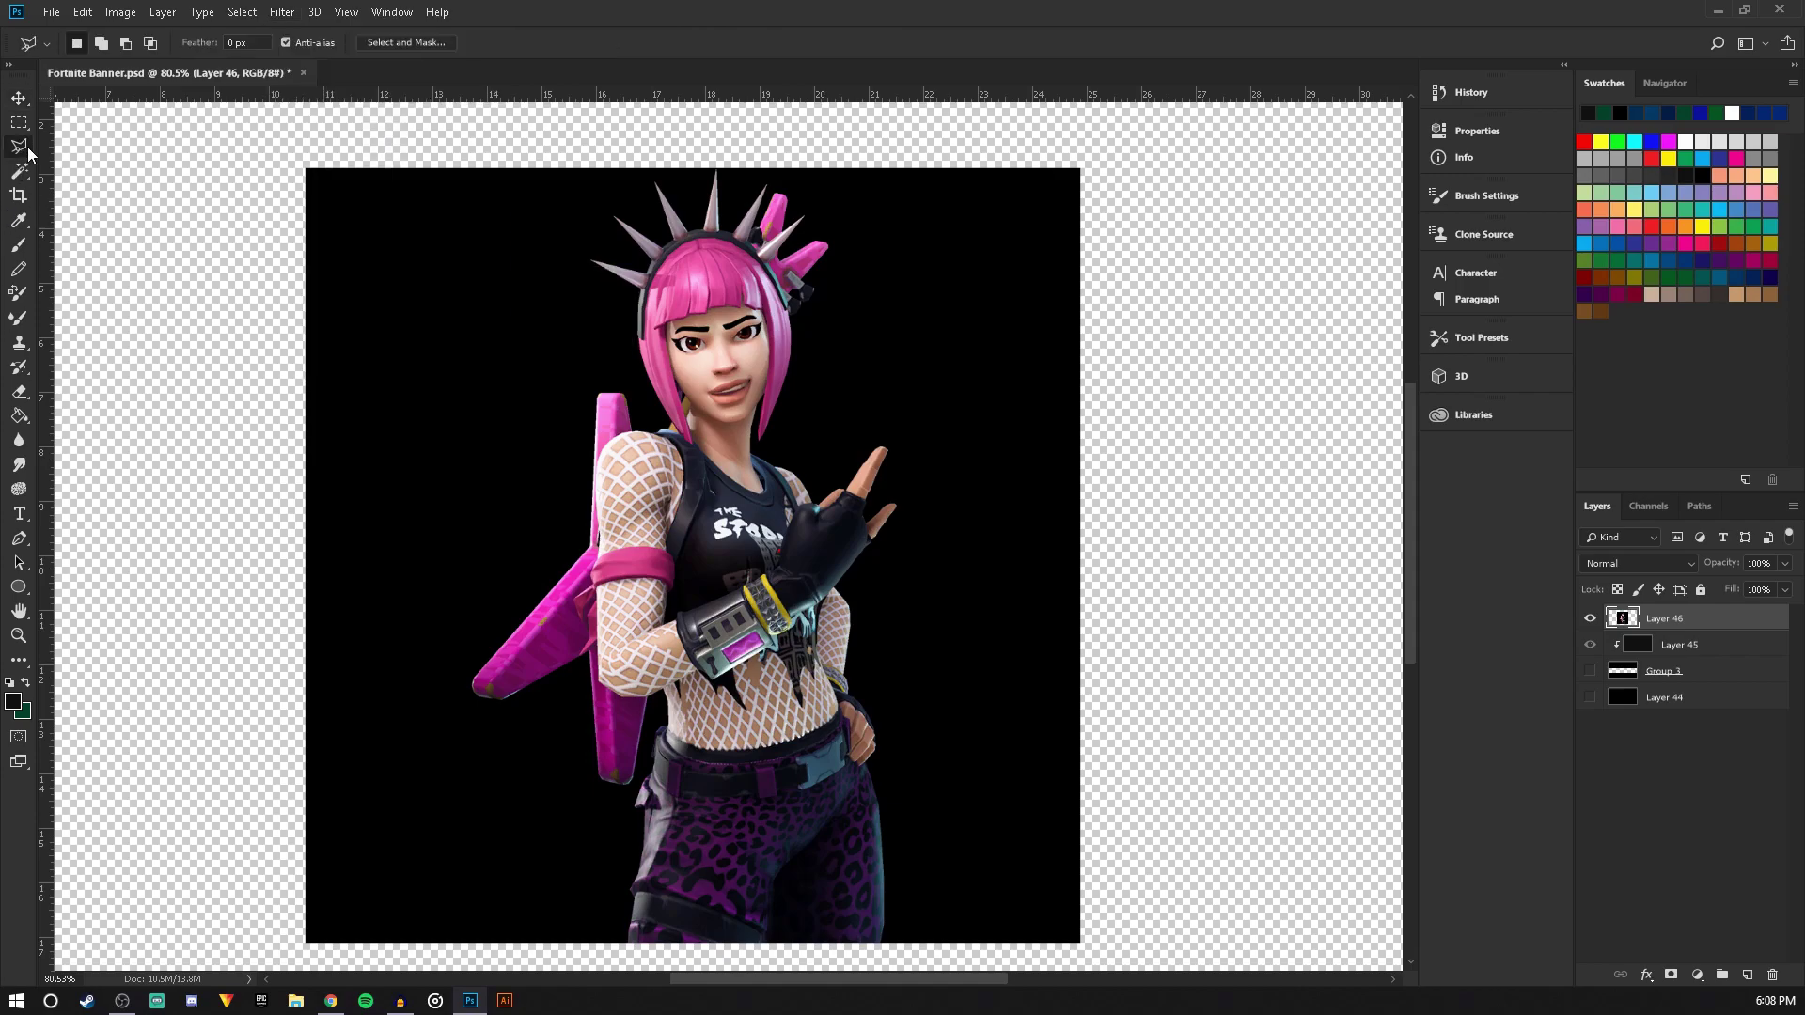
# Select the left half of the character image with a rectangular selection, clear its black background with the Paint Bucket, and deselect
pyautogui.click(19, 122)
pyautogui.scroll(-3, 524, 351)
pyautogui.moveTo(351, 159); pyautogui.dragTo(498, 331)
pyautogui.moveTo(586, 472)
pyautogui.mouseDown()
pyautogui.moveTo(807, 886)
pyautogui.moveTo(766, 884)
pyautogui.mouseUp()
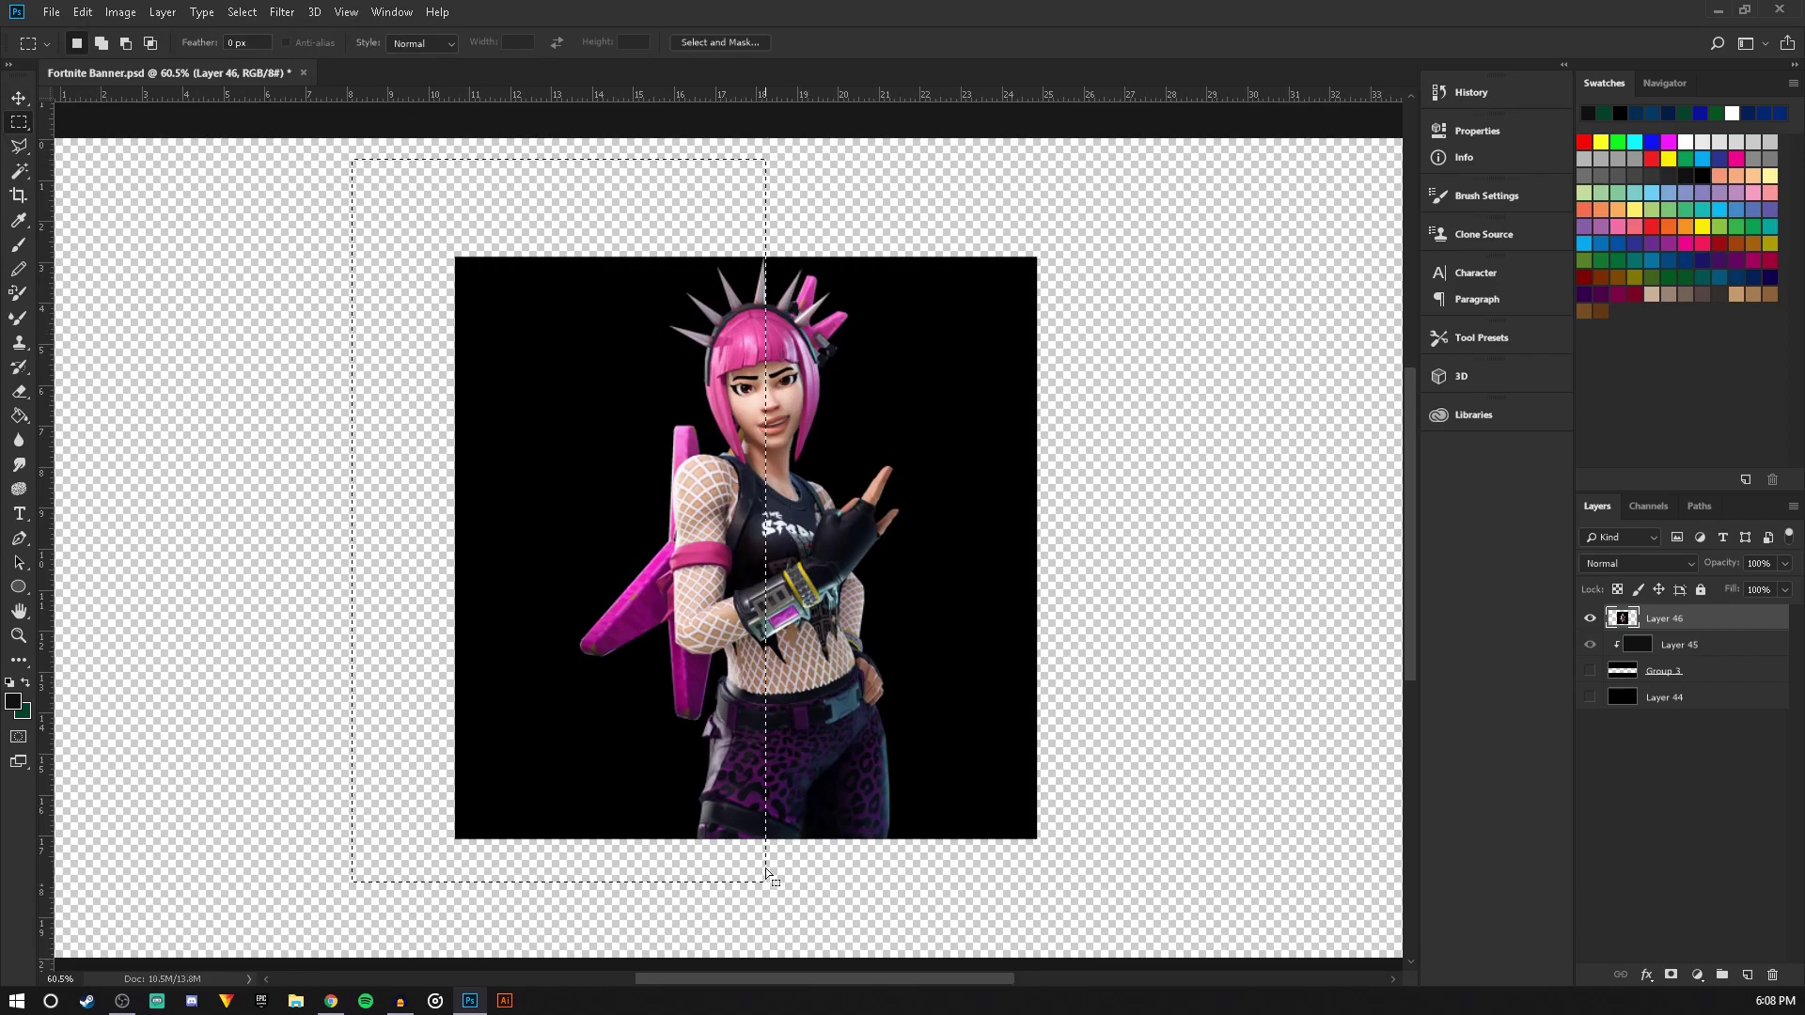
pyautogui.click(19, 415)
pyautogui.click(574, 455)
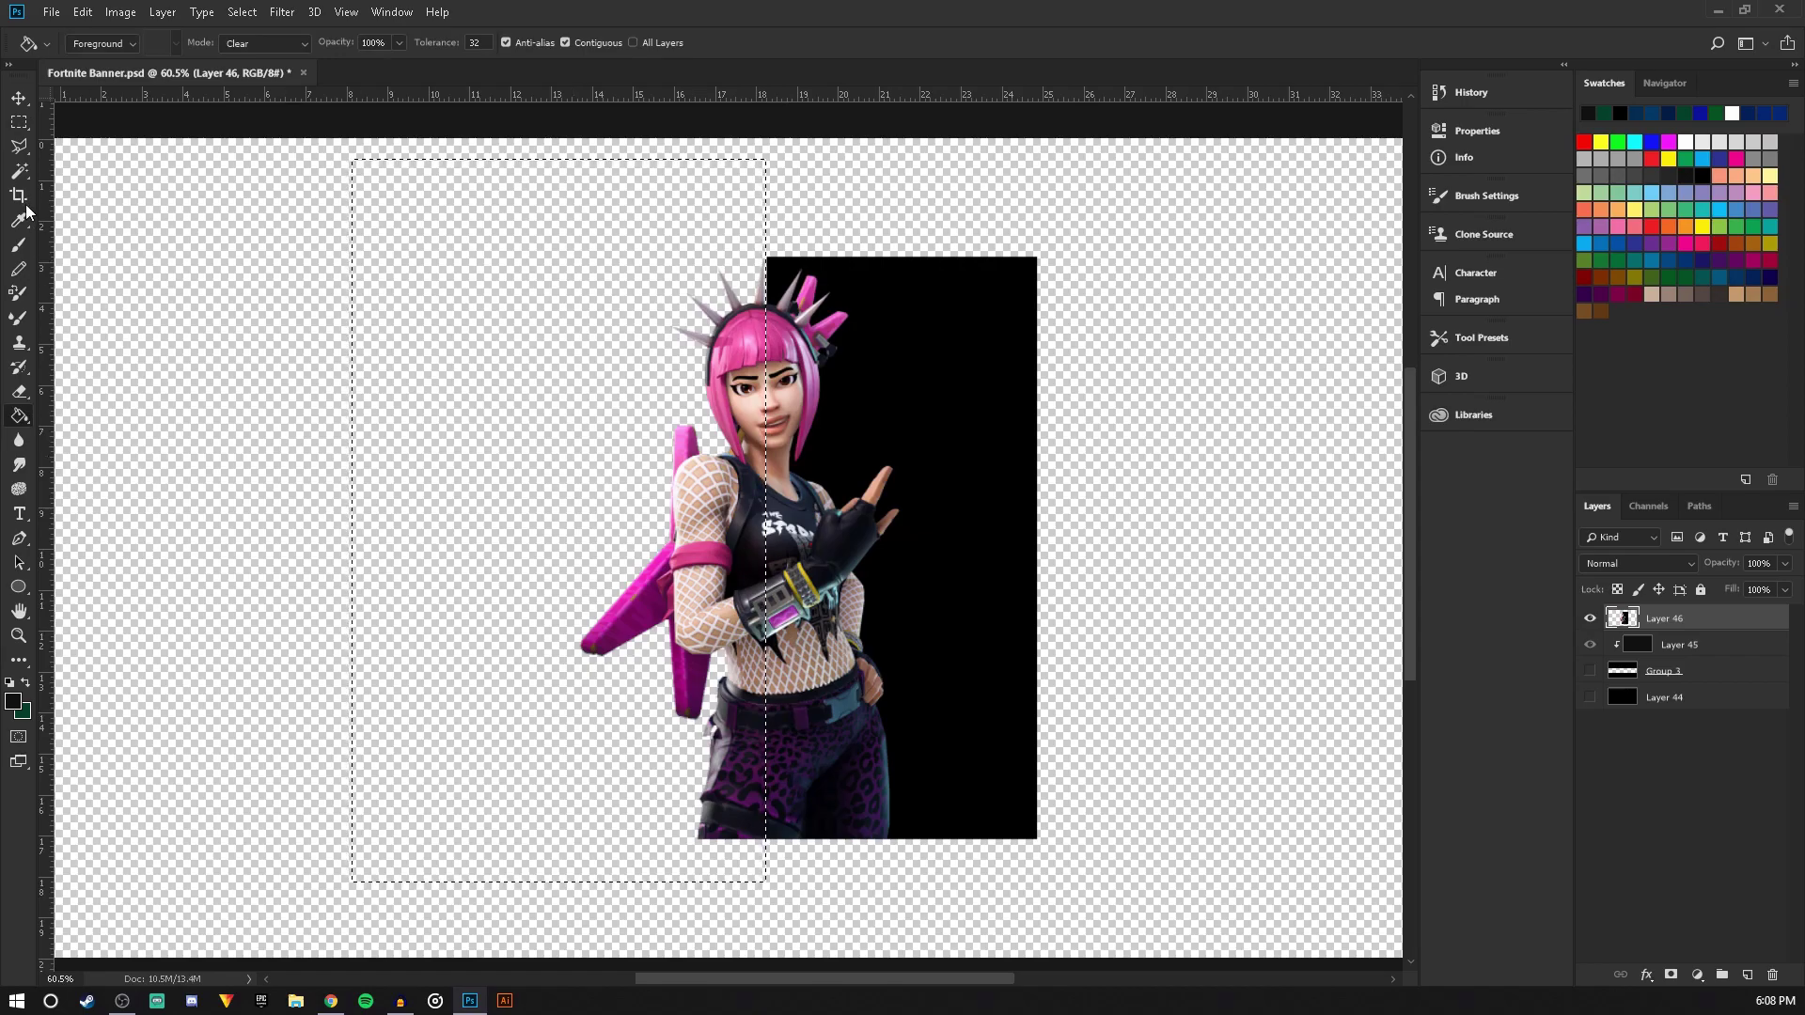
pyautogui.click(19, 122)
pyautogui.moveTo(591, 525); pyautogui.dragTo(993, 551)
pyautogui.rightClick(993, 551)
pyautogui.click(1017, 565)
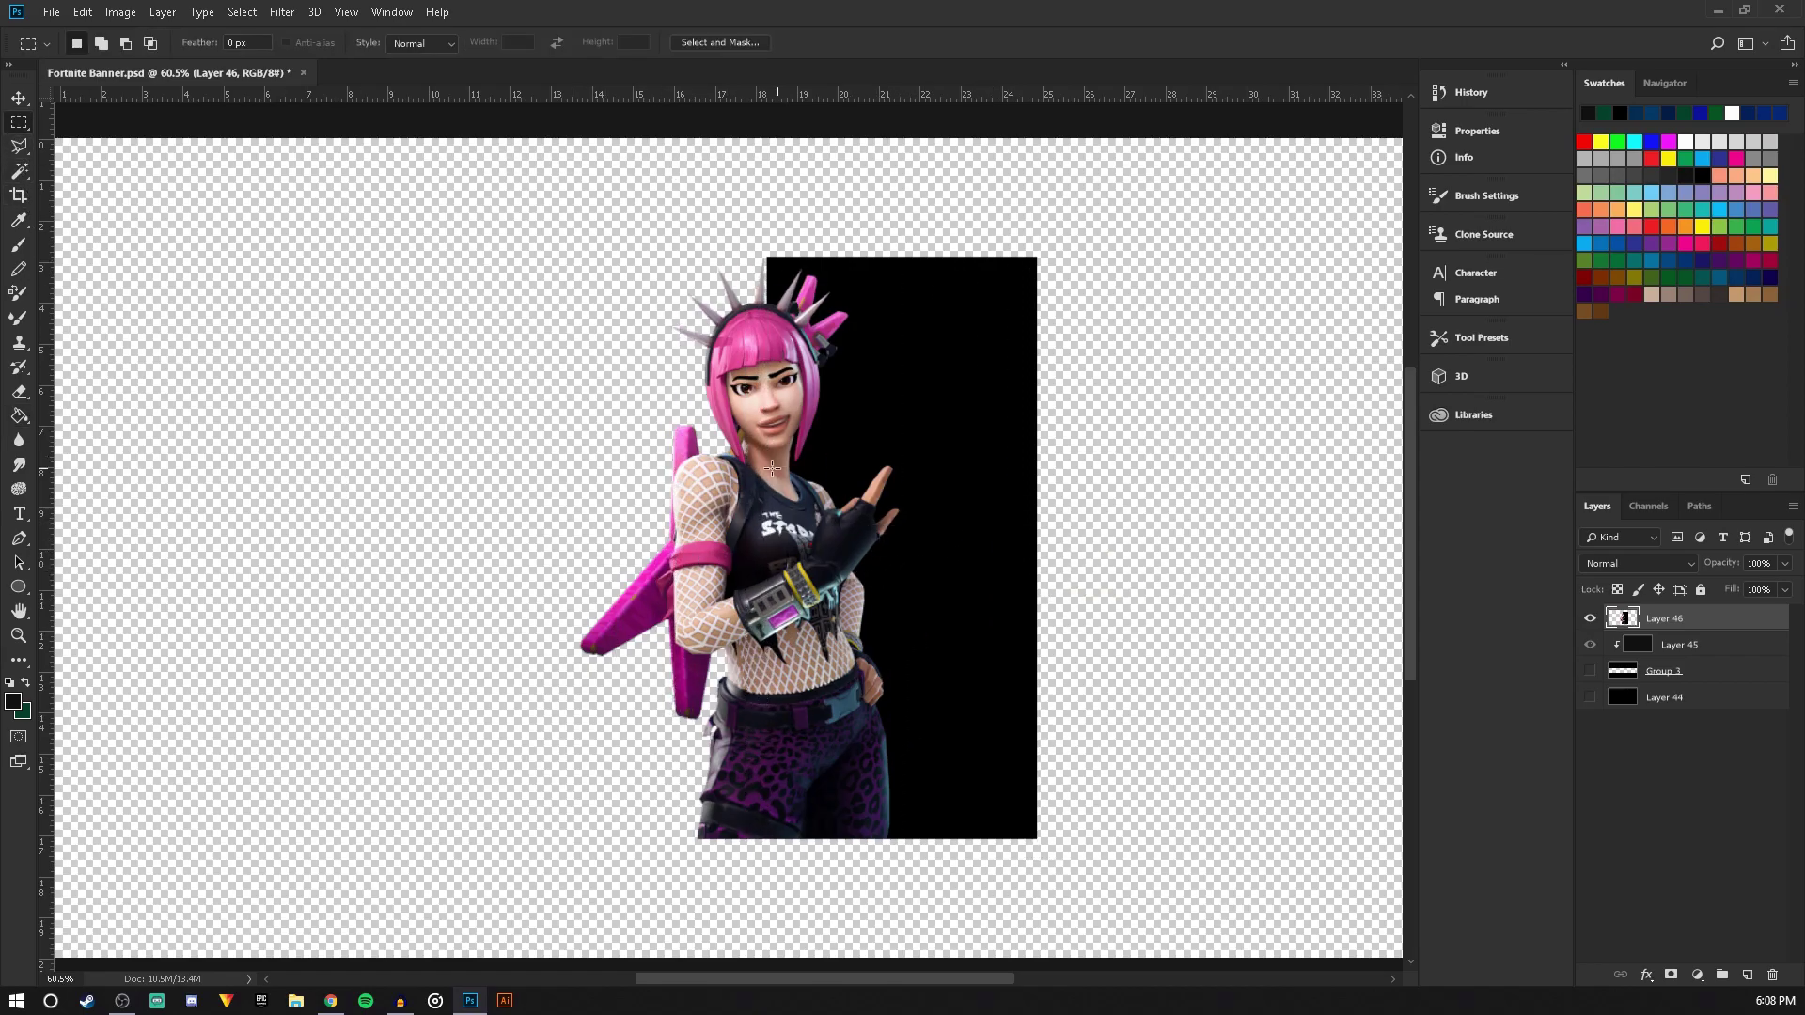
# Select a rectangle around the raised hand, invert the selection, clear the remaining black outside it with the Paint Bucket, and deselect
pyautogui.moveTo(774, 462); pyautogui.dragTo(1069, 581)
pyautogui.rightClick(892, 516)
pyautogui.click(199, 383)
pyautogui.press('g')
pyautogui.click(963, 348)
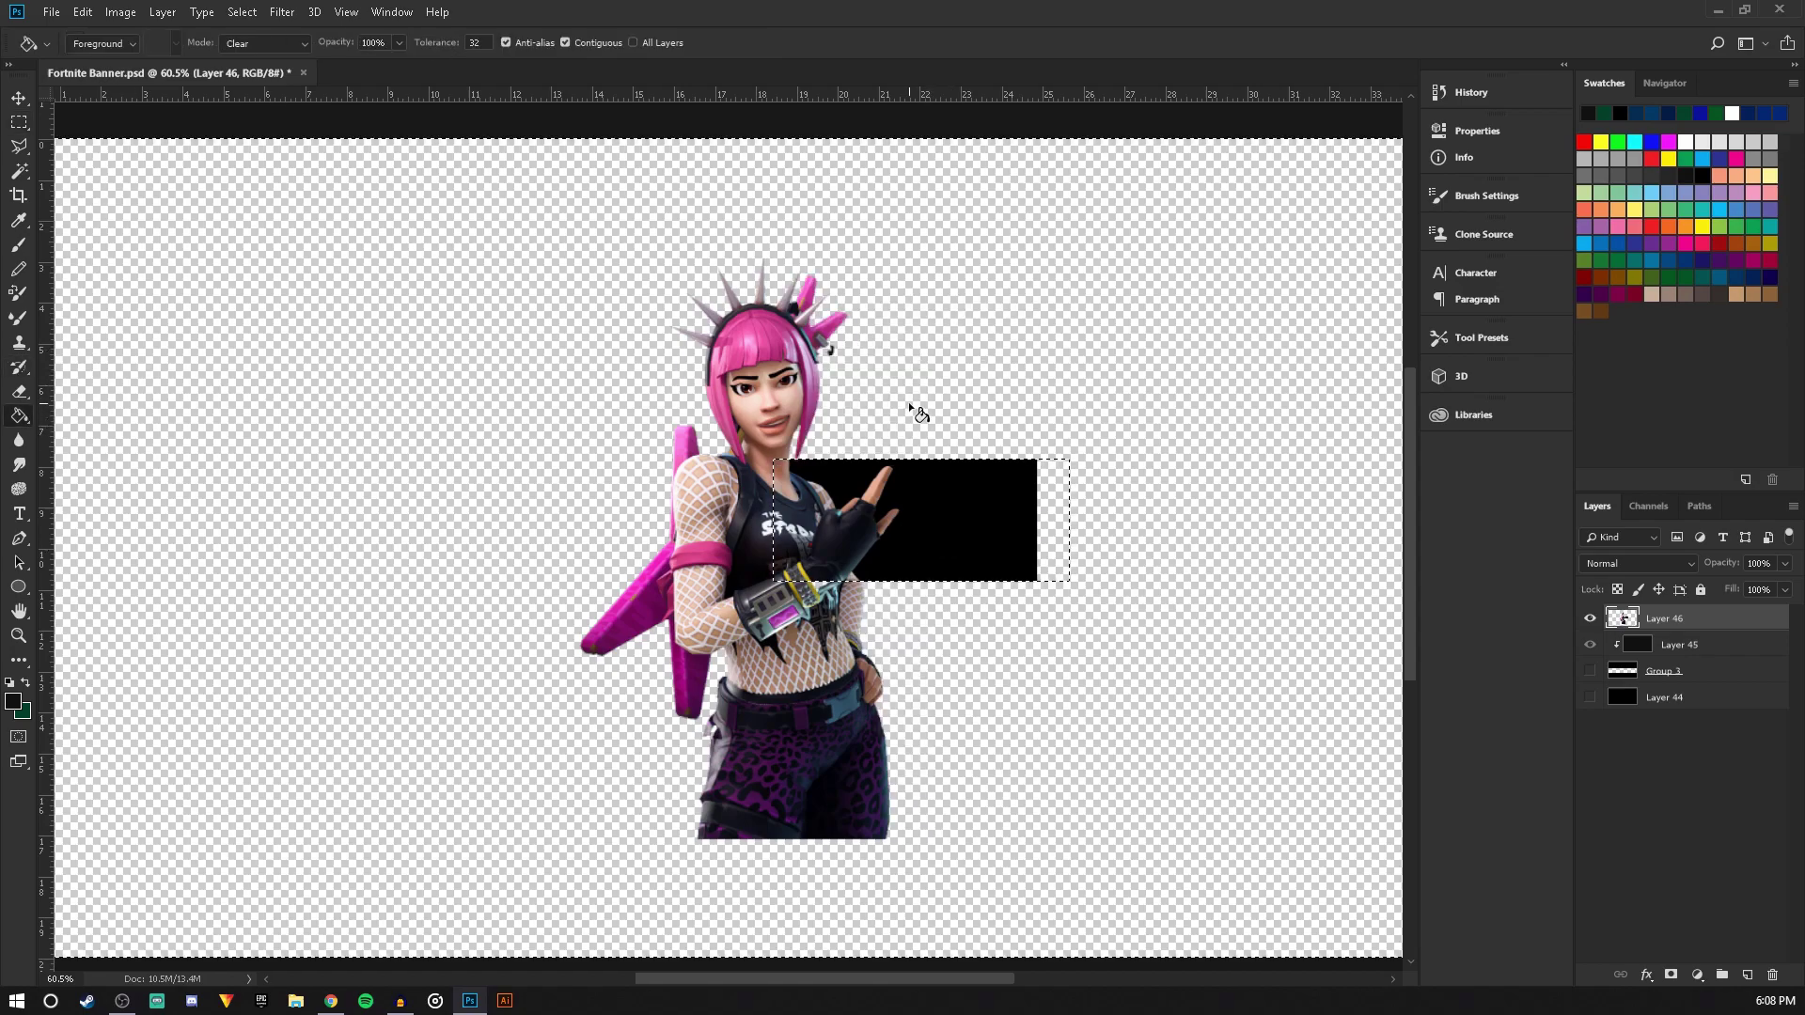
pyautogui.click(19, 145)
pyautogui.rightClick(1080, 543)
pyautogui.click(1093, 554)
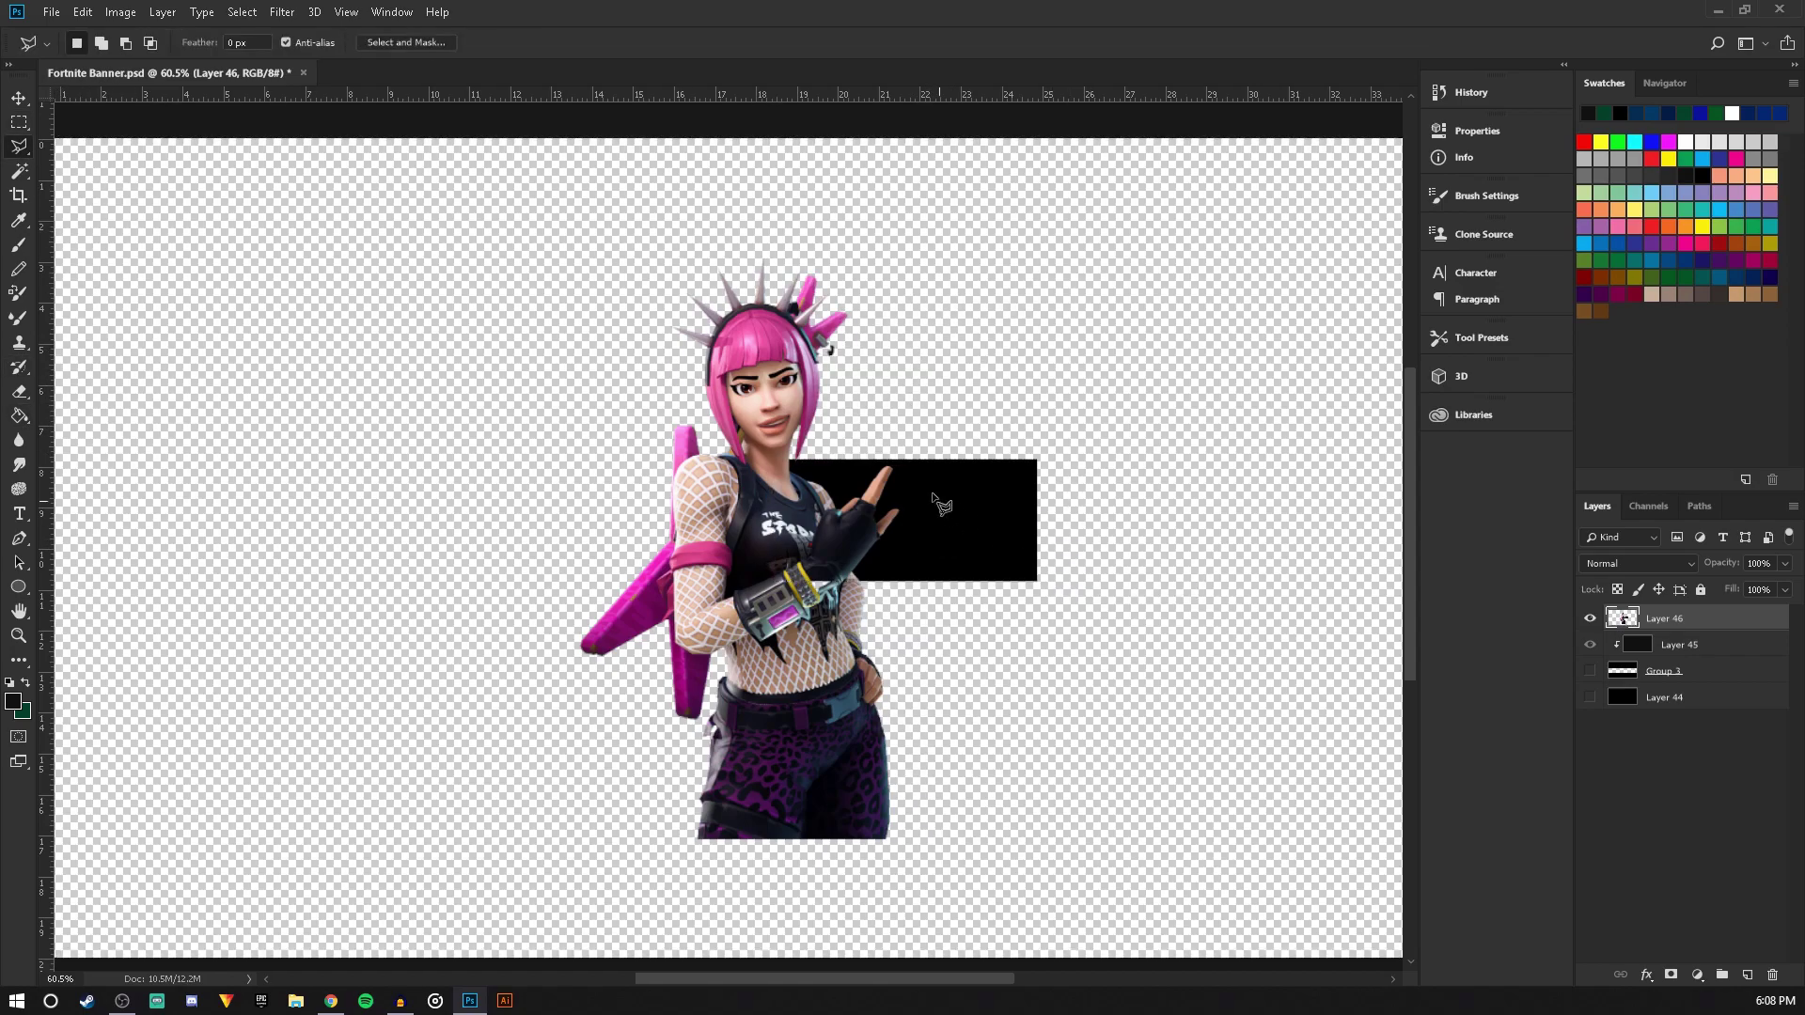
# Erase the black along the edges of the fingers, glove, neck and shoulder with a small hard Eraser brush
pyautogui.scroll(8, 950, 515)
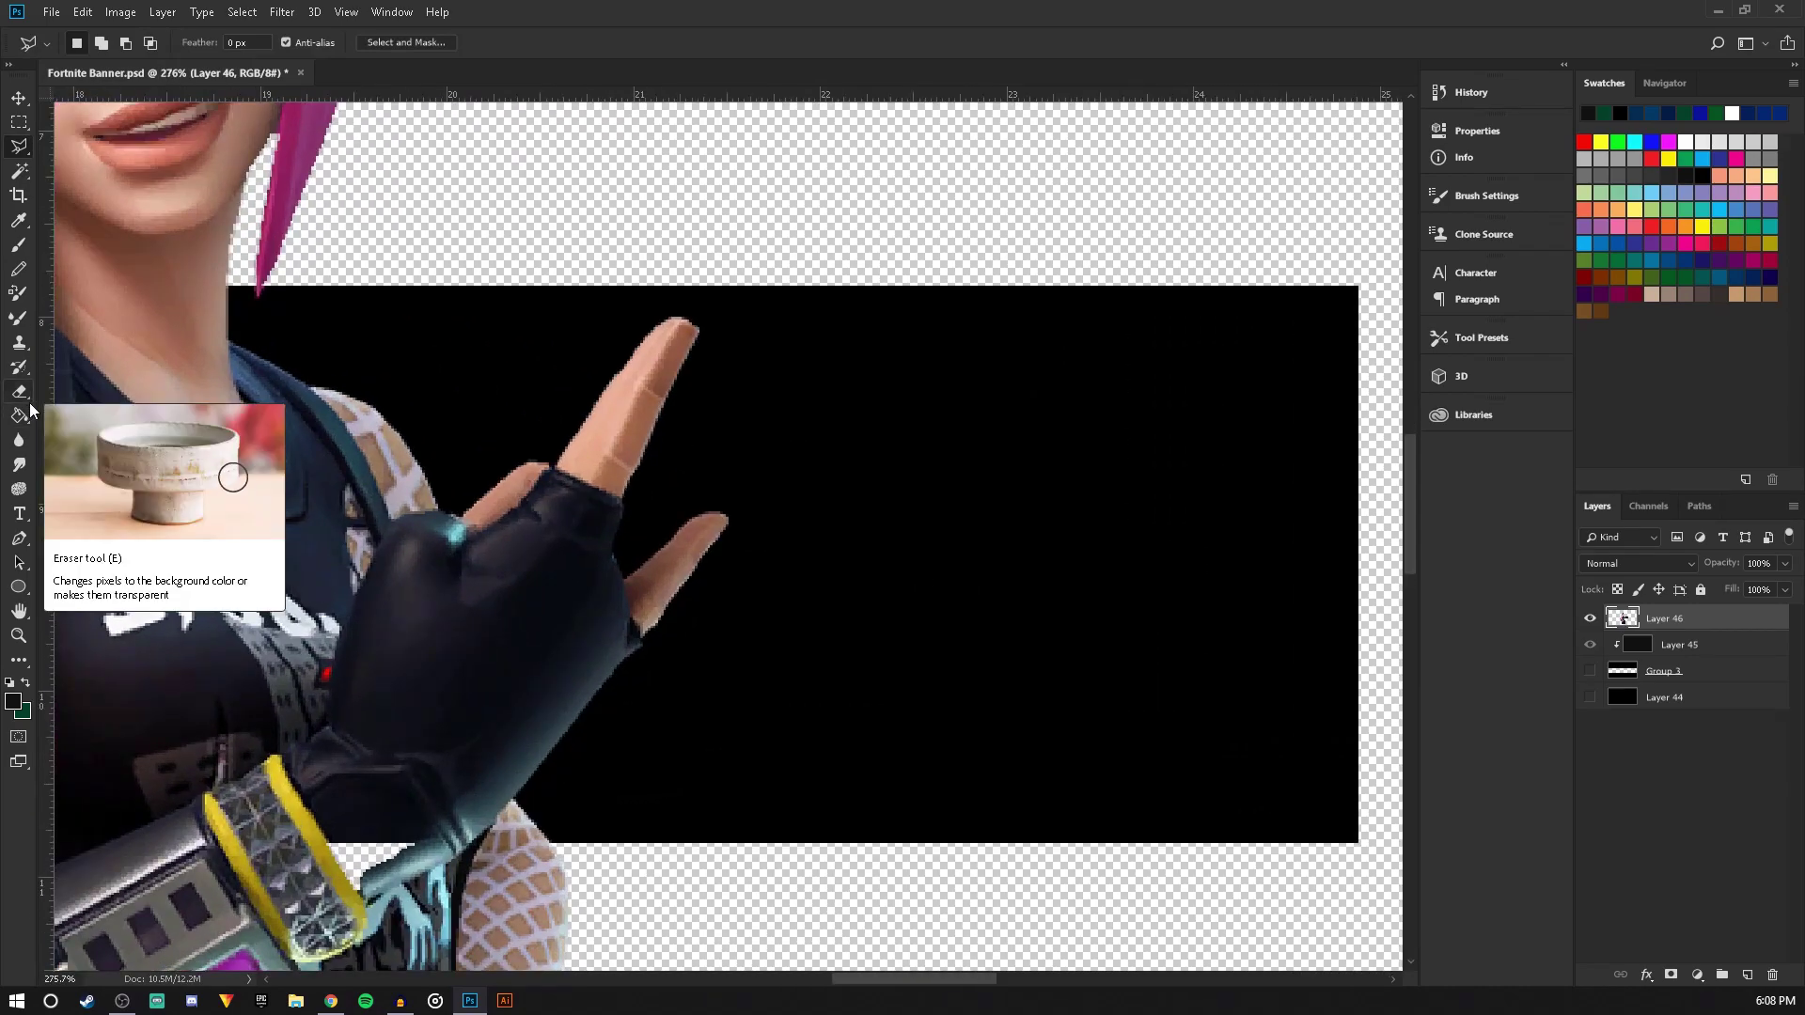
pyautogui.click(19, 391)
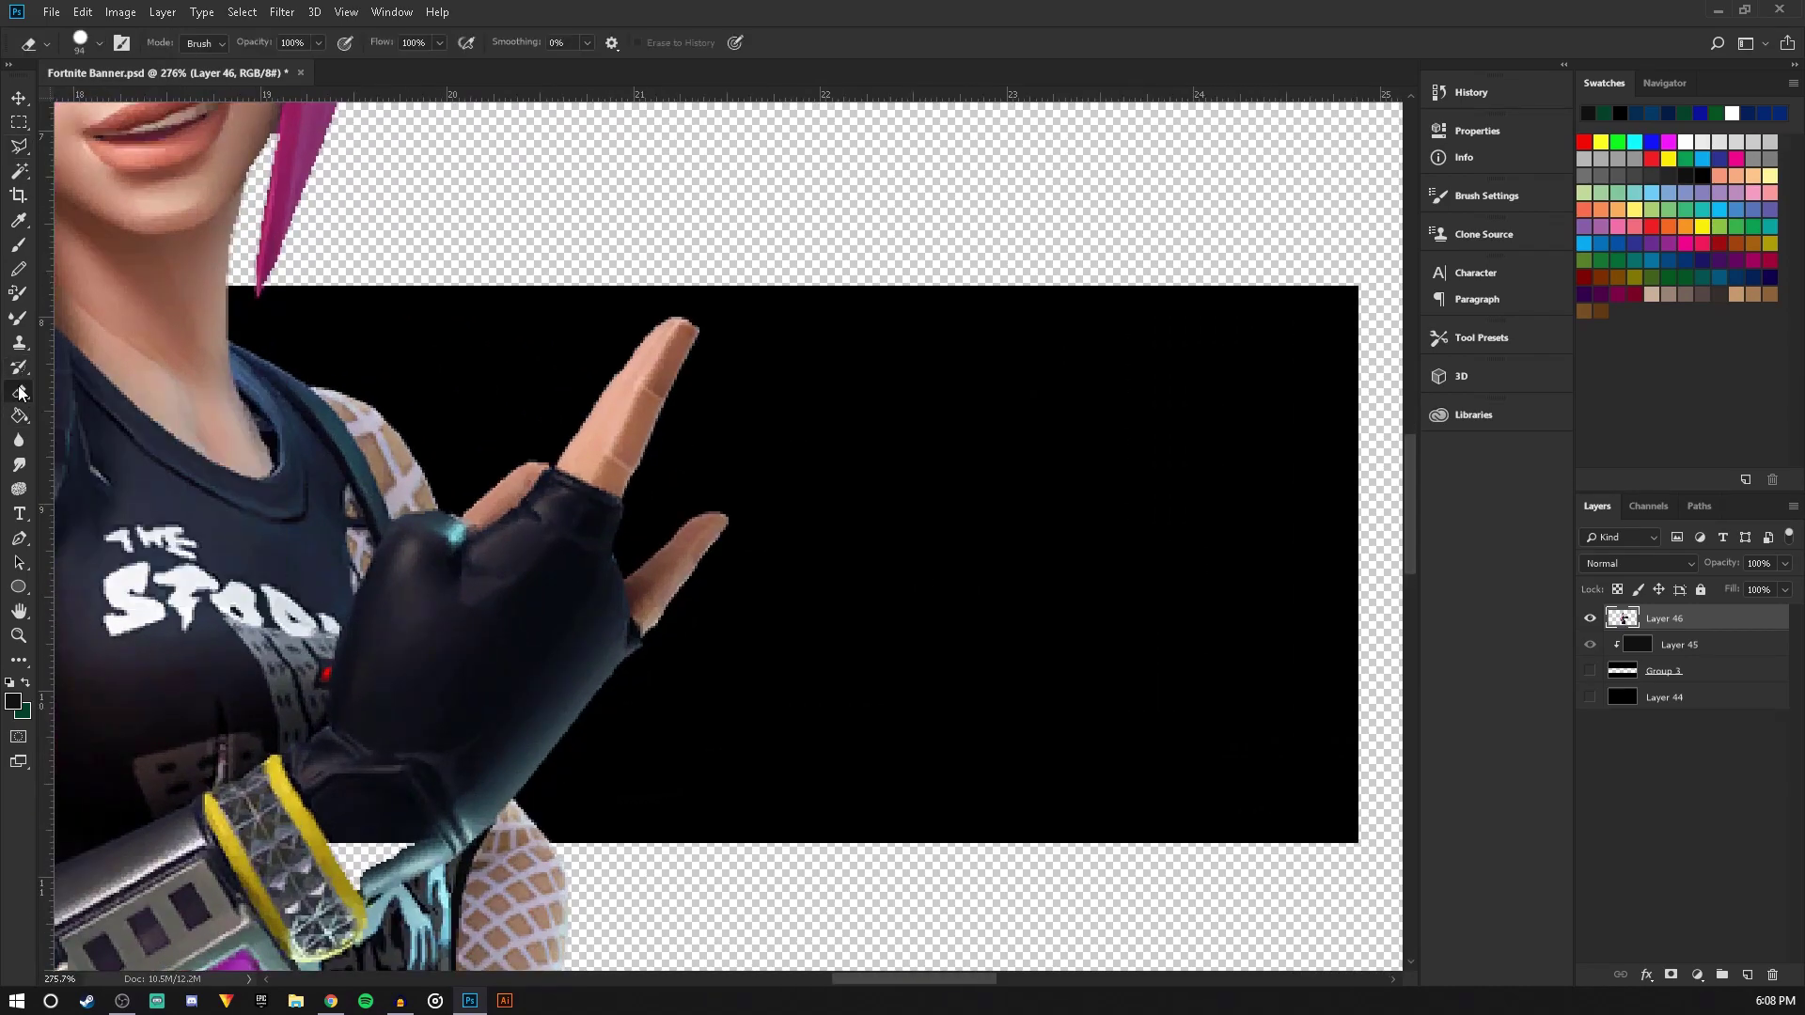
pyautogui.click(98, 44)
pyautogui.click(110, 103)
pyautogui.moveTo(686, 330)
pyautogui.mouseDown()
pyautogui.moveTo(619, 564)
pyautogui.moveTo(742, 508)
pyautogui.moveTo(695, 593)
pyautogui.moveTo(515, 798)
pyautogui.moveTo(566, 841)
pyautogui.moveTo(564, 757)
pyautogui.moveTo(607, 720)
pyautogui.moveTo(568, 818)
pyautogui.moveTo(730, 633)
pyautogui.moveTo(719, 581)
pyautogui.mouseUp()
pyautogui.moveTo(639, 524)
pyautogui.mouseDown()
pyautogui.moveTo(708, 430)
pyautogui.moveTo(655, 465)
pyautogui.moveTo(708, 346)
pyautogui.moveTo(683, 432)
pyautogui.moveTo(799, 396)
pyautogui.moveTo(829, 407)
pyautogui.moveTo(786, 449)
pyautogui.moveTo(729, 414)
pyautogui.moveTo(680, 443)
pyautogui.moveTo(857, 362)
pyautogui.moveTo(744, 478)
pyautogui.moveTo(755, 533)
pyautogui.moveTo(608, 740)
pyautogui.moveTo(616, 707)
pyautogui.moveTo(614, 799)
pyautogui.moveTo(660, 746)
pyautogui.mouseUp()
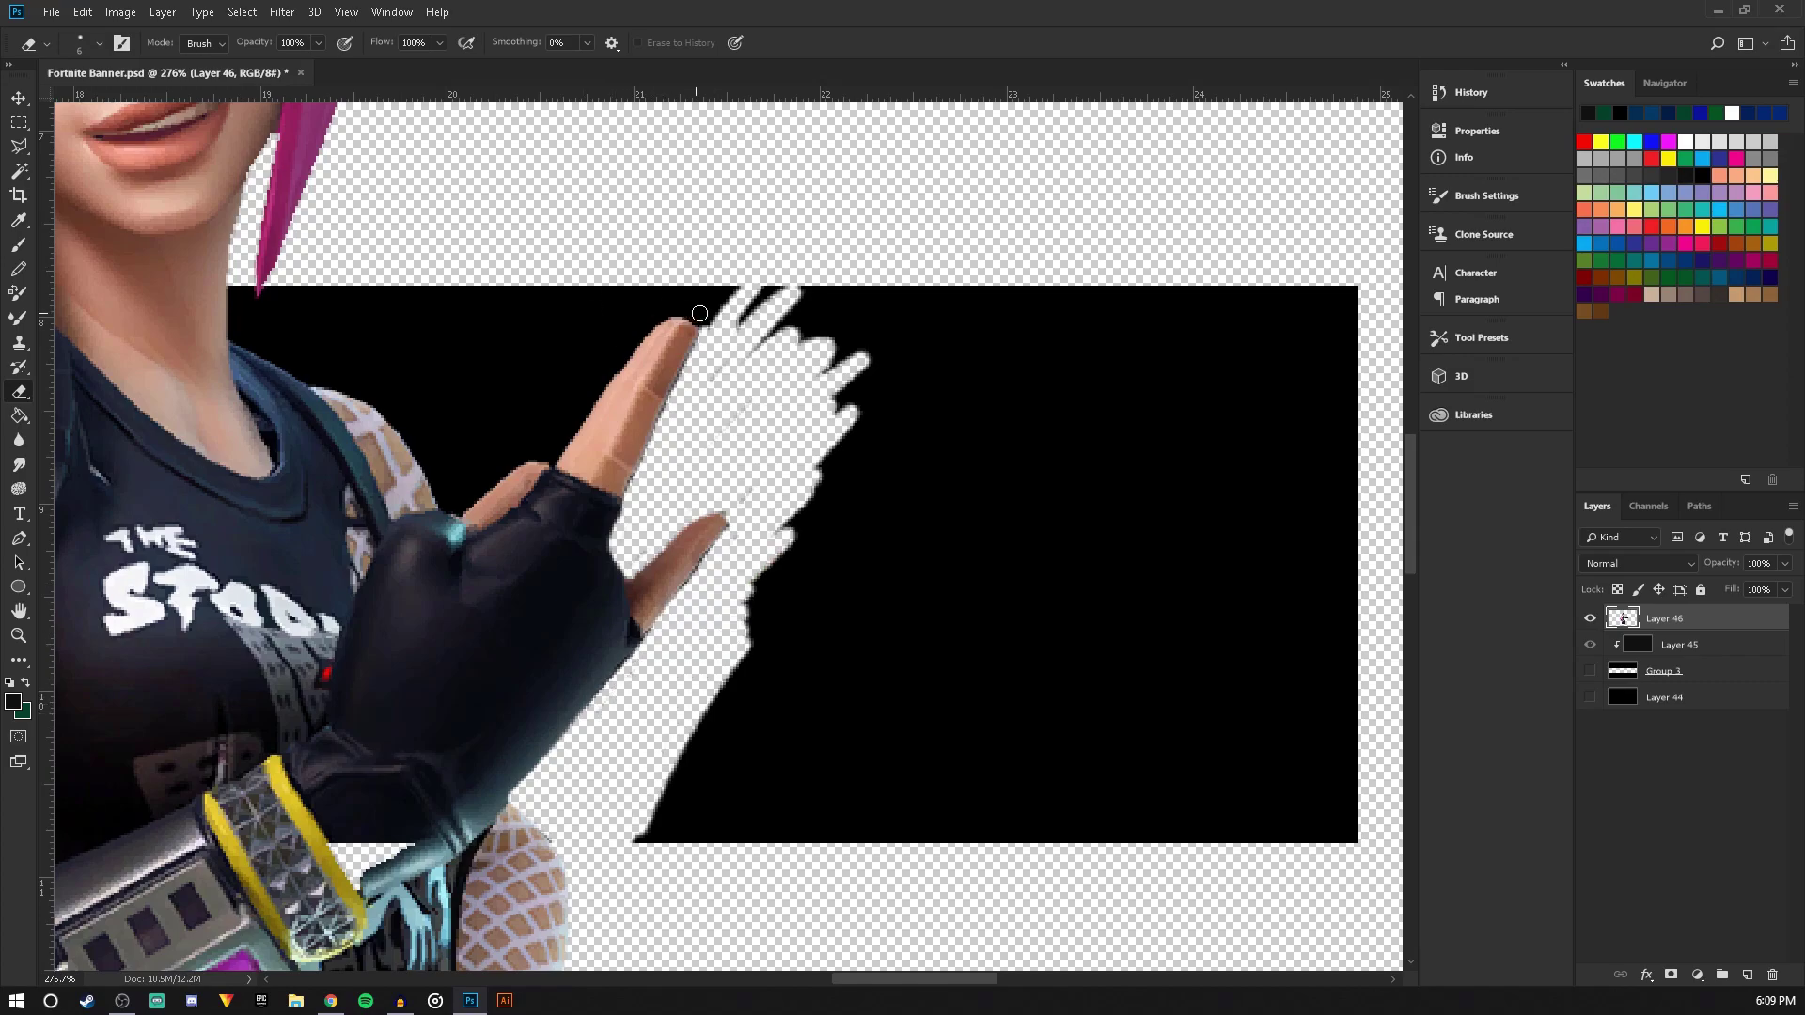
pyautogui.moveTo(680, 311)
pyautogui.mouseDown()
pyautogui.moveTo(625, 354)
pyautogui.moveTo(557, 463)
pyautogui.moveTo(488, 484)
pyautogui.mouseUp()
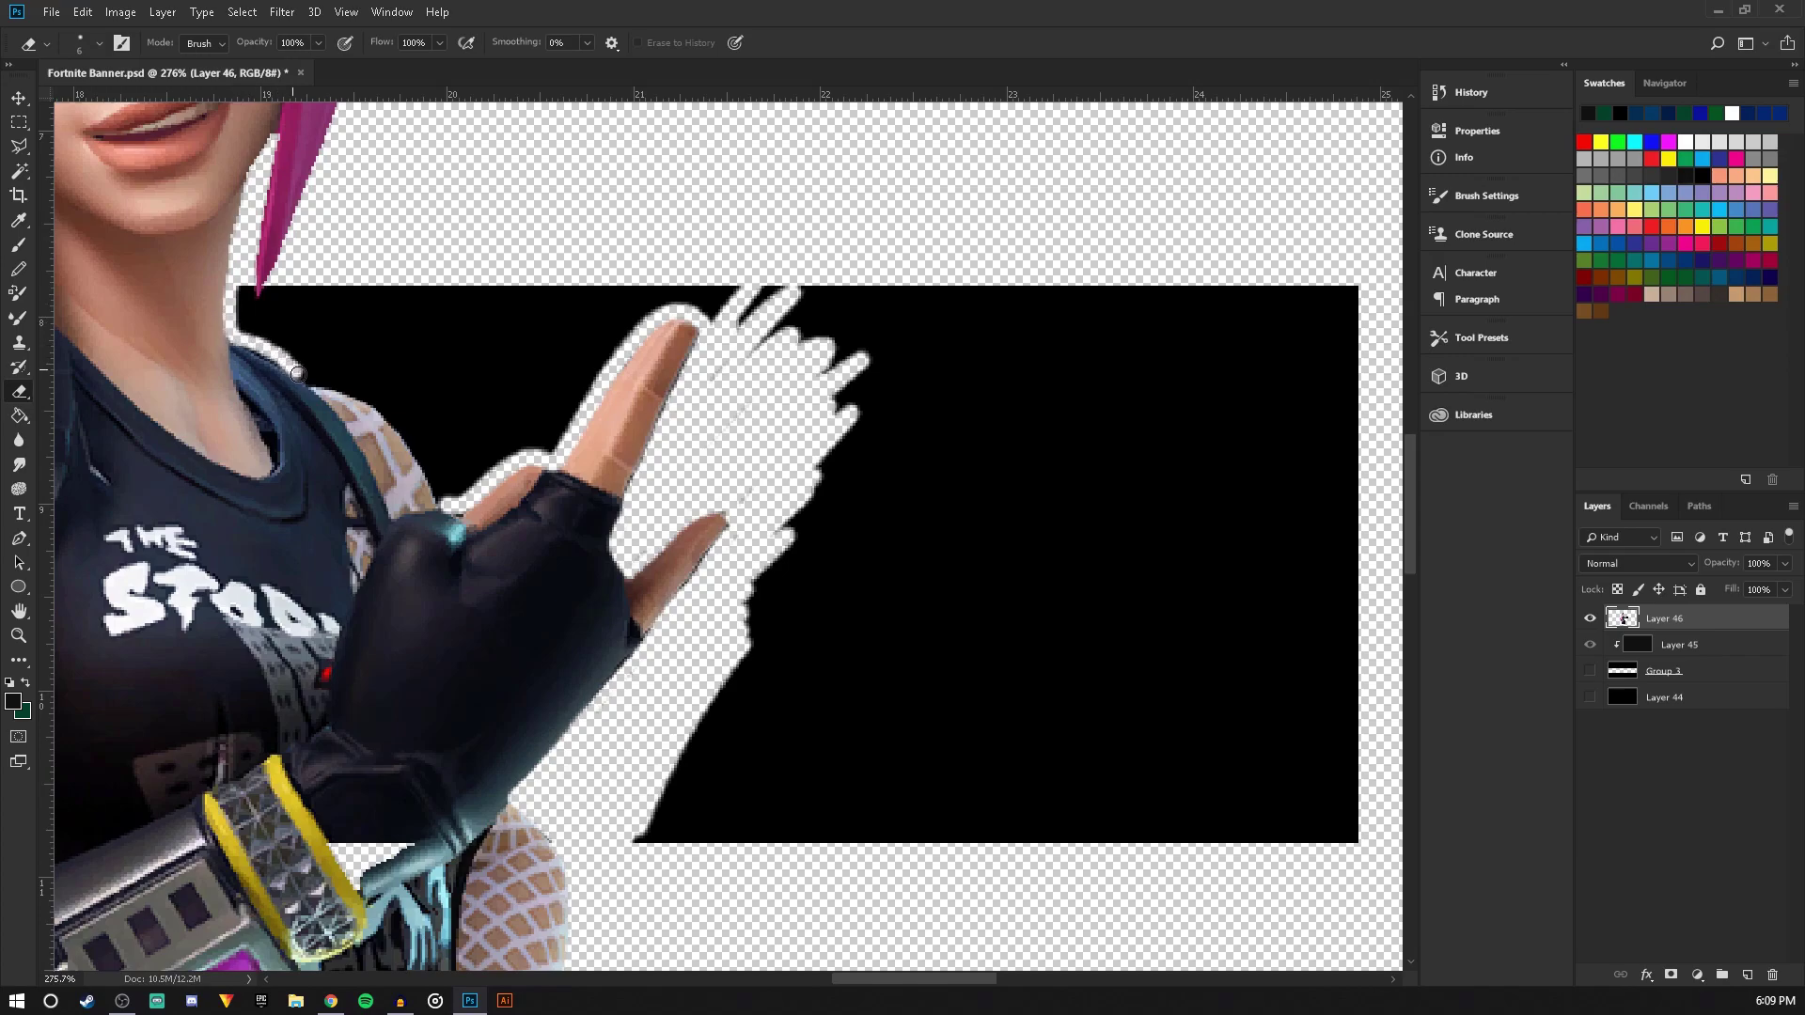
pyautogui.moveTo(371, 400); pyautogui.dragTo(439, 500)
# Set the Eraser to 14 px and erase the black between the neck and hand and just beyond the fingers
pyautogui.click(101, 44)
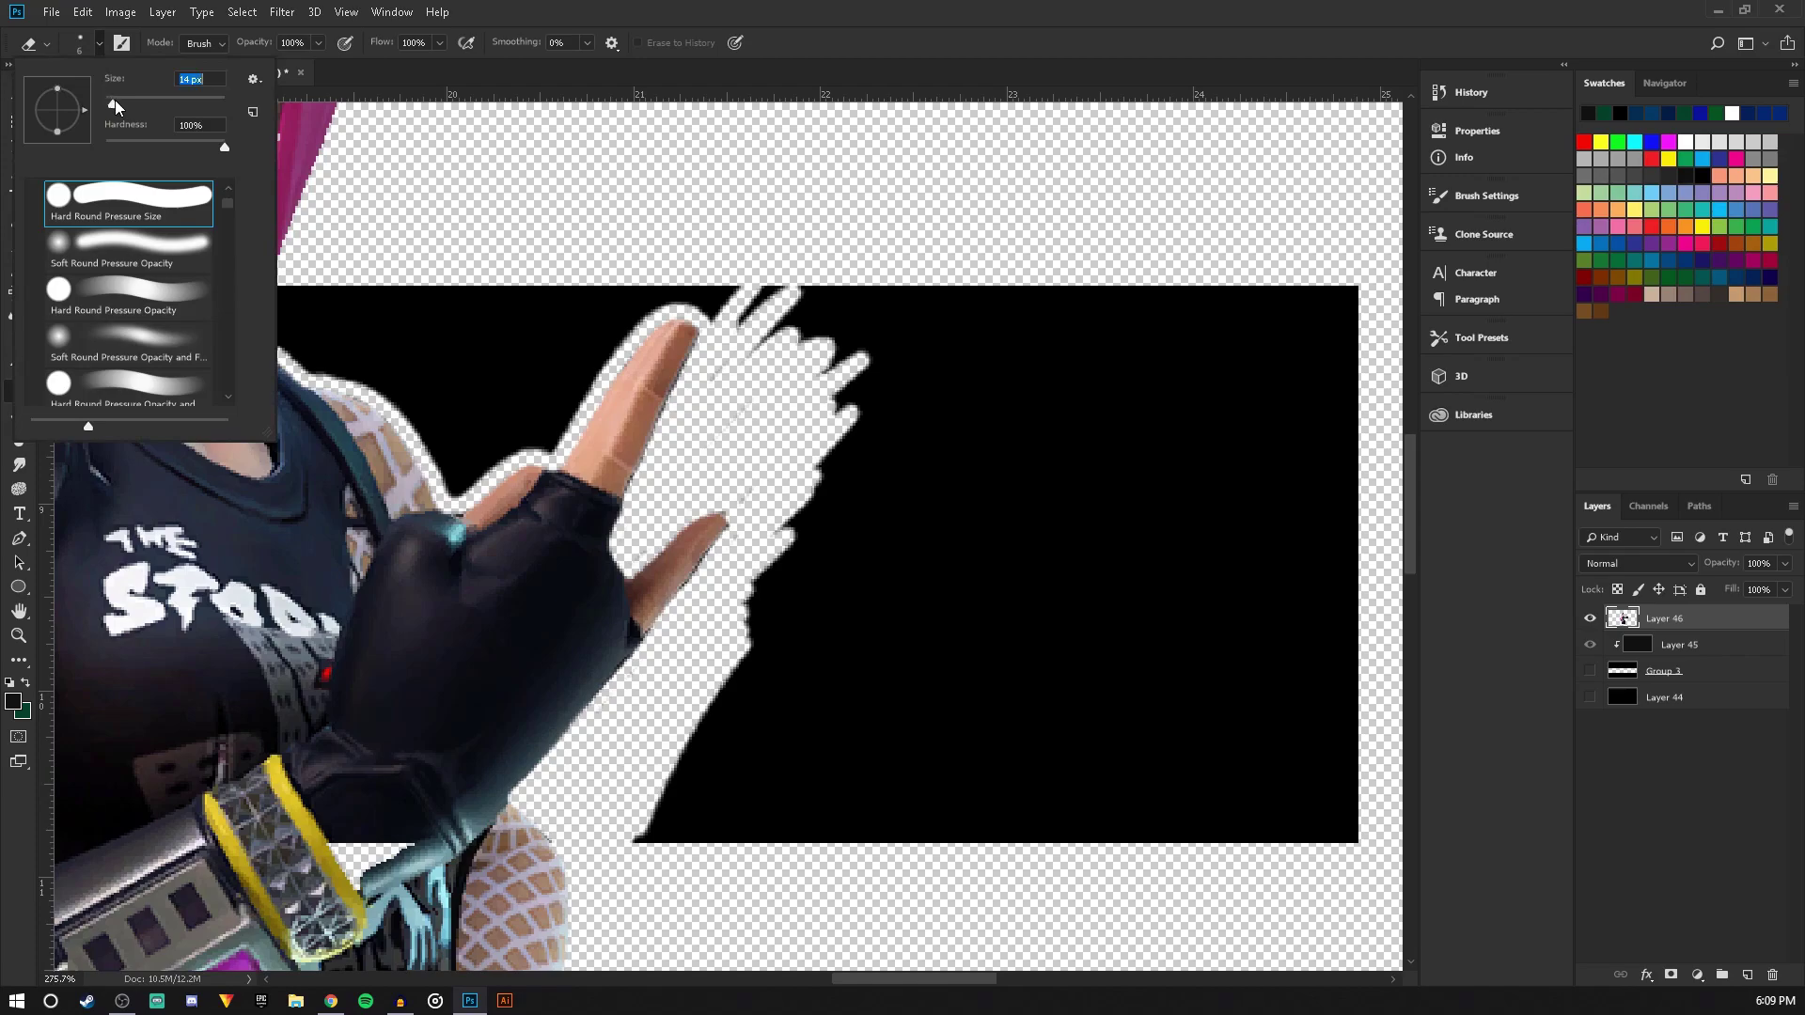
pyautogui.click(499, 293)
pyautogui.moveTo(498, 293)
pyautogui.mouseDown()
pyautogui.moveTo(435, 415)
pyautogui.moveTo(459, 477)
pyautogui.moveTo(542, 442)
pyautogui.moveTo(627, 287)
pyautogui.moveTo(555, 319)
pyautogui.moveTo(467, 415)
pyautogui.moveTo(499, 313)
pyautogui.mouseUp()
pyautogui.moveTo(240, 298)
pyautogui.mouseDown()
pyautogui.moveTo(338, 292)
pyautogui.moveTo(413, 410)
pyautogui.moveTo(248, 327)
pyautogui.moveTo(259, 310)
pyautogui.moveTo(324, 320)
pyautogui.moveTo(332, 344)
pyautogui.moveTo(395, 354)
pyautogui.mouseUp()
pyautogui.moveTo(622, 332)
pyautogui.mouseDown()
pyautogui.moveTo(696, 290)
pyautogui.moveTo(746, 291)
pyautogui.moveTo(761, 343)
pyautogui.moveTo(969, 301)
pyautogui.moveTo(729, 652)
pyautogui.moveTo(703, 741)
pyautogui.moveTo(1063, 301)
pyautogui.moveTo(729, 813)
pyautogui.mouseUp()
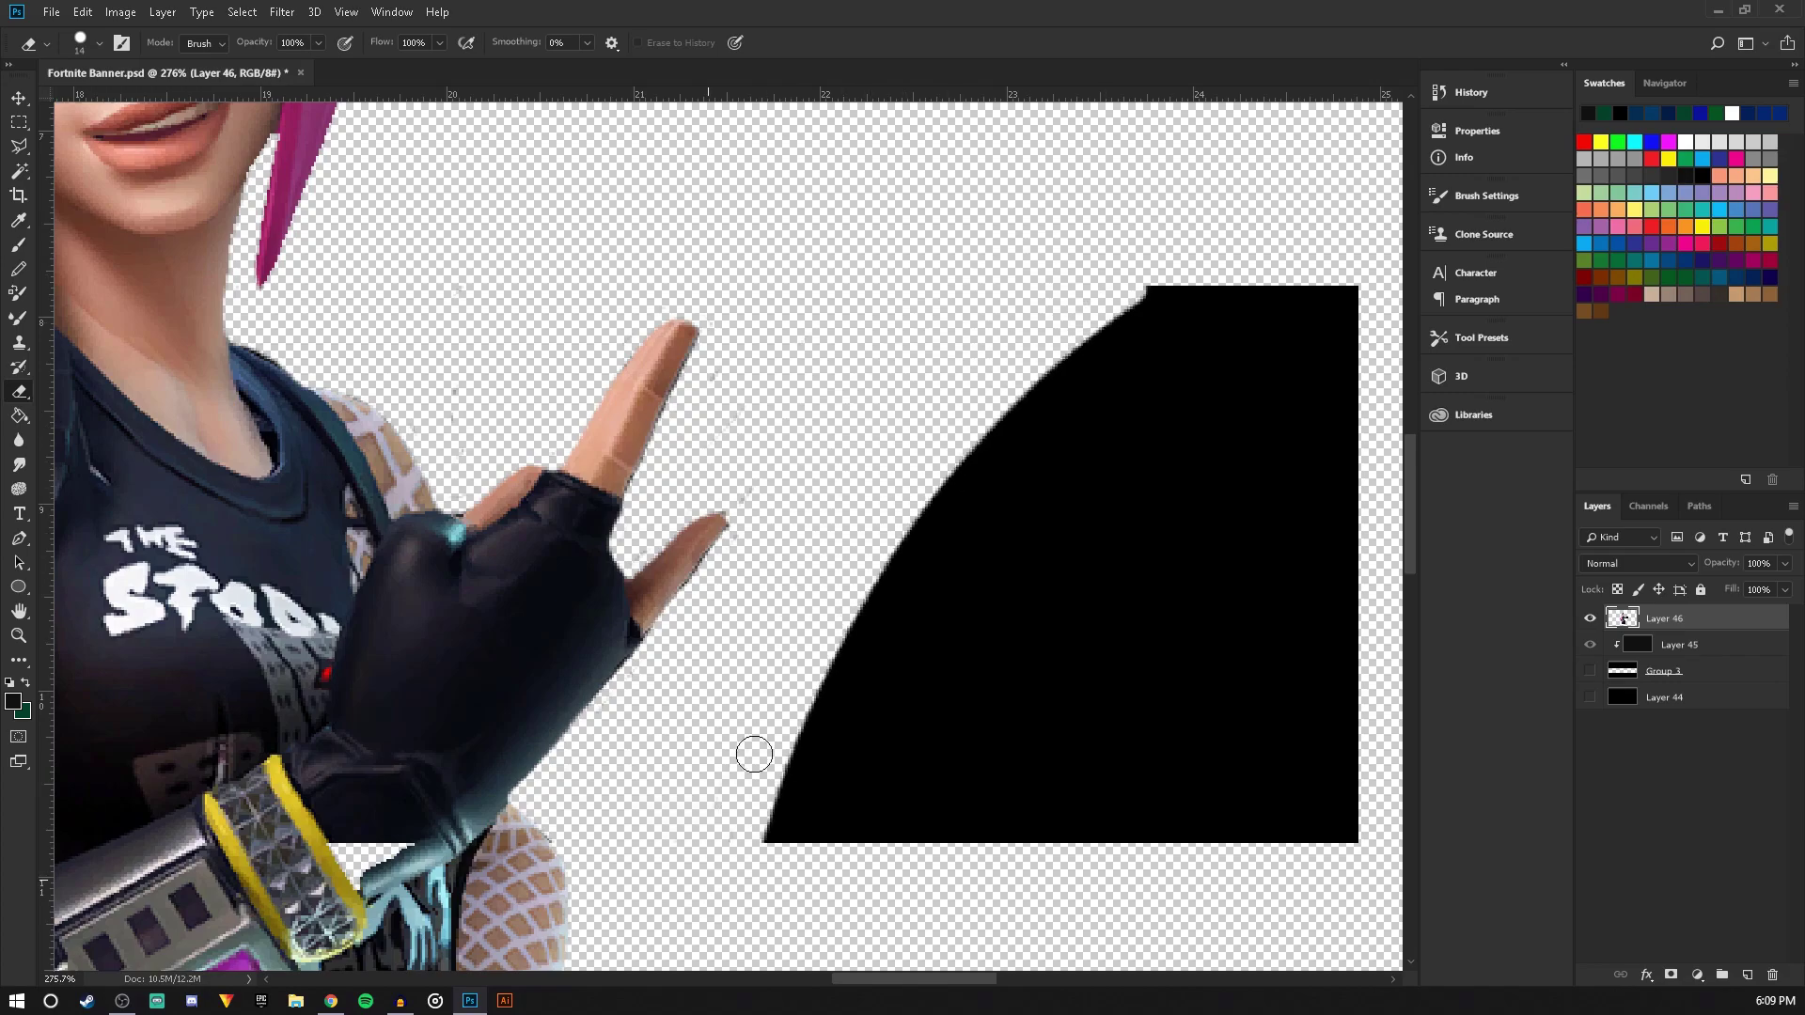
# Enlarge the Eraser to 69 px and erase the remaining black block beside the raised hand
pyautogui.click(99, 42)
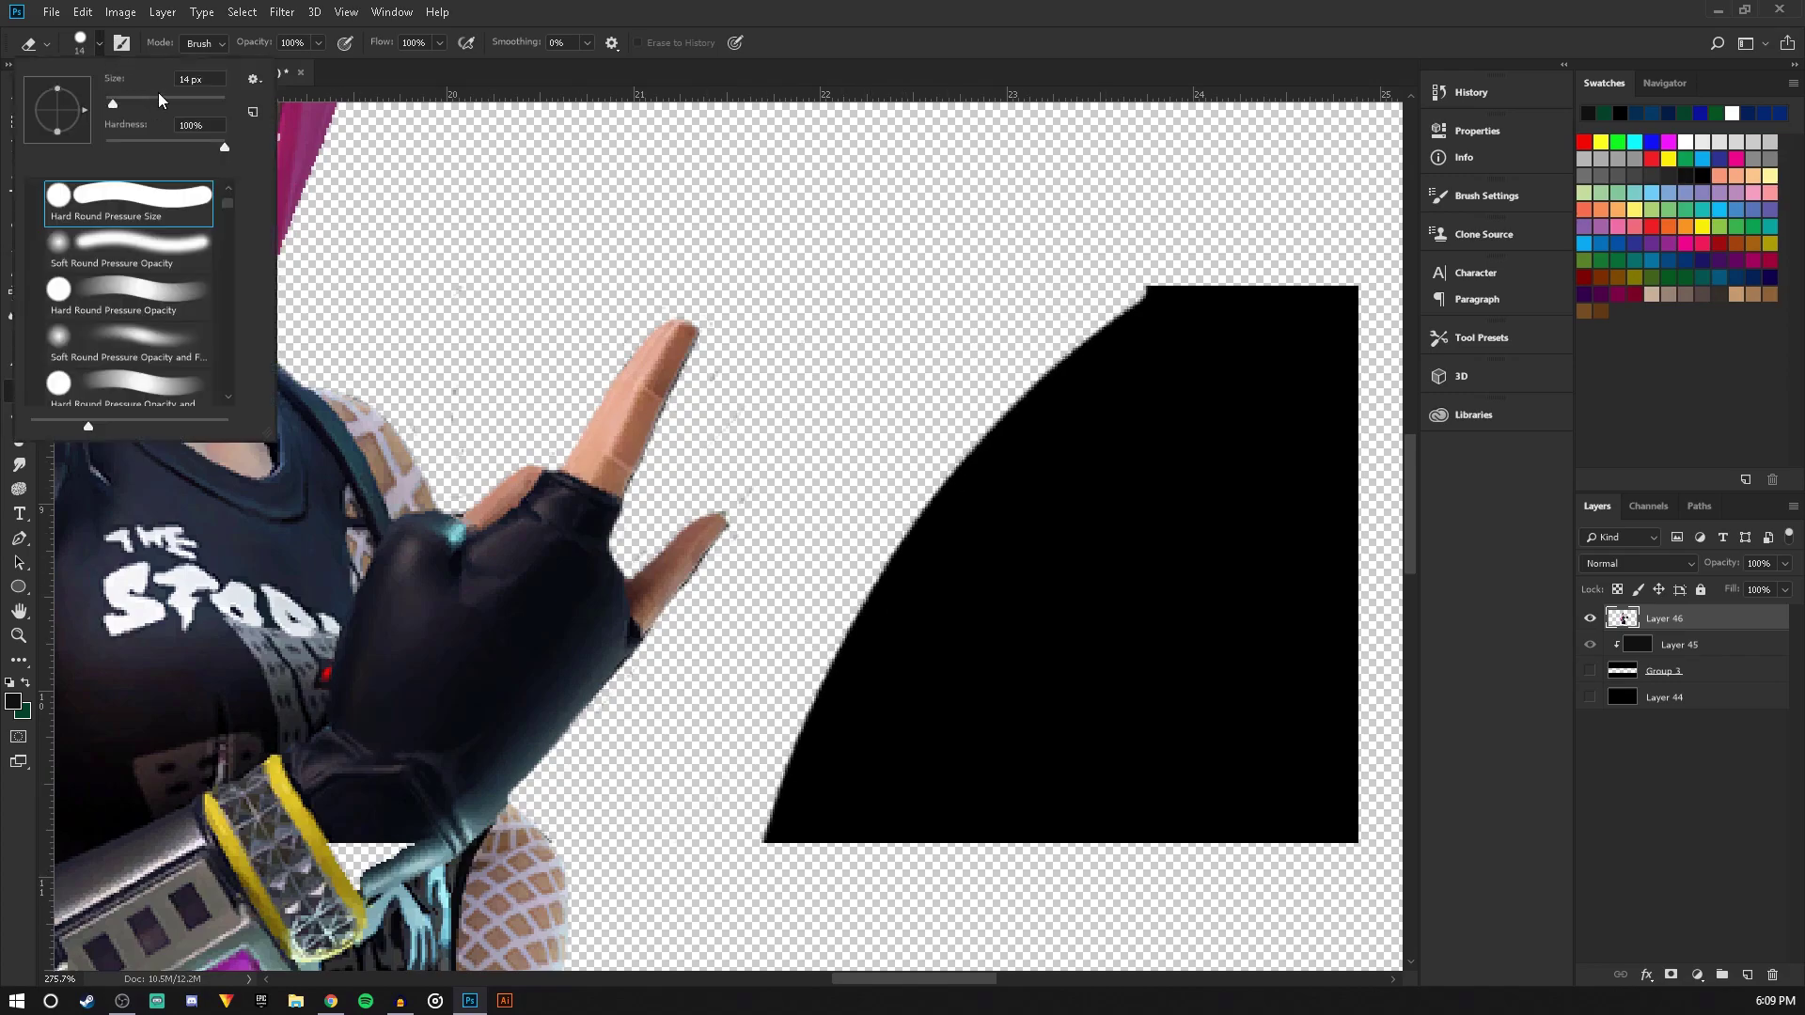
pyautogui.click(145, 102)
pyautogui.moveTo(1123, 318)
pyautogui.mouseDown()
pyautogui.moveTo(1273, 290)
pyautogui.moveTo(1257, 383)
pyautogui.moveTo(1341, 495)
pyautogui.moveTo(1351, 763)
pyautogui.moveTo(1312, 831)
pyautogui.mouseUp()
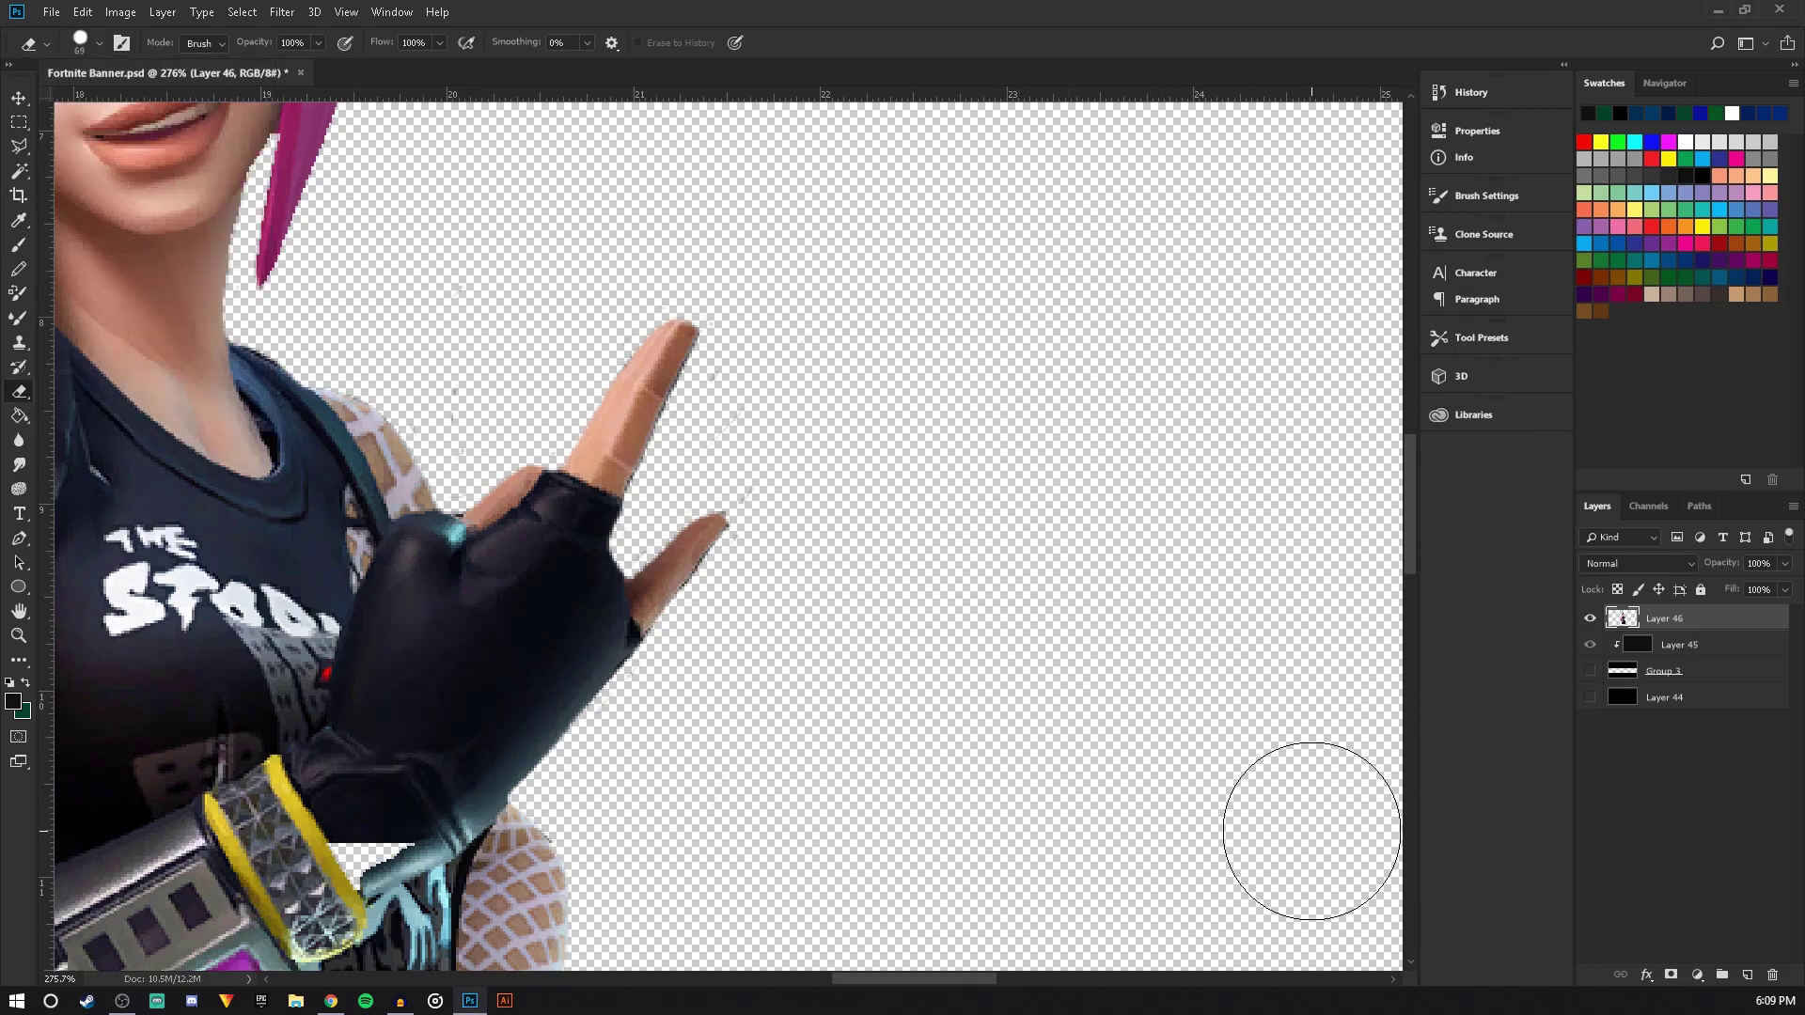
pyautogui.scroll(-5, 826, 467)
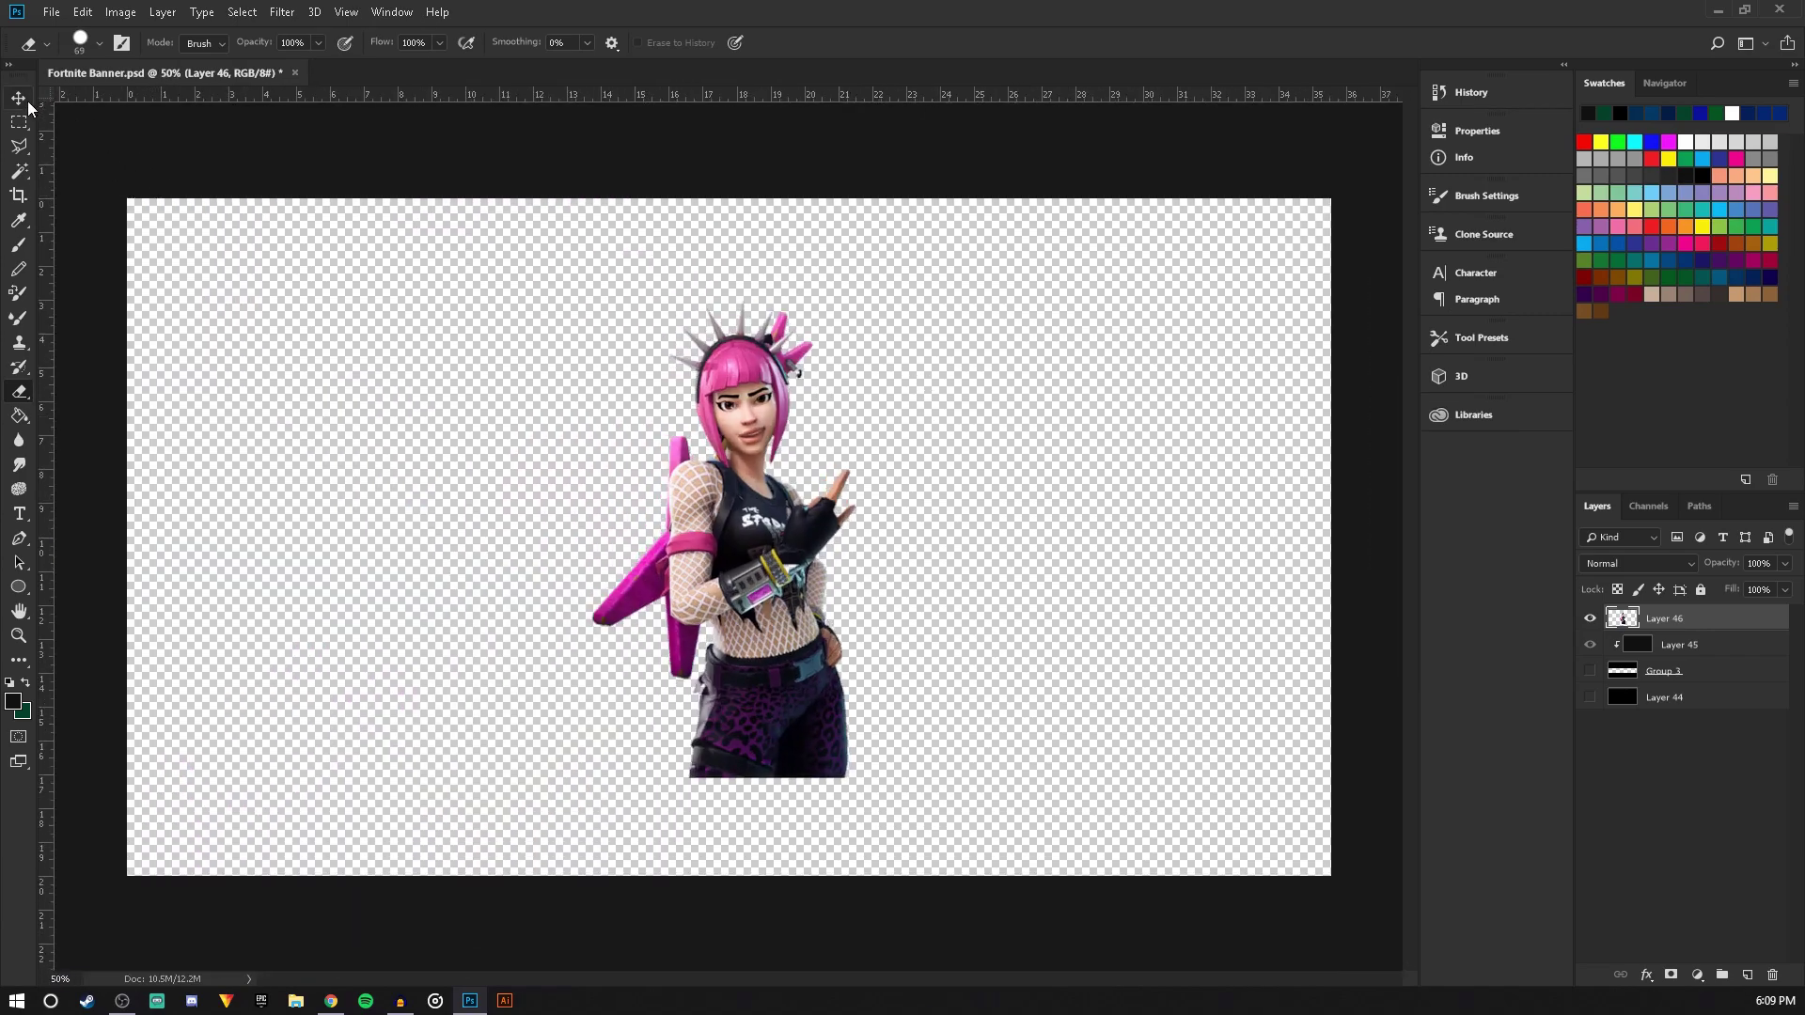
# Save the banner file and show Group 3 and Layer 44 again
pyautogui.click(18, 98)
pyautogui.click(52, 11)
pyautogui.click(209, 243)
pyautogui.moveTo(1588, 669); pyautogui.dragTo(1588, 696)
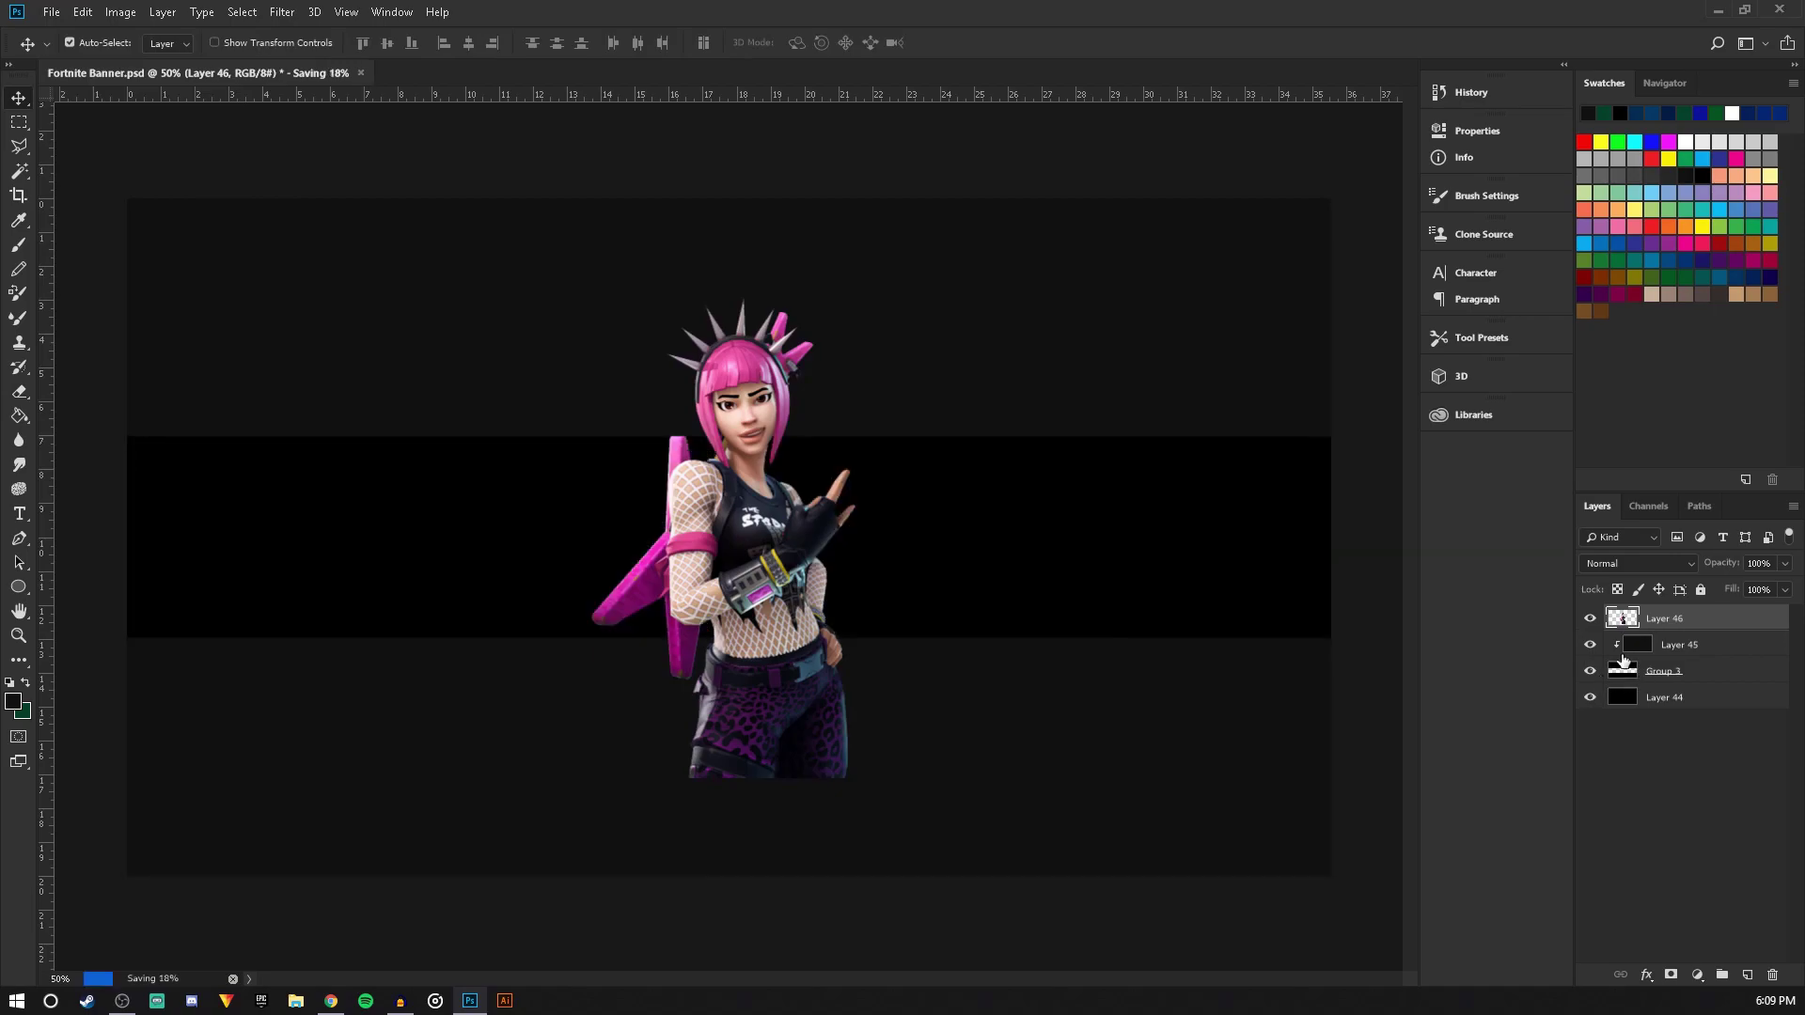
# Move Layer 46 beneath Group 3, scale the character to about 66.5%, rotate it about 12°, and place it right of the strip's centre
pyautogui.moveTo(1662, 622); pyautogui.dragTo(1657, 666)
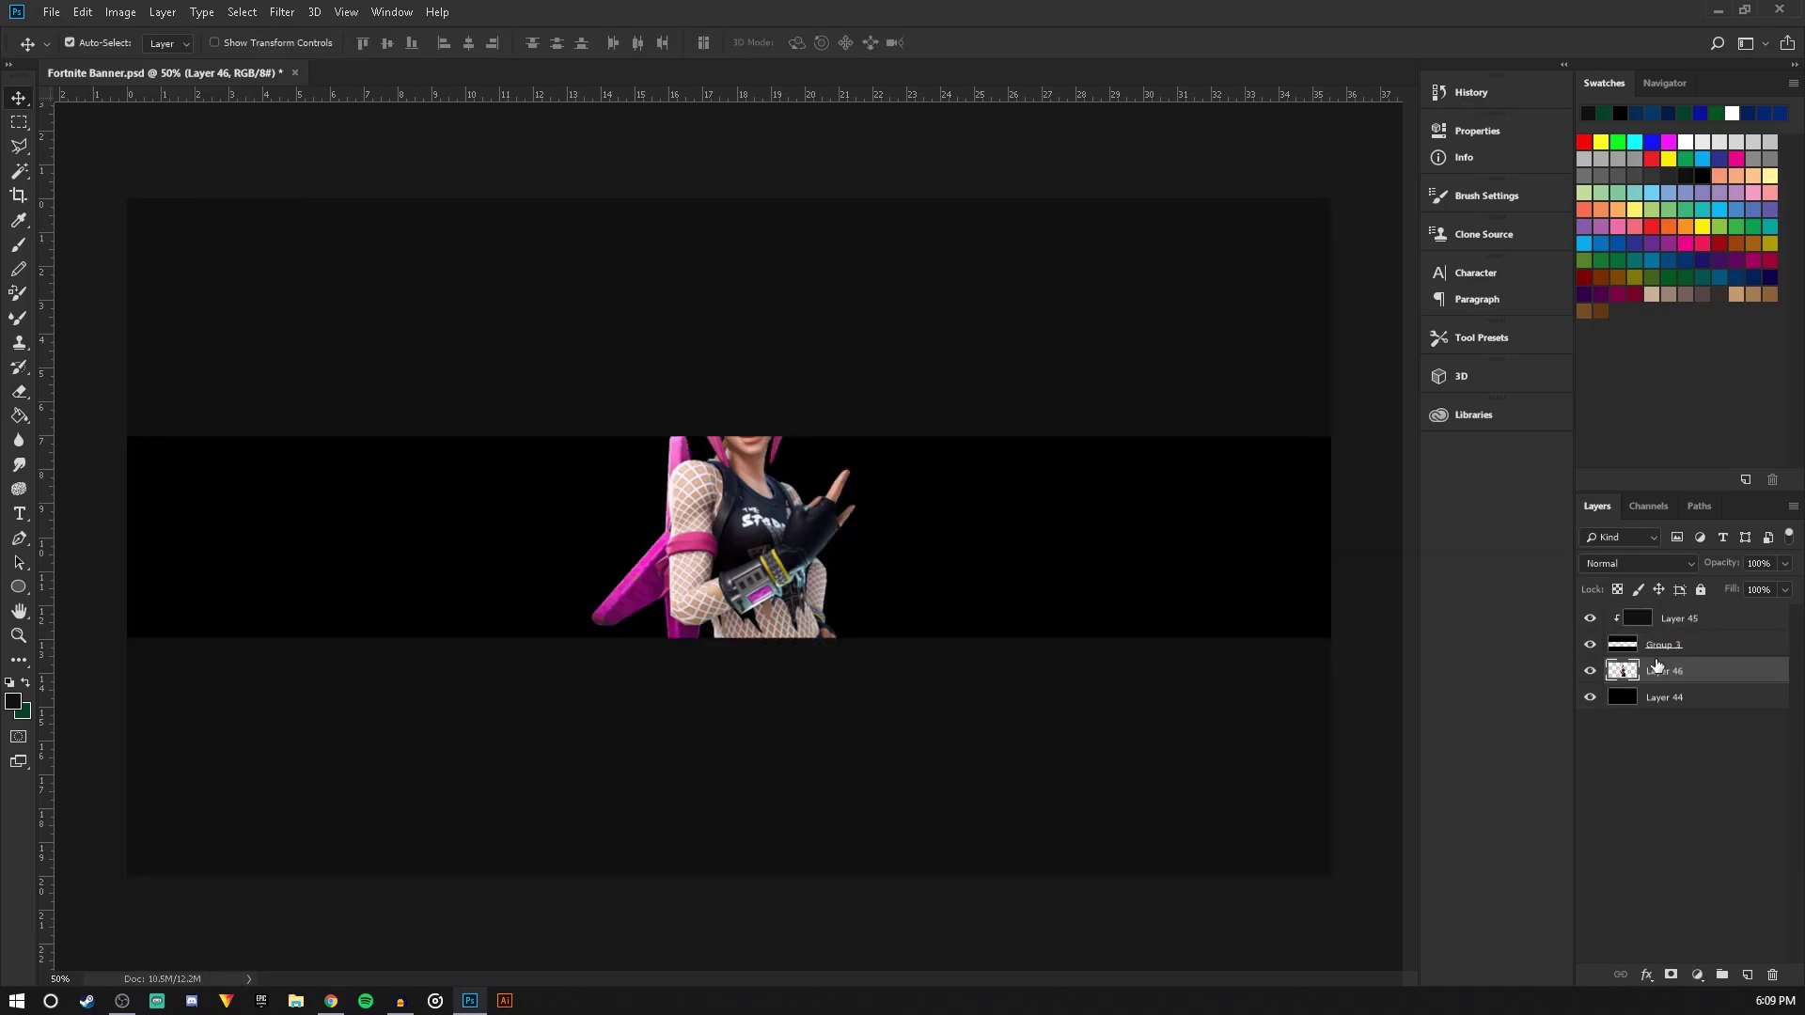
pyautogui.scroll(2, 761, 466)
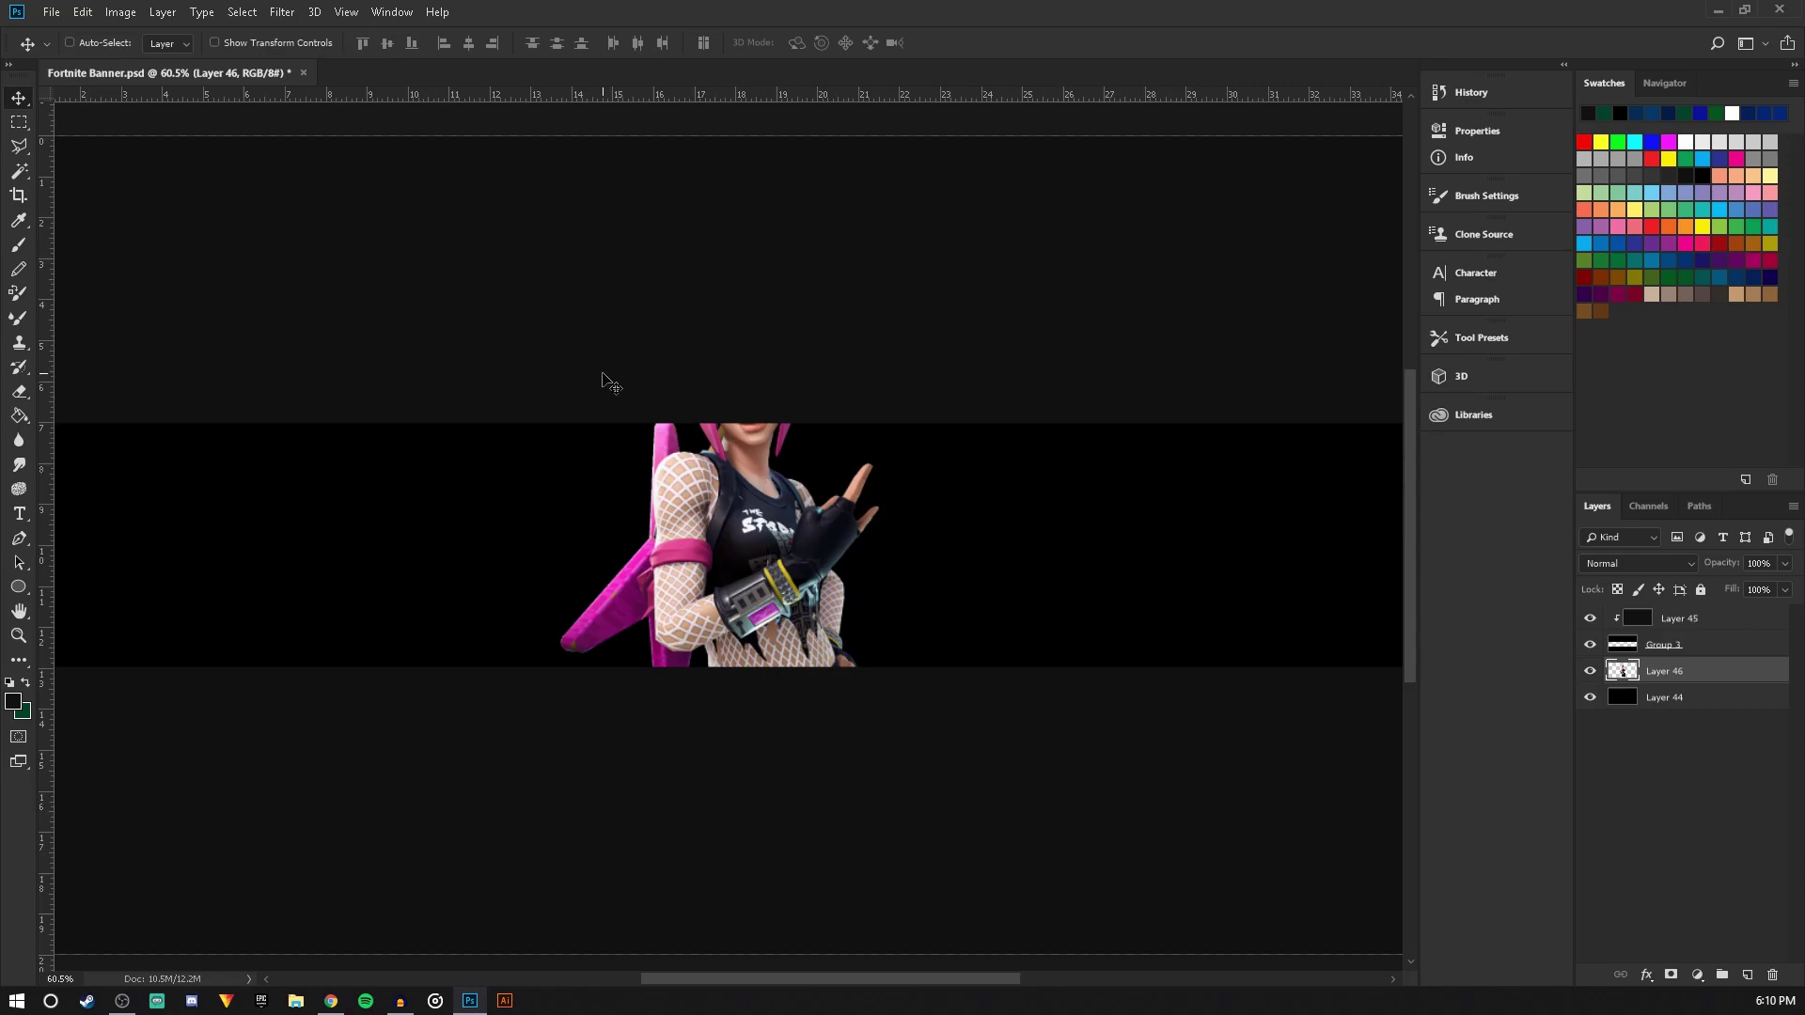
pyautogui.hotkey('ctrl', 't')
pyautogui.moveTo(908, 257); pyautogui.dragTo(743, 500)
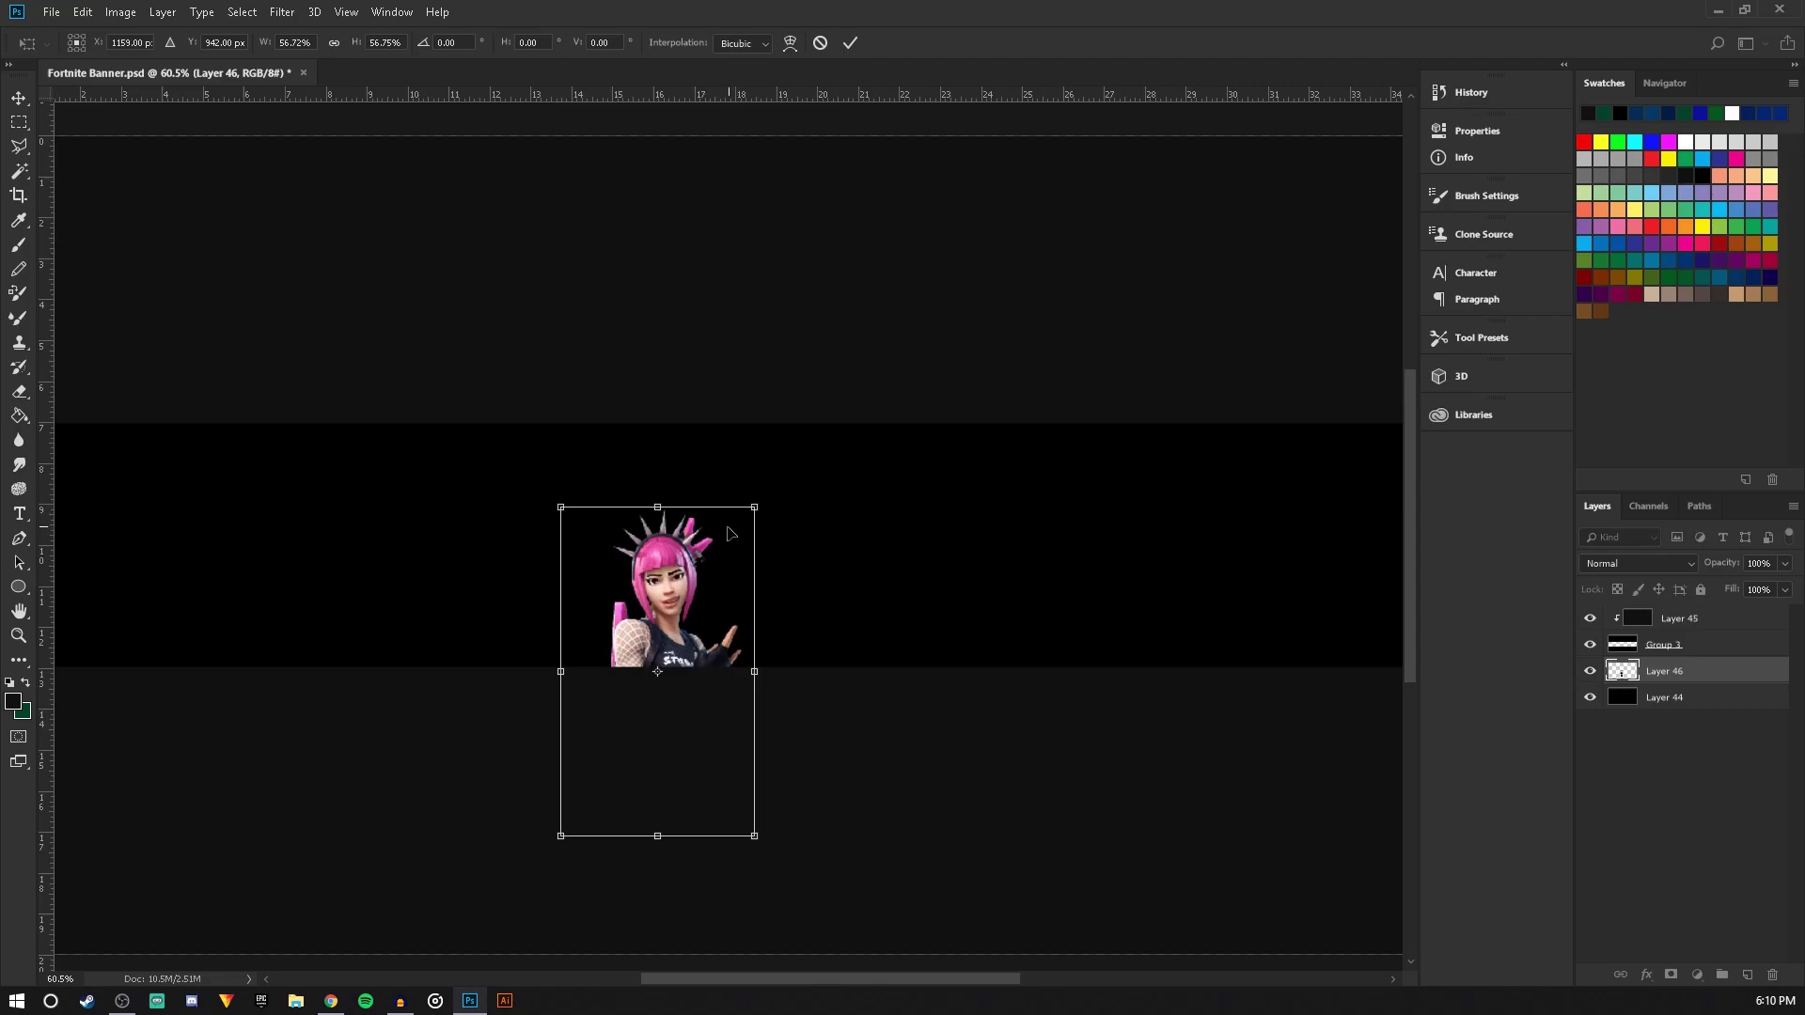
pyautogui.moveTo(721, 562); pyautogui.dragTo(1105, 513)
pyautogui.moveTo(932, 506); pyautogui.dragTo(955, 496)
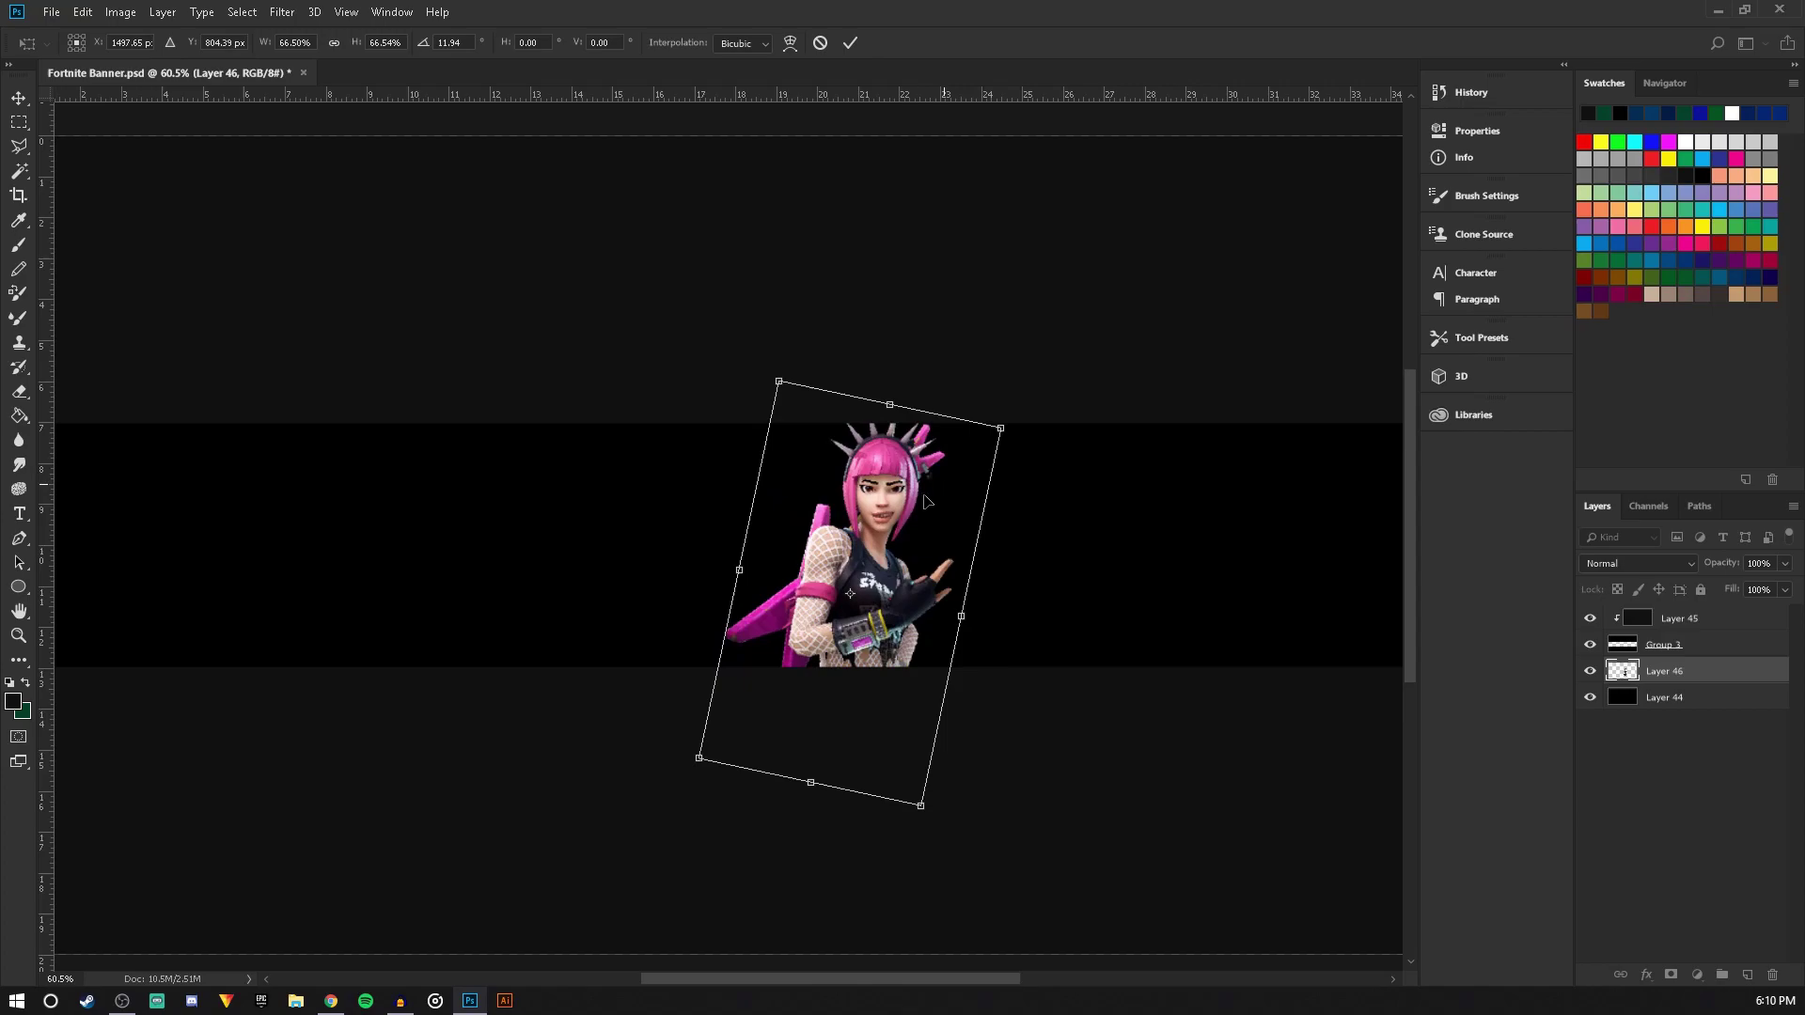
pyautogui.click(19, 98)
pyautogui.click(820, 371)
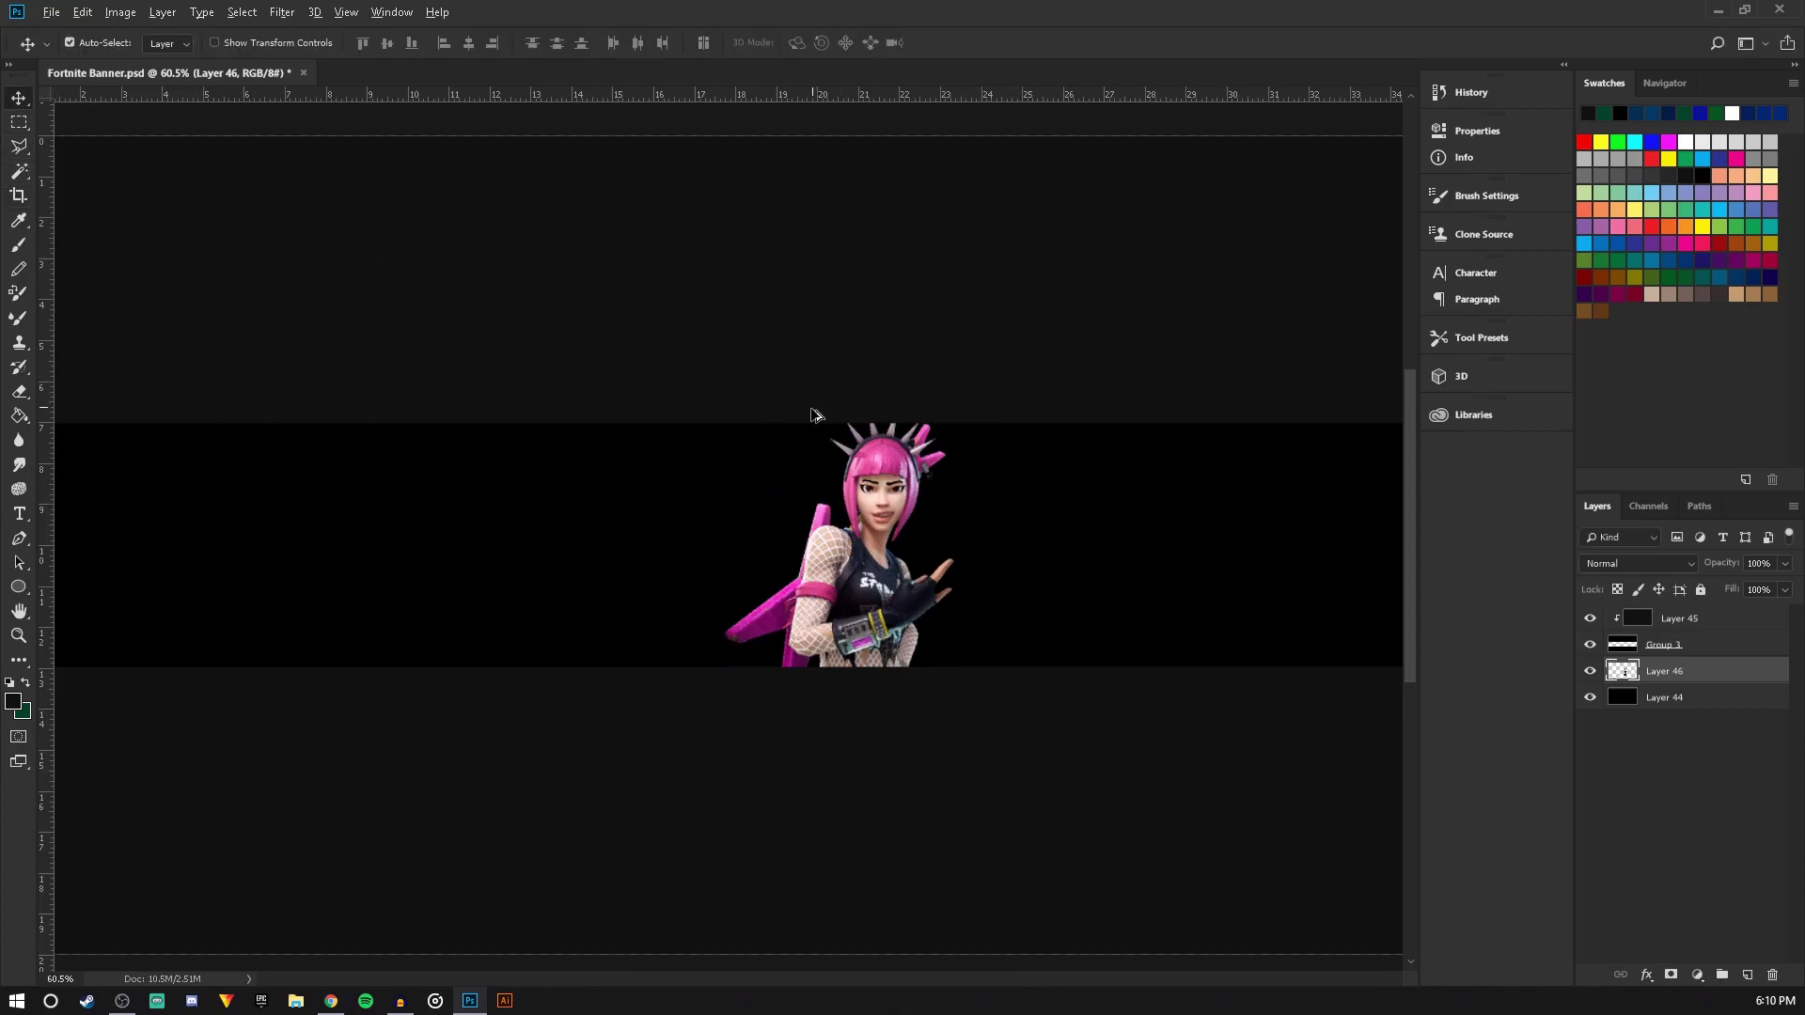
pyautogui.scroll(-4, 788, 466)
pyautogui.scroll(3, 788, 466)
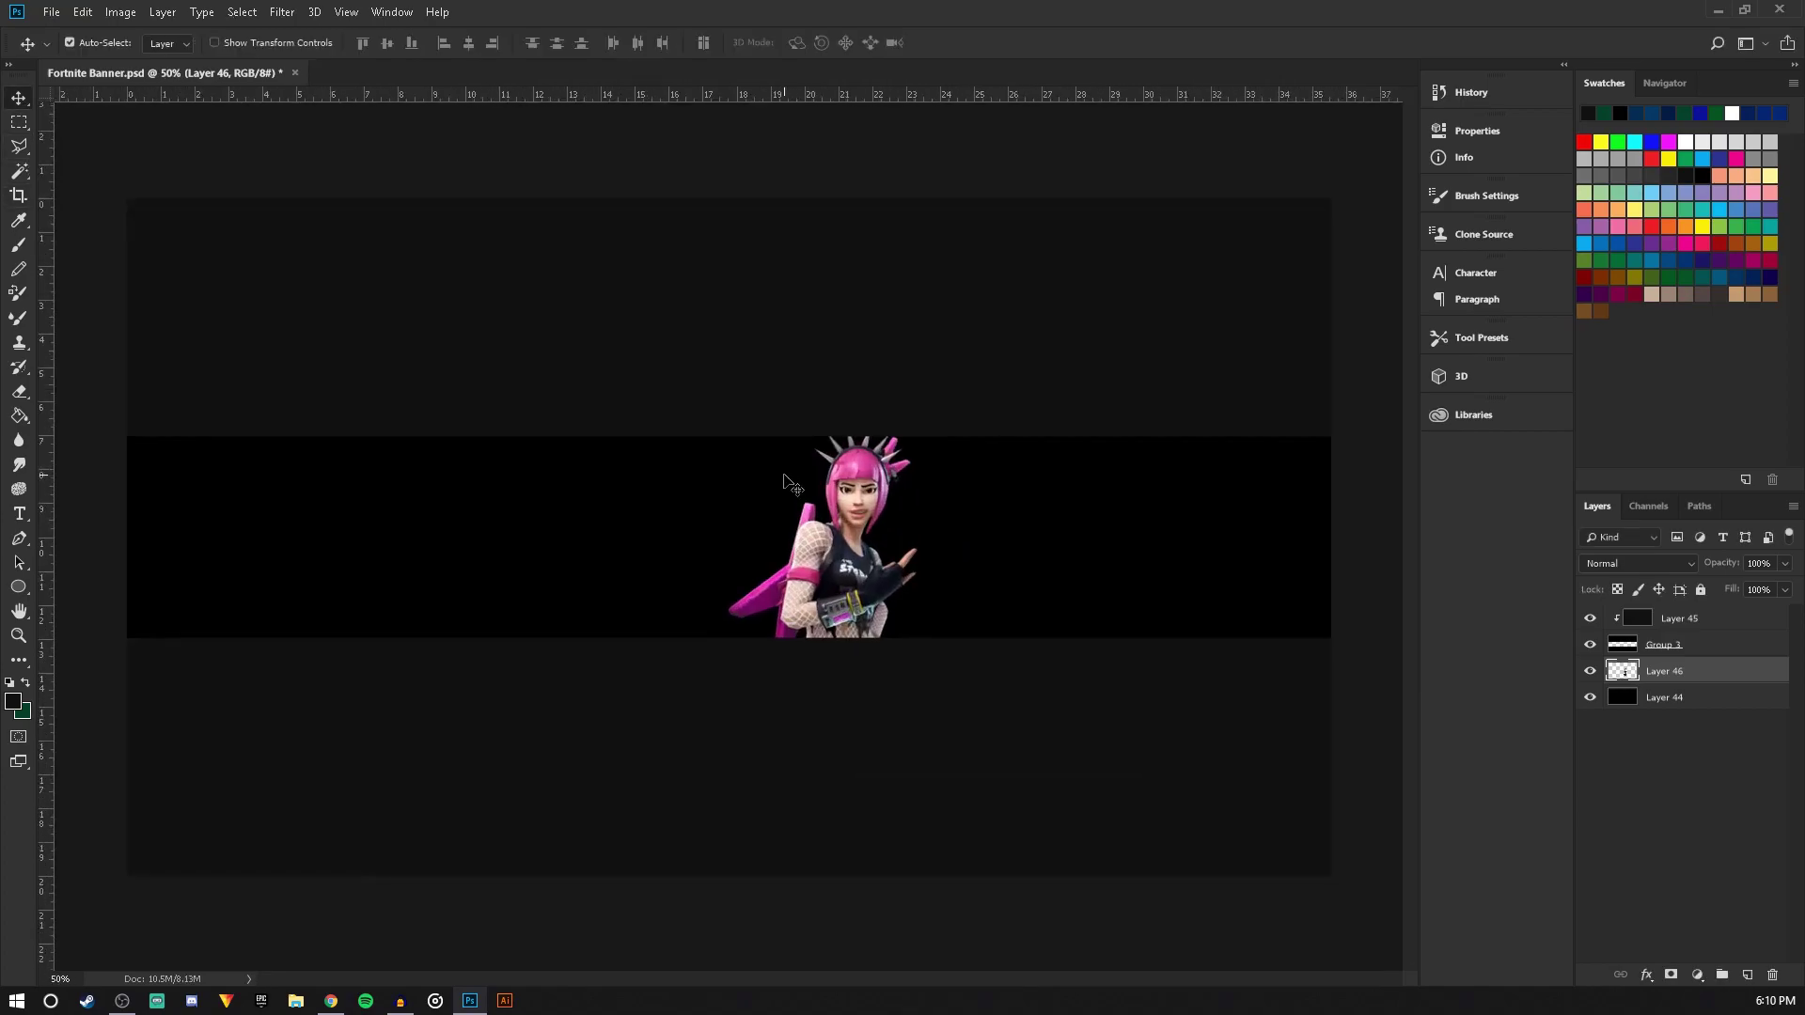
# Switch to Chrome, close the character image tab, and open the Six String page from Power Chord's set
pyautogui.click(334, 1001)
pyautogui.click(441, 16)
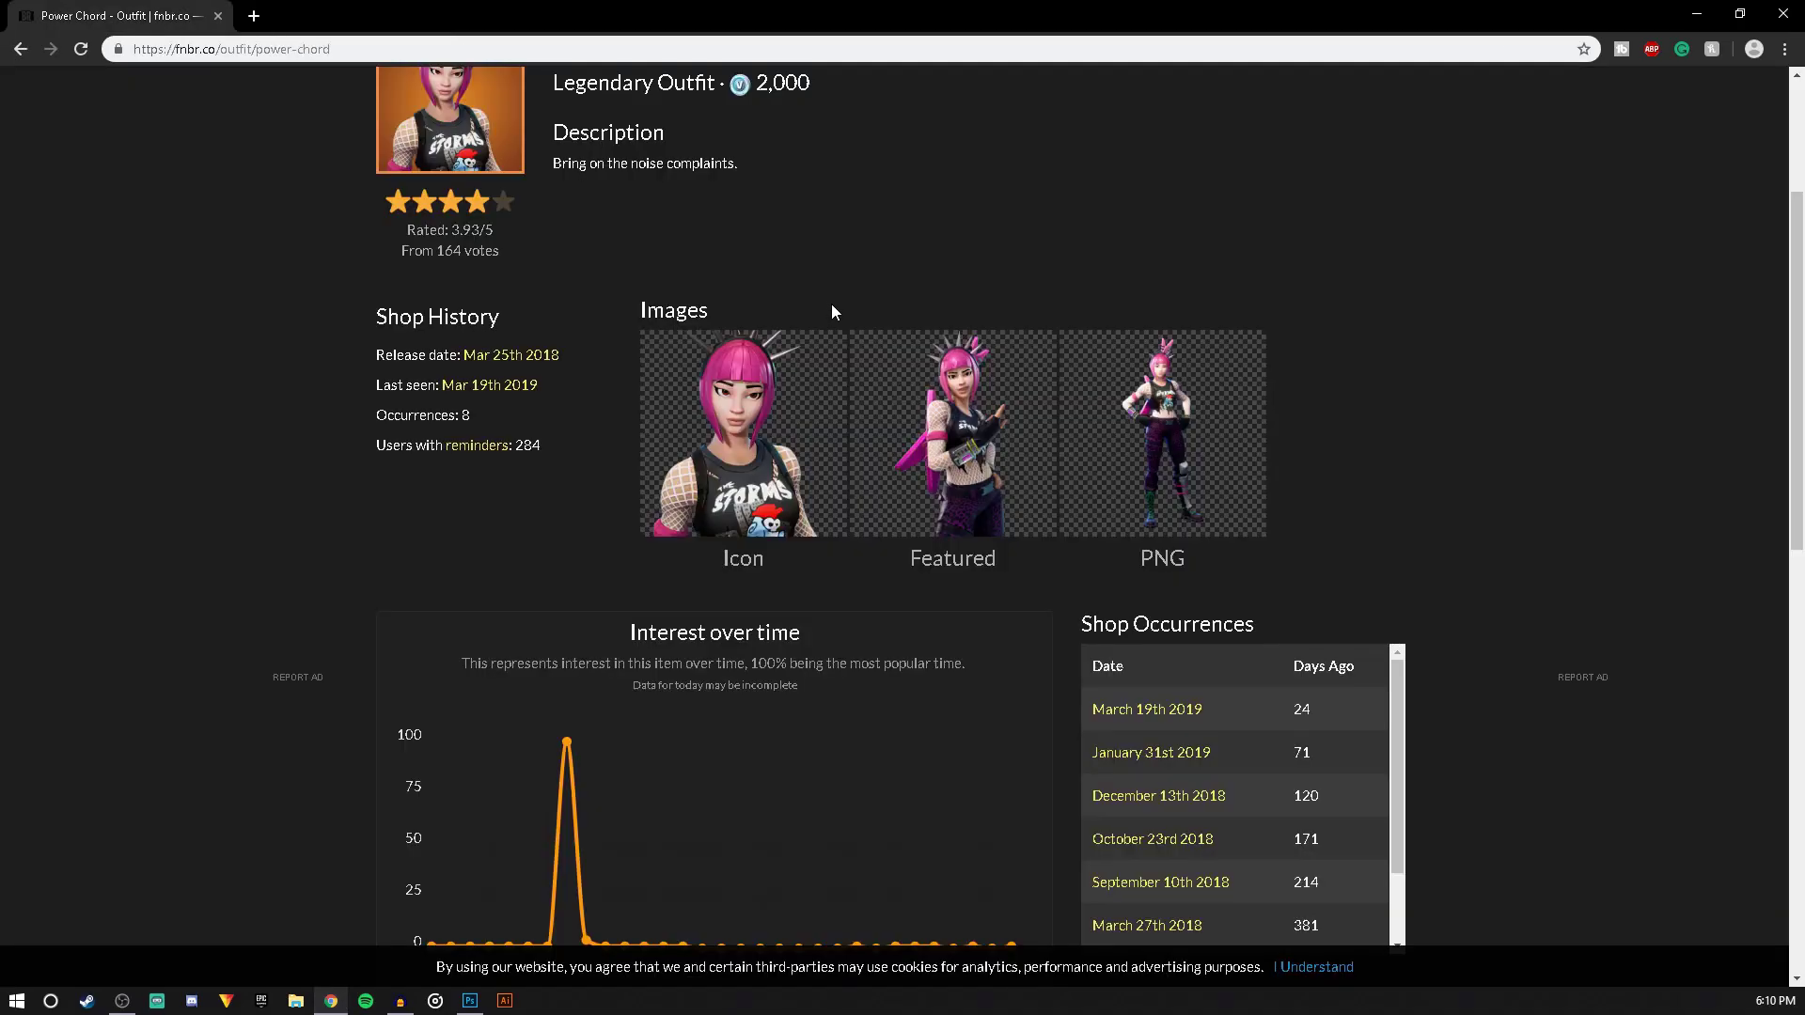
pyautogui.scroll(-8, 707, 346)
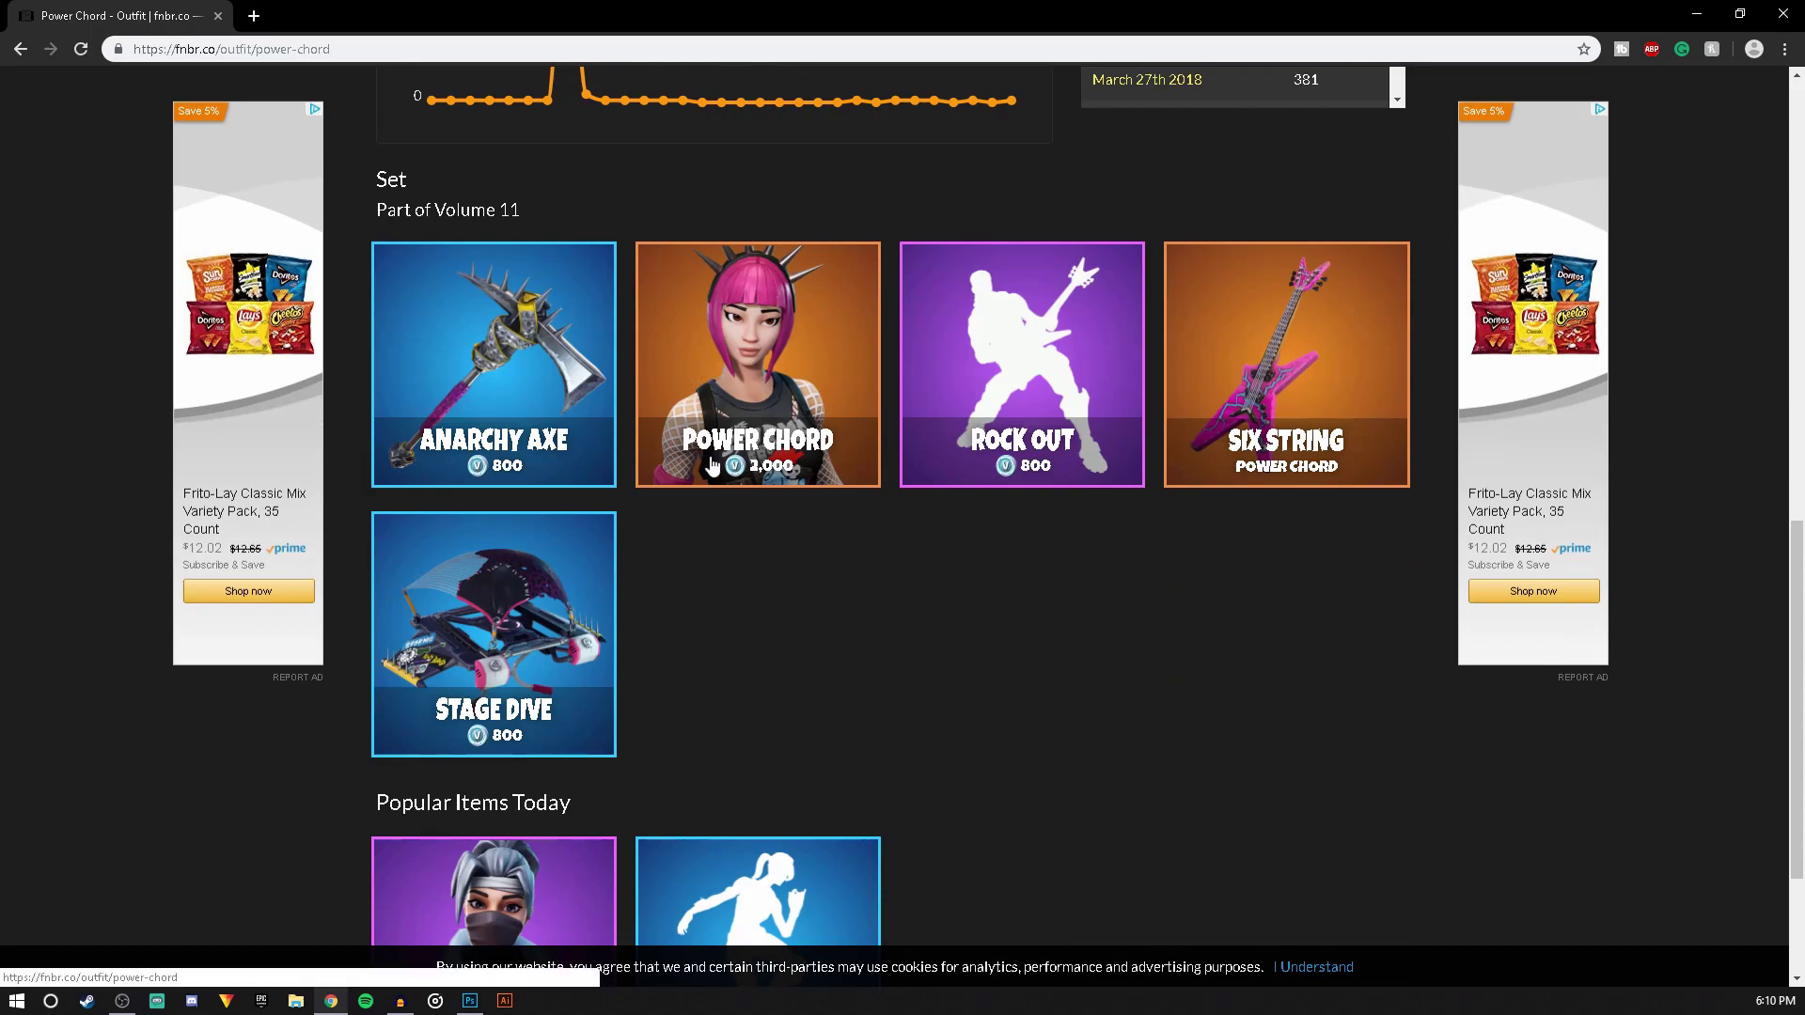
pyautogui.click(1289, 394)
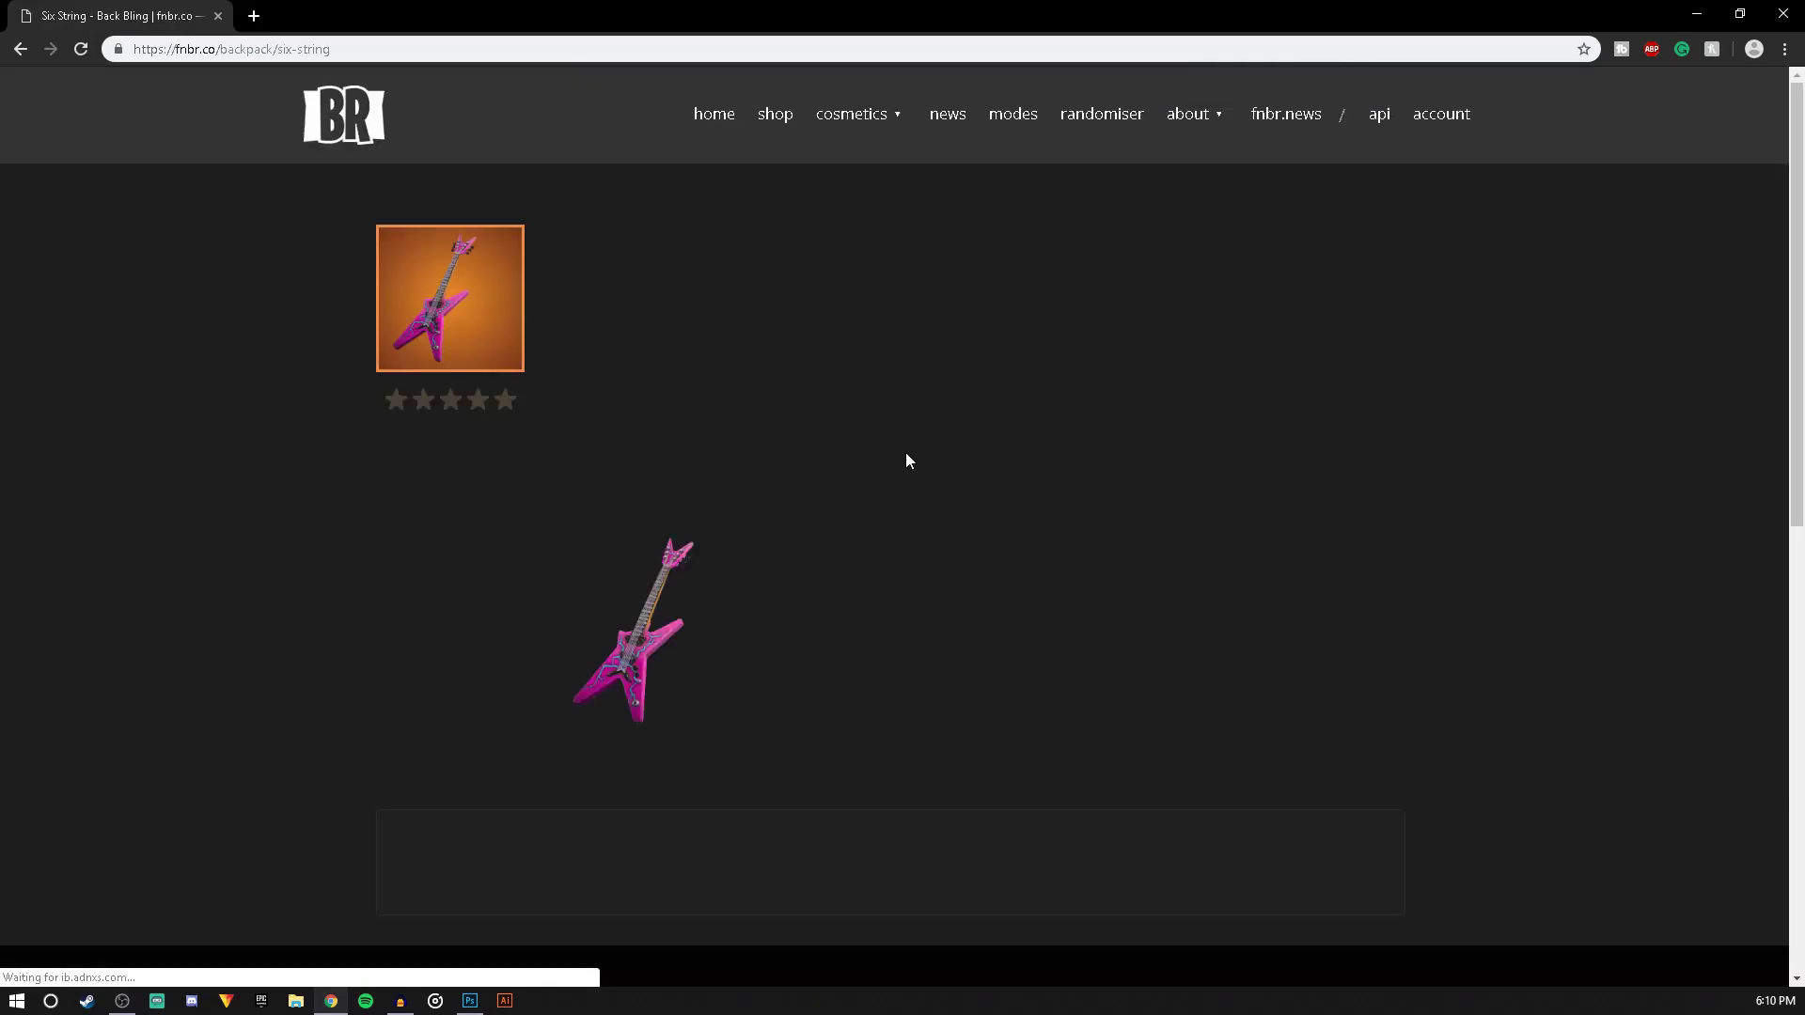
# Open the Six String guitar's icon image in a new tab and copy it
pyautogui.rightClick(669, 633)
pyautogui.click(691, 645)
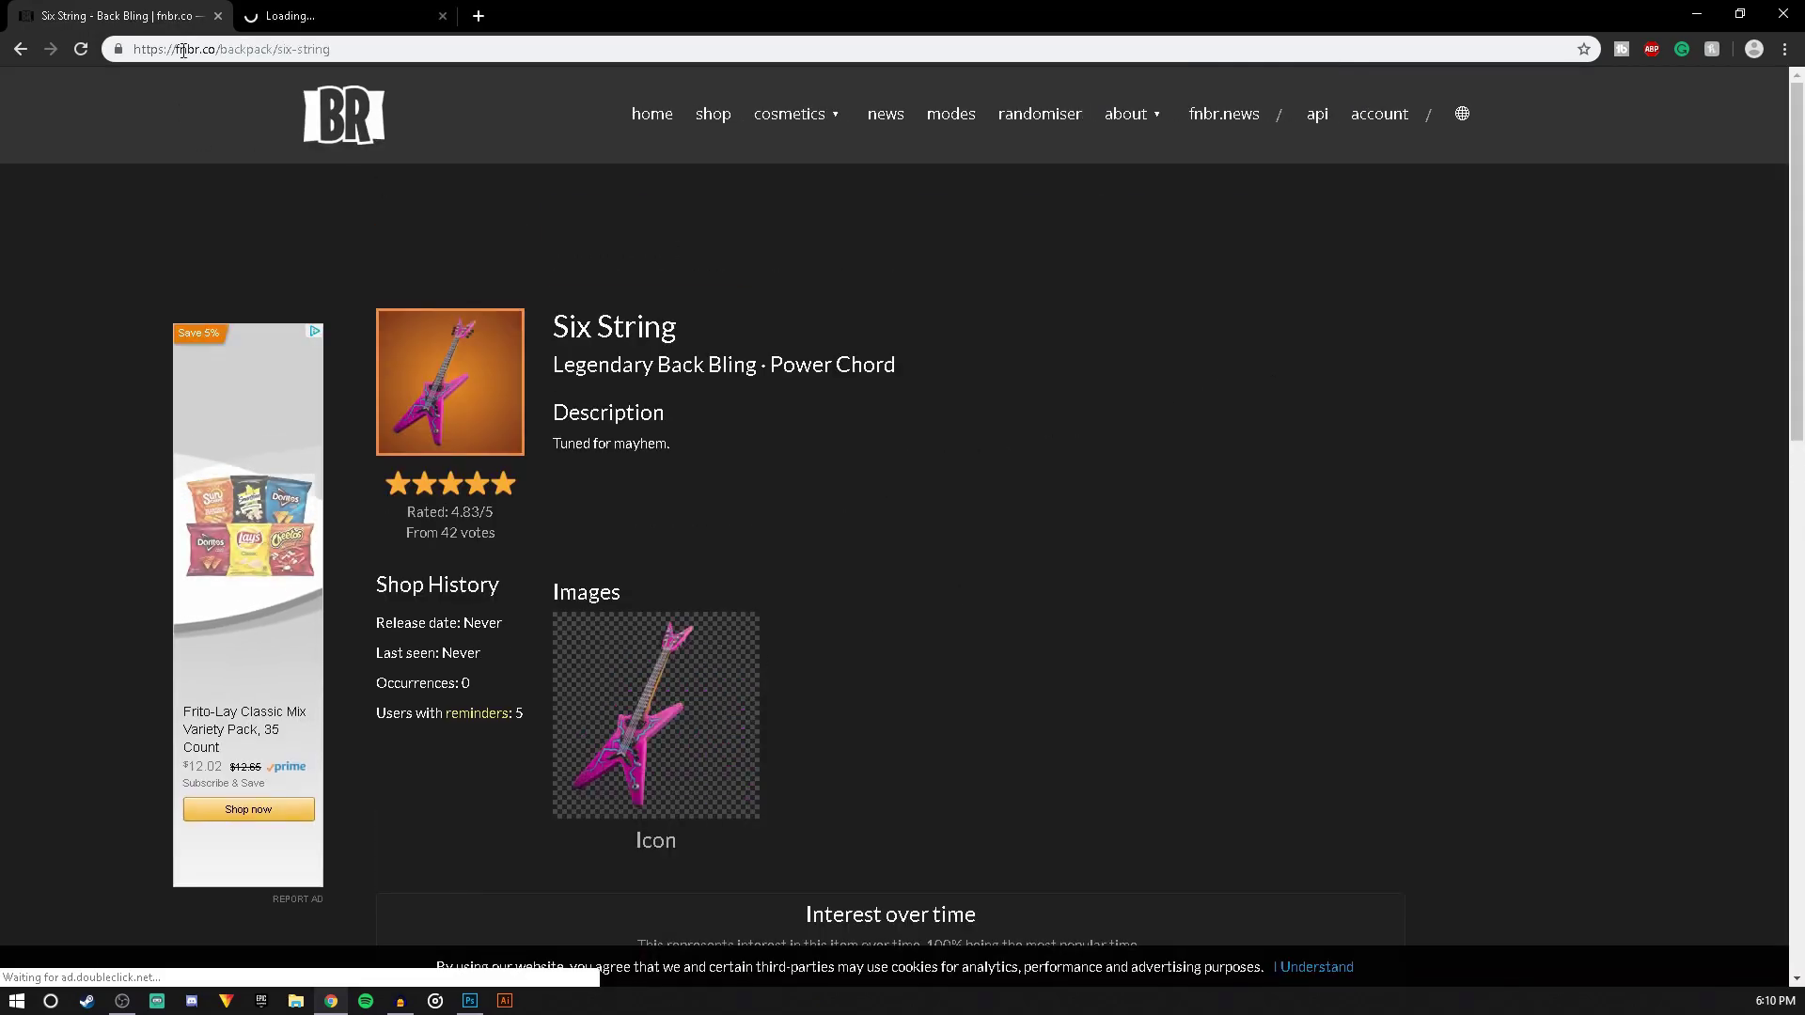
pyautogui.hotkey('ctrl', 'Tab')
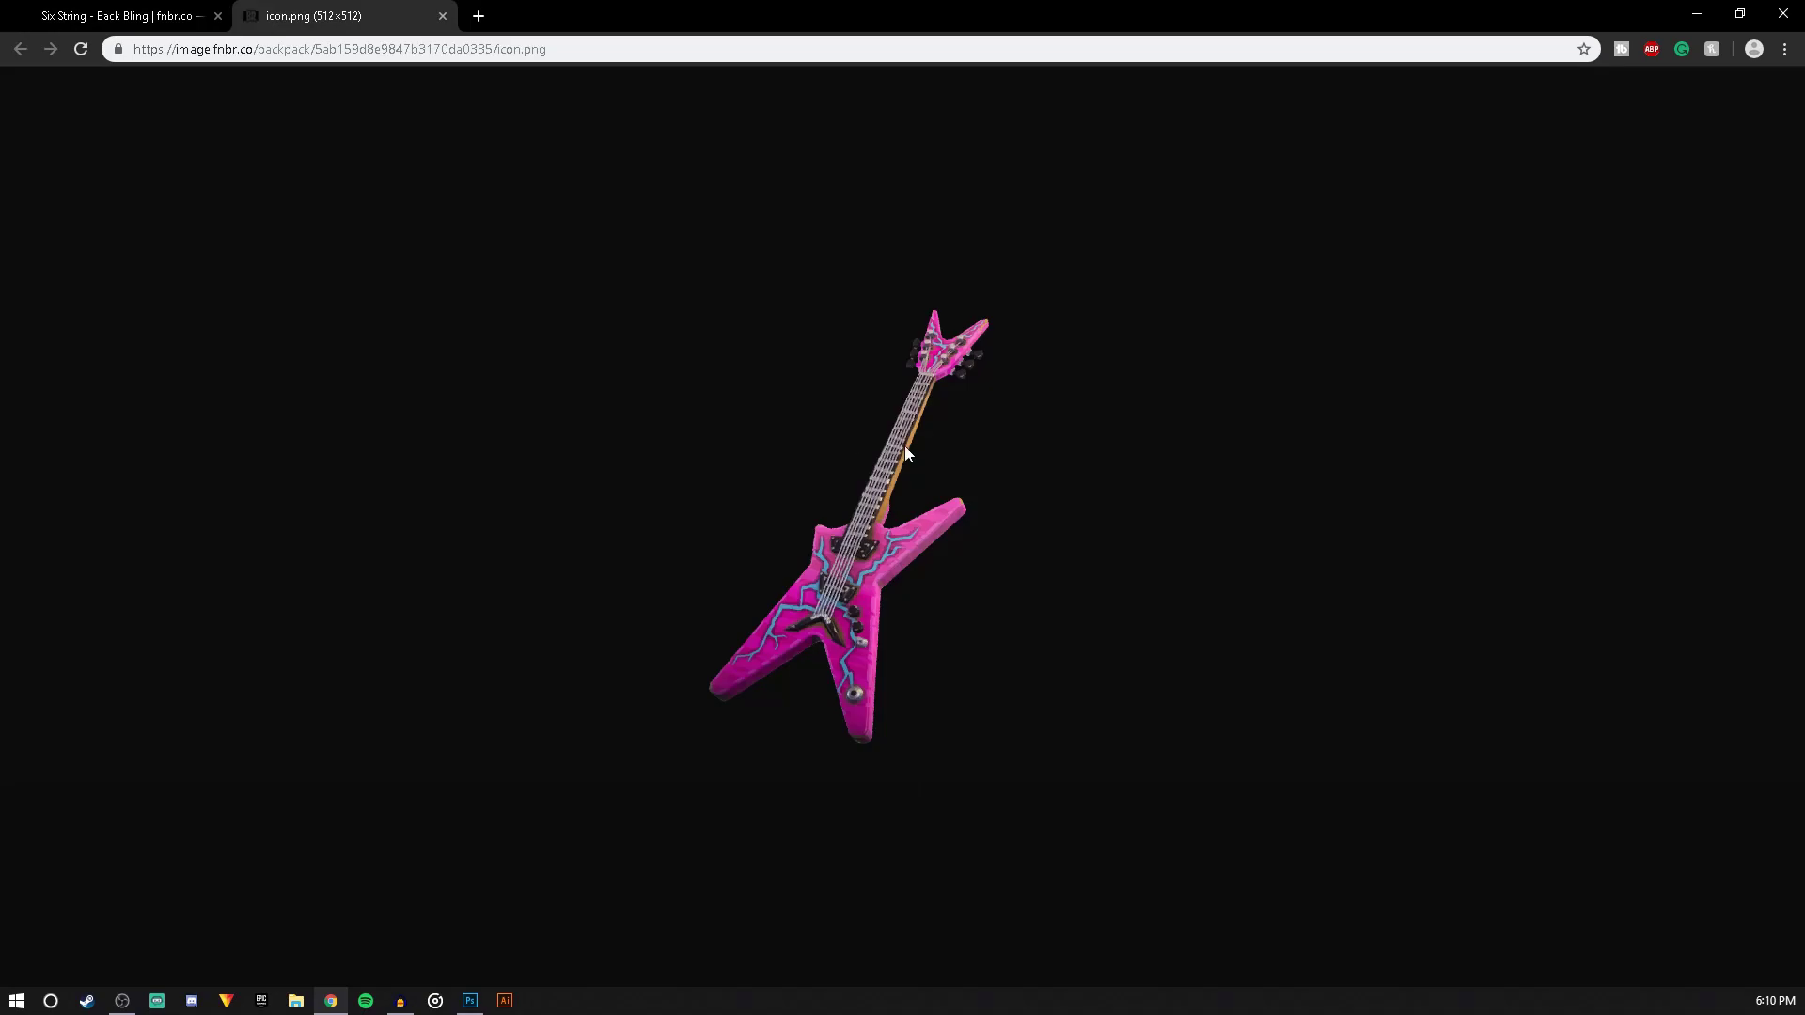
pyautogui.rightClick(947, 484)
pyautogui.click(982, 536)
# Switch to Photoshop, paste the guitar image as a new layer, and move it to the top of the layer stack
pyautogui.click(470, 1000)
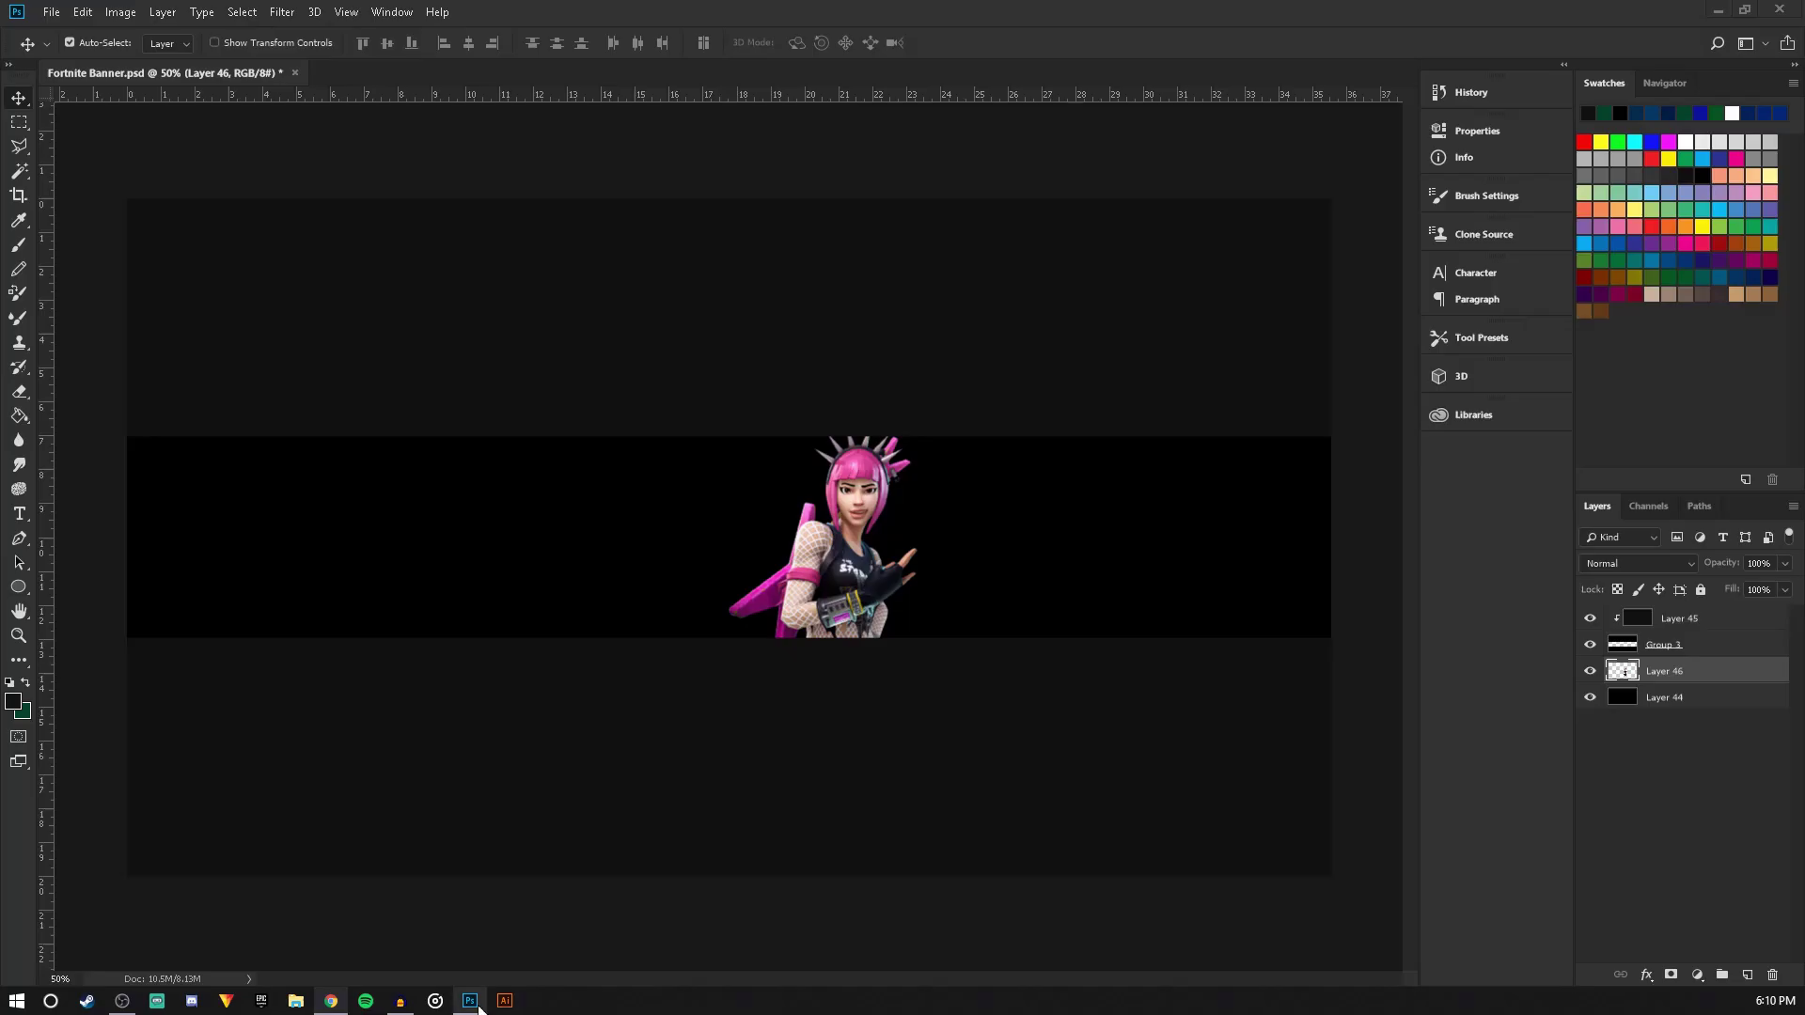
pyautogui.hotkey('ctrl', 'v')
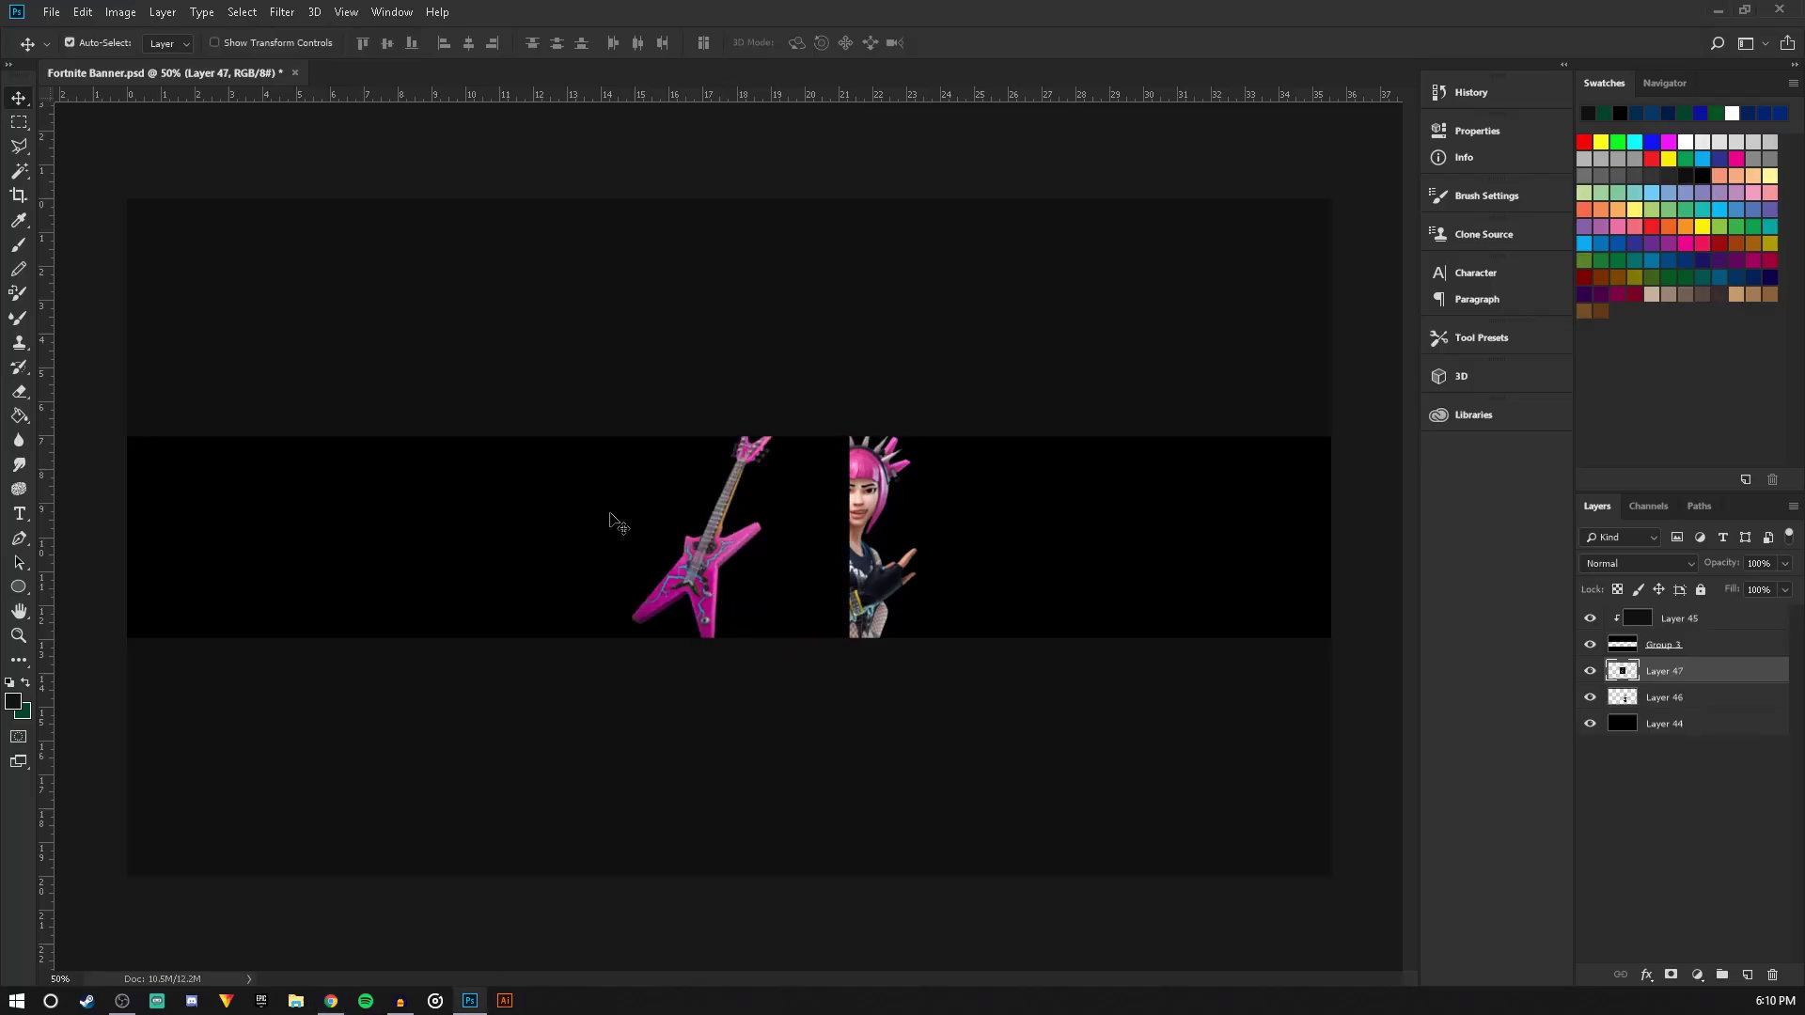
pyautogui.moveTo(1680, 675); pyautogui.dragTo(1675, 612)
# Clear the guitar's black background with the Paint Bucket and move its layer beneath the character's Layer 46
pyautogui.click(19, 416)
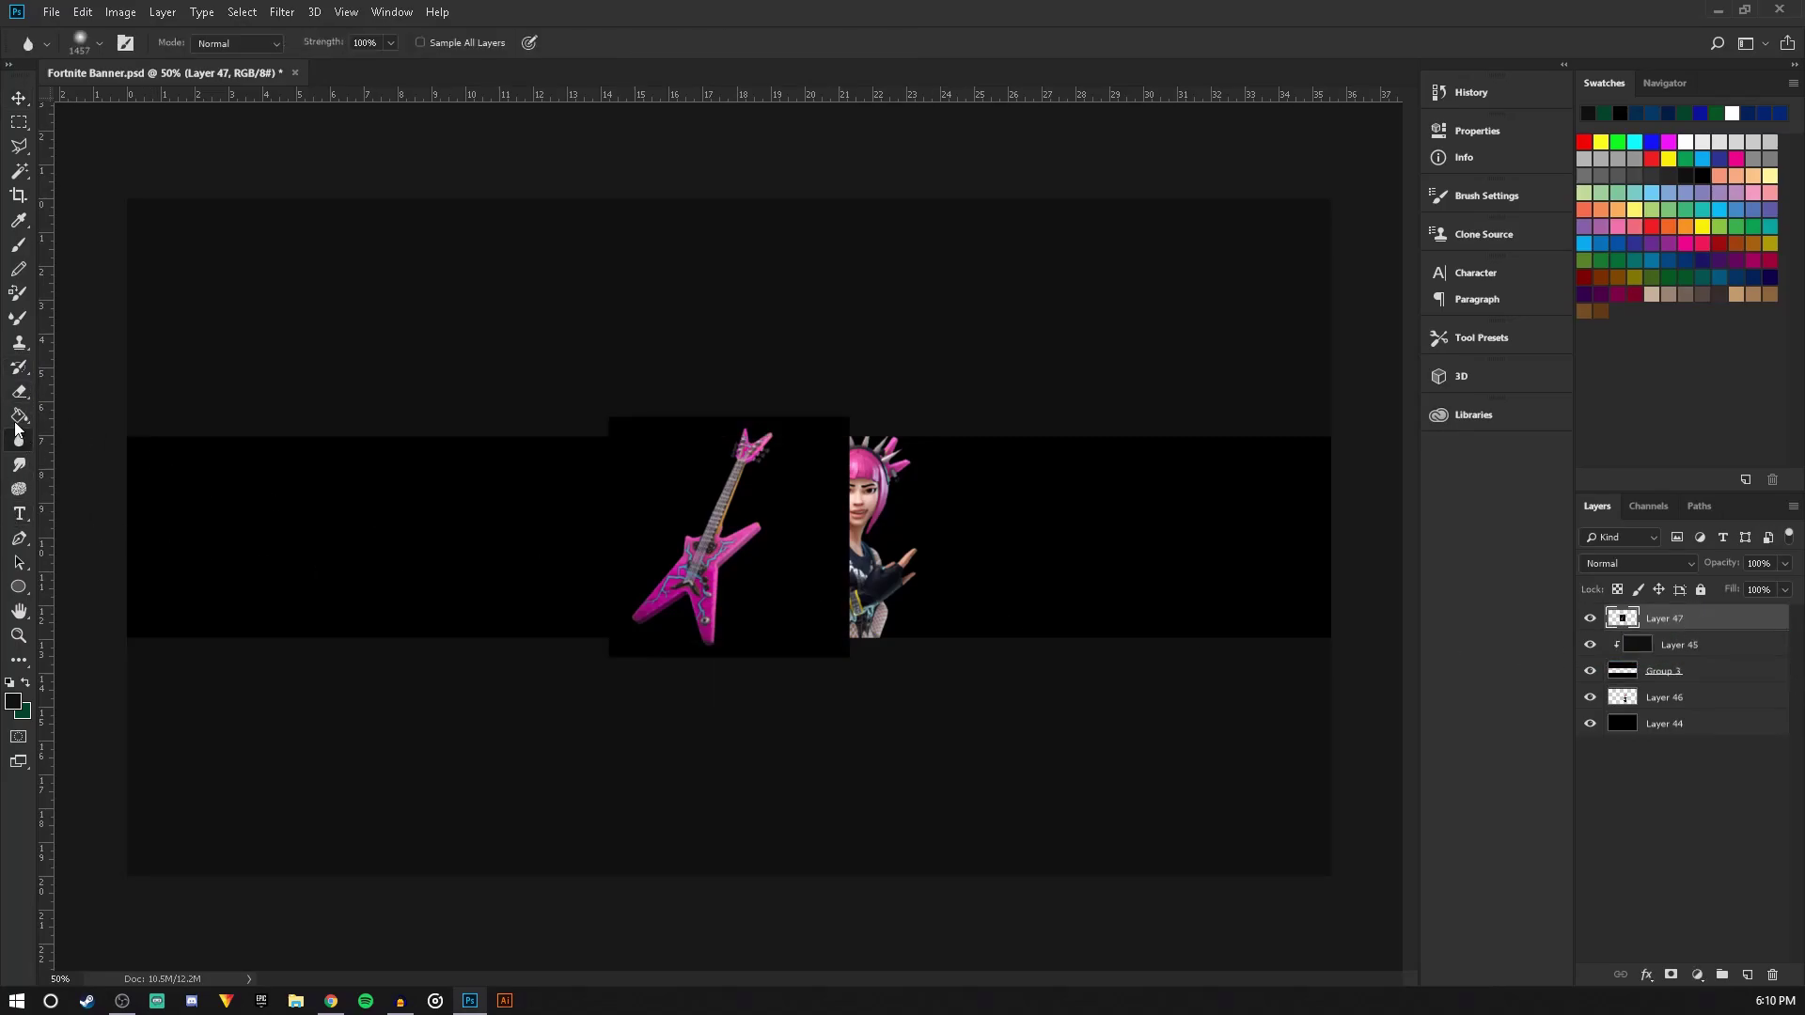
pyautogui.click(768, 572)
pyautogui.click(22, 99)
pyautogui.scroll(2, 712, 487)
pyautogui.moveTo(1663, 623); pyautogui.dragTo(1612, 703)
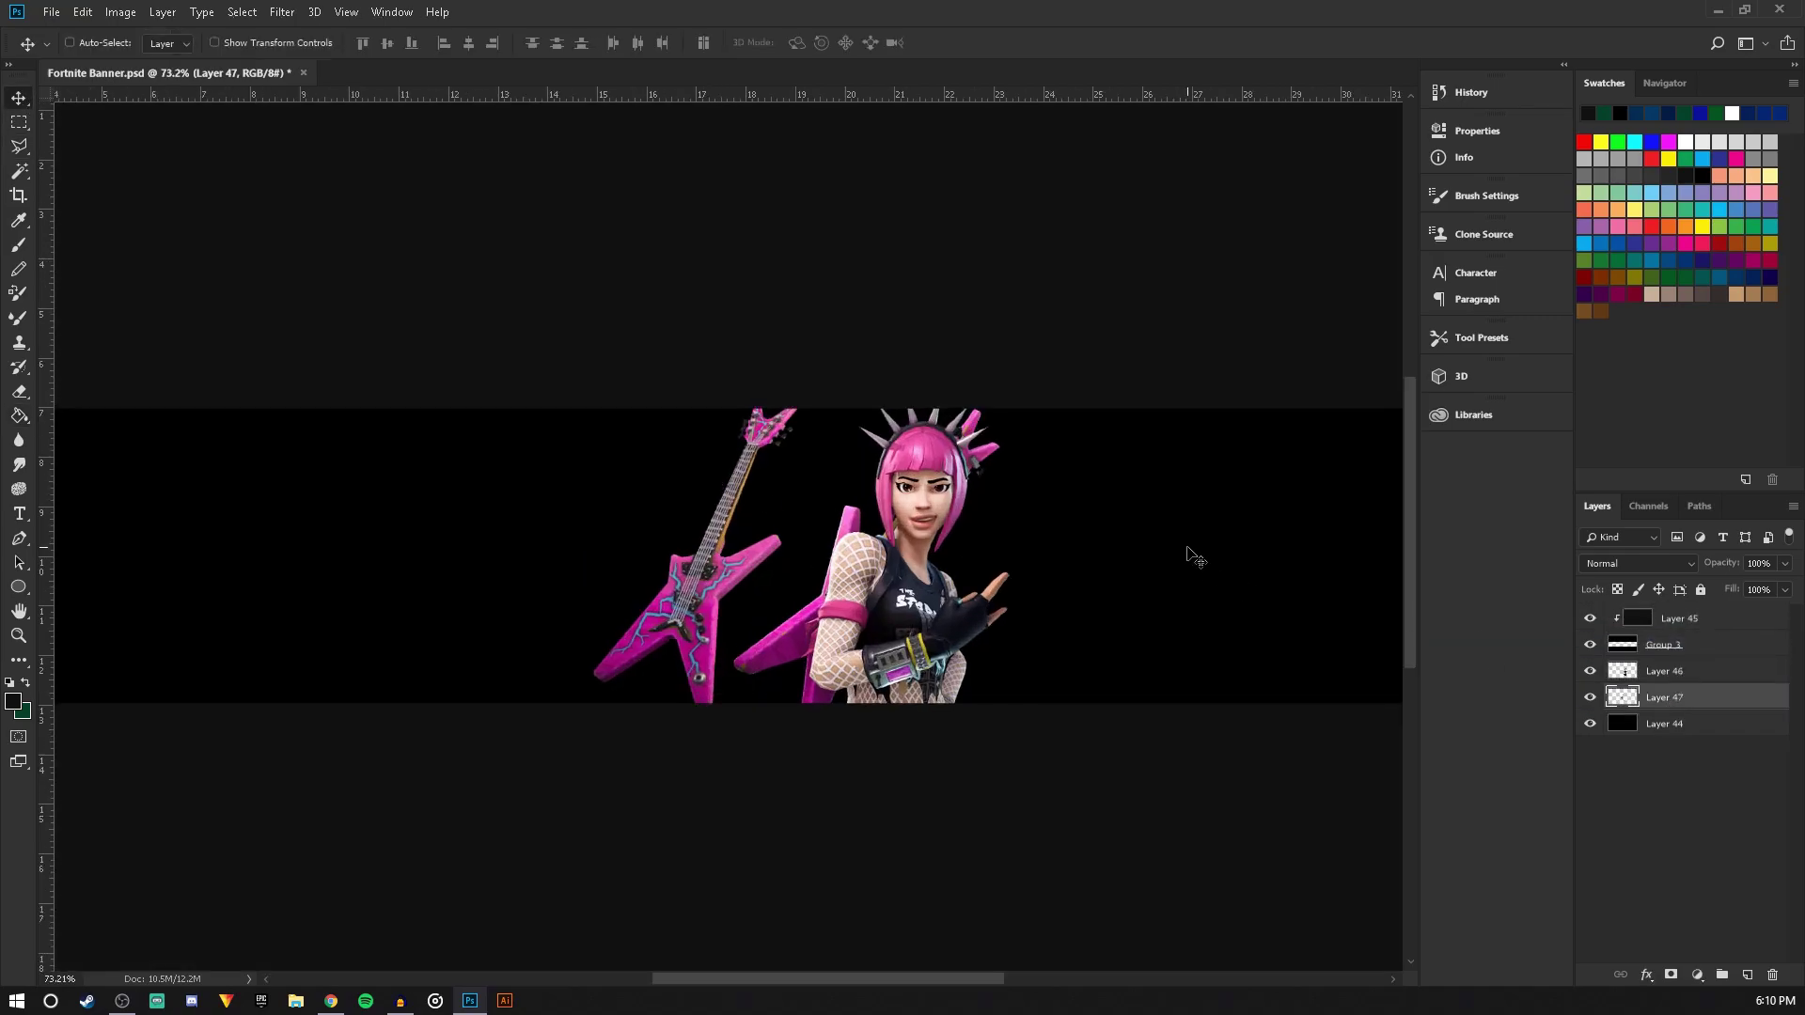
# Enlarge and rotate the guitar so it lies diagonally behind the character with its neck rising to the right, and save the document
pyautogui.hotkey('ctrl', 't')
pyautogui.moveTo(798, 397); pyautogui.dragTo(1201, 798)
pyautogui.moveTo(695, 375); pyautogui.dragTo(773, 487)
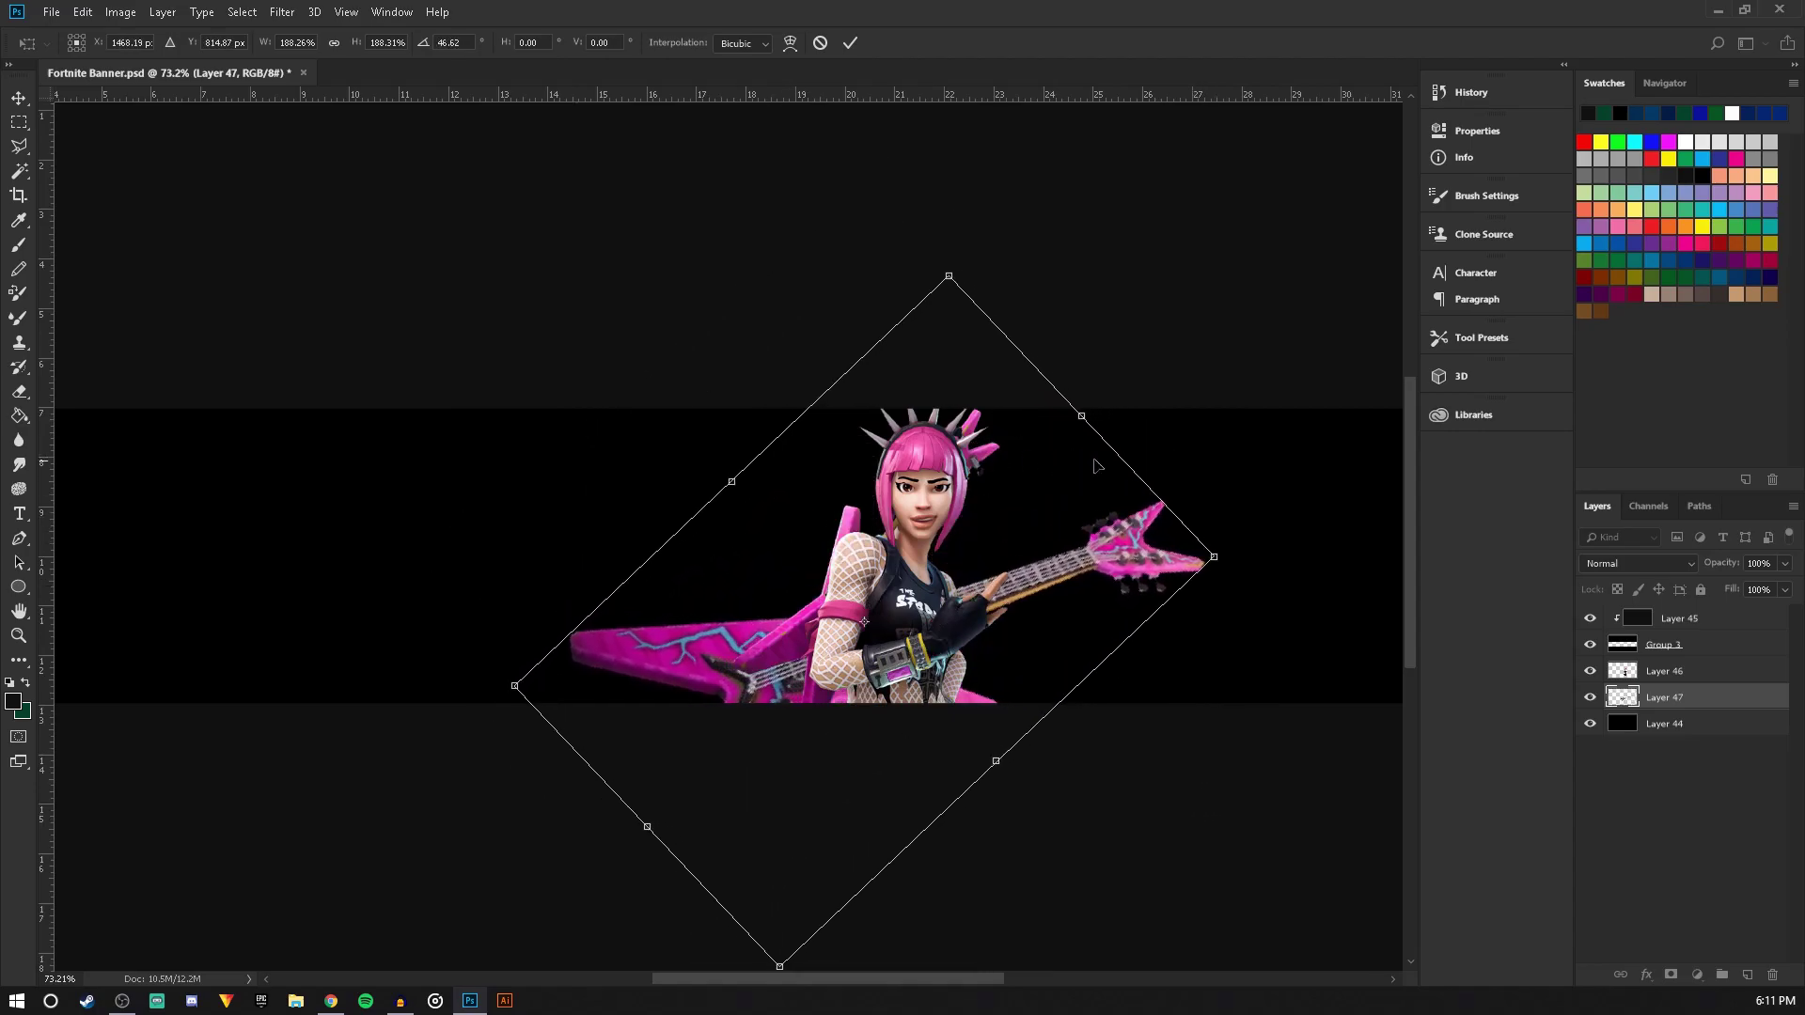
pyautogui.moveTo(1200, 553); pyautogui.dragTo(1074, 478)
pyautogui.moveTo(1219, 325); pyautogui.dragTo(1173, 247)
pyautogui.moveTo(1046, 523); pyautogui.dragTo(1059, 472)
pyautogui.click(22, 113)
pyautogui.click(824, 376)
pyautogui.press('v')
pyautogui.scroll(-5, 833, 412)
pyautogui.scroll(3, 833, 415)
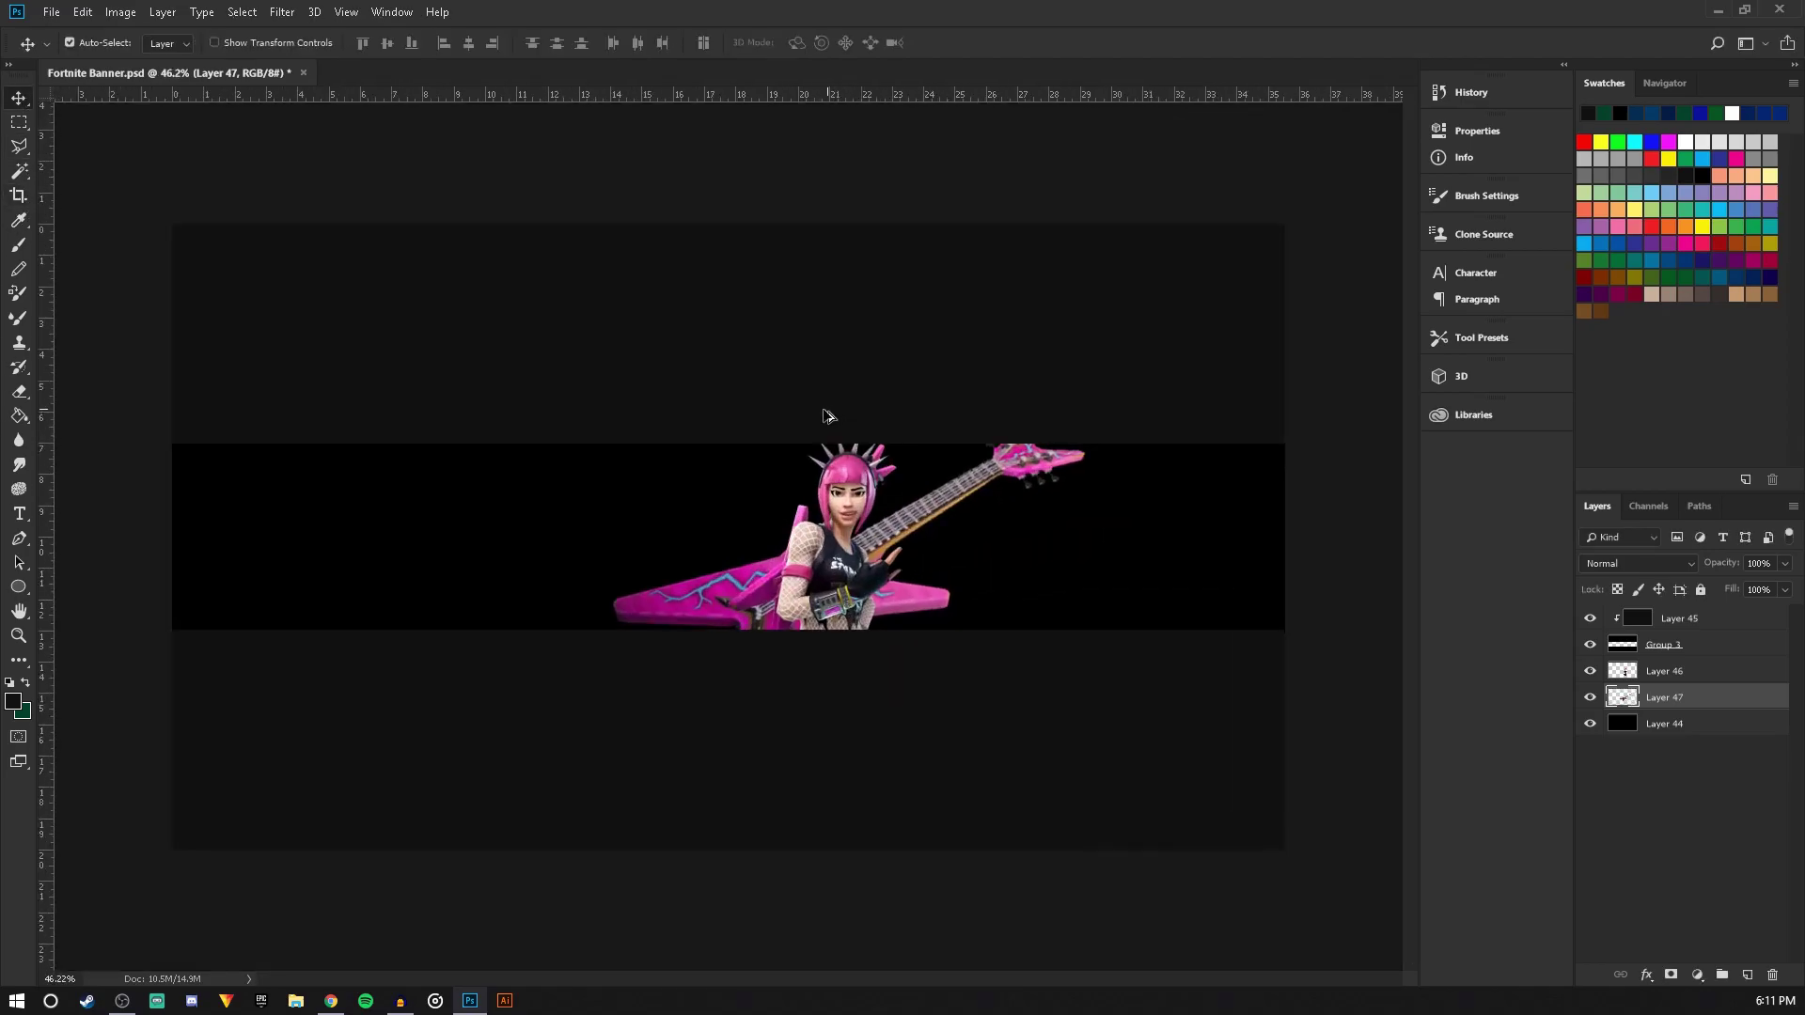
pyautogui.click(57, 14)
pyautogui.click(113, 214)
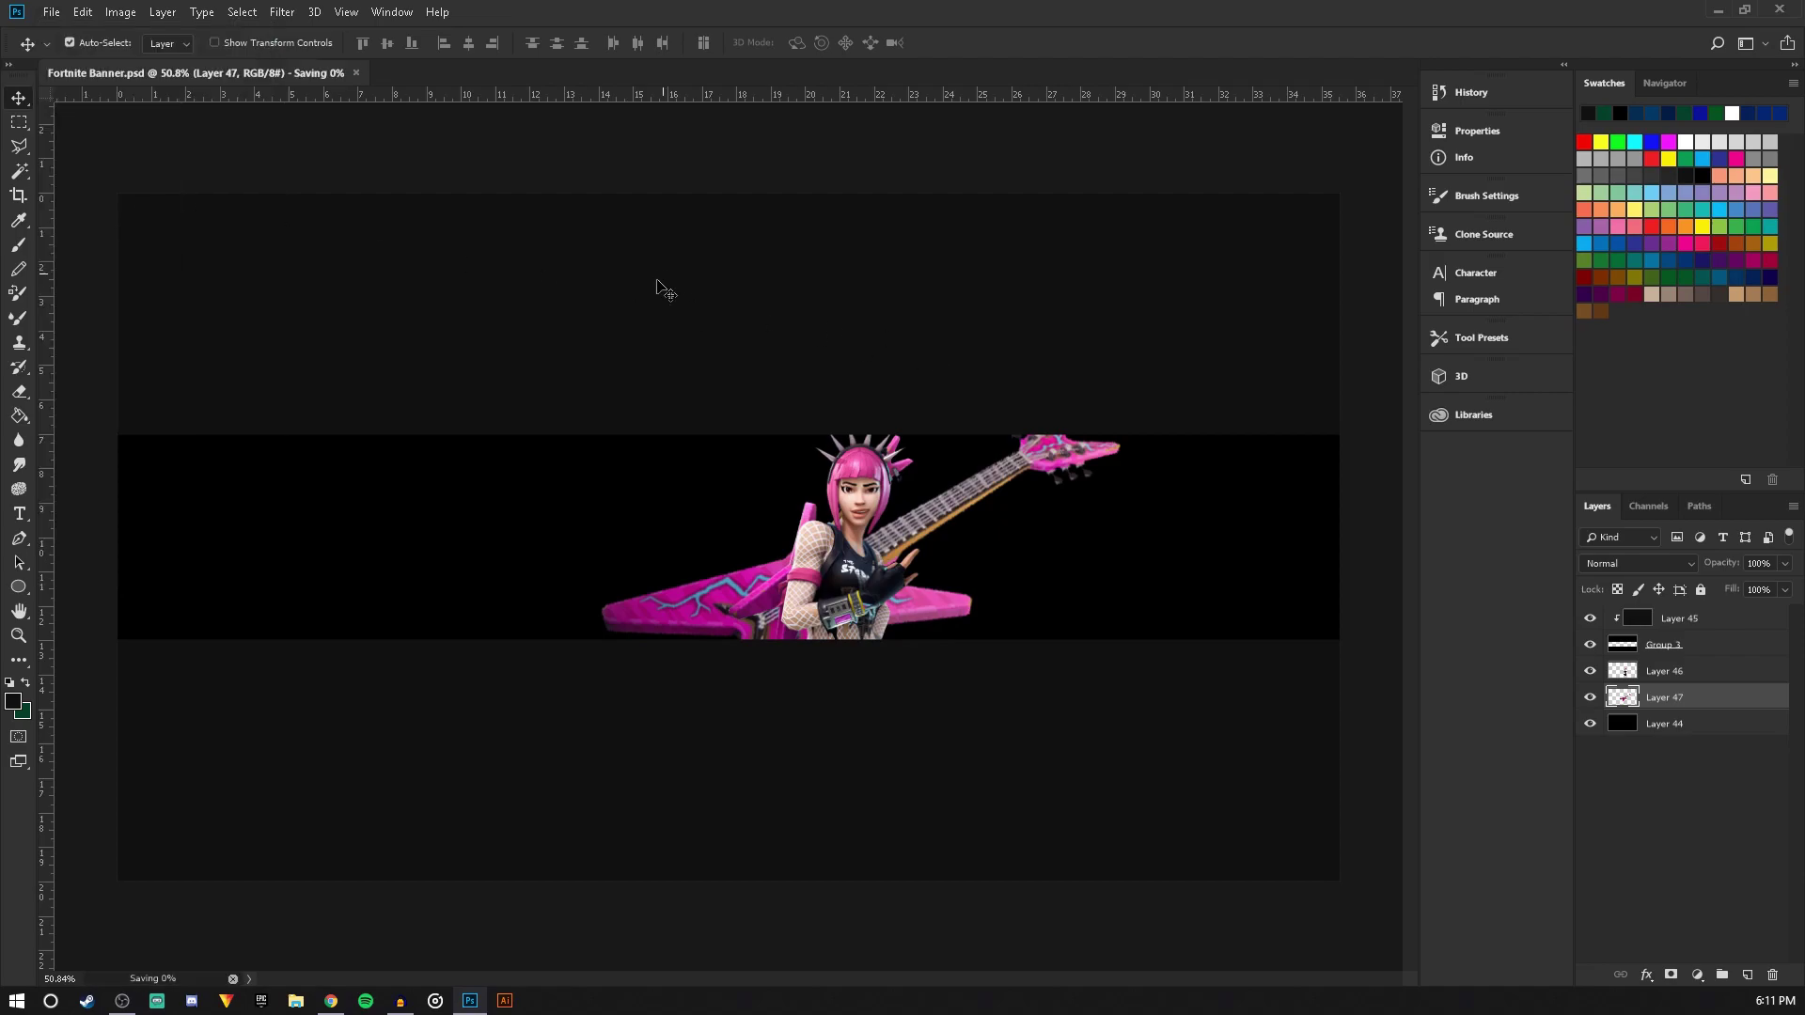
# Add a new layer above Layer 46 and create the COCOGOOSE text "NAME" on the black strip beside the character
pyautogui.click(19, 515)
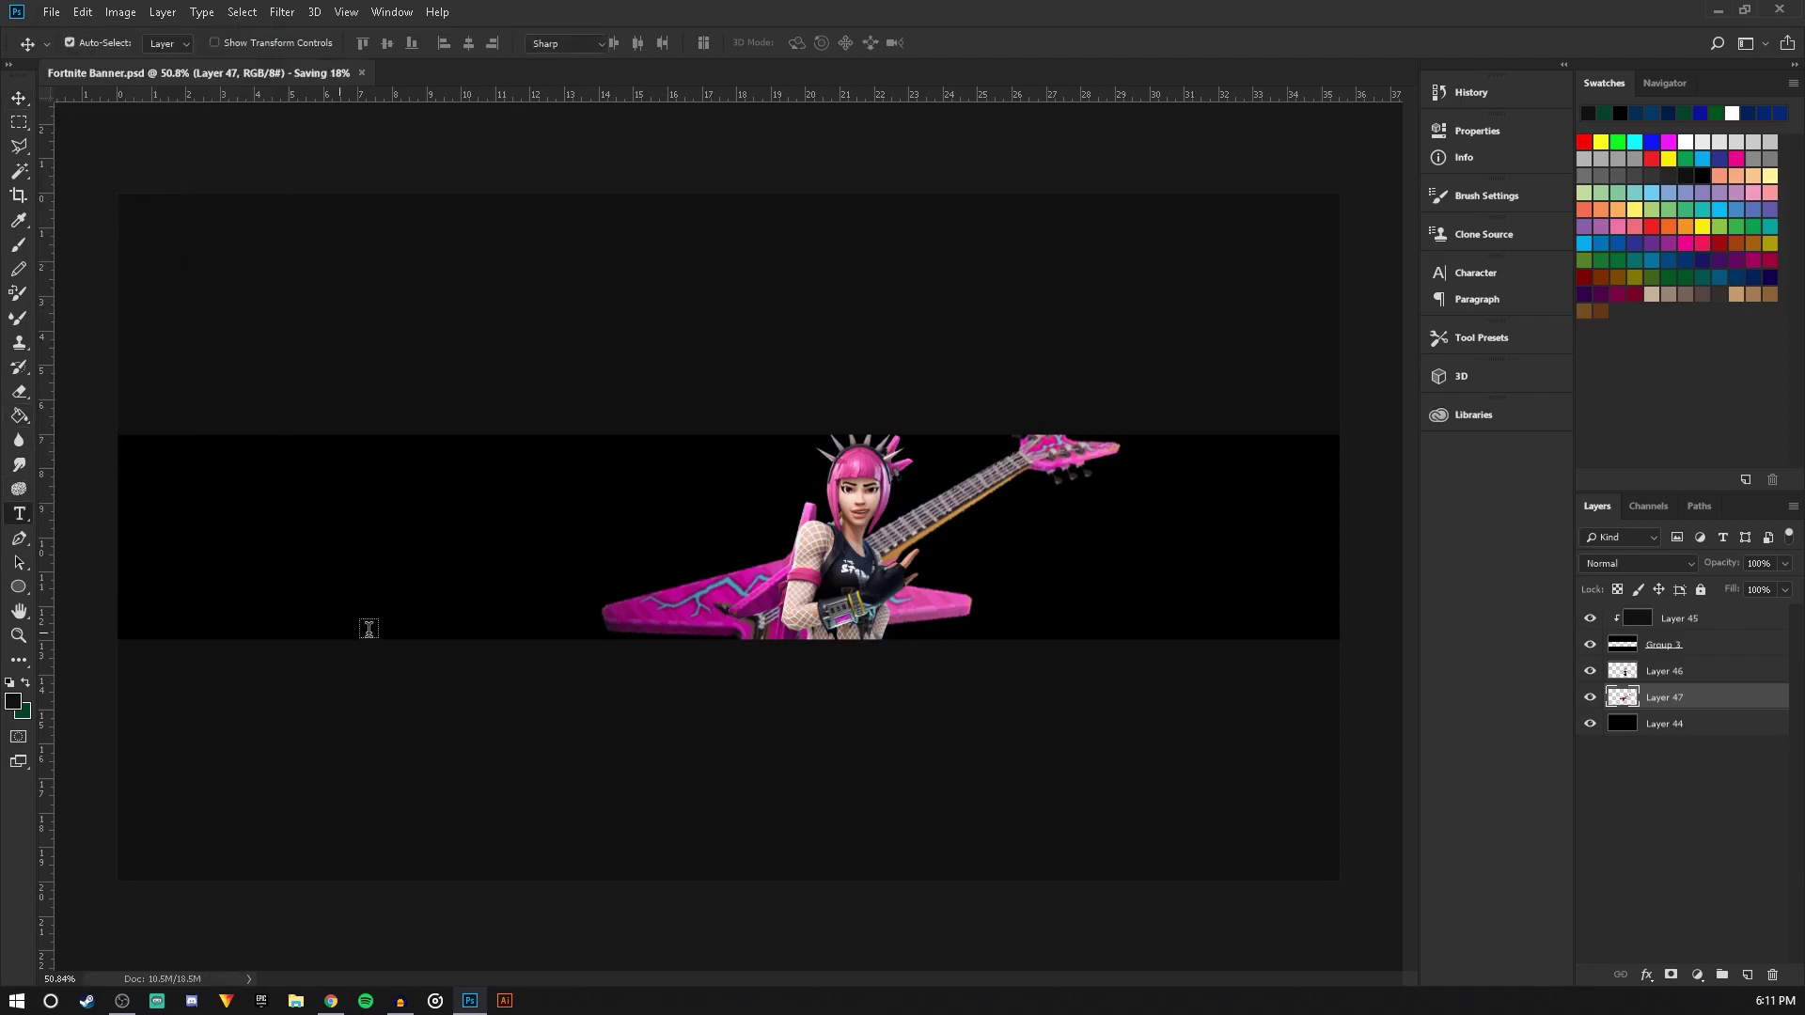
pyautogui.click(1679, 648)
pyautogui.click(1679, 670)
pyautogui.click(1747, 975)
pyautogui.click(568, 545)
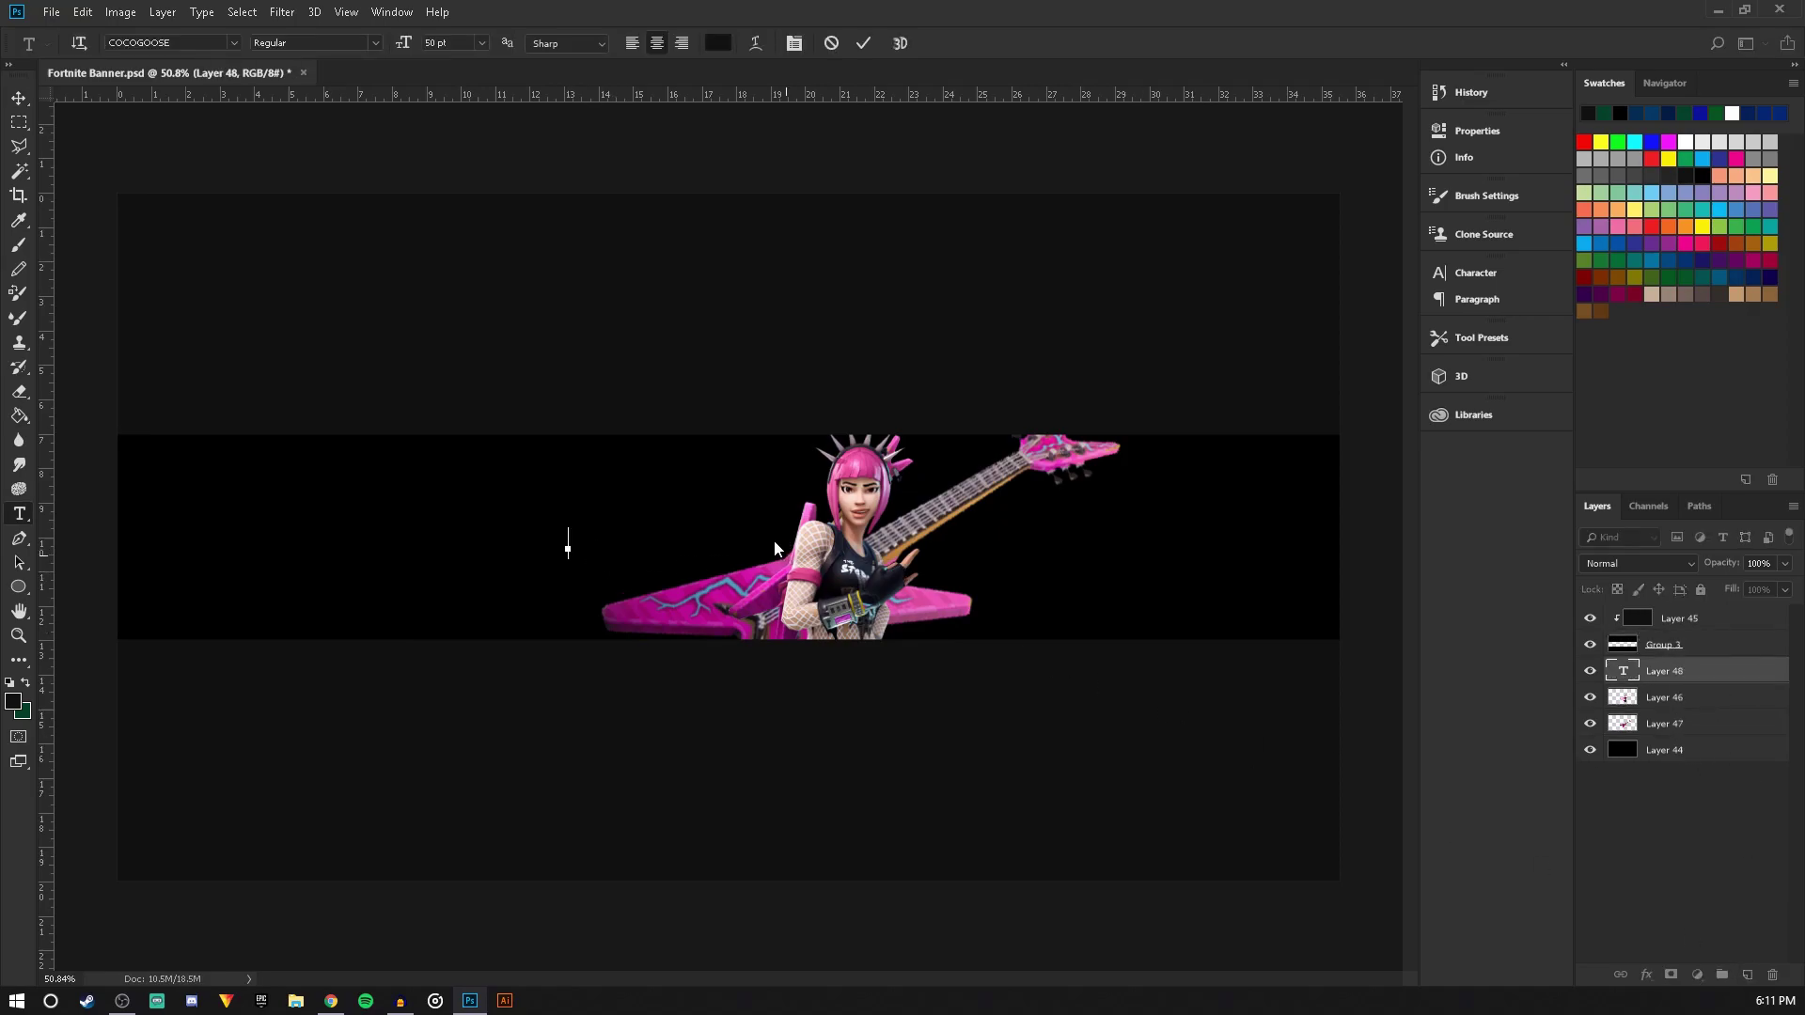
pyautogui.write('NAME')
# Recolor the NAME text pink (e24aa1) by sampling the character's hair
pyautogui.doubleClick(574, 533)
pyautogui.click(717, 42)
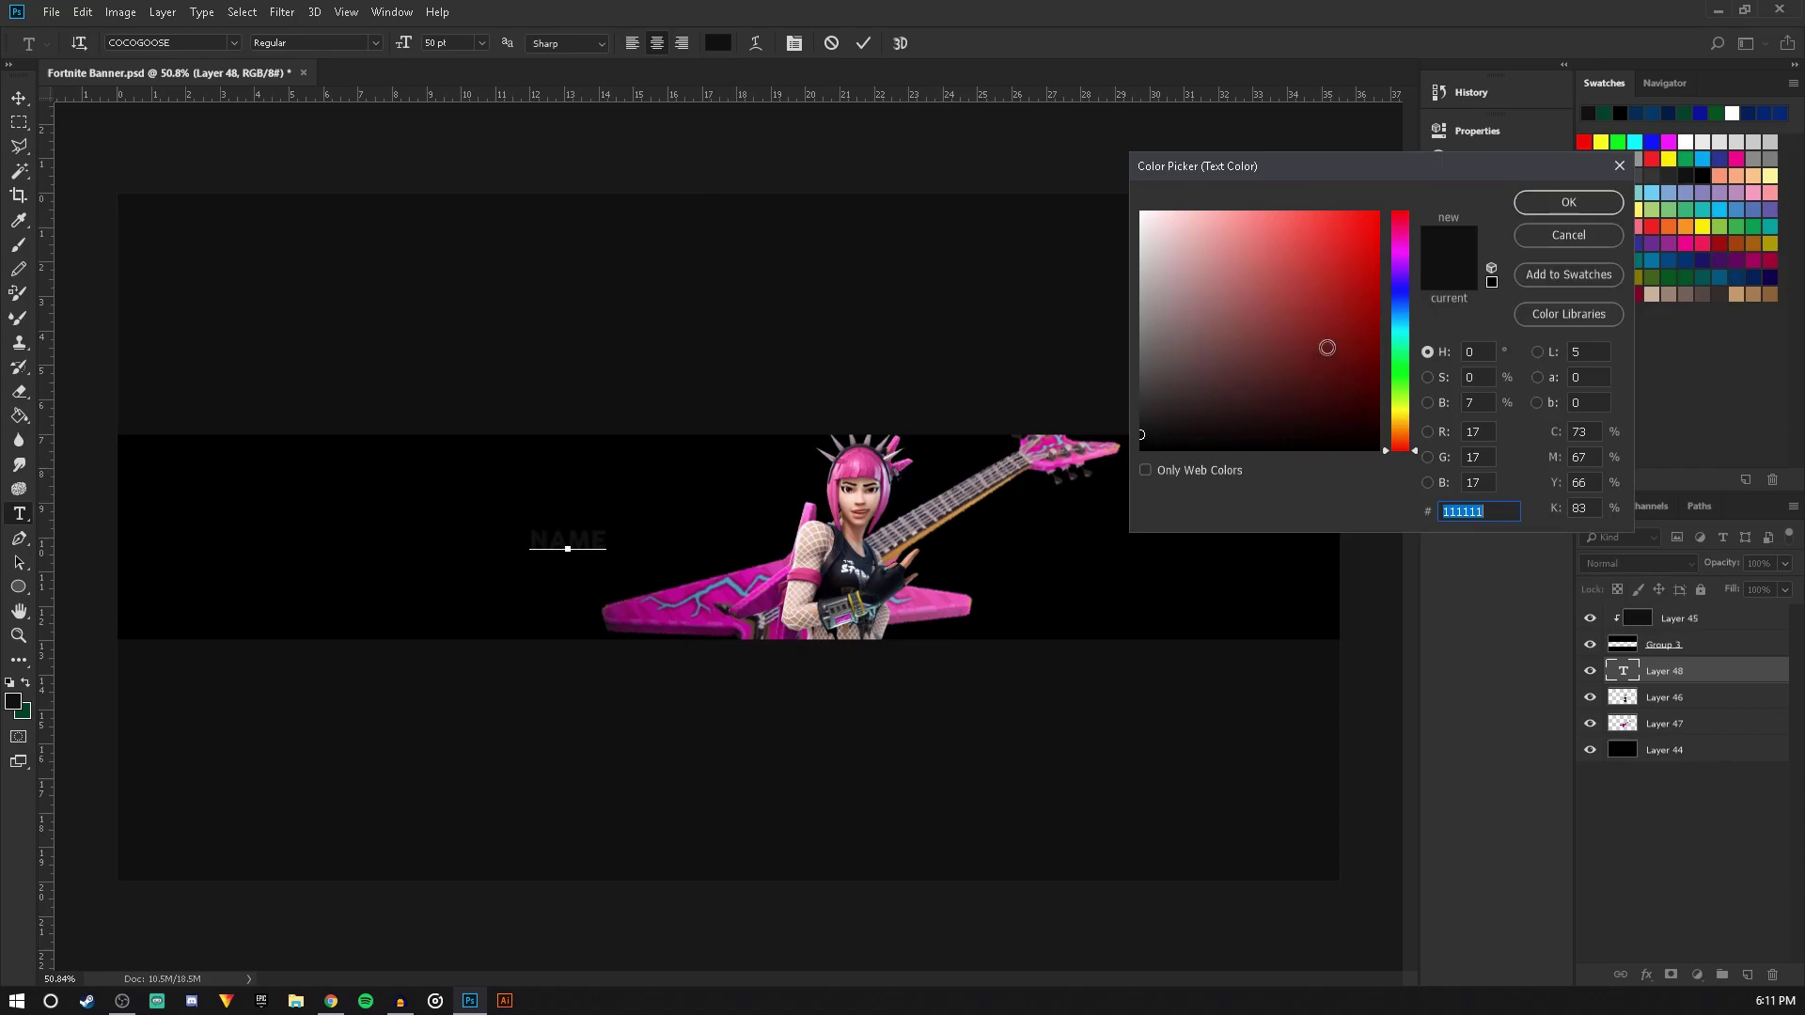
pyautogui.click(865, 468)
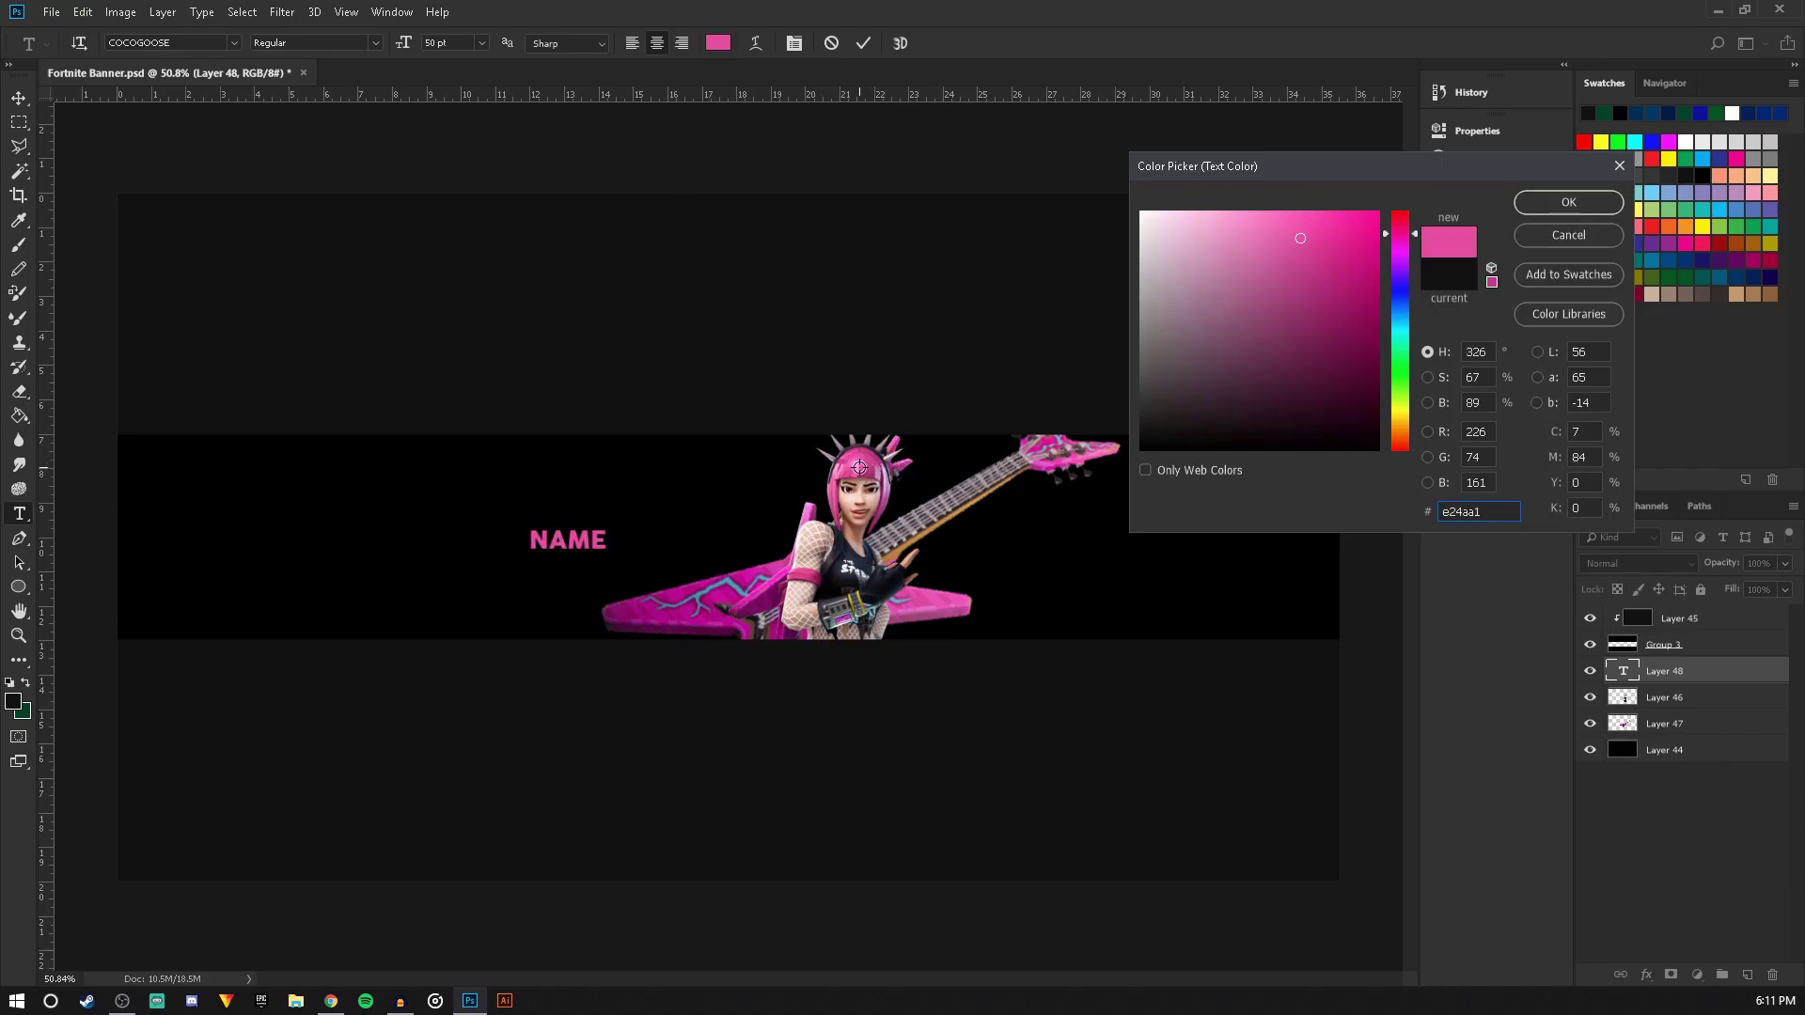
pyautogui.click(1537, 205)
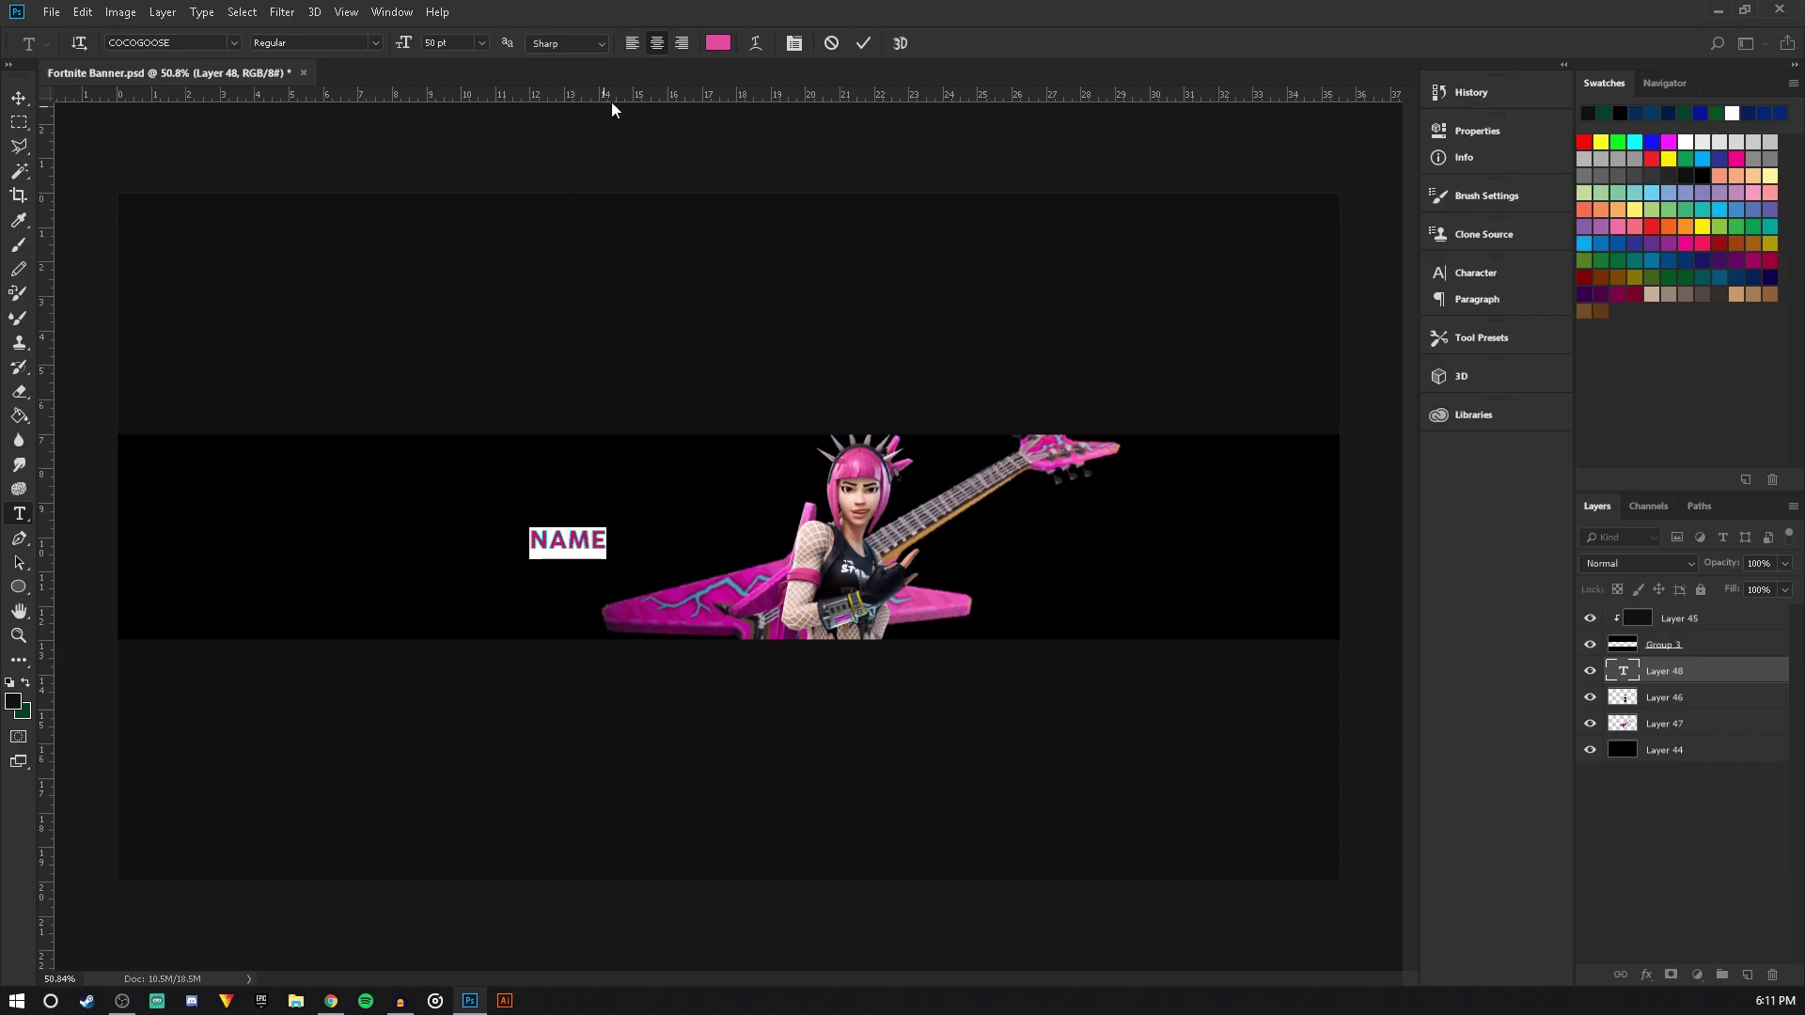
# Enlarge the NAME text to 200 pt and move it closer to the character
pyautogui.click(482, 42)
pyautogui.click(484, 292)
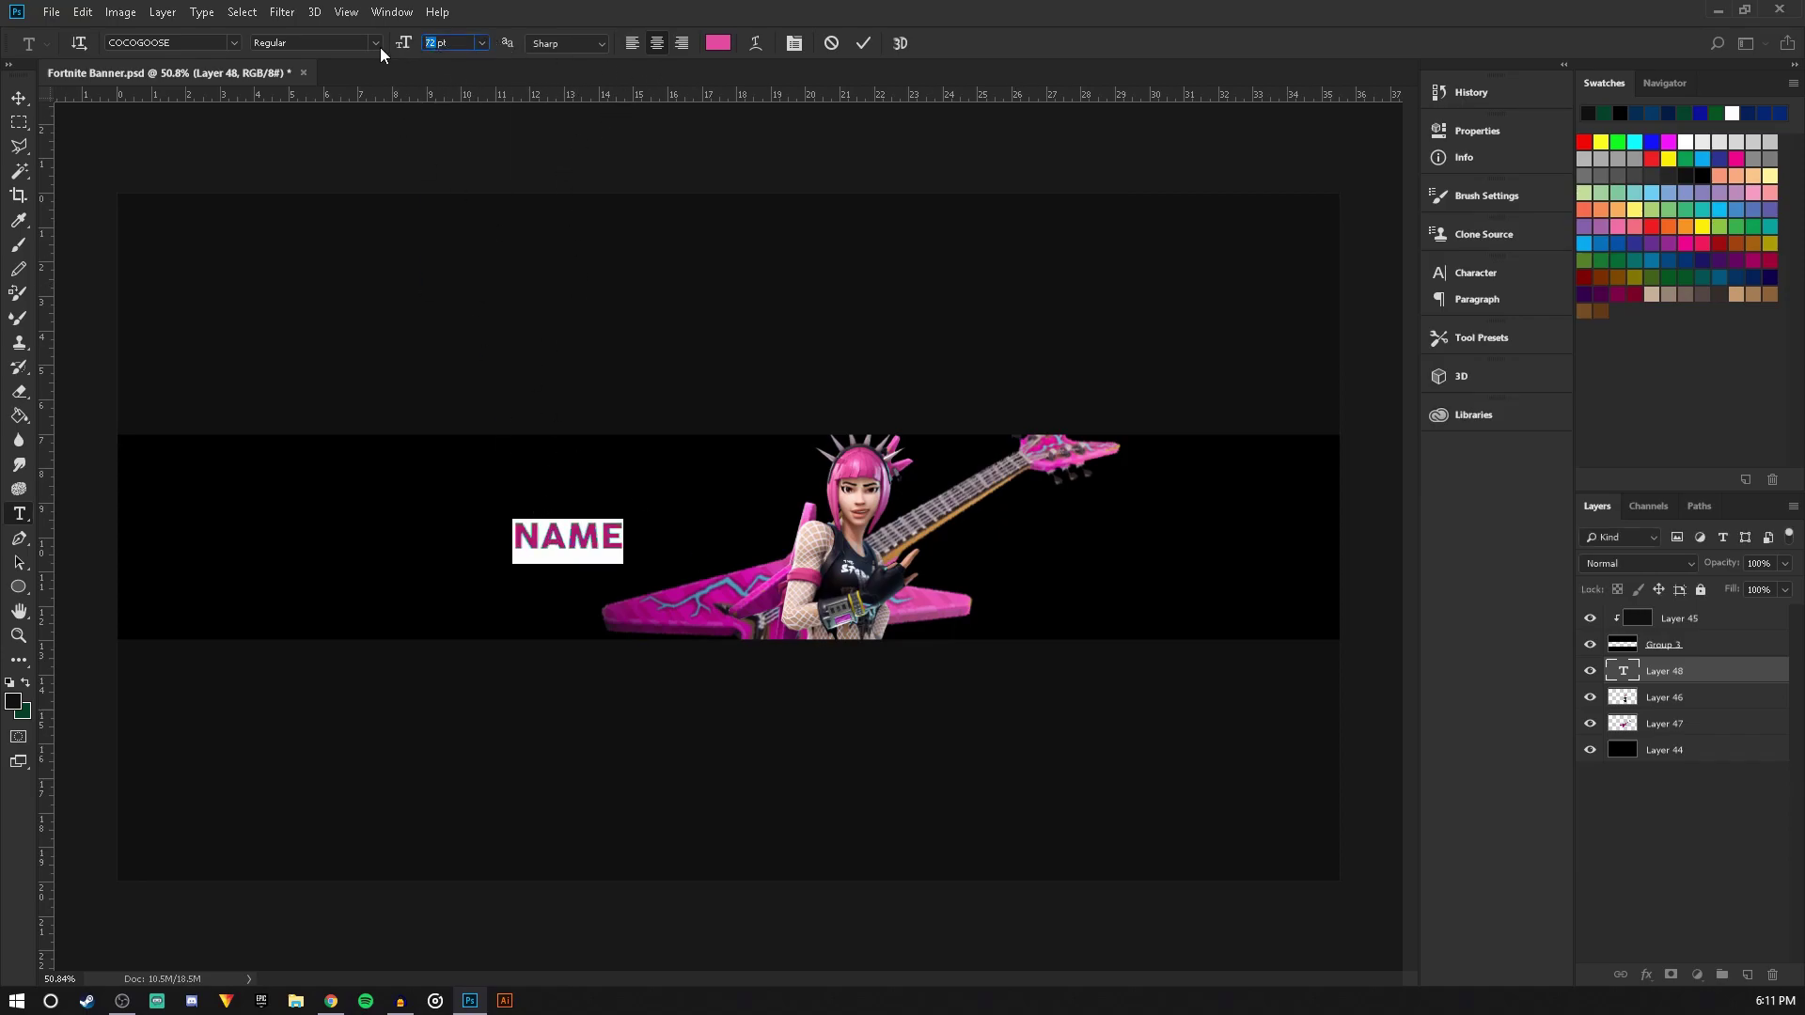
pyautogui.write('100')
pyautogui.press('Return')
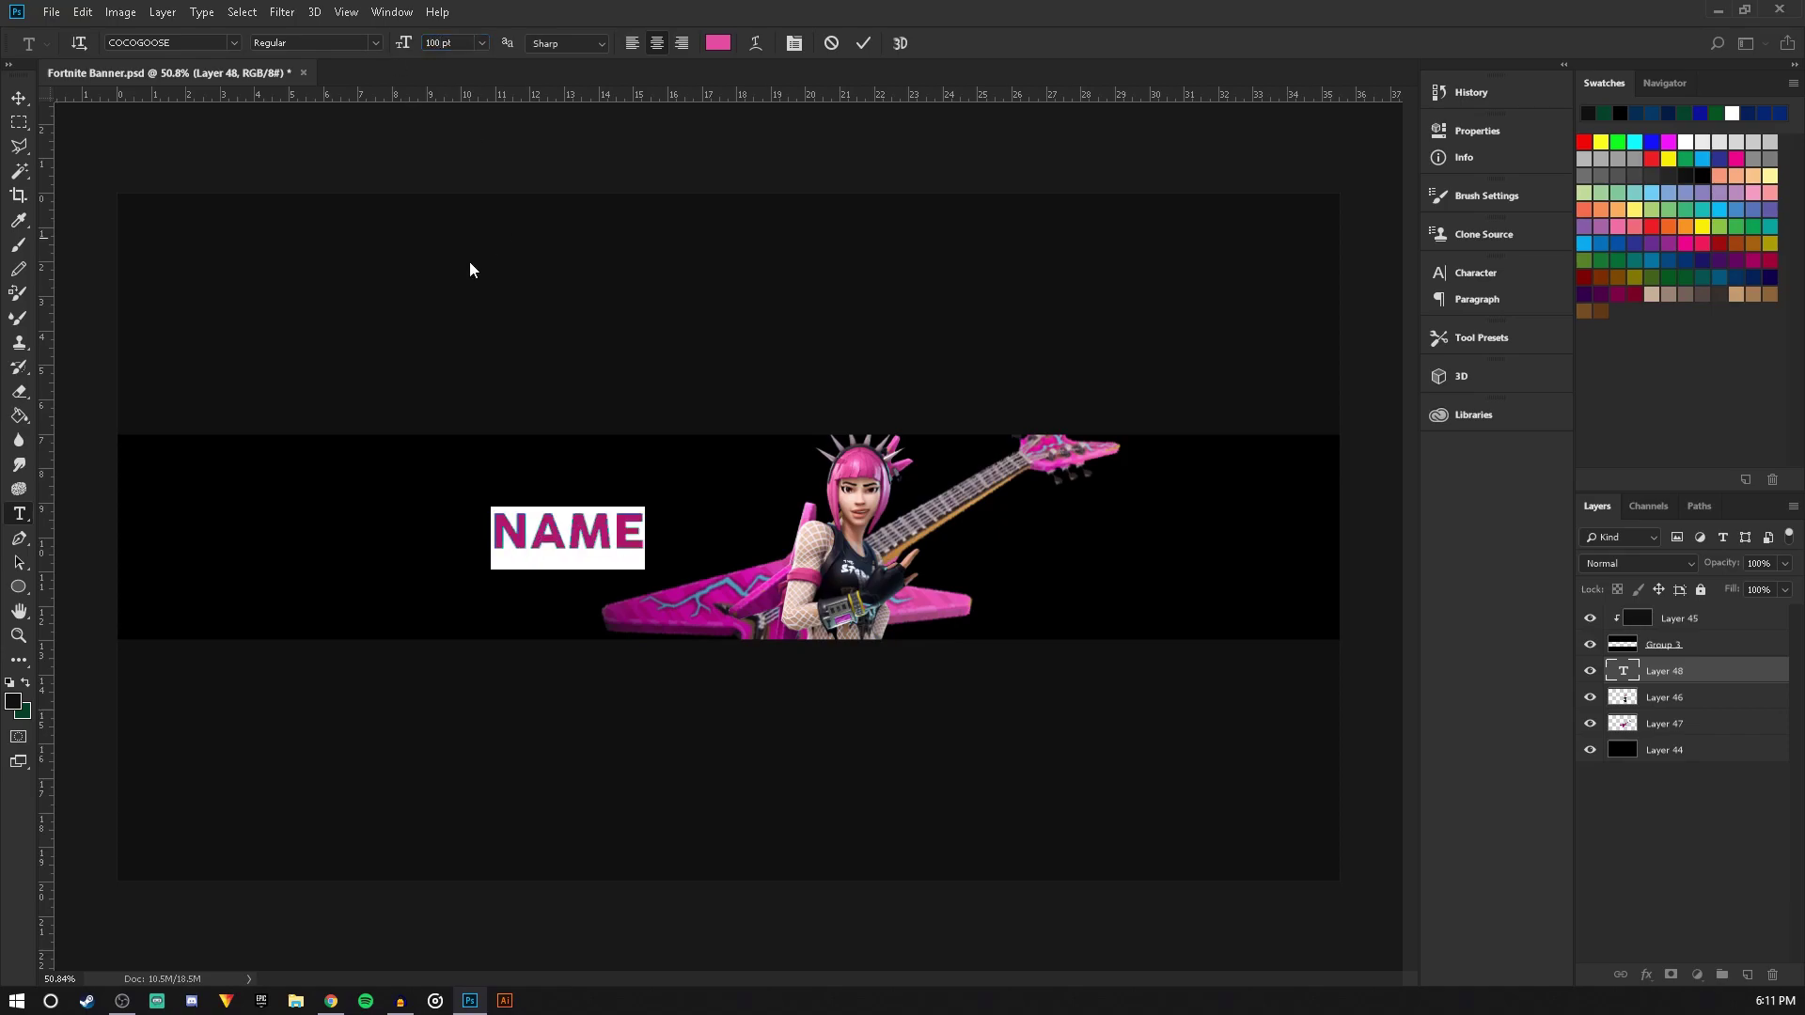
pyautogui.moveTo(675, 581); pyautogui.dragTo(779, 581)
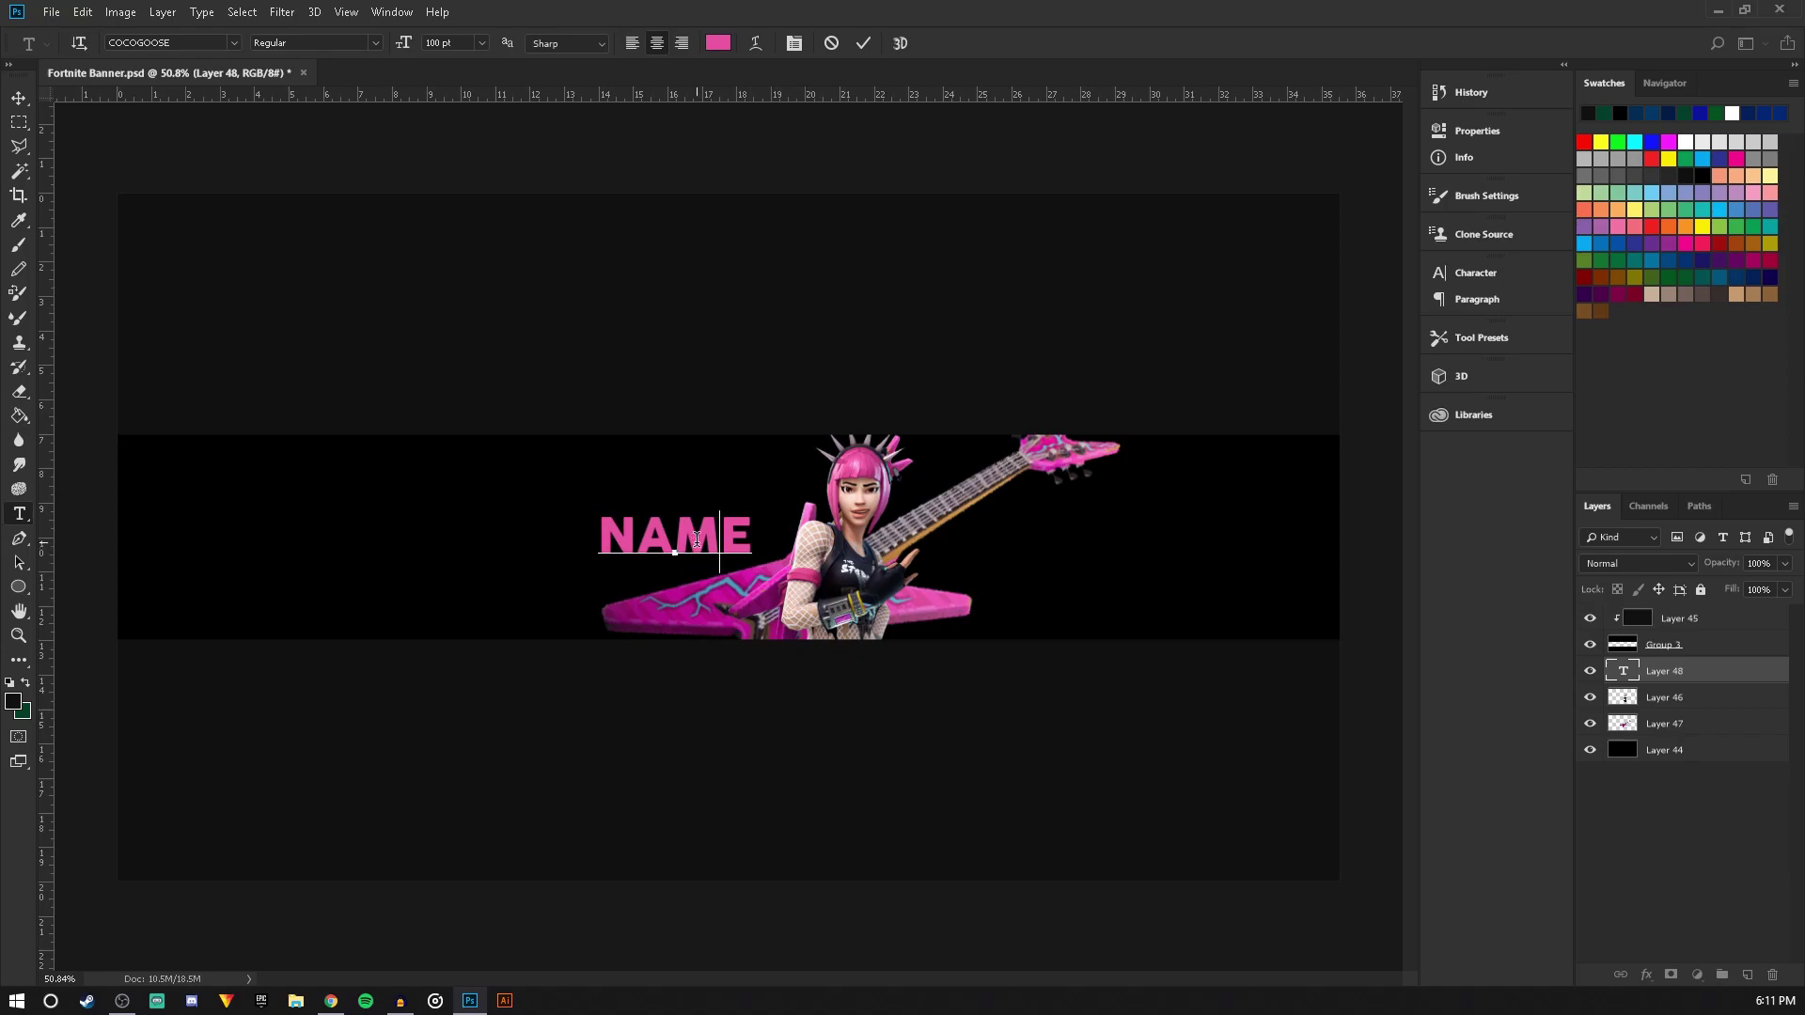
pyautogui.doubleClick(697, 540)
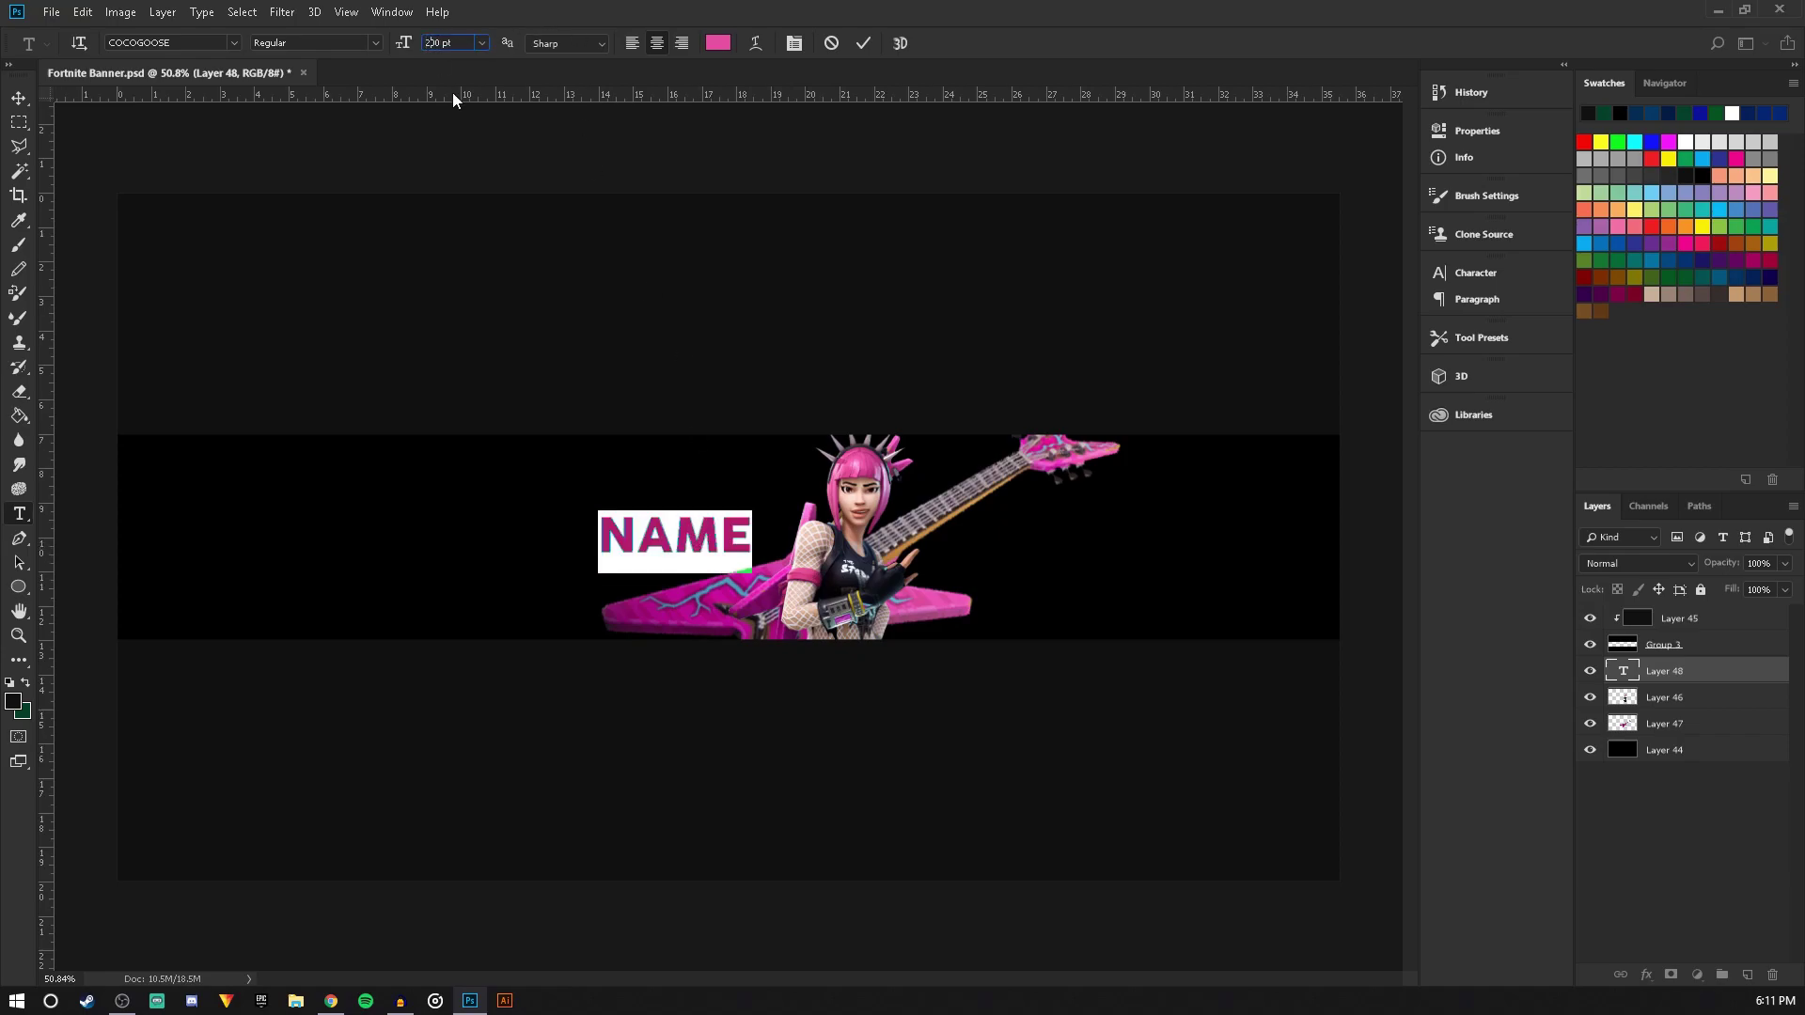
pyautogui.press('Return')
pyautogui.click(751, 505)
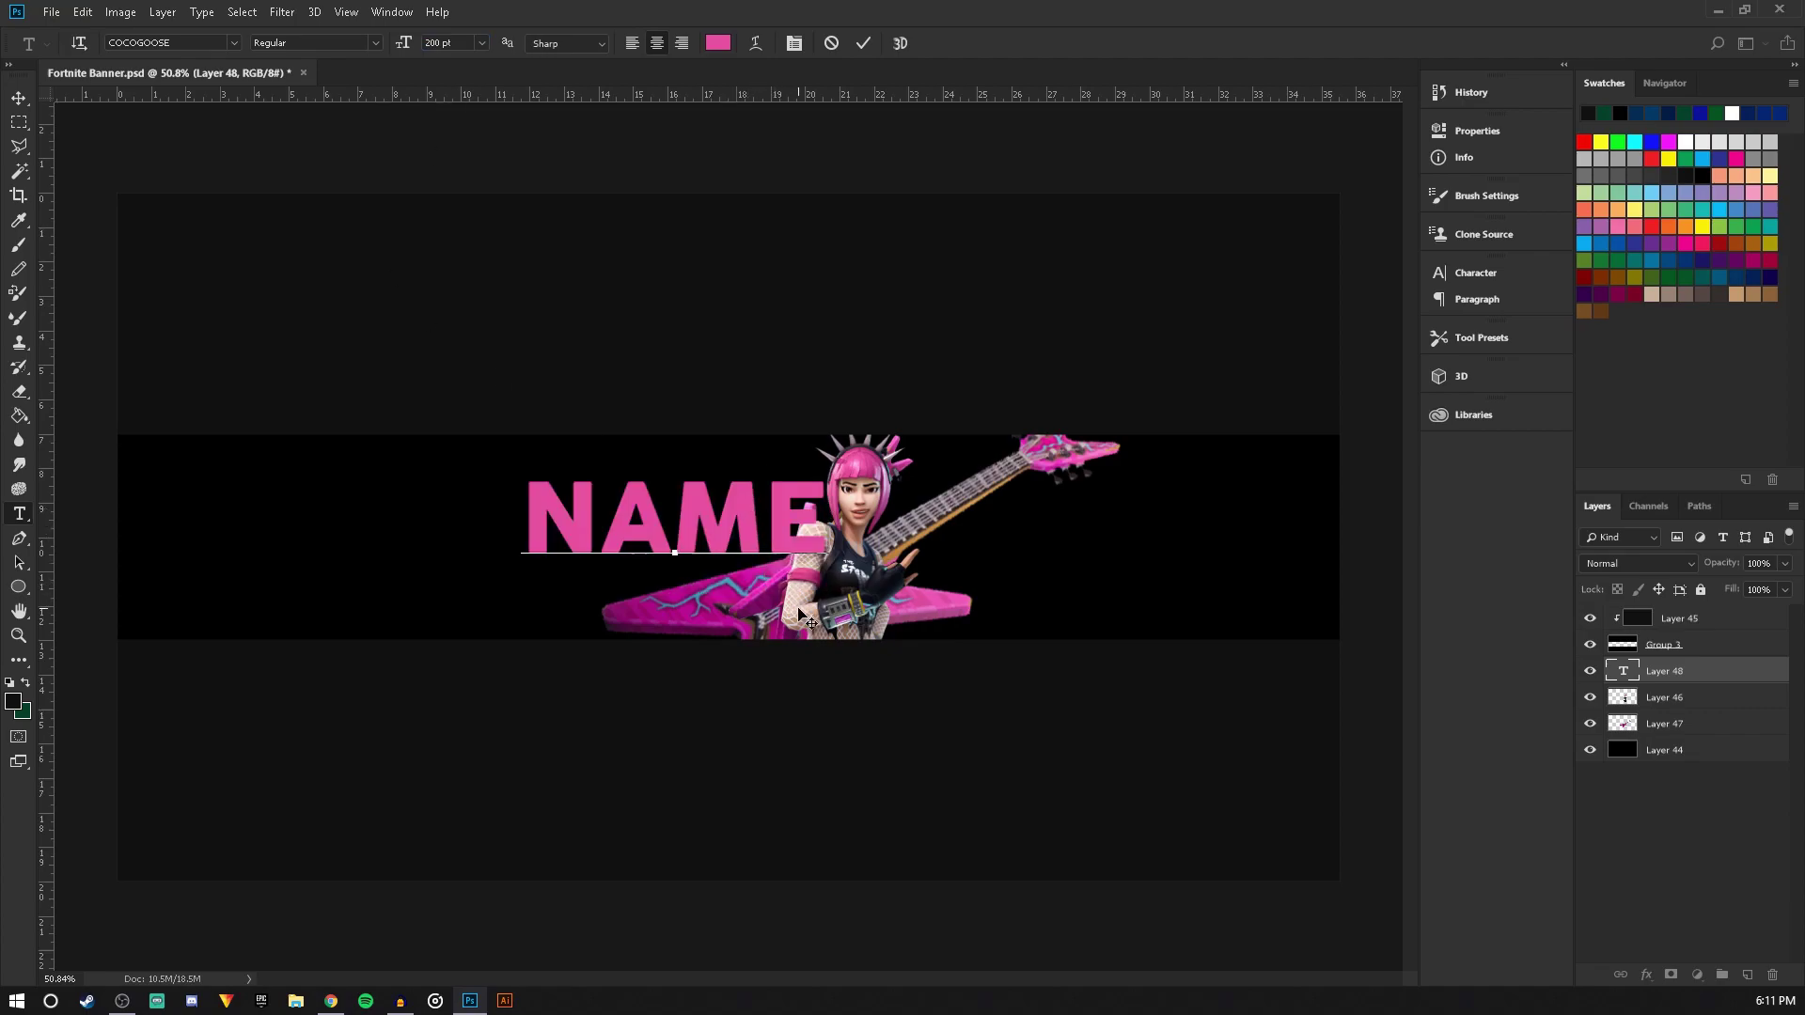
# Select the full black banner strip, center the NAME text in it horizontally and vertically, and deselect
pyautogui.click(25, 125)
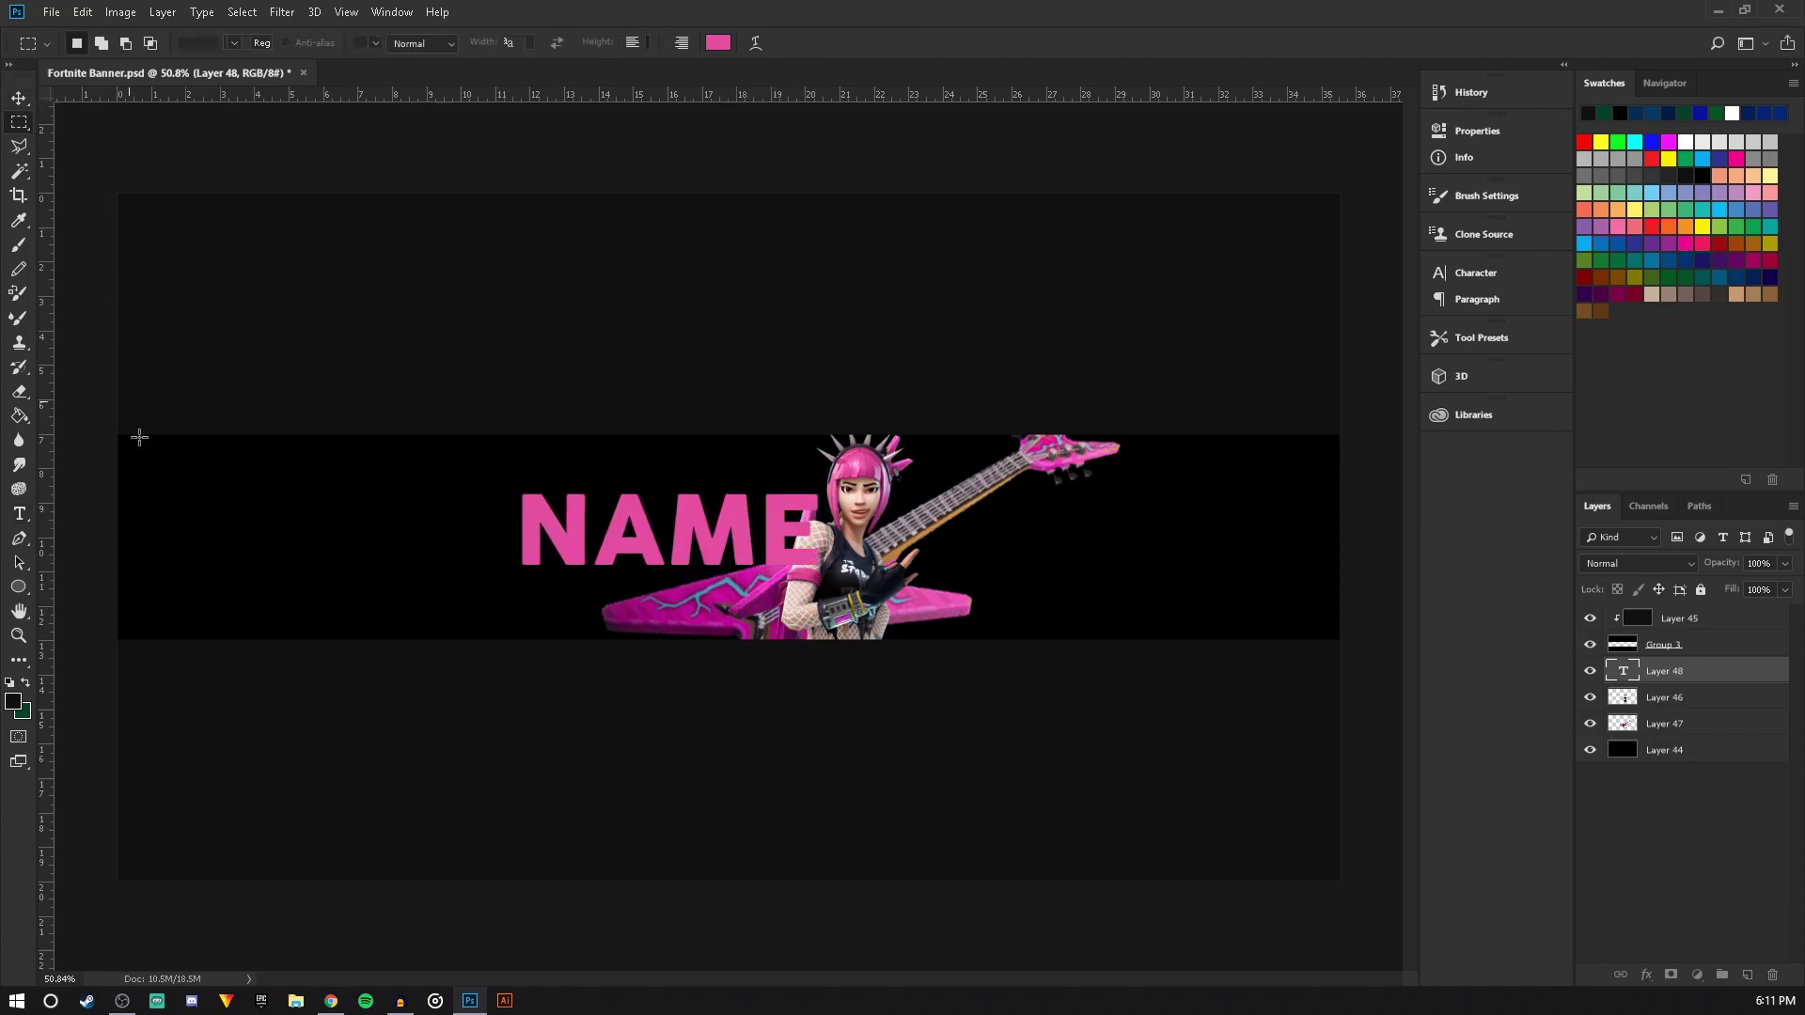
pyautogui.moveTo(110, 436); pyautogui.dragTo(1376, 640)
pyautogui.click(1225, 649)
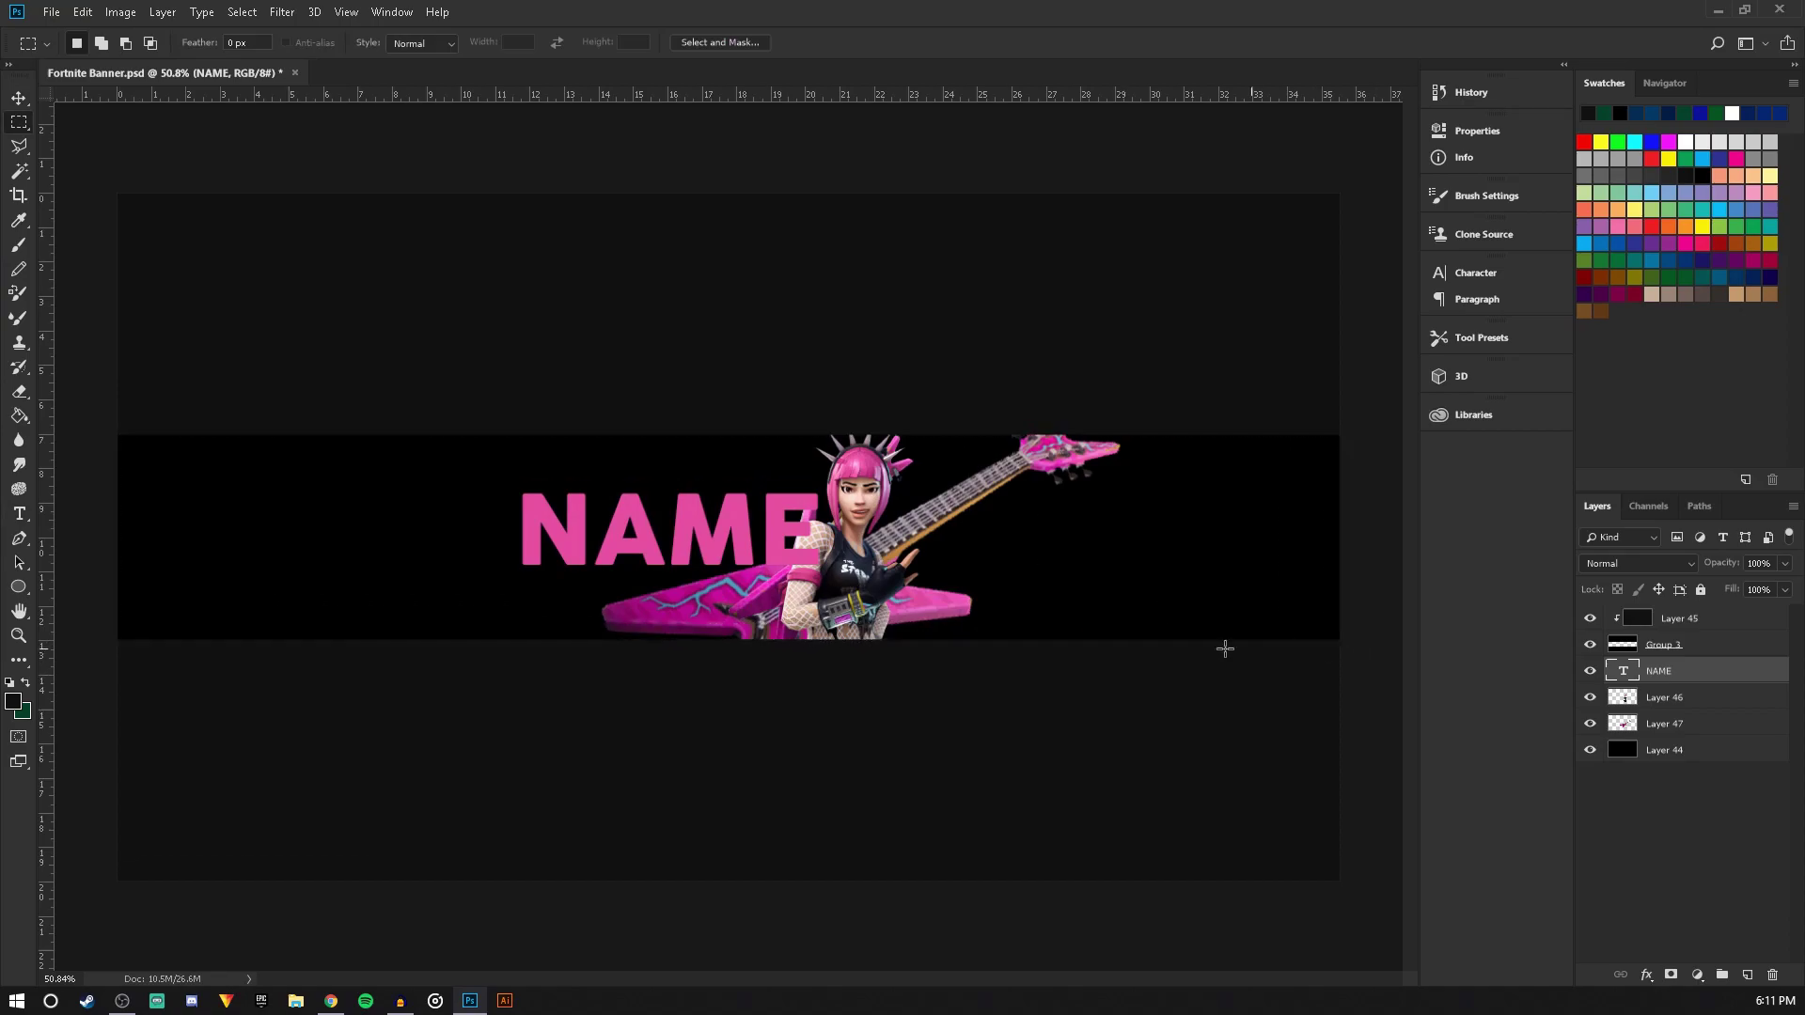
pyautogui.click(19, 98)
pyautogui.click(468, 43)
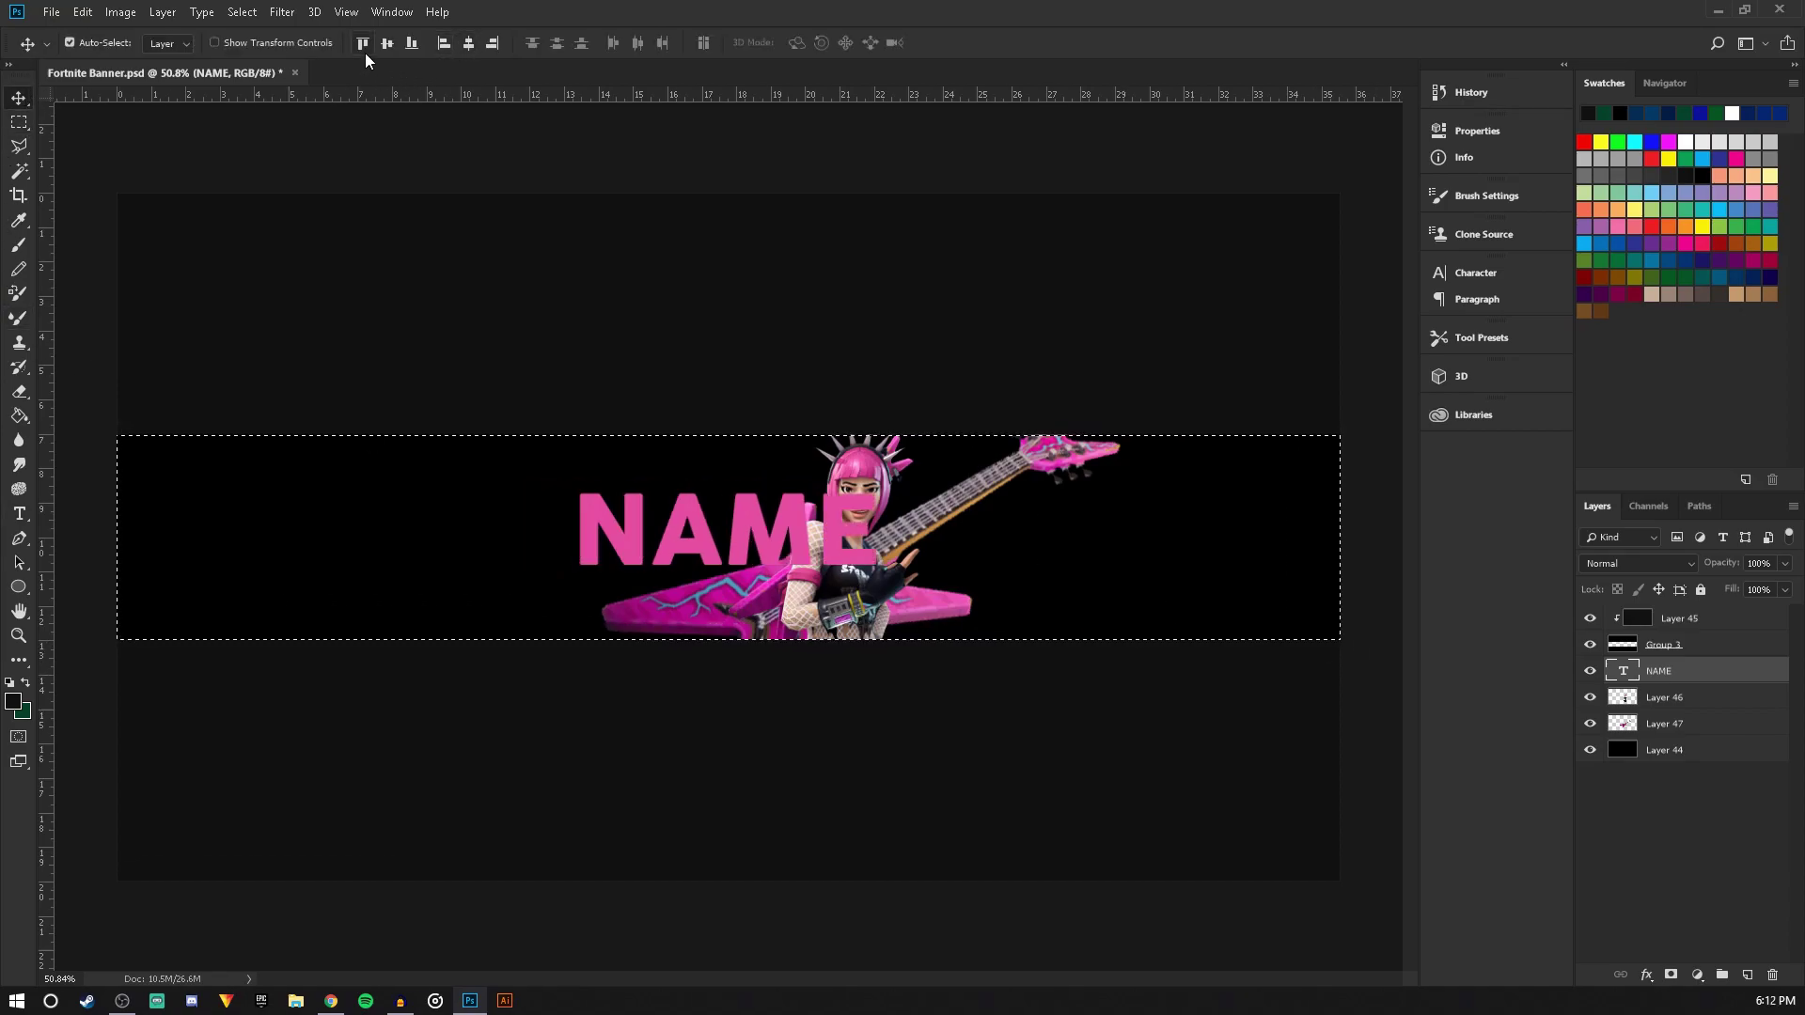
pyautogui.click(386, 43)
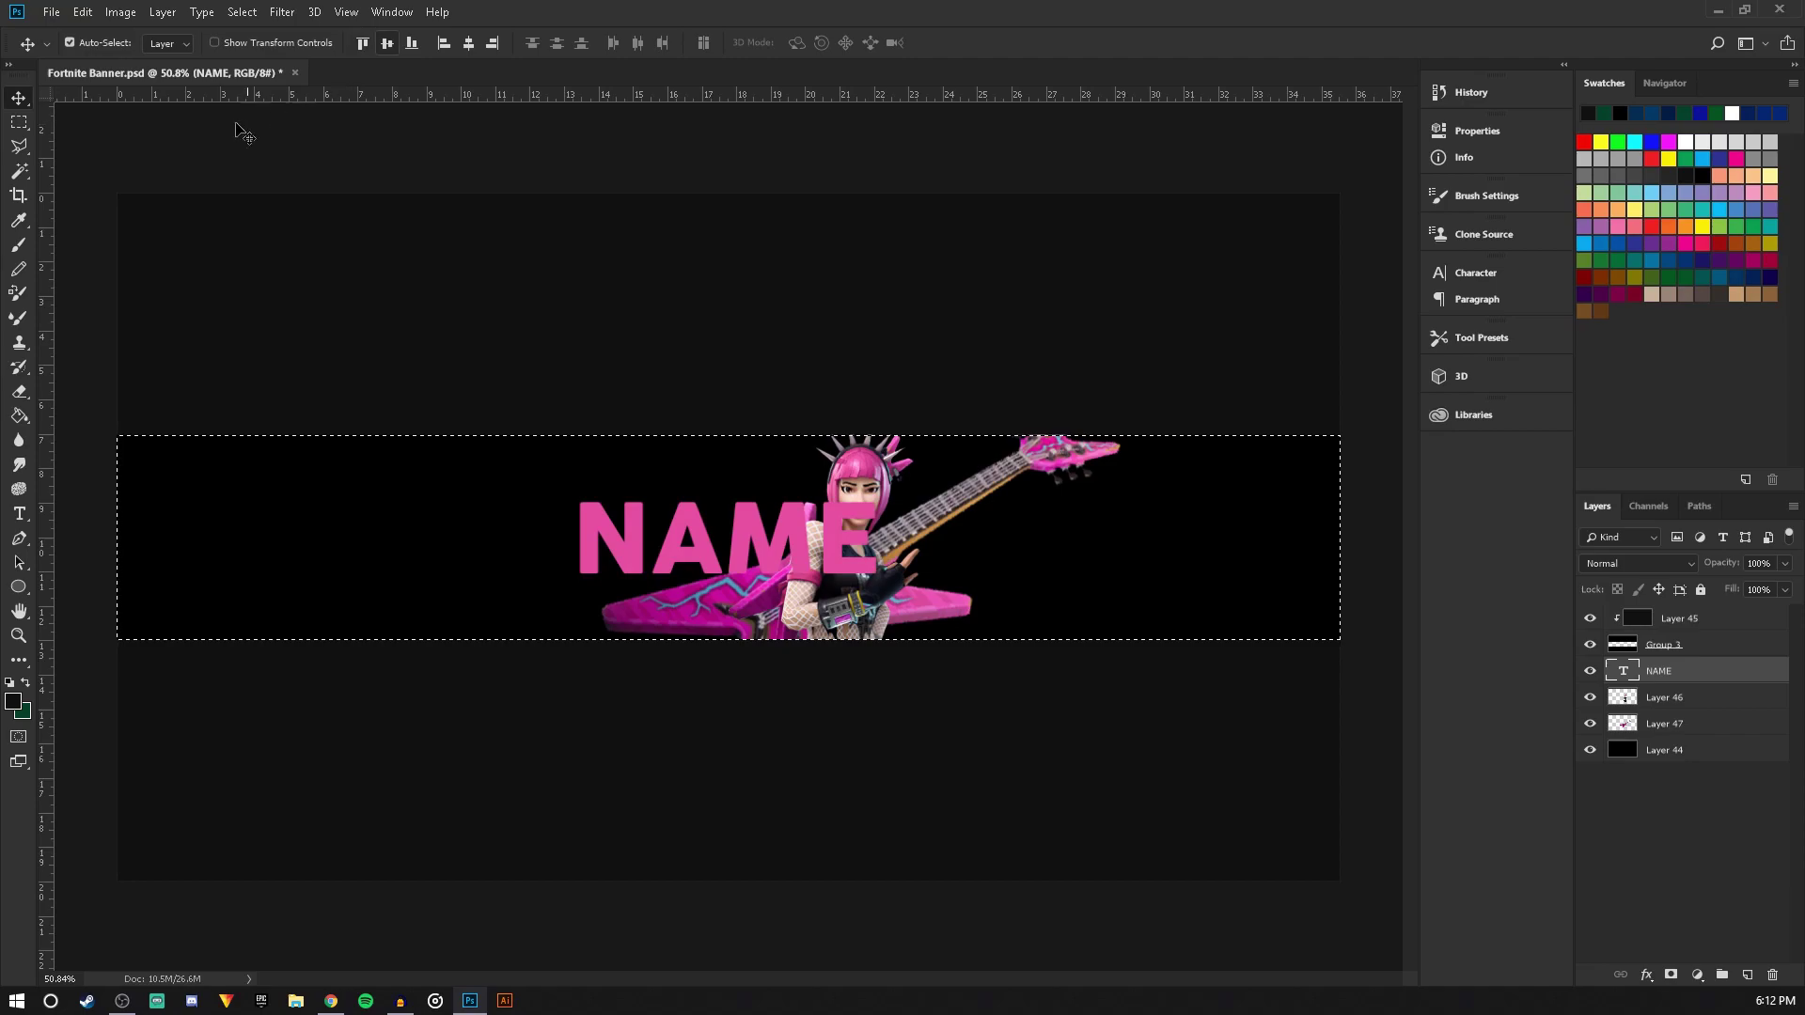
pyautogui.click(19, 122)
pyautogui.rightClick(739, 475)
pyautogui.click(776, 487)
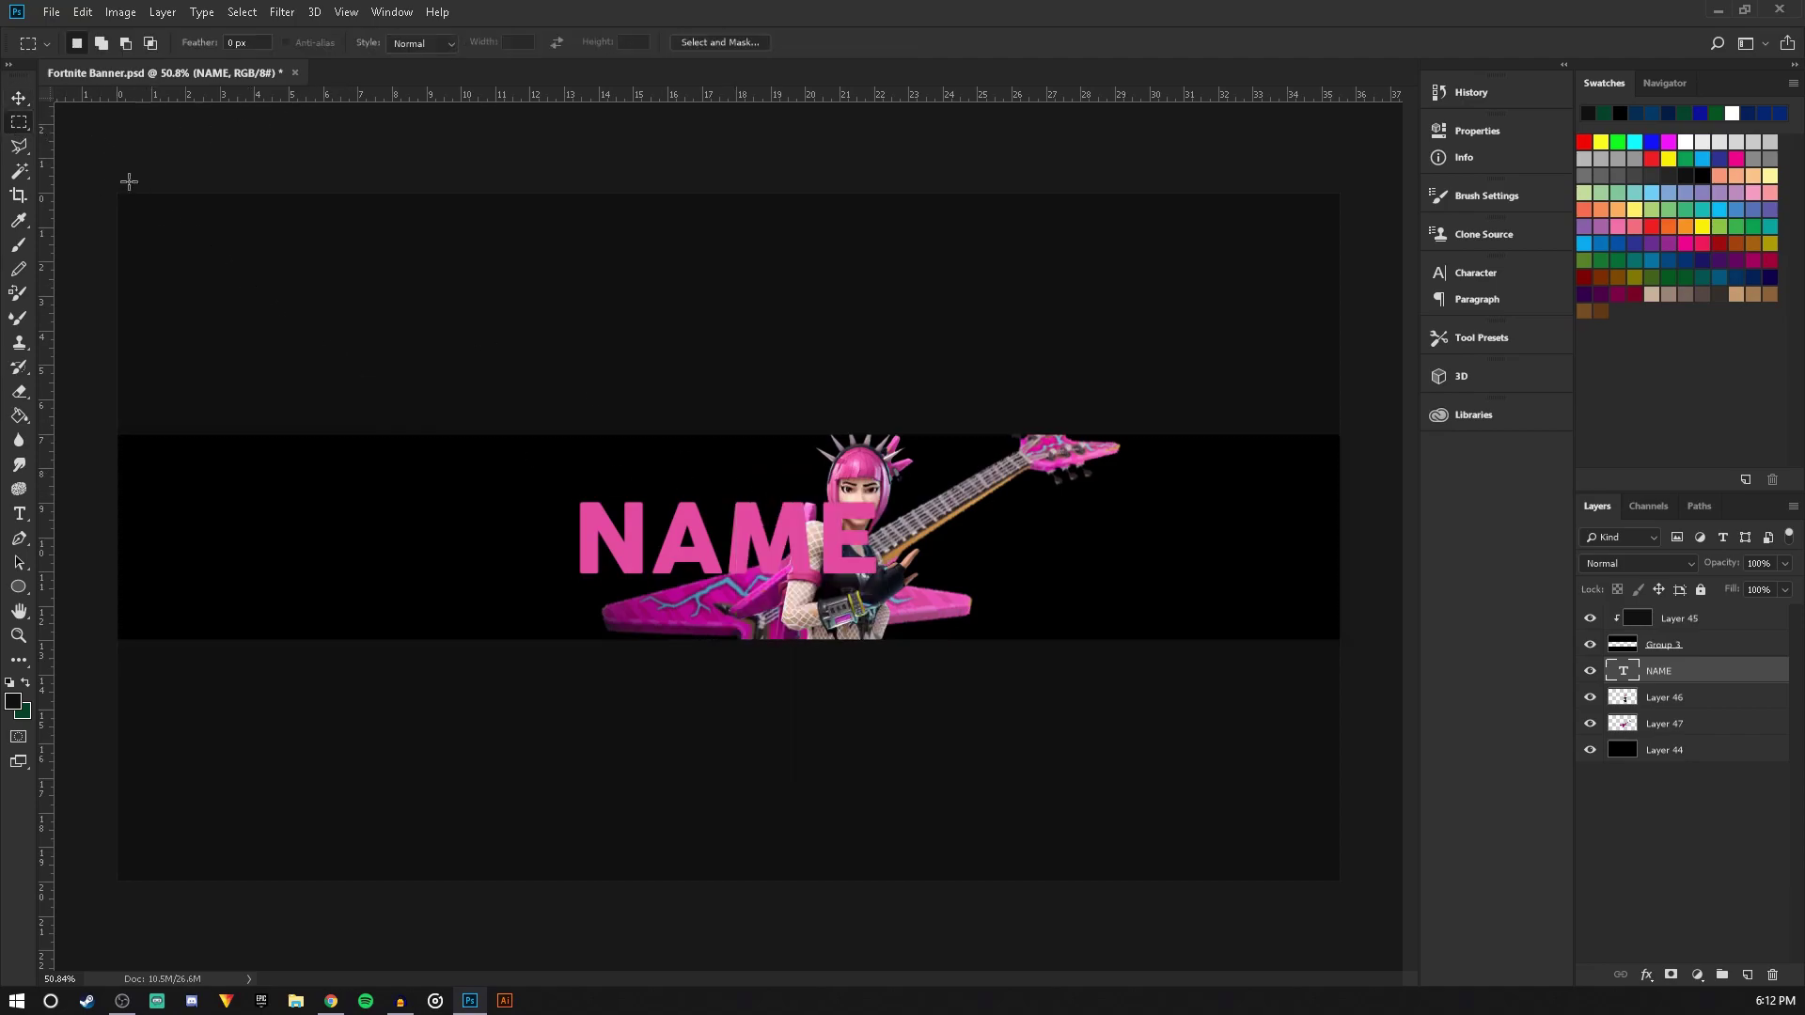
# Shift the NAME text left, away from the character's face, and move its layer beneath the character's Layer 46
pyautogui.click(14, 98)
pyautogui.hotkey('shift', 'Left')
pyautogui.hotkey('shift', 'Left')
pyautogui.hotkey('shift', 'Left')
pyautogui.hotkey('shift', 'Left')
pyautogui.hotkey('shift', 'Left')
pyautogui.hotkey('shift', 'Left')
pyautogui.hotkey('shift', 'Left')
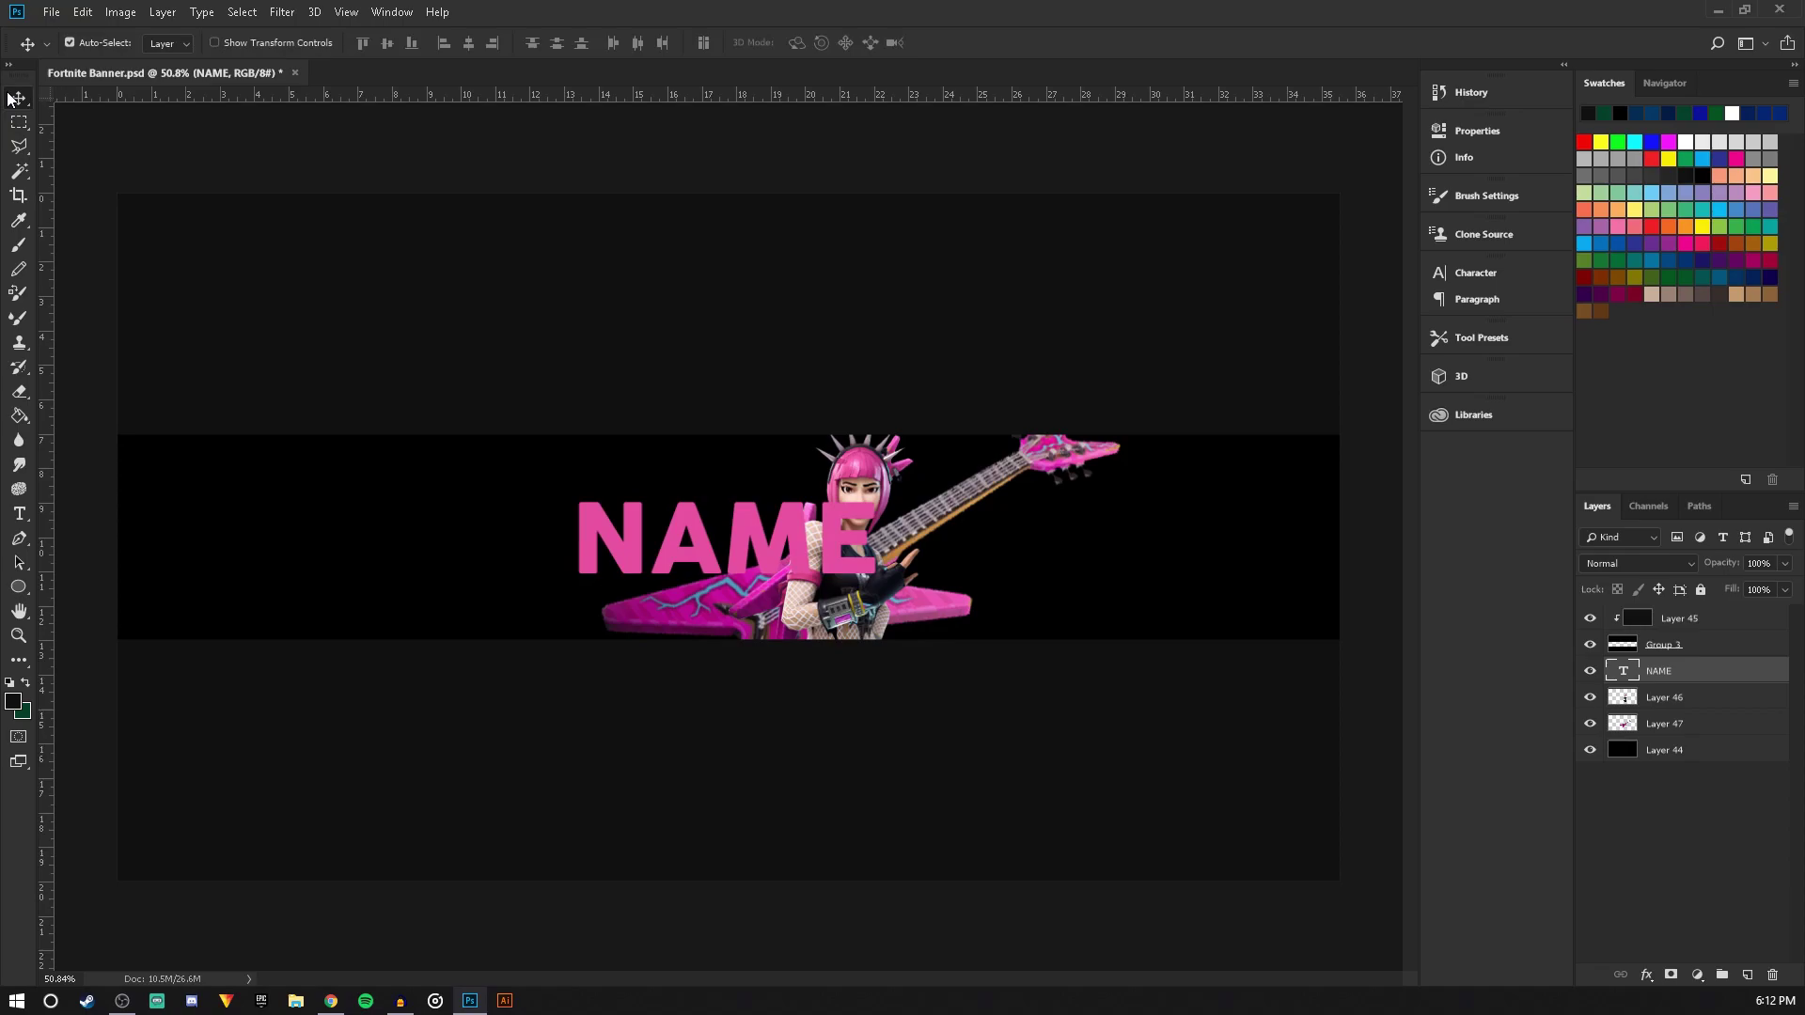
pyautogui.hotkey('shift', 'Left')
pyautogui.hotkey('shift', 'Left')
pyautogui.hotkey('shift', 'Left')
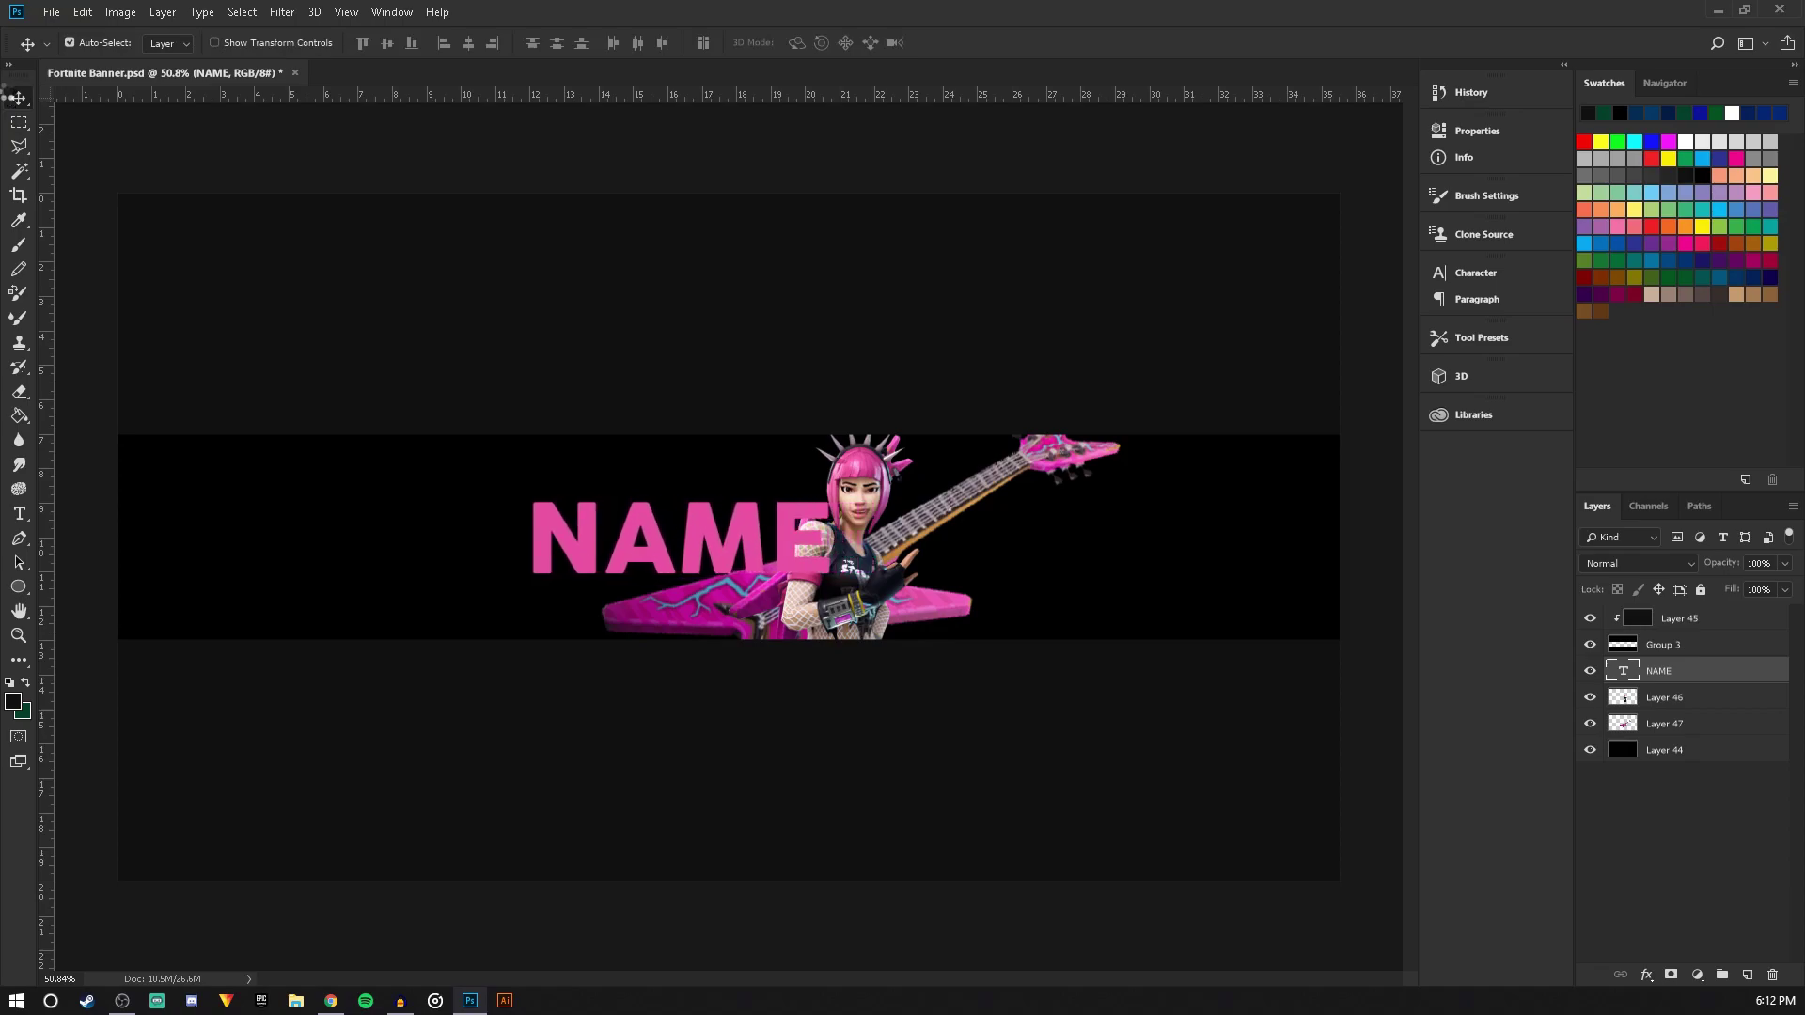
pyautogui.hotkey('shift', 'Right')
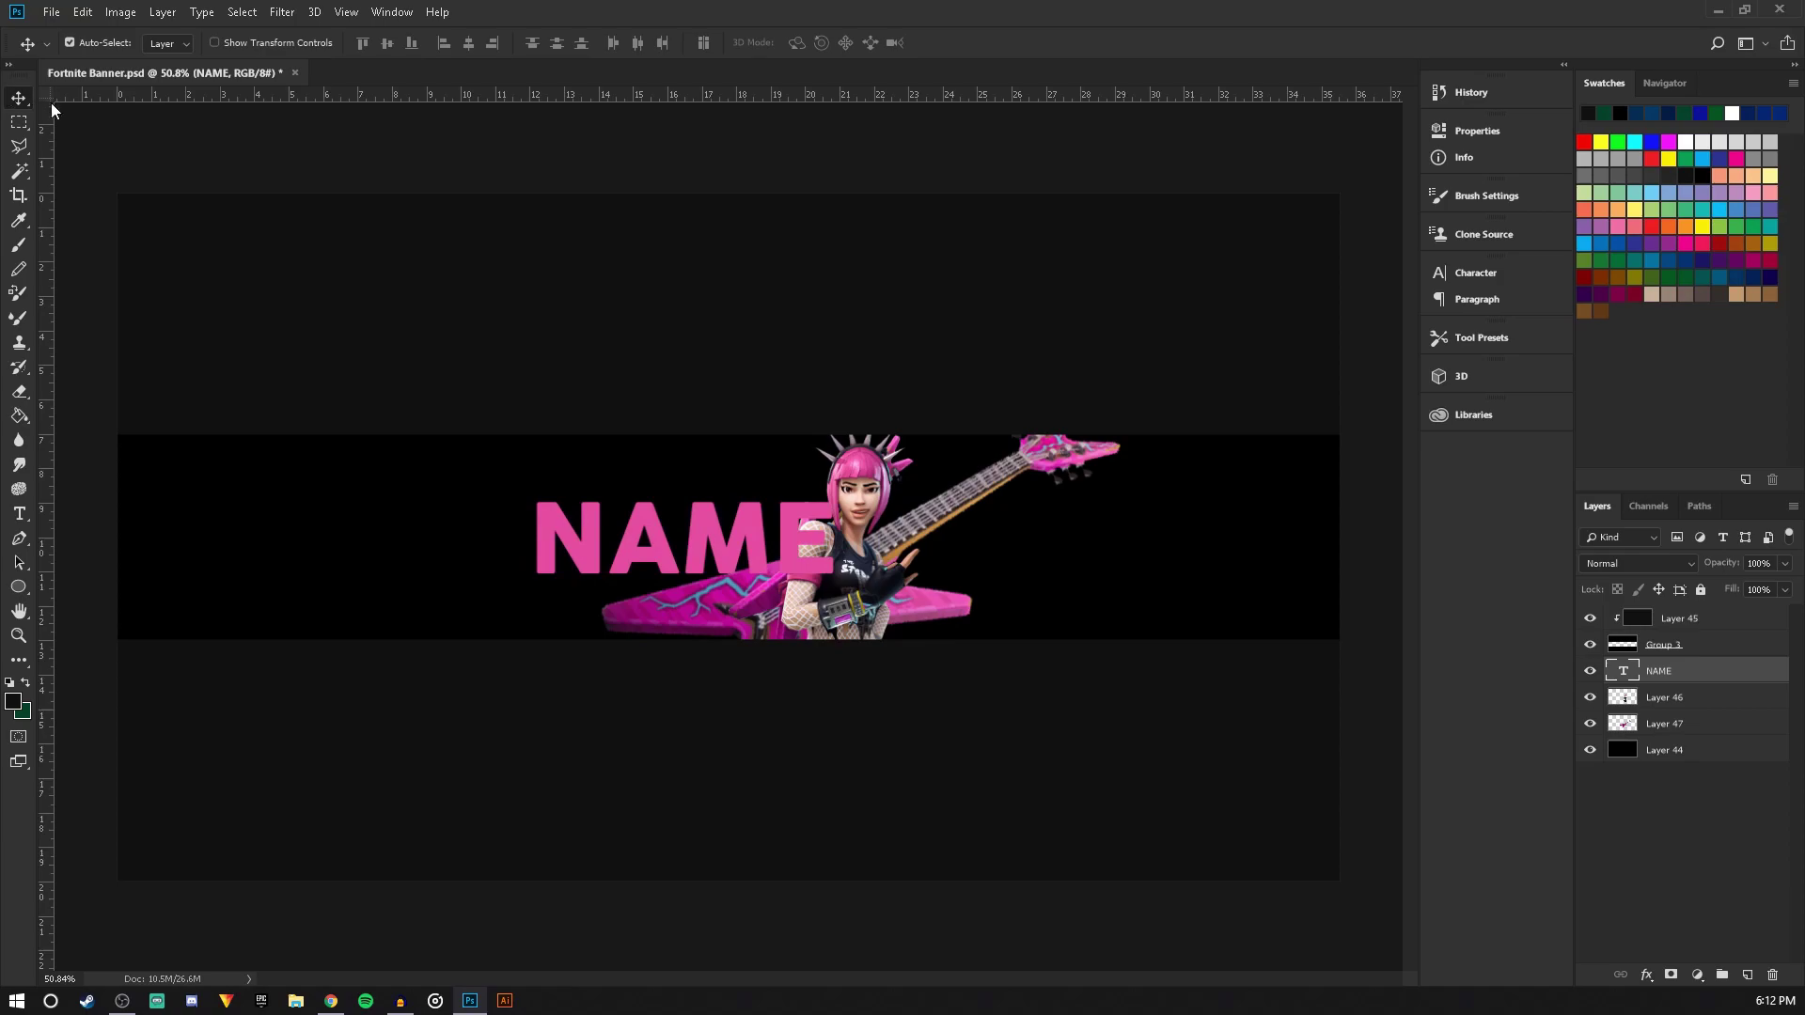
pyautogui.moveTo(1646, 678); pyautogui.dragTo(1638, 703)
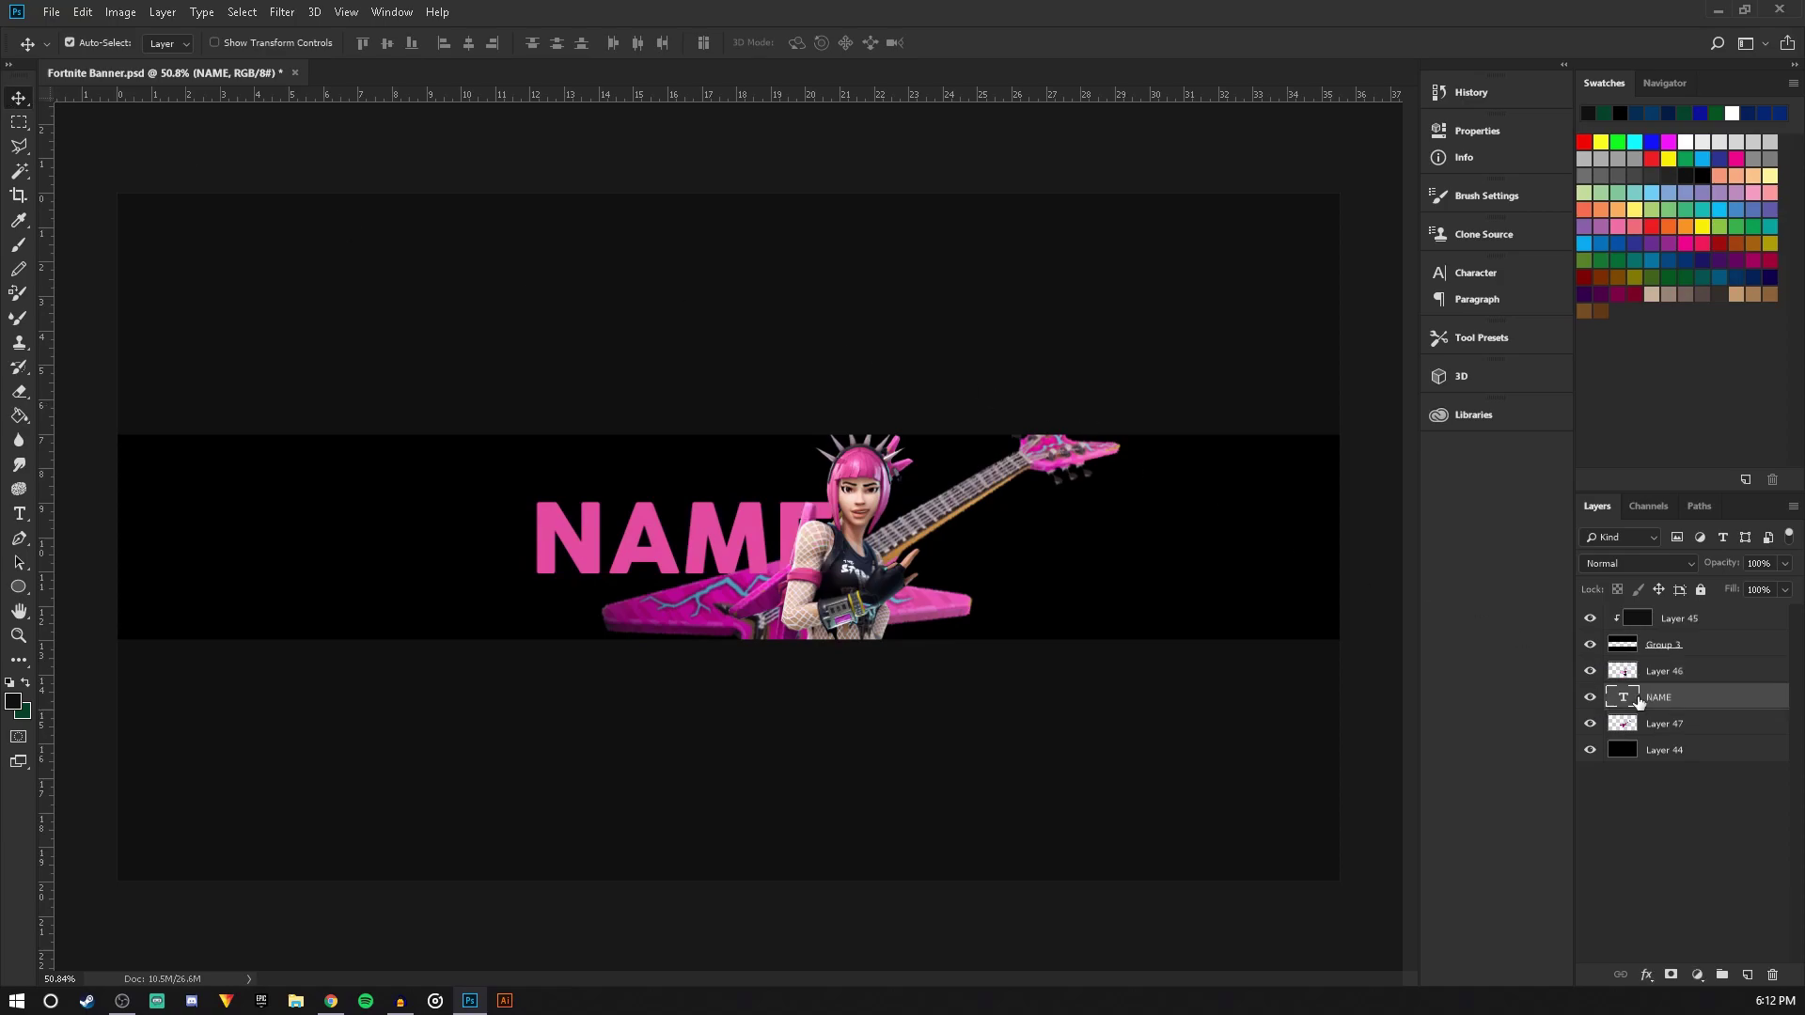
# Nudge the NAME text slightly further left so more of the E shows beside the character, and save the document
pyautogui.scroll(5, 712, 527)
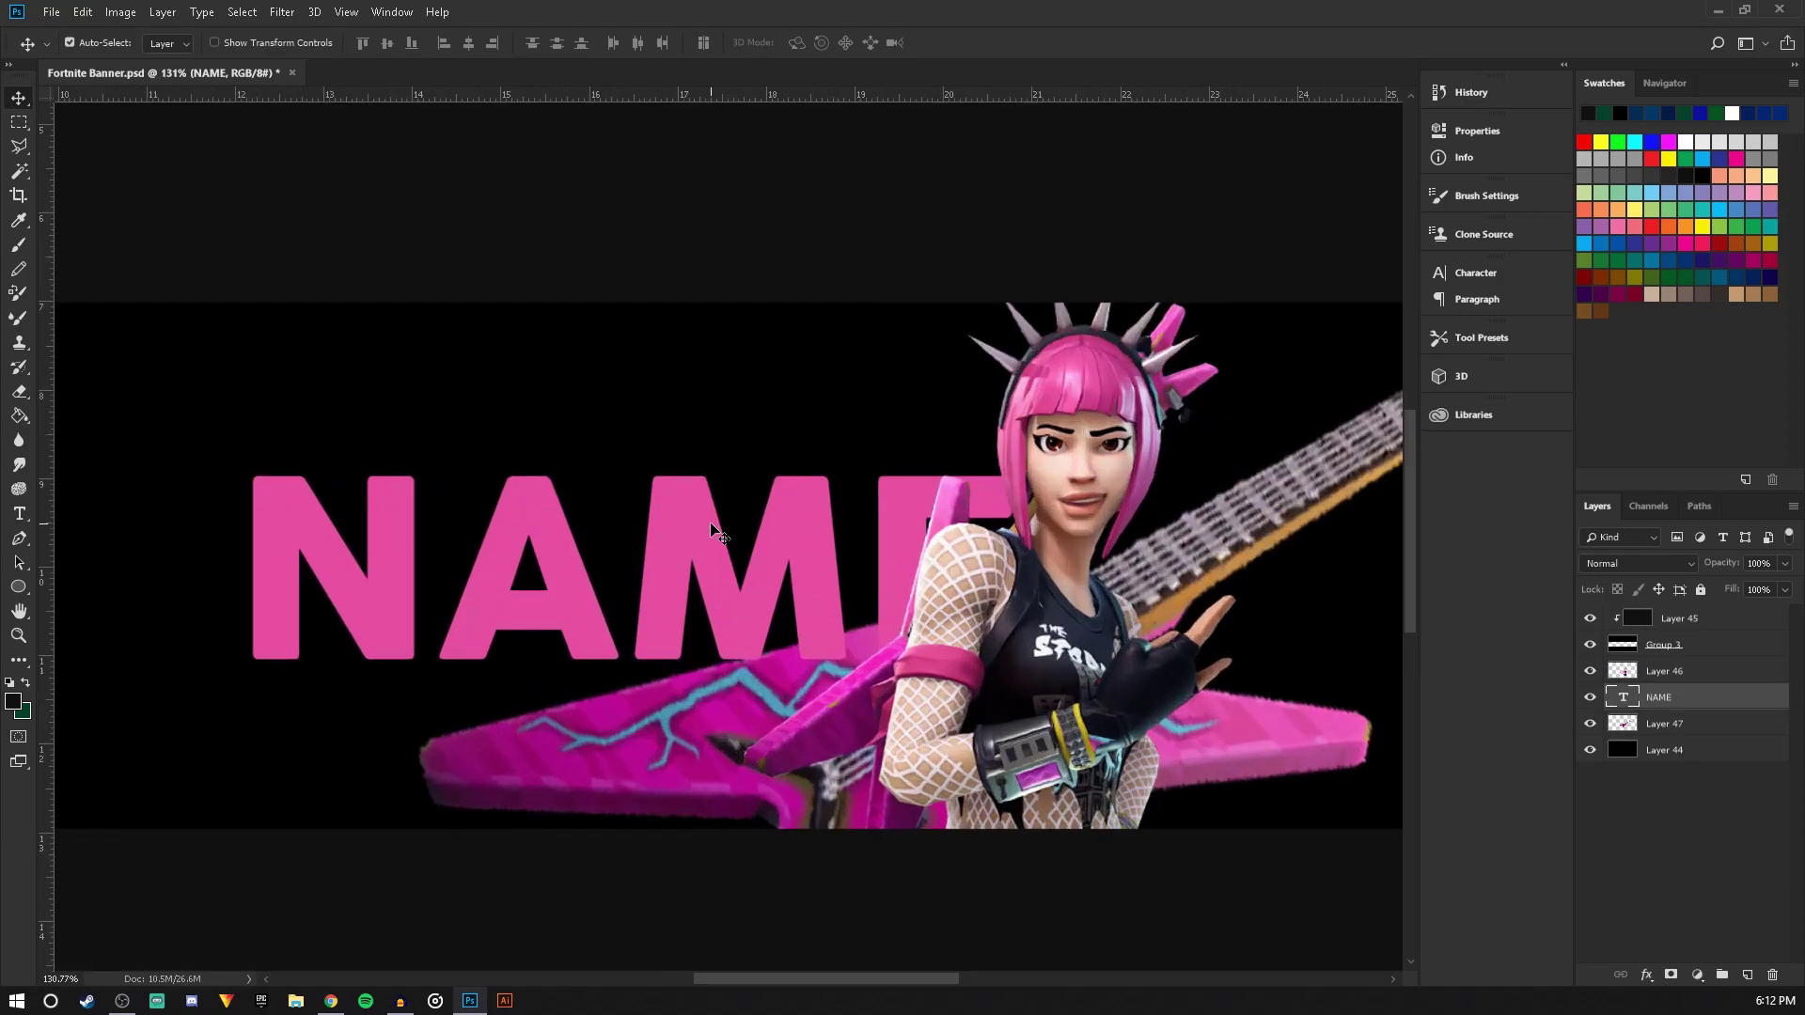
pyautogui.press('Left')
pyautogui.press('Left')
pyautogui.press('Left')
pyautogui.press('Left')
pyautogui.press('Left')
pyautogui.press('Left')
pyautogui.press('Left')
pyautogui.press('Left')
pyautogui.press('Left')
pyautogui.press('Left')
pyautogui.press('Left')
pyautogui.press('Left')
pyautogui.press('Left')
pyautogui.press('Left')
pyautogui.press('Left')
pyautogui.press('Left')
pyautogui.press('Left')
pyautogui.press('Left')
pyautogui.press('Left')
pyautogui.press('Left')
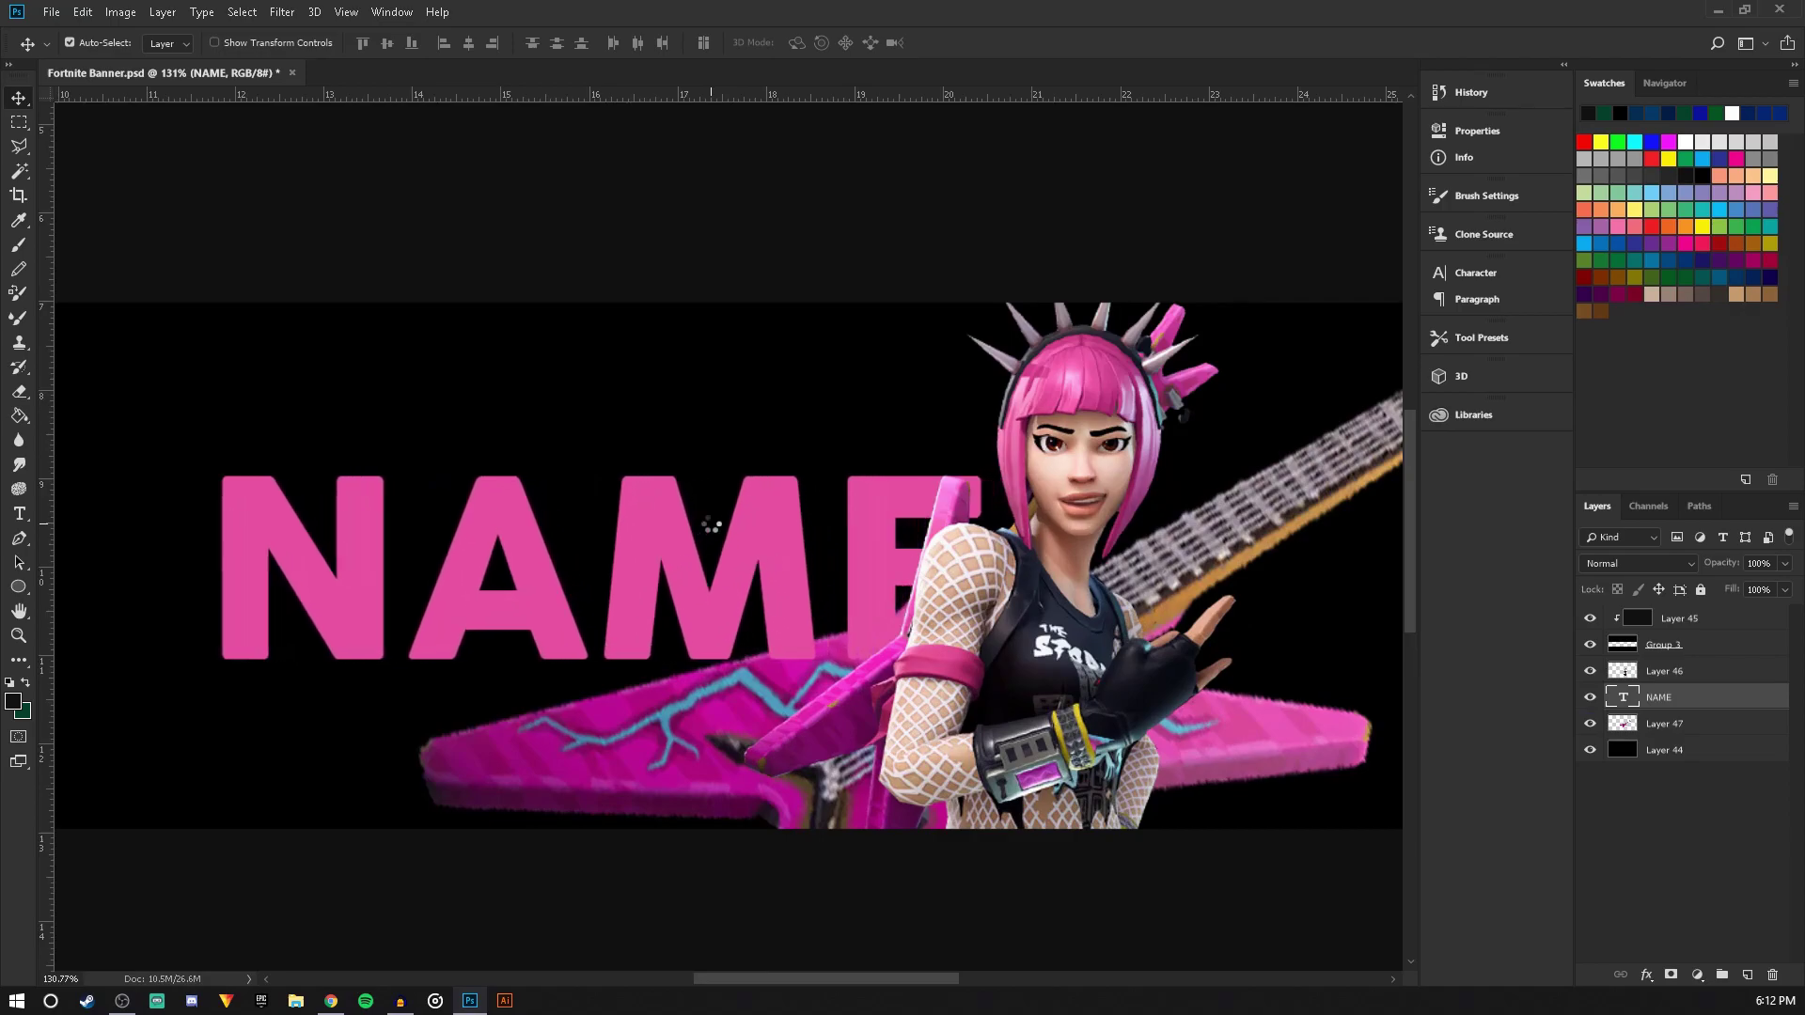
pyautogui.scroll(-6, 712, 529)
pyautogui.scroll(2, 757, 476)
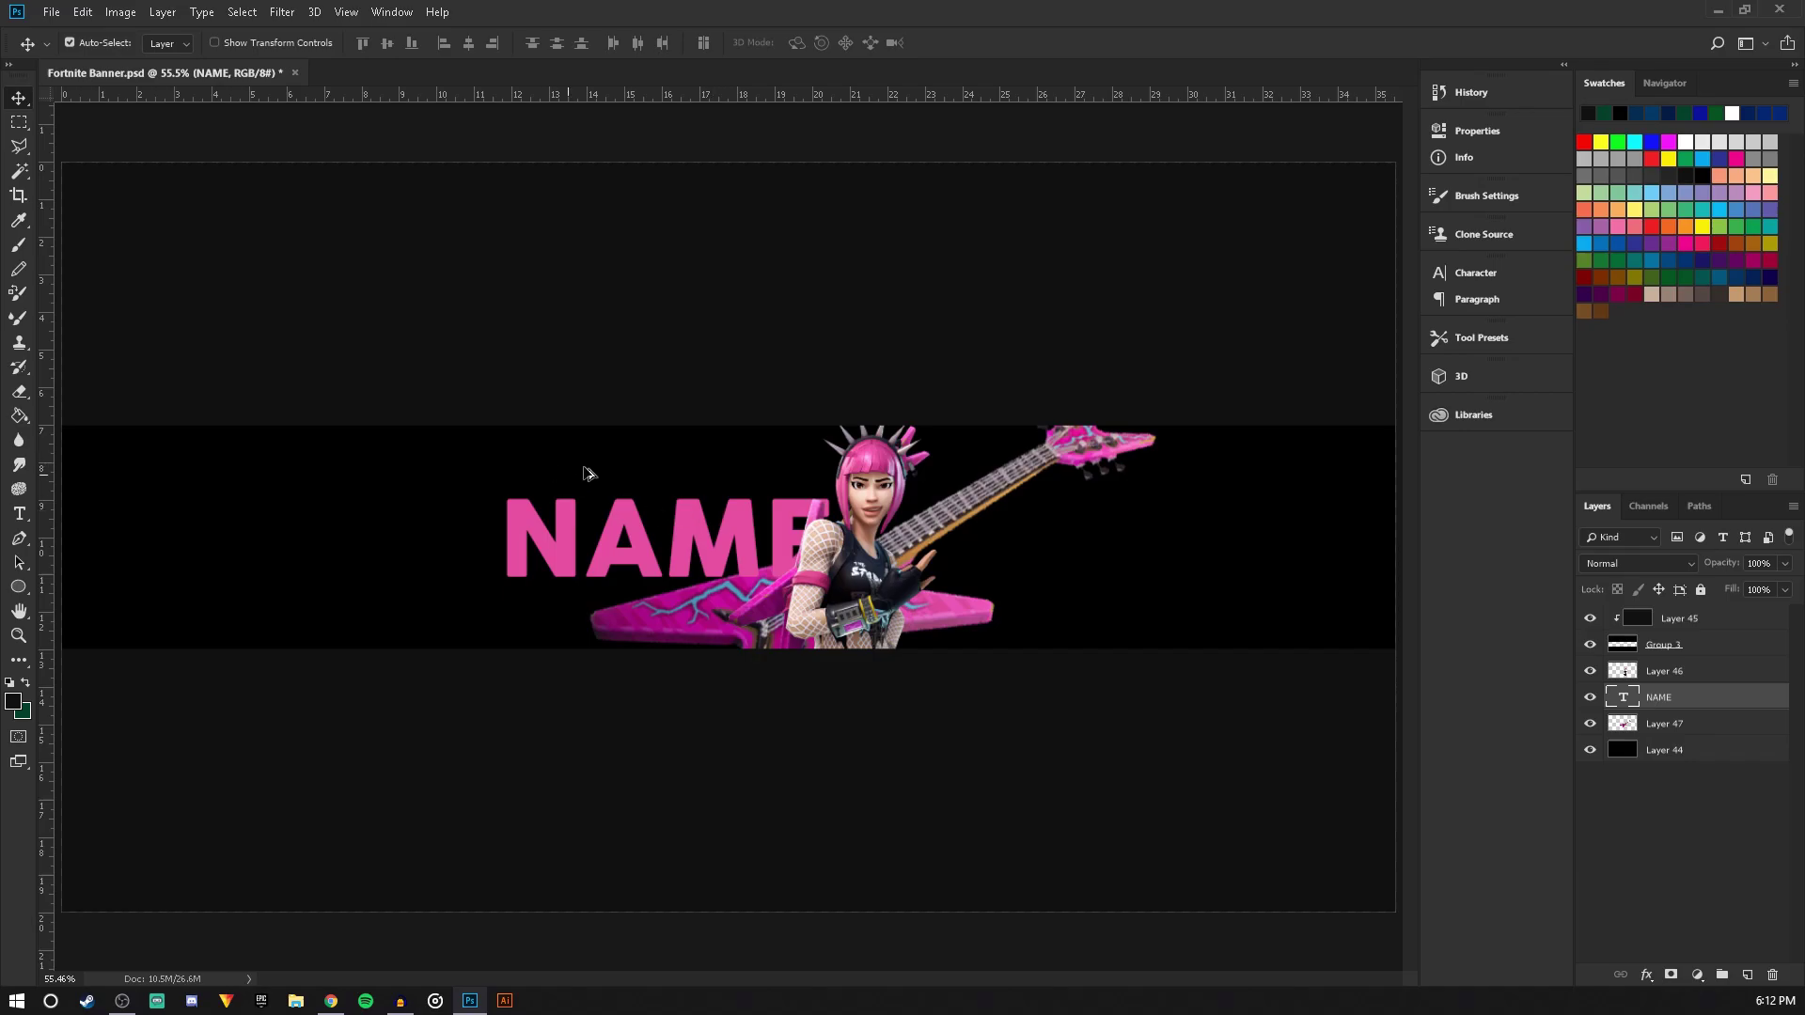
pyautogui.scroll(5, 543, 526)
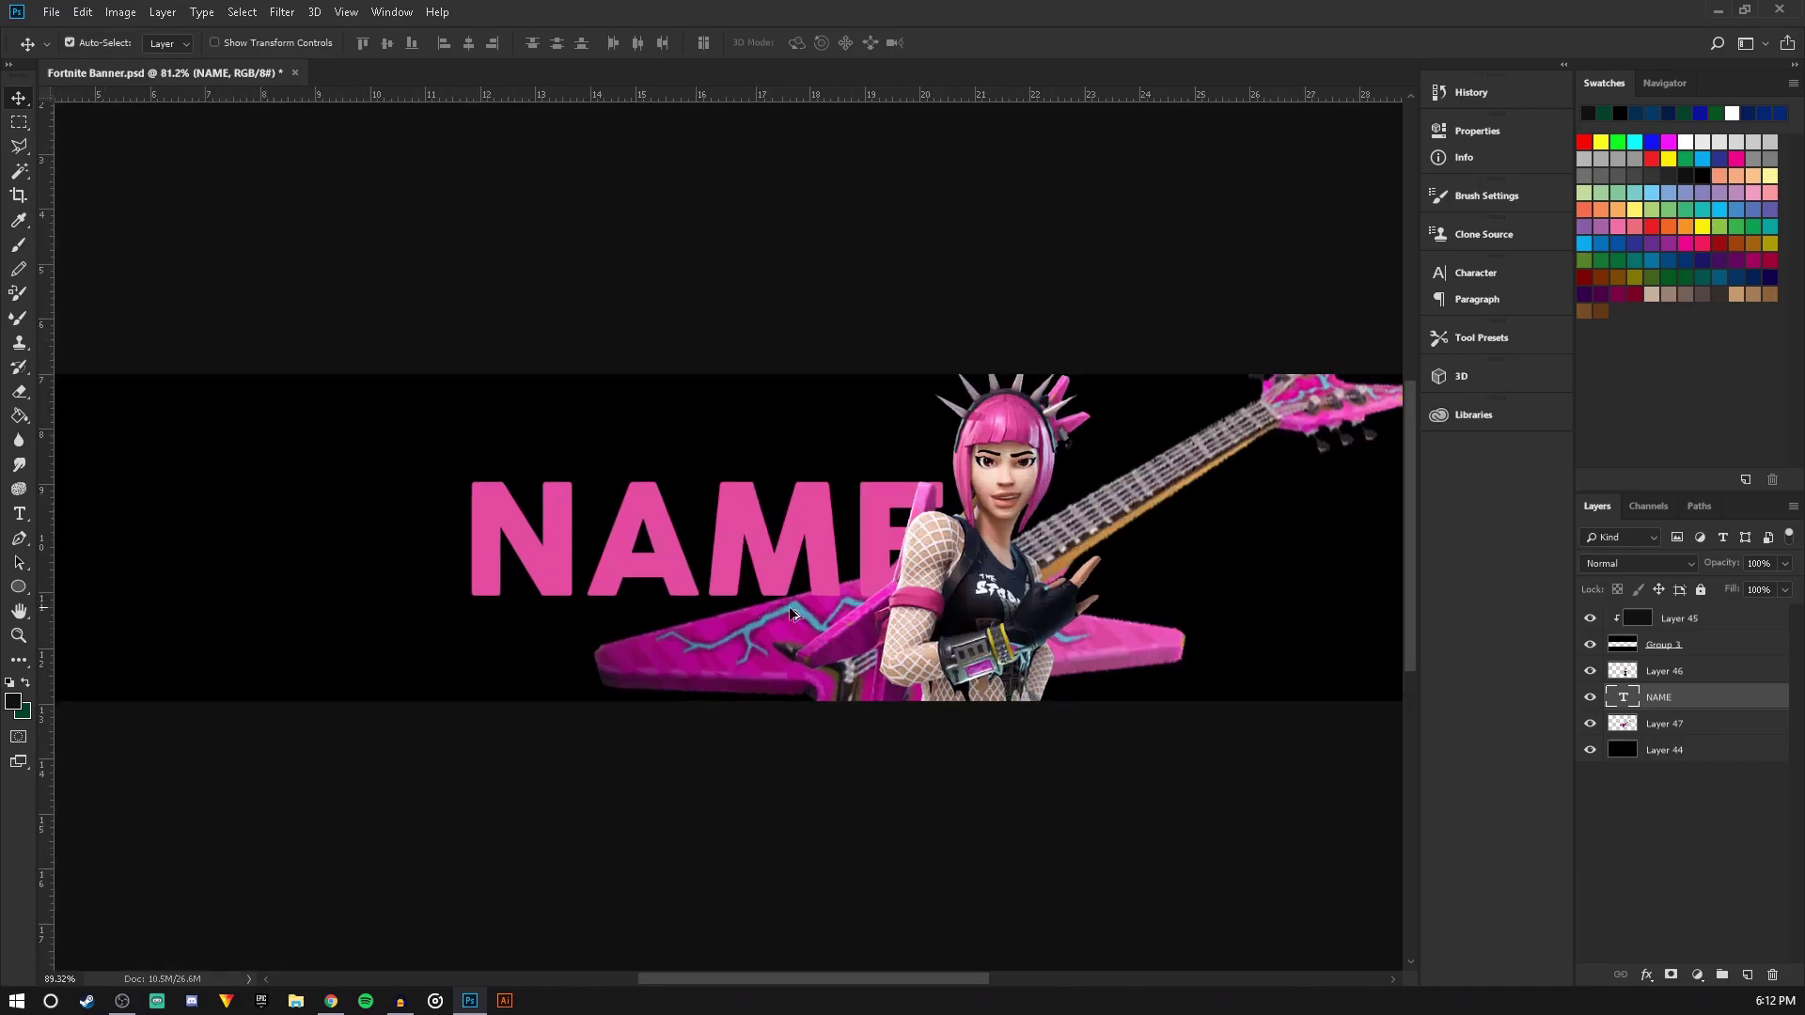
pyautogui.scroll(-5, 543, 495)
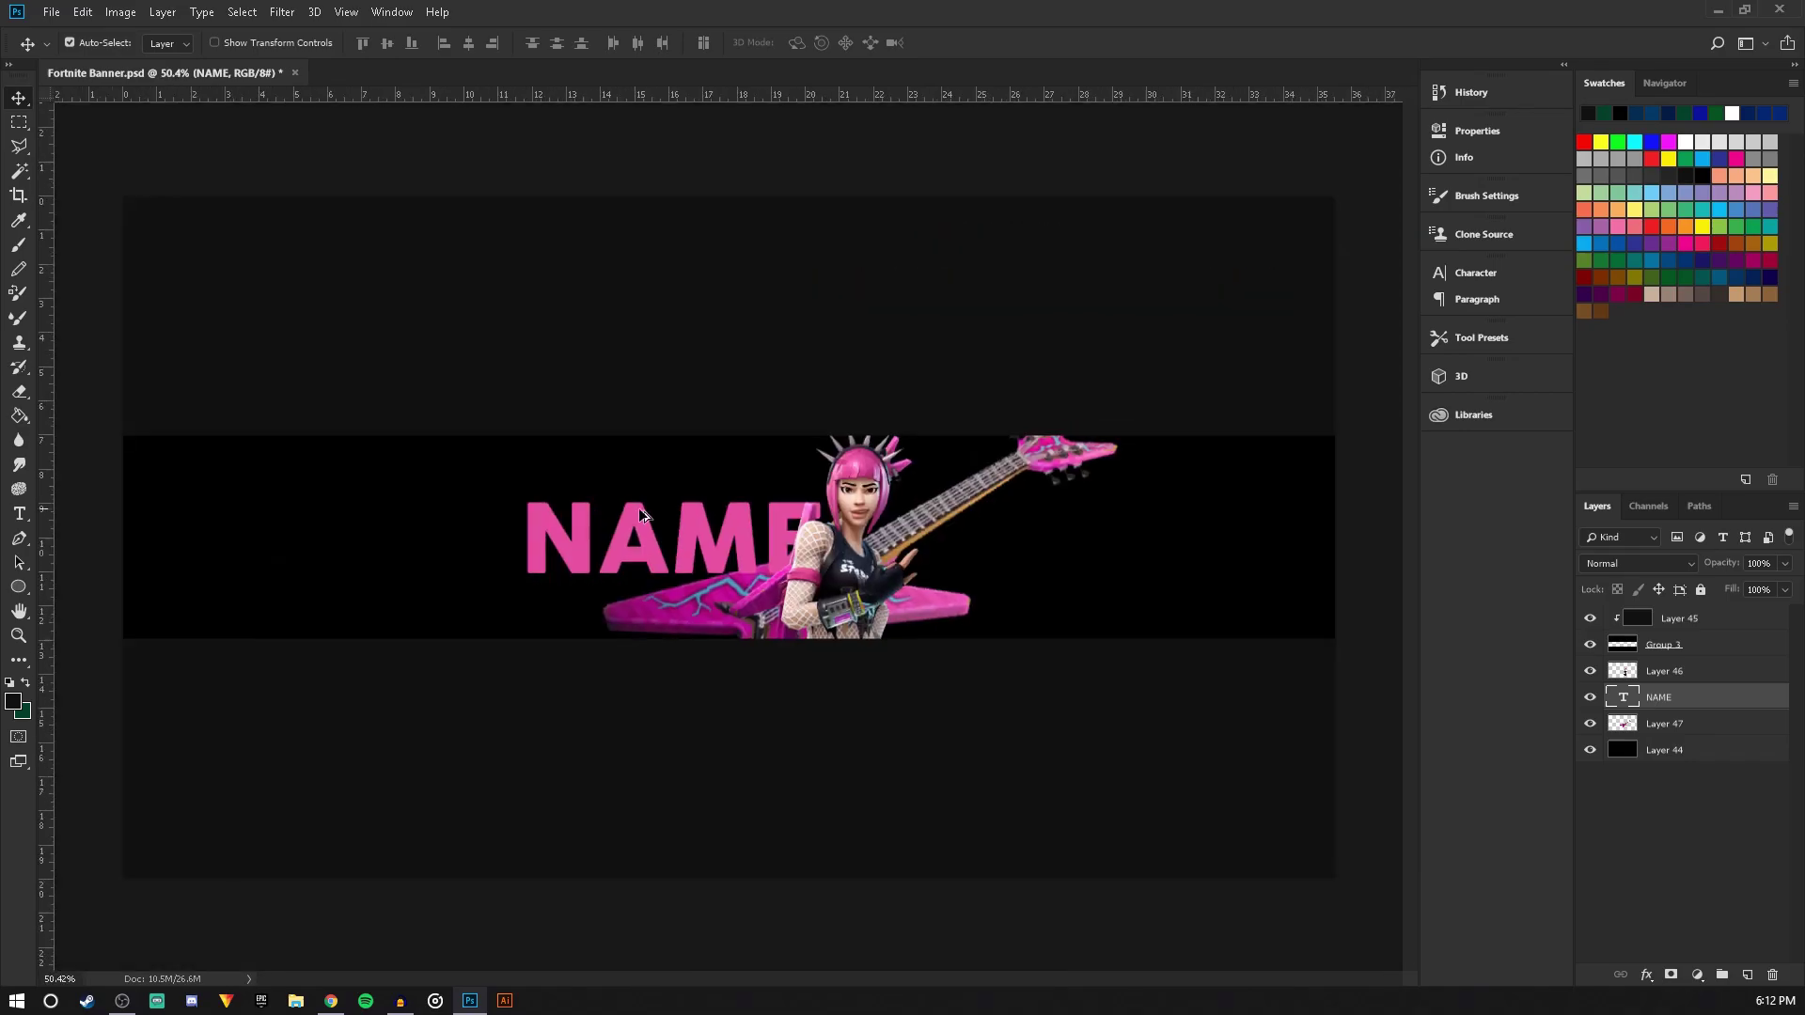
pyautogui.click(51, 12)
pyautogui.click(83, 206)
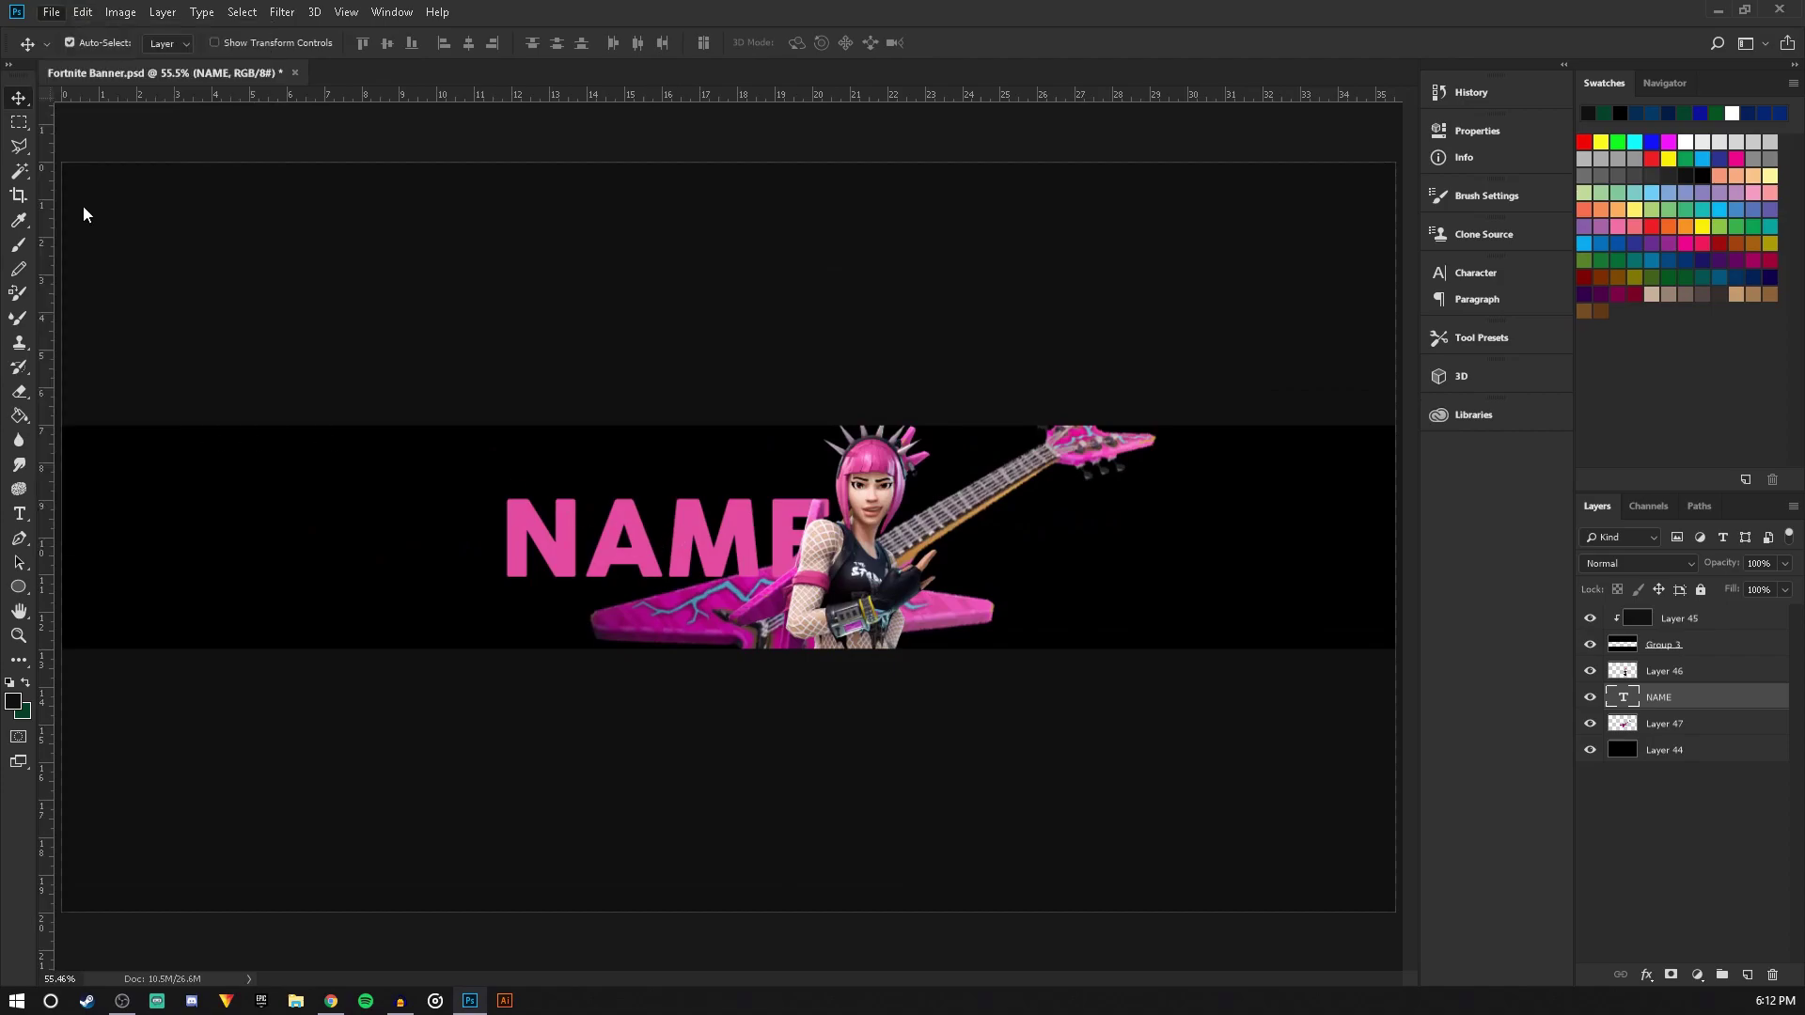
# Switch to Chrome, close the guitar image tab, and open fnbr.co's Cosmetics PNG page
pyautogui.click(332, 1001)
pyautogui.click(442, 16)
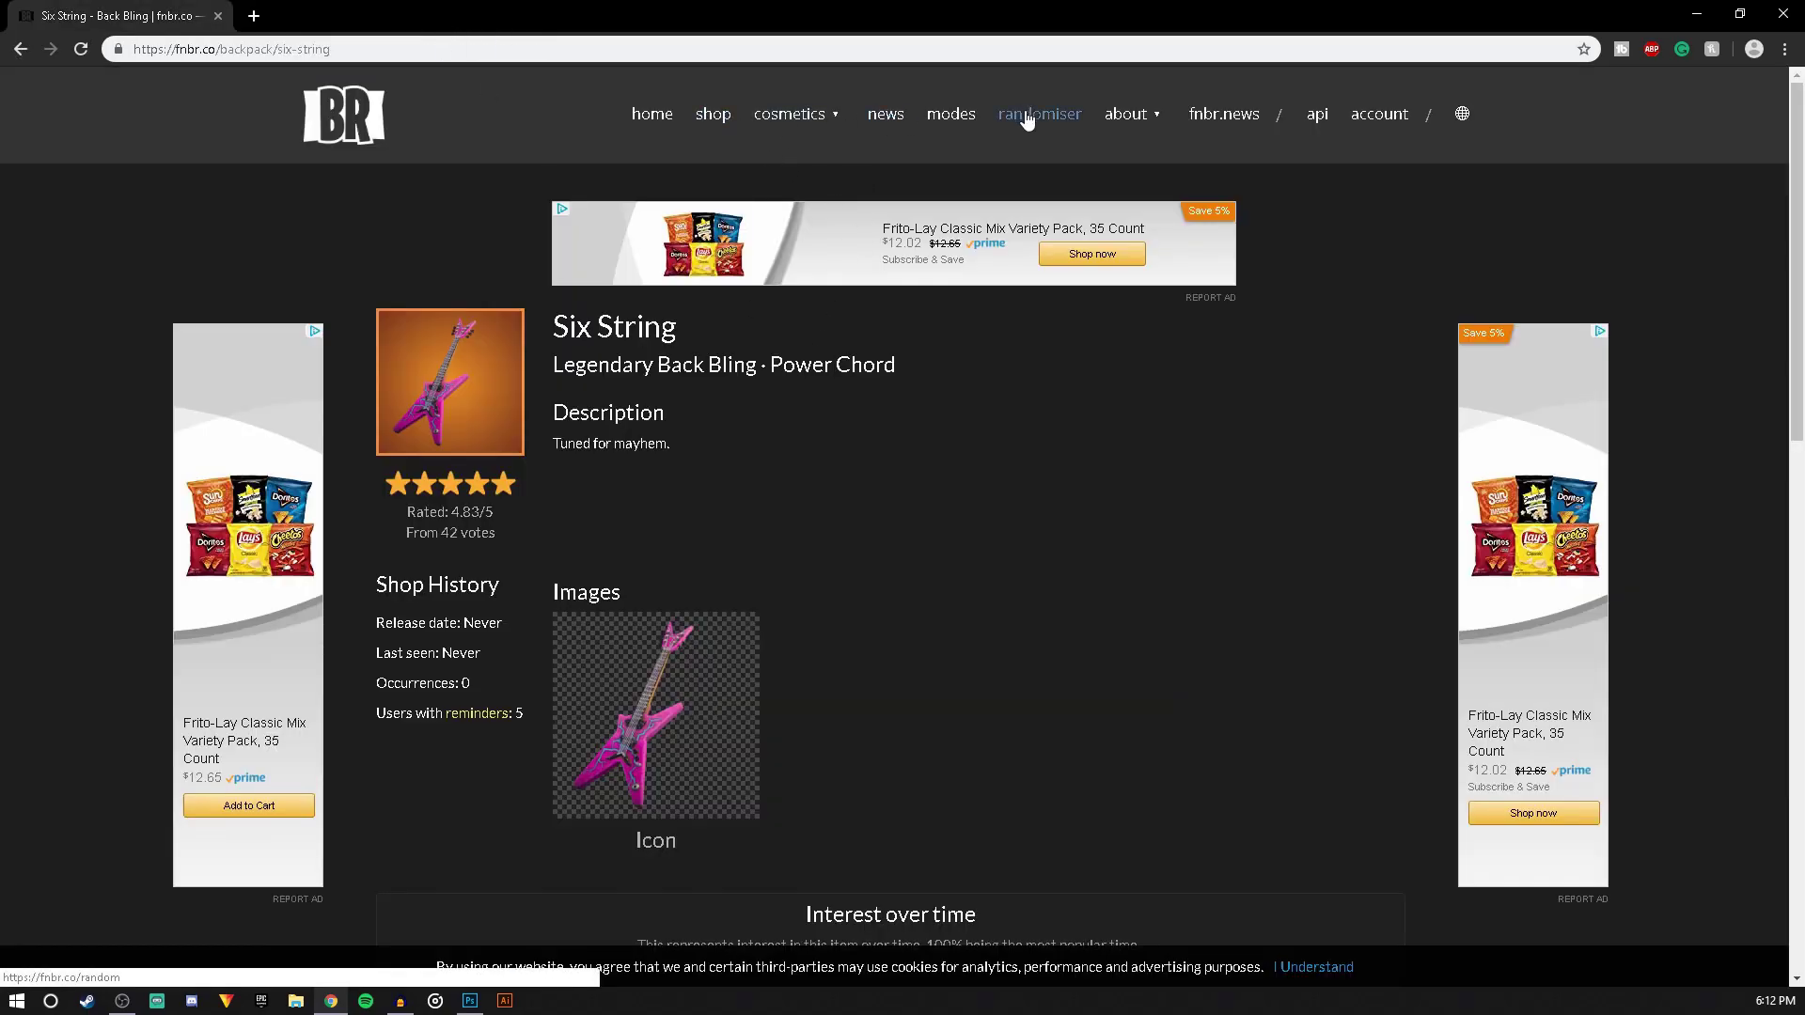
pyautogui.click(647, 116)
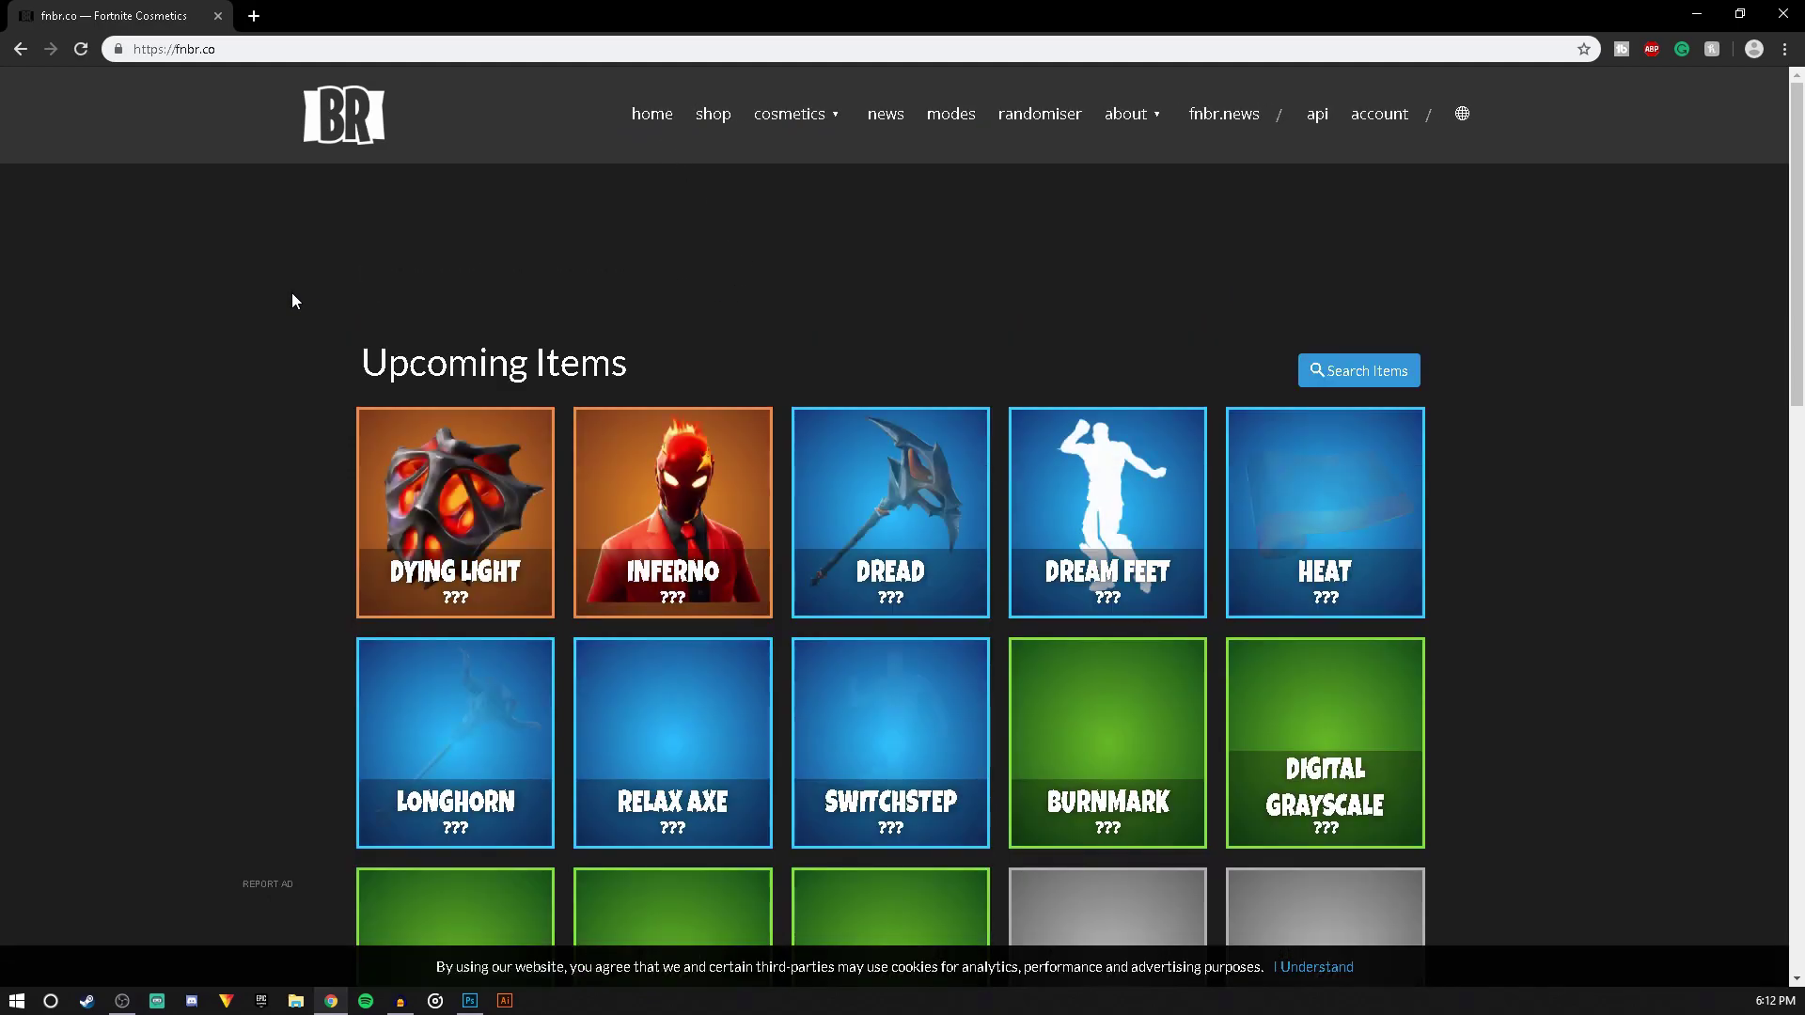
pyautogui.scroll(-5, 414, 266)
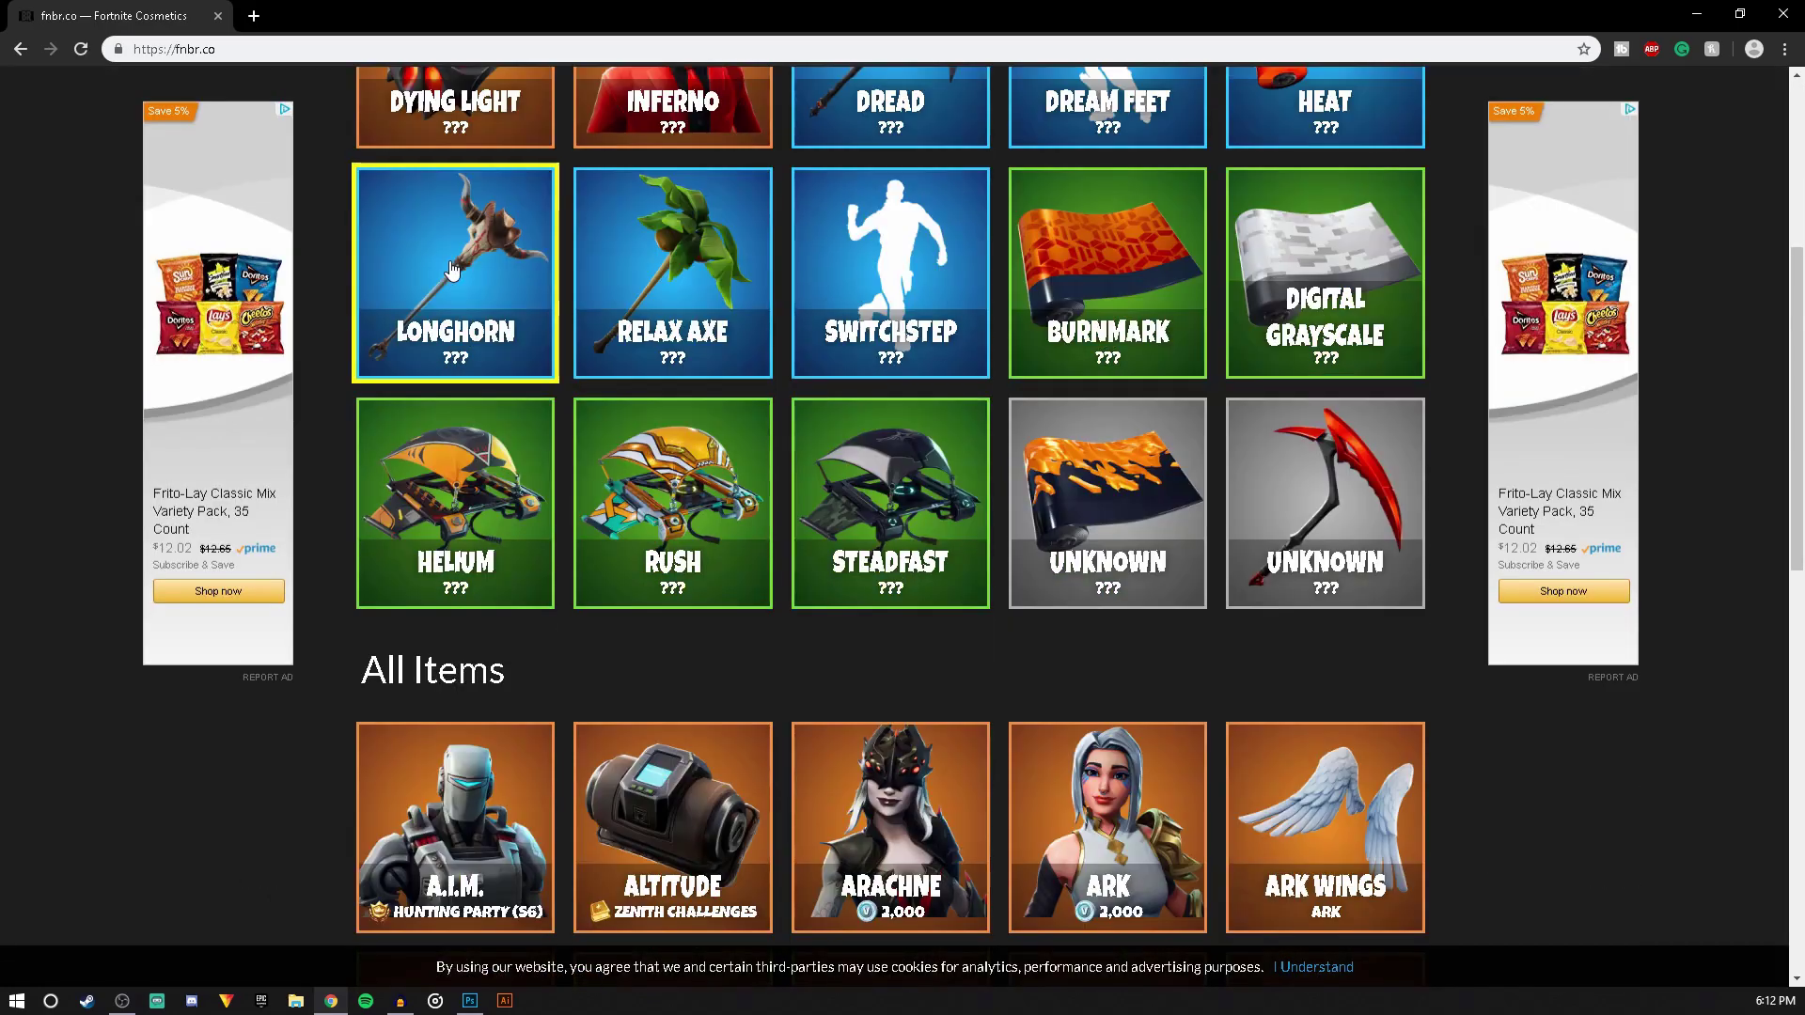
pyautogui.scroll(-5, 484, 298)
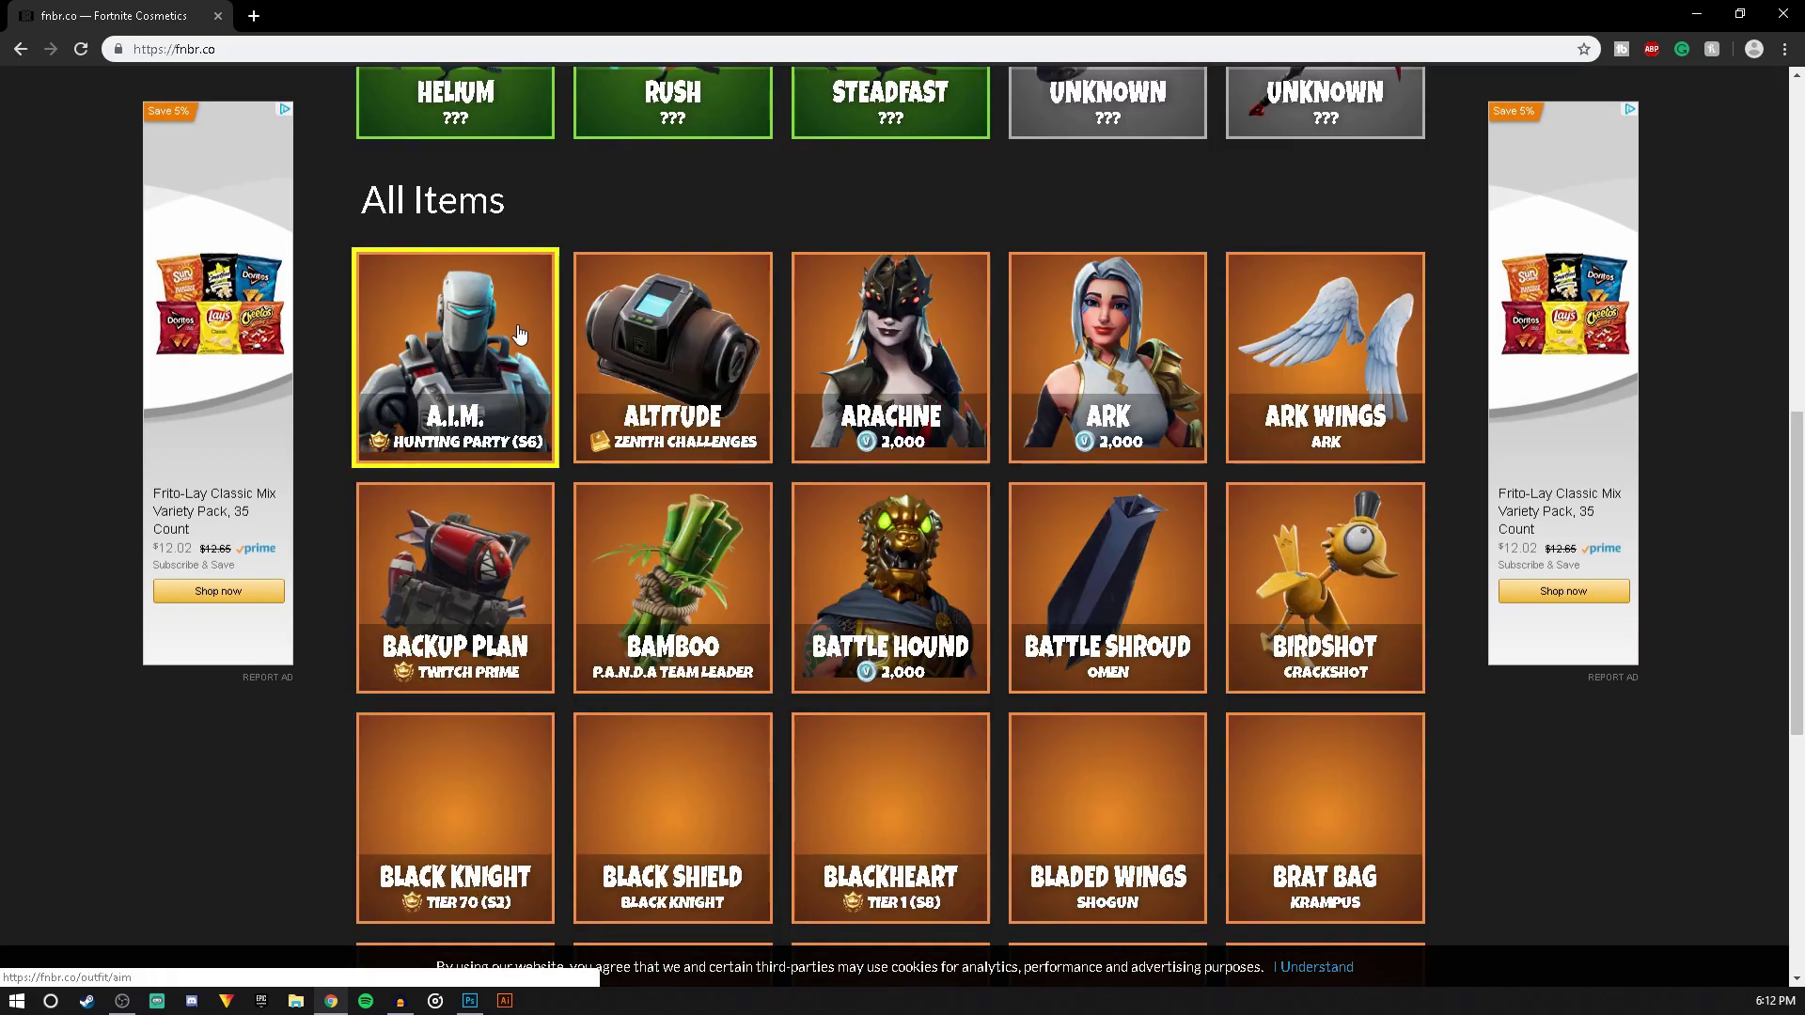
pyautogui.scroll(-7, 456, 311)
pyautogui.scroll(15, 891, 437)
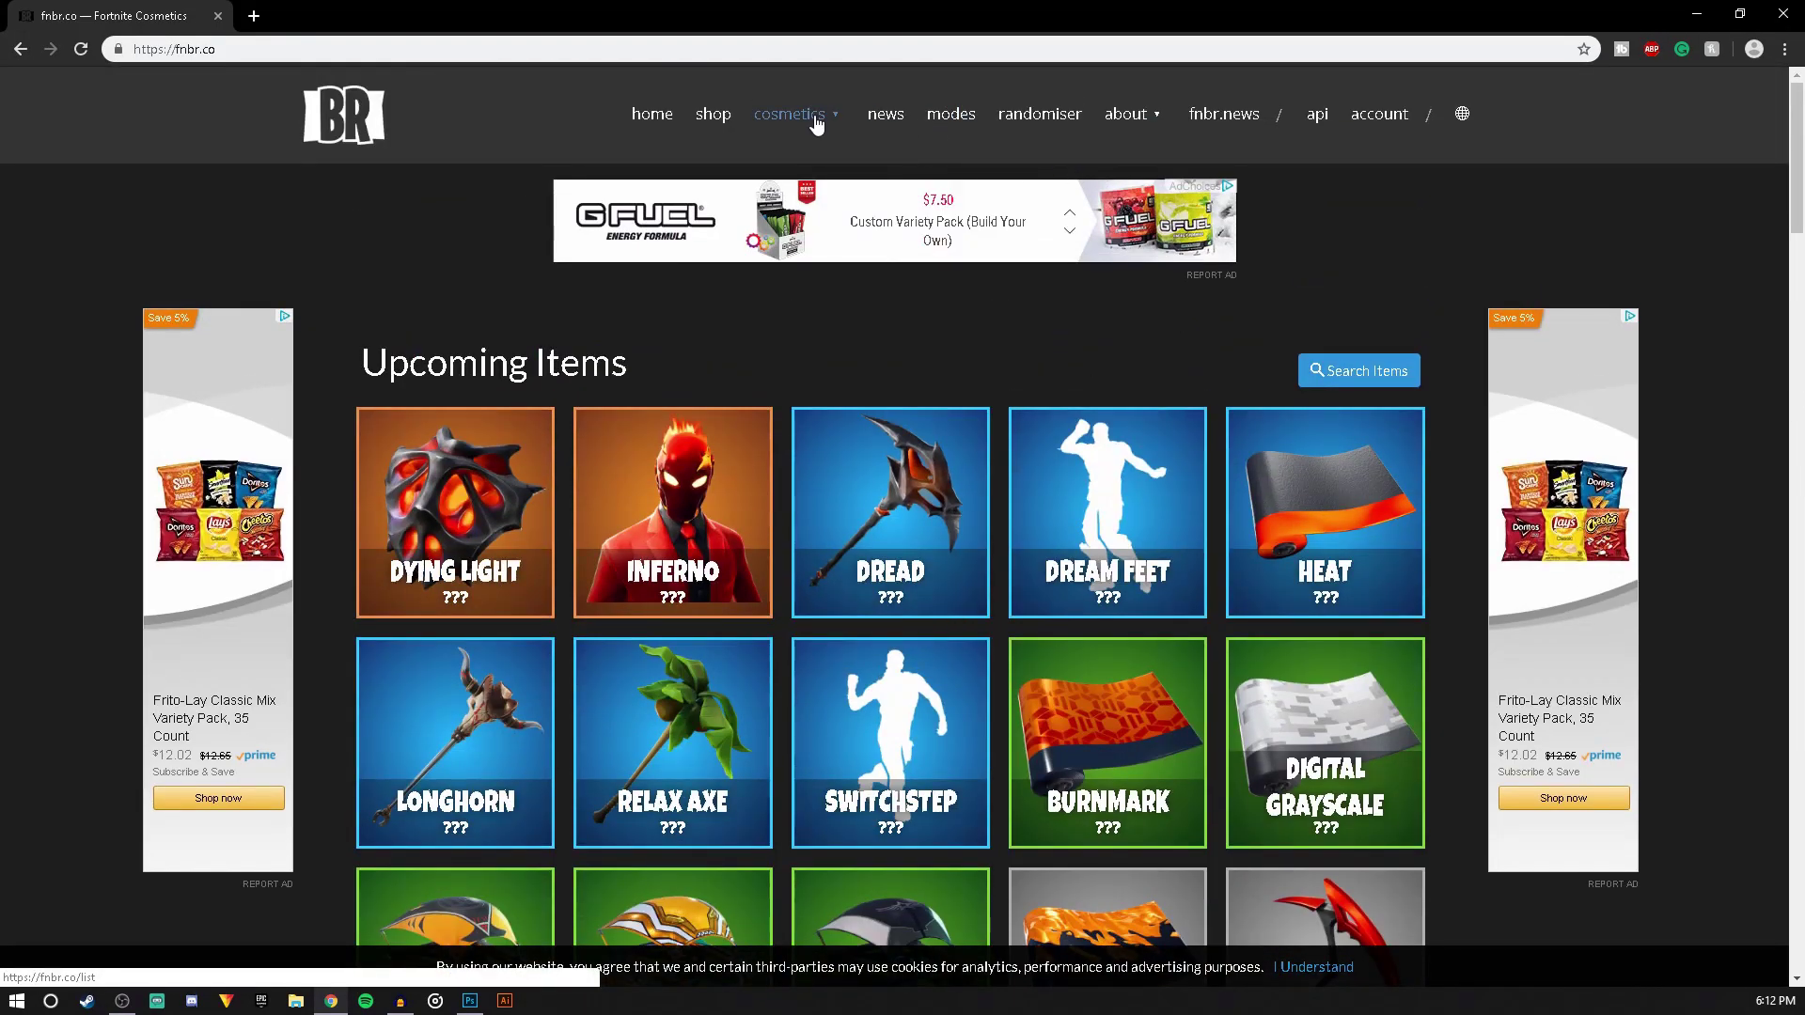
pyautogui.click(837, 122)
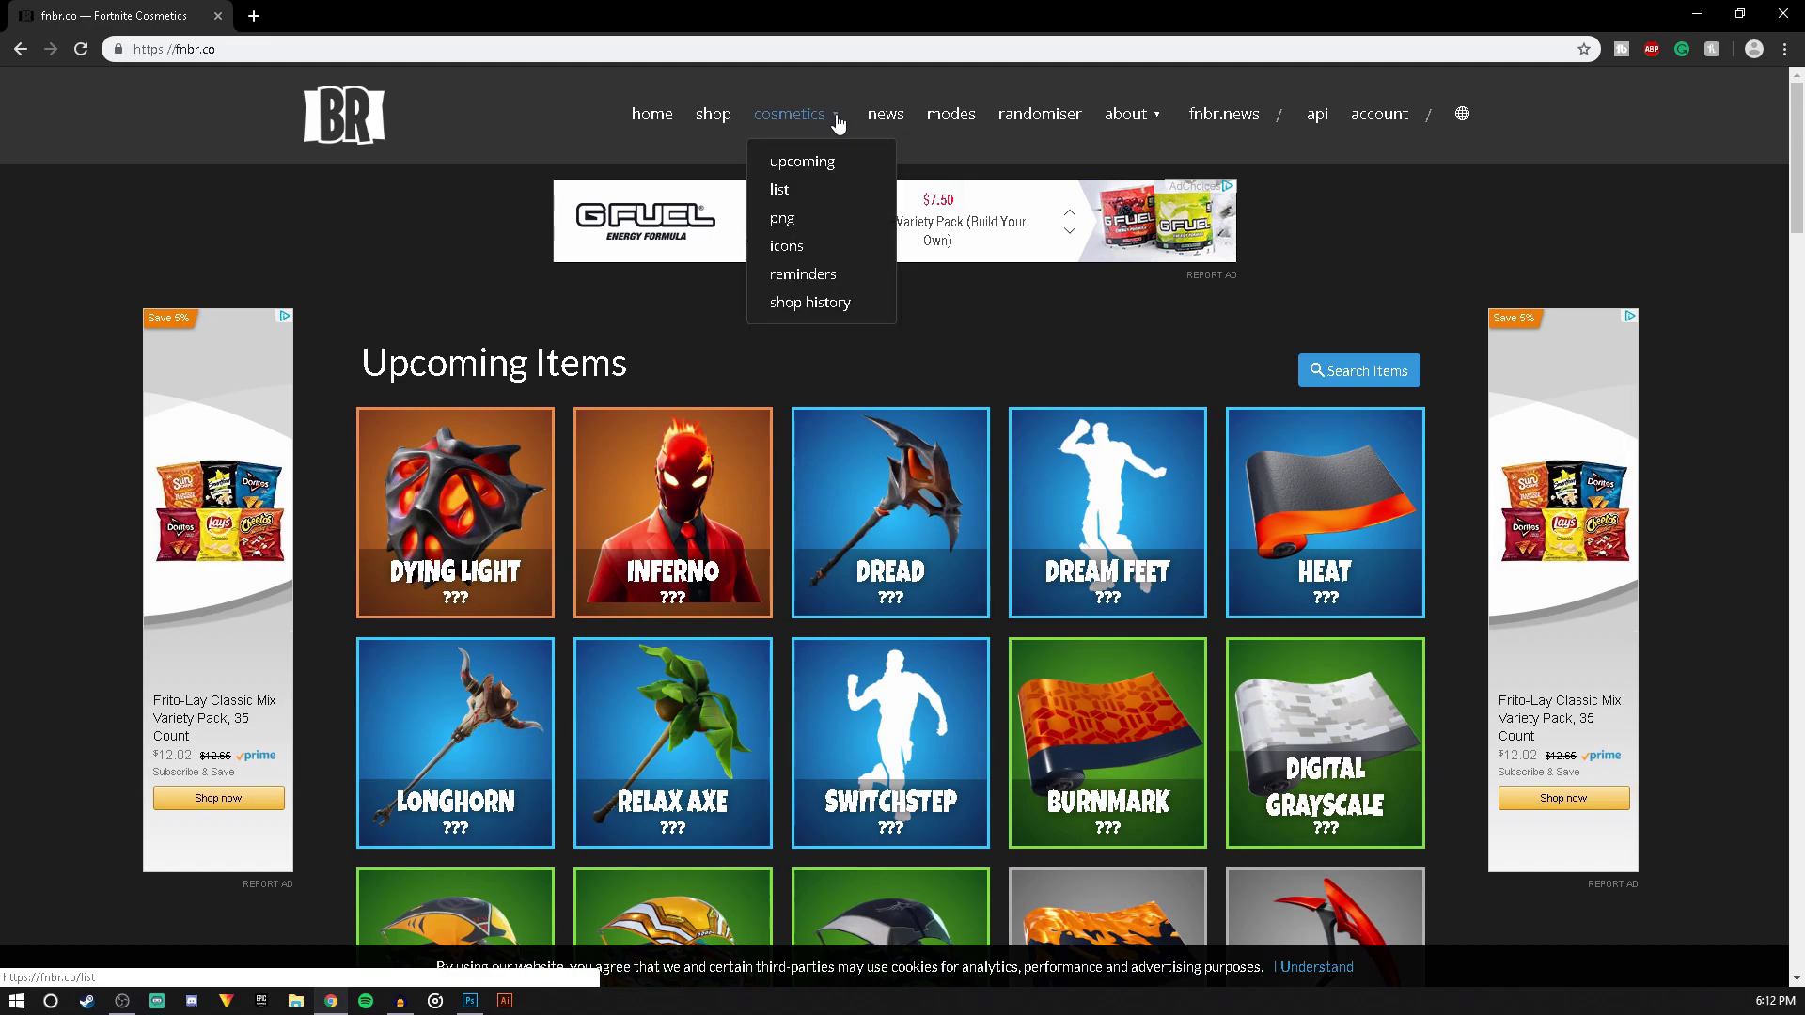
pyautogui.click(795, 226)
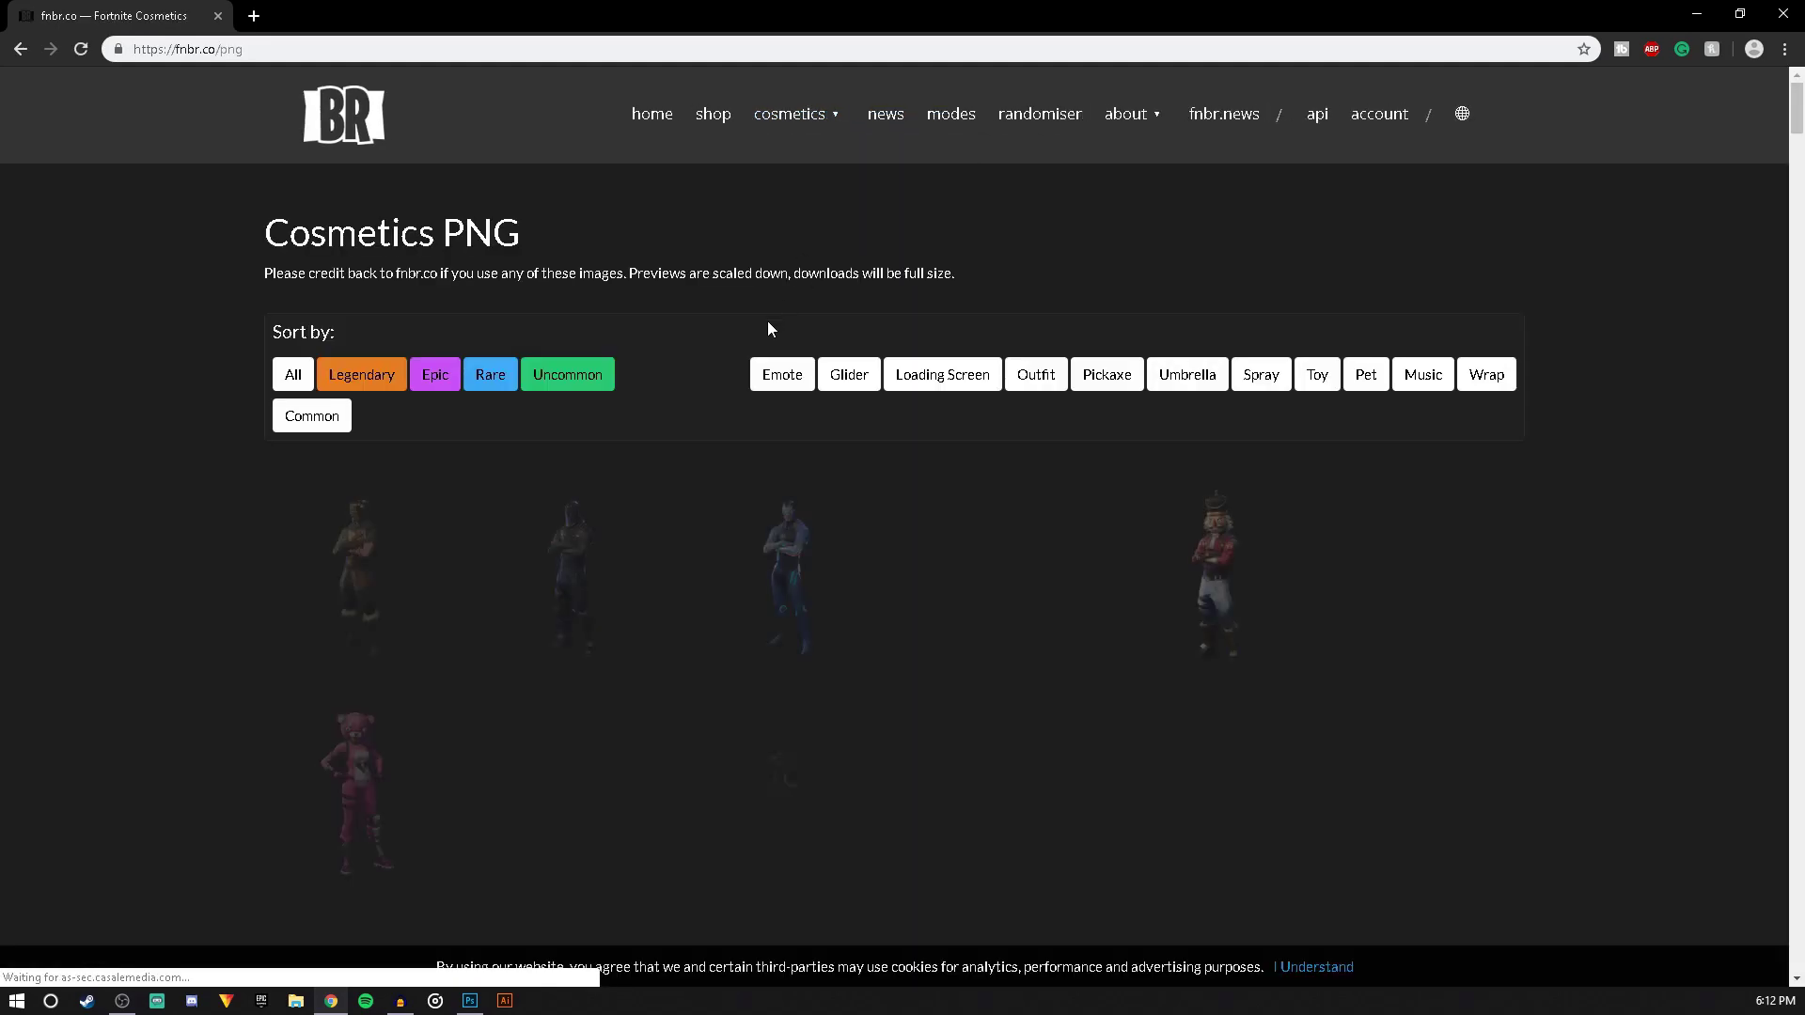
# Search Google Images for "fortnite wallpaper"
pyautogui.scroll(-20, 611, 347)
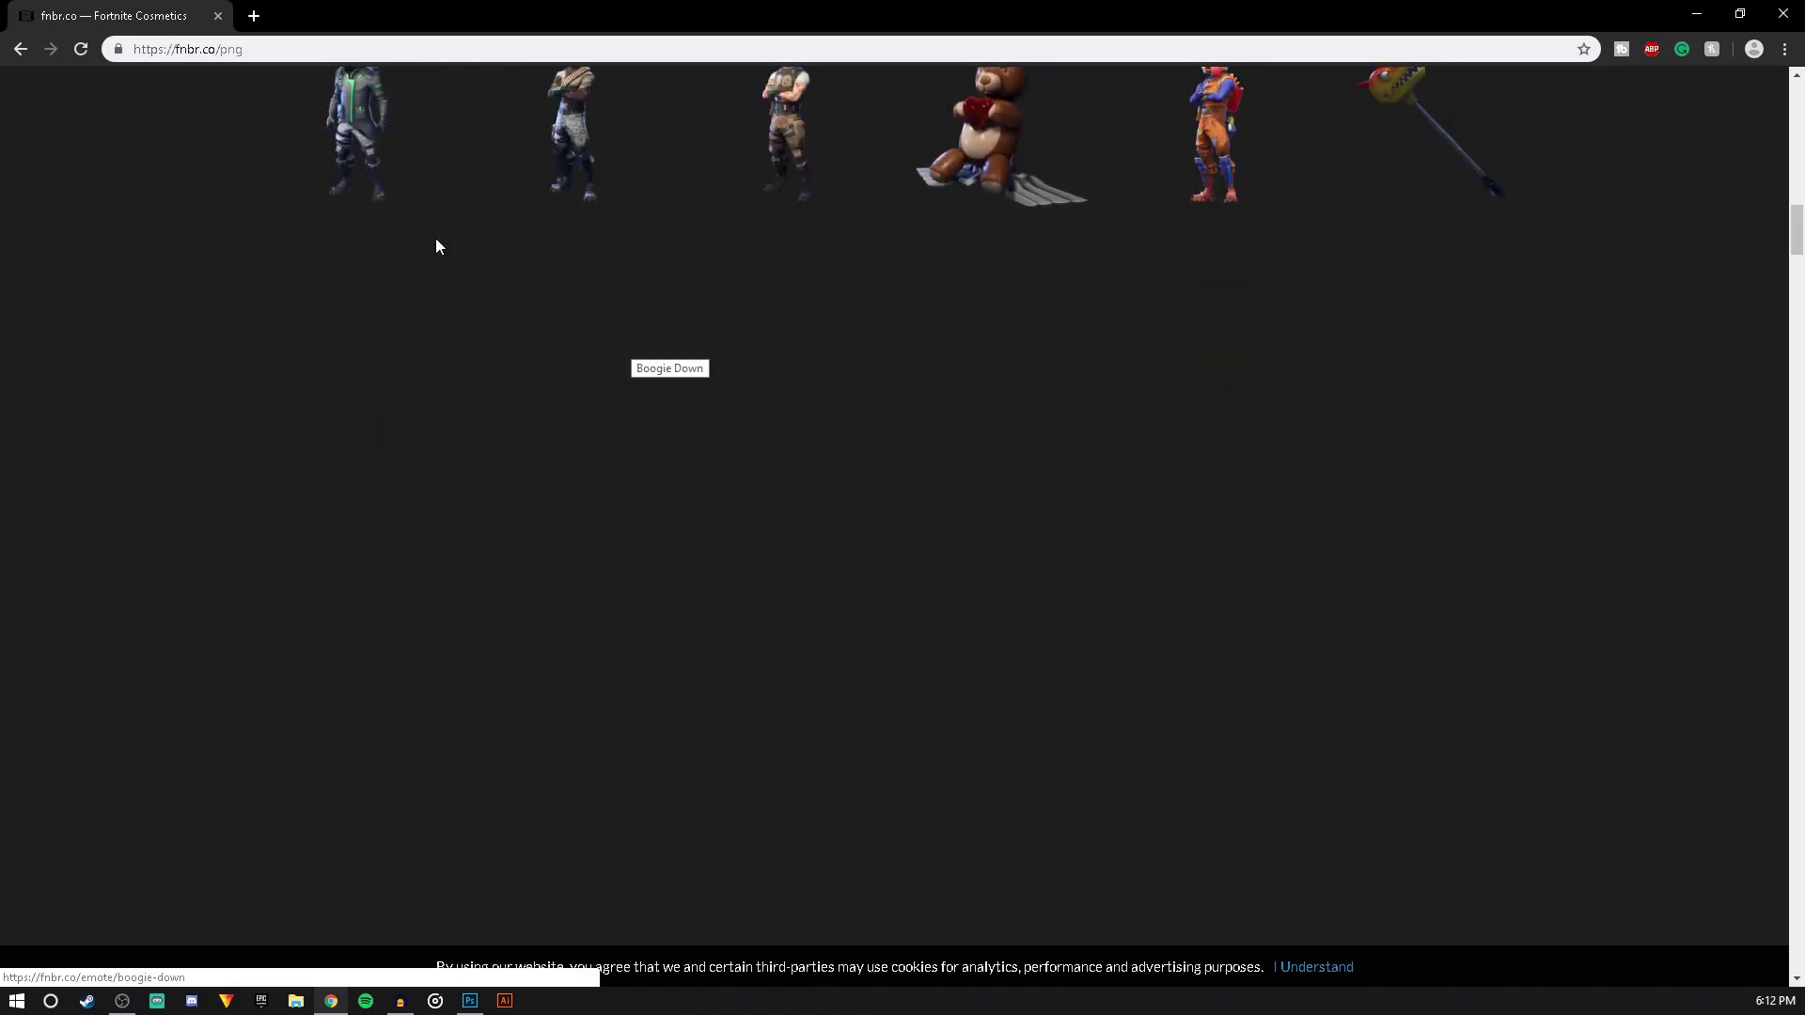
pyautogui.scroll(3, 484, 283)
pyautogui.click(293, 52)
pyautogui.write('F')
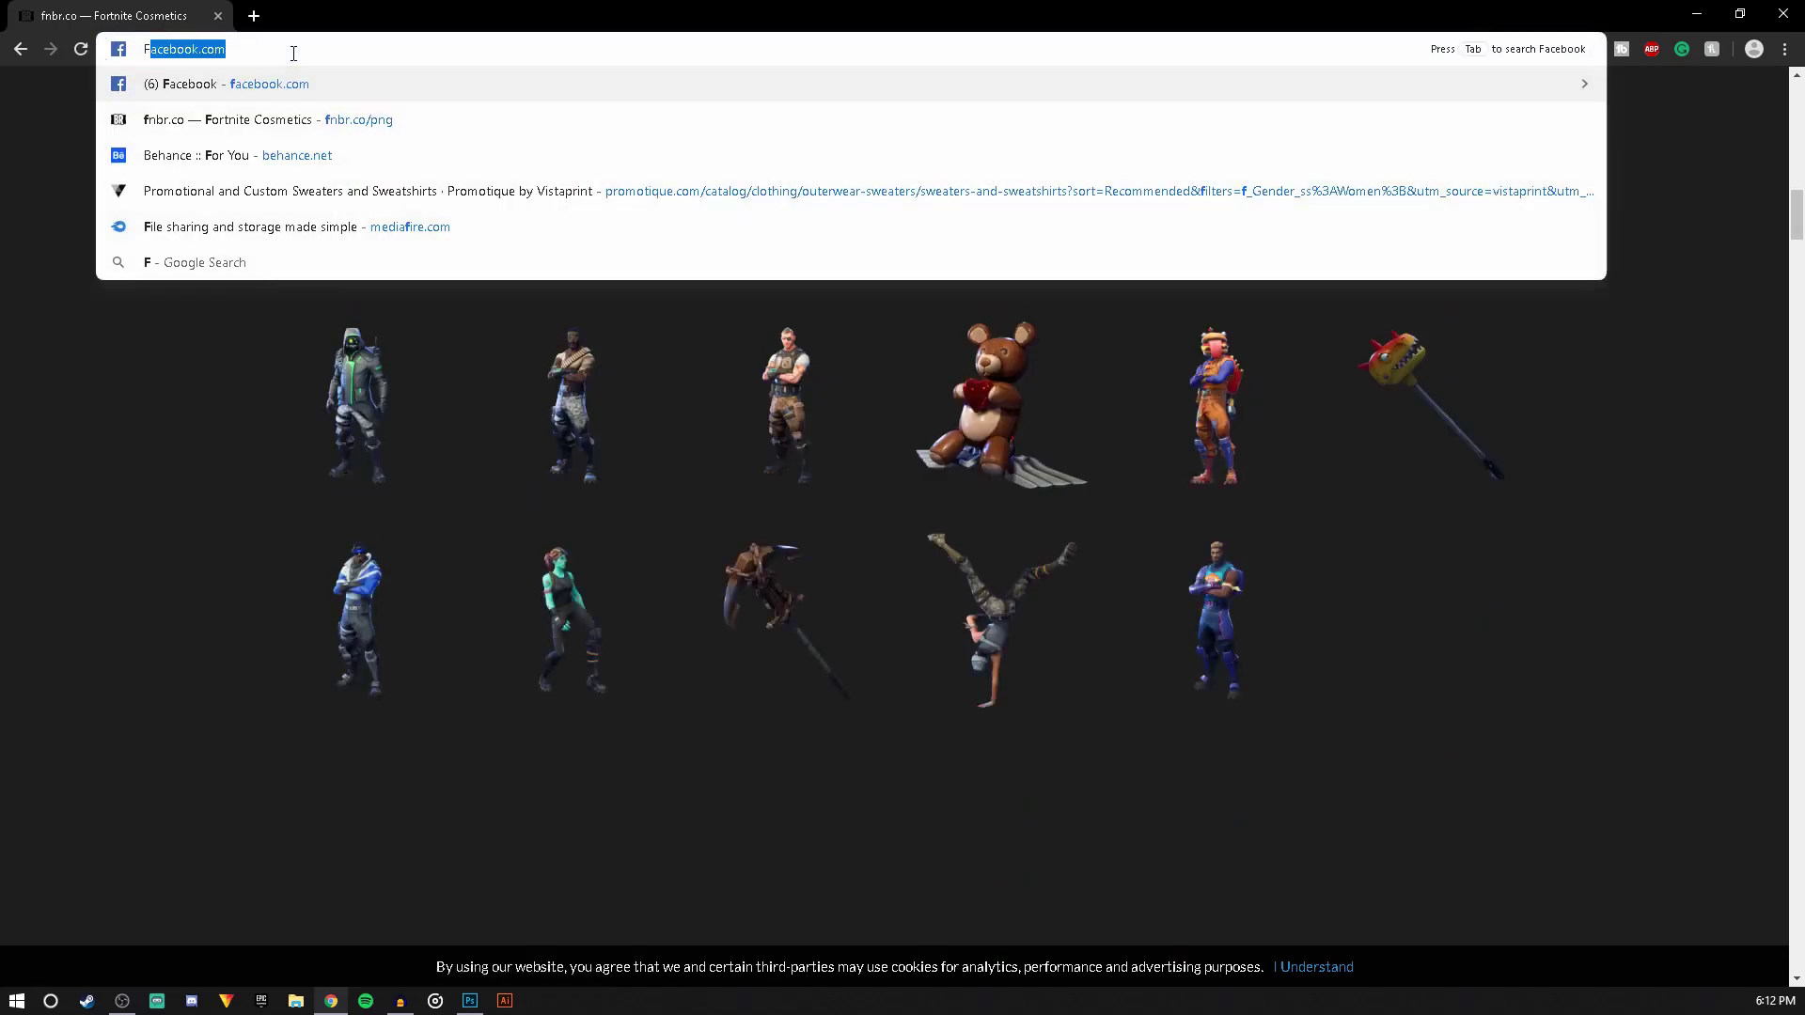
pyautogui.write('ORTNITE WALLPAPER')
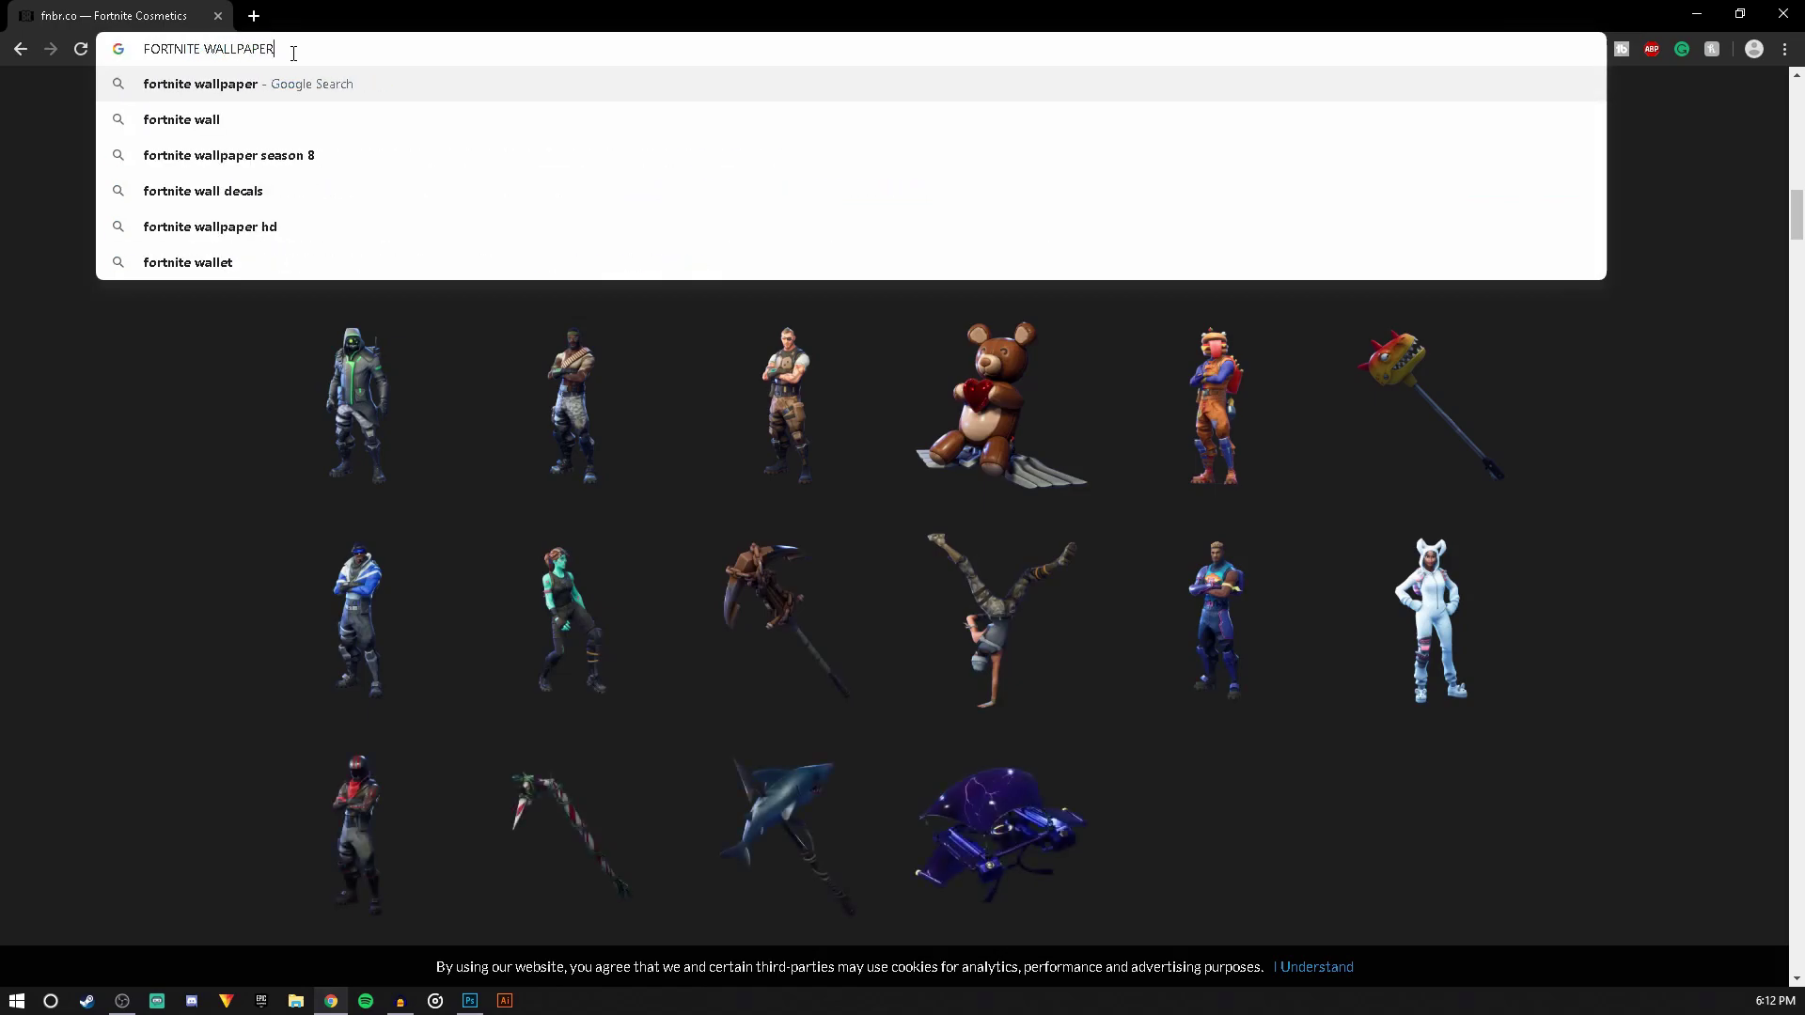
pyautogui.press('Return')
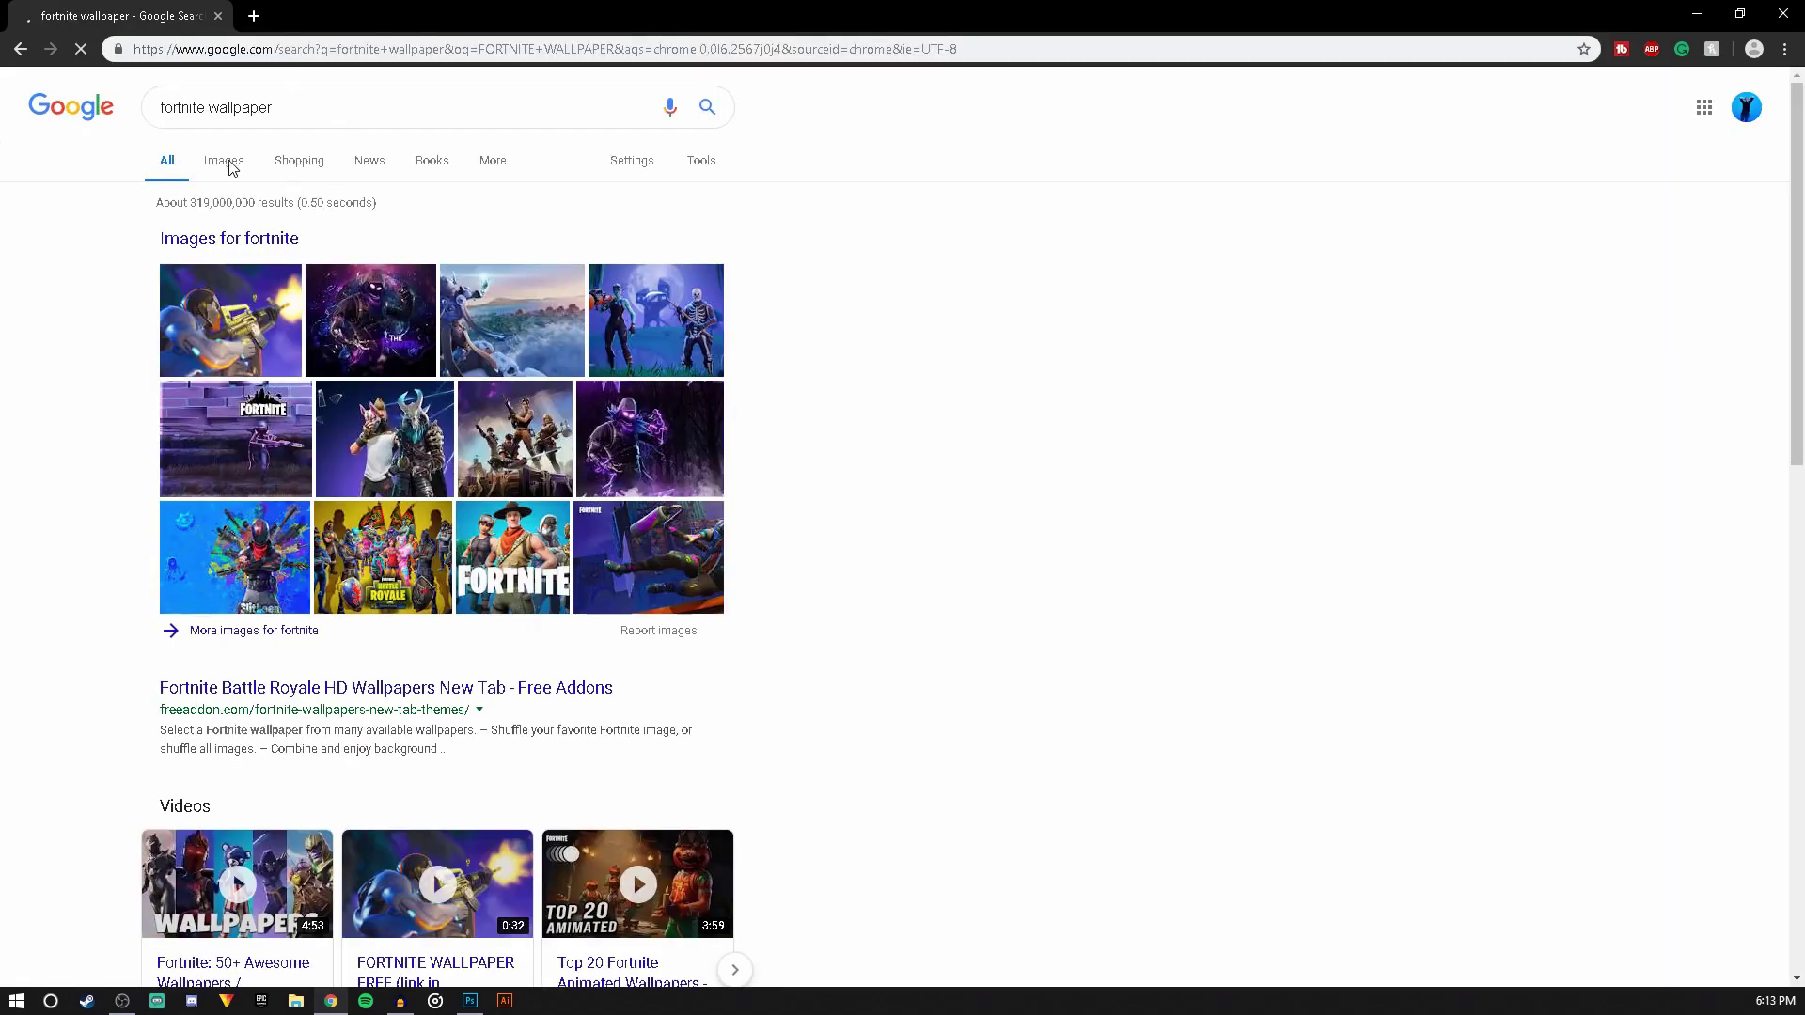
pyautogui.click(225, 161)
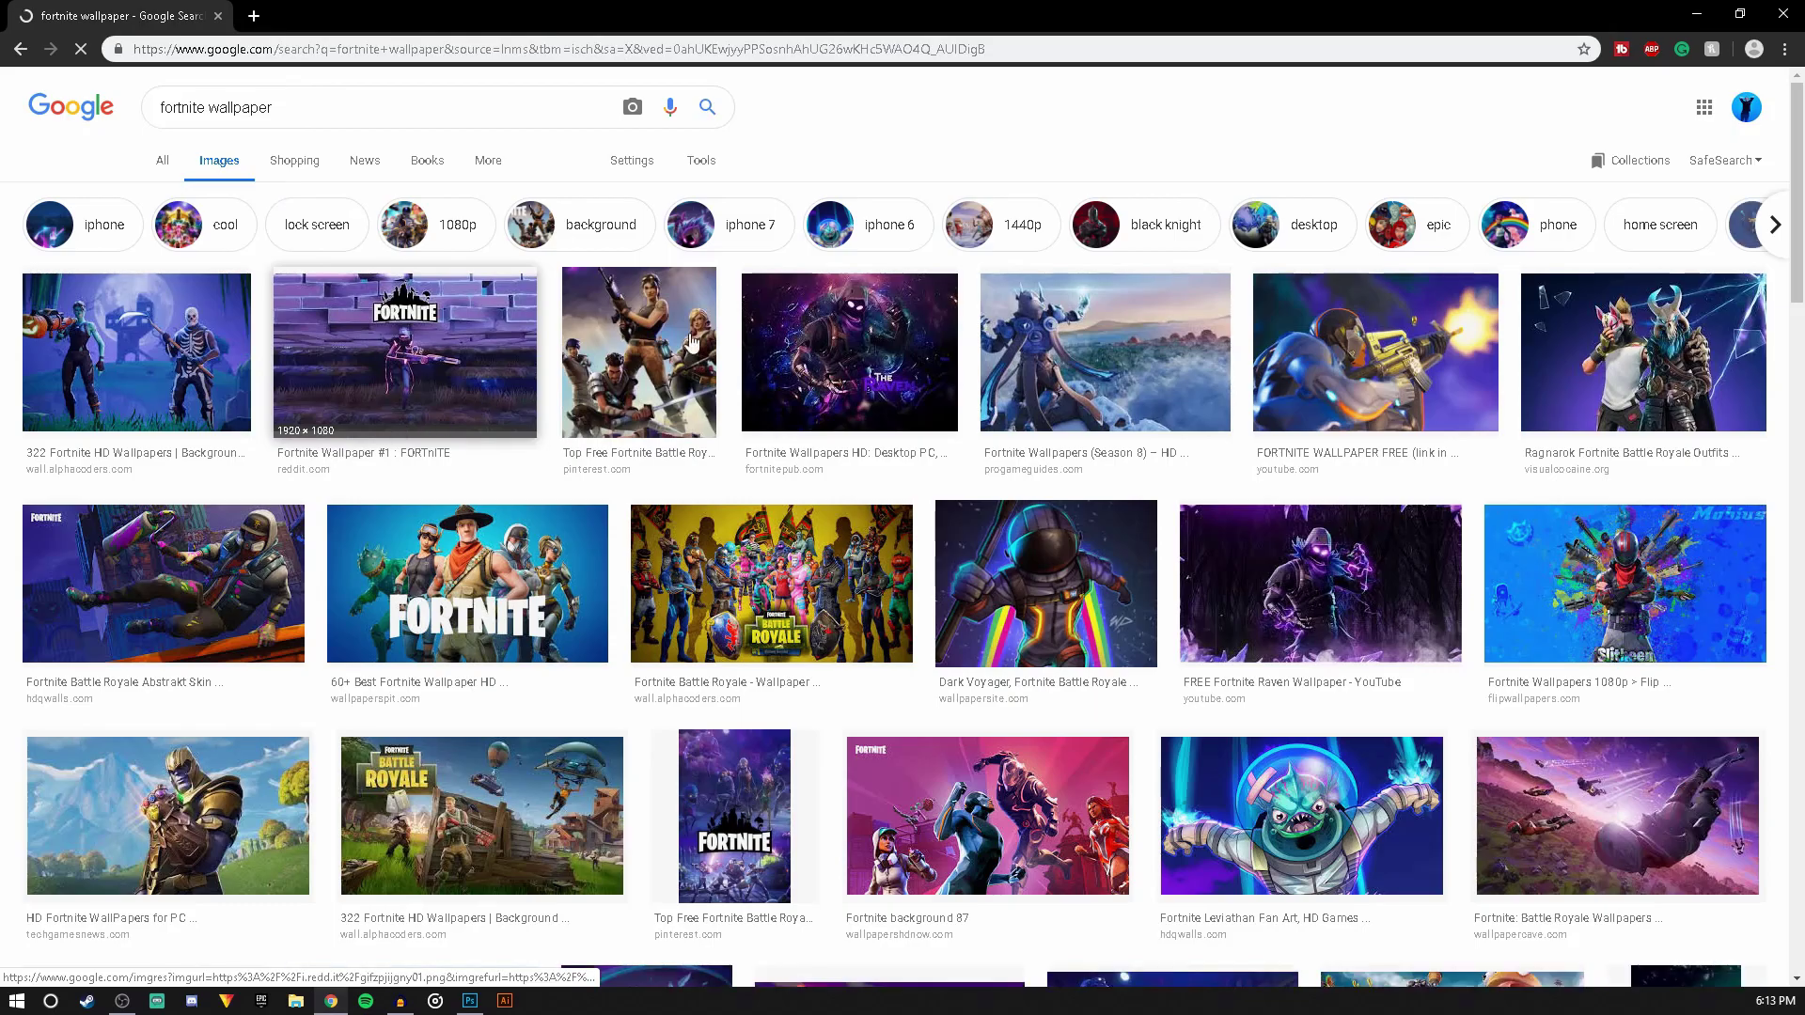
pyautogui.scroll(-1, 611, 327)
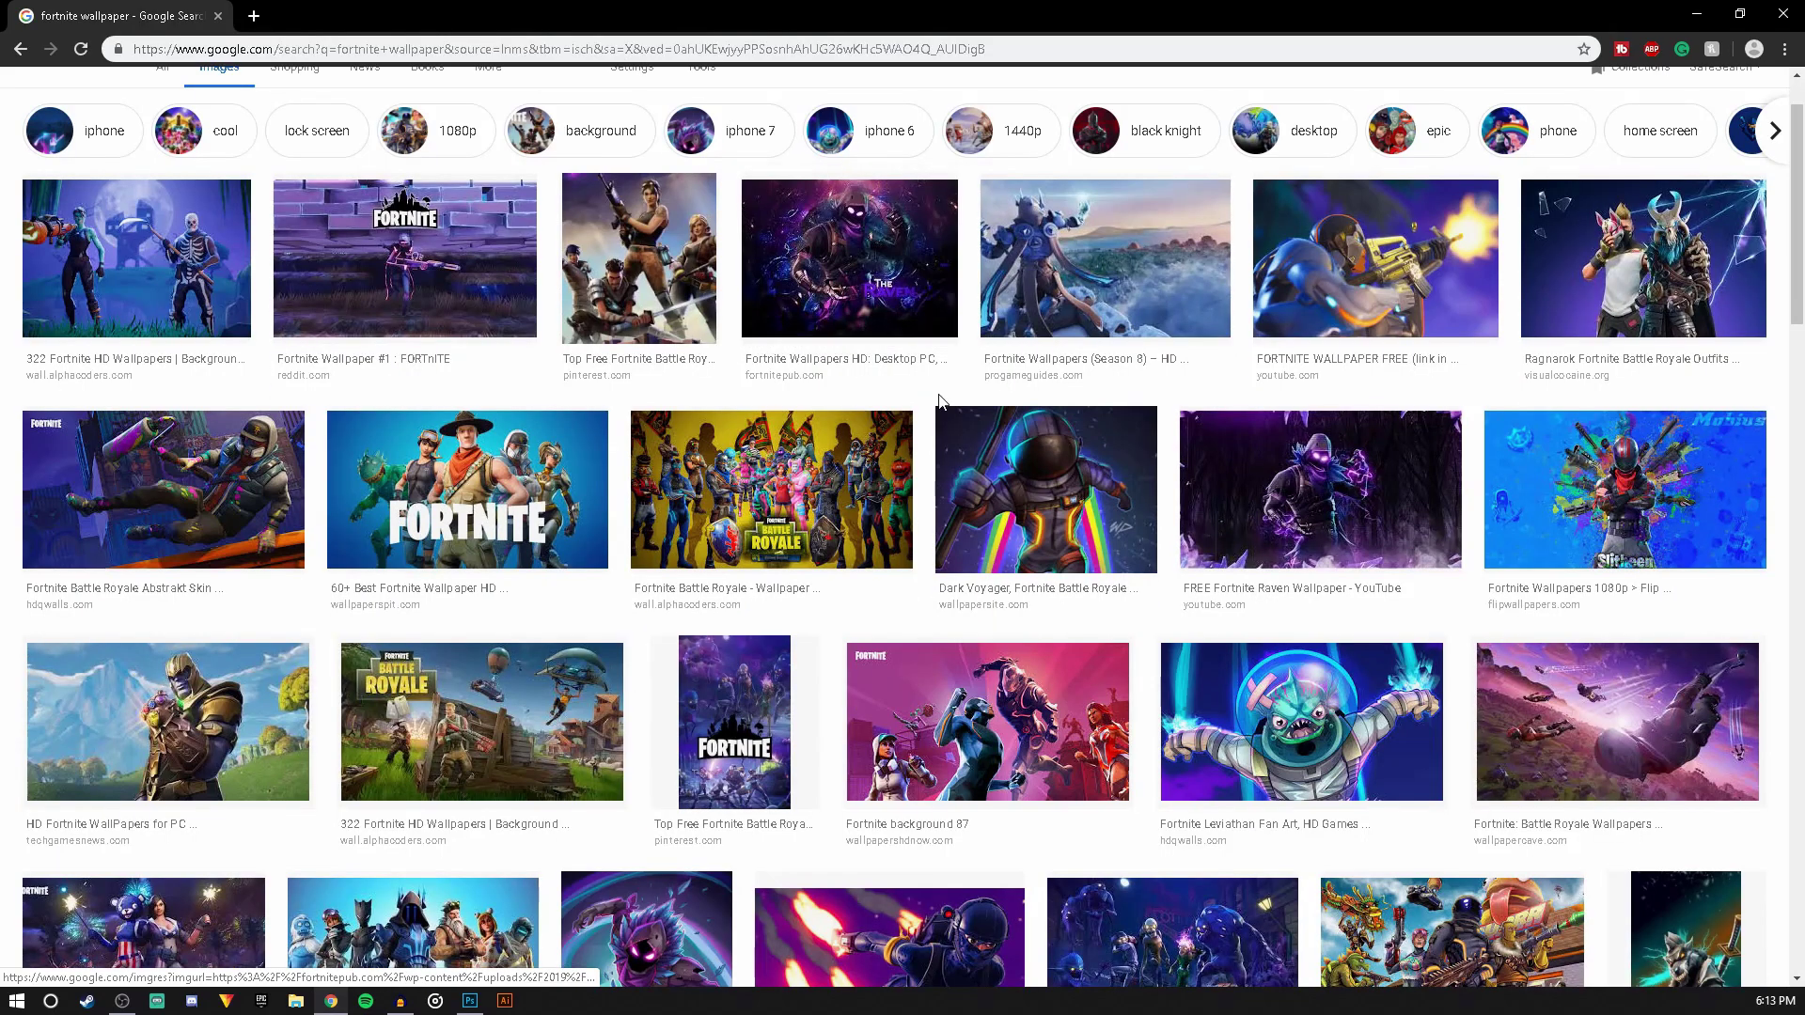
pyautogui.click(1084, 292)
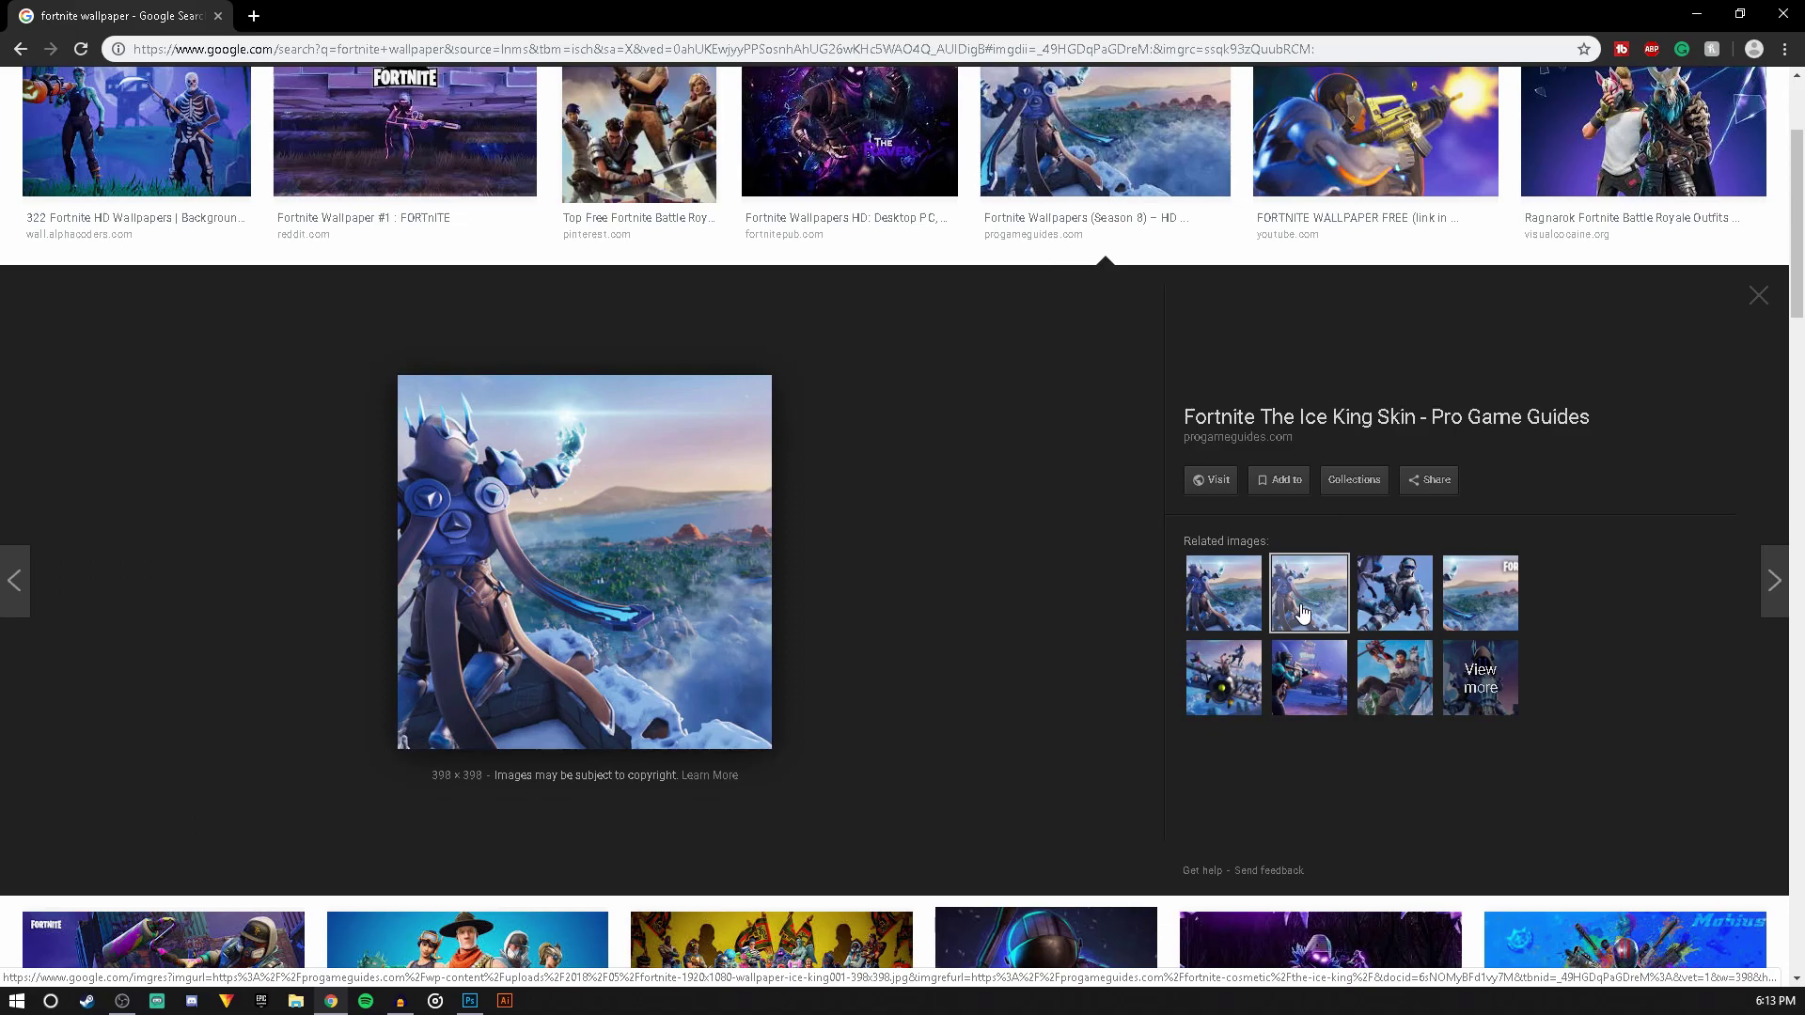
pyautogui.click(1091, 155)
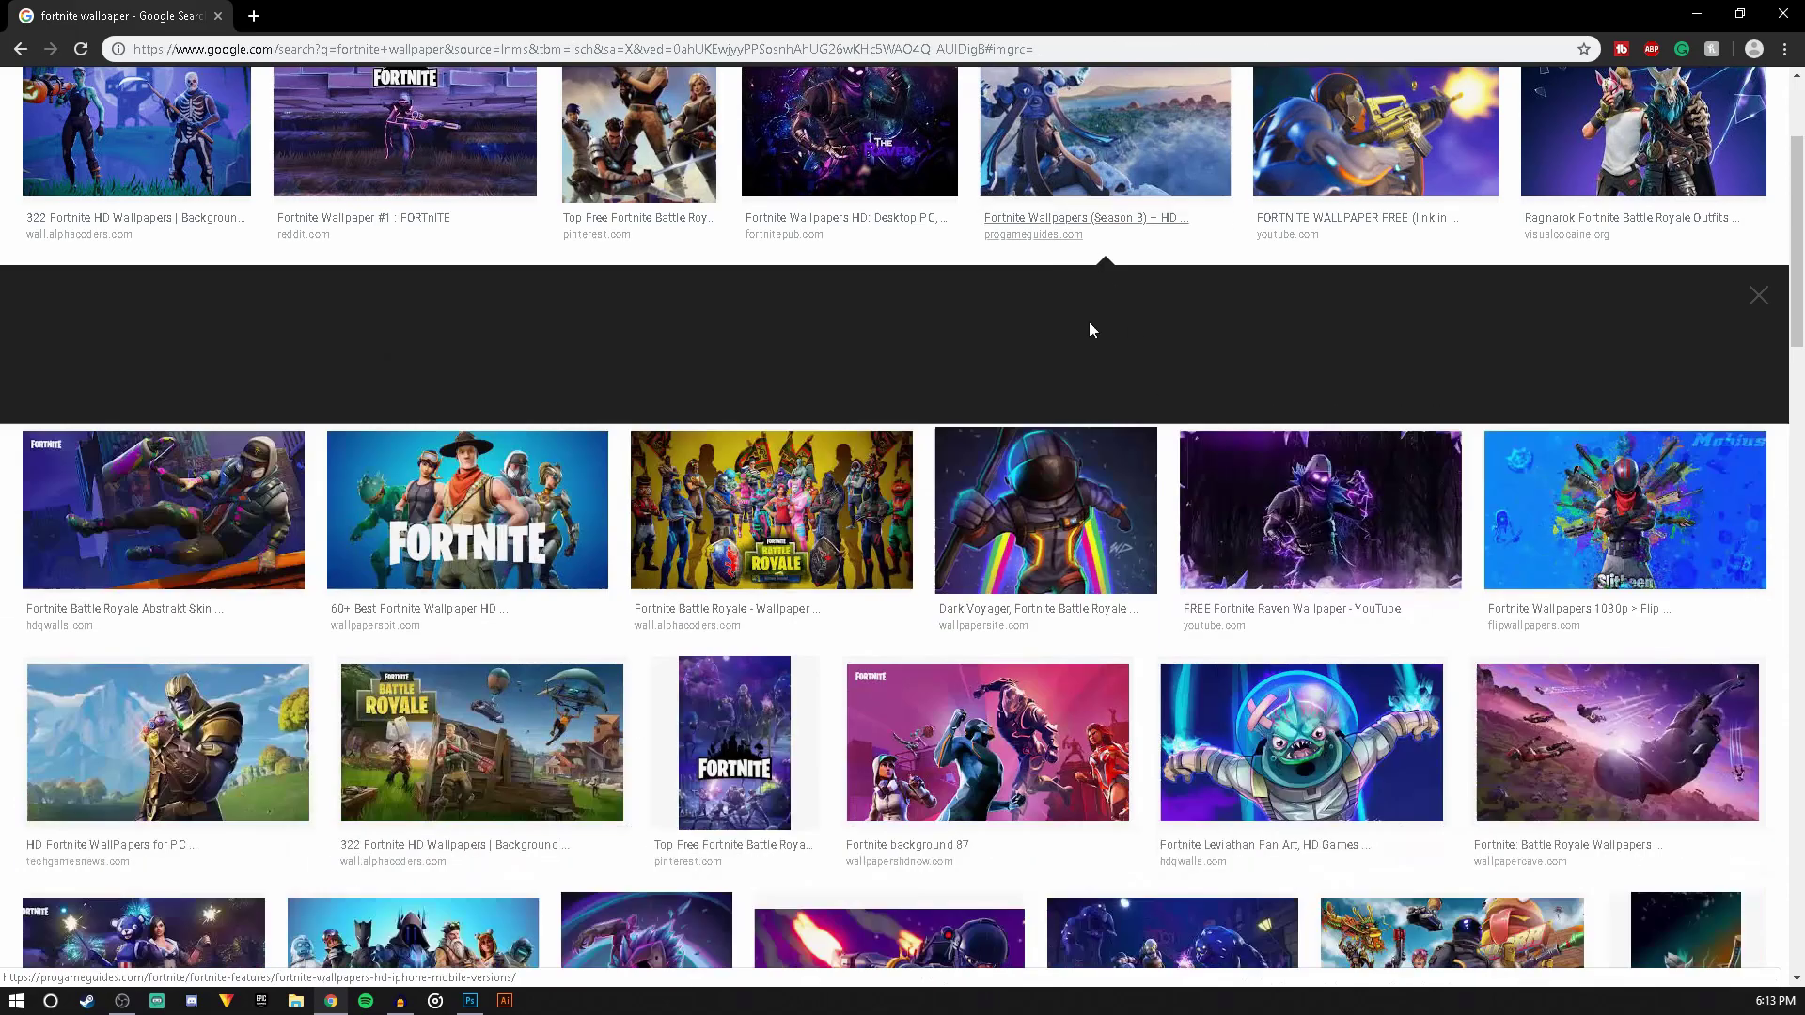
# Copy the purple 2560 × 1440 skydiving wallpaper from the results, switch to Photoshop and paste it directly above Layer 44
pyautogui.scroll(-3, 1137, 390)
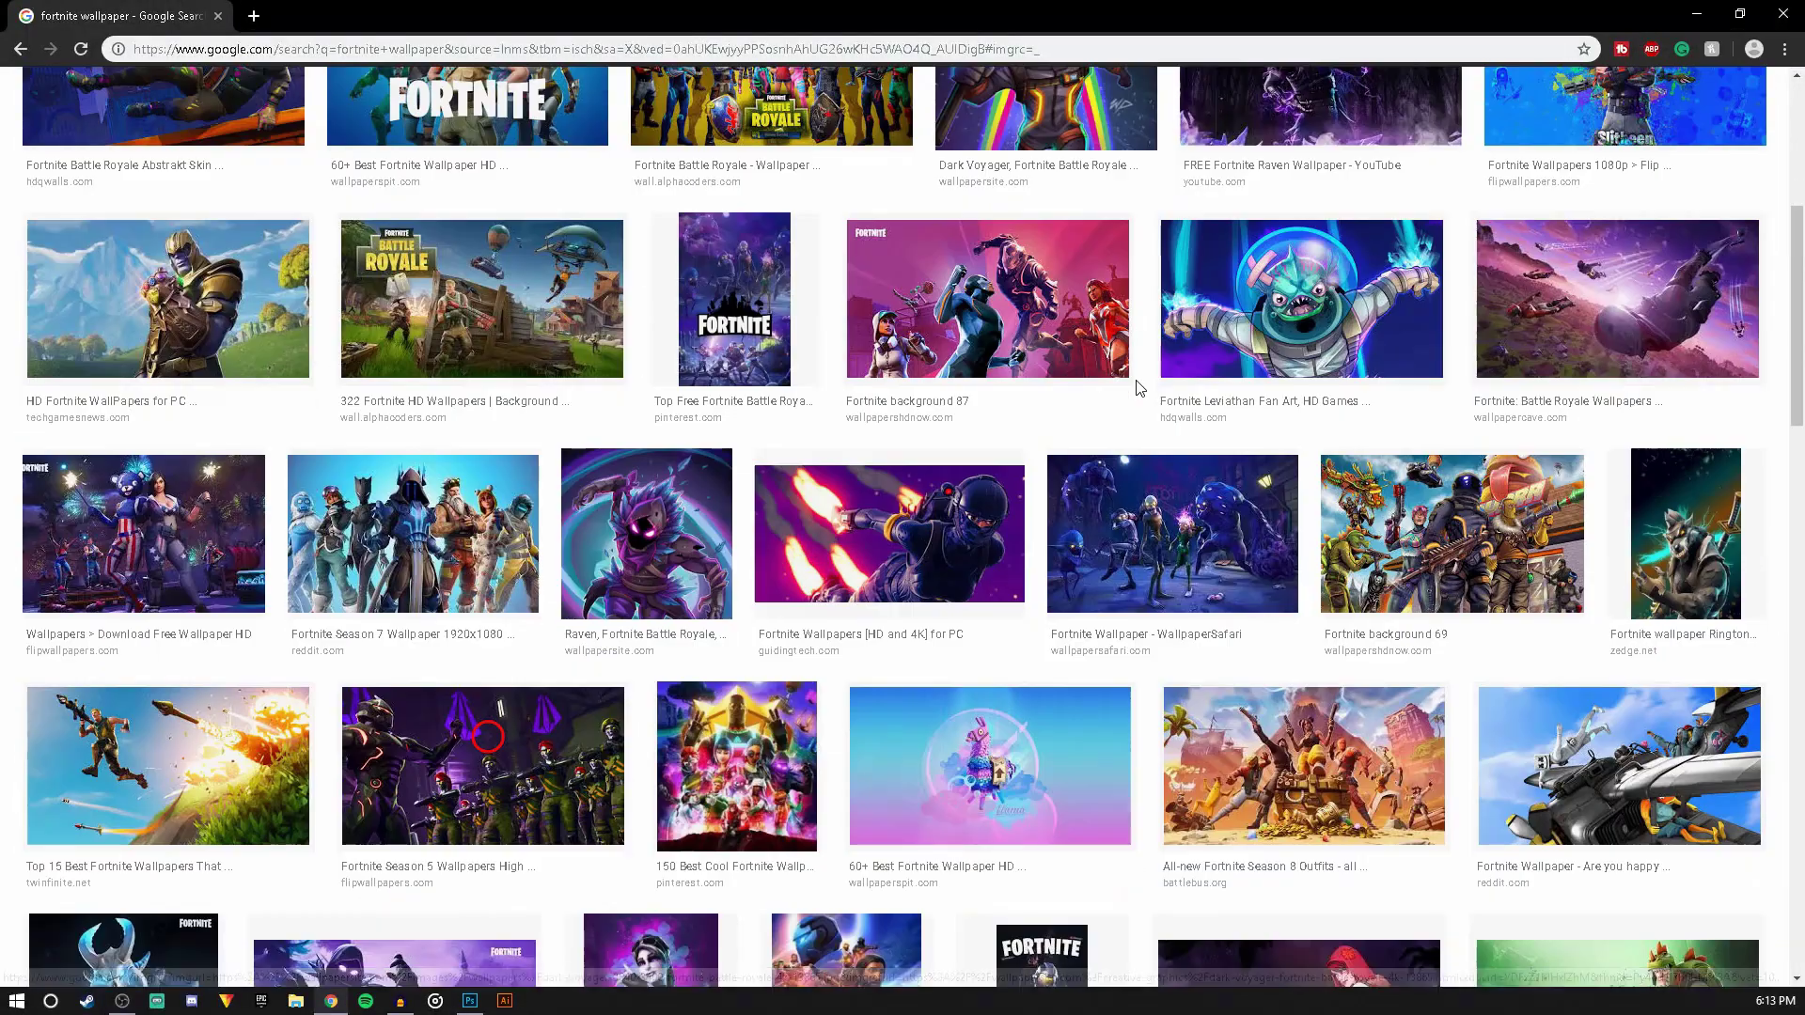
pyautogui.click(1608, 374)
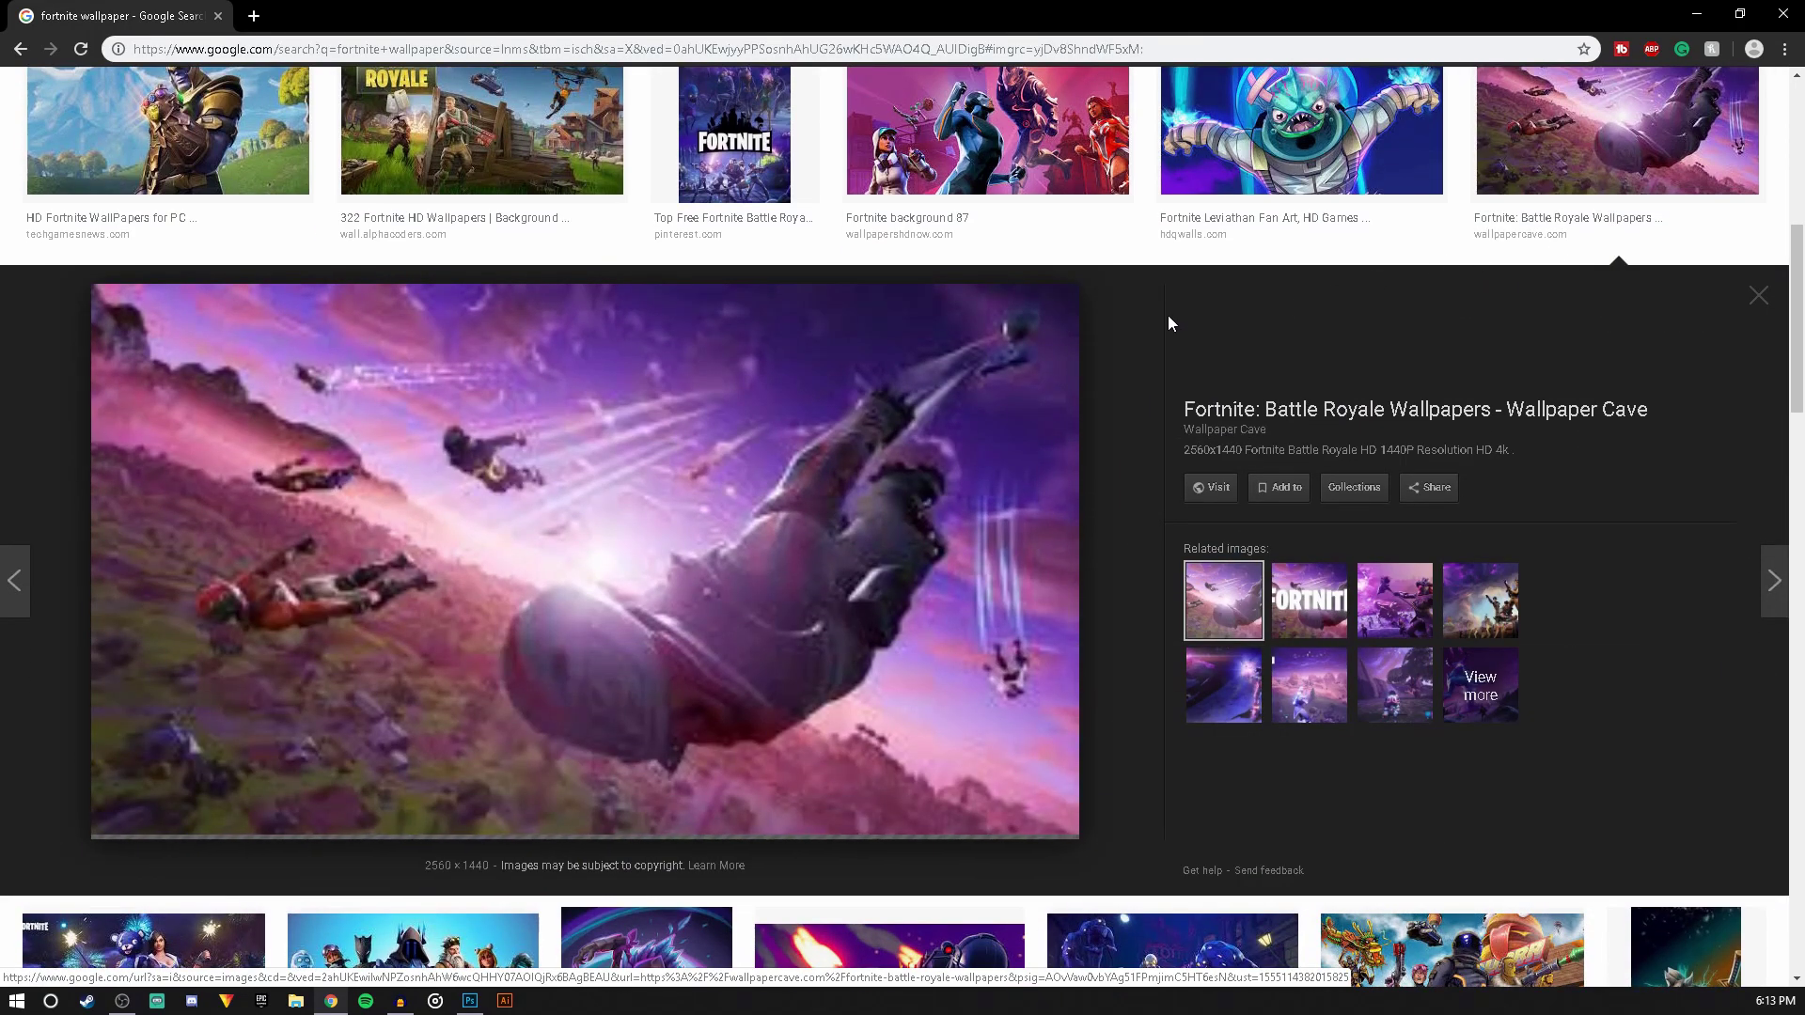
pyautogui.rightClick(845, 403)
pyautogui.click(887, 590)
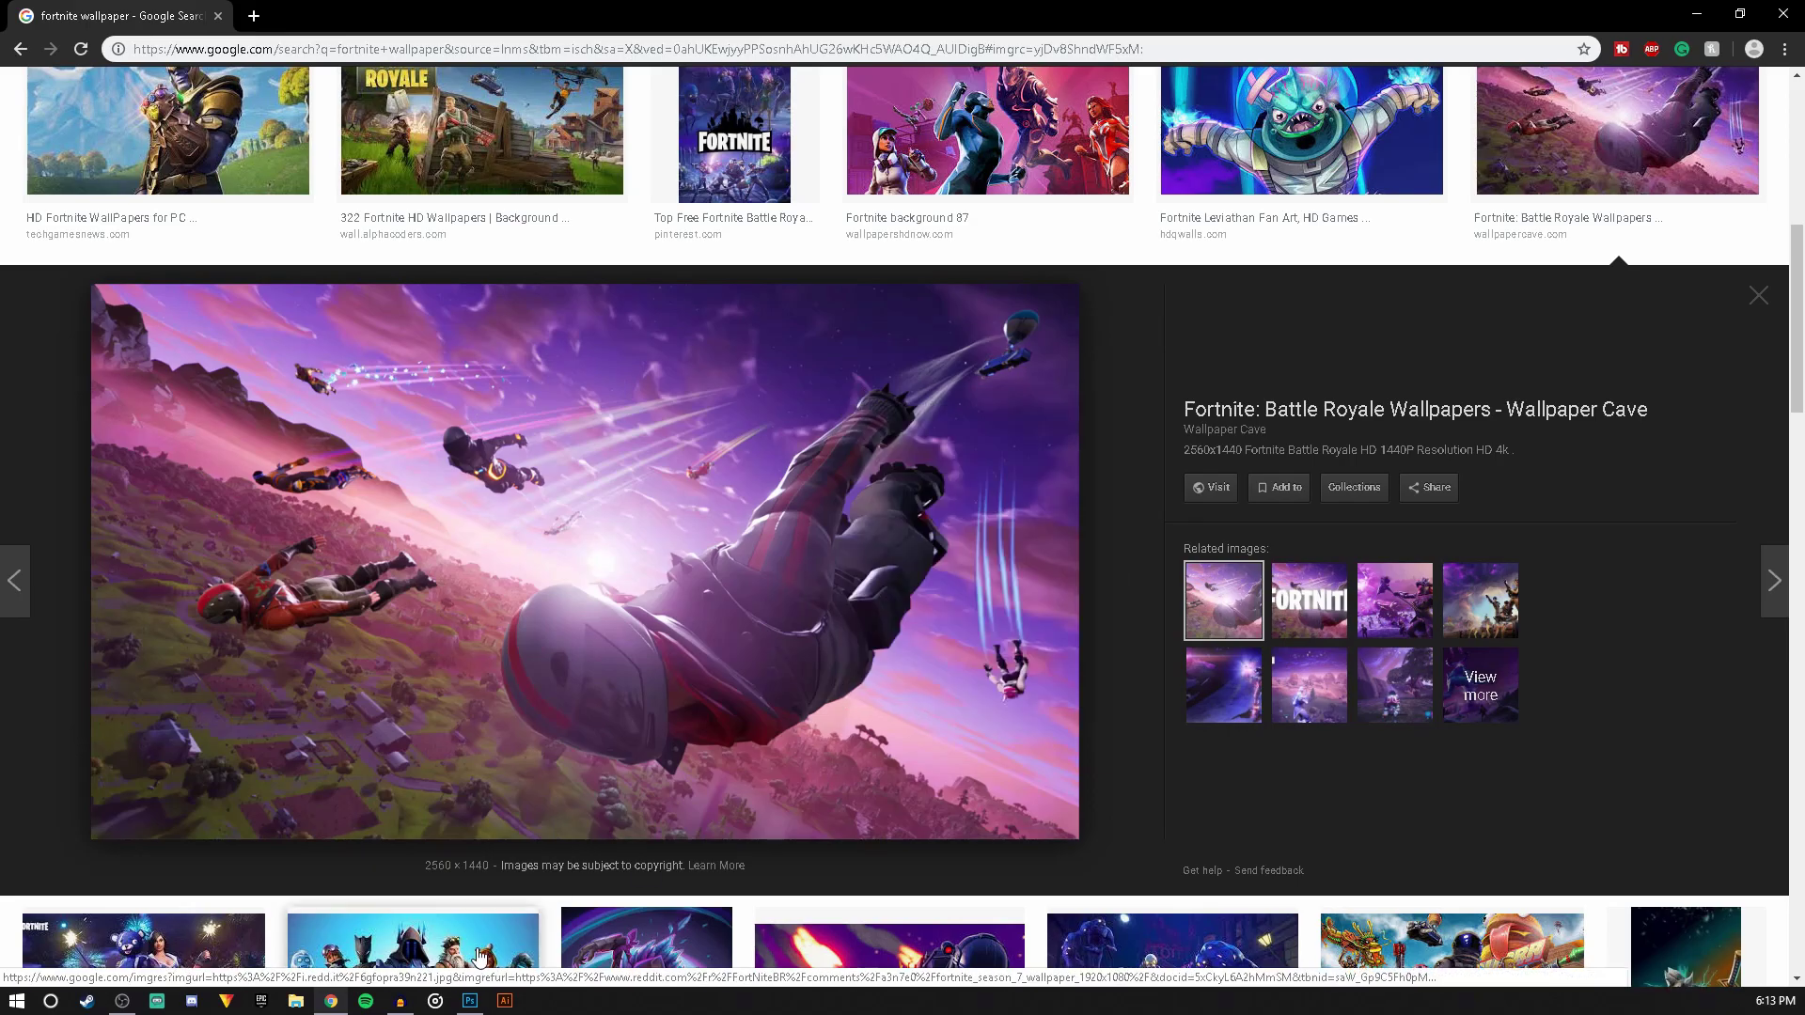
pyautogui.hotkey('alt', 'Tab')
pyautogui.click(1672, 751)
pyautogui.hotkey('ctrl', 'v')
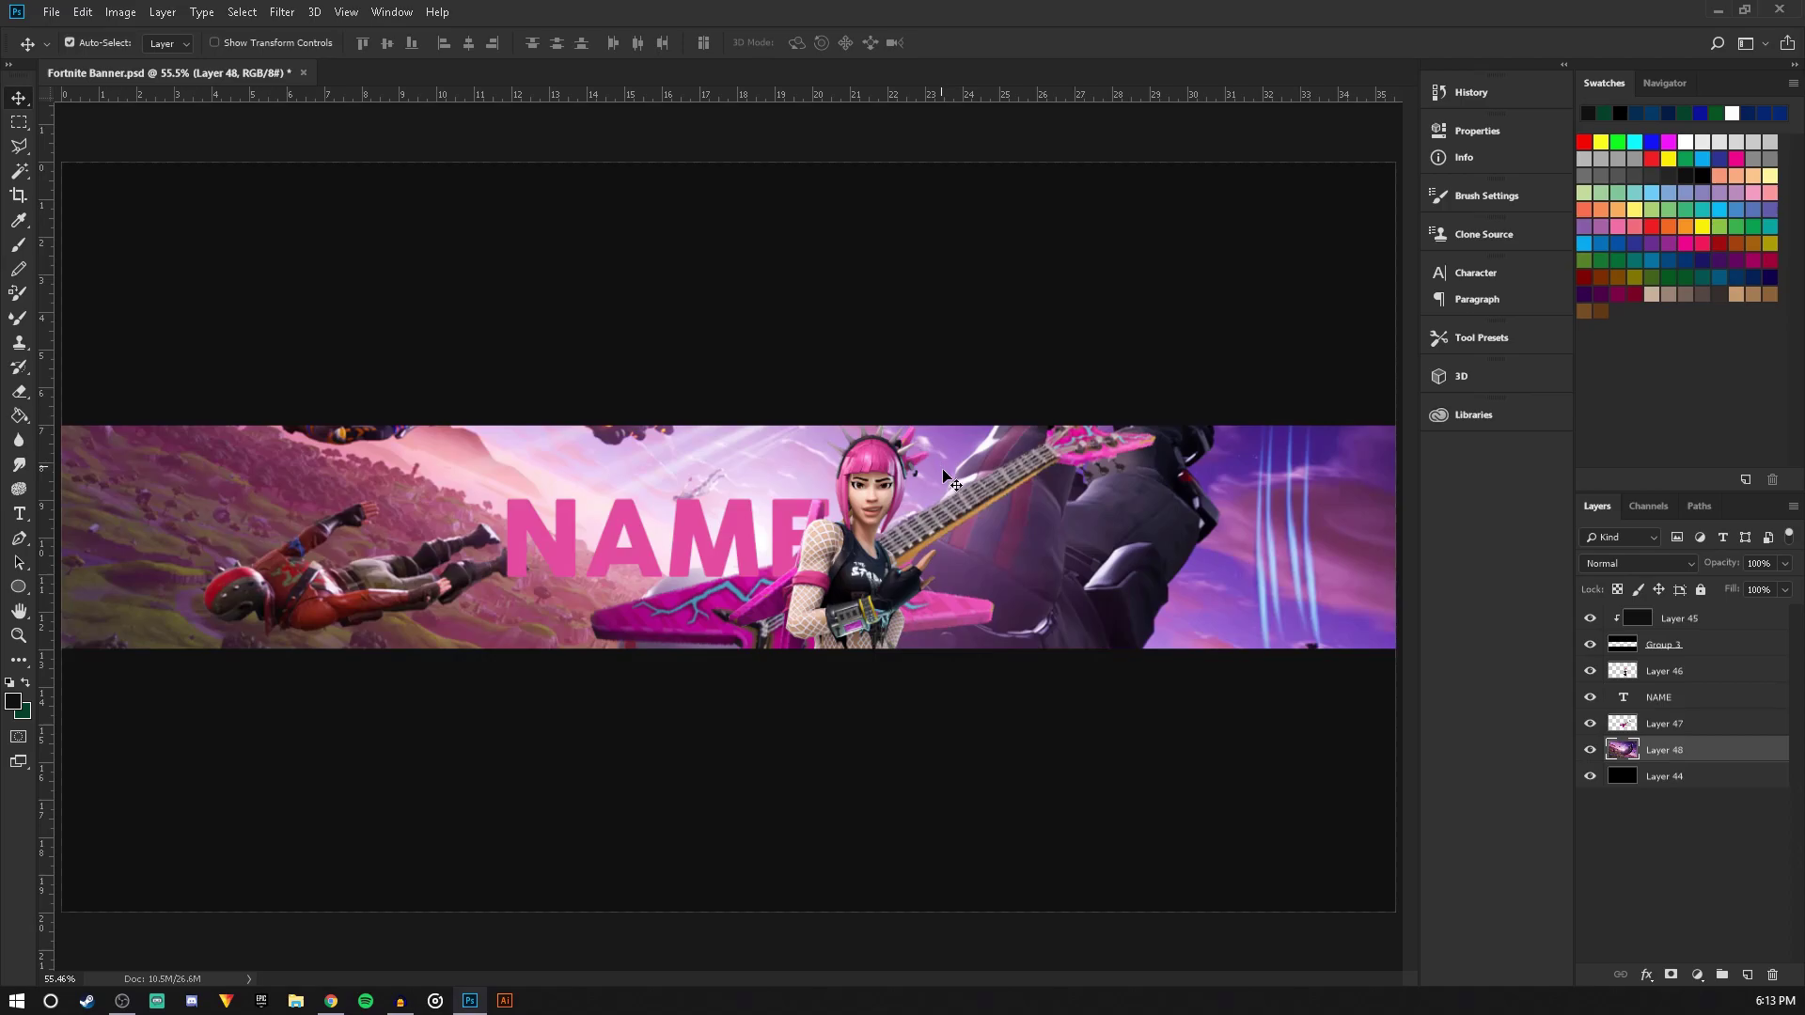
# Scale the pasted wallpaper to about 81%, rotate it about 9° clockwise and shift it toward the banner strip's left end
pyautogui.hotkey('ctrl', 't')
pyautogui.scroll(-3, 917, 442)
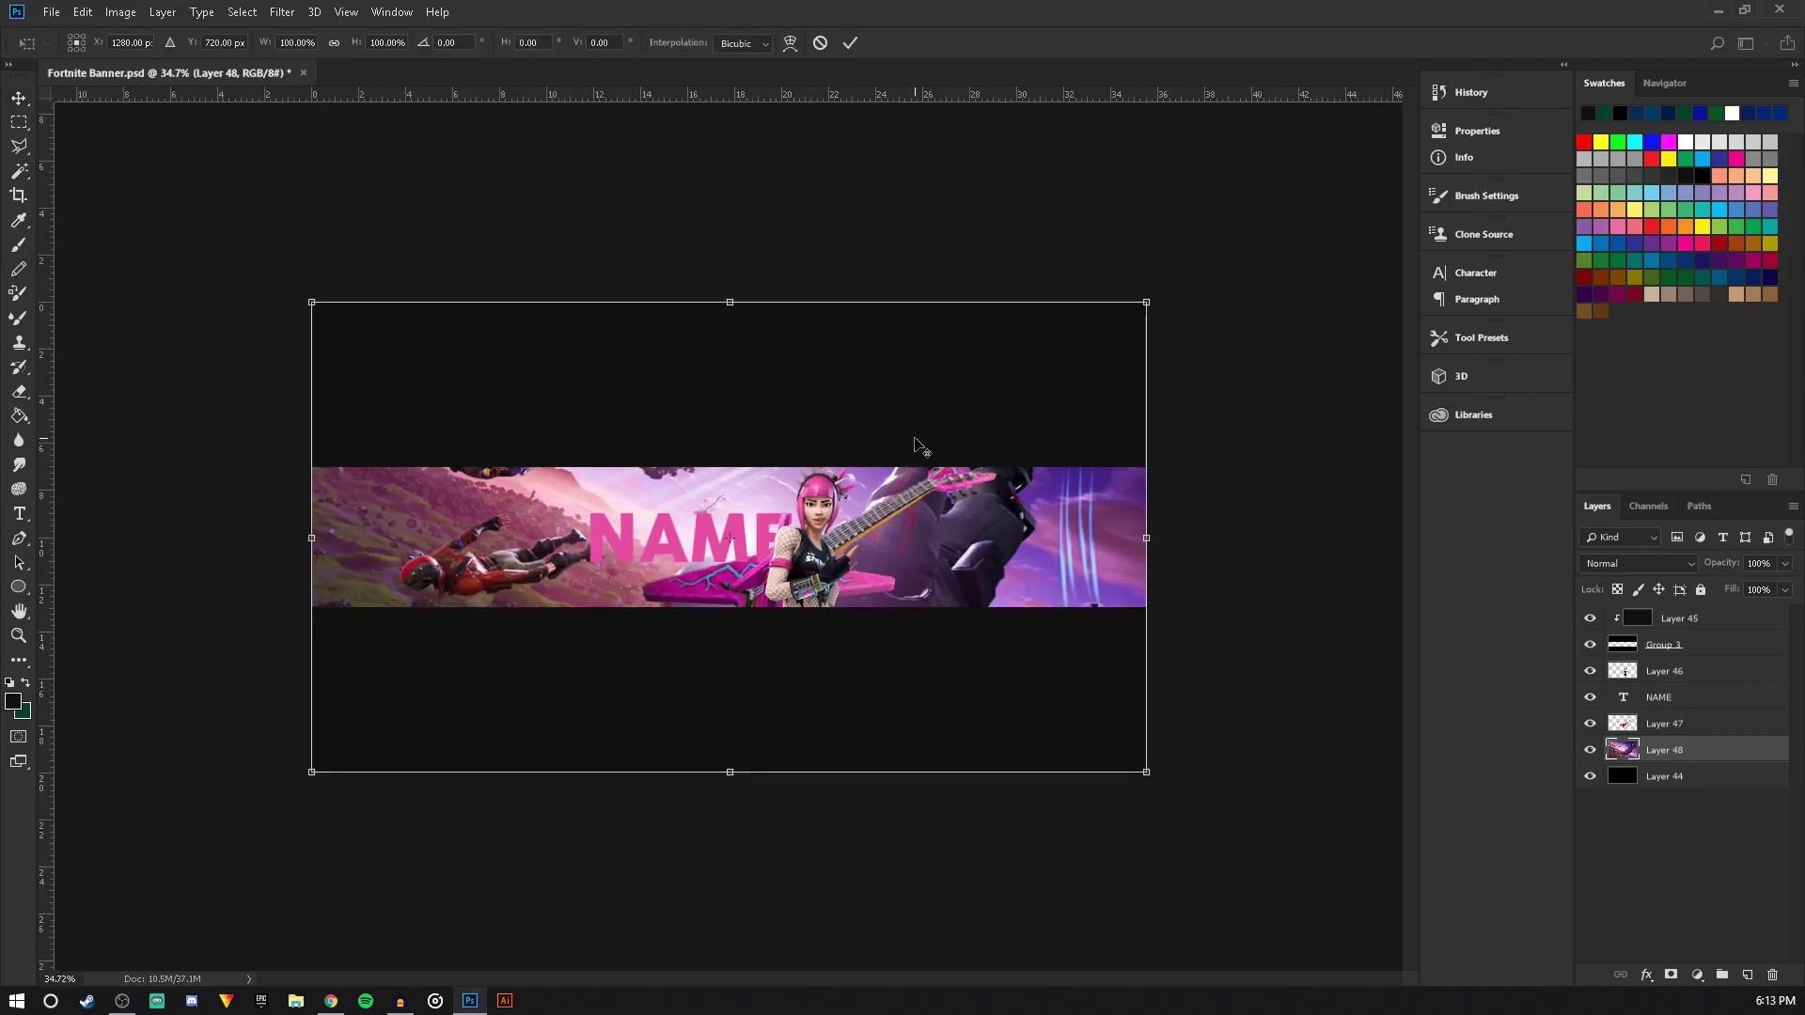
pyautogui.scroll(2, 914, 440)
pyautogui.moveTo(1294, 217); pyautogui.dragTo(1083, 342)
pyautogui.moveTo(1067, 381); pyautogui.dragTo(975, 408)
pyautogui.moveTo(1076, 371); pyautogui.dragTo(1279, 428)
pyautogui.moveTo(1014, 463)
pyautogui.mouseDown()
pyautogui.moveTo(1037, 434)
pyautogui.moveTo(1007, 433)
pyautogui.mouseUp()
pyautogui.click(21, 115)
pyautogui.click(795, 373)
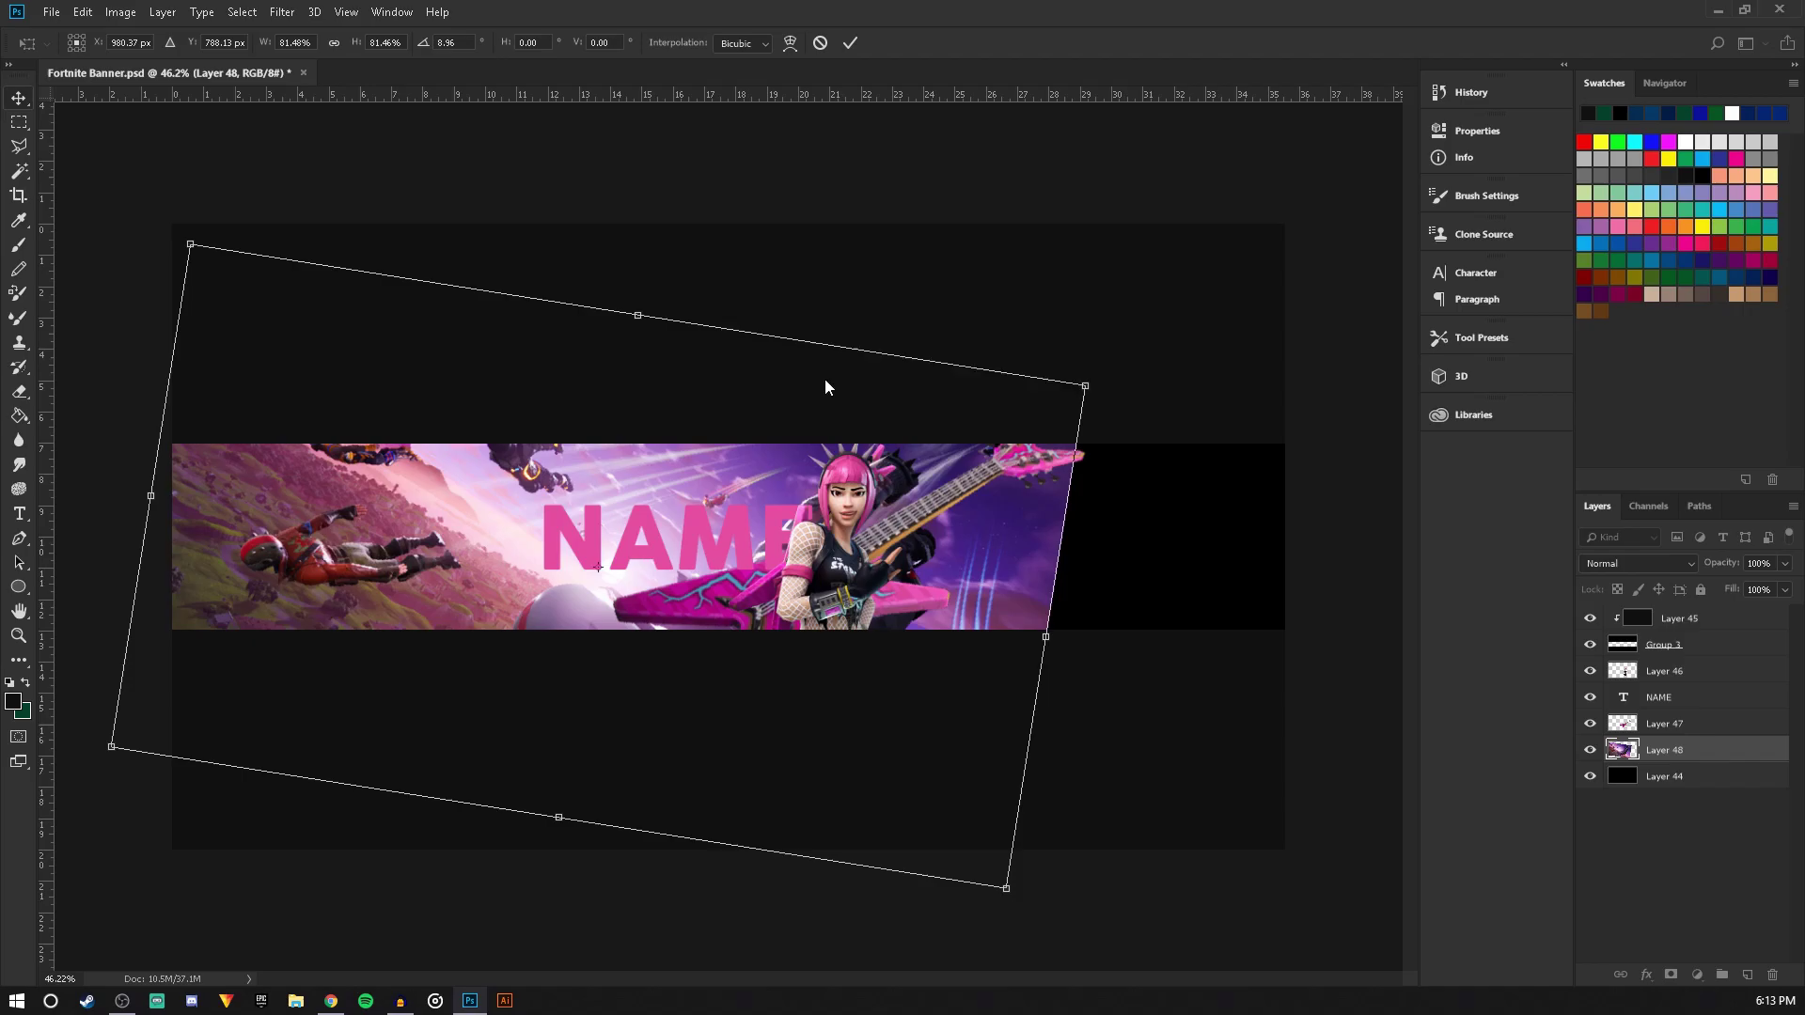
# Select a large circular area around the wallpaper's right end and copy it from Layer 48 to a new layer
pyautogui.rightClick(17, 122)
pyautogui.click(103, 139)
pyautogui.moveTo(742, 384); pyautogui.dragTo(1278, 733)
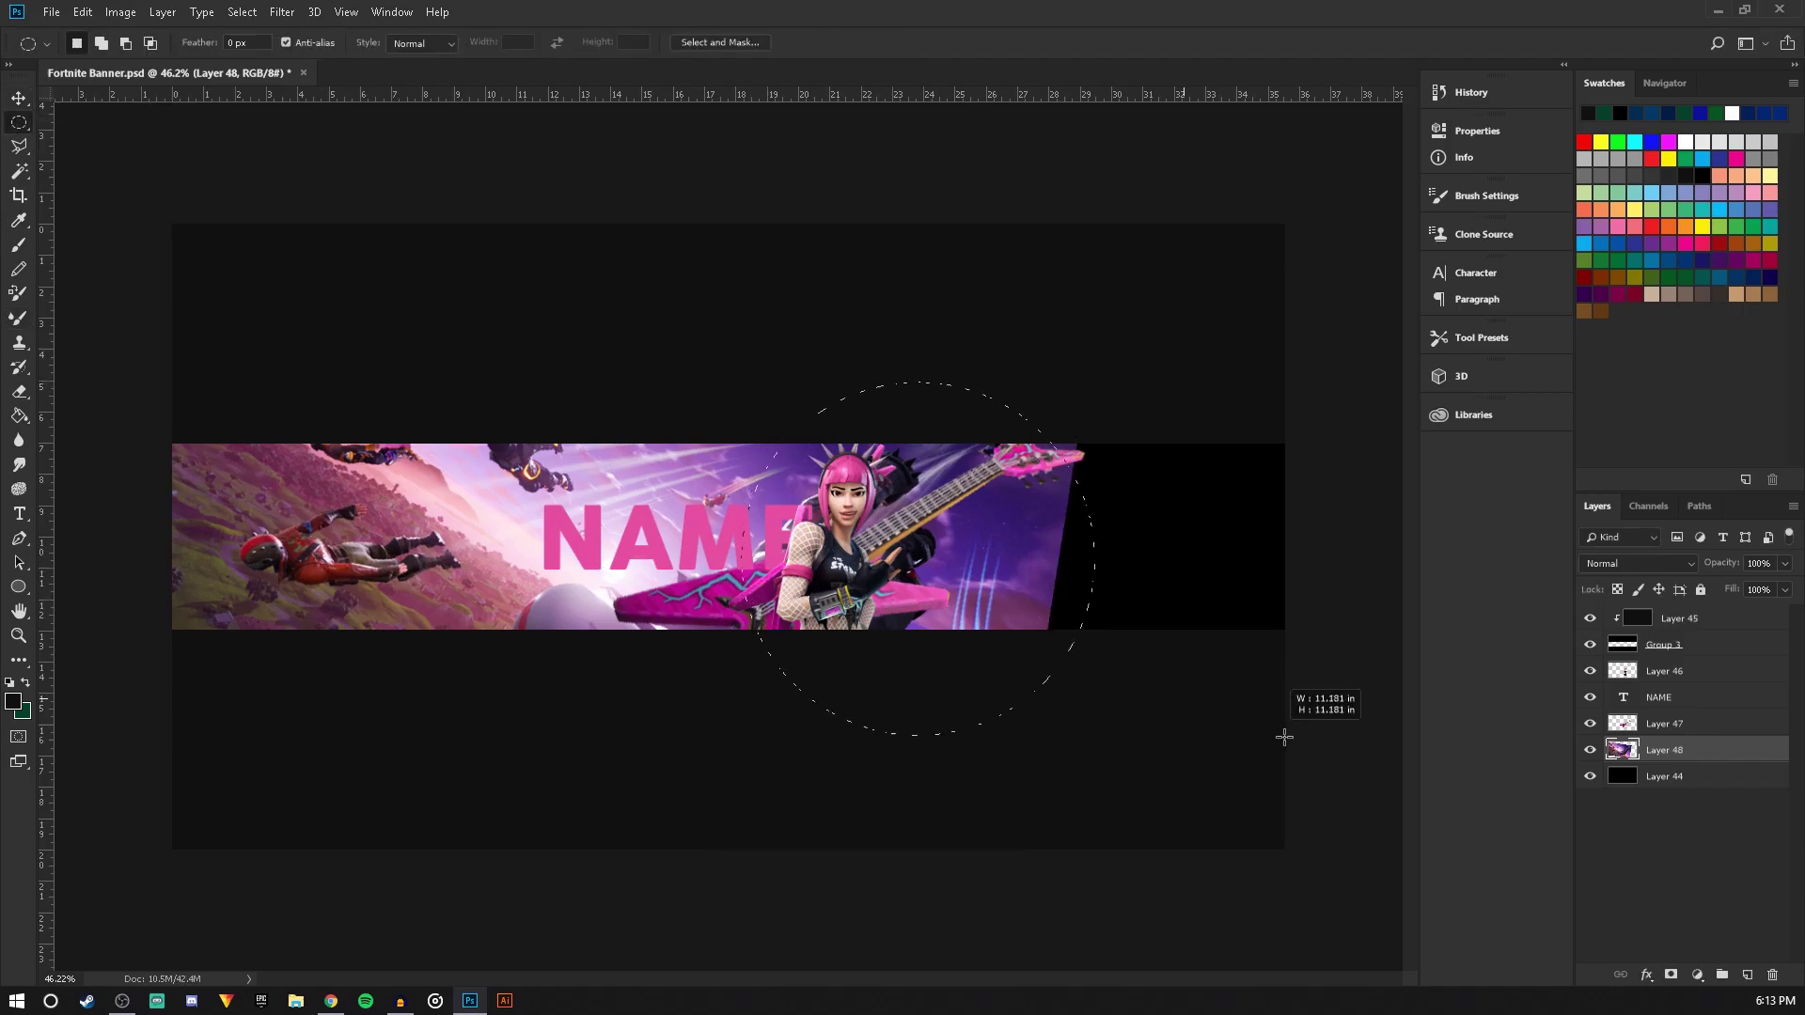
pyautogui.moveTo(1140, 645)
pyautogui.mouseDown()
pyautogui.moveTo(1001, 659)
pyautogui.moveTo(1139, 775)
pyautogui.mouseUp()
pyautogui.click(22, 99)
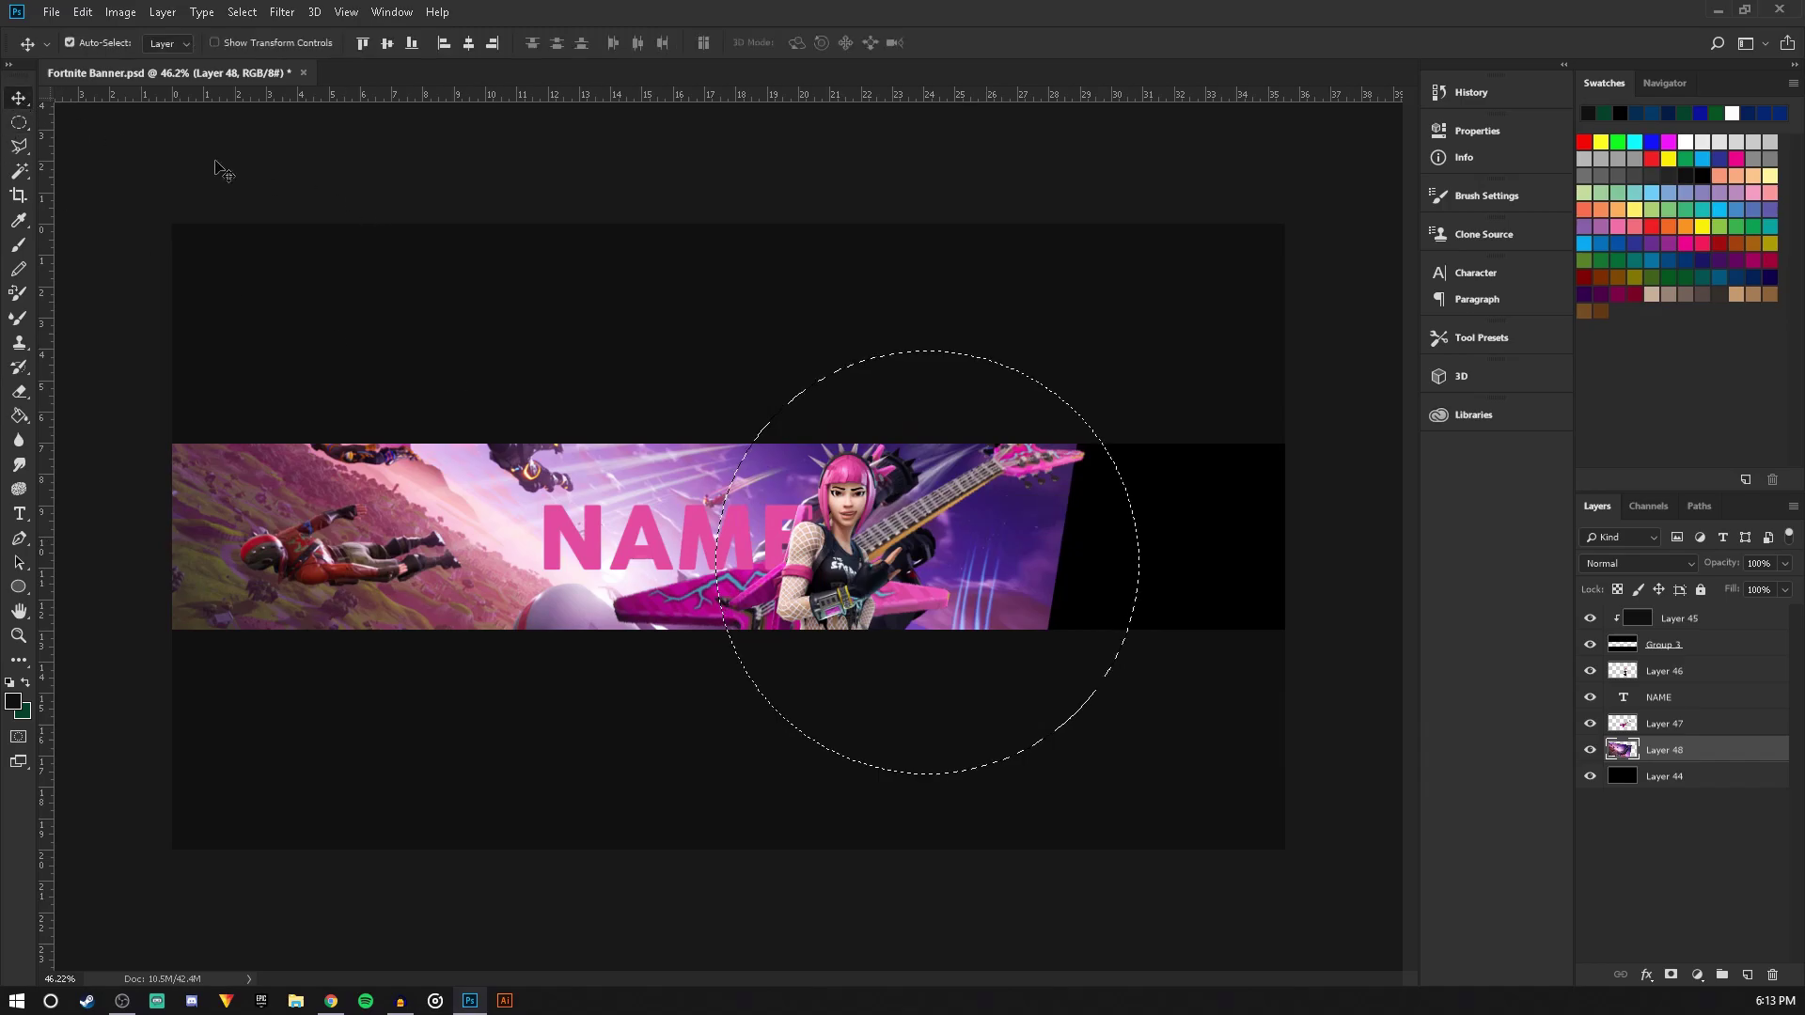
pyautogui.rightClick(940, 544)
pyautogui.press('Escape')
pyautogui.press('m')
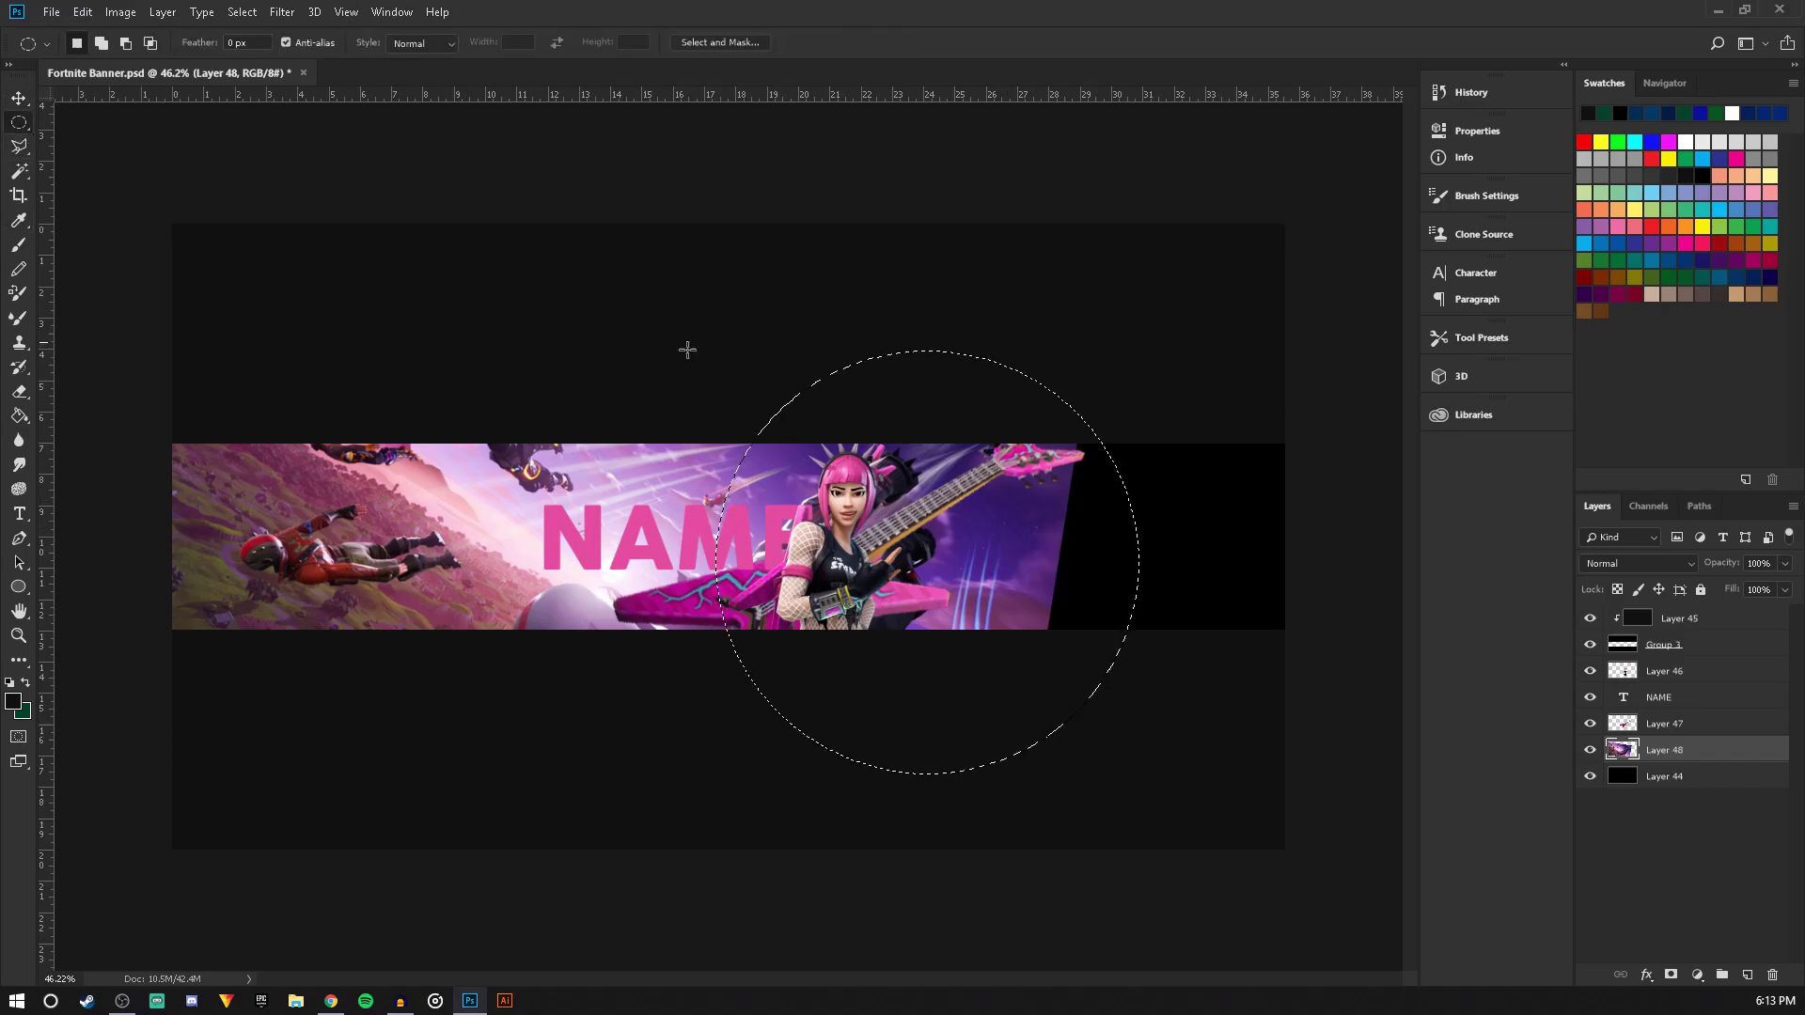
pyautogui.rightClick(978, 522)
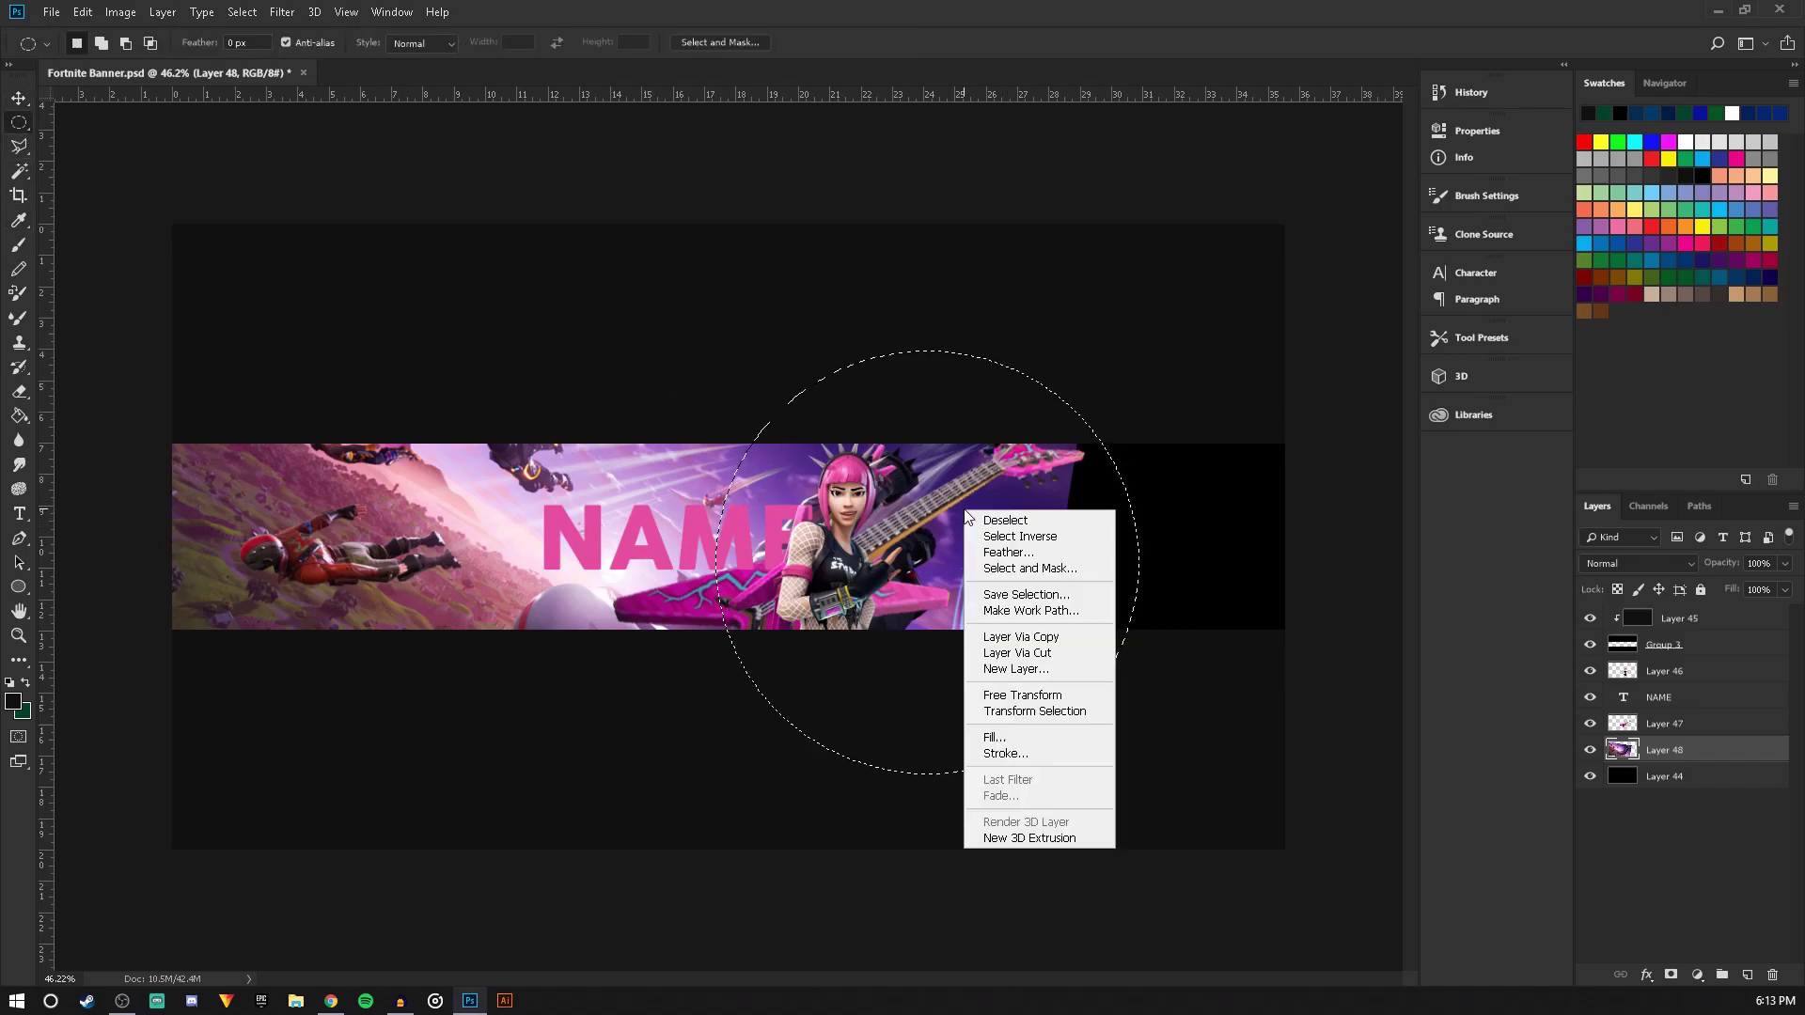
pyautogui.click(1049, 639)
# Enlarge, rotate and reposition the copied wallpaper patch so it fills the black gap at the strip's right end
pyautogui.click(18, 100)
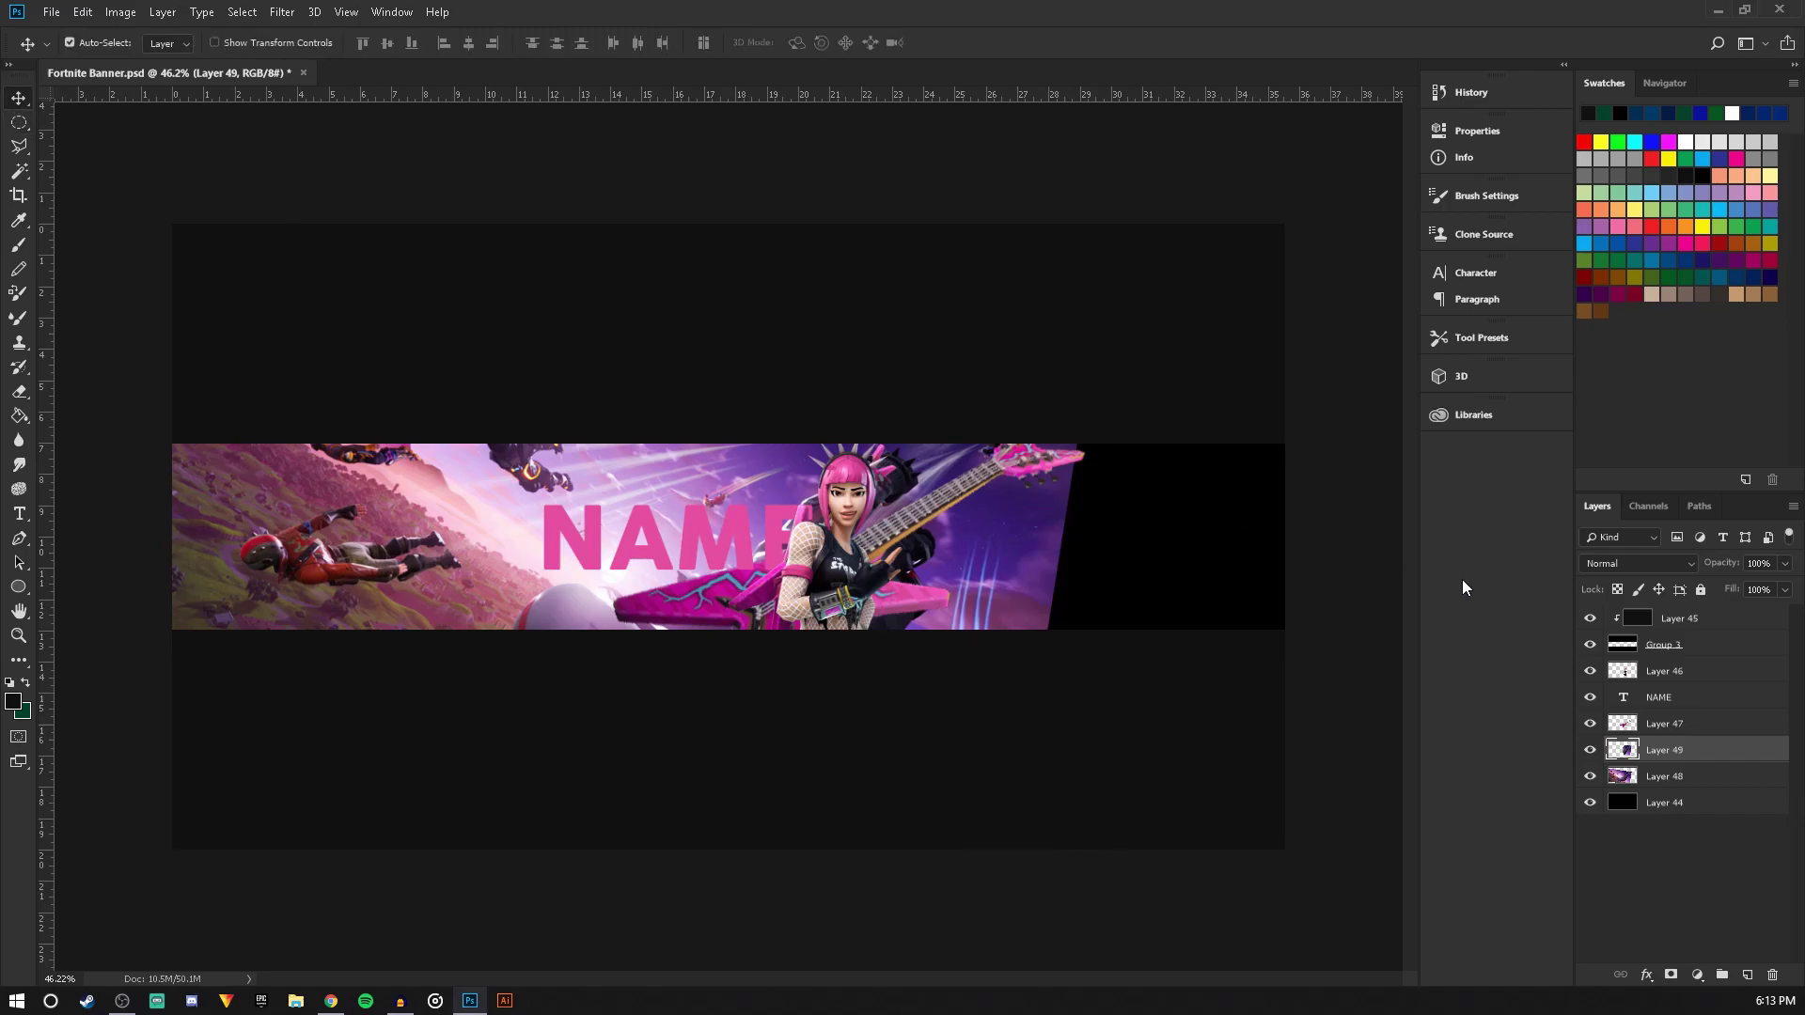
pyautogui.hotkey('ctrl', 't')
pyautogui.moveTo(1063, 481); pyautogui.dragTo(1311, 481)
pyautogui.moveTo(1316, 388); pyautogui.dragTo(1401, 270)
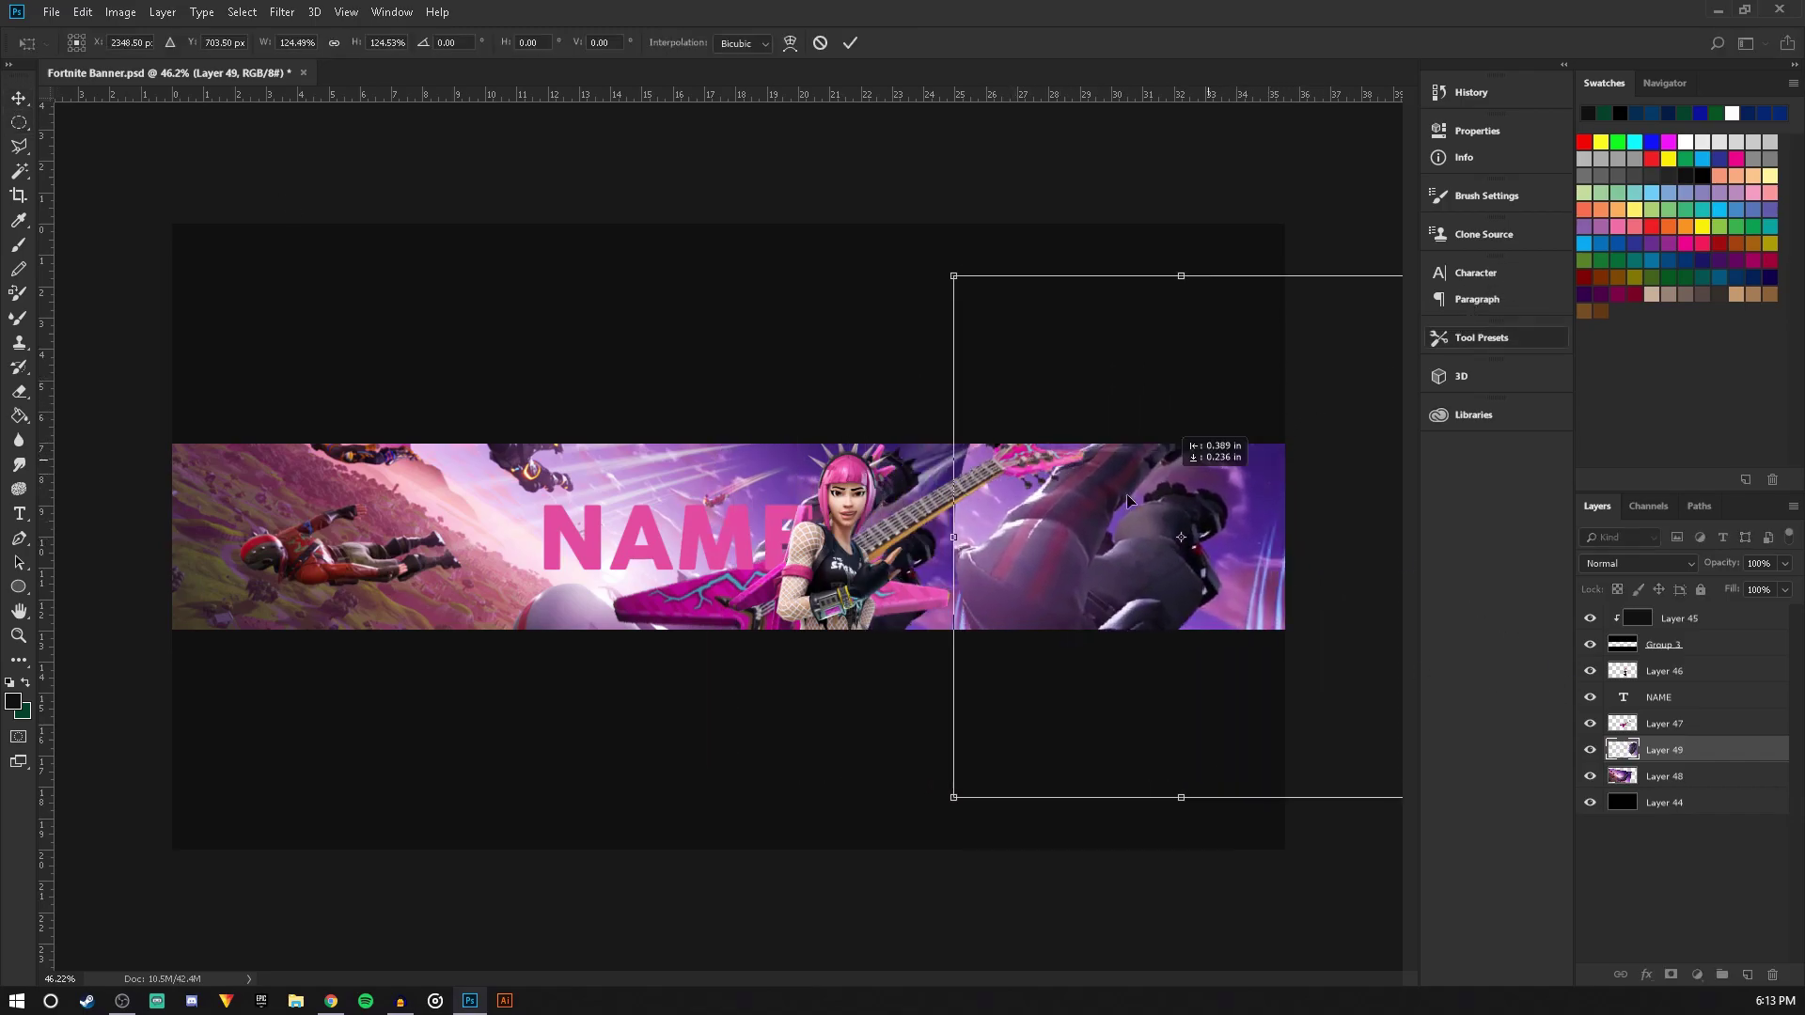
pyautogui.moveTo(1222, 451); pyautogui.dragTo(1083, 563)
pyautogui.moveTo(1262, 372); pyautogui.dragTo(1365, 310)
pyautogui.moveTo(1241, 428); pyautogui.dragTo(1275, 423)
pyautogui.click(21, 99)
pyautogui.click(848, 383)
# Add a new layer above Layer 49 and set up a Soft Round brush at 1102 px
pyautogui.click(1744, 974)
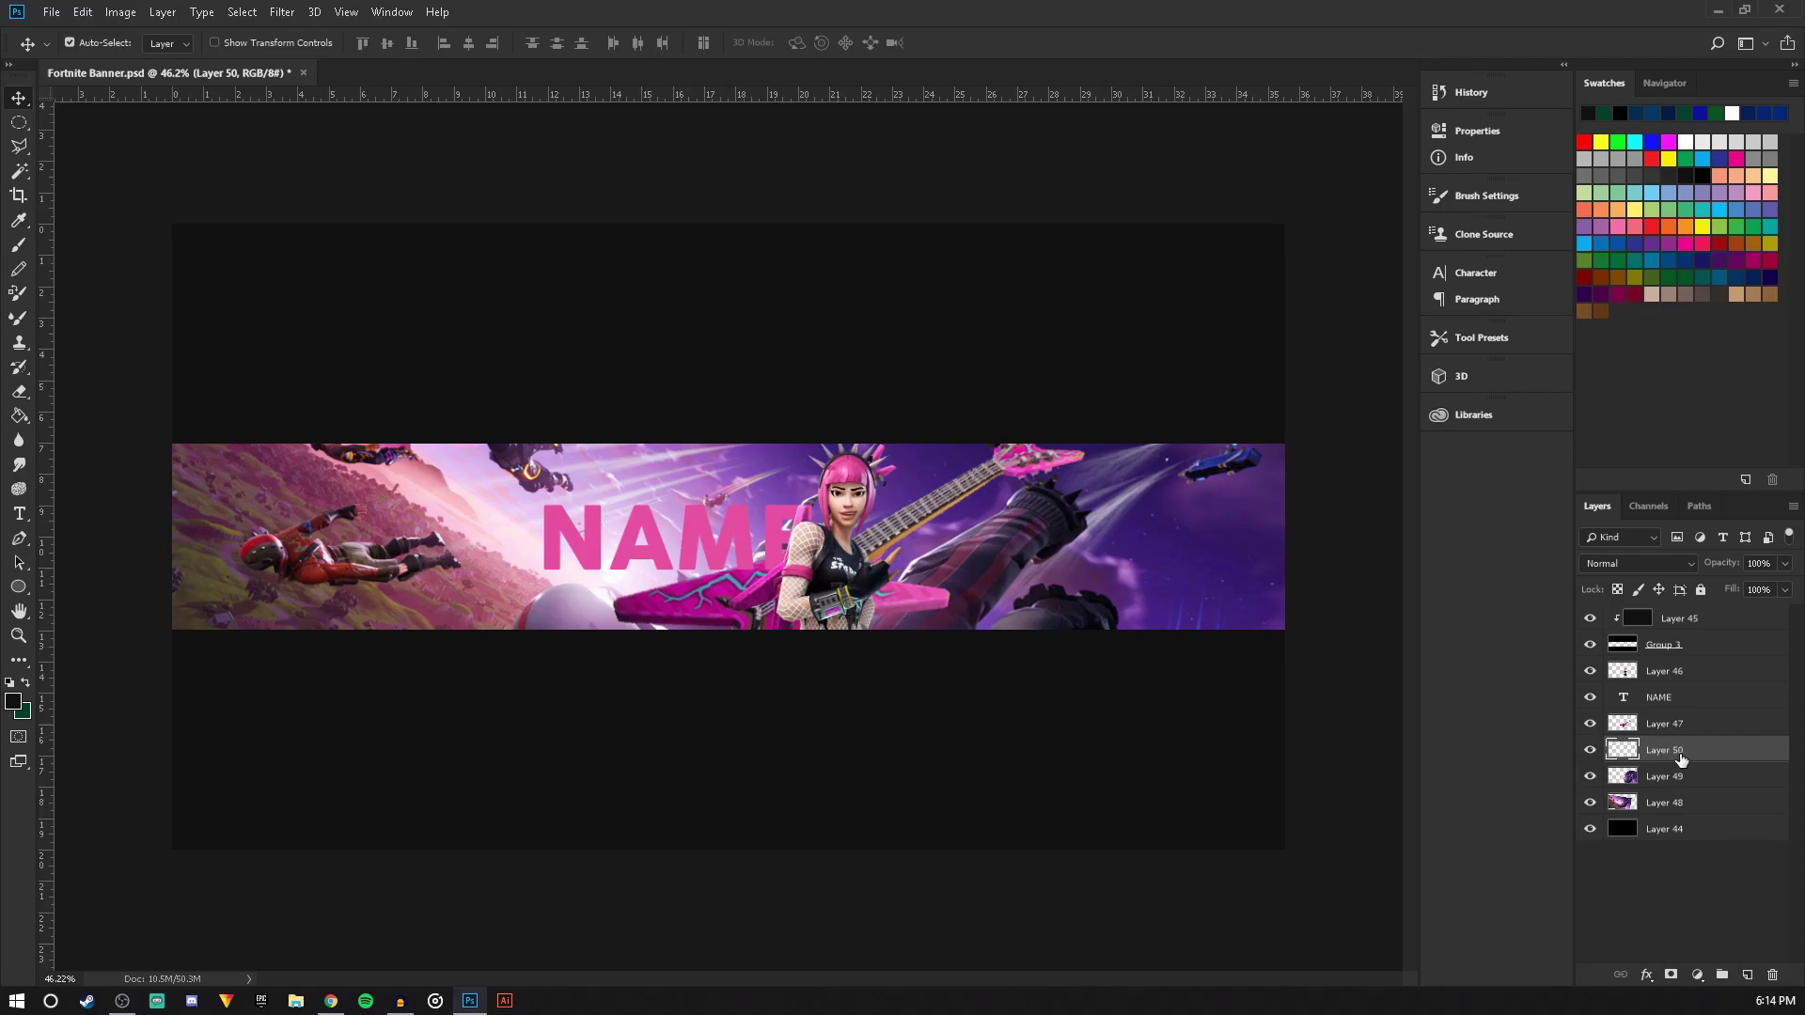
pyautogui.click(18, 246)
pyautogui.click(99, 44)
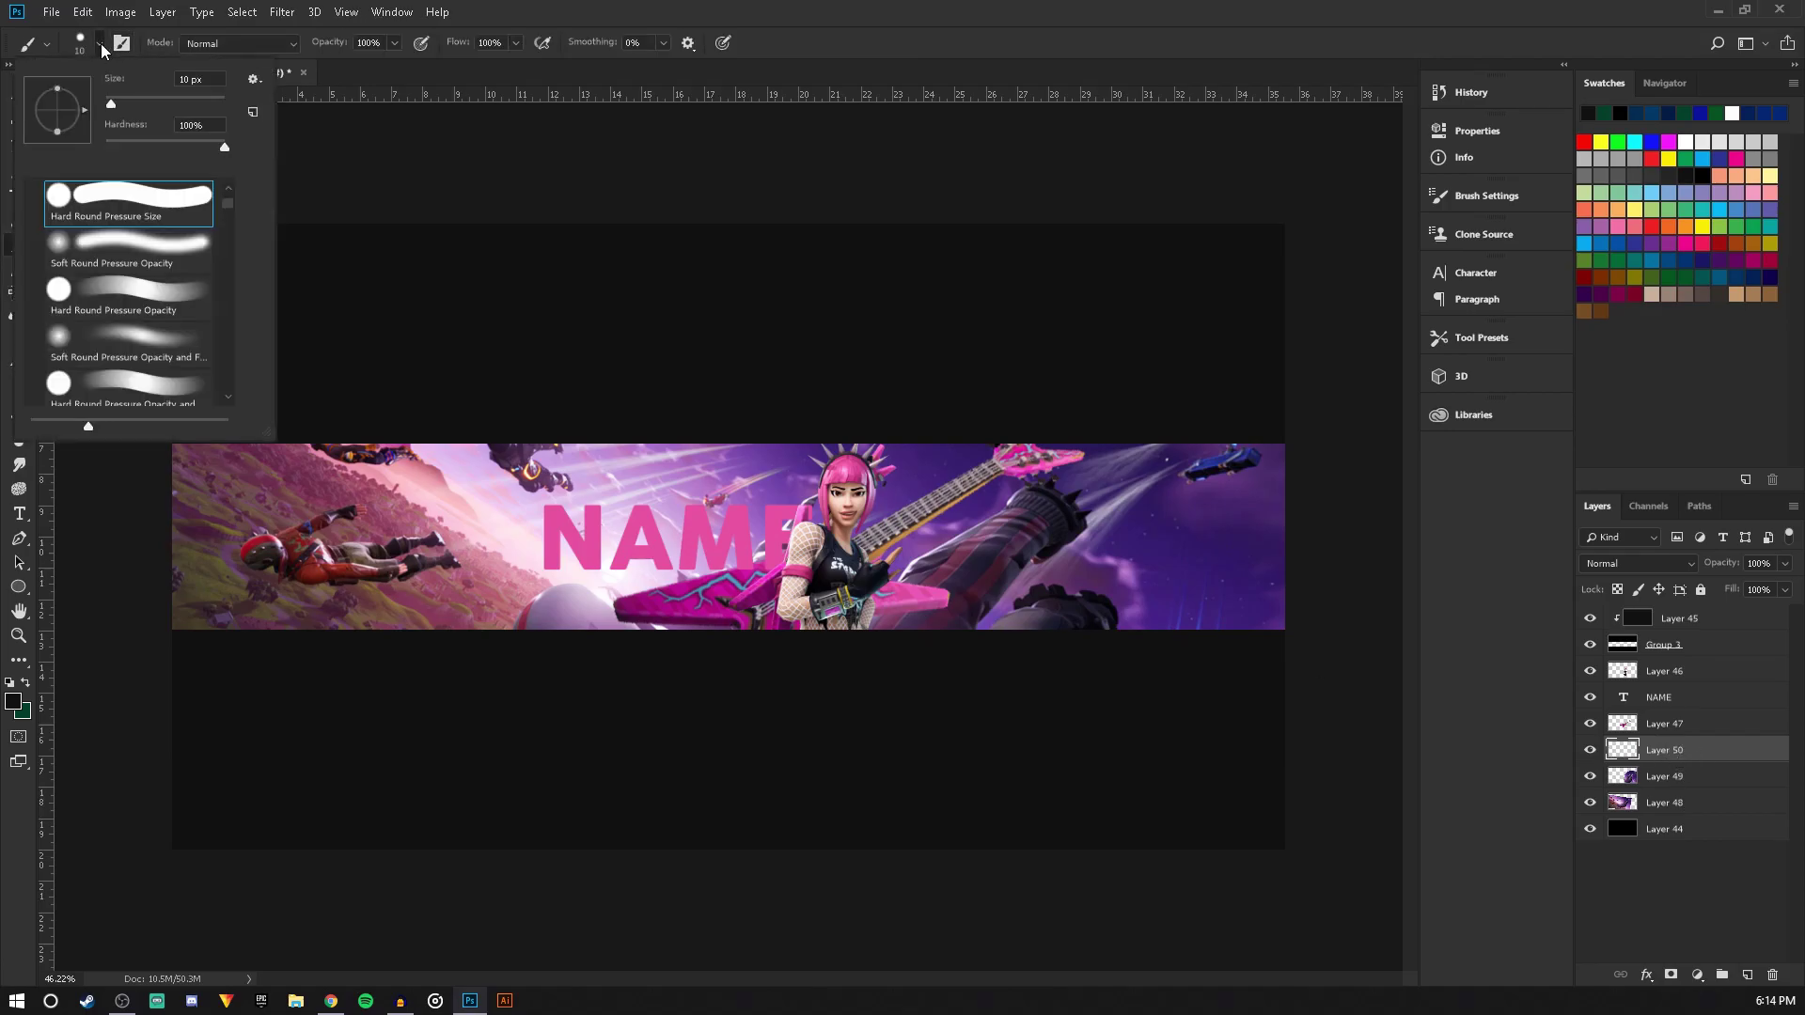
pyautogui.scroll(3, 157, 231)
pyautogui.click(155, 226)
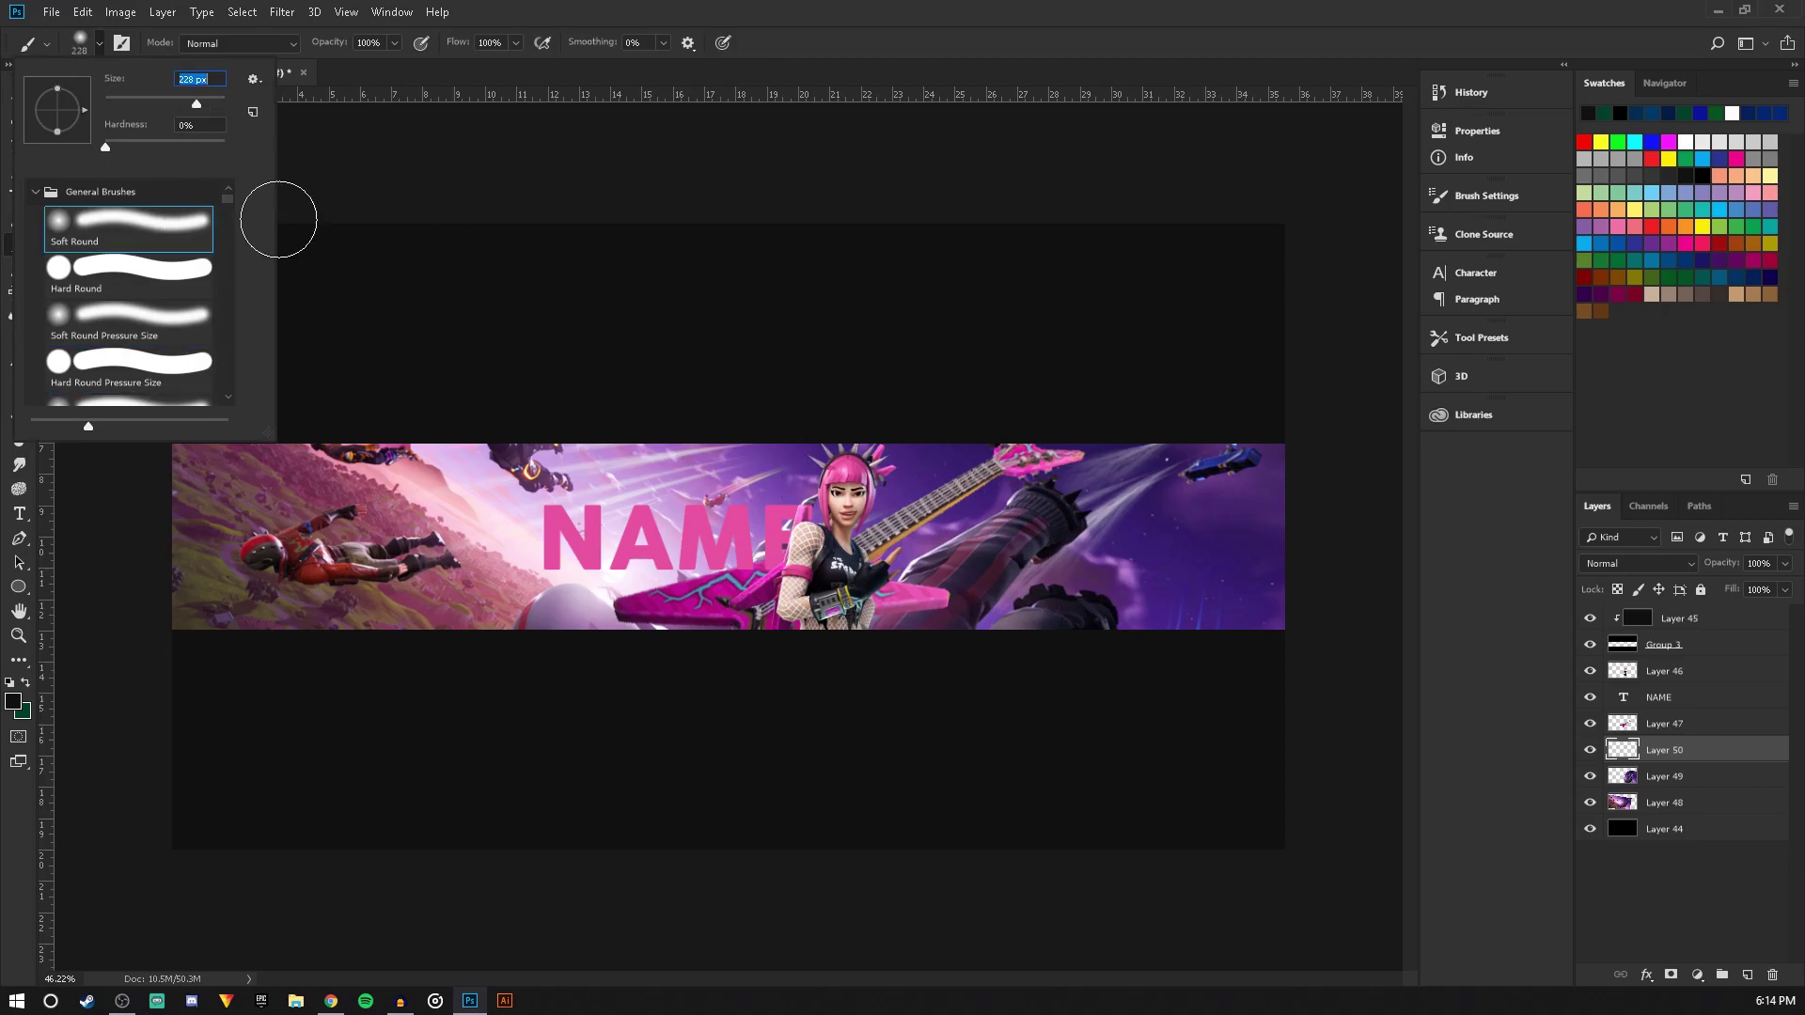
pyautogui.moveTo(222, 110); pyautogui.dragTo(222, 118)
# Paint sampled dark purple over the strip's right side on Layer 50 and set its blend mode to Color
pyautogui.click(1108, 694)
pyautogui.moveTo(1109, 694)
pyautogui.mouseDown()
pyautogui.moveTo(975, 676)
pyautogui.moveTo(930, 721)
pyautogui.moveTo(971, 673)
pyautogui.moveTo(978, 775)
pyautogui.mouseUp()
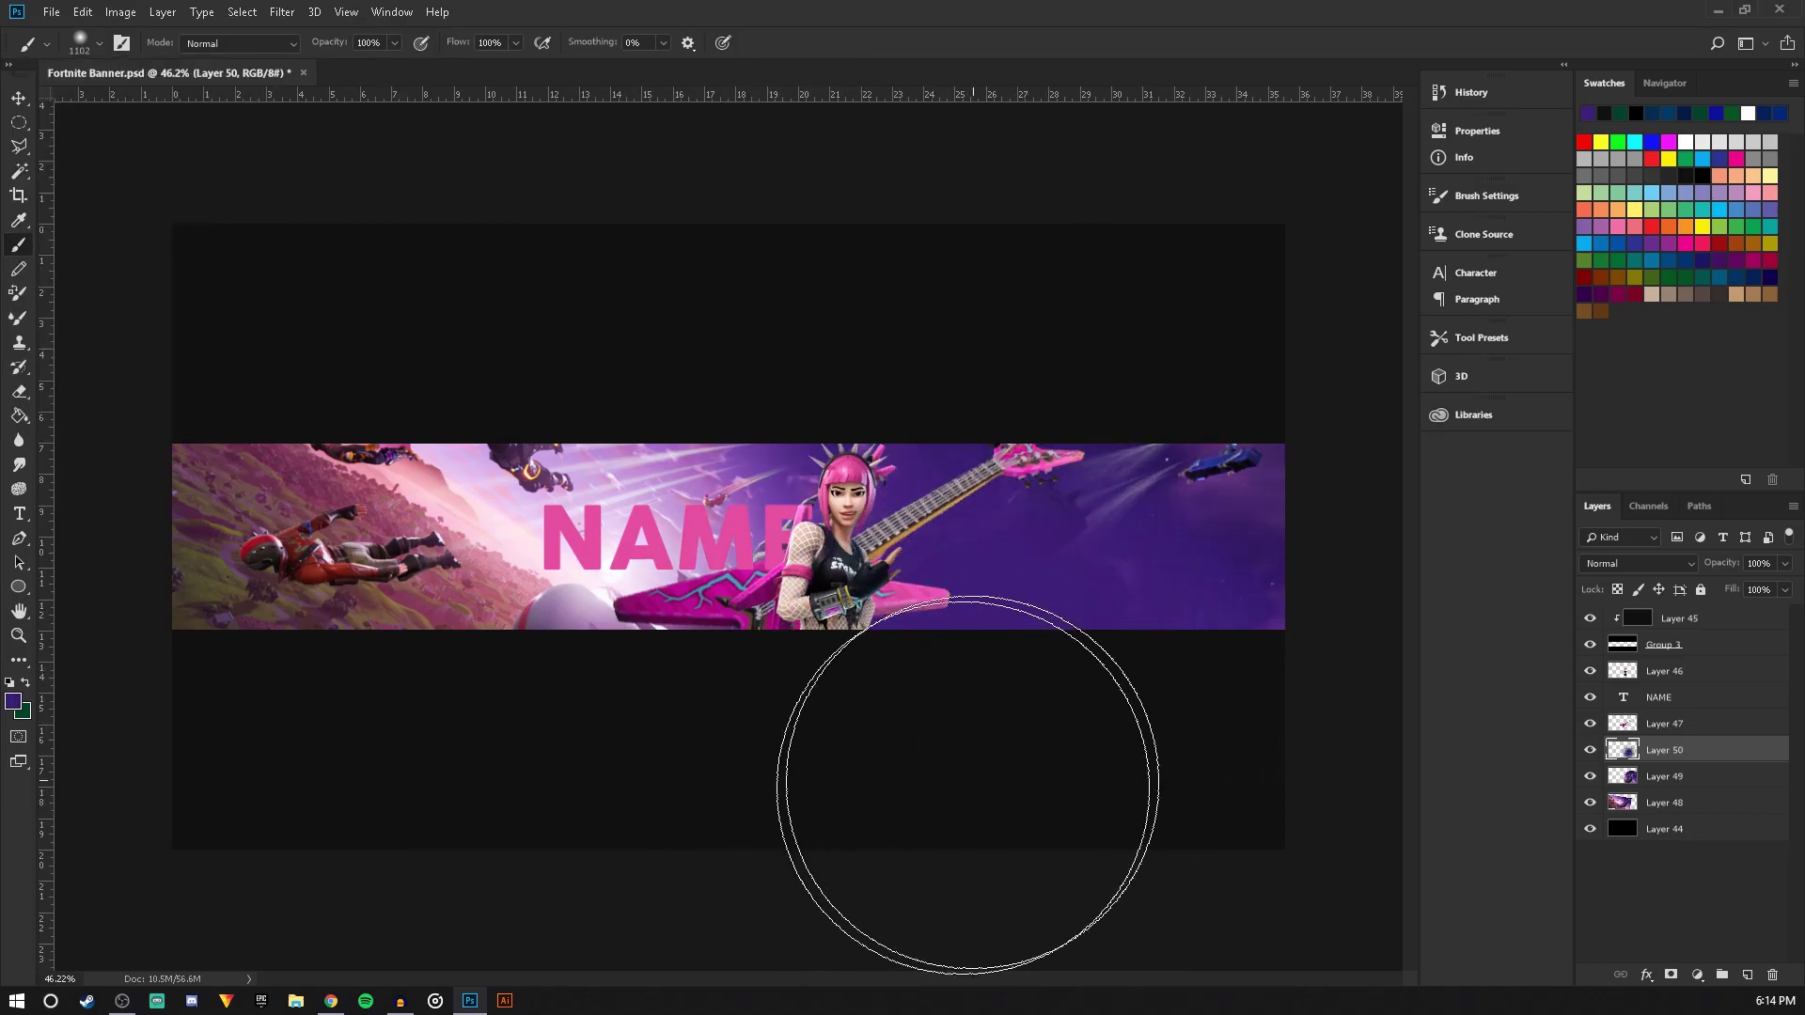
pyautogui.click(1604, 565)
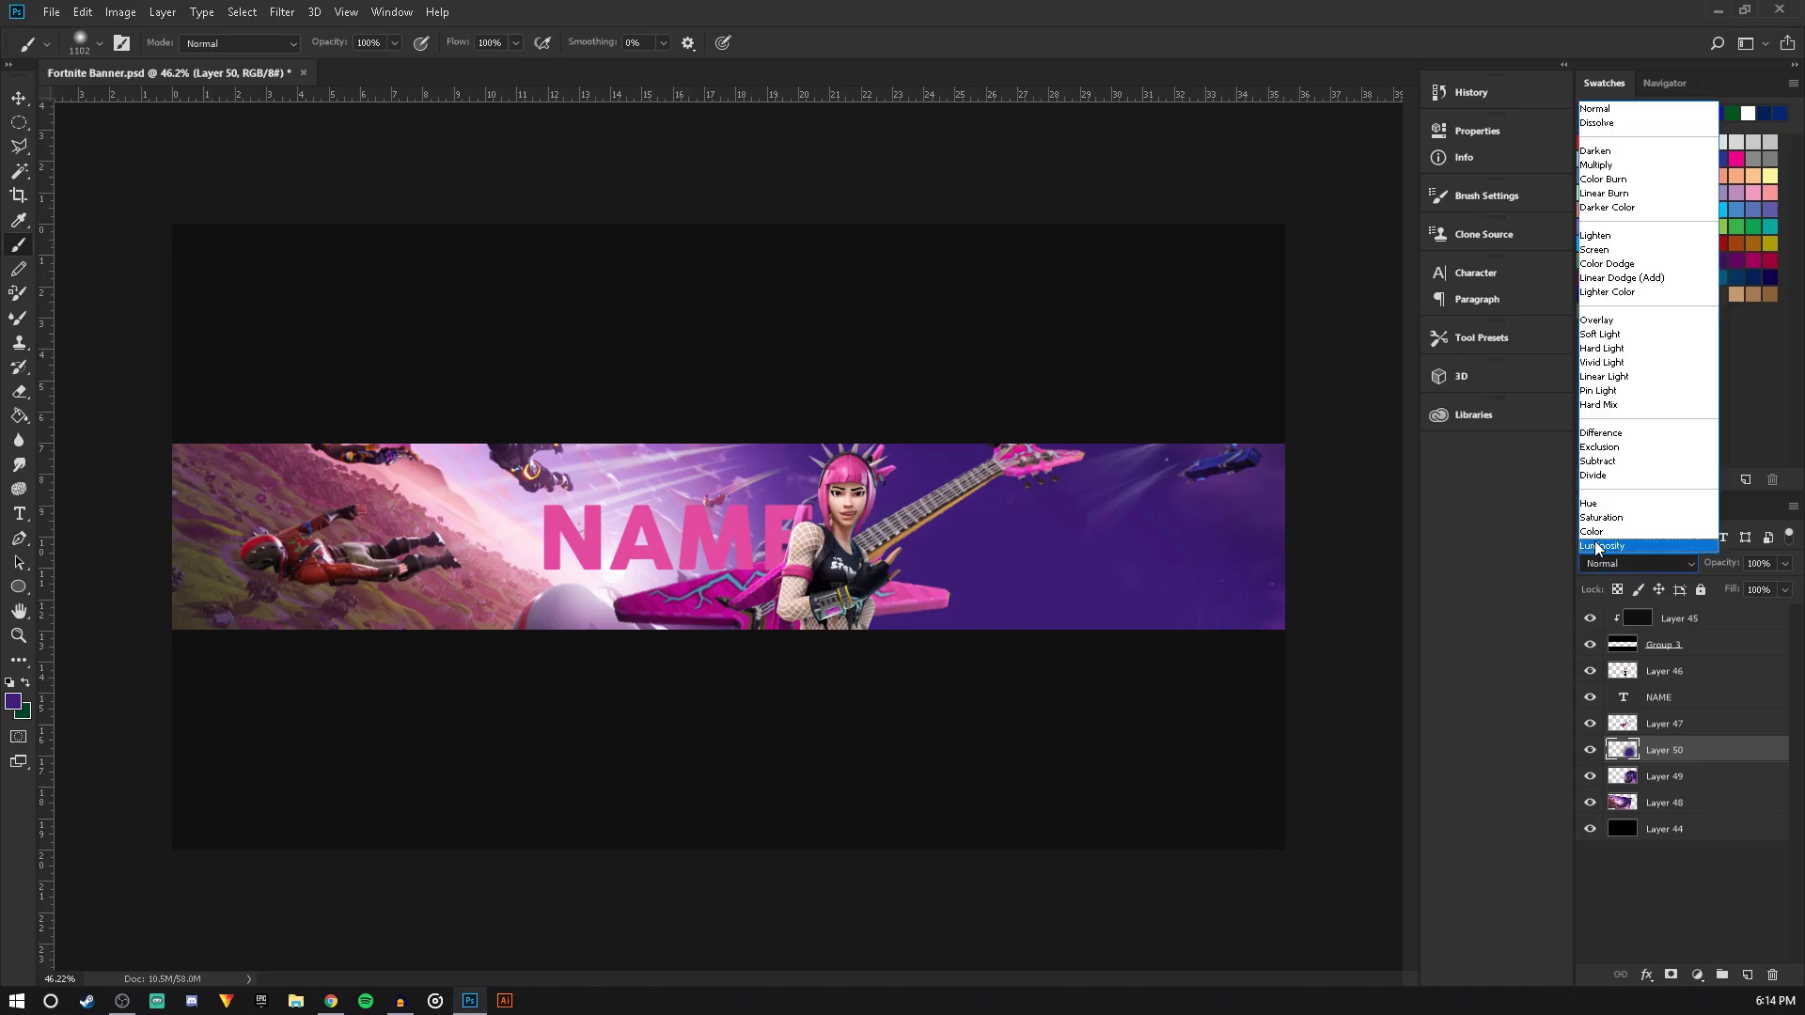
pyautogui.click(1598, 532)
# Brush sampled lilac, pink and dark purple across the strip on Layer 50 and lower its opacity to 39%
pyautogui.keyDown('alt'); pyautogui.click(686, 557); pyautogui.keyUp('alt')
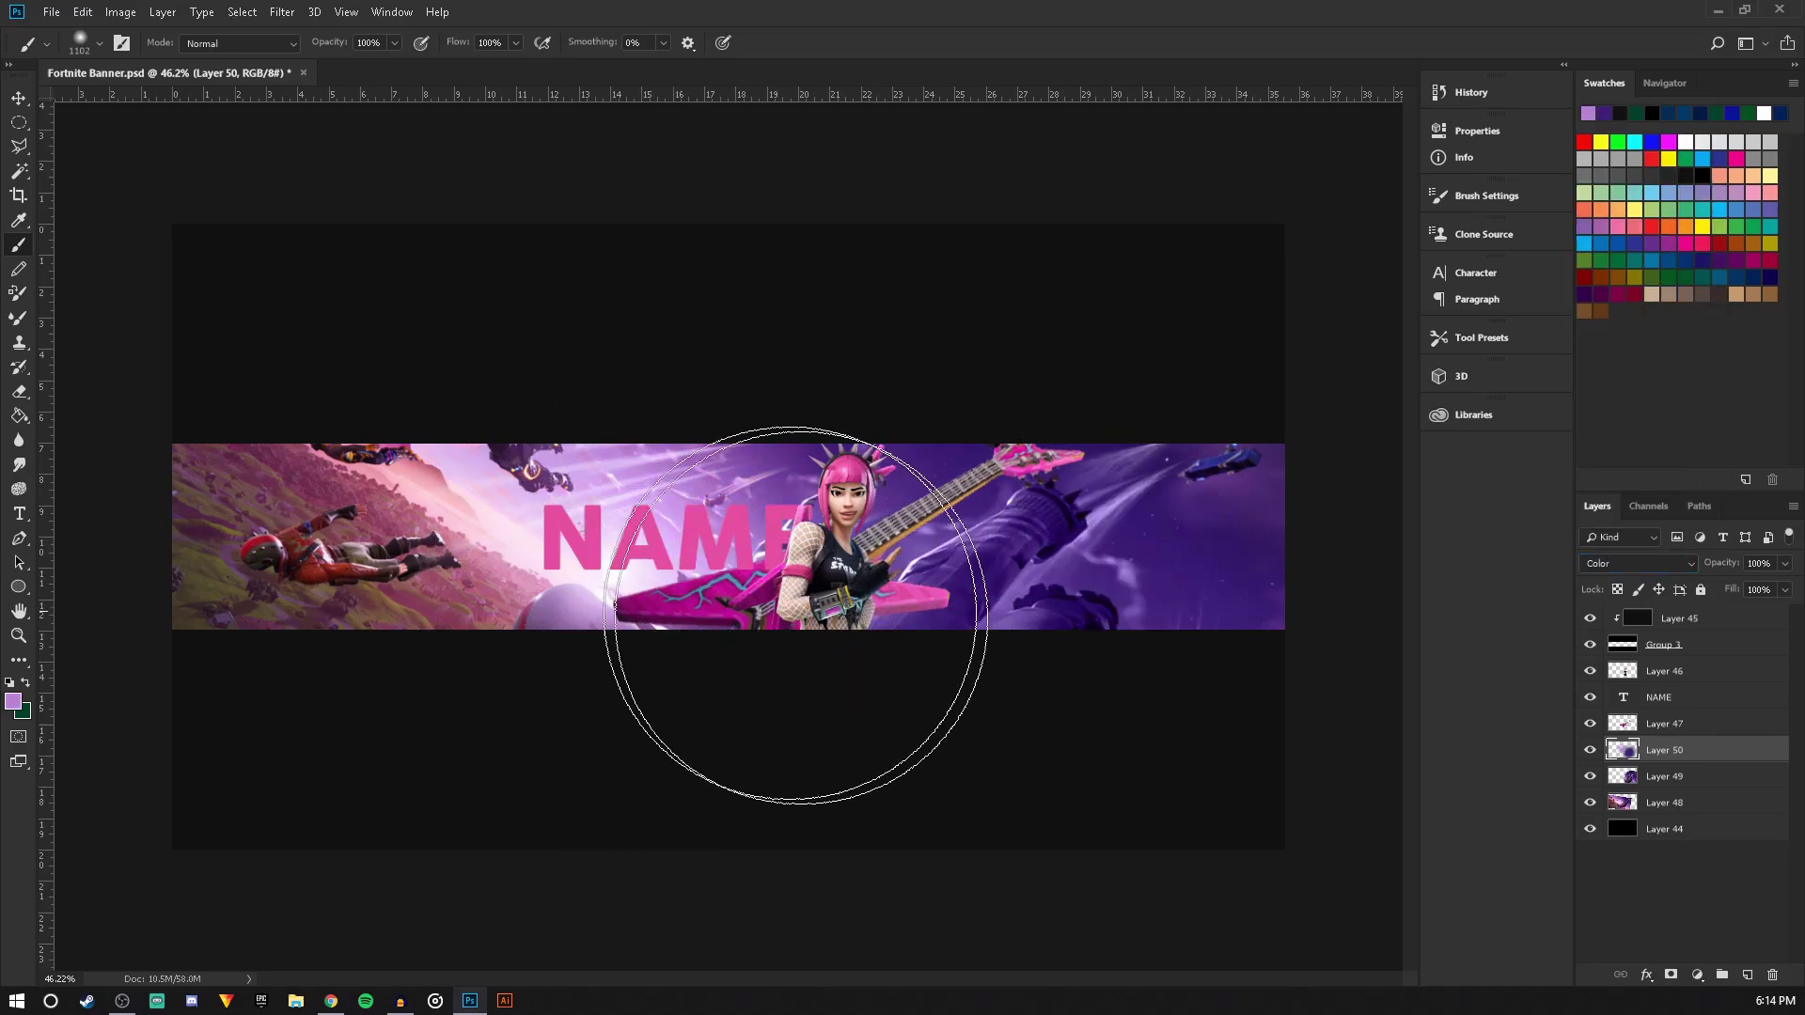
pyautogui.keyDown('alt'); pyautogui.click(747, 560); pyautogui.keyUp('alt')
pyautogui.moveTo(747, 559)
pyautogui.mouseDown()
pyautogui.moveTo(619, 584)
pyautogui.moveTo(643, 675)
pyautogui.moveTo(525, 730)
pyautogui.moveTo(351, 753)
pyautogui.mouseUp()
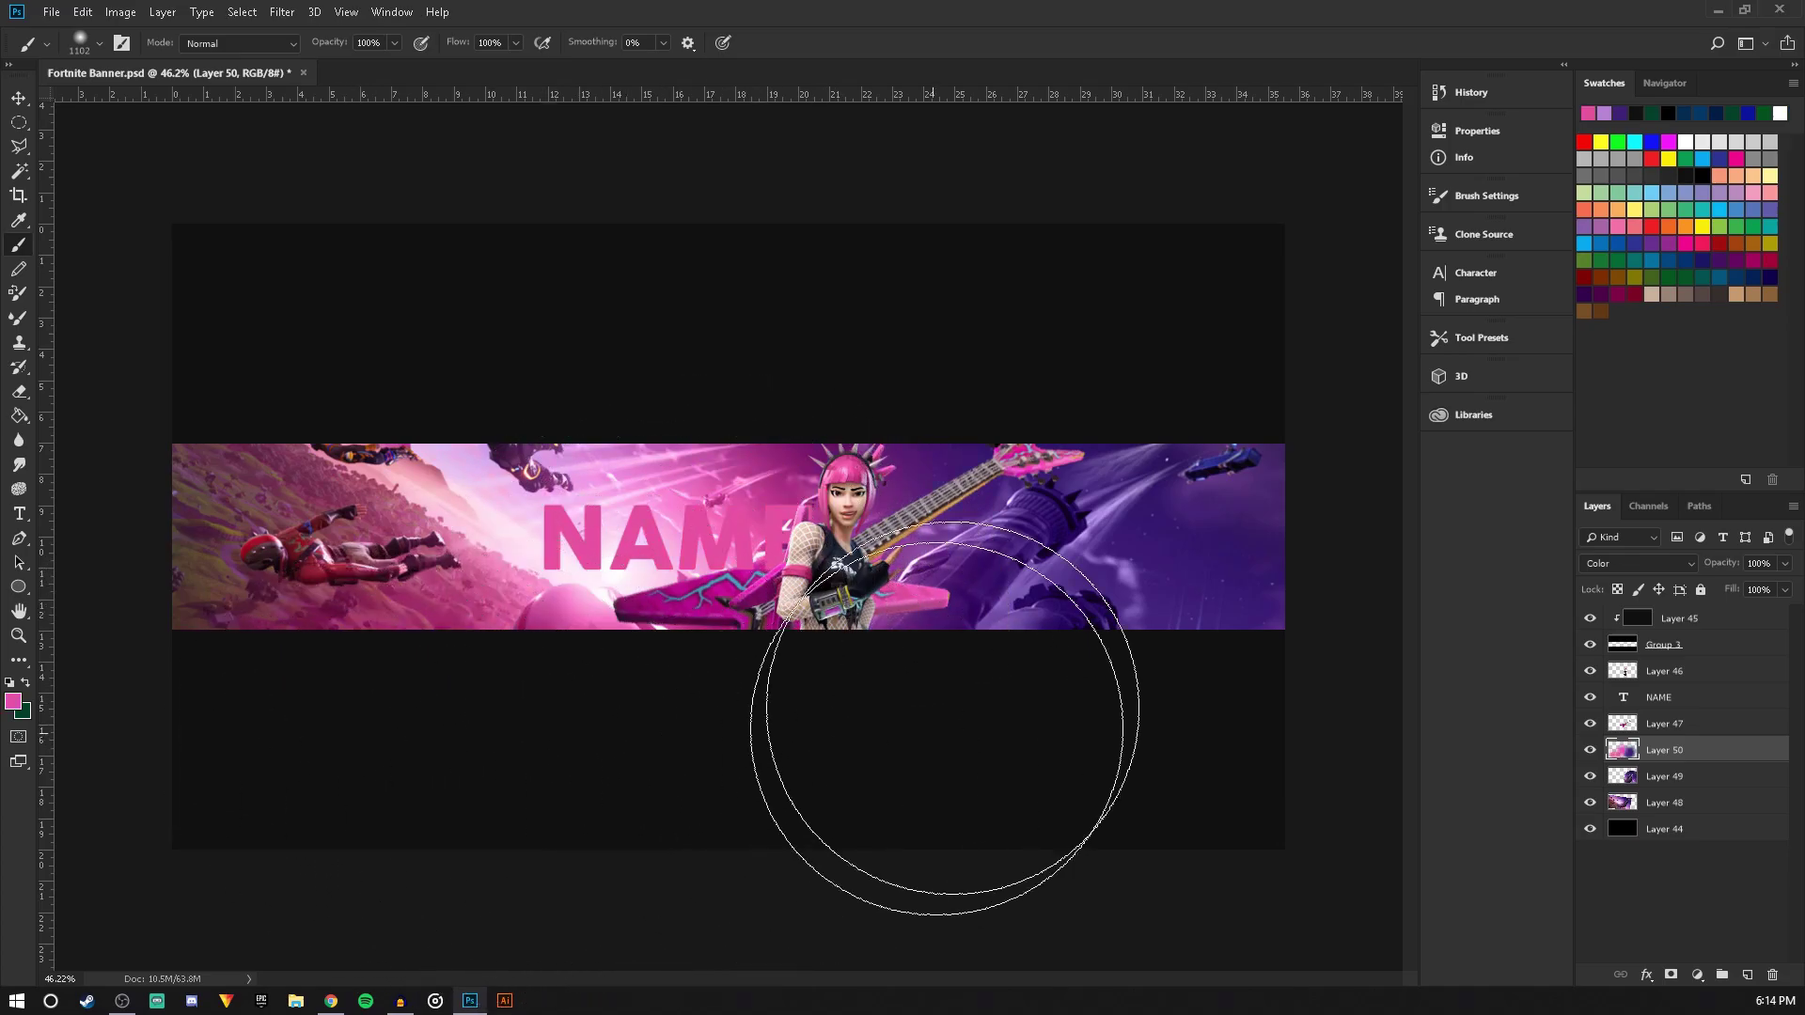
pyautogui.keyDown('alt'); pyautogui.click(1204, 540); pyautogui.keyUp('alt')
pyautogui.moveTo(423, 826)
pyautogui.mouseDown()
pyautogui.moveTo(220, 660)
pyautogui.moveTo(222, 434)
pyautogui.moveTo(301, 342)
pyautogui.mouseUp()
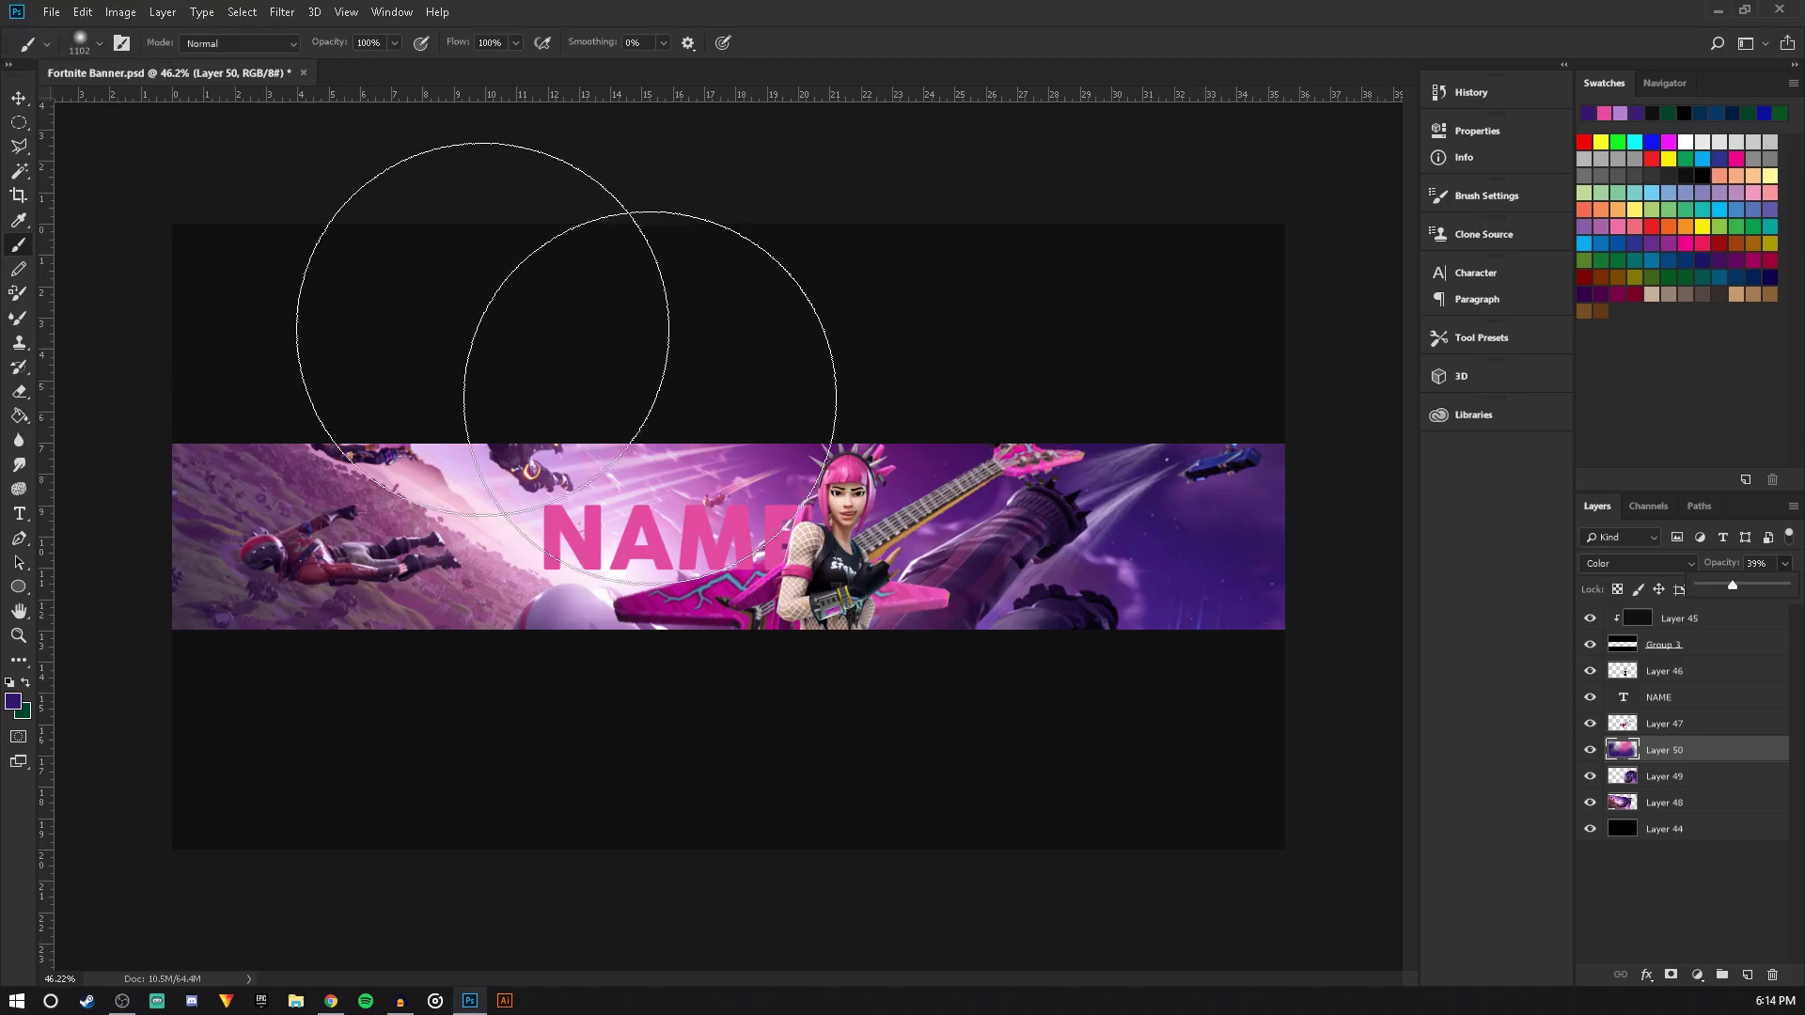
# Paint a white glow behind the name and character on a new layer set to Overlay at 49% opacity
pyautogui.click(1745, 975)
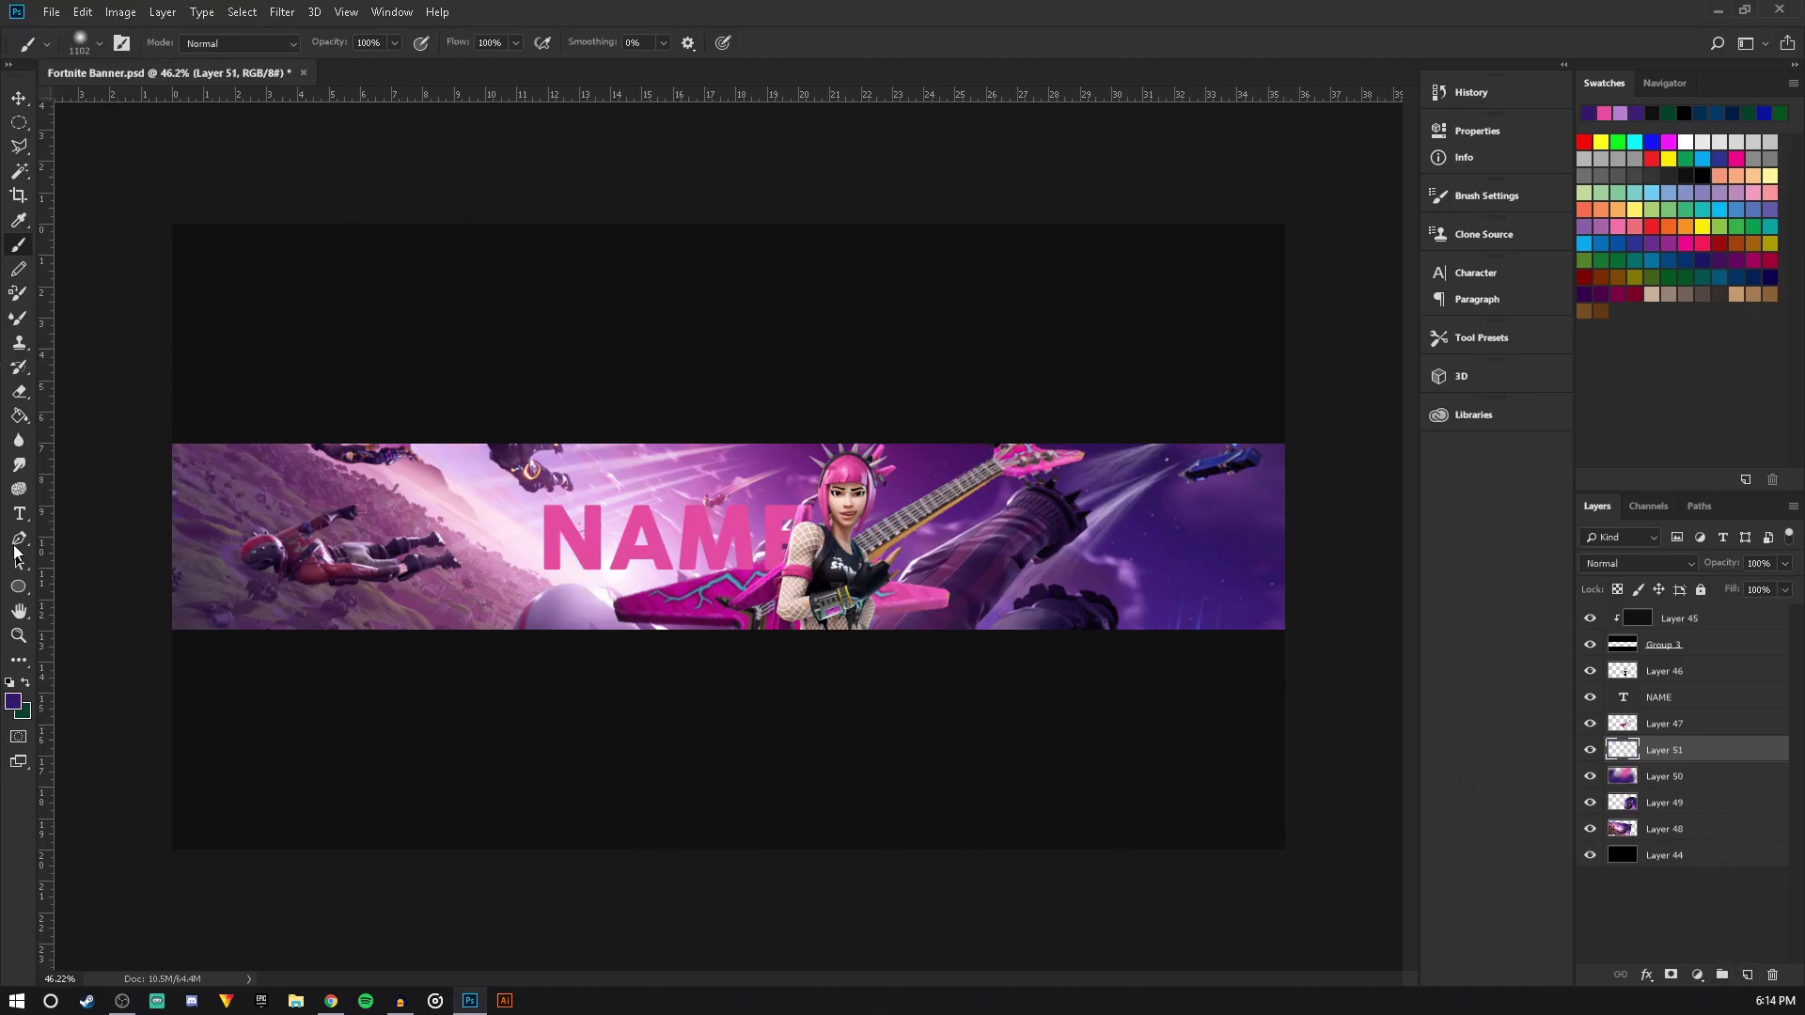
pyautogui.press('d')
pyautogui.press('x')
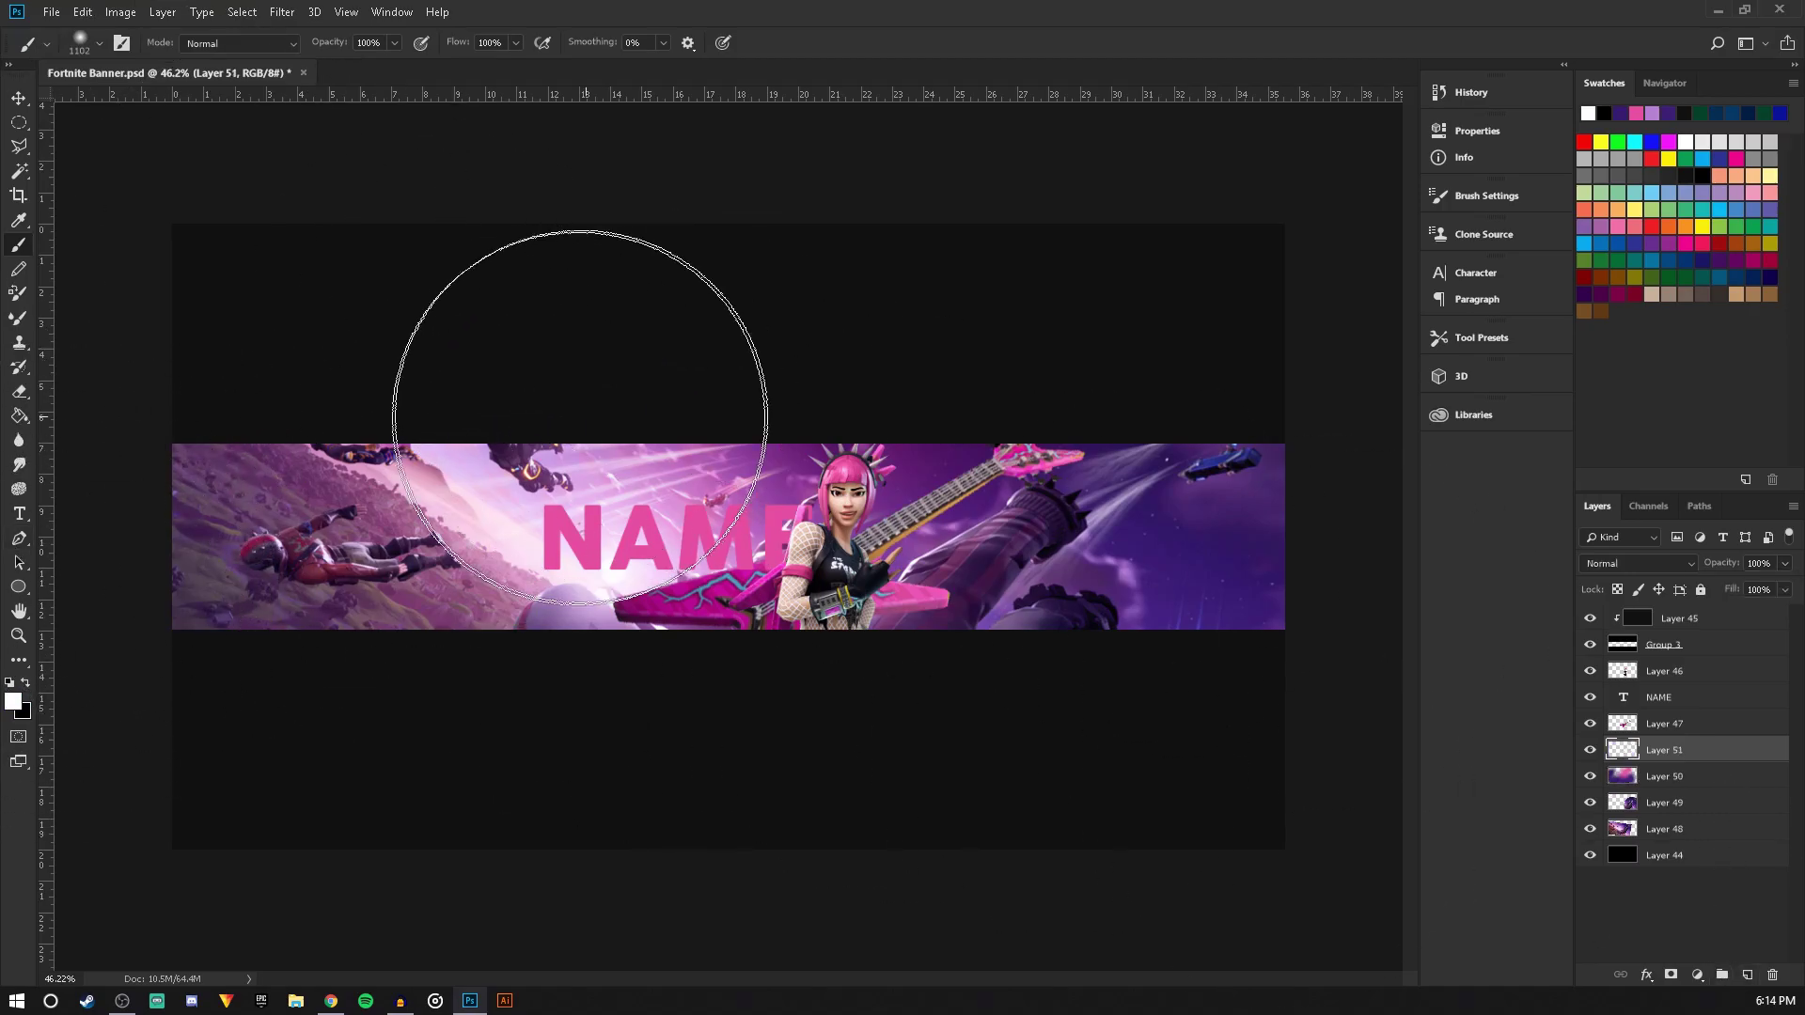
pyautogui.moveTo(795, 553)
pyautogui.mouseDown()
pyautogui.moveTo(746, 542)
pyautogui.moveTo(799, 545)
pyautogui.moveTo(672, 552)
pyautogui.mouseUp()
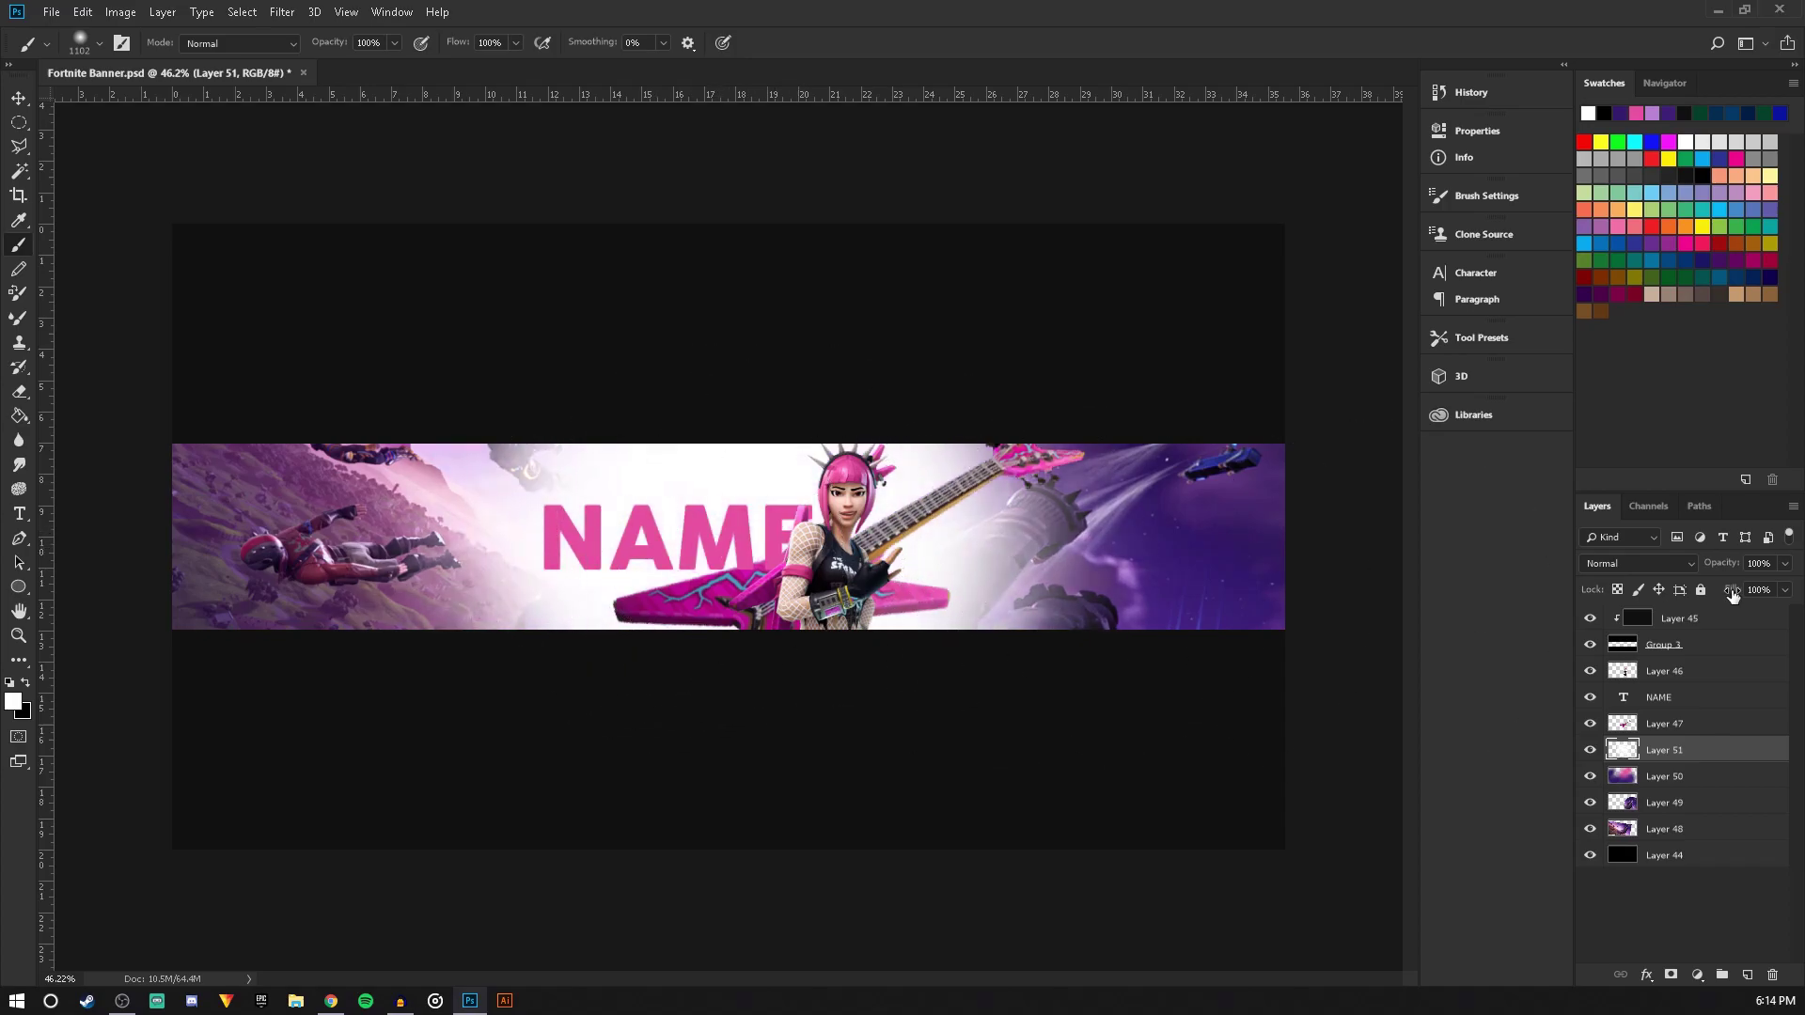
pyautogui.click(1639, 563)
pyautogui.click(1622, 320)
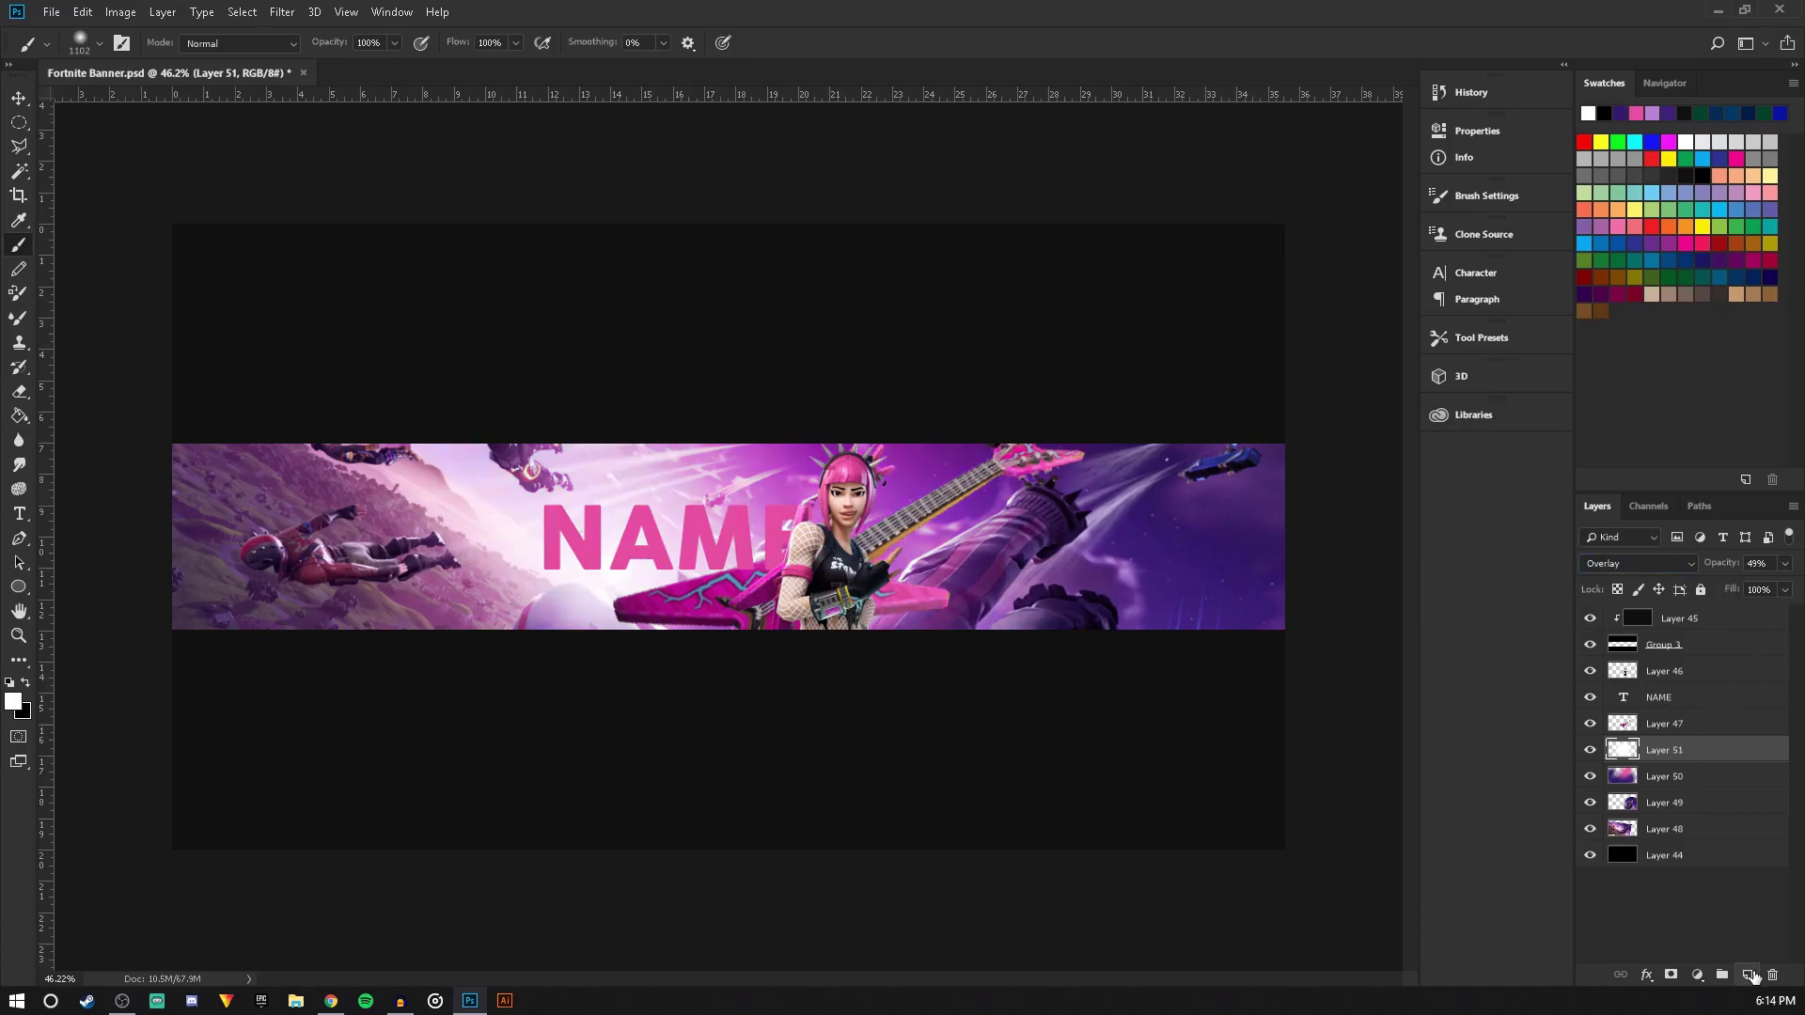
# Paint black shading over both ends of the strip on a new layer set to Overlay at 43% opacity
pyautogui.click(1750, 976)
pyautogui.hotkey('ctrl', '-')
pyautogui.moveTo(375, 475)
pyautogui.mouseDown()
pyautogui.moveTo(375, 523)
pyautogui.moveTo(476, 616)
pyautogui.moveTo(602, 649)
pyautogui.mouseUp()
pyautogui.moveTo(964, 649)
pyautogui.mouseDown()
pyautogui.moveTo(1068, 616)
pyautogui.moveTo(1083, 492)
pyautogui.moveTo(1112, 548)
pyautogui.mouseUp()
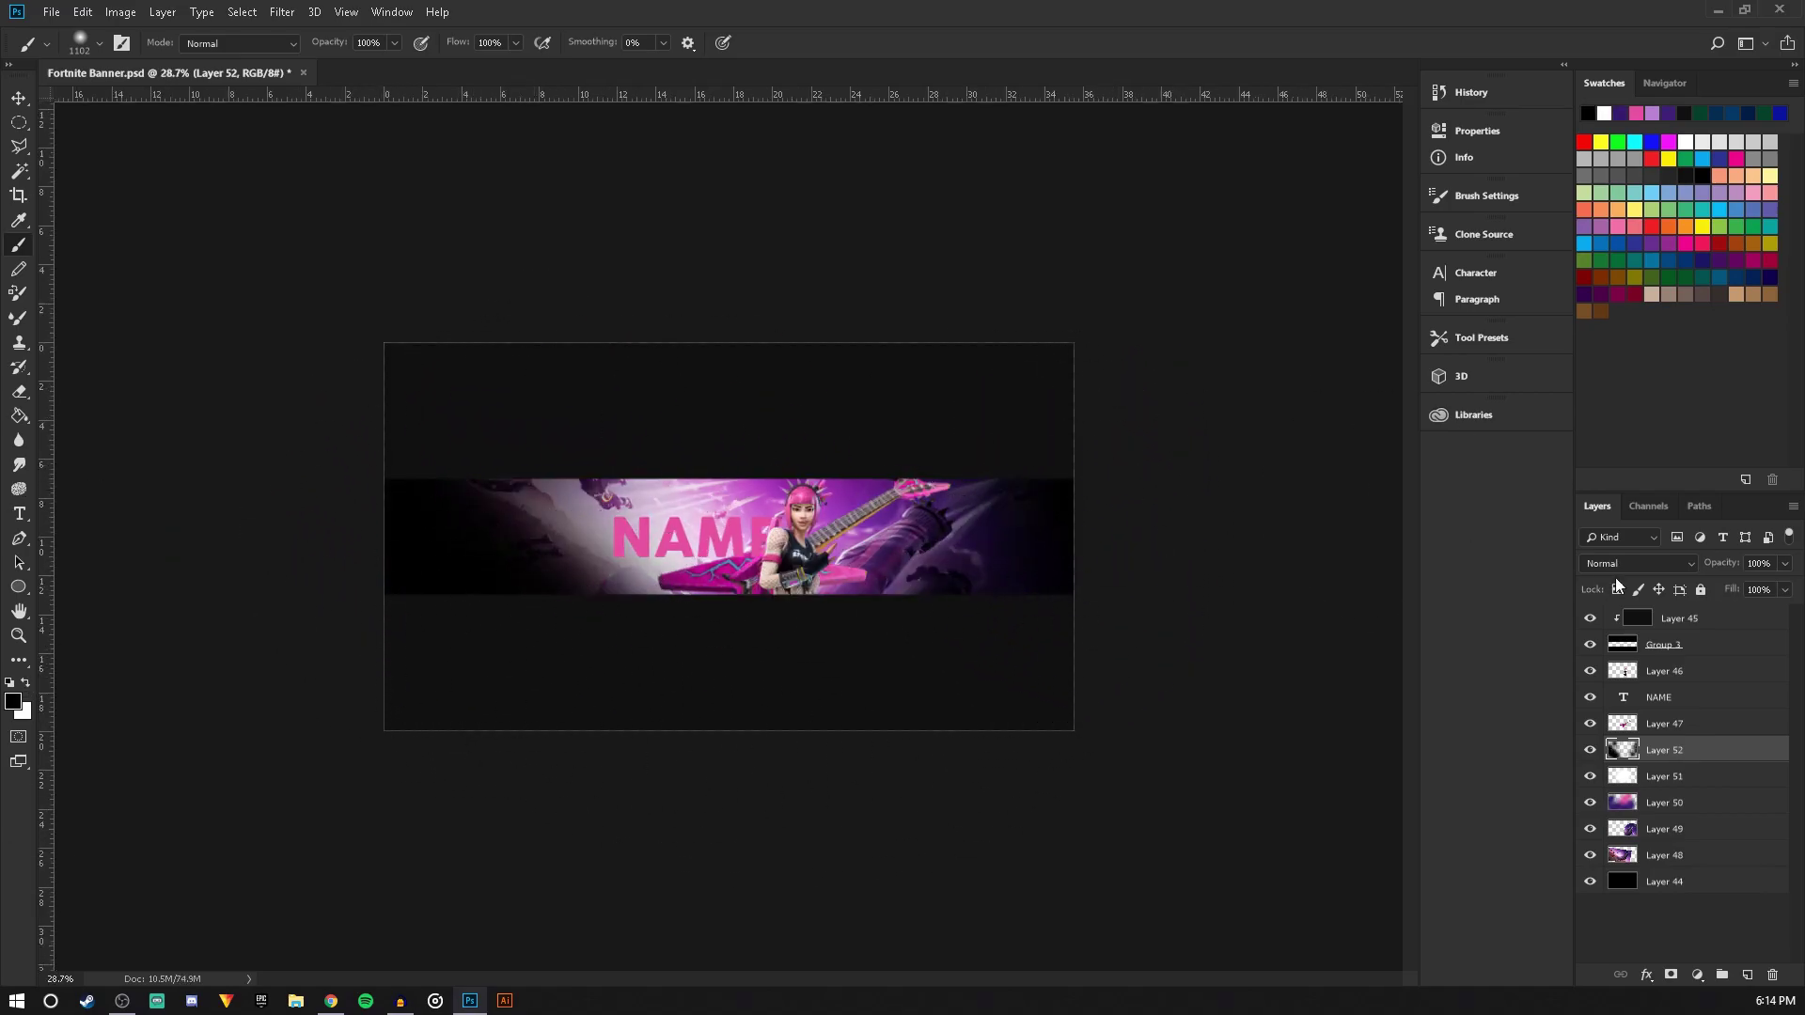
pyautogui.click(1645, 566)
pyautogui.click(1607, 321)
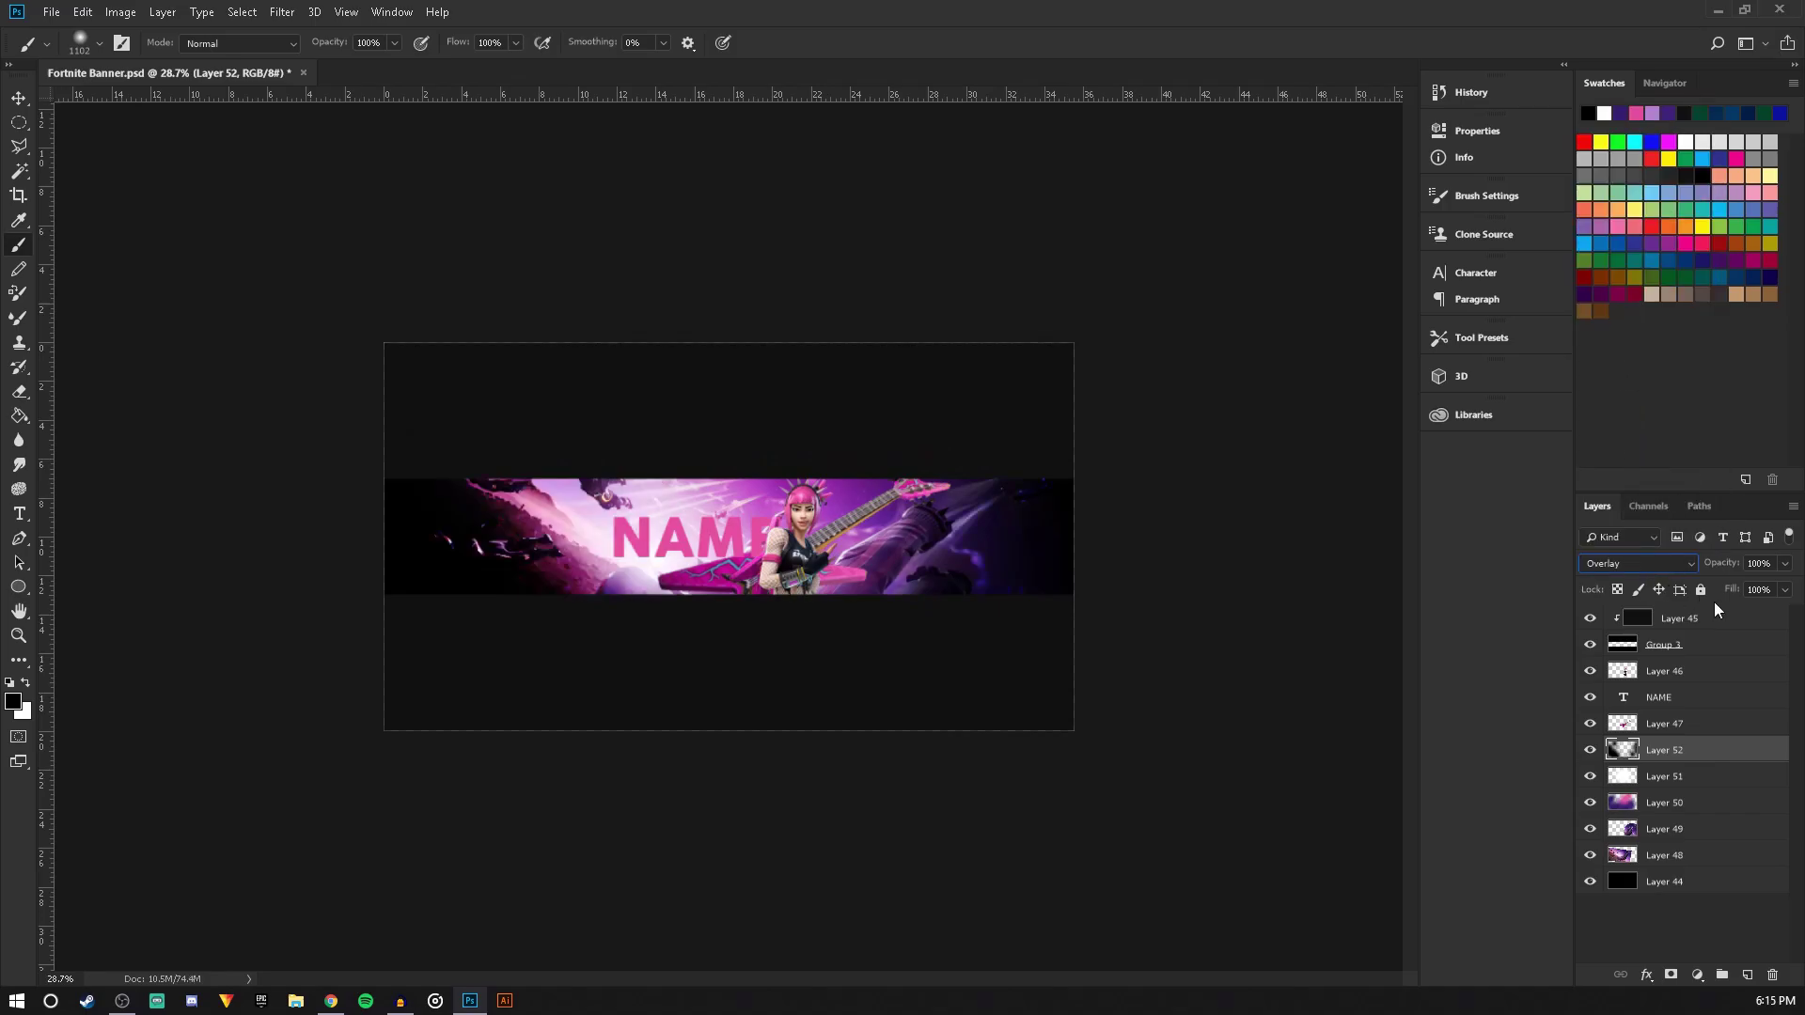
pyautogui.moveTo(1785, 588); pyautogui.dragTo(1737, 590)
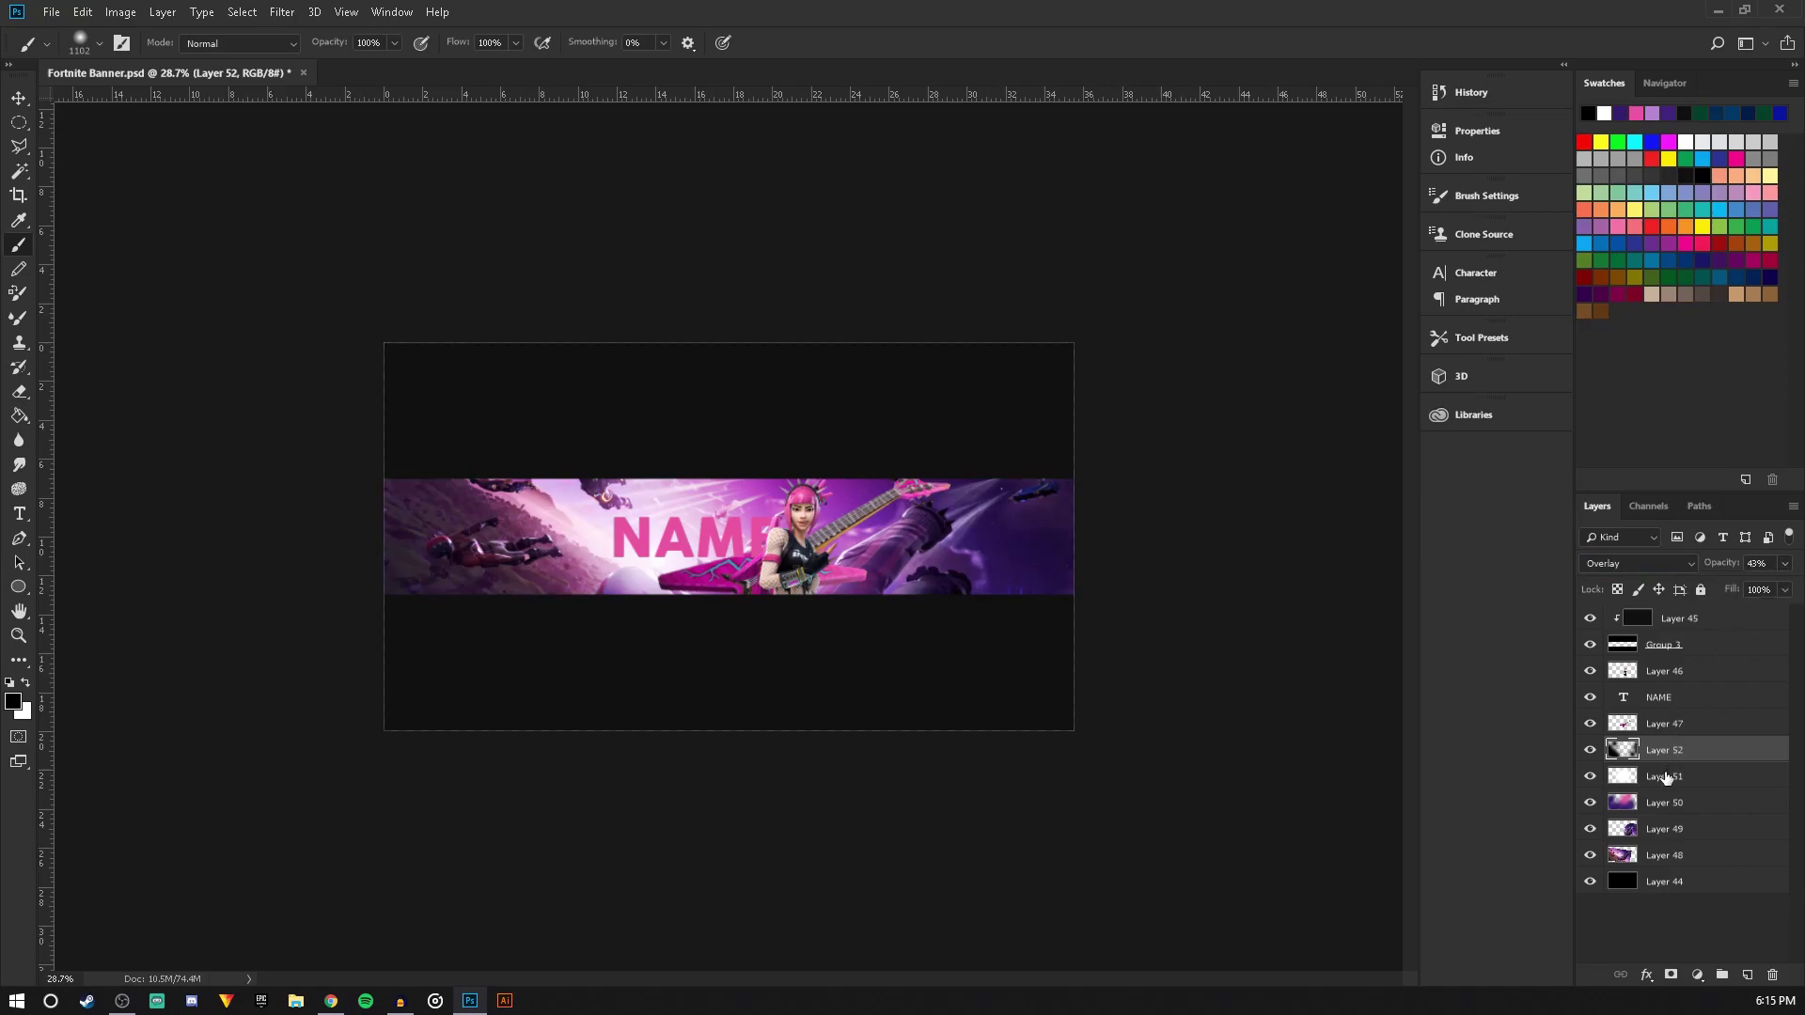
# Move the white glow and black shading layers, Layer 51 and Layer 52, below Layer 50
pyautogui.keyDown('shift'); pyautogui.click(1667, 777); pyautogui.keyUp('shift')
pyautogui.moveTo(1667, 778); pyautogui.dragTo(1667, 817)
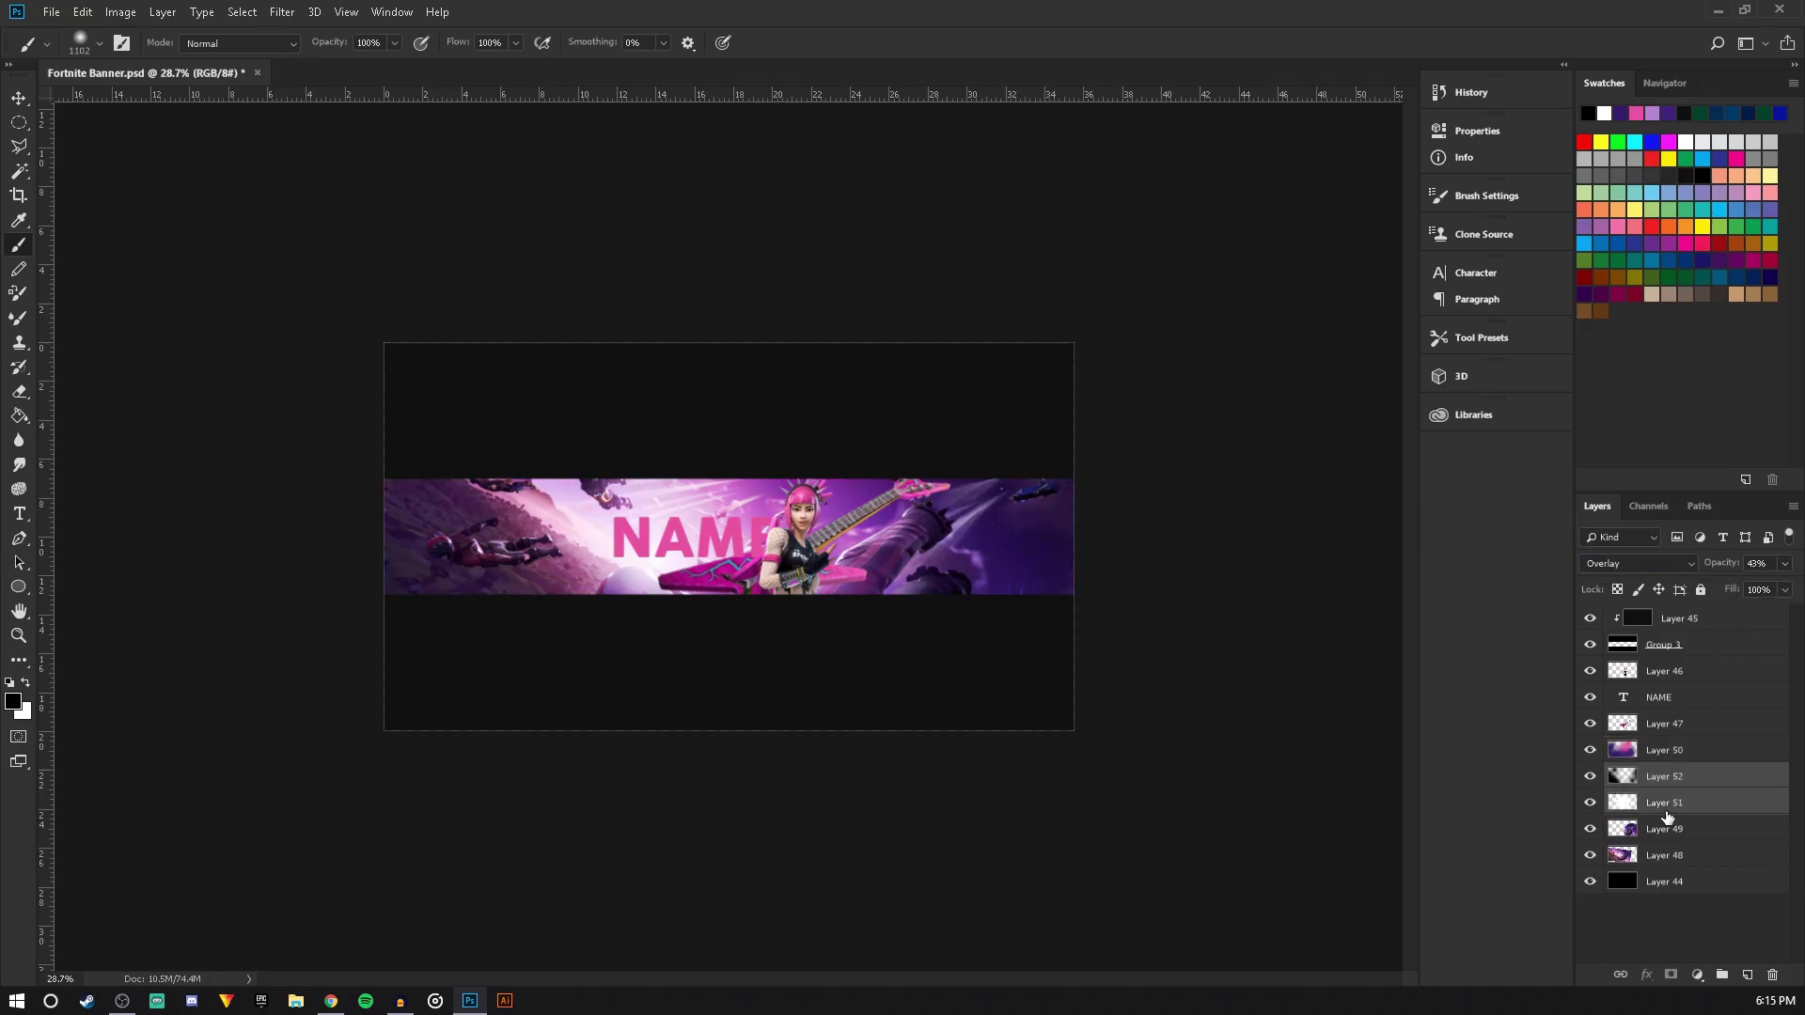
pyautogui.click(1670, 777)
pyautogui.hotkey('ctrl', '+')
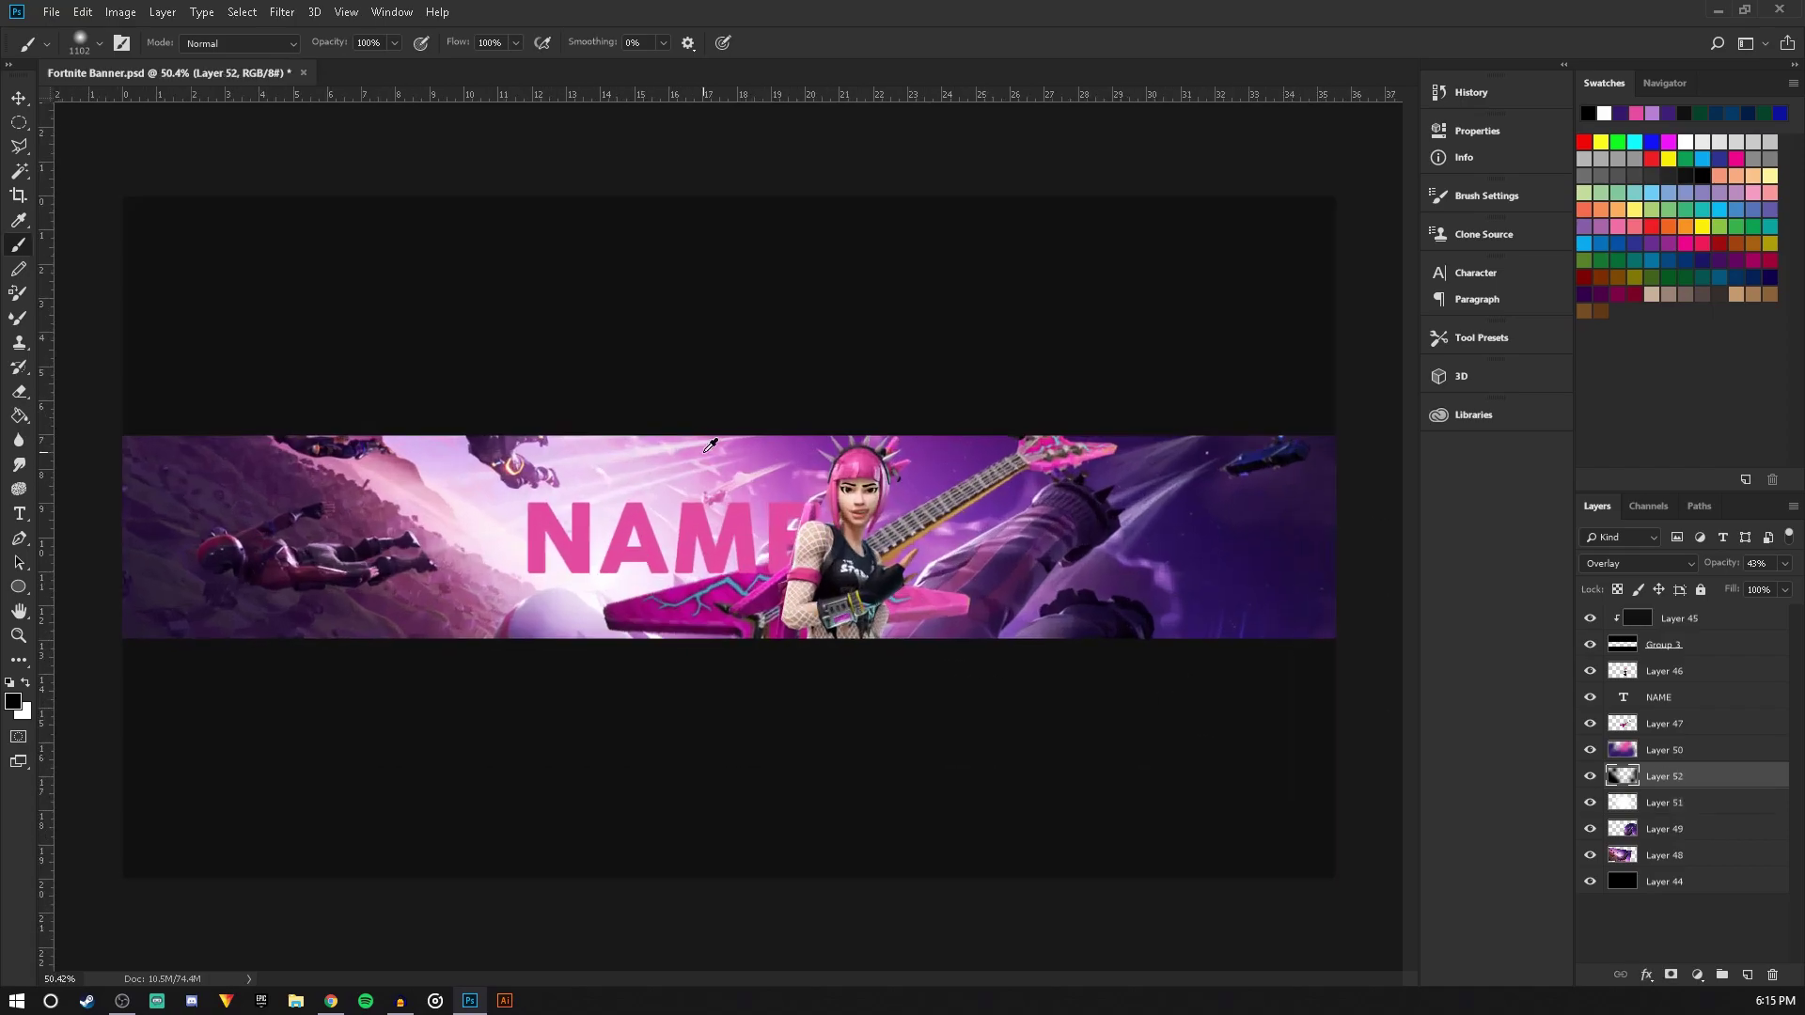
# Save the banner document
pyautogui.click(19, 98)
pyautogui.click(50, 11)
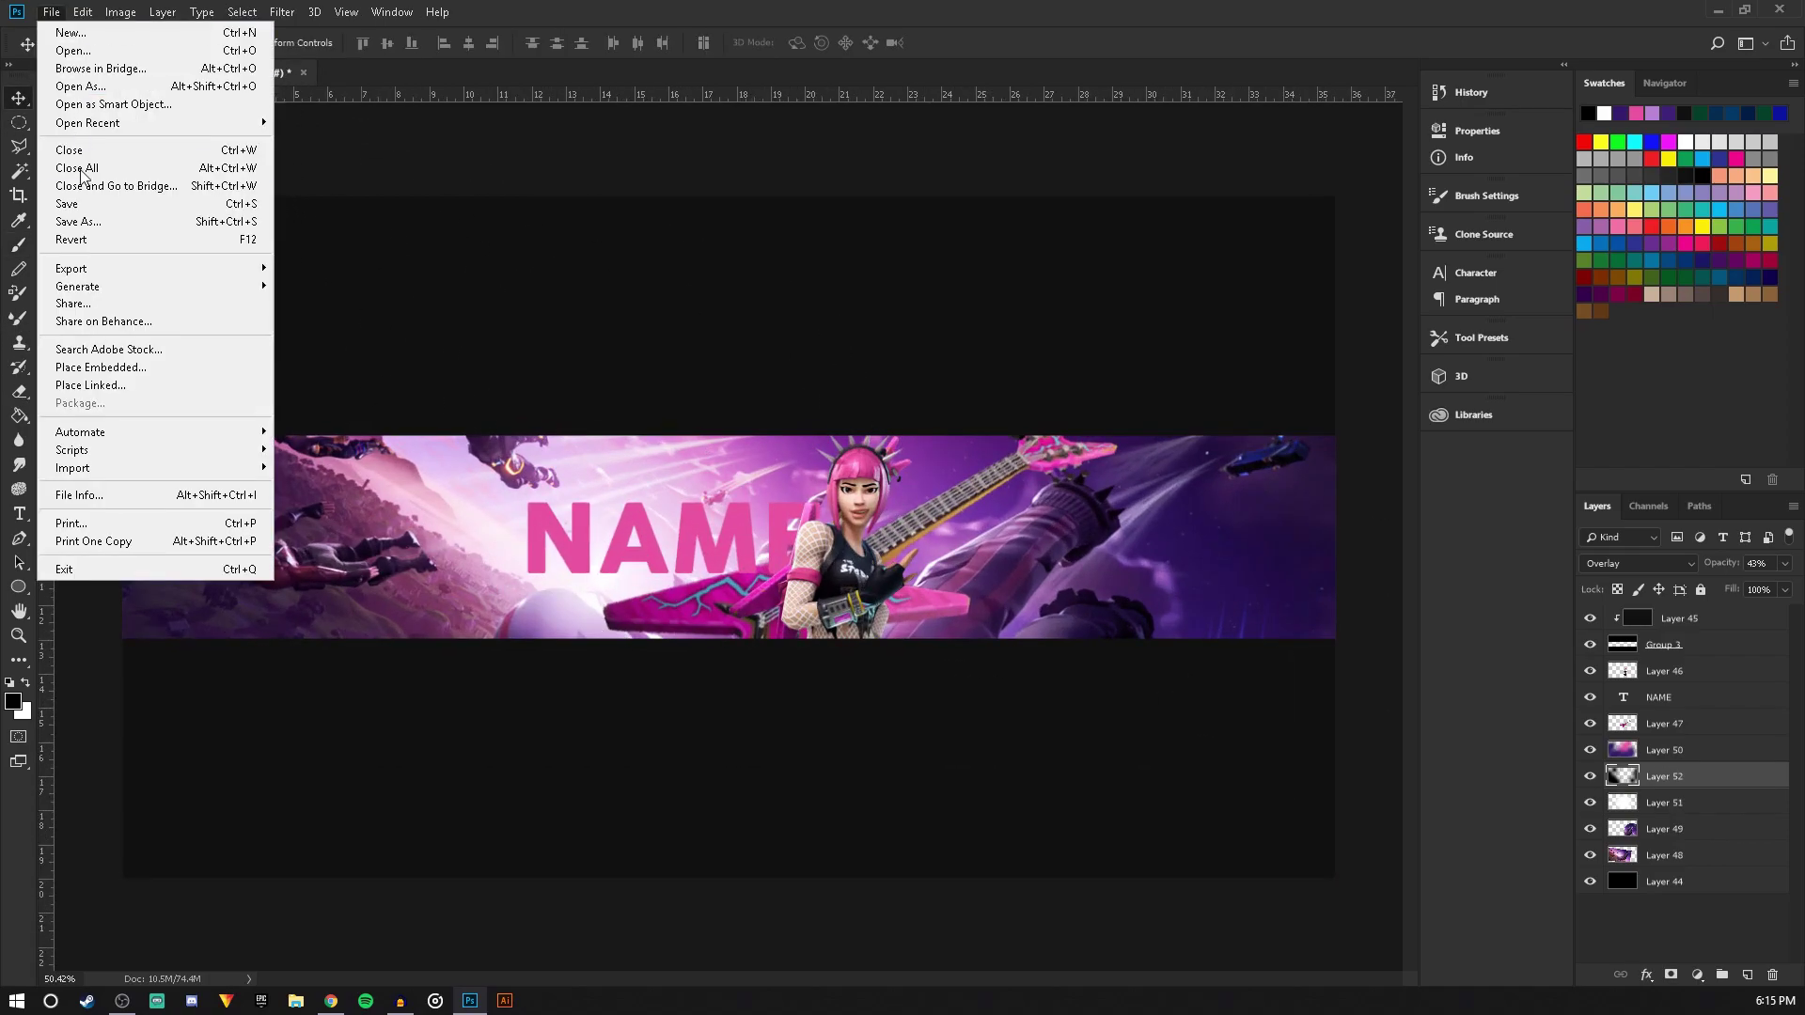
pyautogui.click(78, 215)
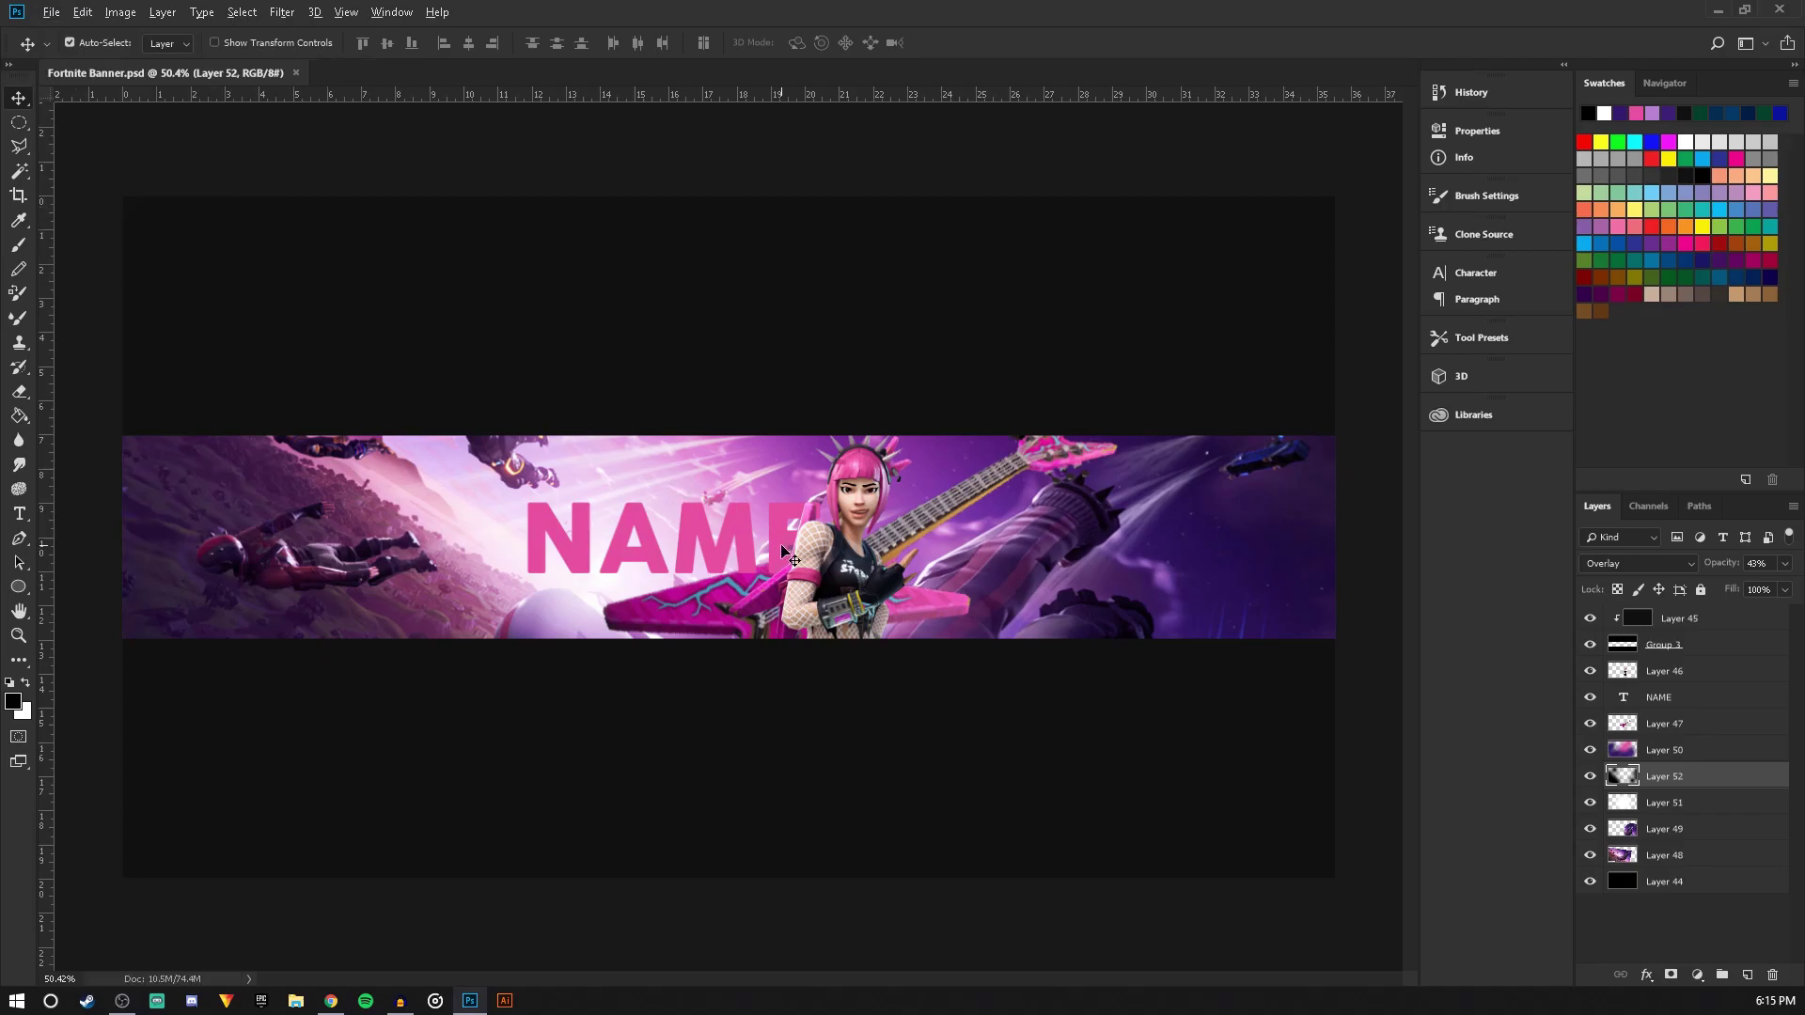
# Reduce the soft round brush to 464 px and add a new layer clipped to the character on Layer 46
pyautogui.scroll(1, 785, 553)
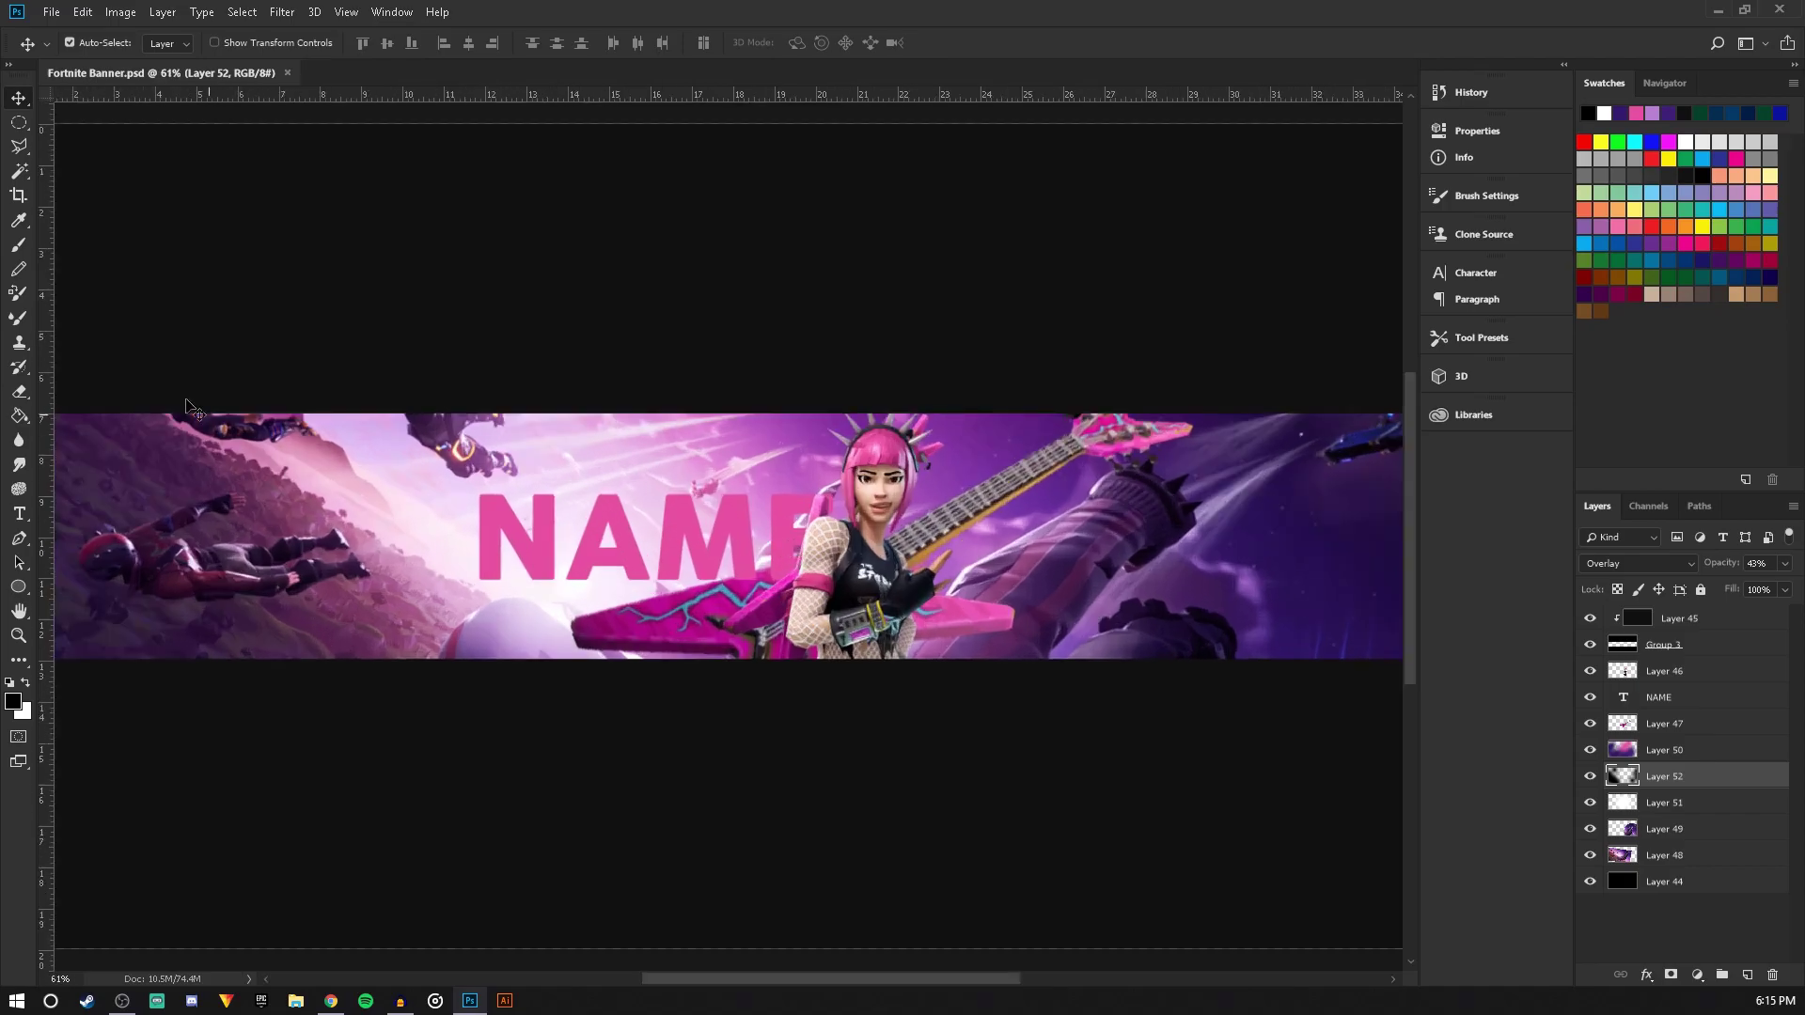
pyautogui.click(13, 246)
pyautogui.click(99, 43)
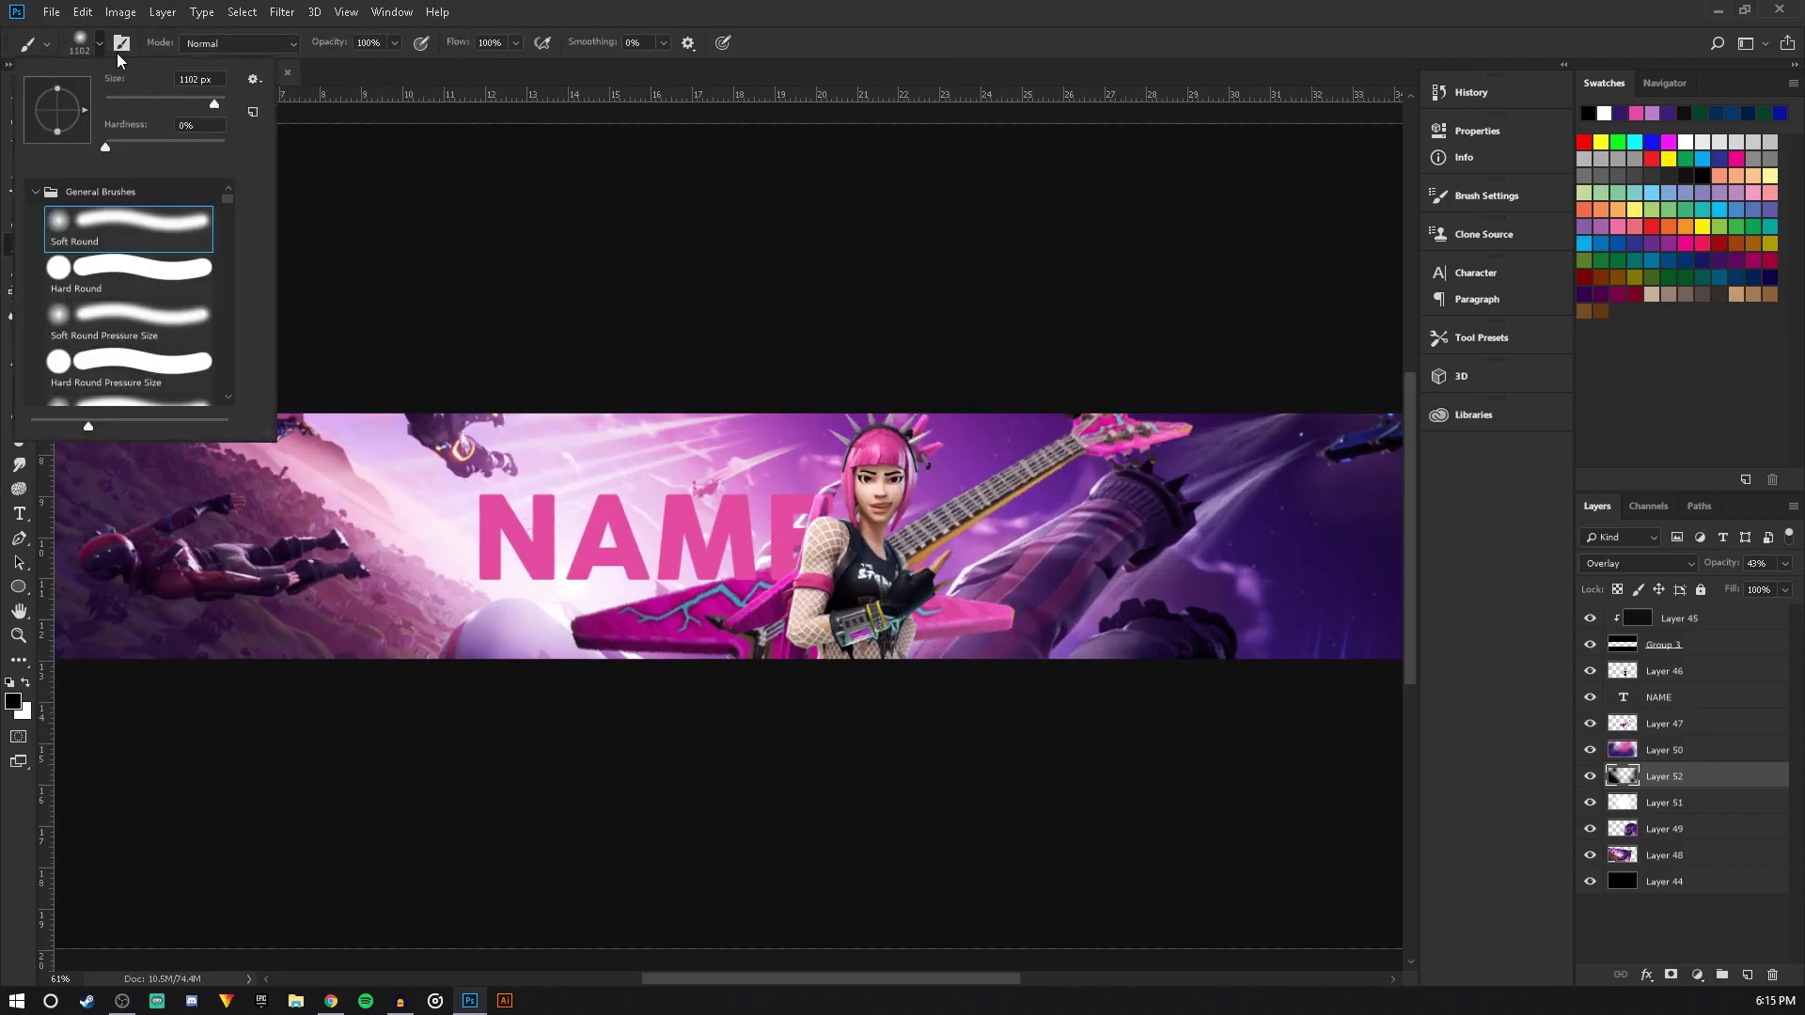
pyautogui.moveTo(215, 110); pyautogui.dragTo(211, 110)
pyautogui.click(1656, 743)
pyautogui.click(1664, 670)
pyautogui.click(1590, 670)
pyautogui.click(1590, 670)
pyautogui.click(1749, 977)
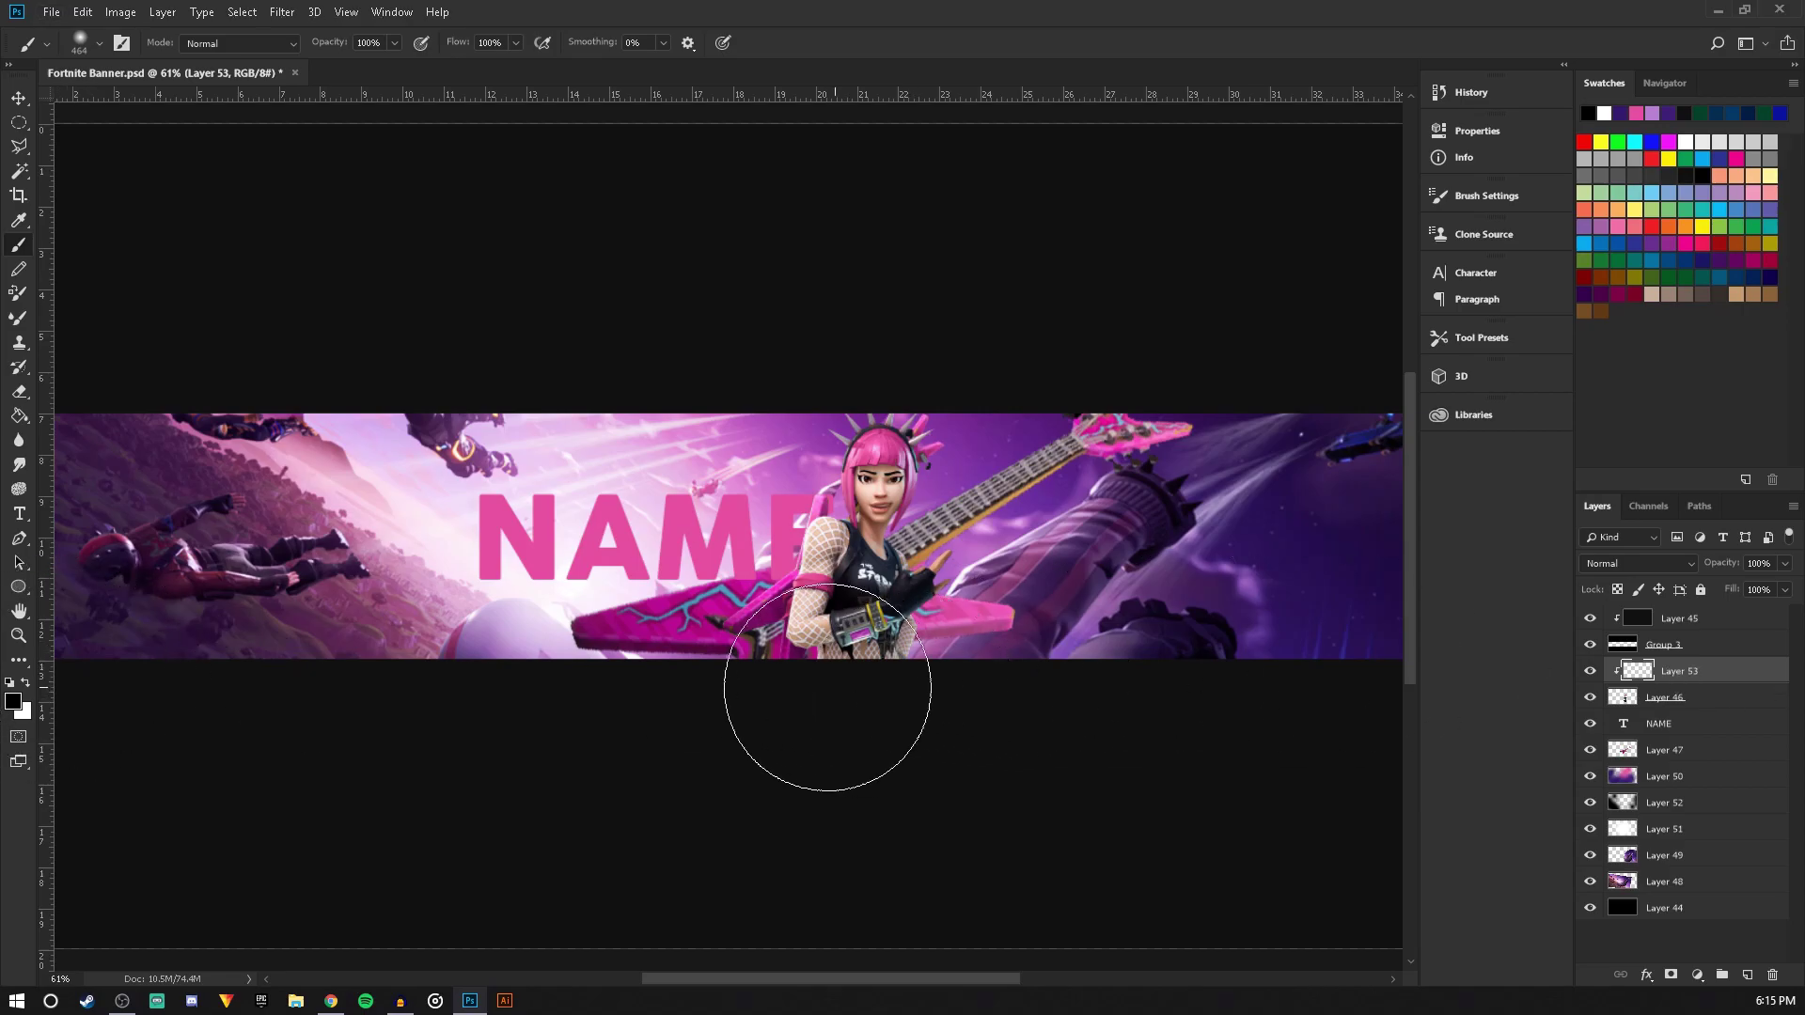
# Paint white over the character's lower body on the clipped layer and set its blend mode to Overlay
pyautogui.click(25, 683)
pyautogui.moveTo(771, 681)
pyautogui.mouseDown()
pyautogui.moveTo(919, 693)
pyautogui.moveTo(840, 664)
pyautogui.moveTo(927, 634)
pyautogui.mouseUp()
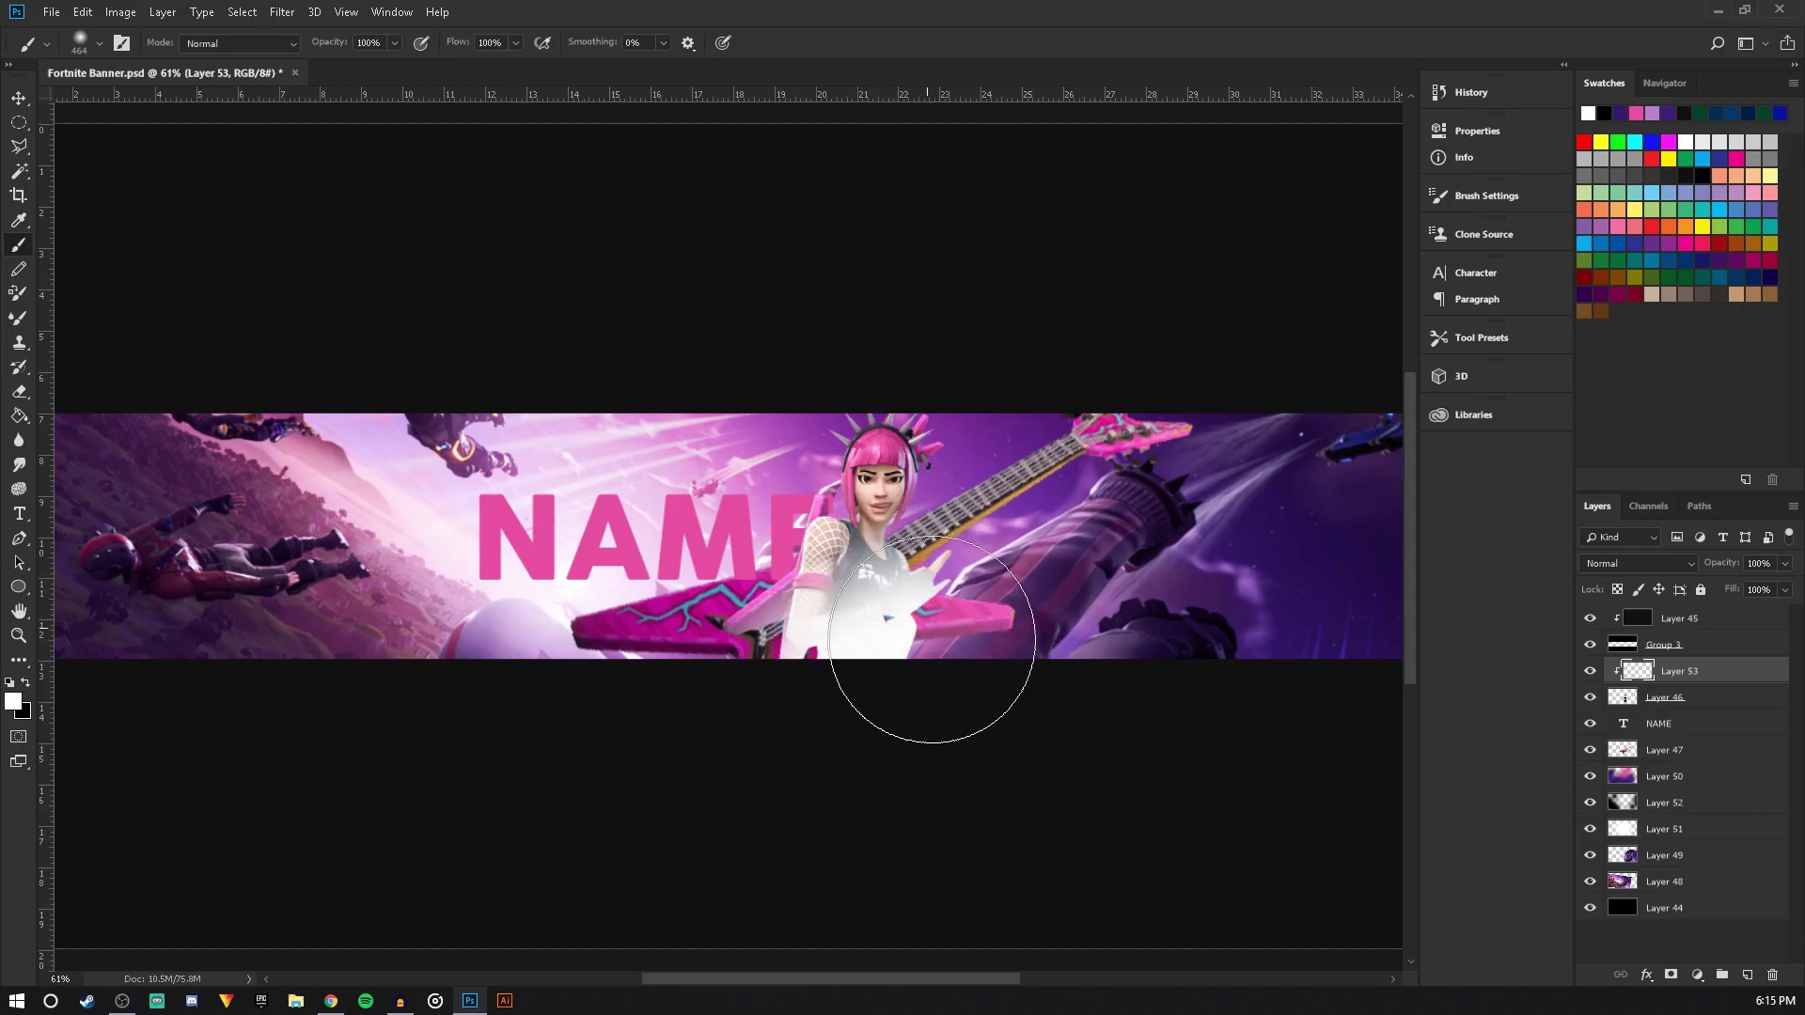
pyautogui.click(1672, 564)
pyautogui.click(1609, 333)
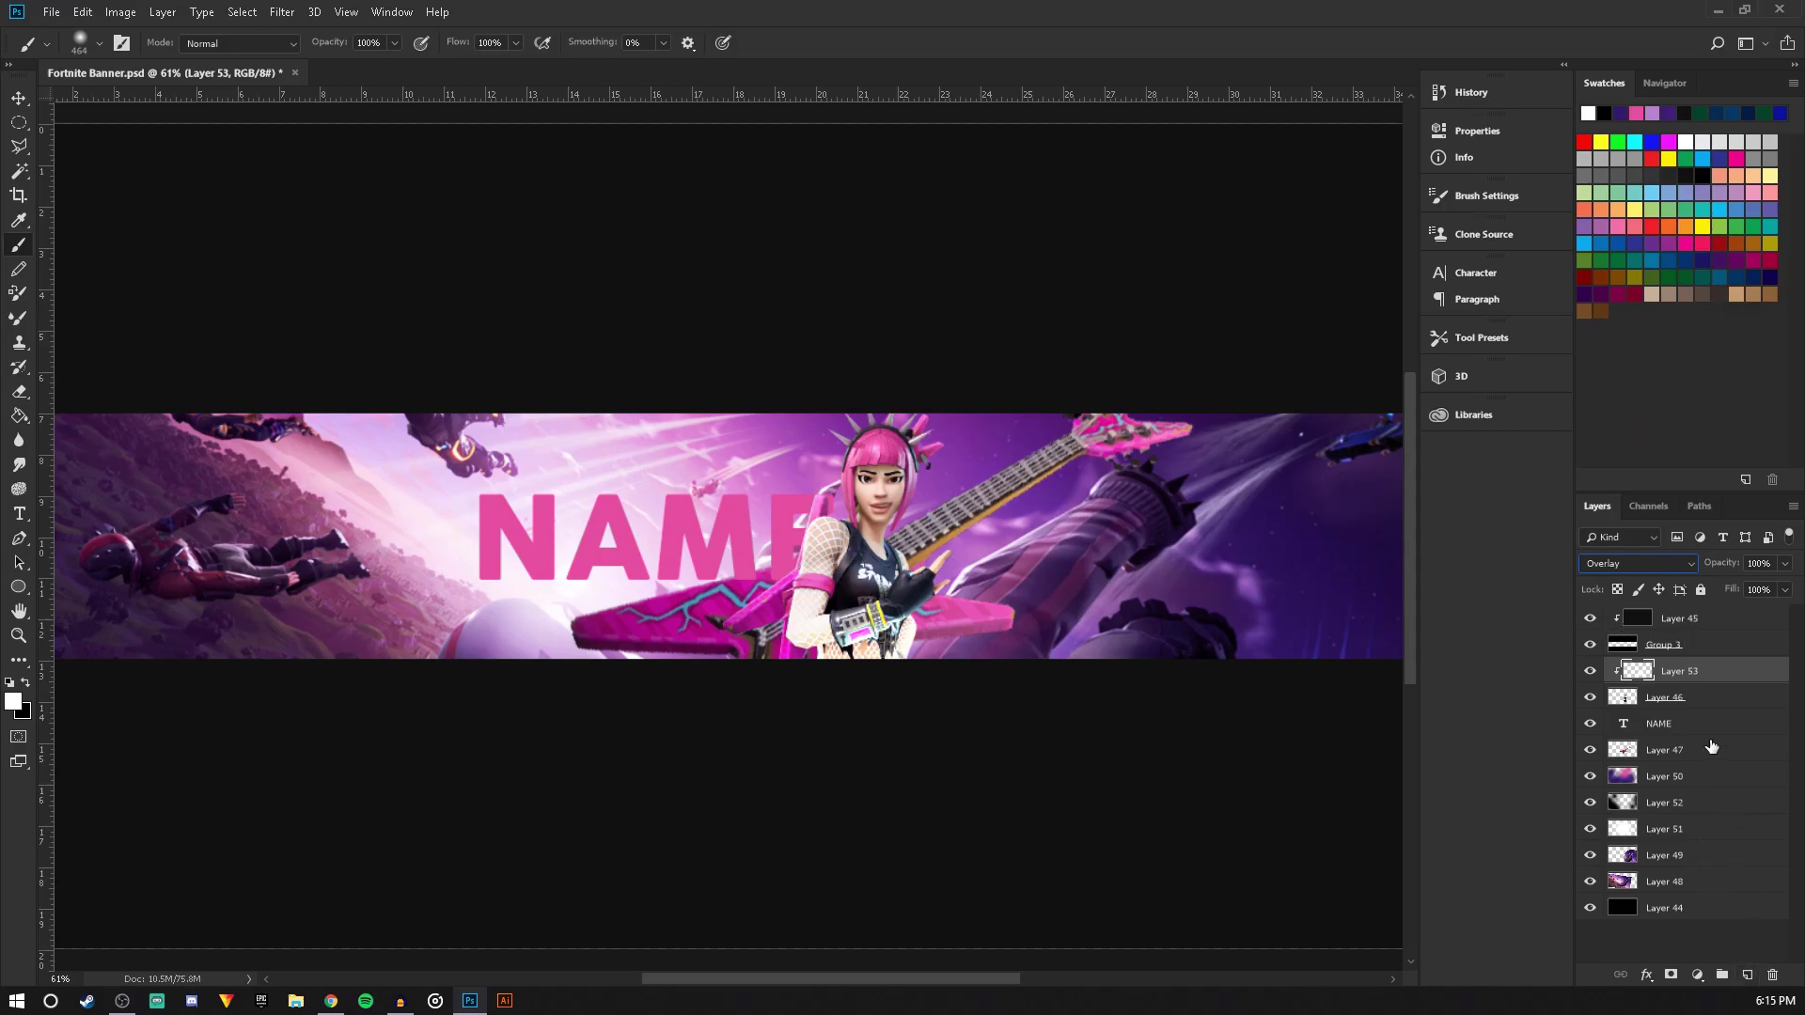
# Paint black over the character's head on another clipped layer below Layer 53, set to Soft Light at 75% opacity
pyautogui.hotkey('alt', '[')
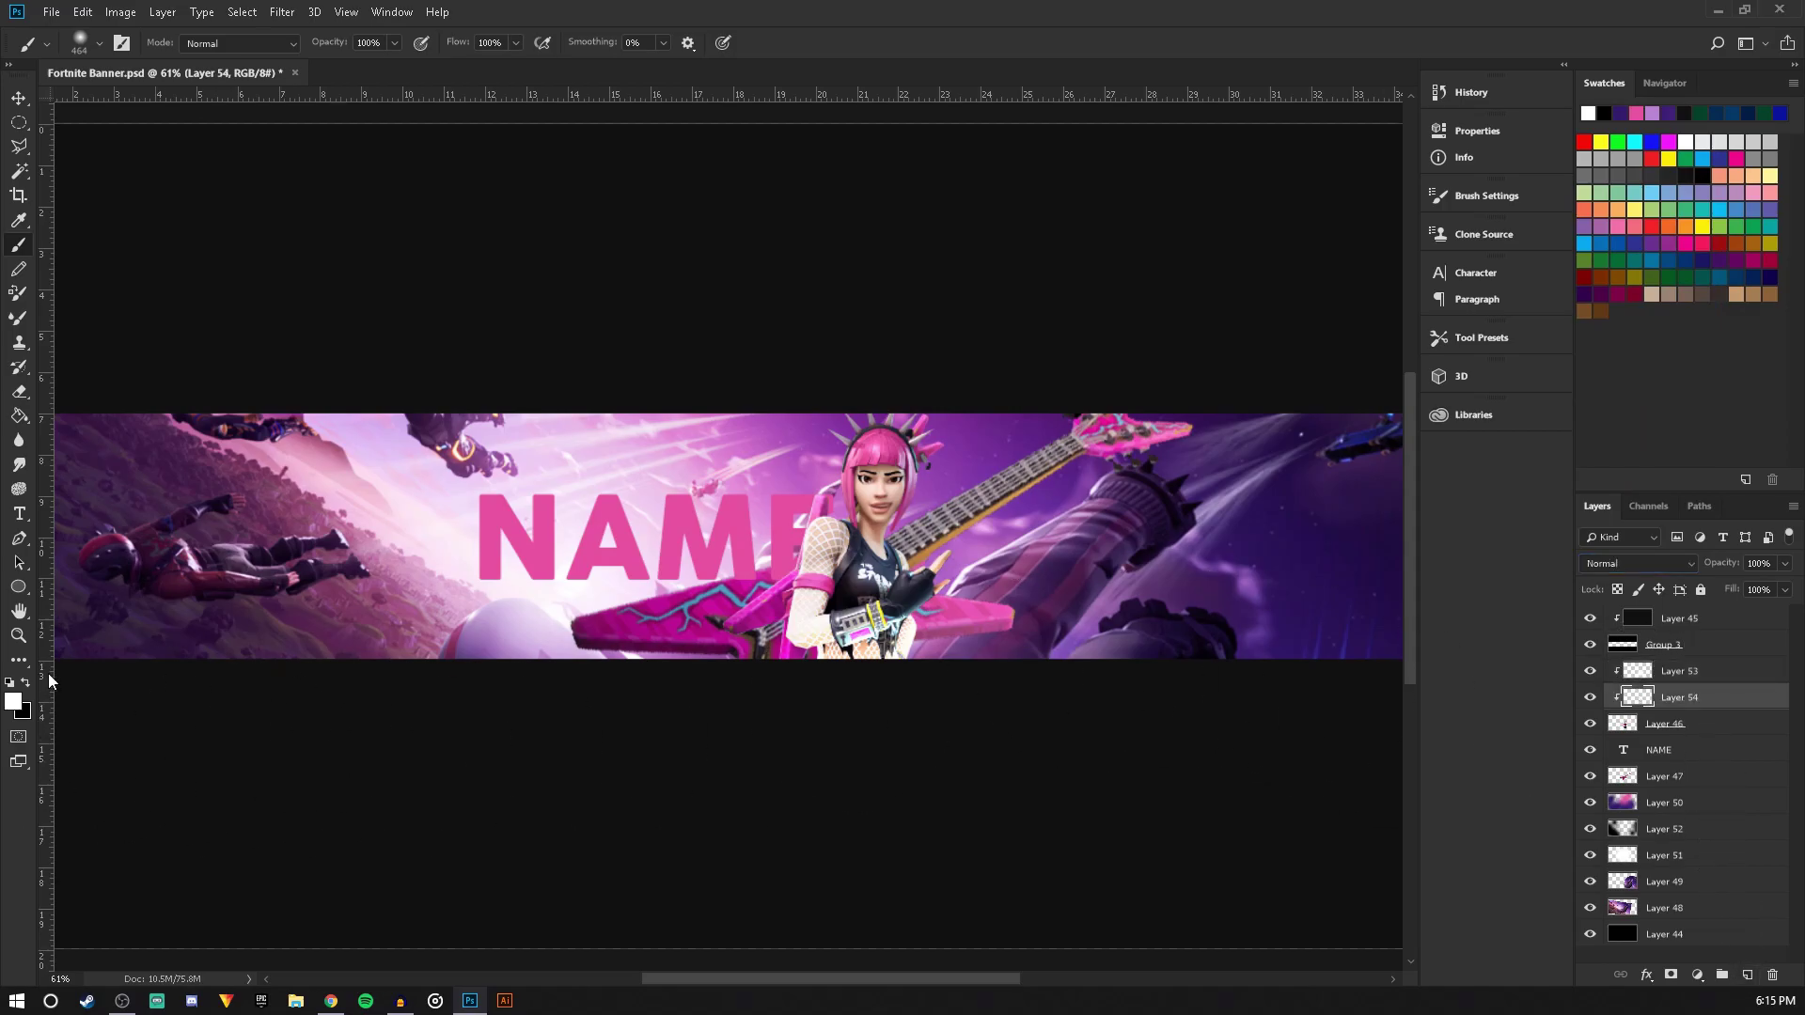
pyautogui.click(26, 682)
pyautogui.moveTo(782, 414); pyautogui.dragTo(827, 526)
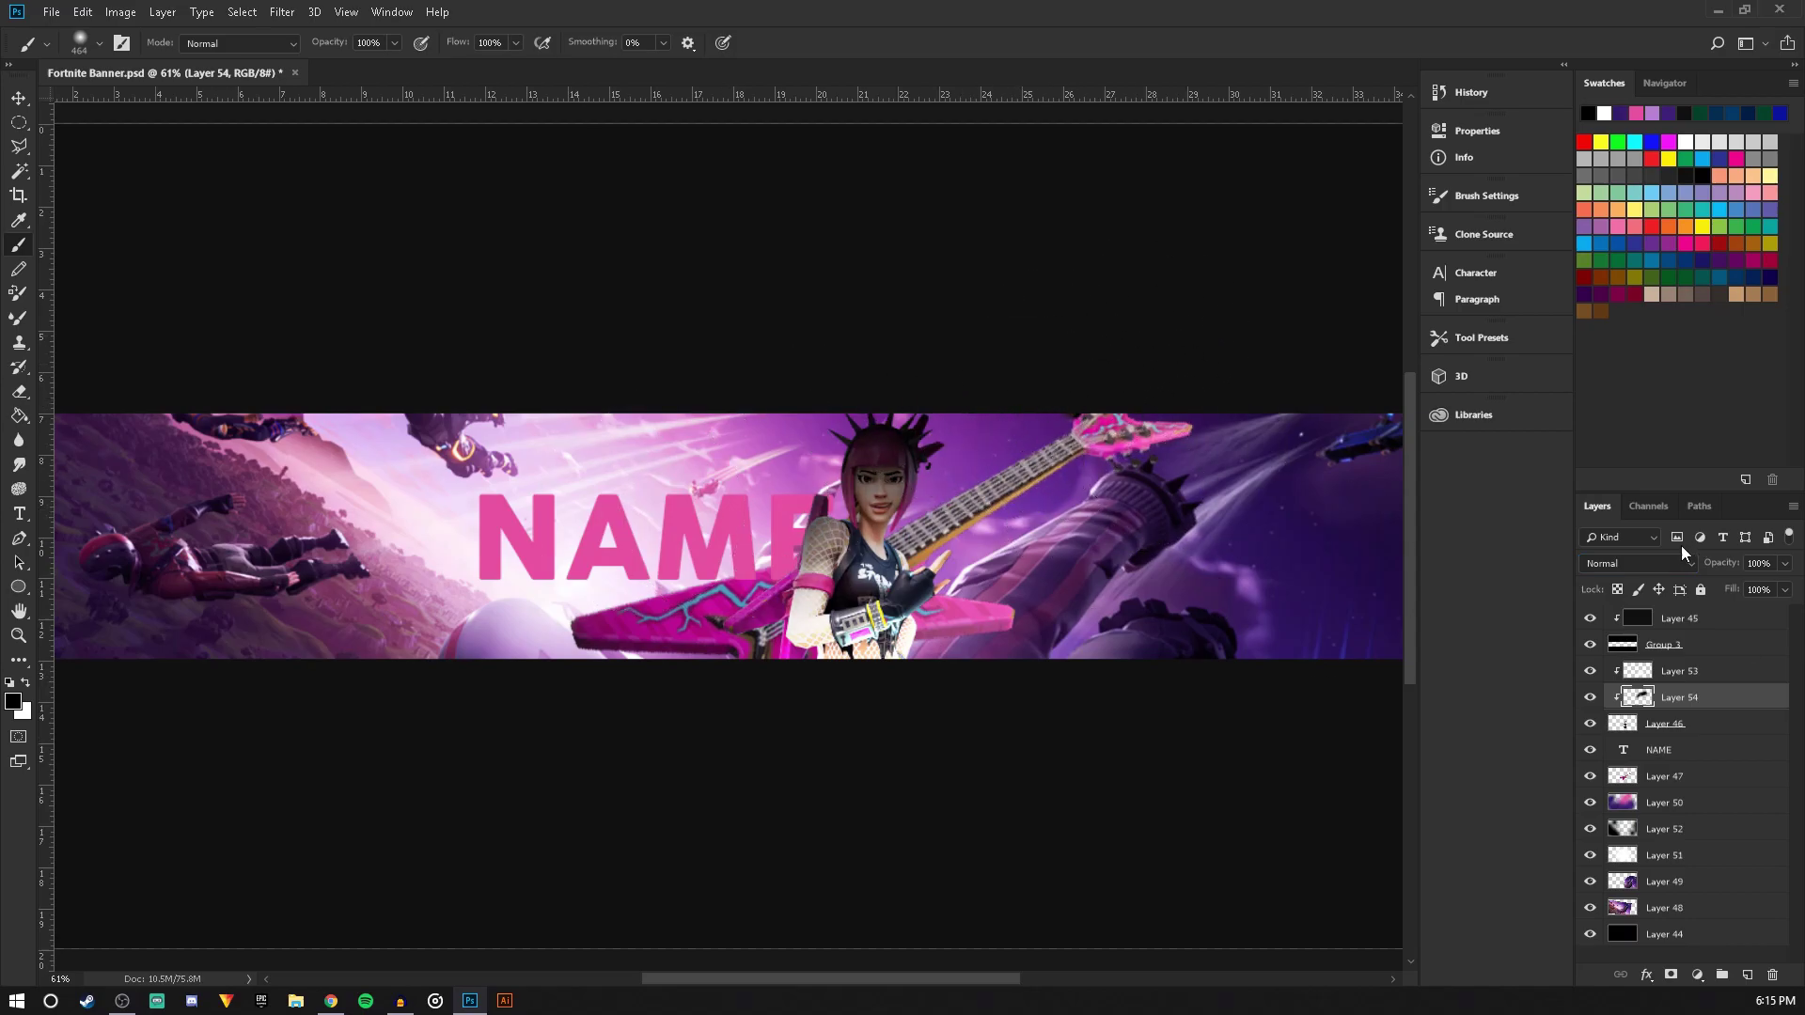
pyautogui.click(1639, 564)
pyautogui.click(1619, 343)
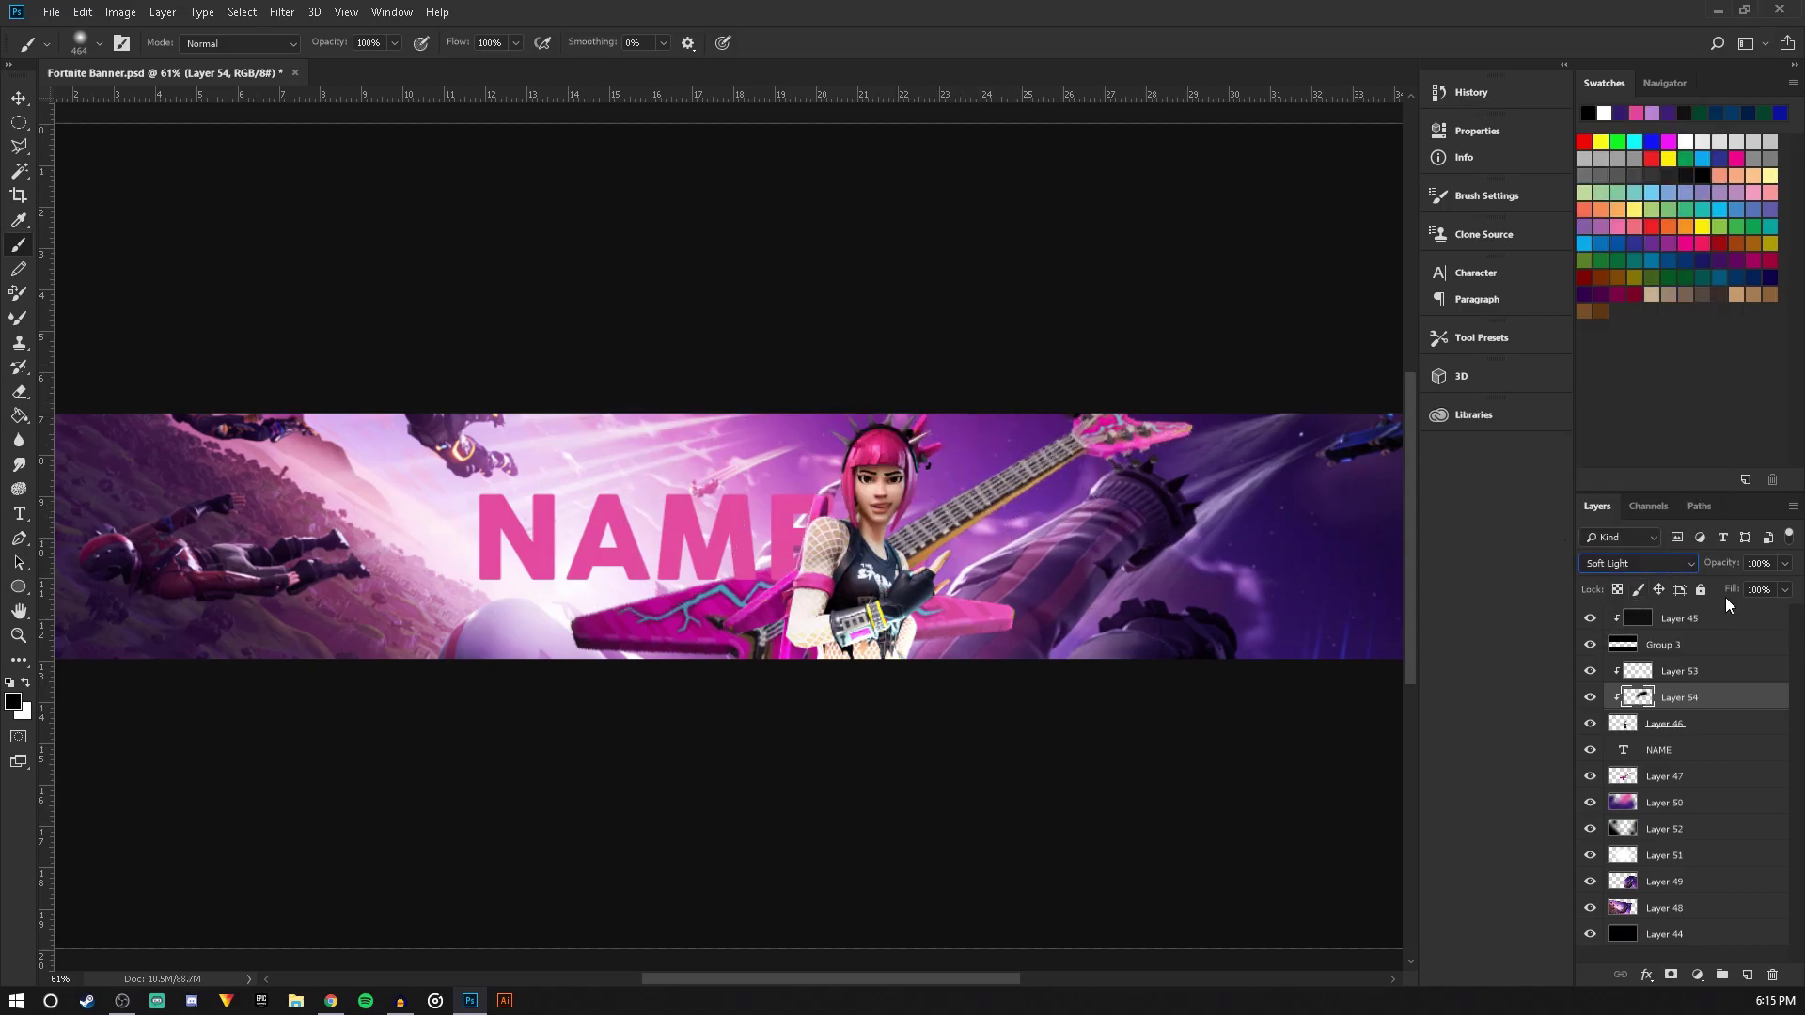
pyautogui.click(1784, 563)
pyautogui.moveTo(1785, 584); pyautogui.dragTo(1764, 585)
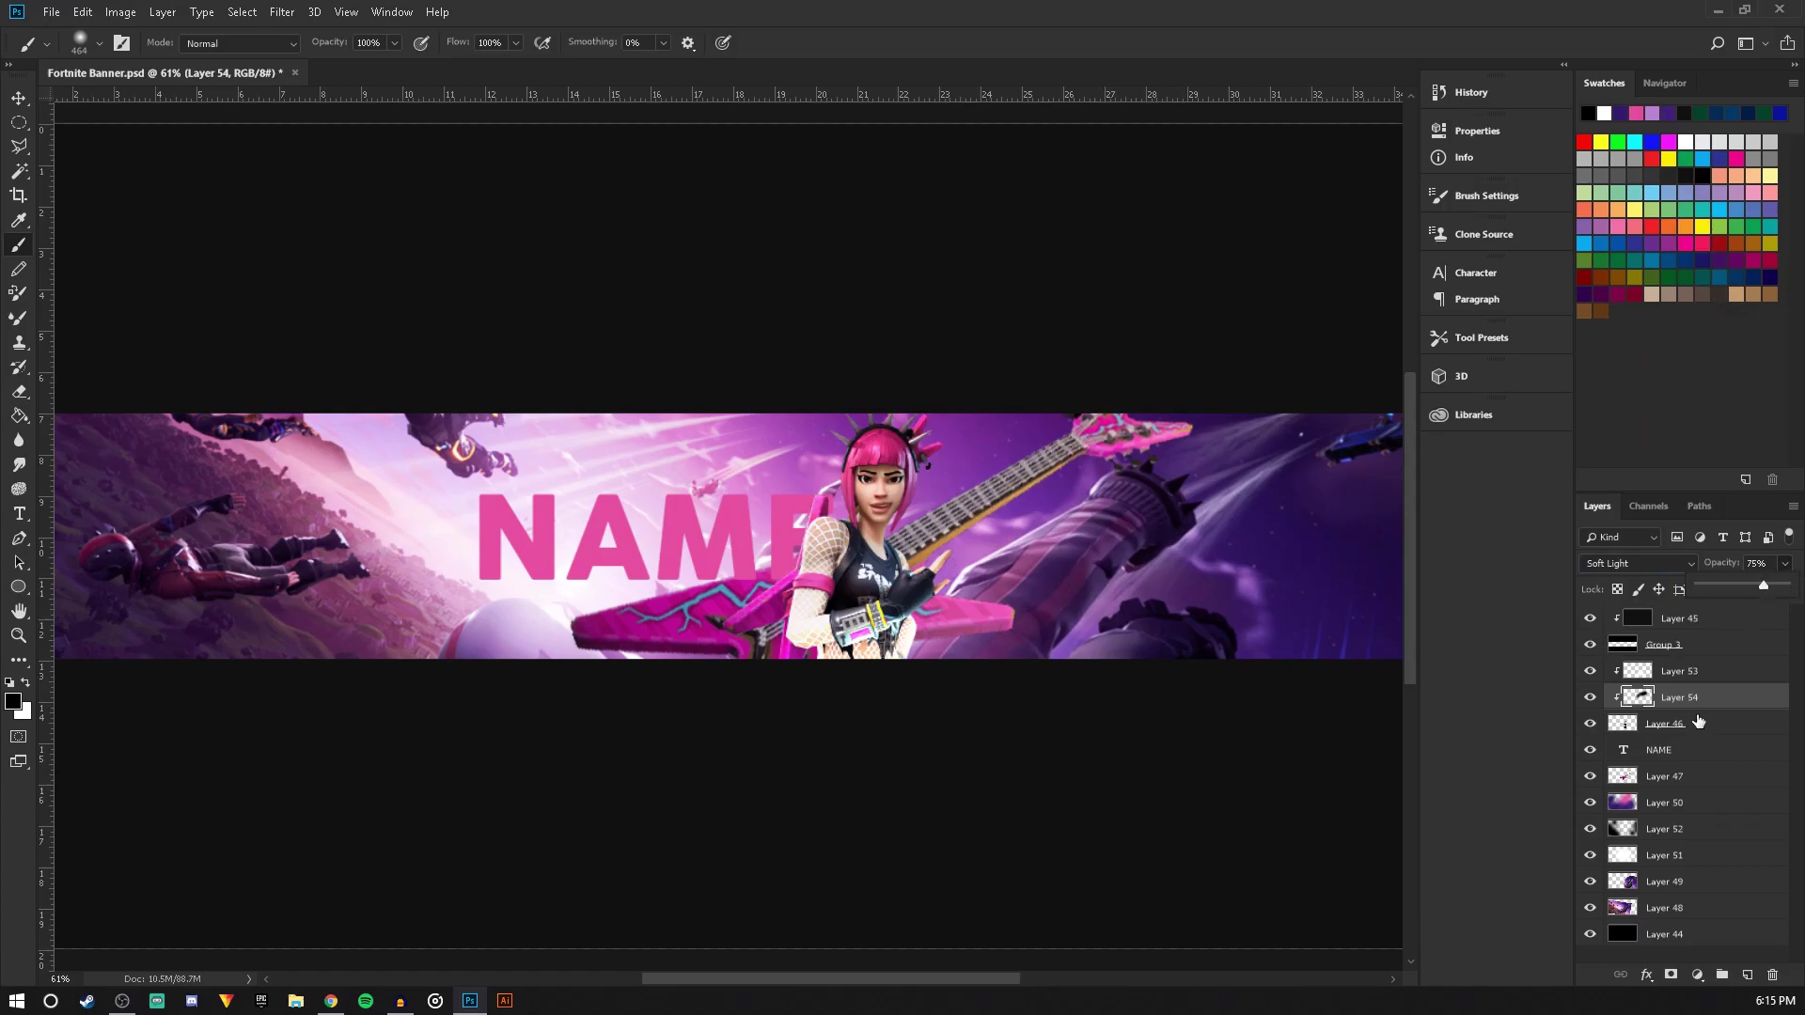
# Paint black over the guitar's neck on a new layer clipped to Layer 47 and set it to Soft Light
pyautogui.click(1664, 776)
pyautogui.click(1590, 776)
pyautogui.click(1590, 775)
pyautogui.click(1747, 975)
pyautogui.keyDown('alt'); pyautogui.click(1665, 789); pyautogui.keyUp('alt')
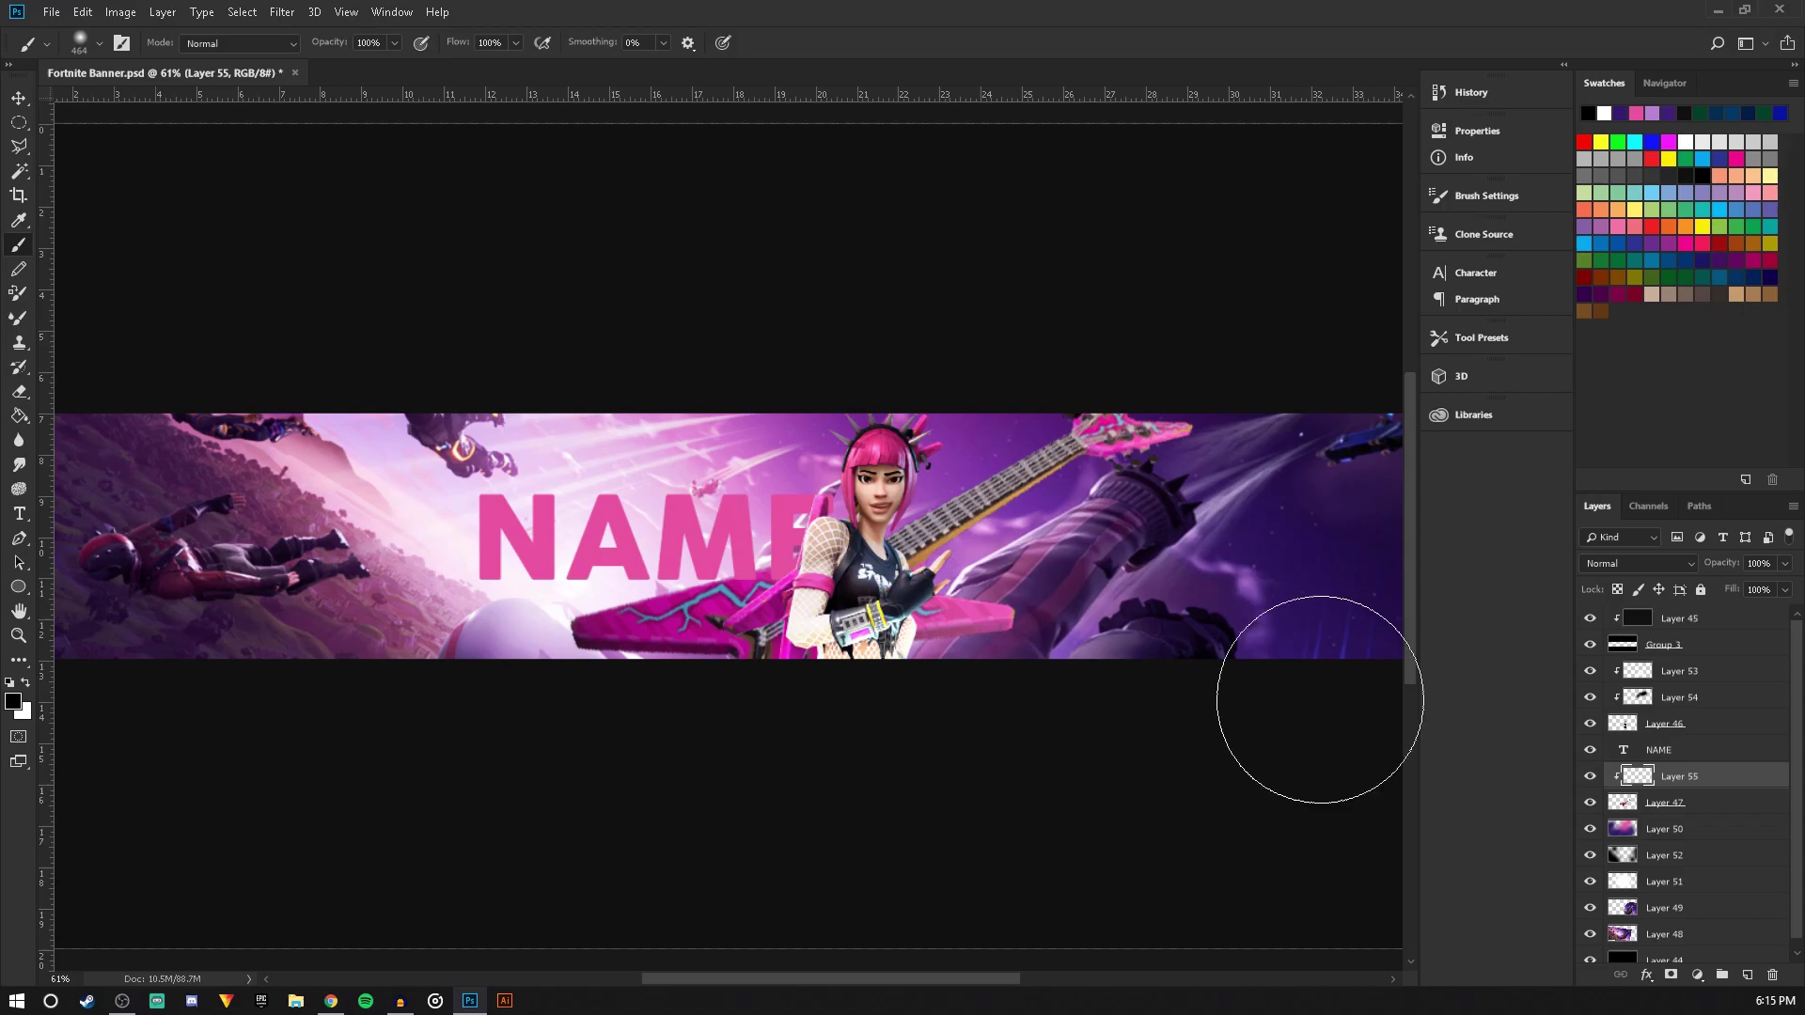
pyautogui.moveTo(1147, 402)
pyautogui.mouseDown()
pyautogui.moveTo(998, 428)
pyautogui.moveTo(881, 502)
pyautogui.moveTo(789, 509)
pyautogui.moveTo(893, 494)
pyautogui.mouseUp()
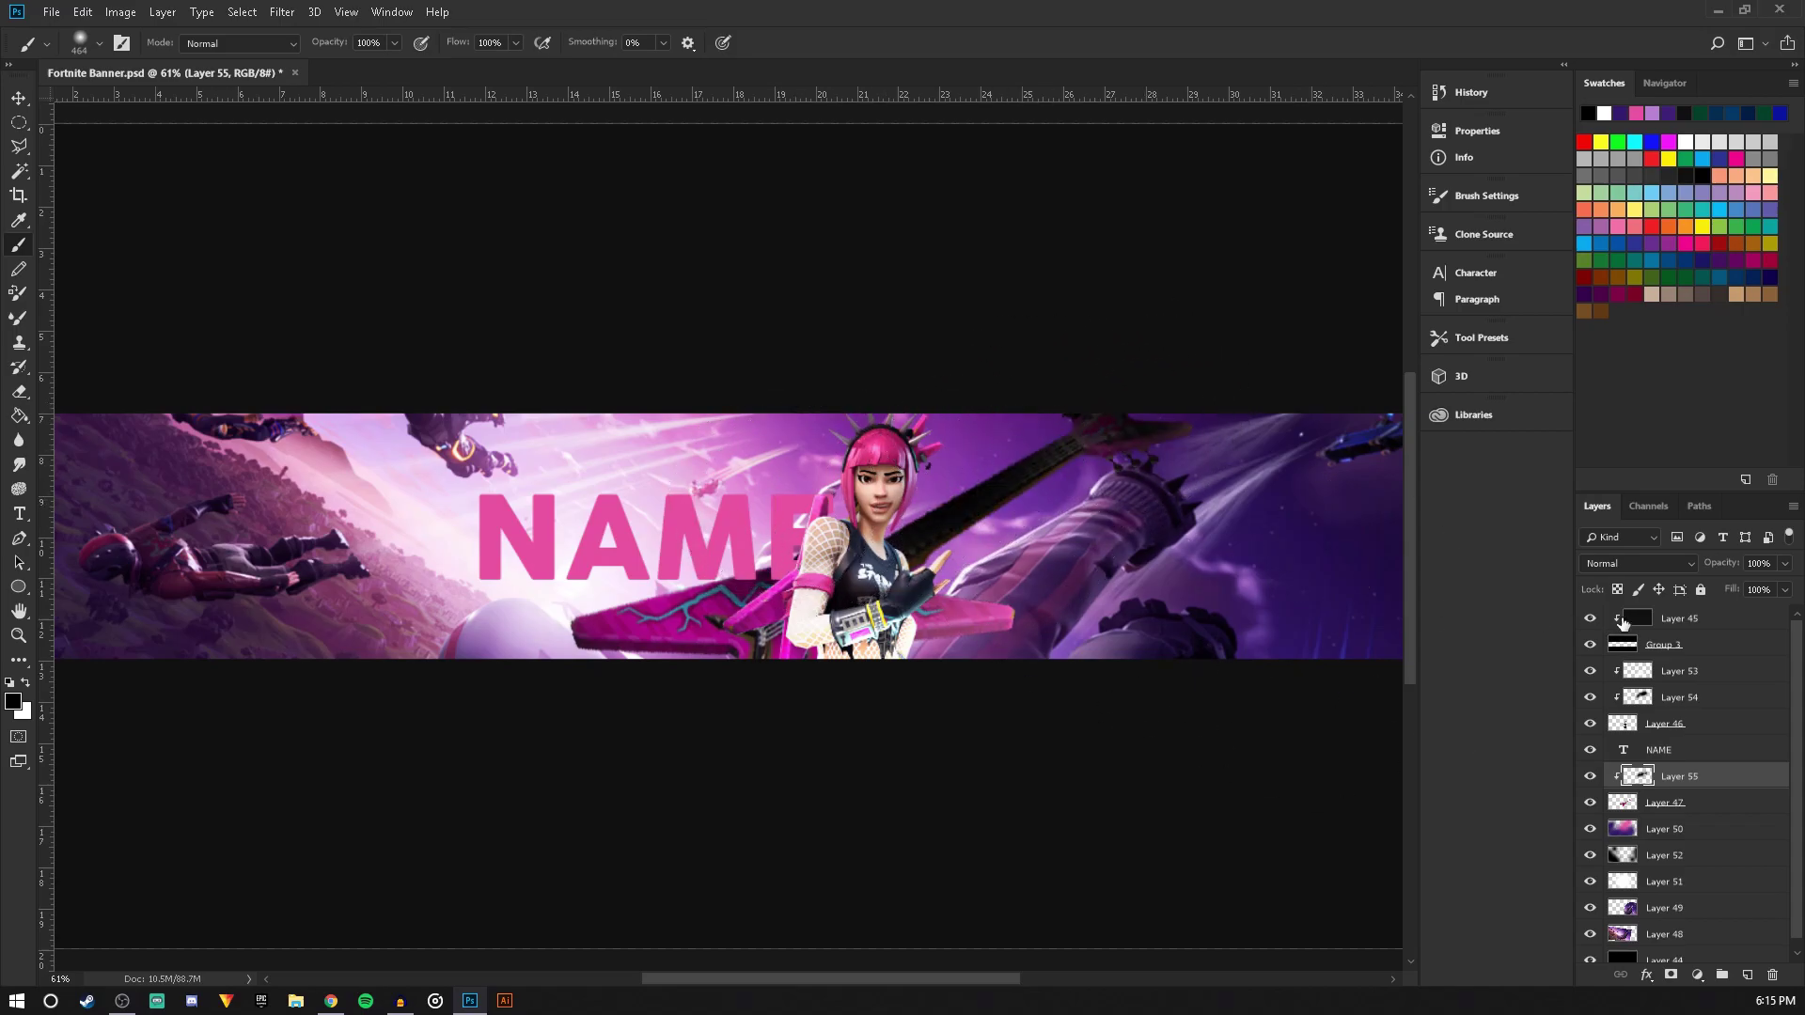
pyautogui.click(1628, 563)
pyautogui.click(1603, 334)
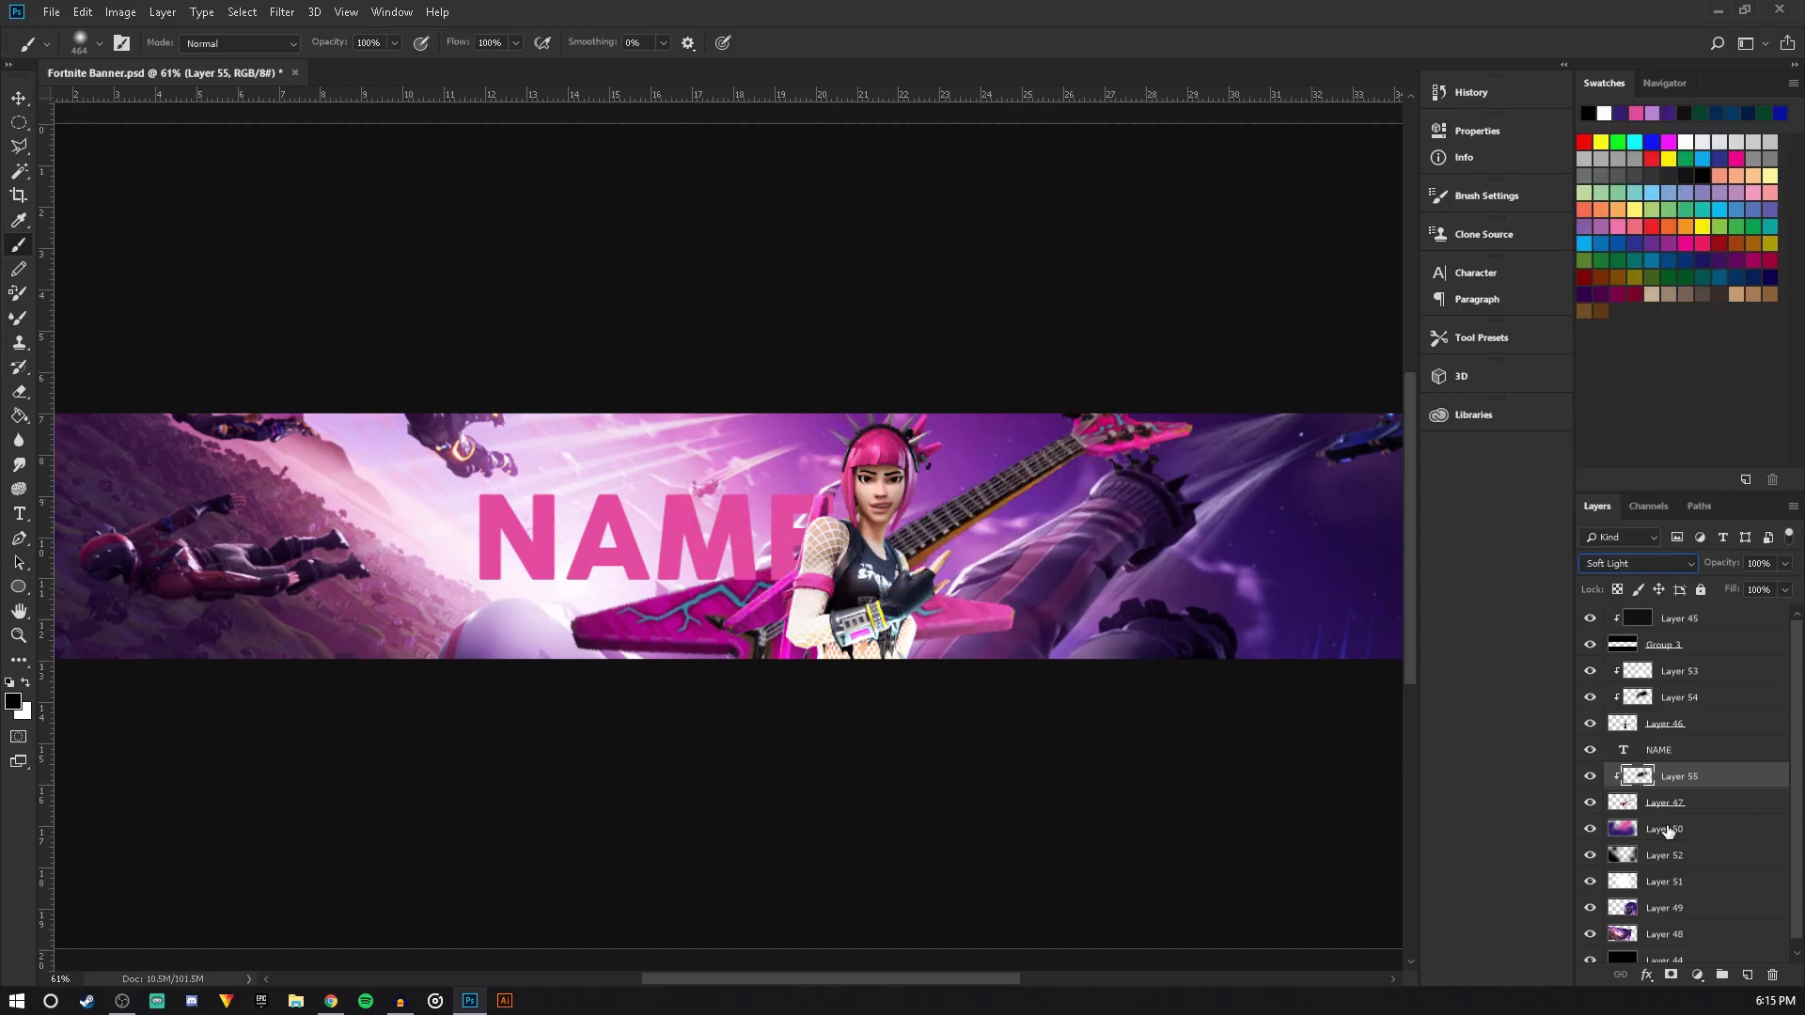
# Paint white over the guitar body's lower edge on a new clipped layer, set it to Overlay and lower its opacity
pyautogui.click(1669, 804)
pyautogui.click(1744, 978)
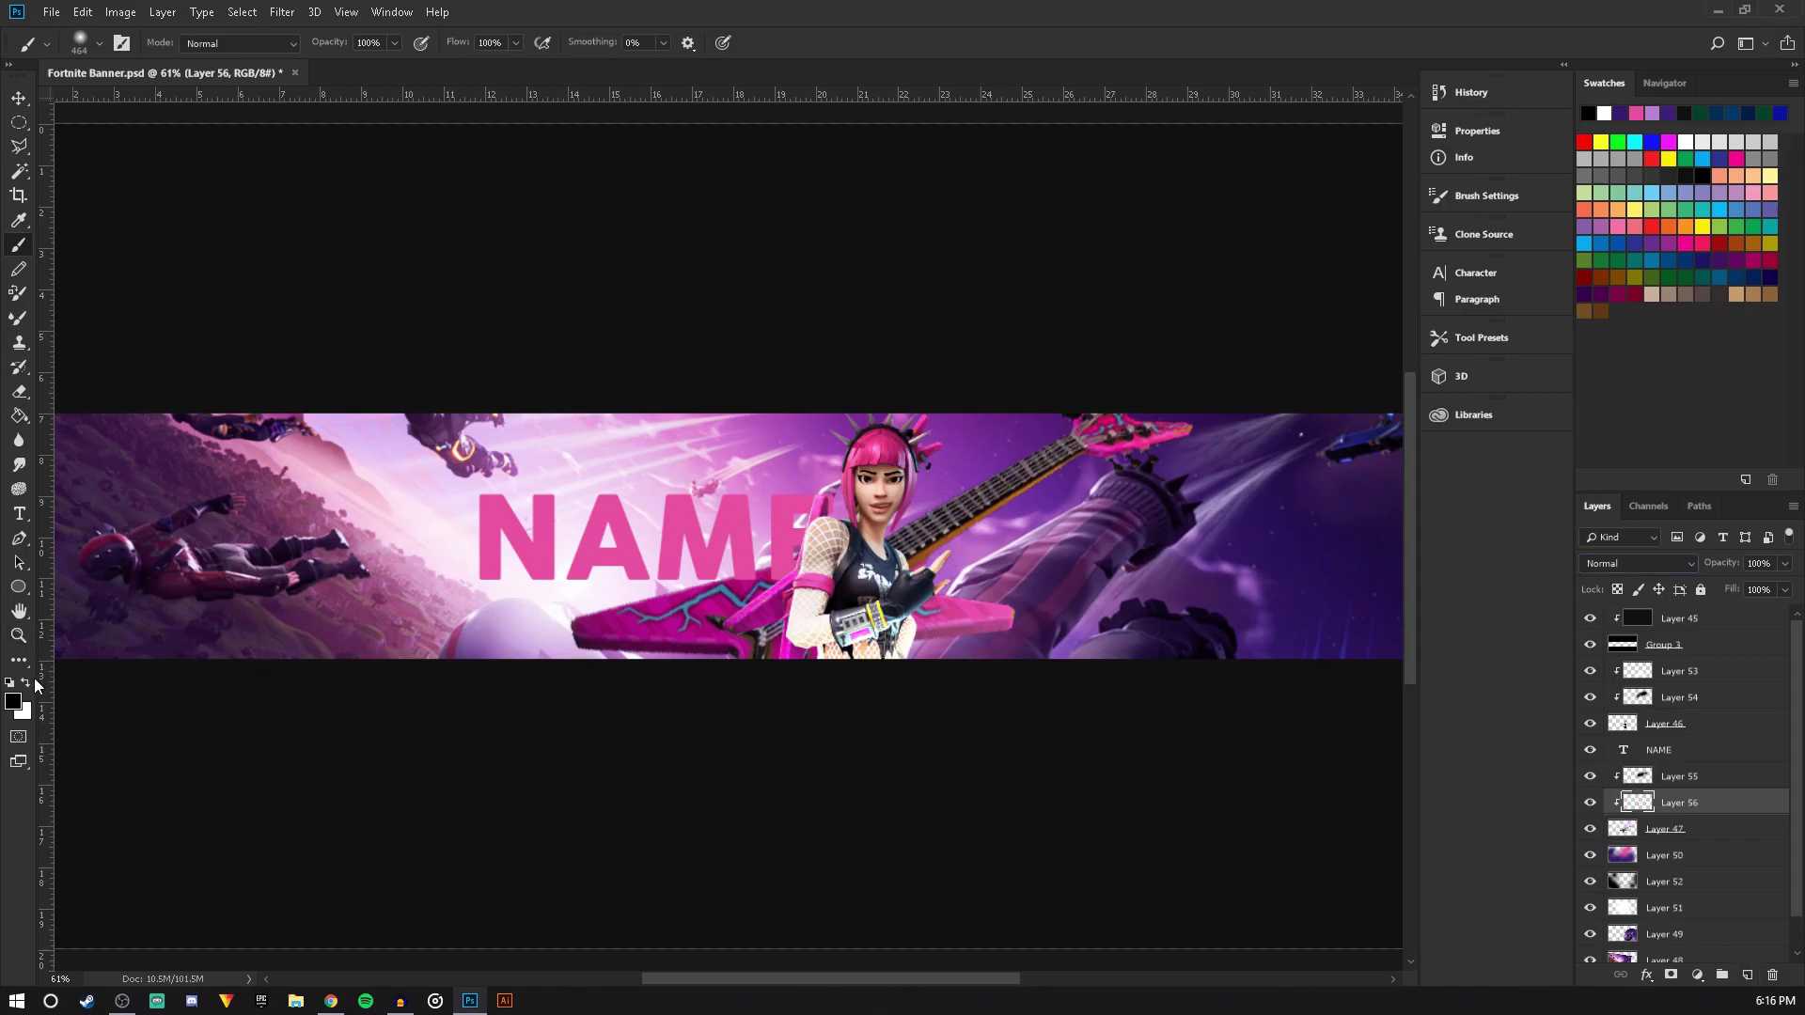
pyautogui.press('x')
pyautogui.moveTo(750, 691); pyautogui.dragTo(951, 679)
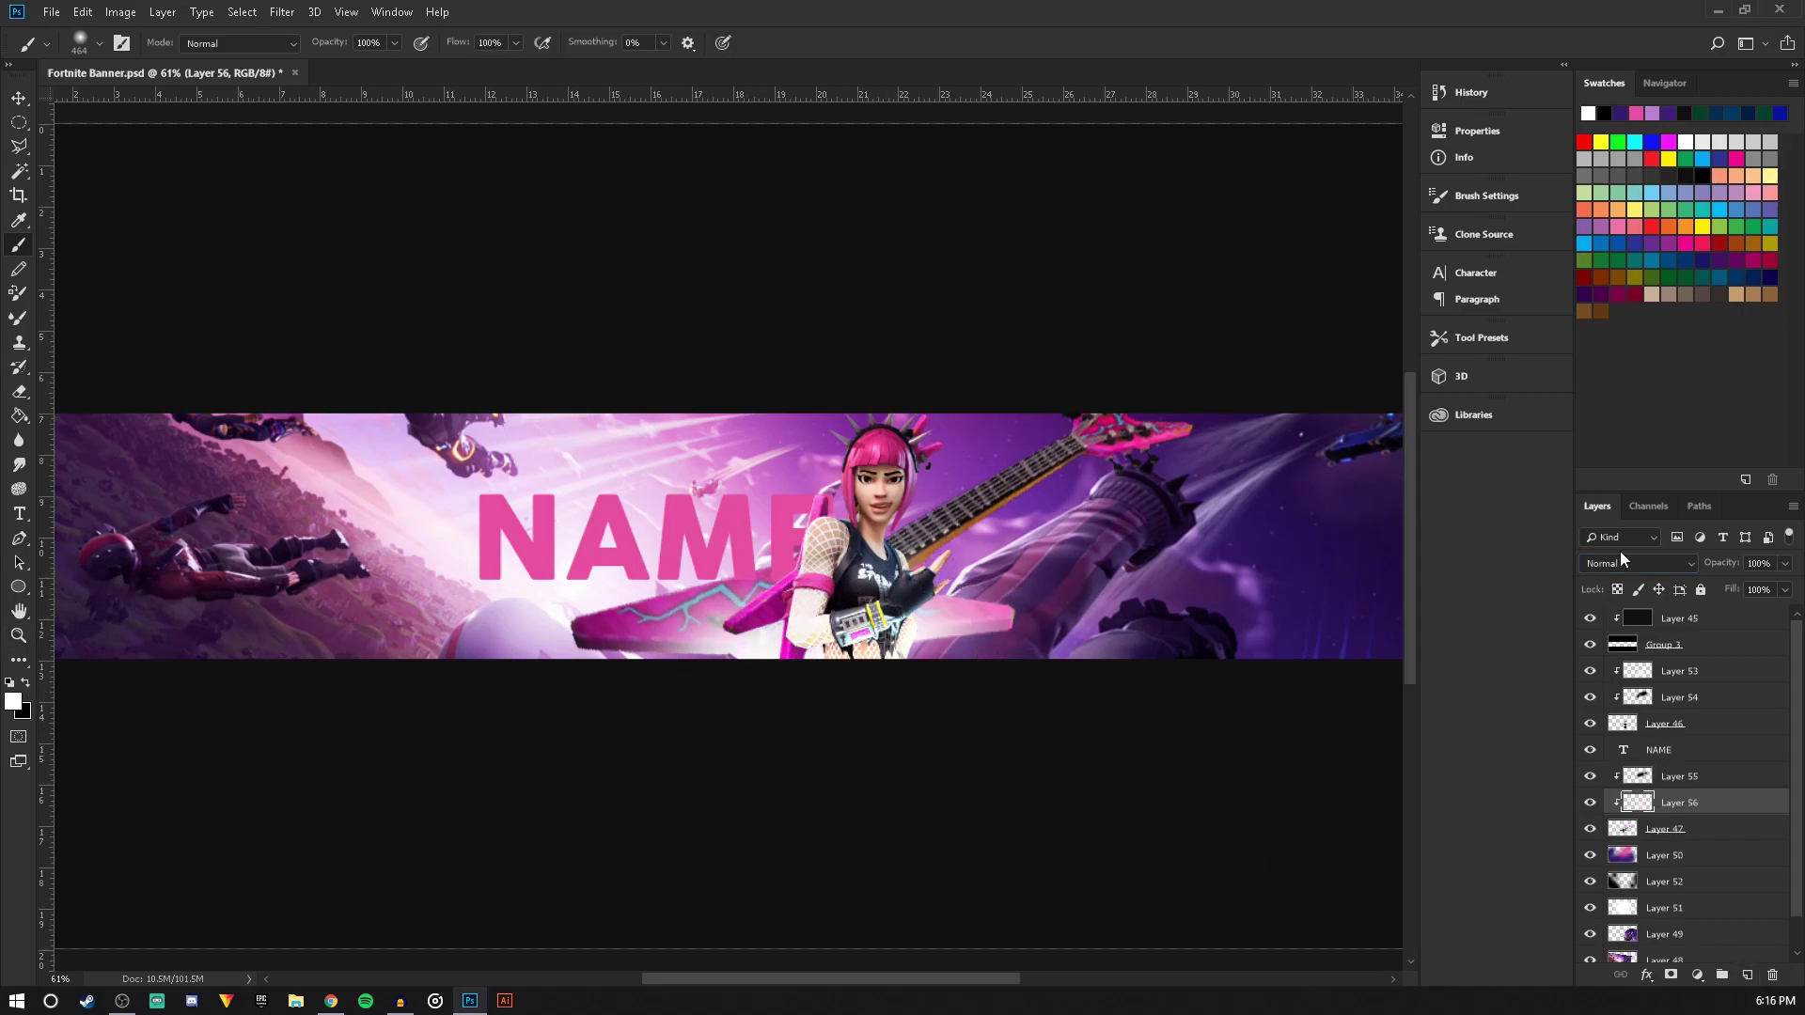
pyautogui.click(1617, 562)
pyautogui.click(1614, 334)
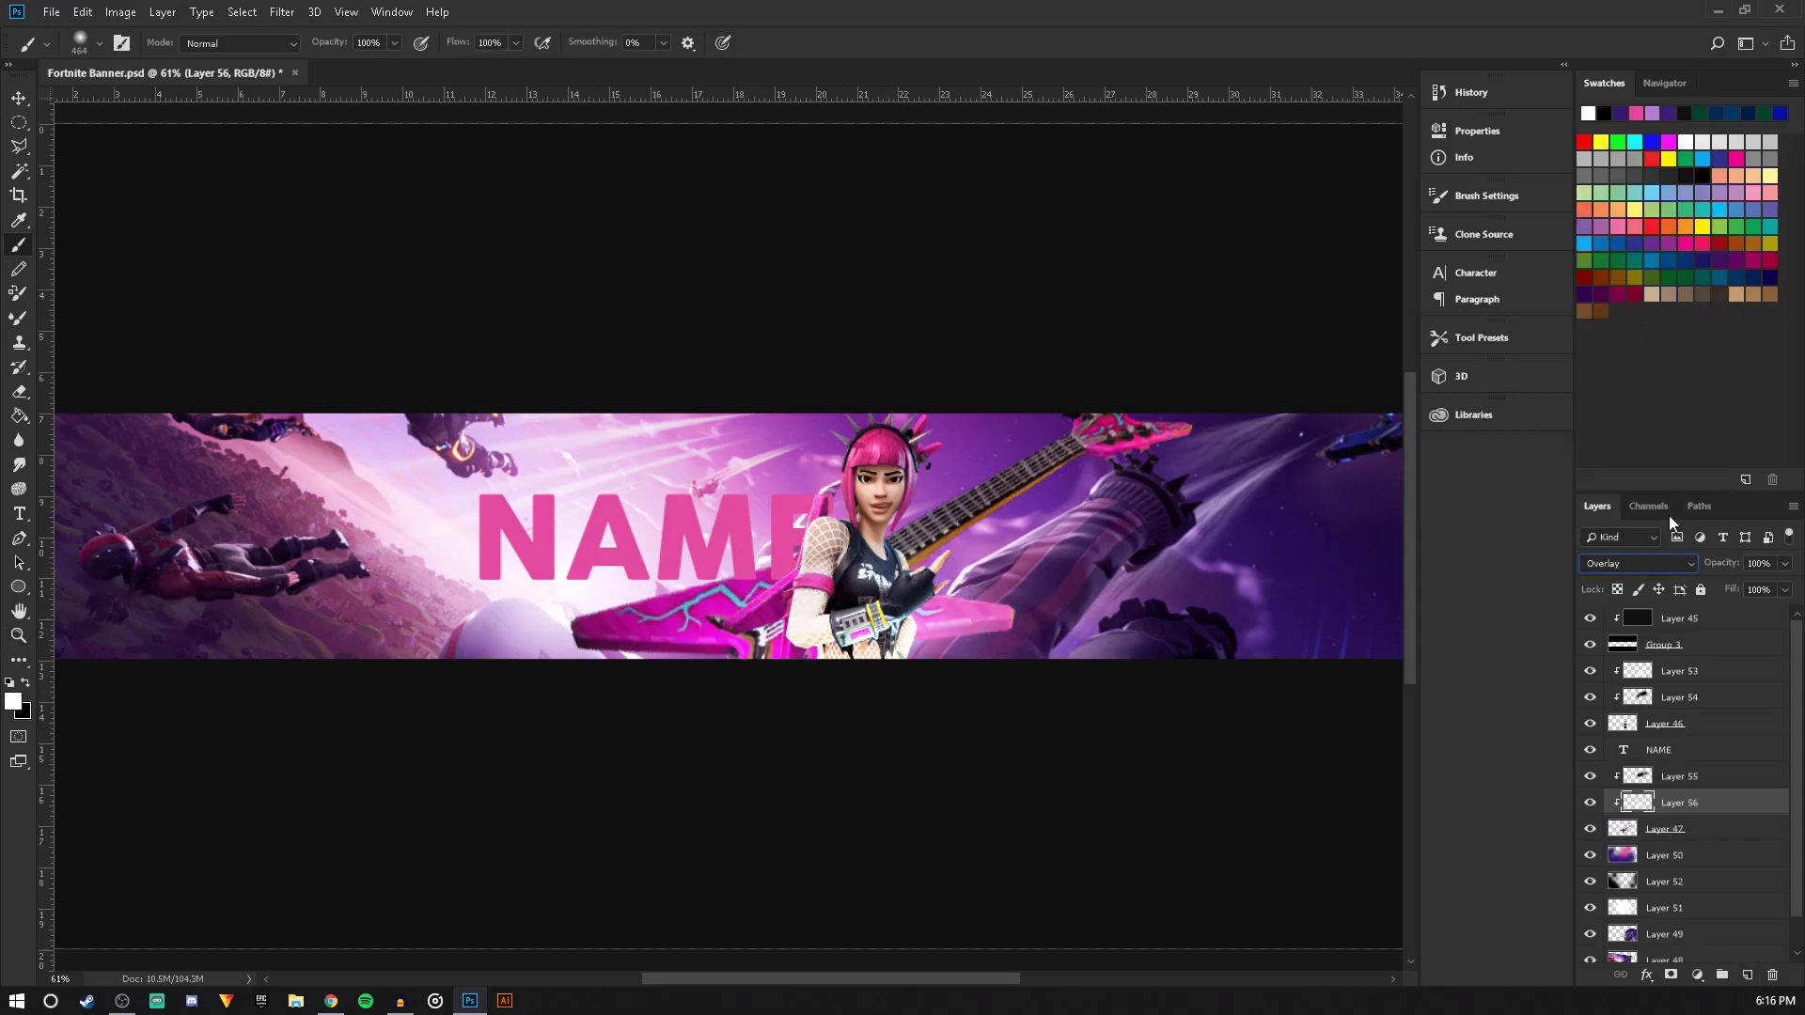
pyautogui.click(1783, 563)
pyautogui.moveTo(1780, 589); pyautogui.dragTo(1768, 589)
# Add a white glow behind the character on a new layer above Layer 50 with a 1102 px soft brush, set to Overlay
pyautogui.click(1650, 853)
pyautogui.hotkey('ctrl', 'shift', 'alt', 'n')
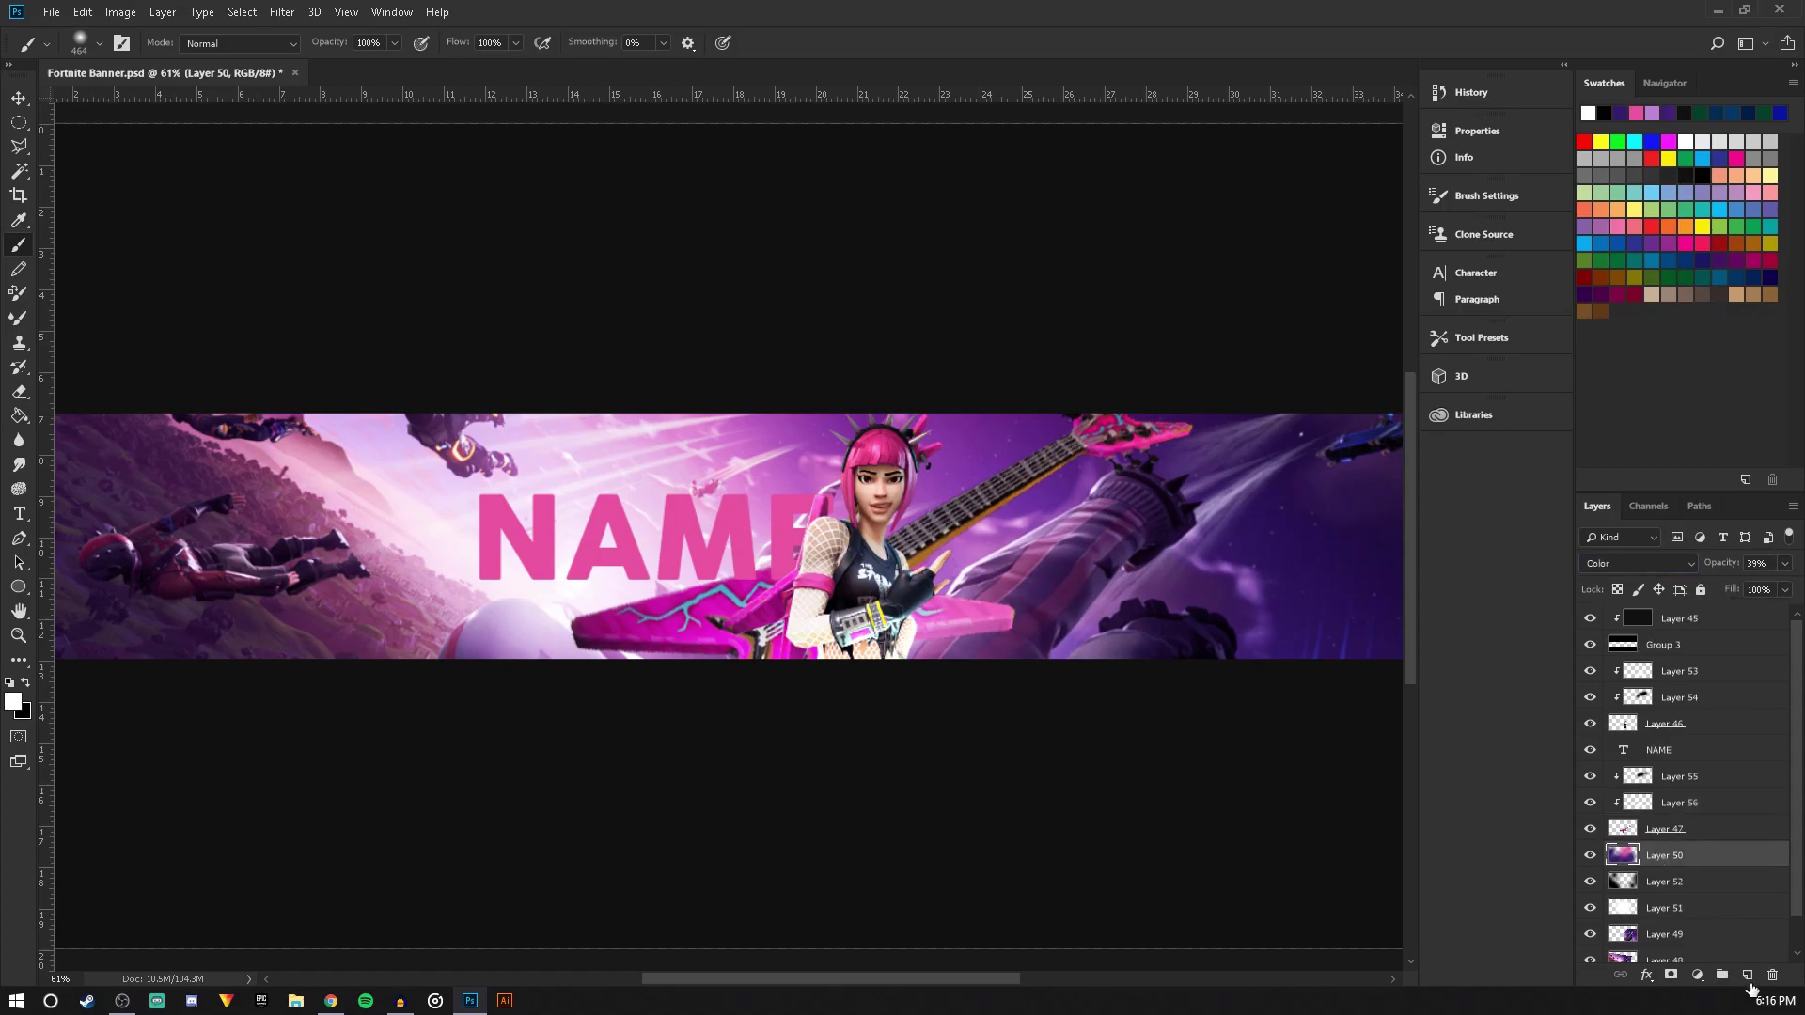
pyautogui.click(99, 42)
pyautogui.click(99, 43)
pyautogui.click(99, 42)
pyautogui.moveTo(209, 98); pyautogui.dragTo(214, 107)
pyautogui.click(789, 856)
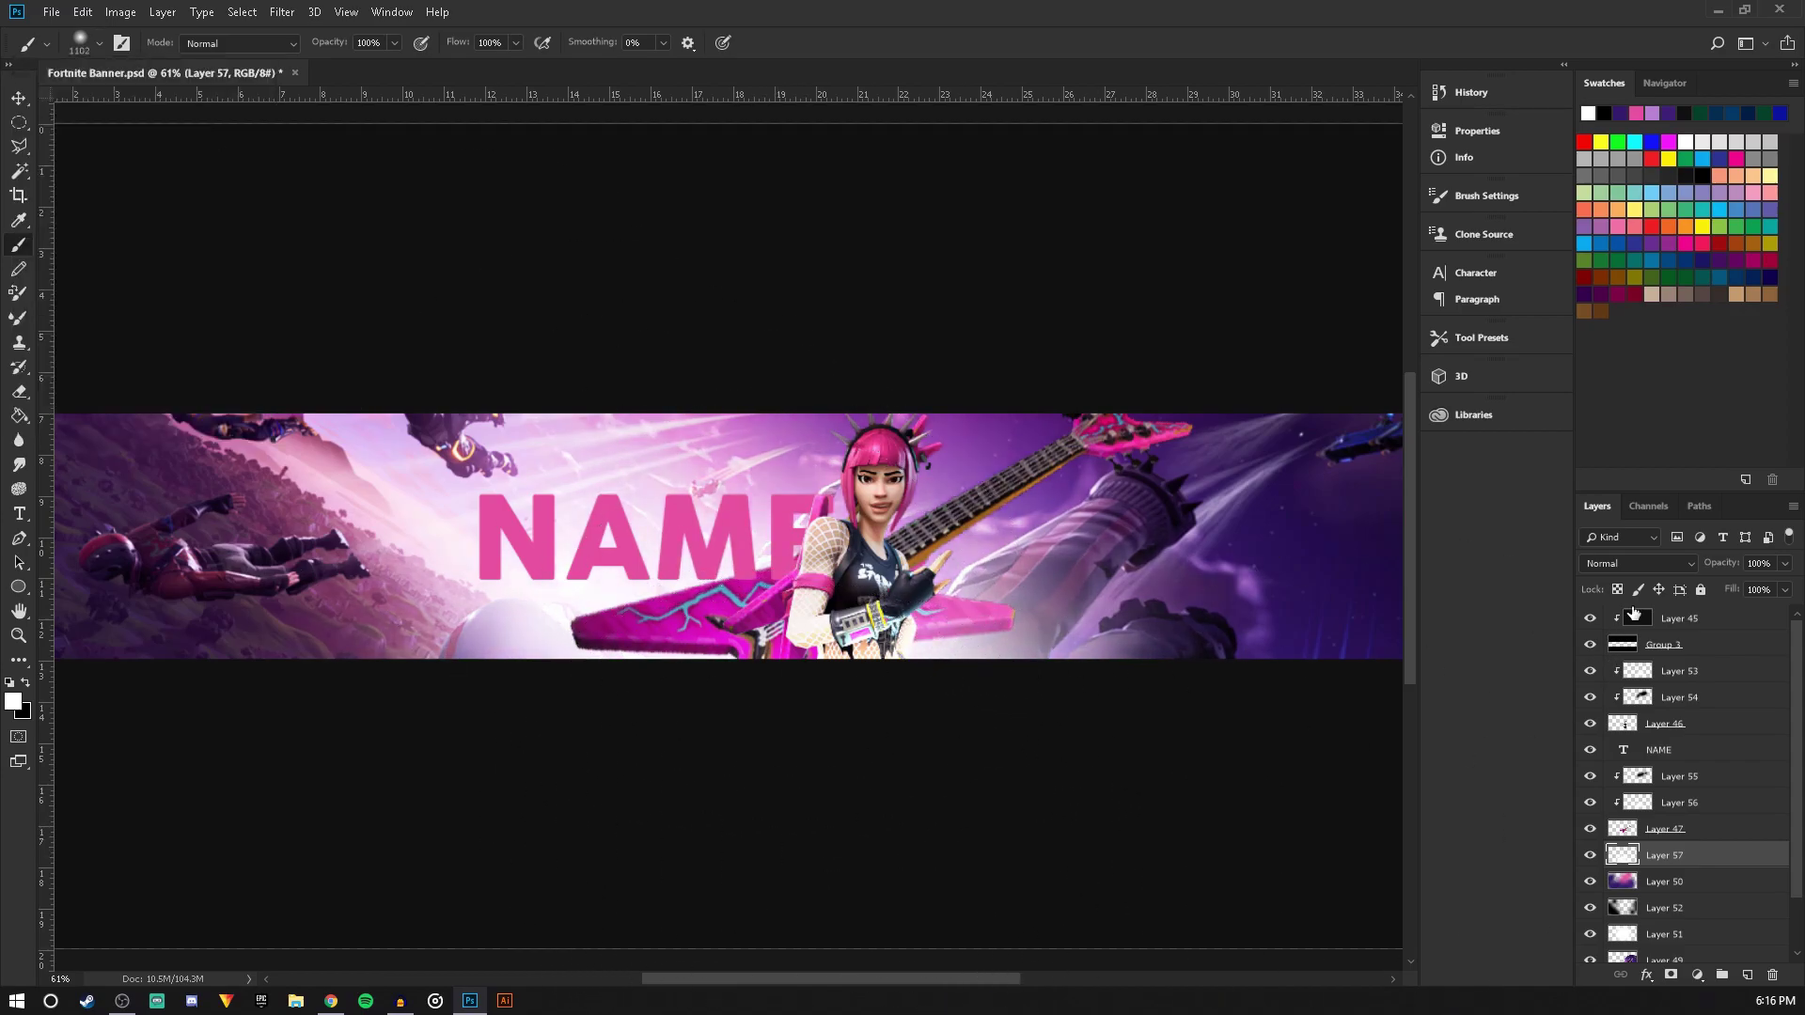
pyautogui.click(1628, 564)
pyautogui.click(1585, 324)
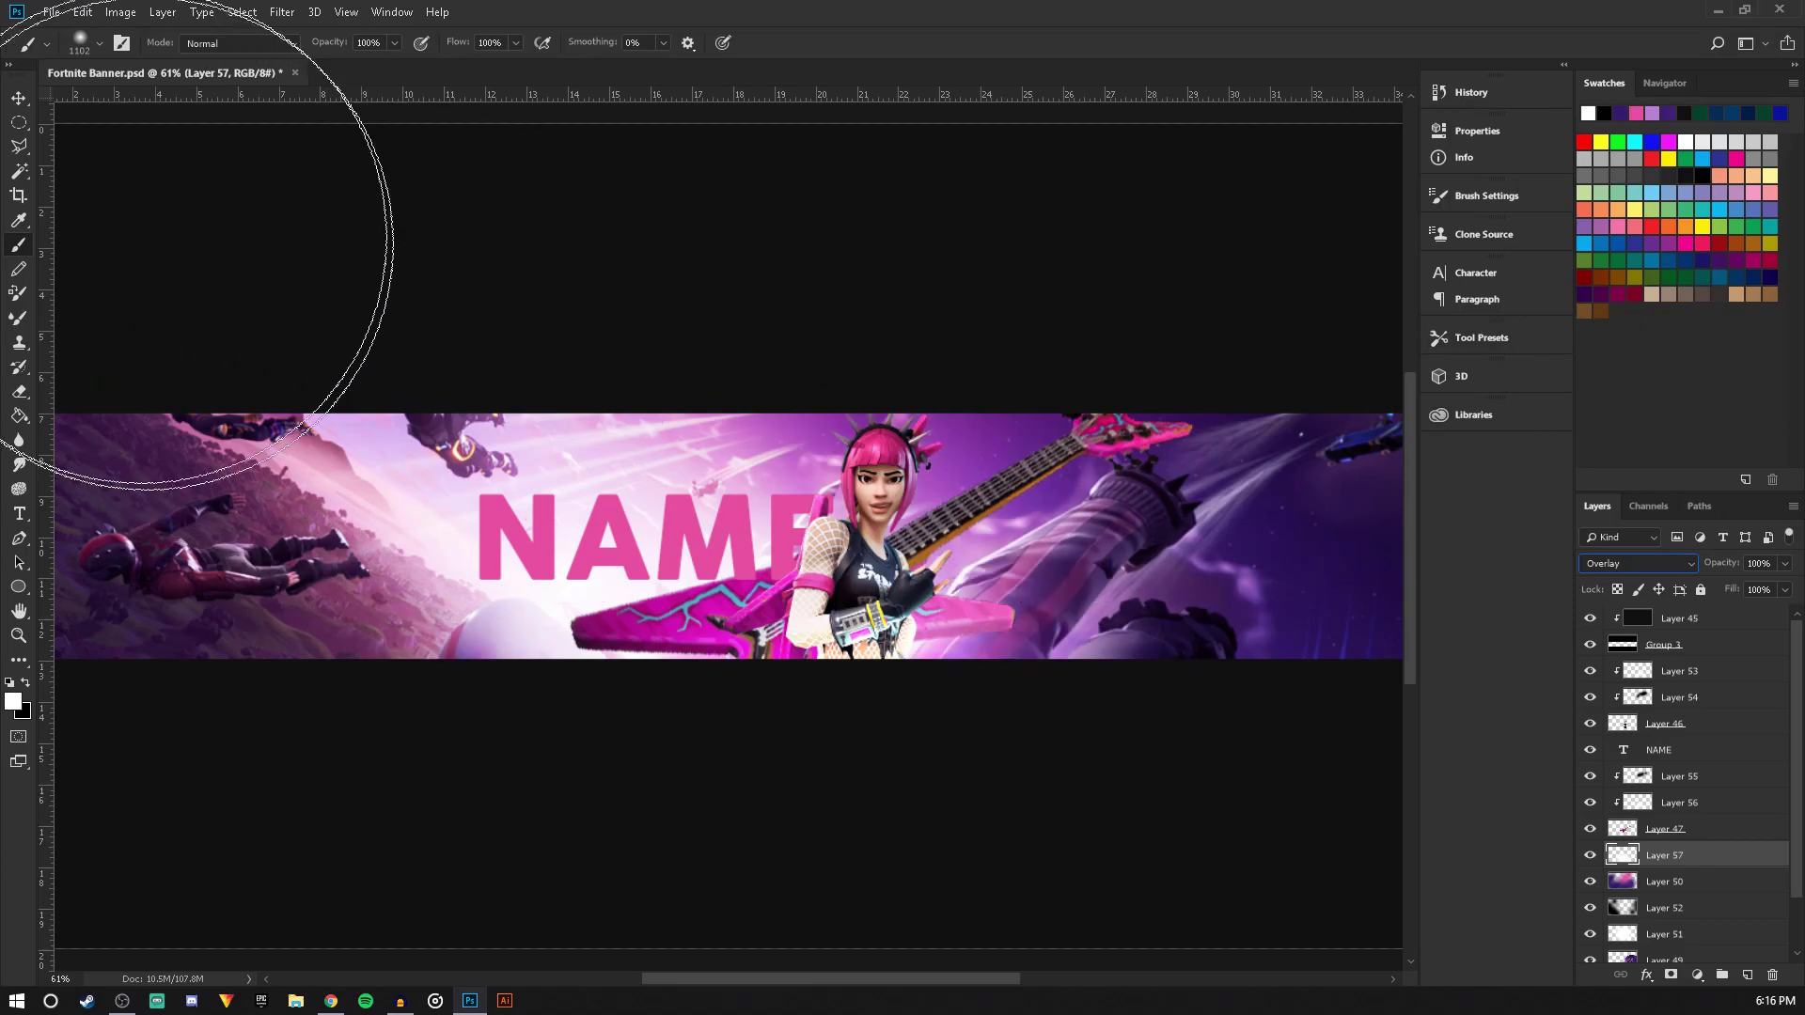
# Save the banner file with the added lighting layers
pyautogui.click(19, 97)
pyautogui.hotkey('ctrl', '0')
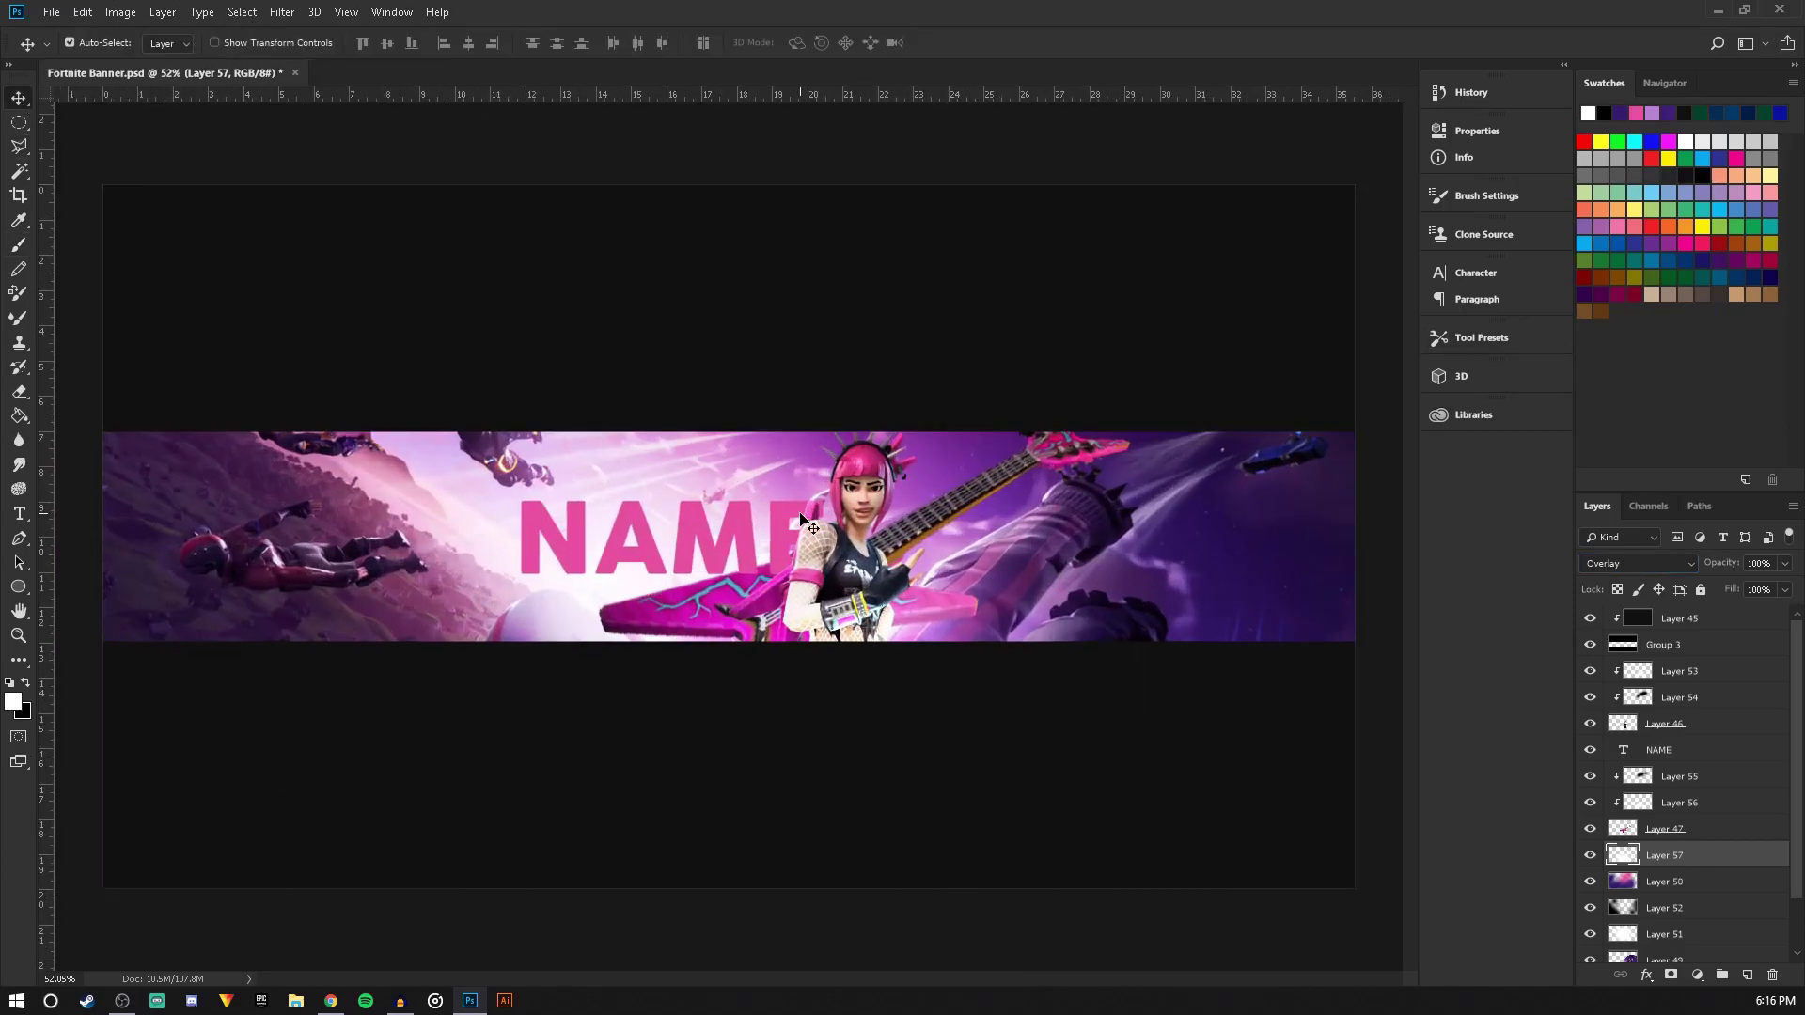
pyautogui.click(52, 13)
pyautogui.click(93, 218)
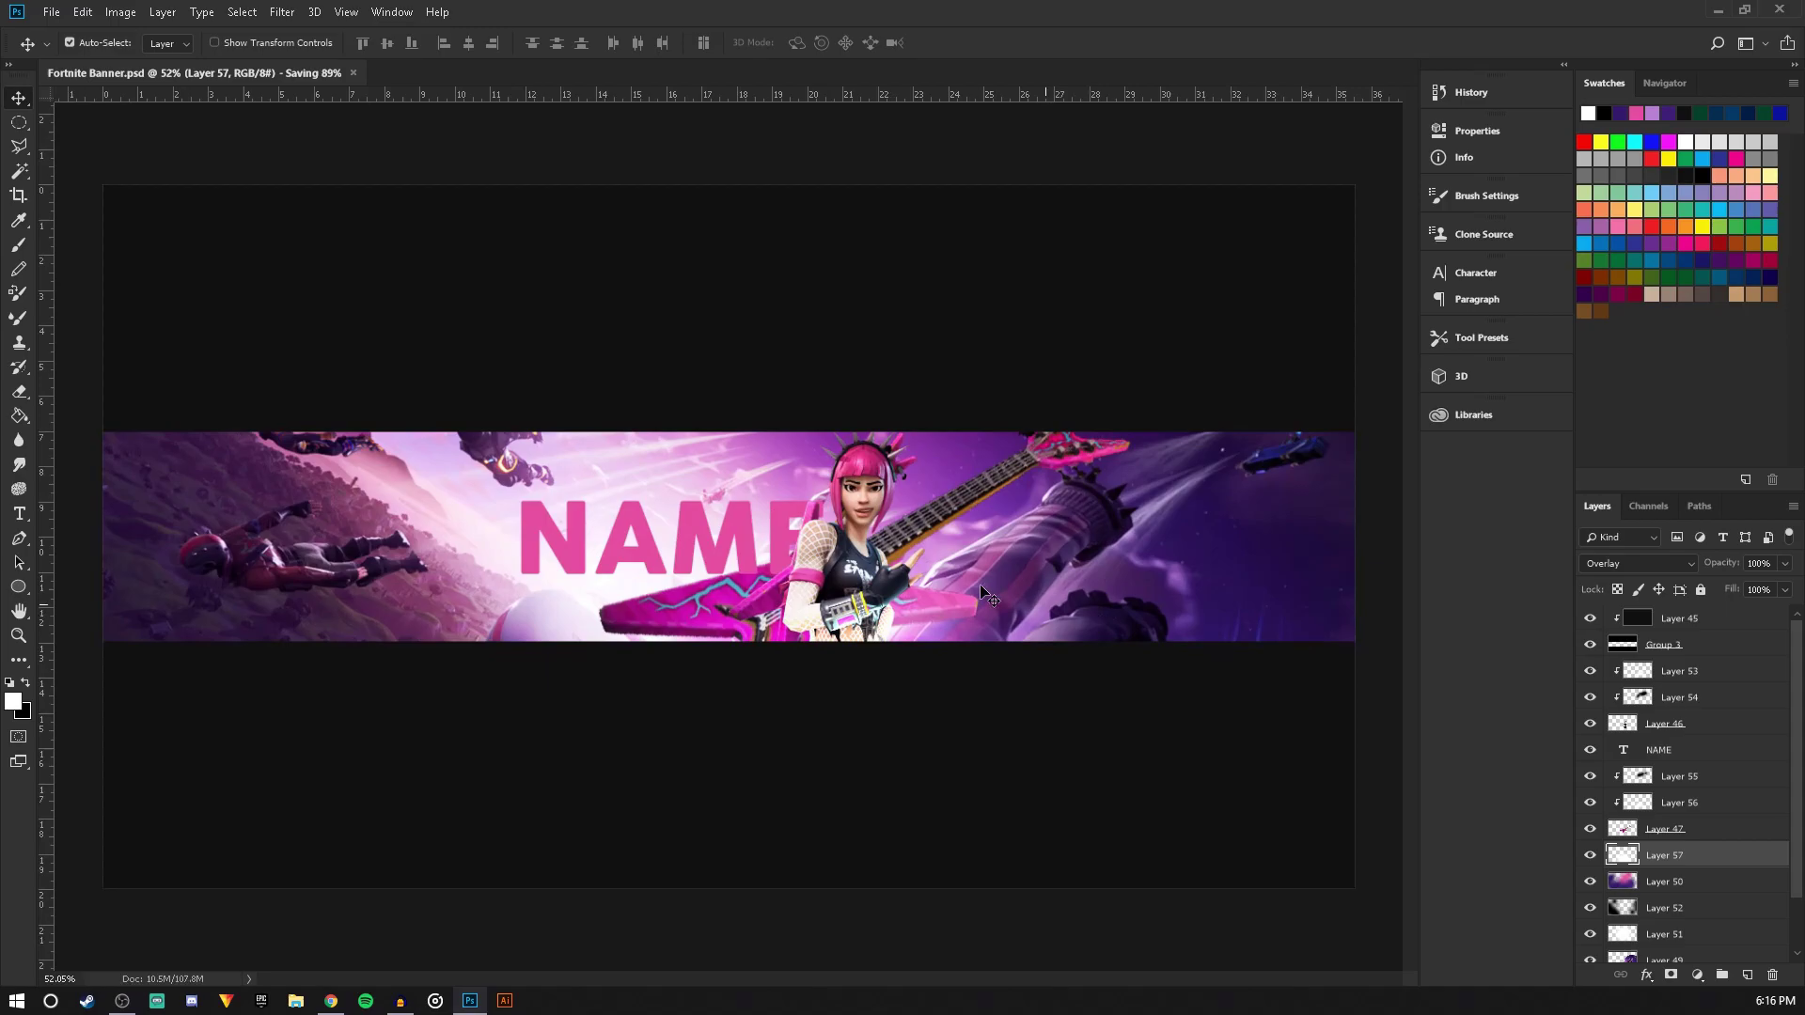
# Add a white Overlay inner glow at 100% opacity to the NAME text and increase the glow's size
pyautogui.scroll(5, 621, 560)
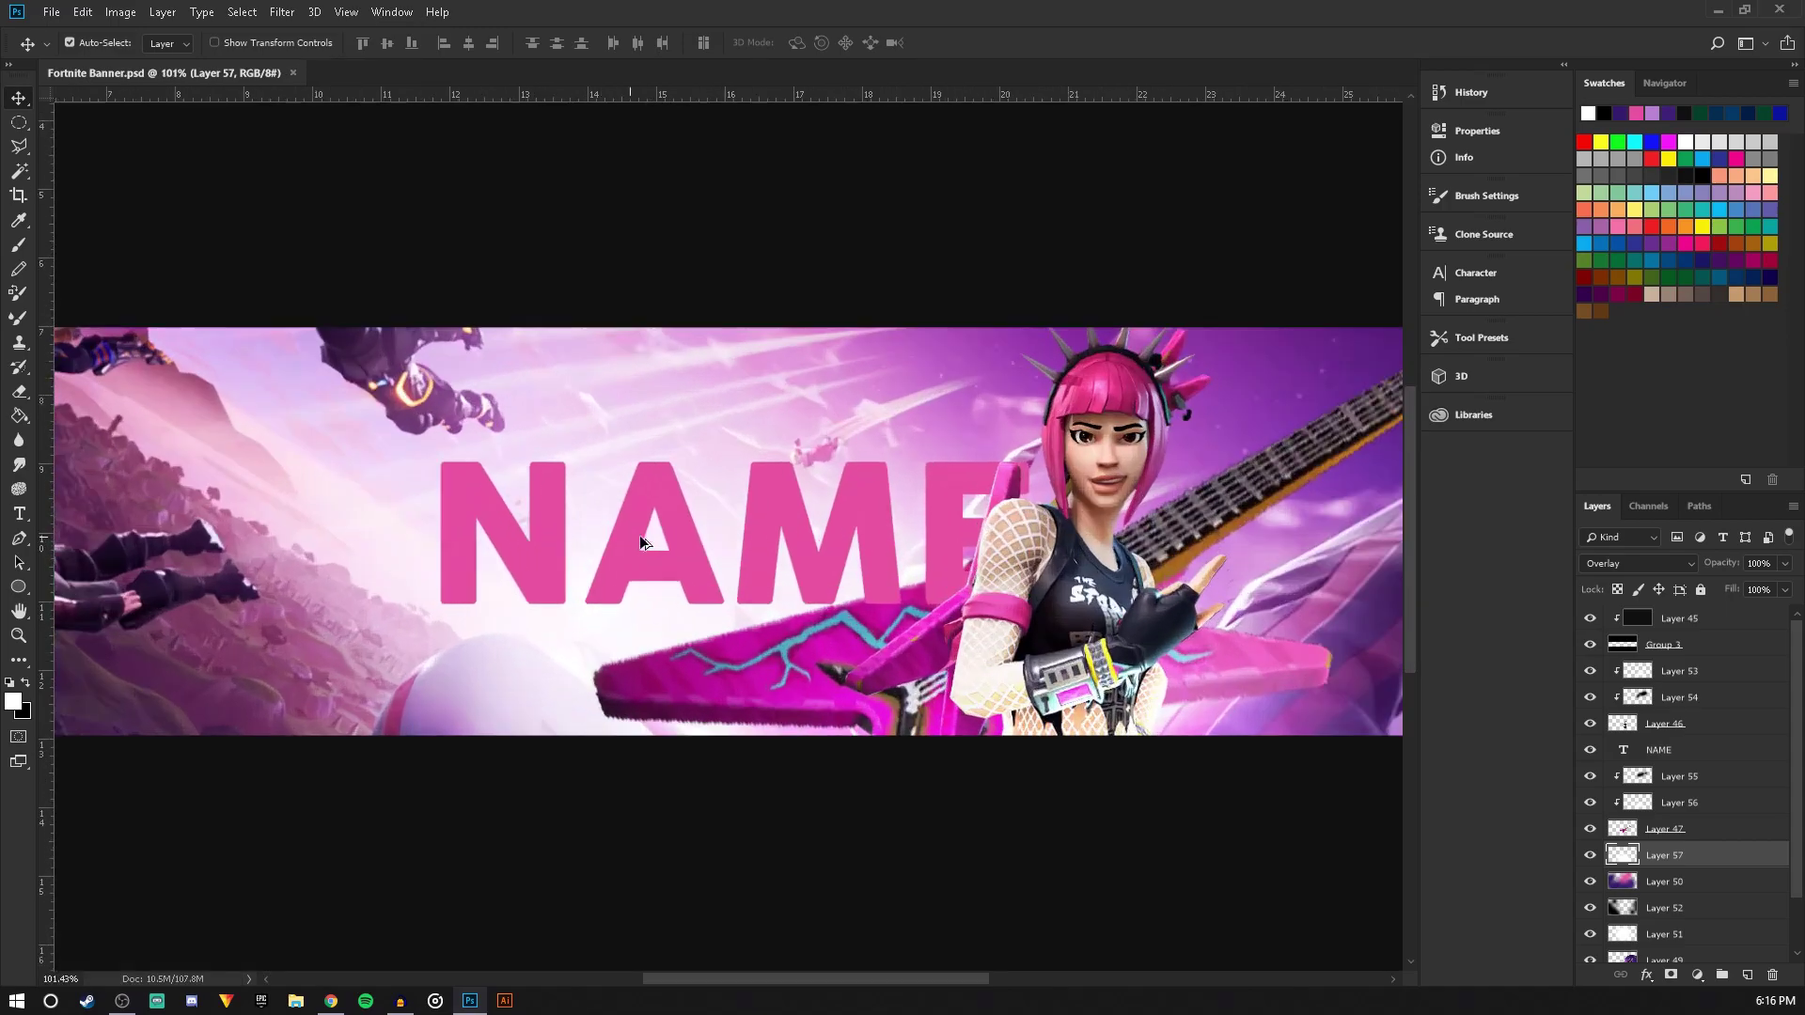
pyautogui.scroll(2, 700, 516)
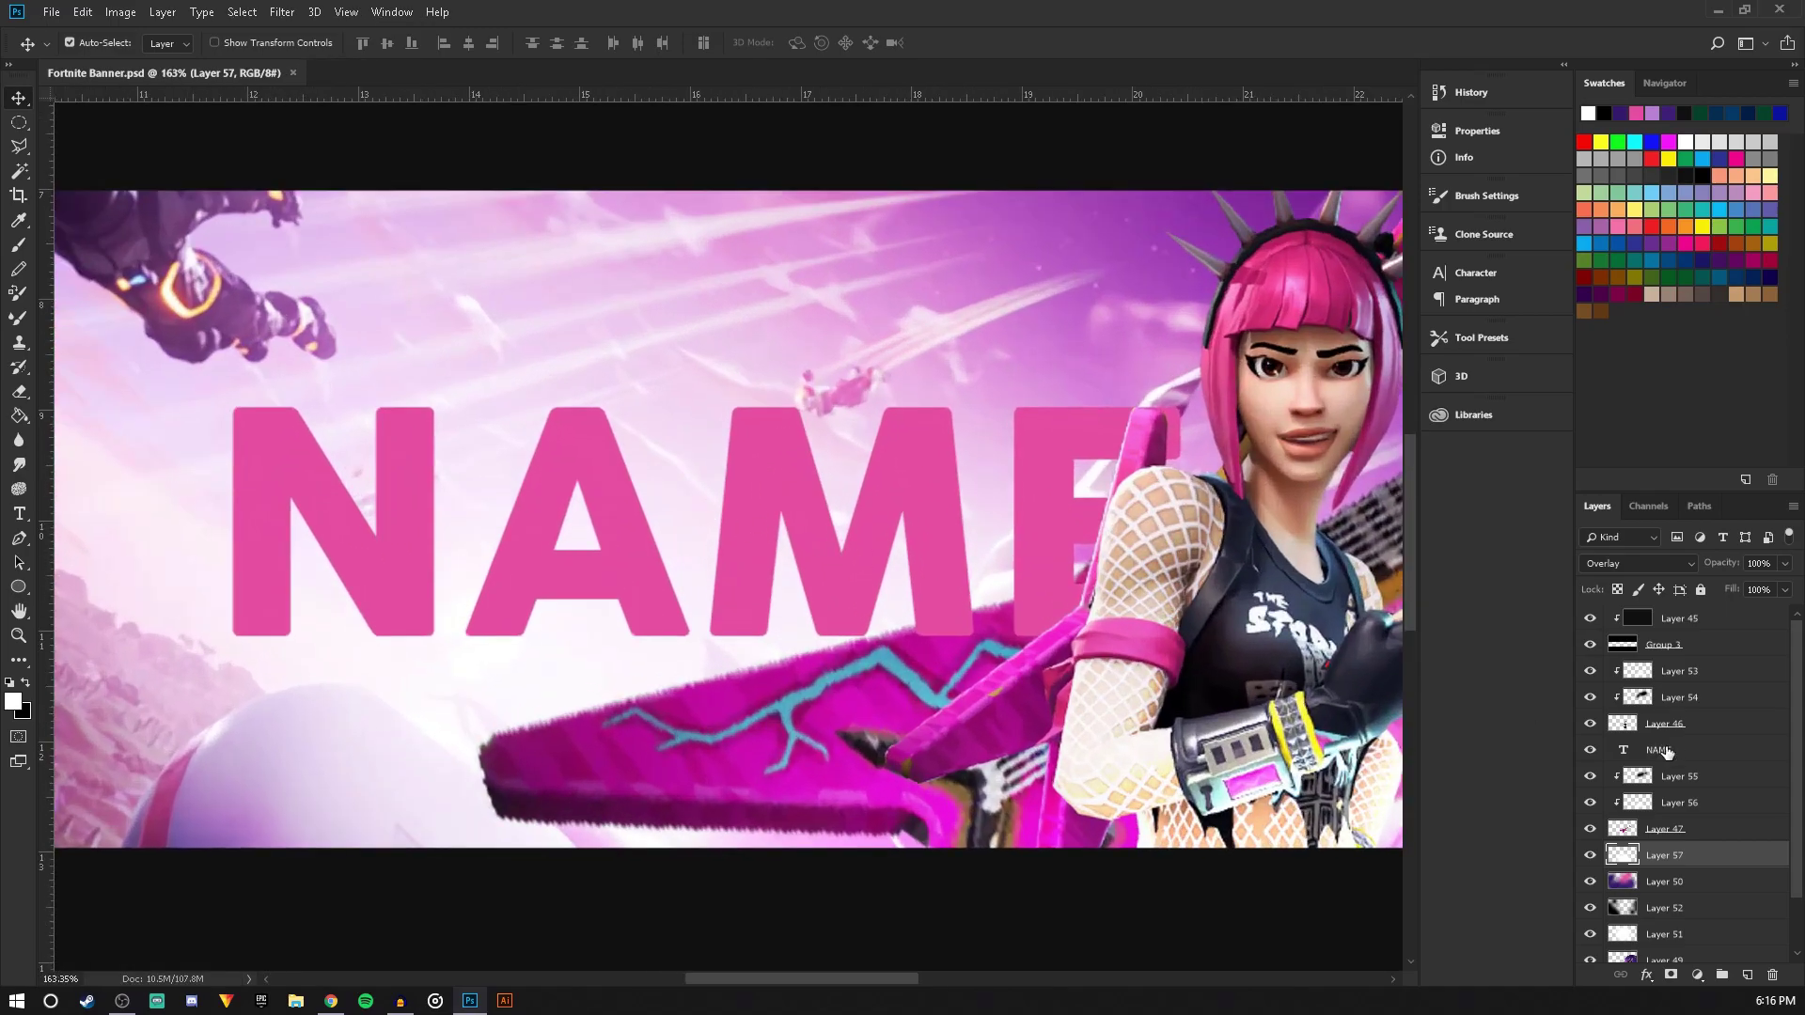
pyautogui.click(1706, 754)
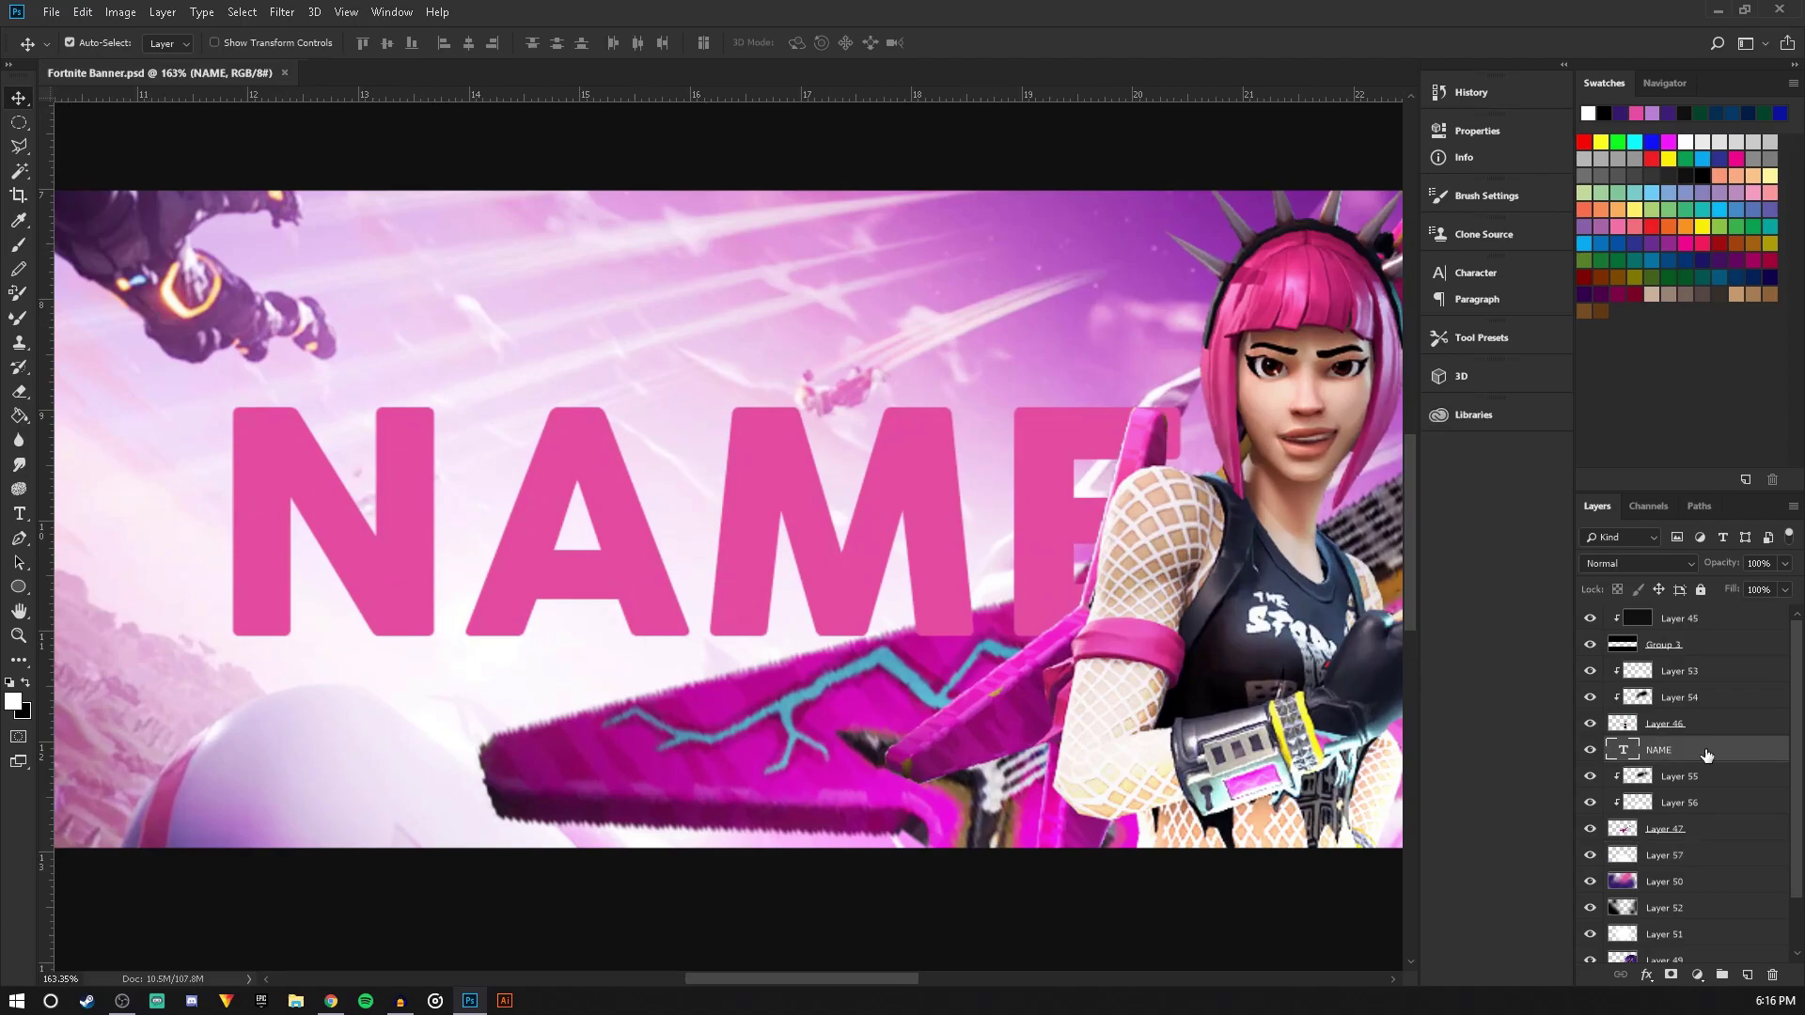
pyautogui.doubleClick(1707, 754)
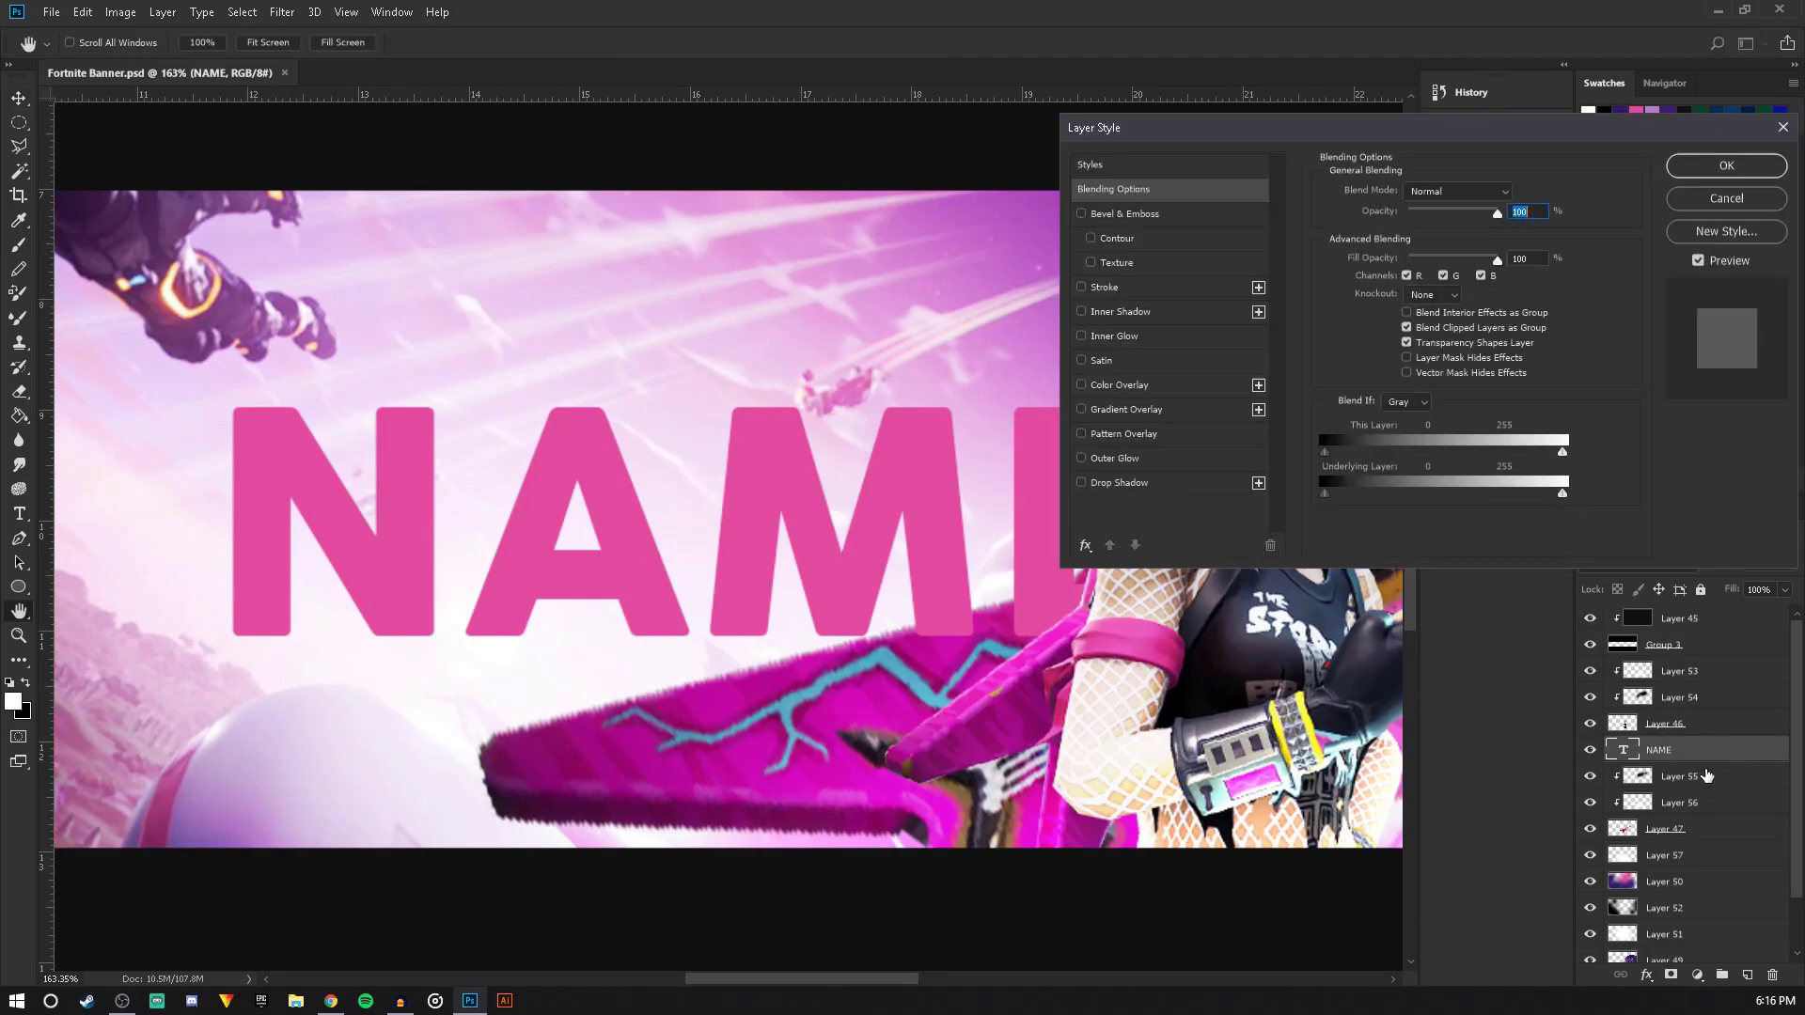
pyautogui.click(1082, 336)
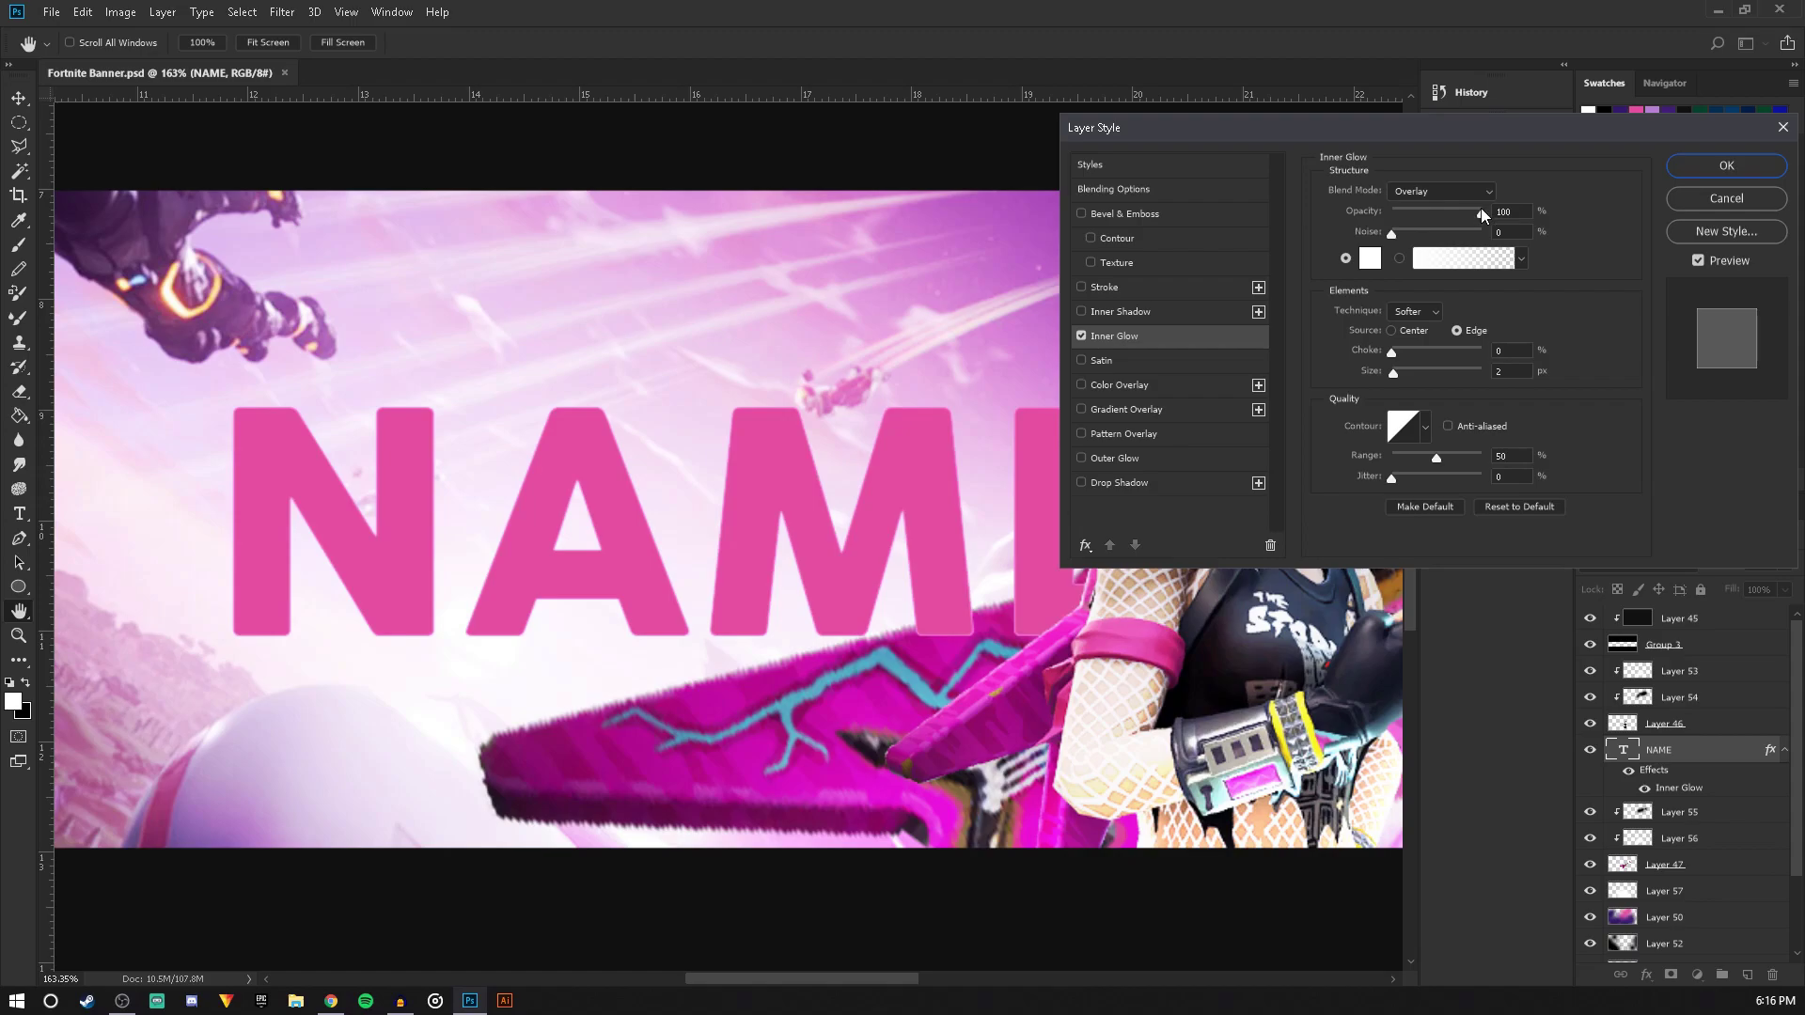
pyautogui.moveTo(1396, 378)
pyautogui.mouseDown()
pyautogui.moveTo(1458, 348)
pyautogui.moveTo(1395, 375)
pyautogui.moveTo(1435, 354)
pyautogui.moveTo(1423, 366)
pyautogui.mouseUp()
pyautogui.click(1726, 165)
# Create a new layer above the NAME text and clip it to the text
pyautogui.press('v')
pyautogui.hotkey('ctrl', '0')
pyautogui.scroll(3, 602, 573)
pyautogui.click(1745, 975)
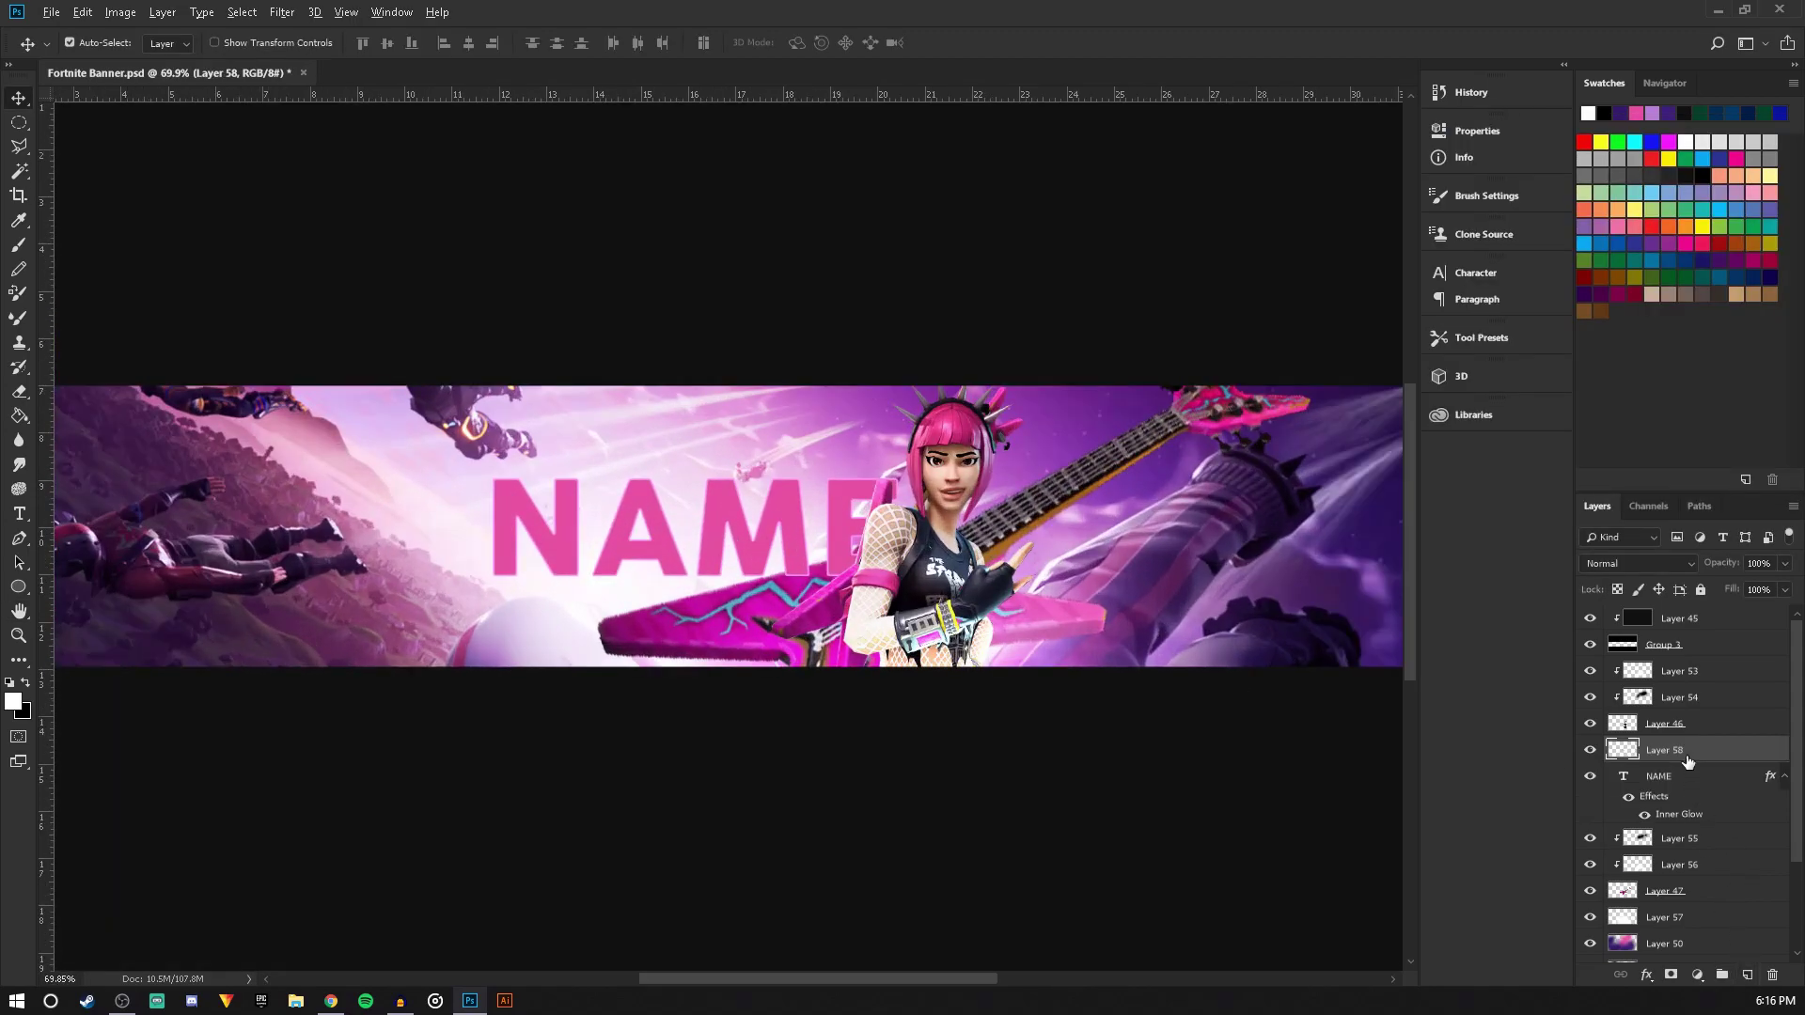
pyautogui.moveTo(1683, 752); pyautogui.dragTo(1681, 768)
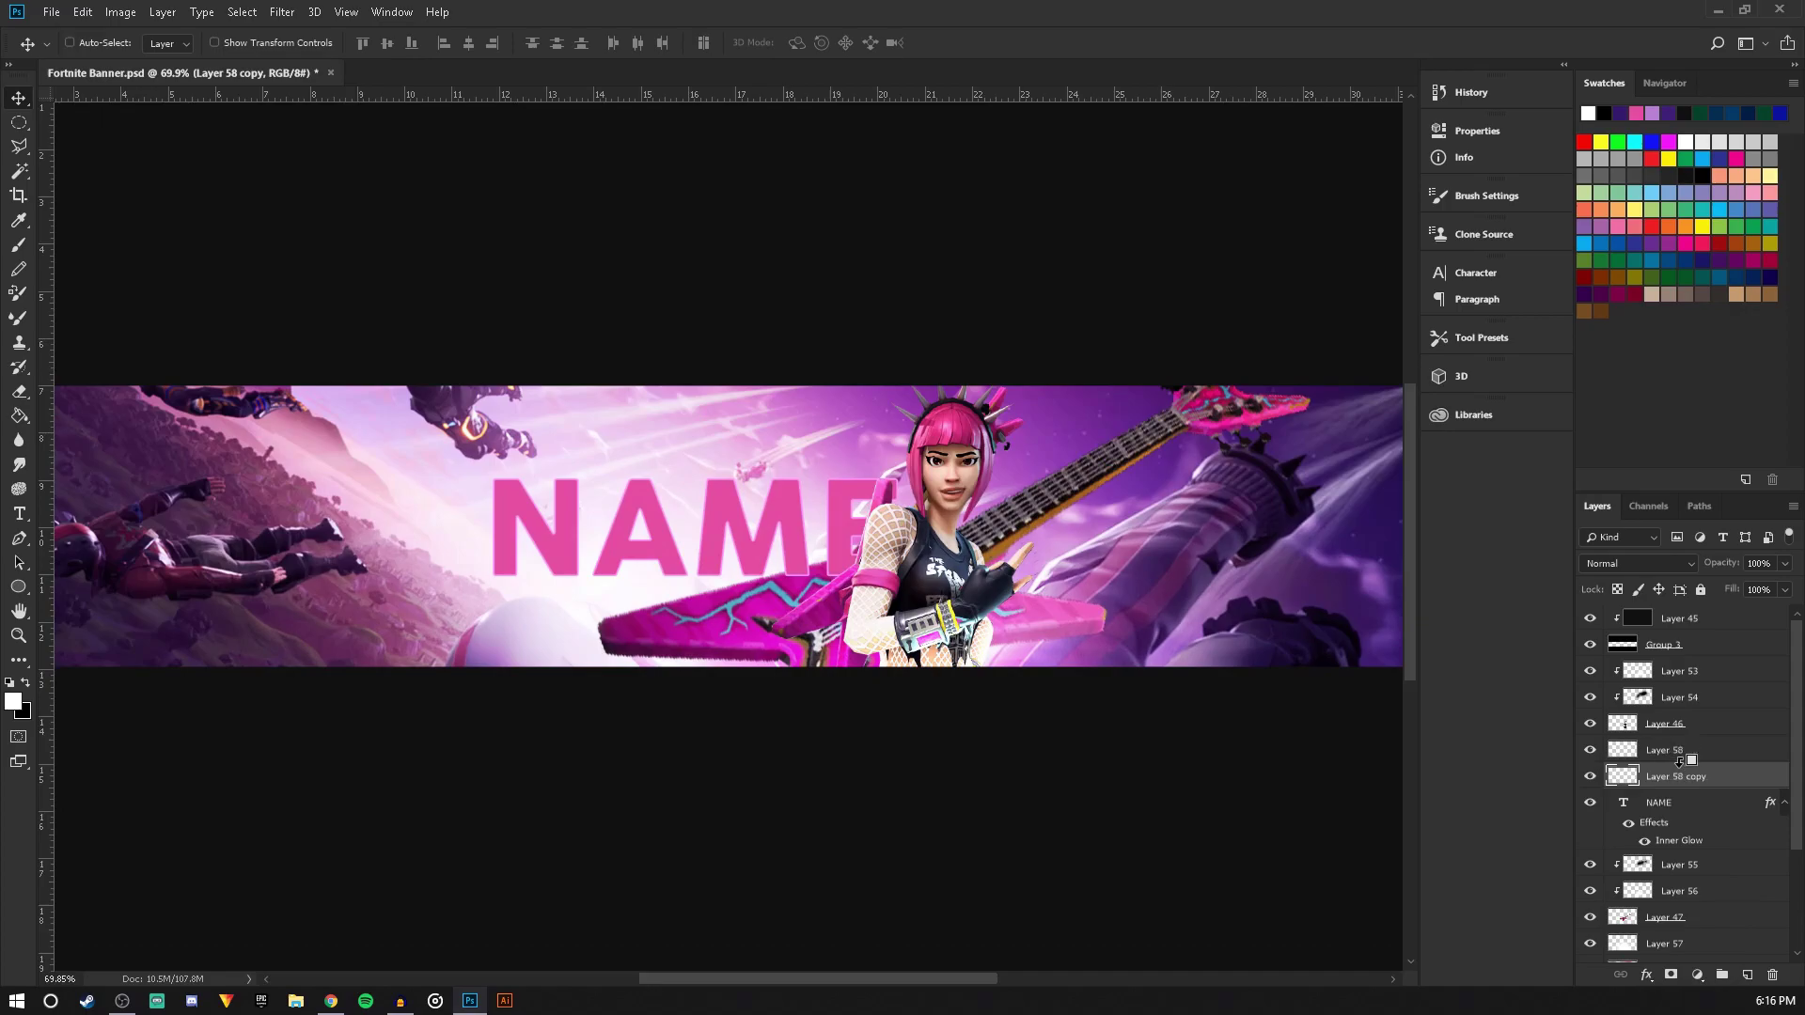
pyautogui.hotkey('ctrl', 'z')
pyautogui.keyDown('alt'); pyautogui.click(1676, 755); pyautogui.keyUp('alt')
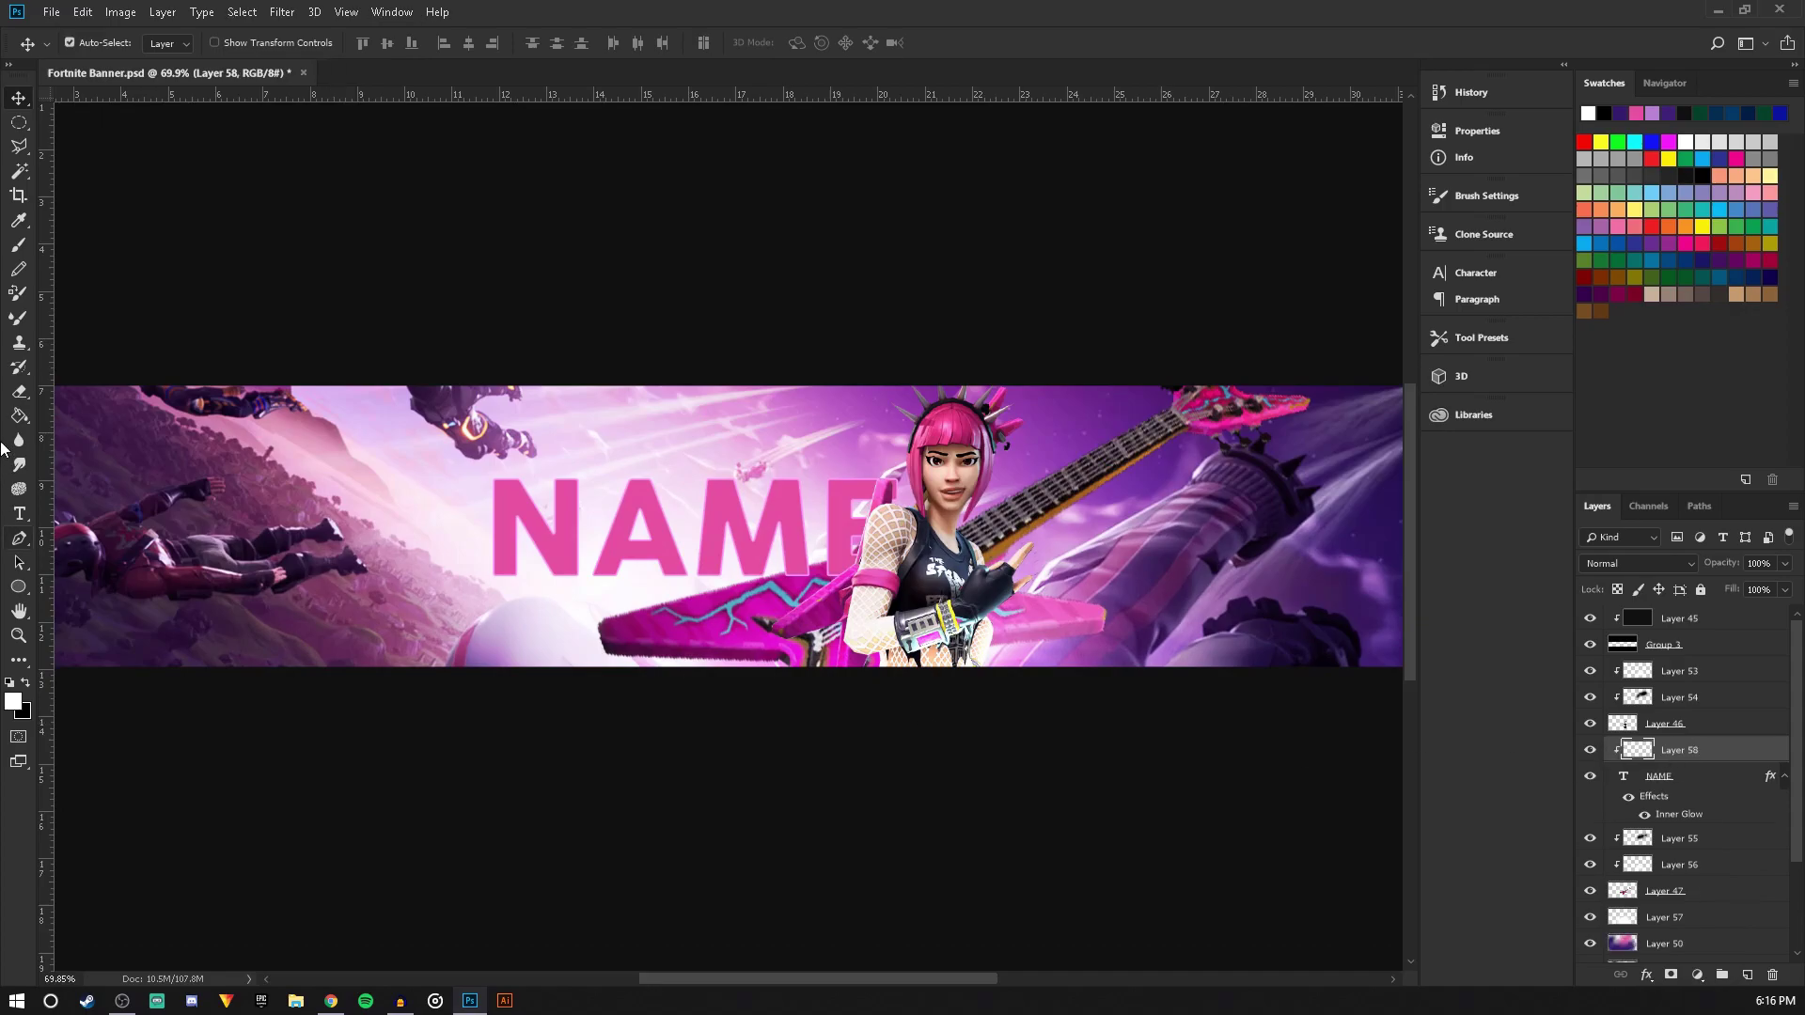
# Paint white along the bottom of the NAME letters with a 432 px soft brush and set the layer to Overlay at 77% opacity
pyautogui.click(18, 245)
pyautogui.click(100, 44)
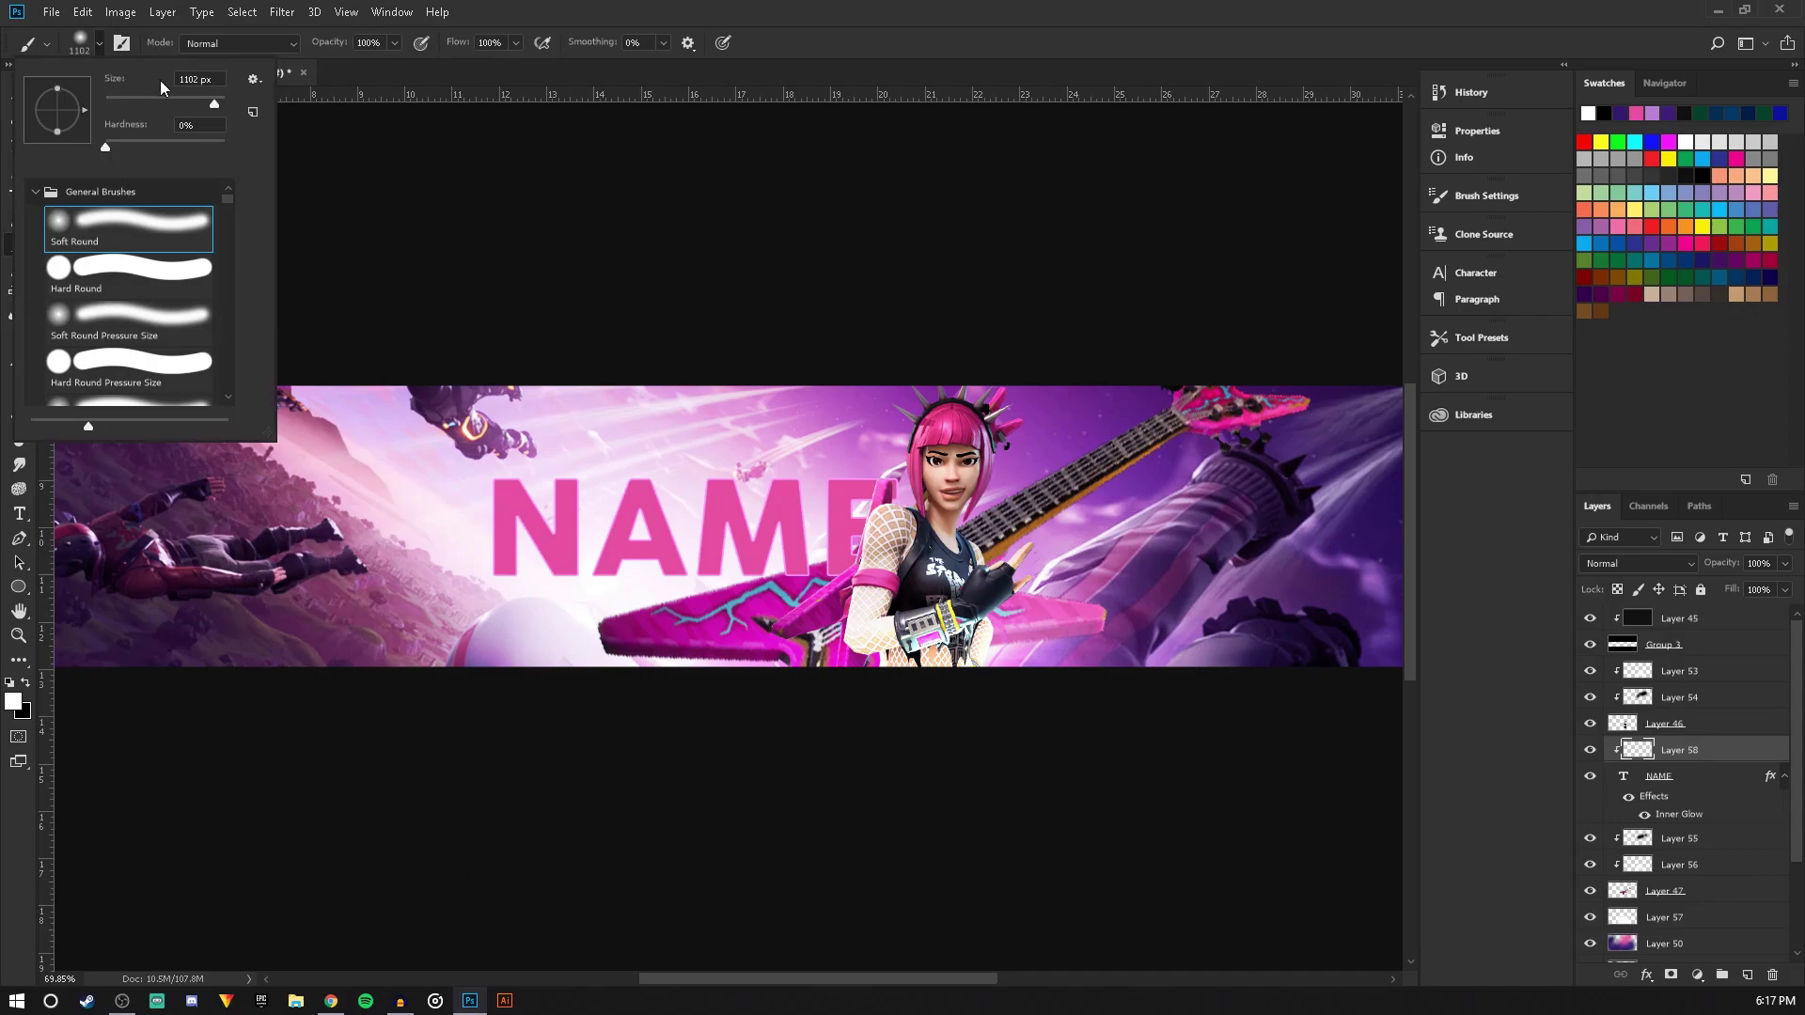
pyautogui.moveTo(217, 106); pyautogui.dragTo(201, 99)
pyautogui.moveTo(826, 685)
pyautogui.mouseDown()
pyautogui.moveTo(866, 657)
pyautogui.moveTo(617, 693)
pyautogui.moveTo(618, 626)
pyautogui.mouseUp()
pyautogui.click(1664, 562)
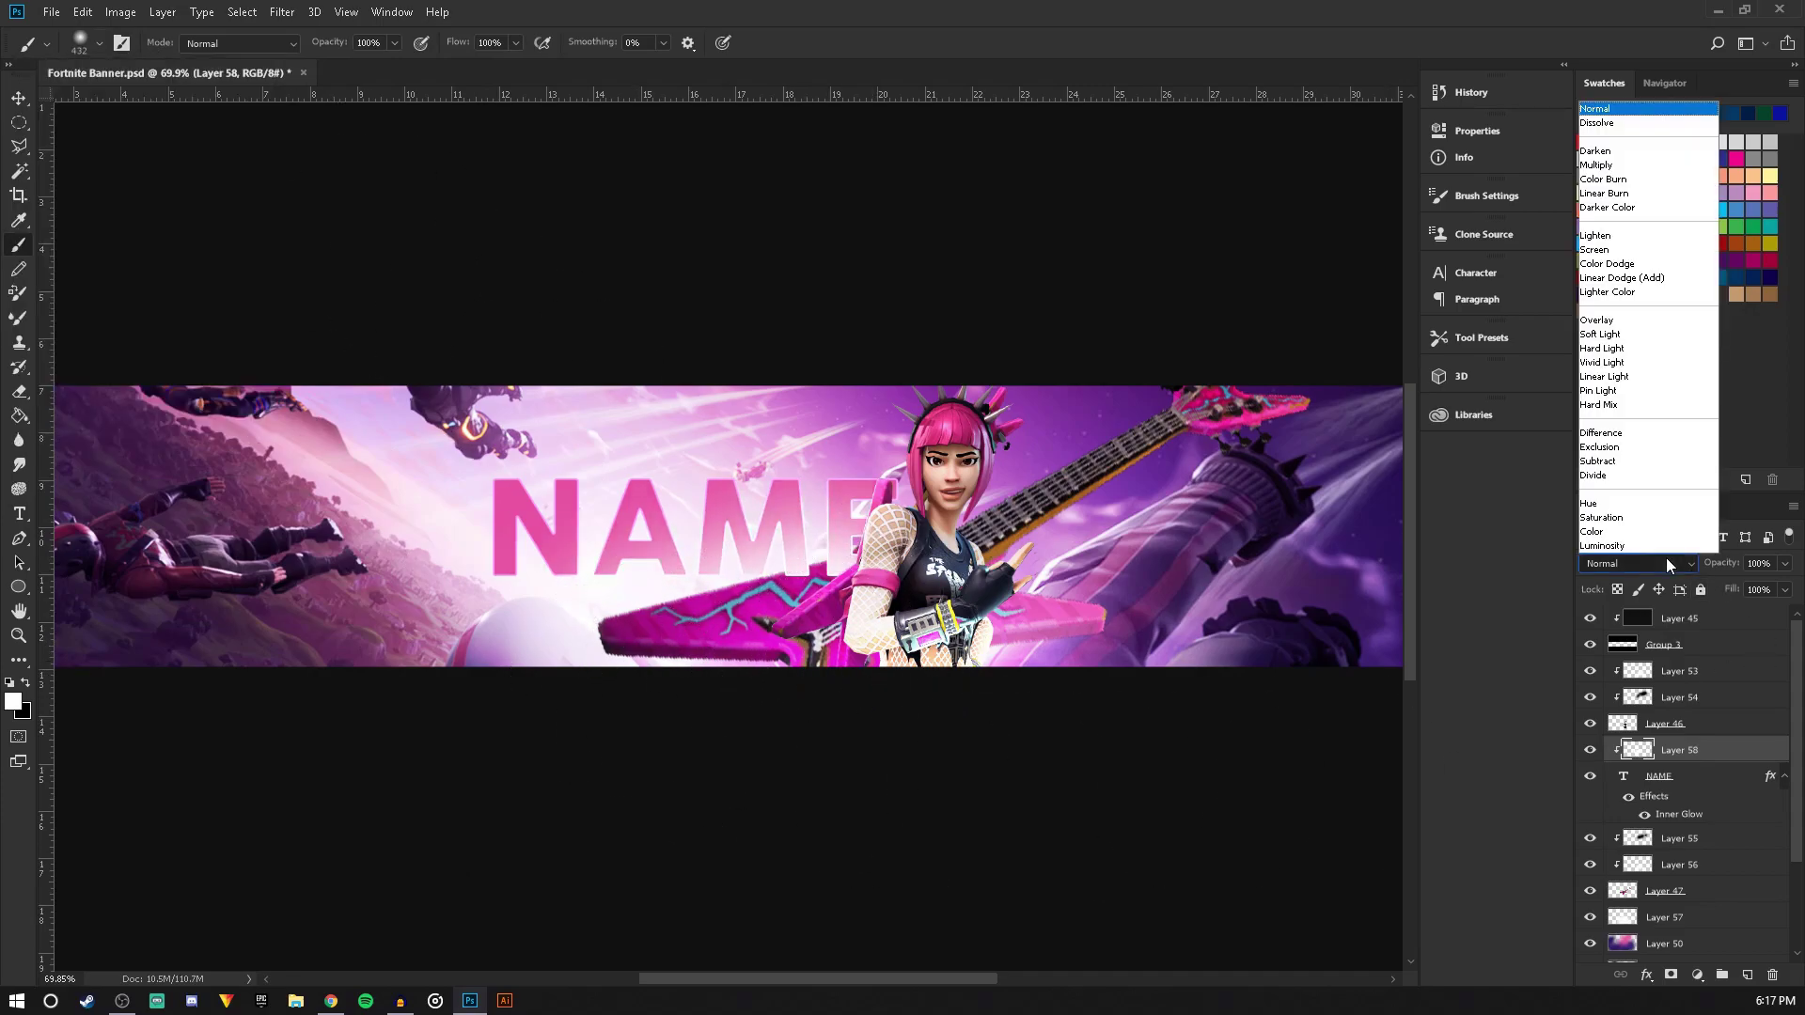
pyautogui.click(1604, 321)
pyautogui.click(1785, 563)
pyautogui.moveTo(1788, 587); pyautogui.dragTo(1767, 590)
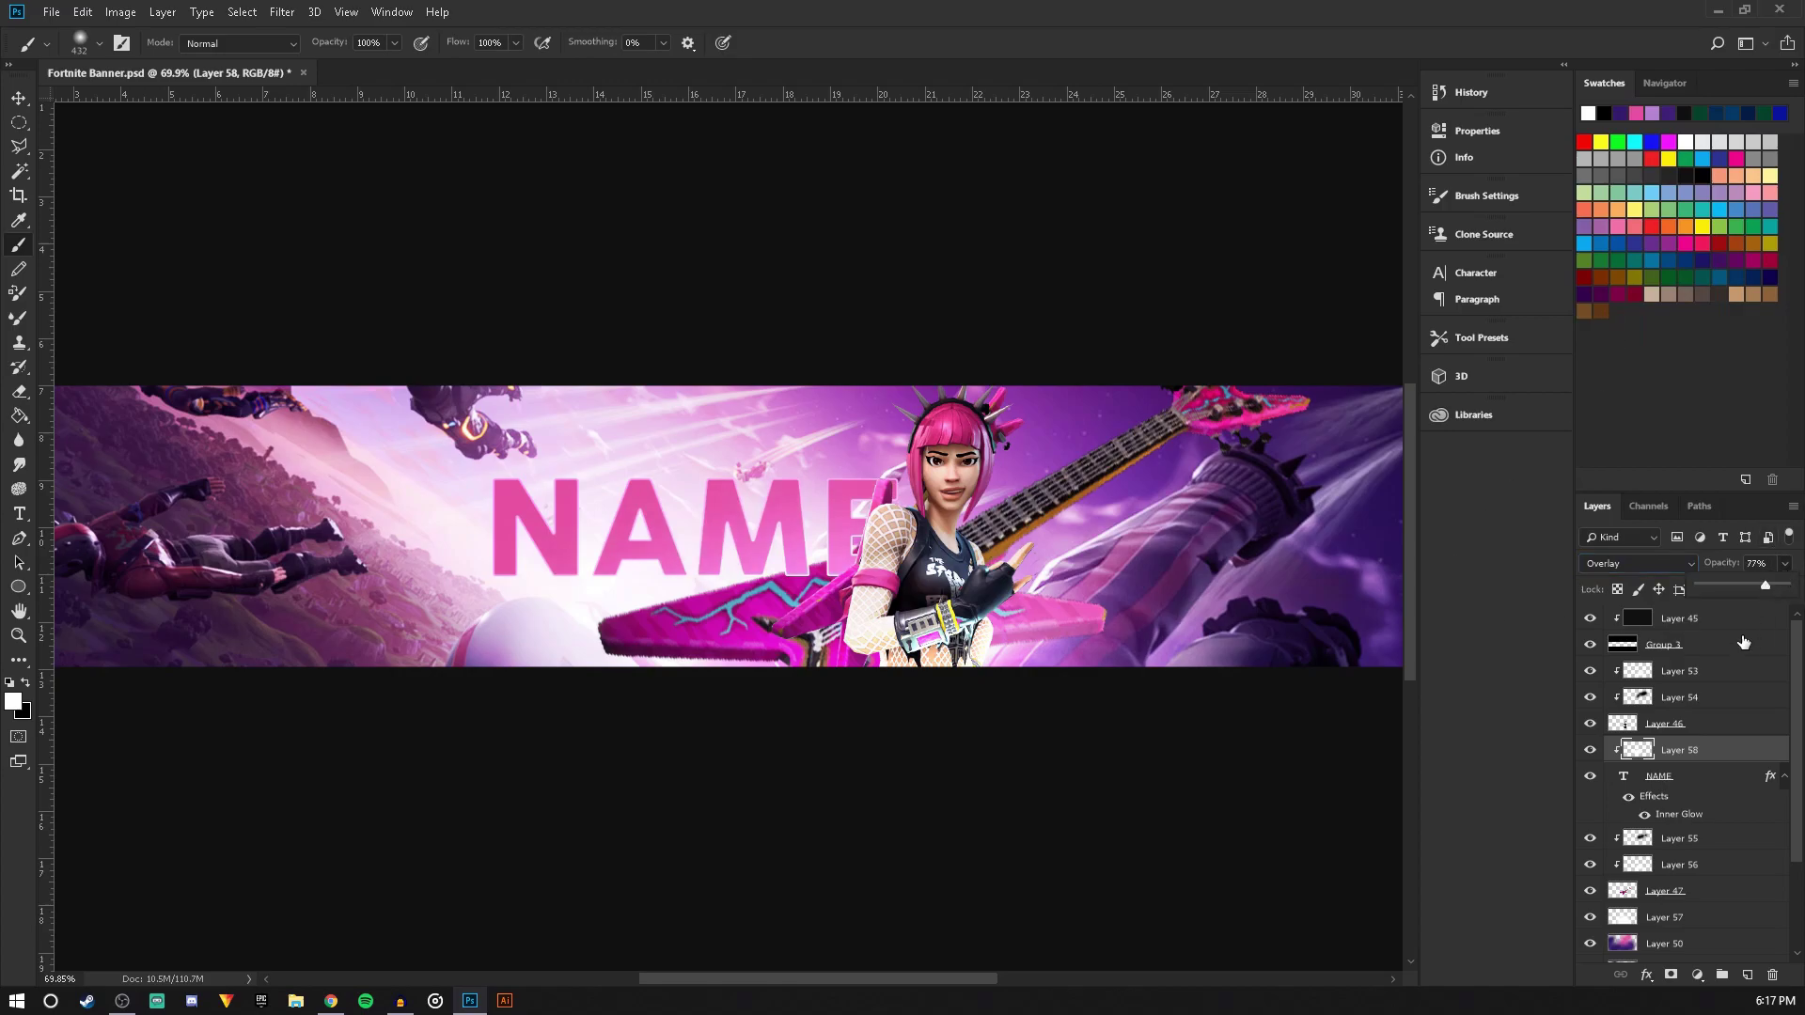
# Shade the NAME text beside the character in black on a new clipped layer directly above the text, set to Soft Light
pyautogui.keyDown('ctrl'); pyautogui.click(1747, 975); pyautogui.keyUp('ctrl')
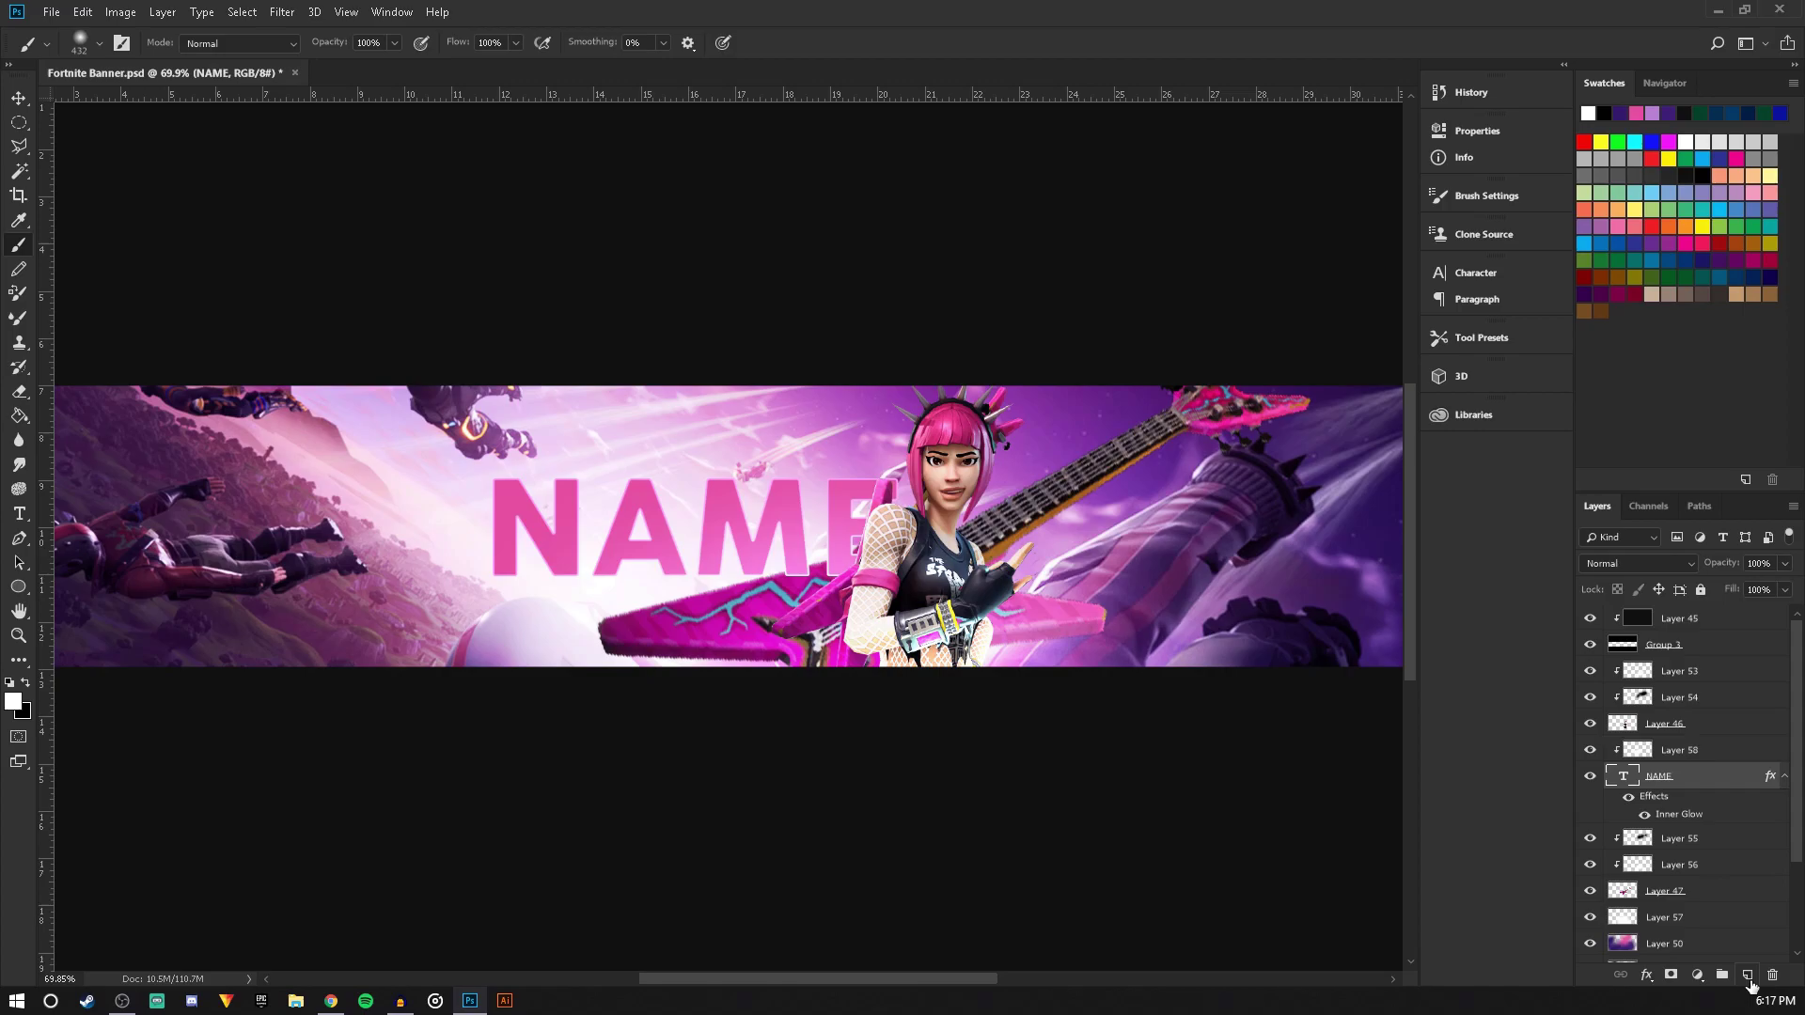
pyautogui.click(26, 684)
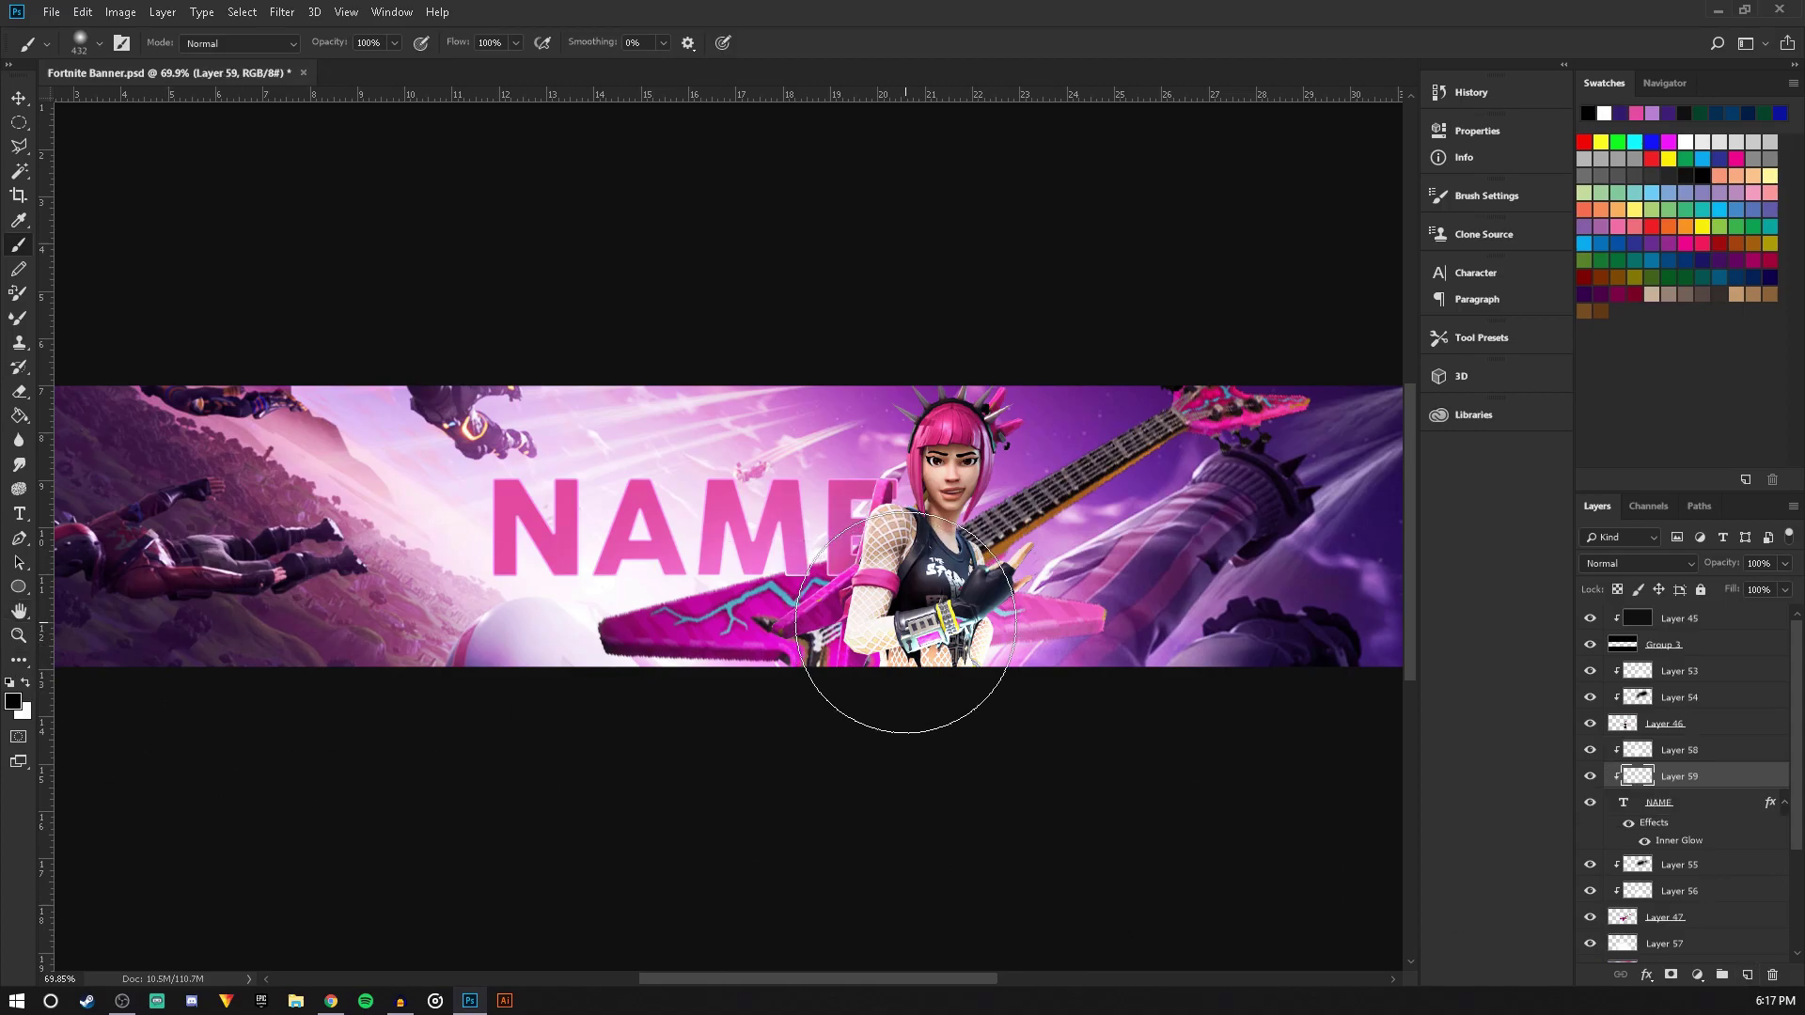
pyautogui.click(1653, 563)
pyautogui.click(1617, 344)
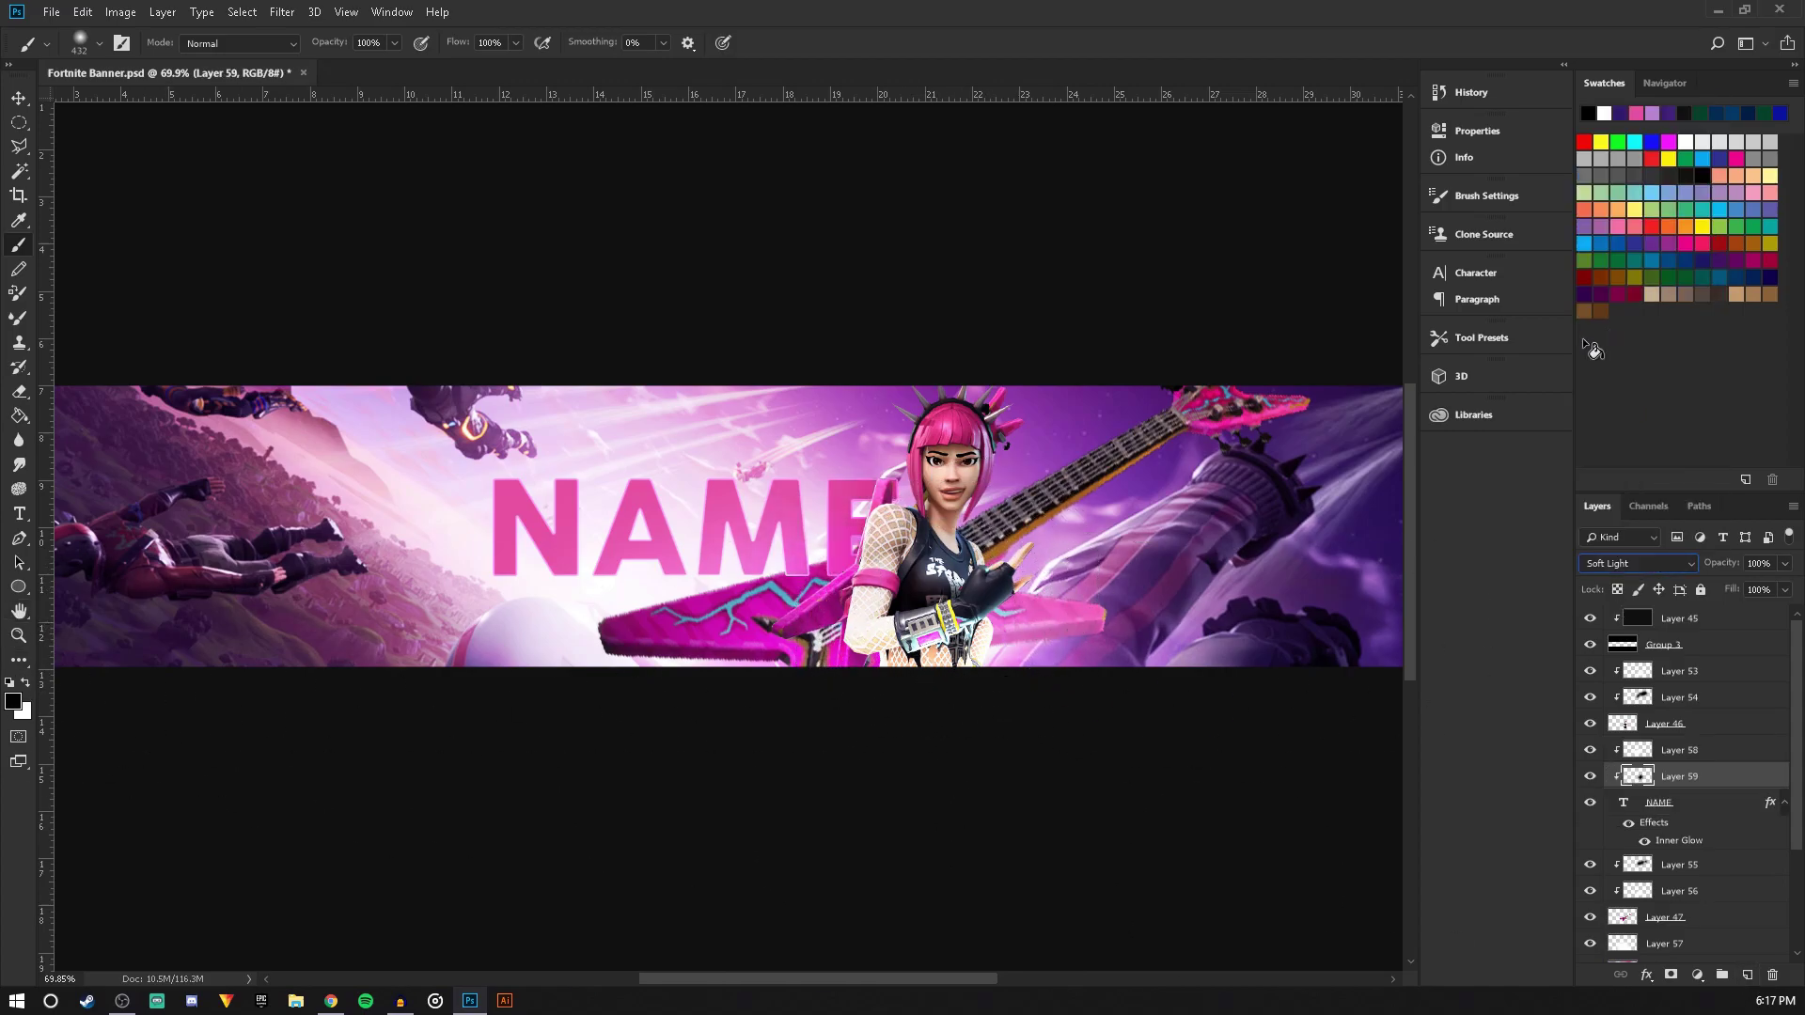
pyautogui.click(19, 98)
# Save the banner file with the shaded NAME text
pyautogui.scroll(-3, 931, 449)
pyautogui.scroll(2, 931, 449)
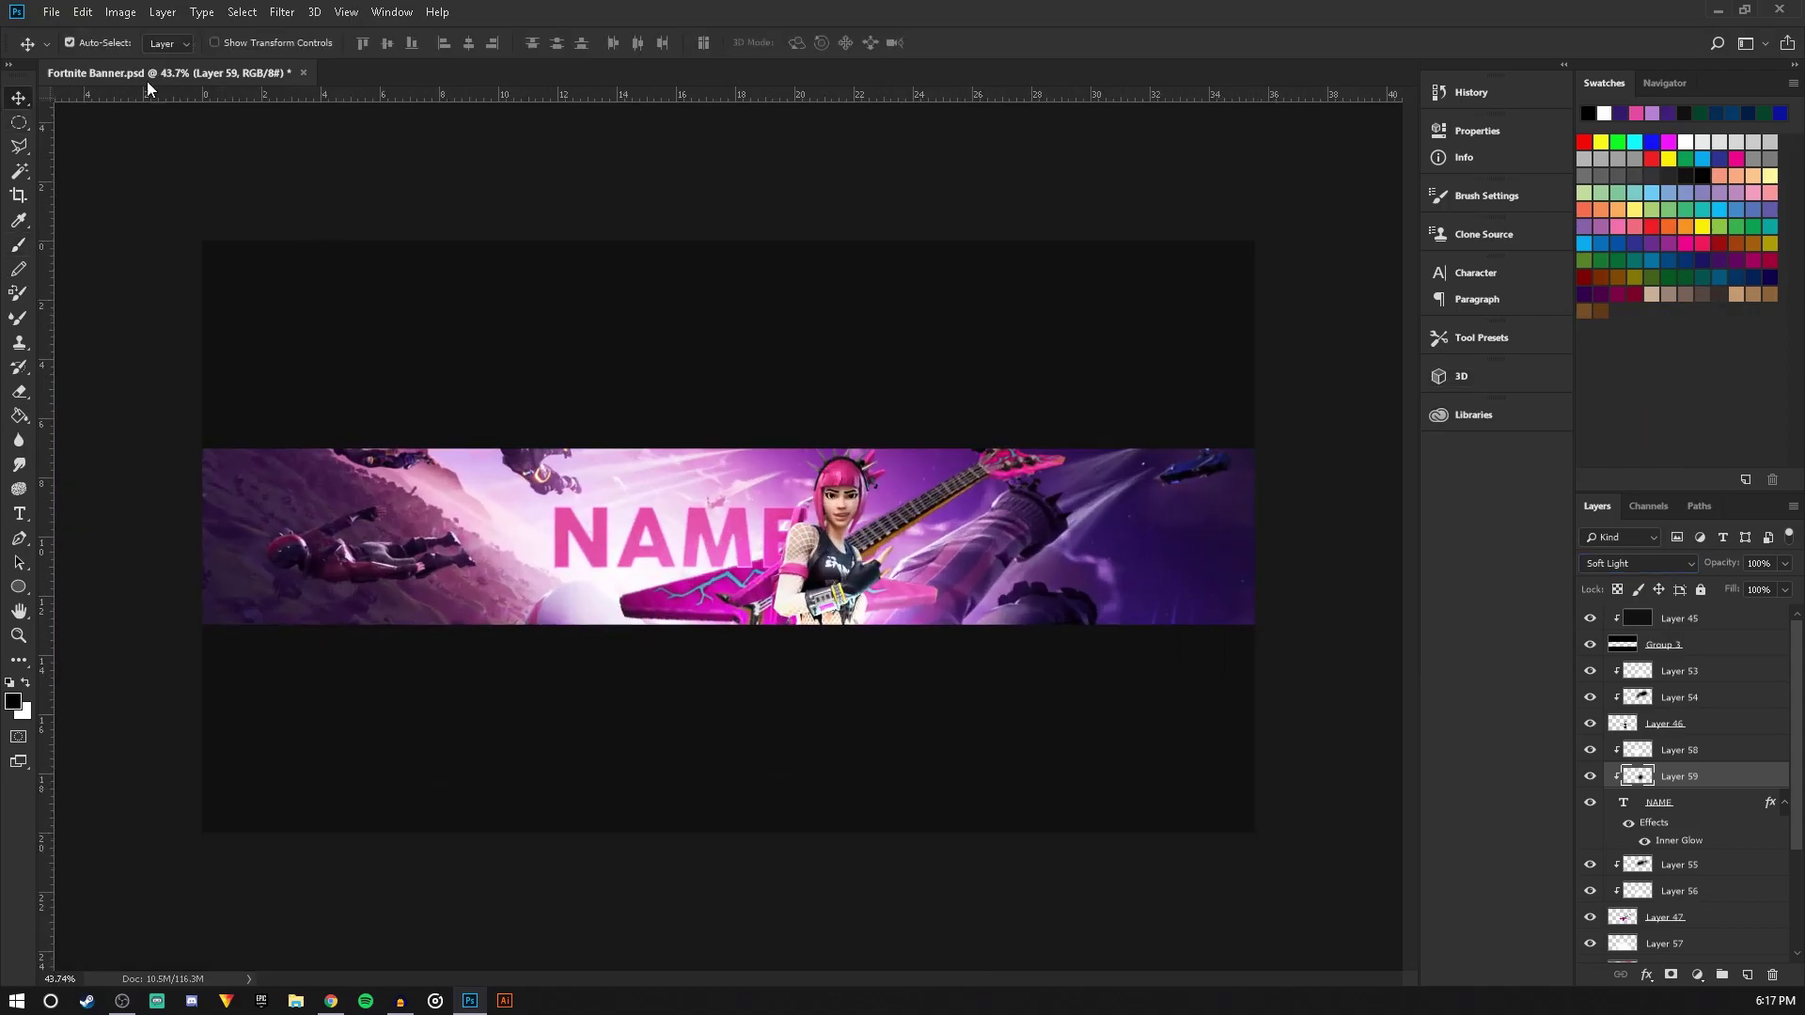
pyautogui.click(52, 12)
pyautogui.click(103, 216)
# Merge the wallpaper layers Layer 48 and Layer 49 into one layer
pyautogui.scroll(-3, 1711, 880)
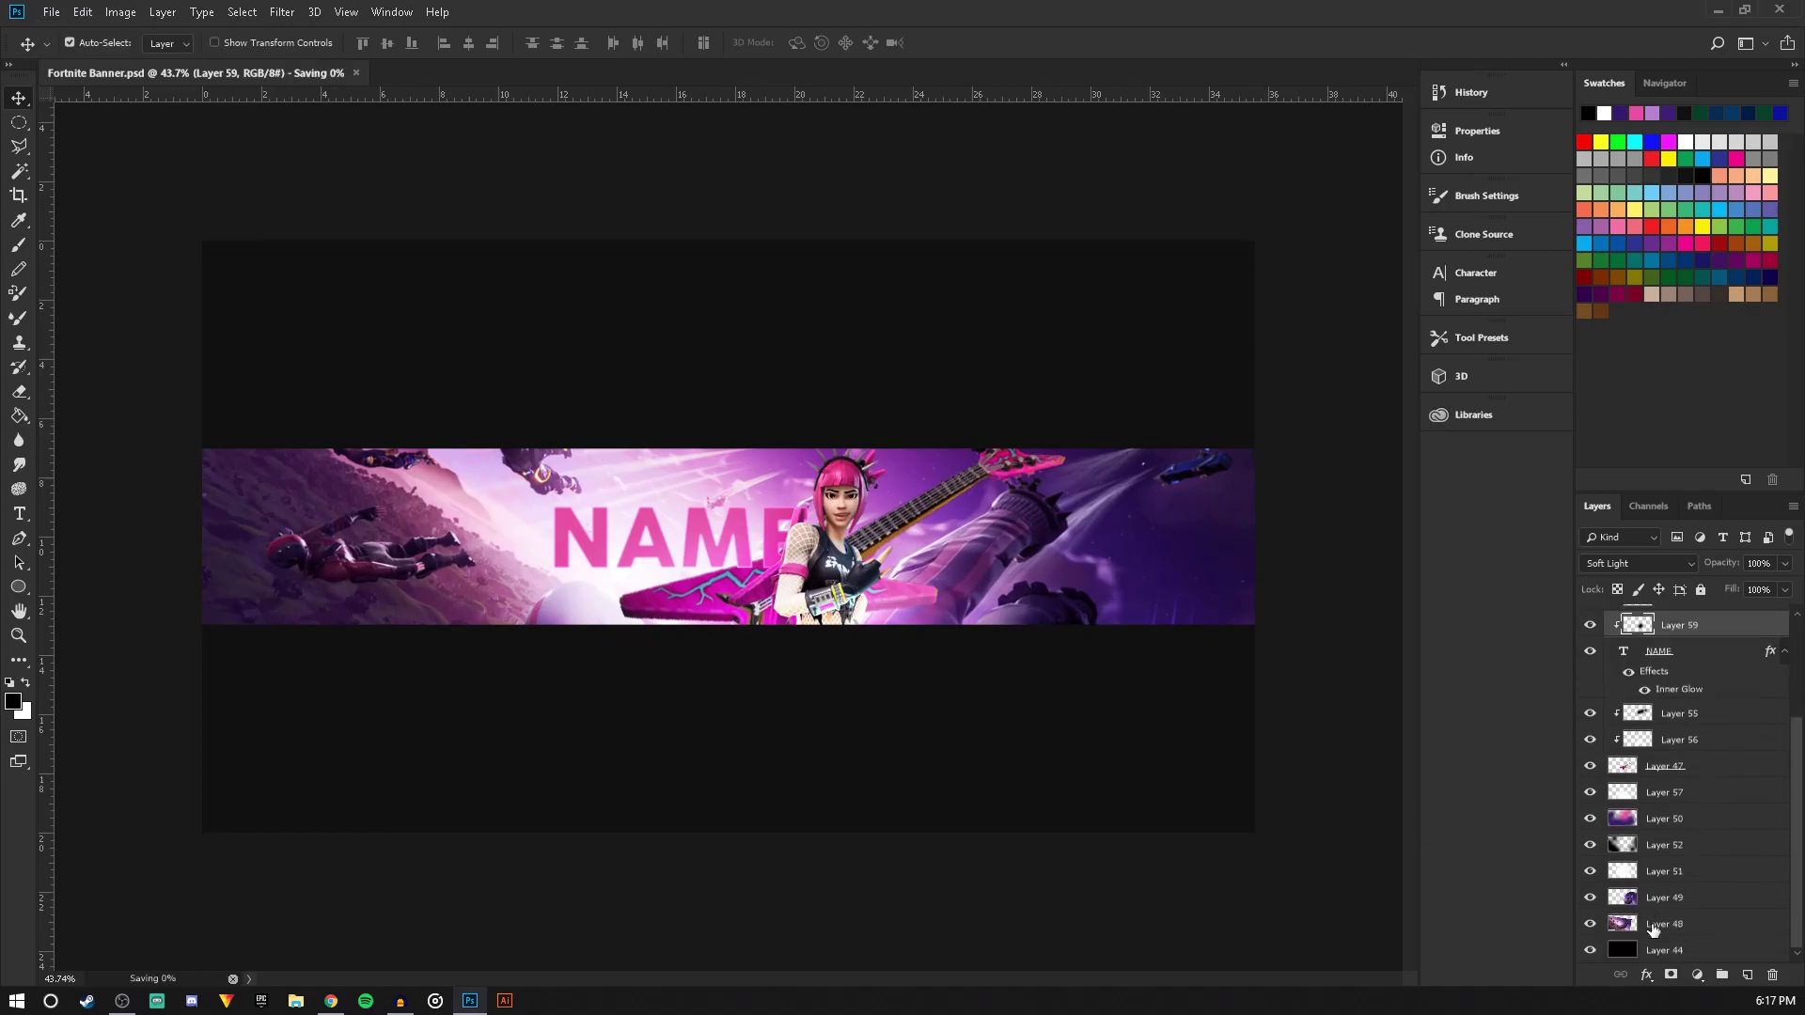
pyautogui.click(1654, 924)
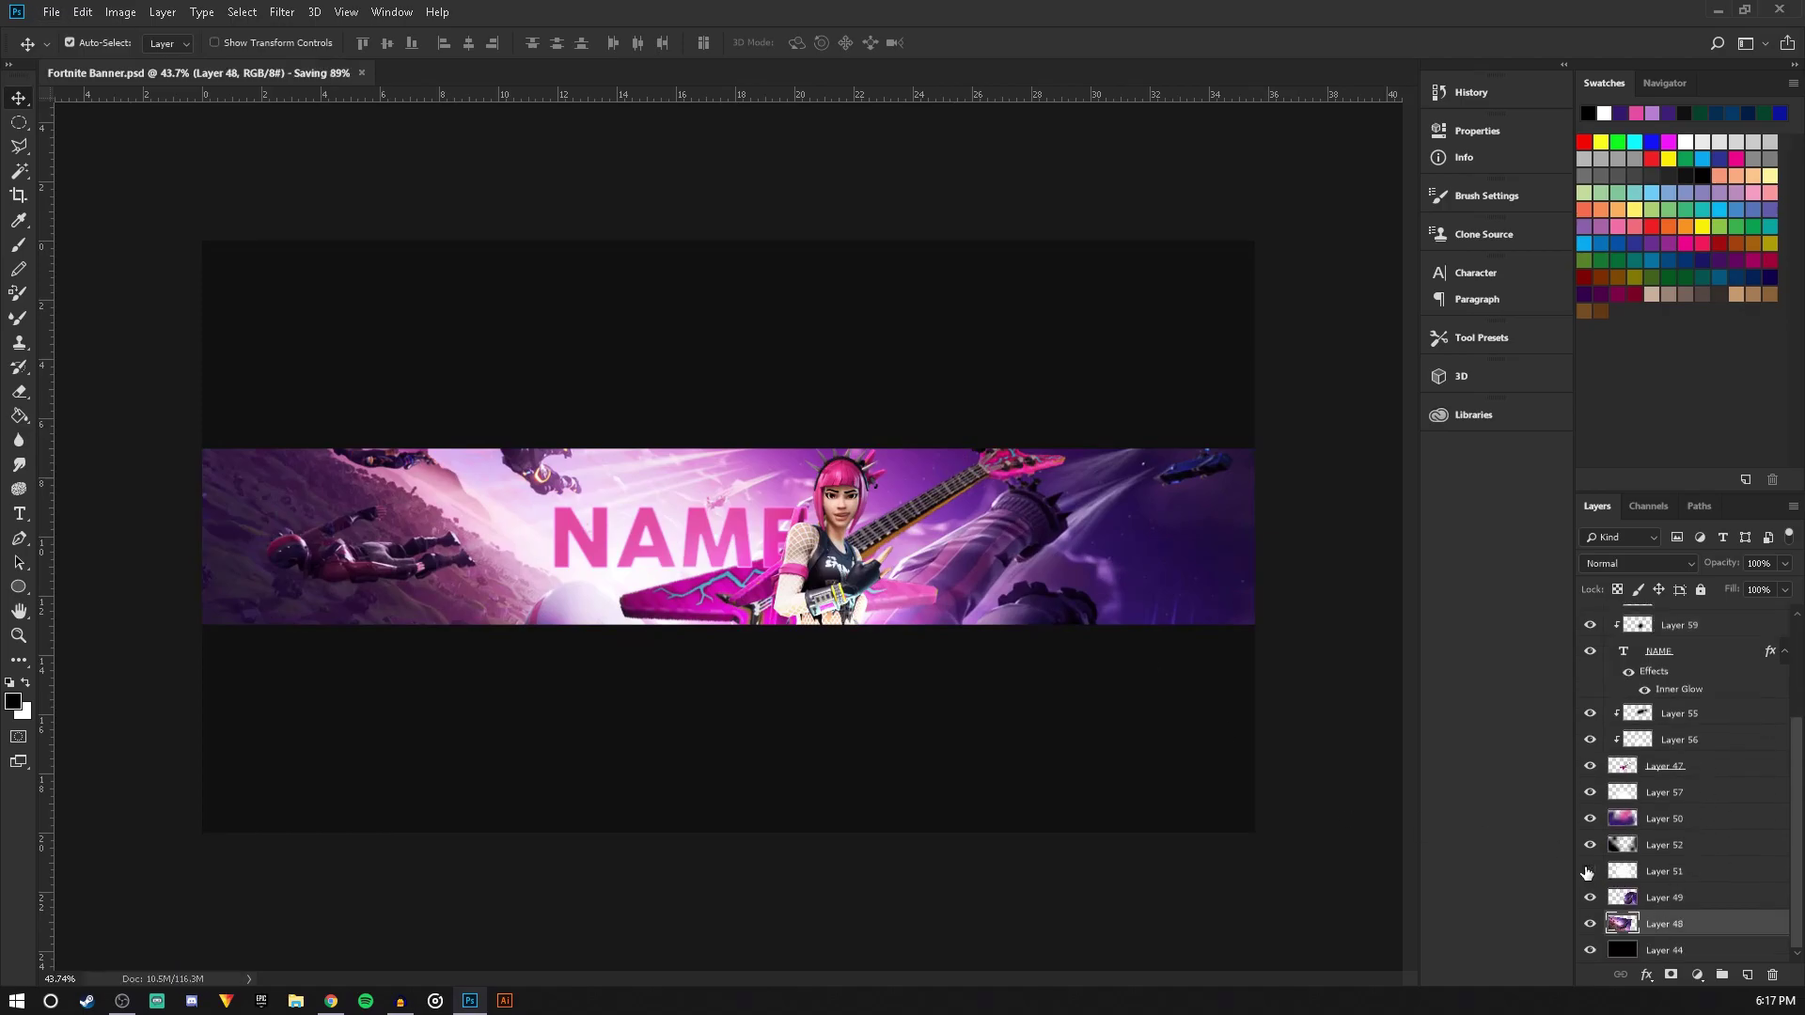
pyautogui.keyDown('ctrl'); pyautogui.click(1660, 899); pyautogui.keyUp('ctrl')
pyautogui.rightClick(1660, 900)
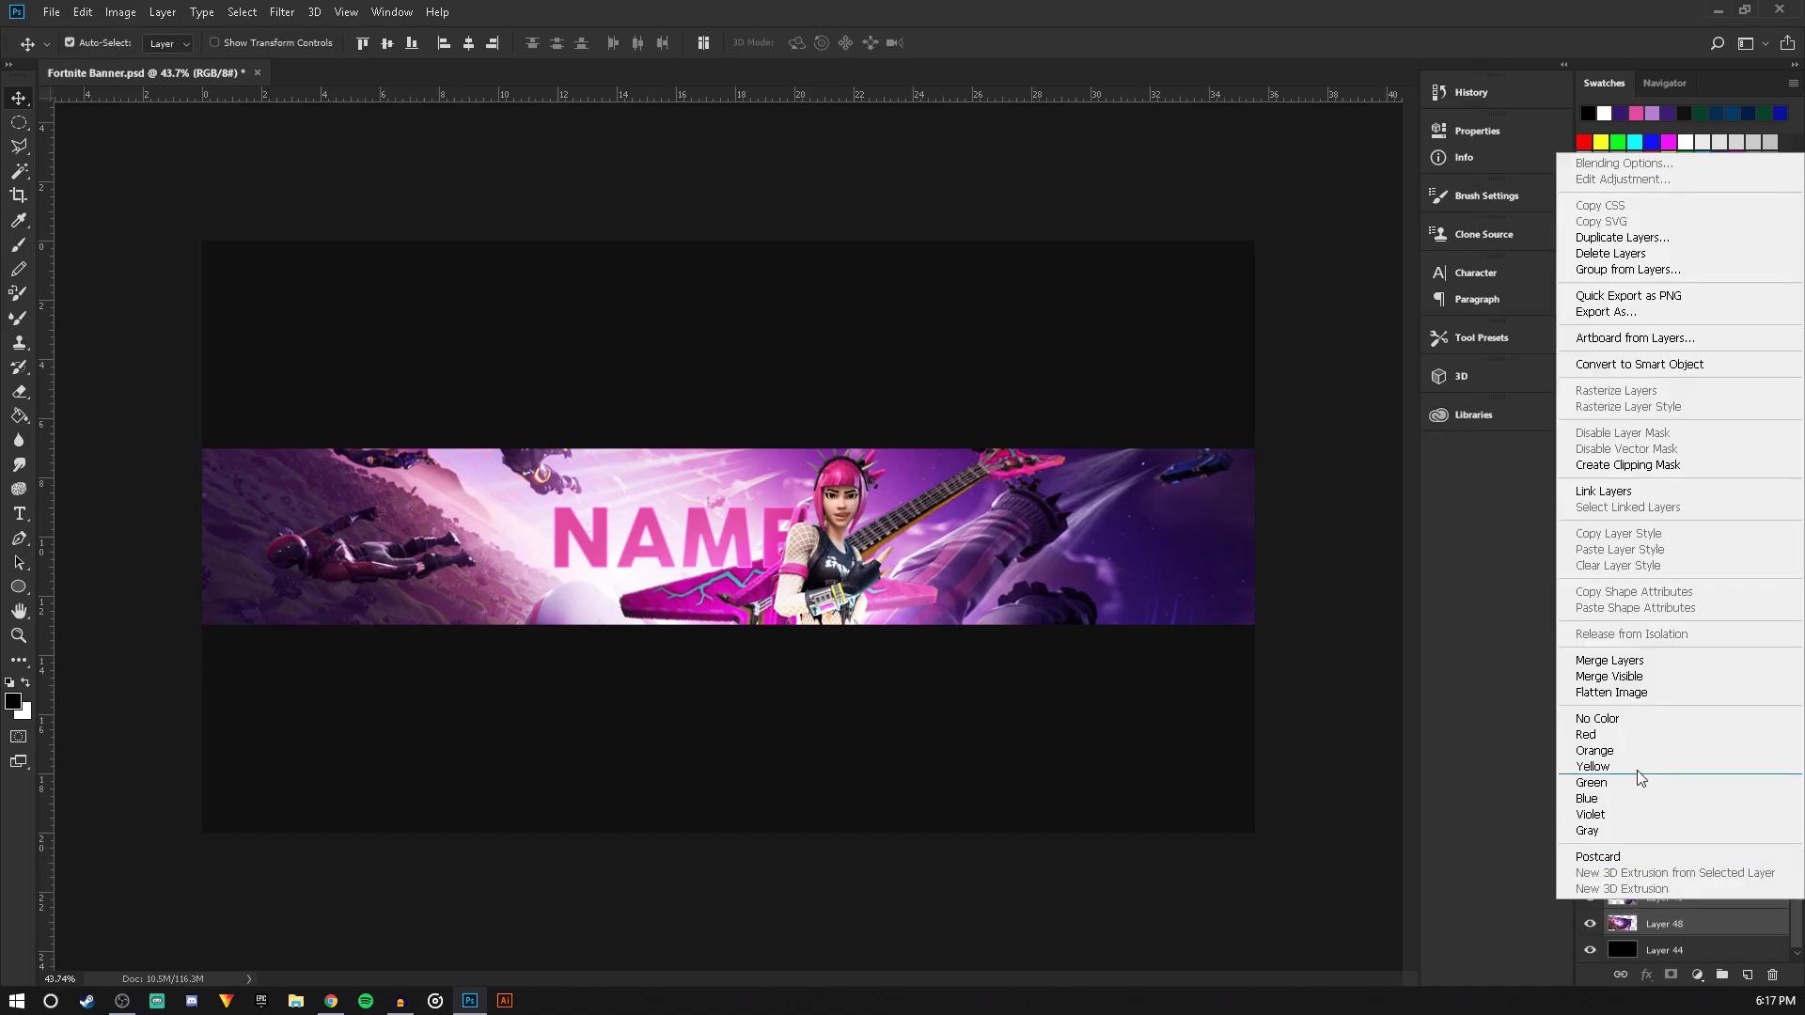
pyautogui.click(1630, 661)
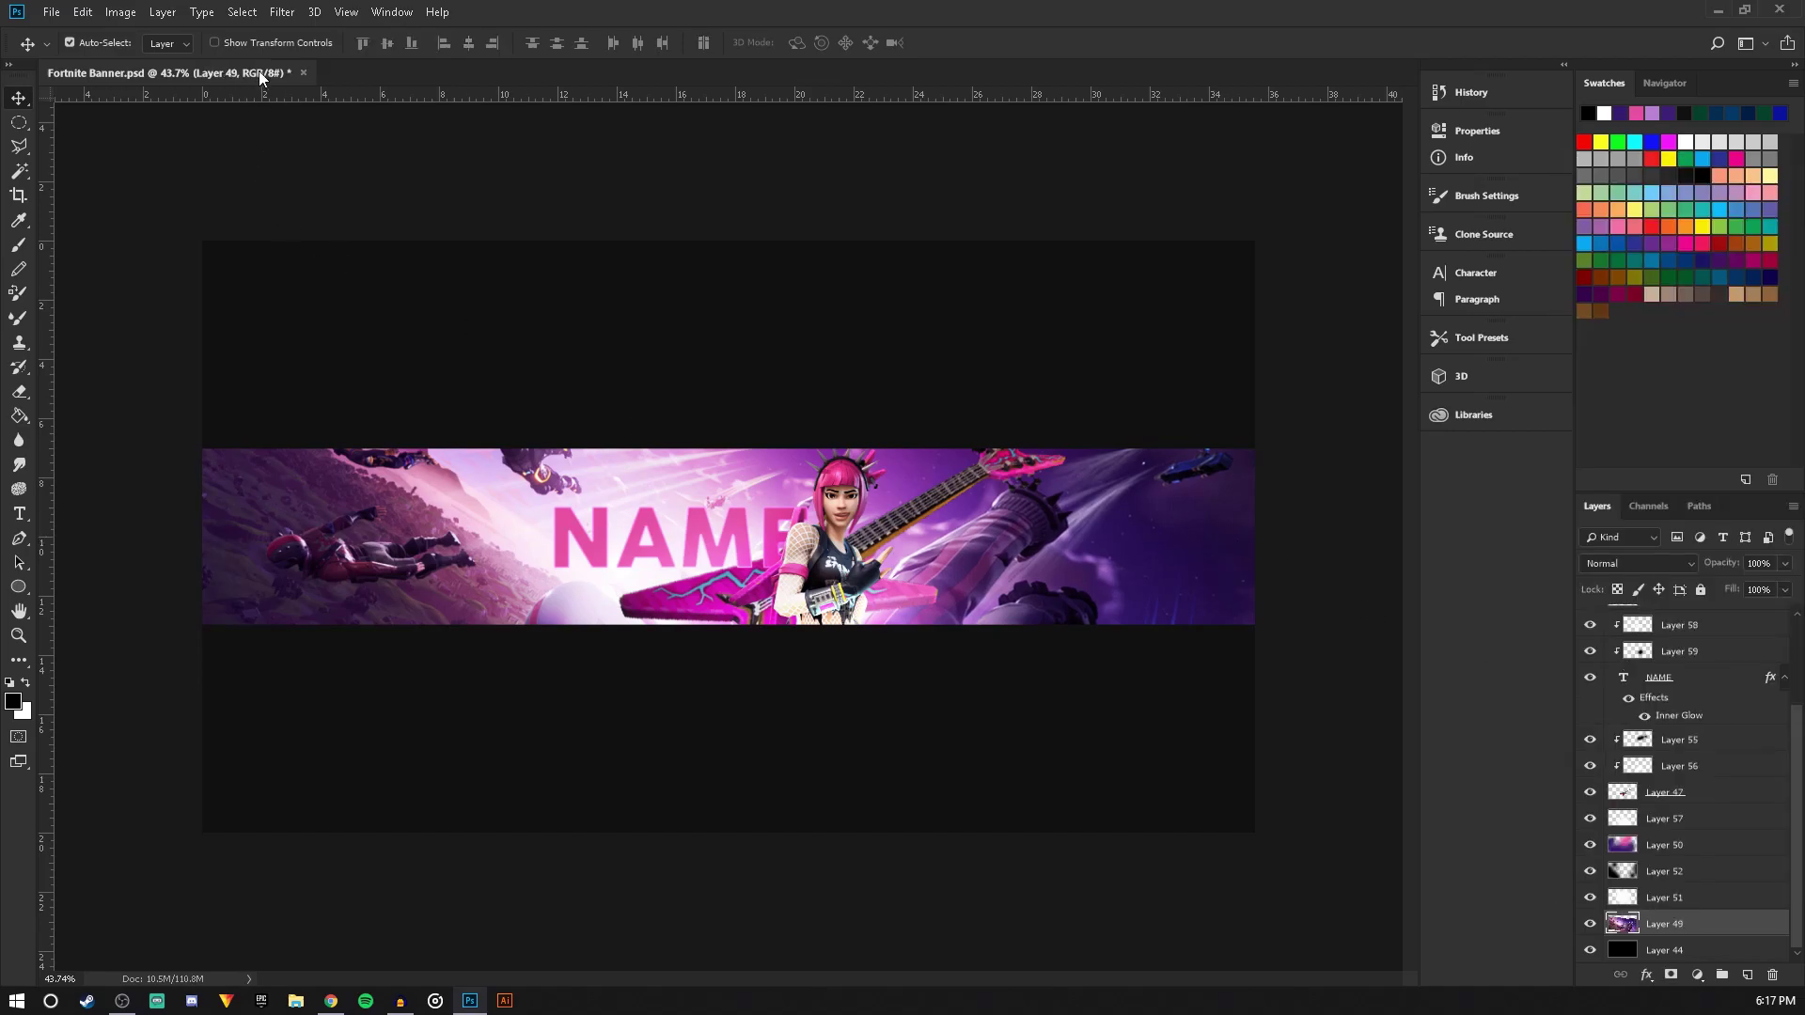
pyautogui.click(281, 13)
pyautogui.click(819, 214)
pyautogui.scroll(1, 776, 471)
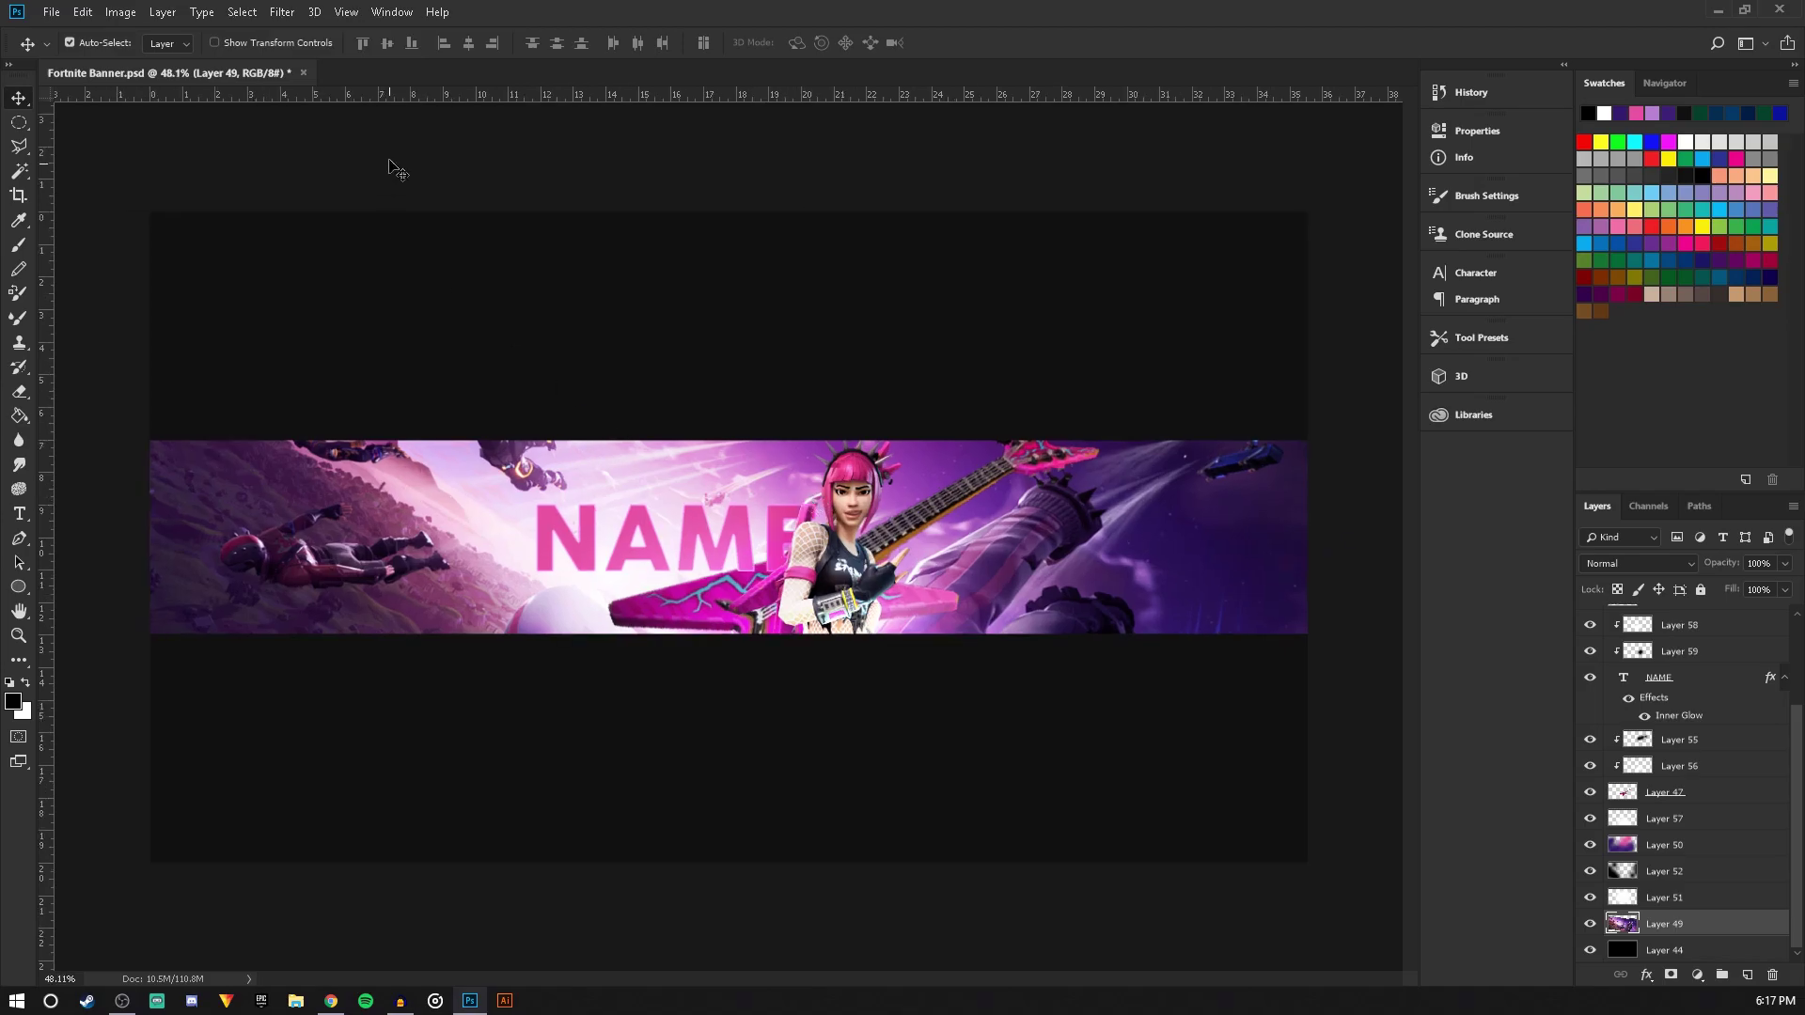
pyautogui.click(281, 13)
pyautogui.click(812, 279)
# Duplicate the merged wallpaper layer and apply a Radial Blur to the copy with amount 10 and the Spin method
pyautogui.moveTo(1669, 927); pyautogui.dragTo(1747, 975)
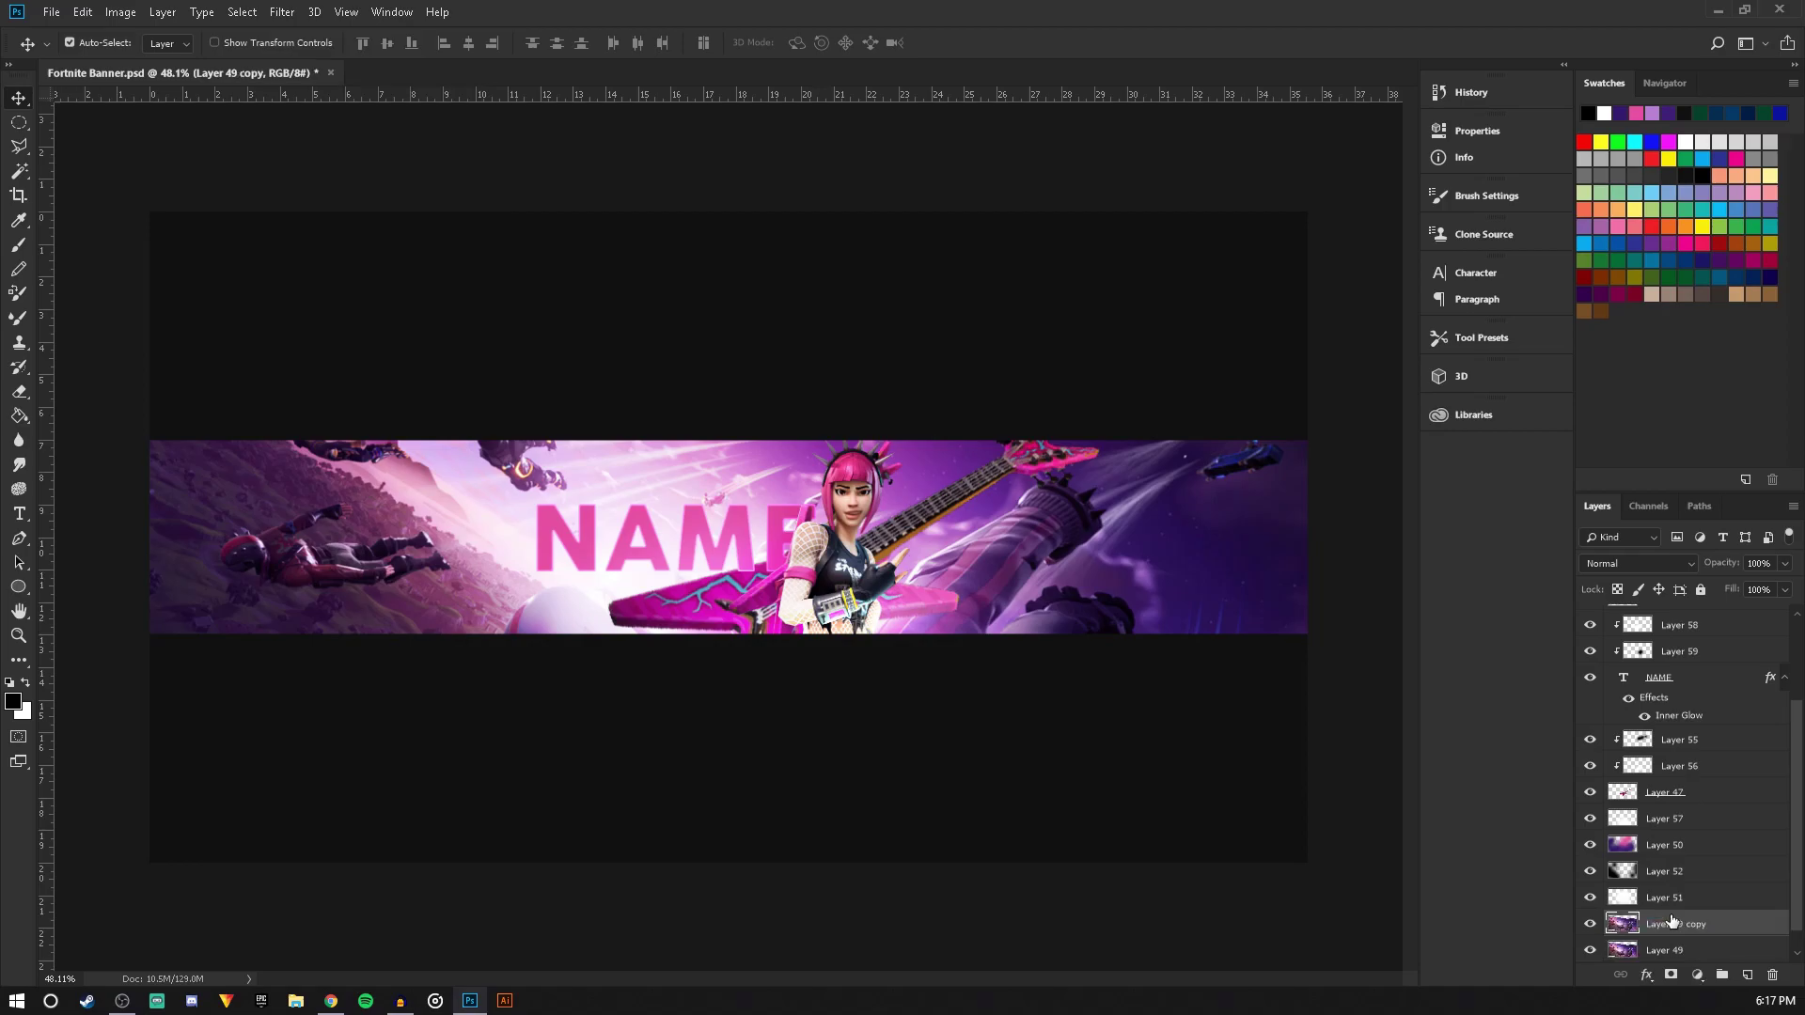
pyautogui.click(282, 12)
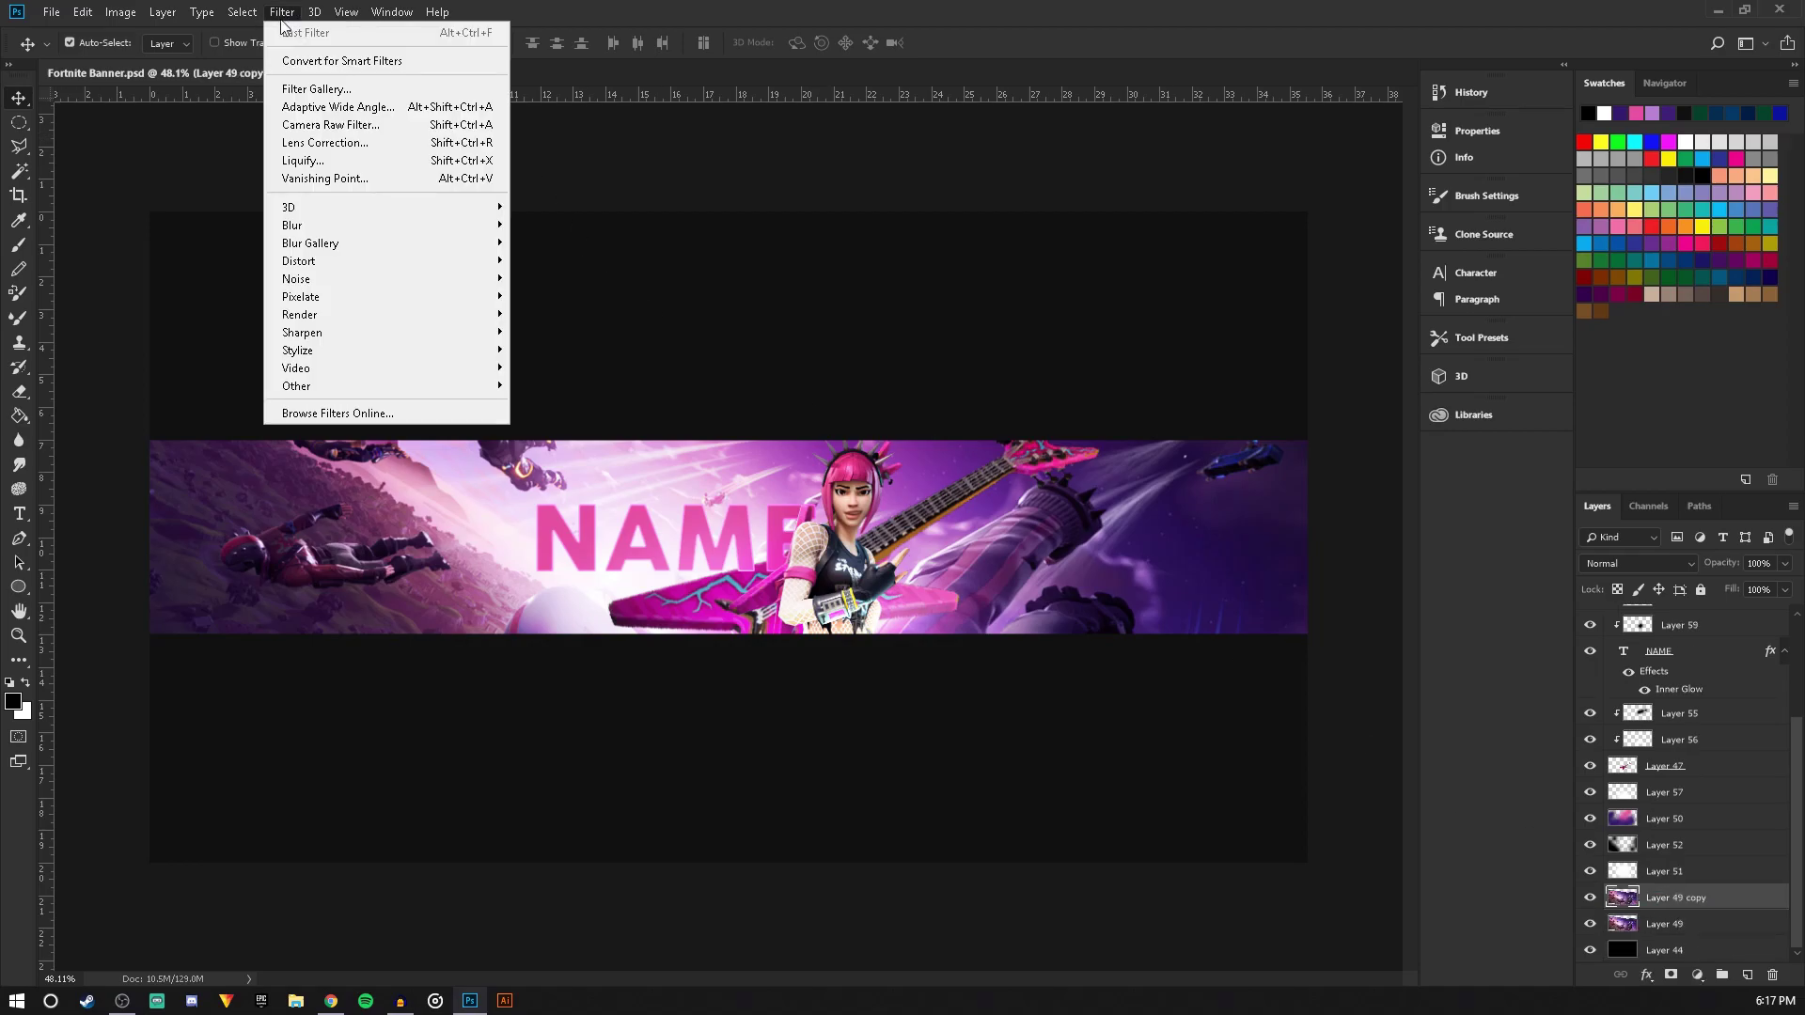
pyautogui.moveTo(329, 233)
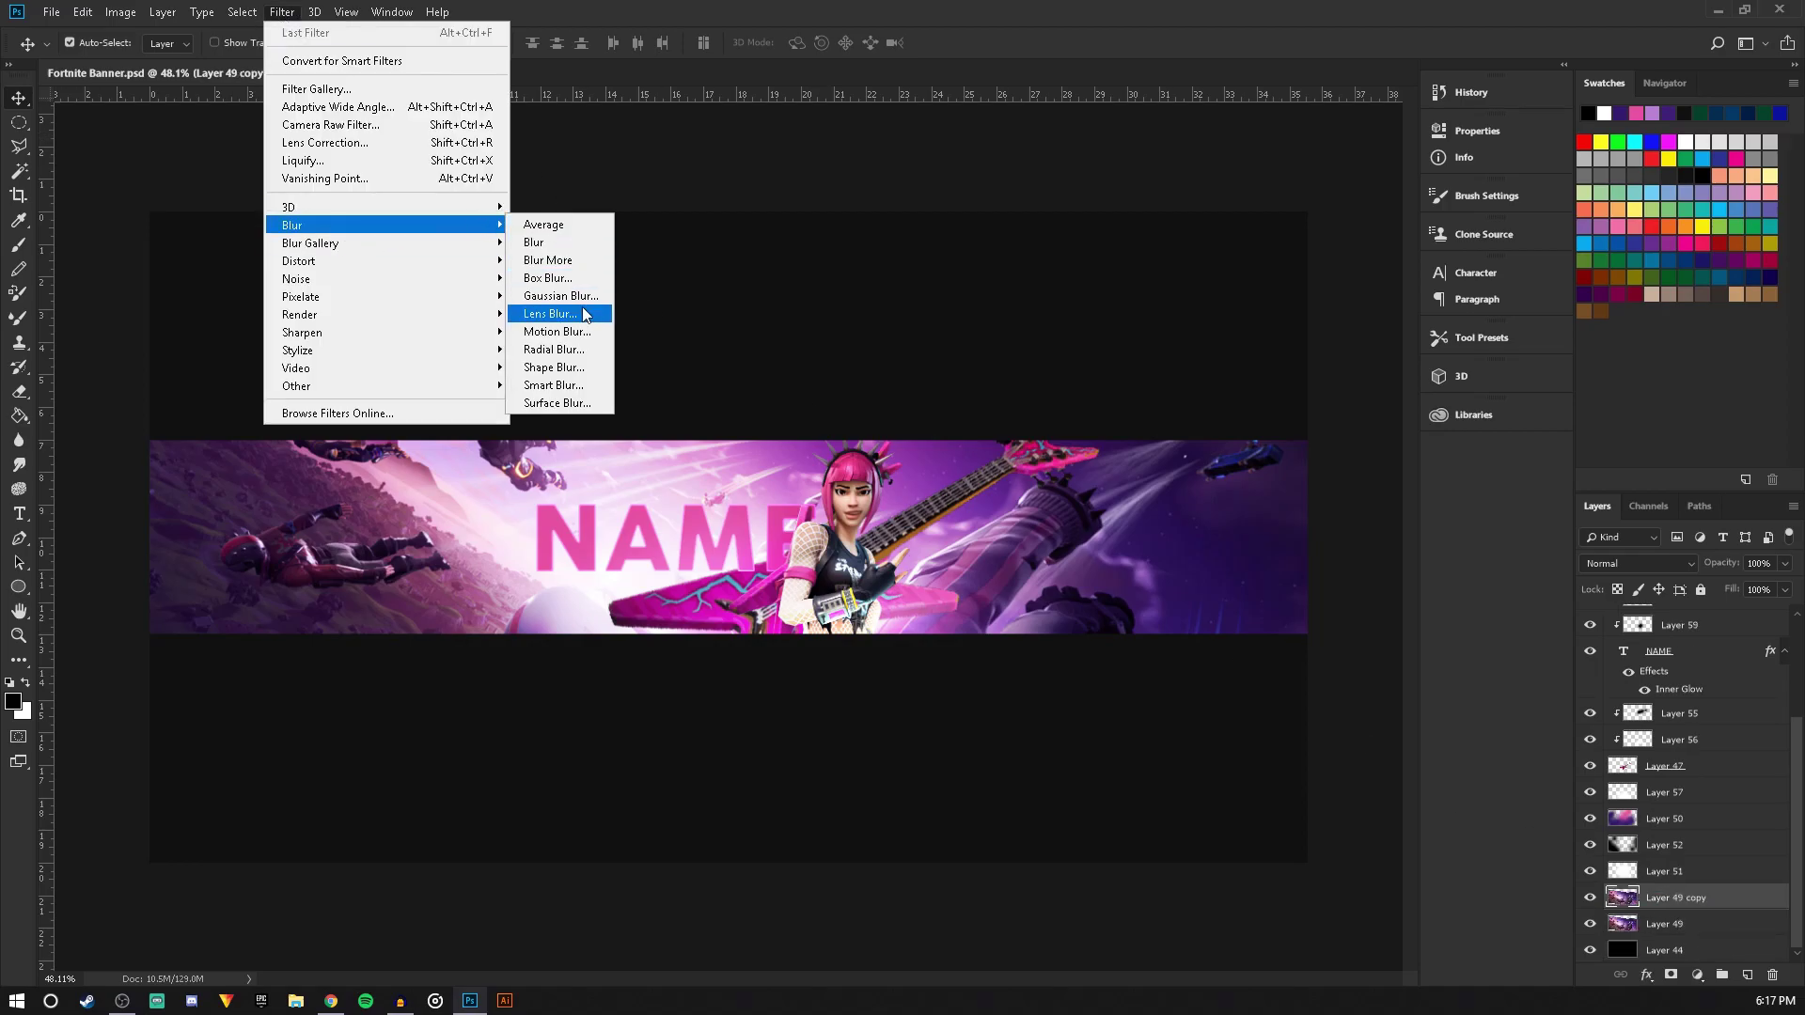
pyautogui.click(563, 352)
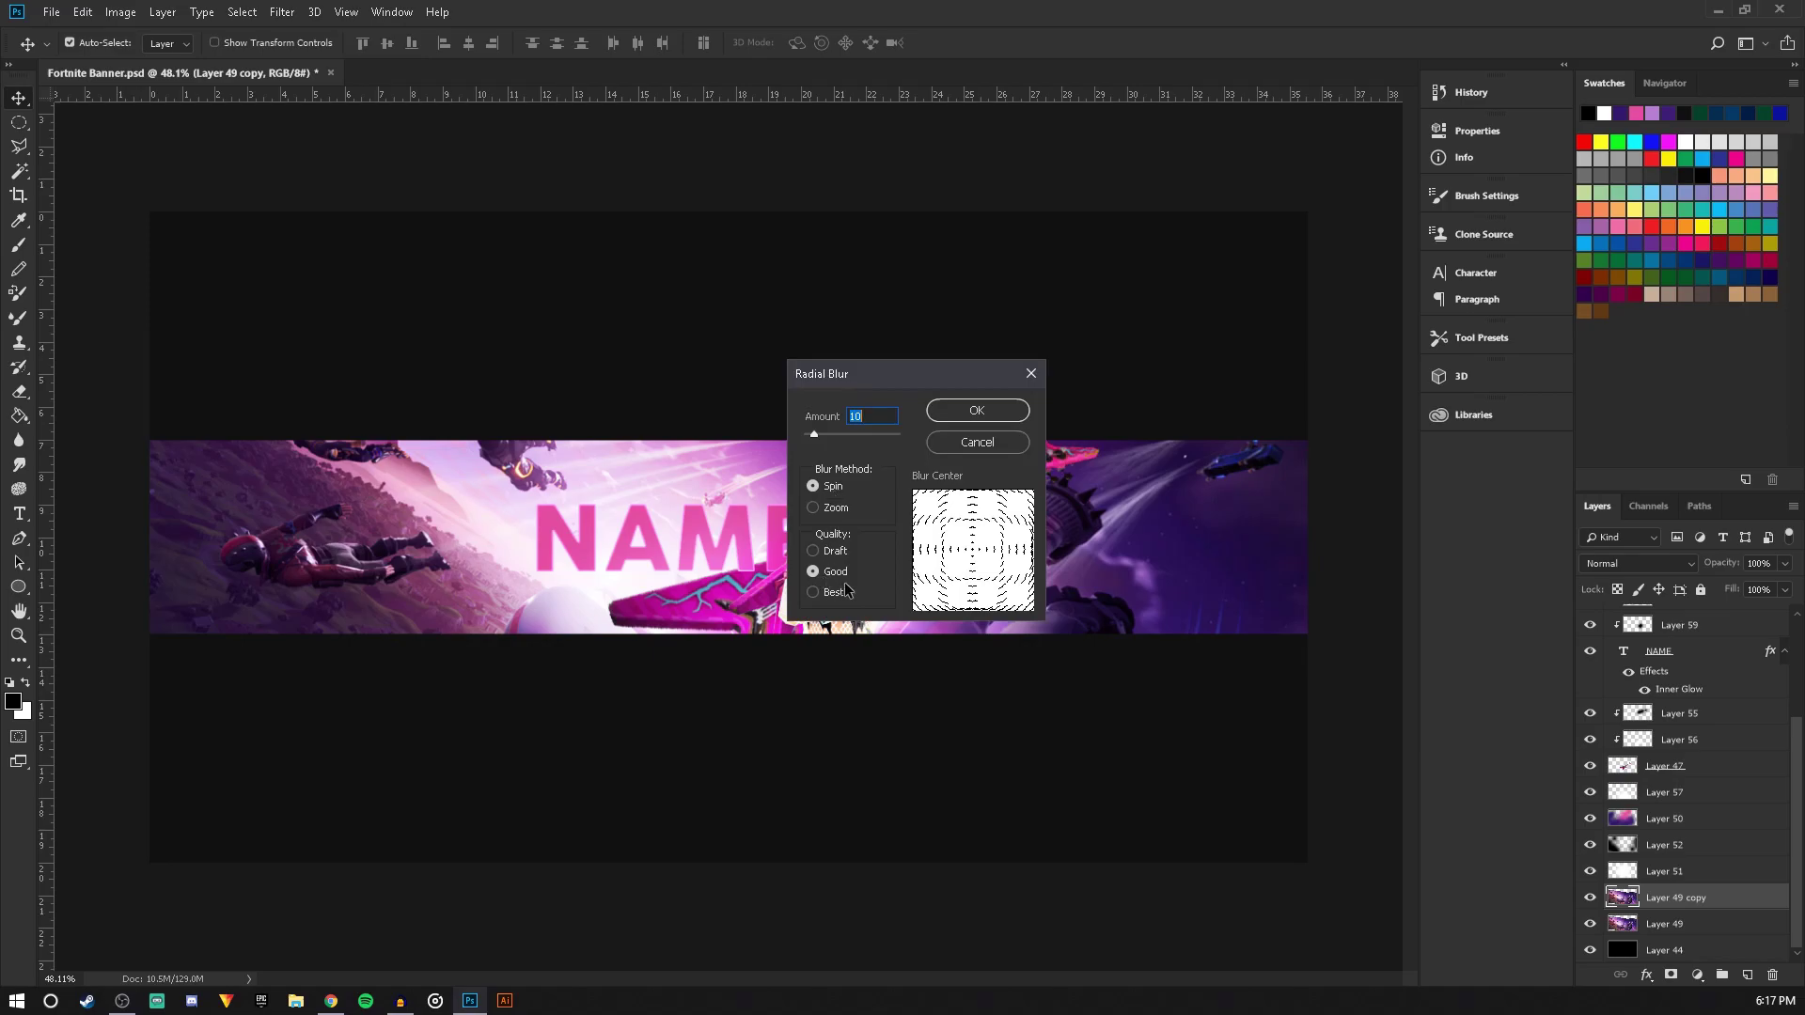
pyautogui.click(976, 412)
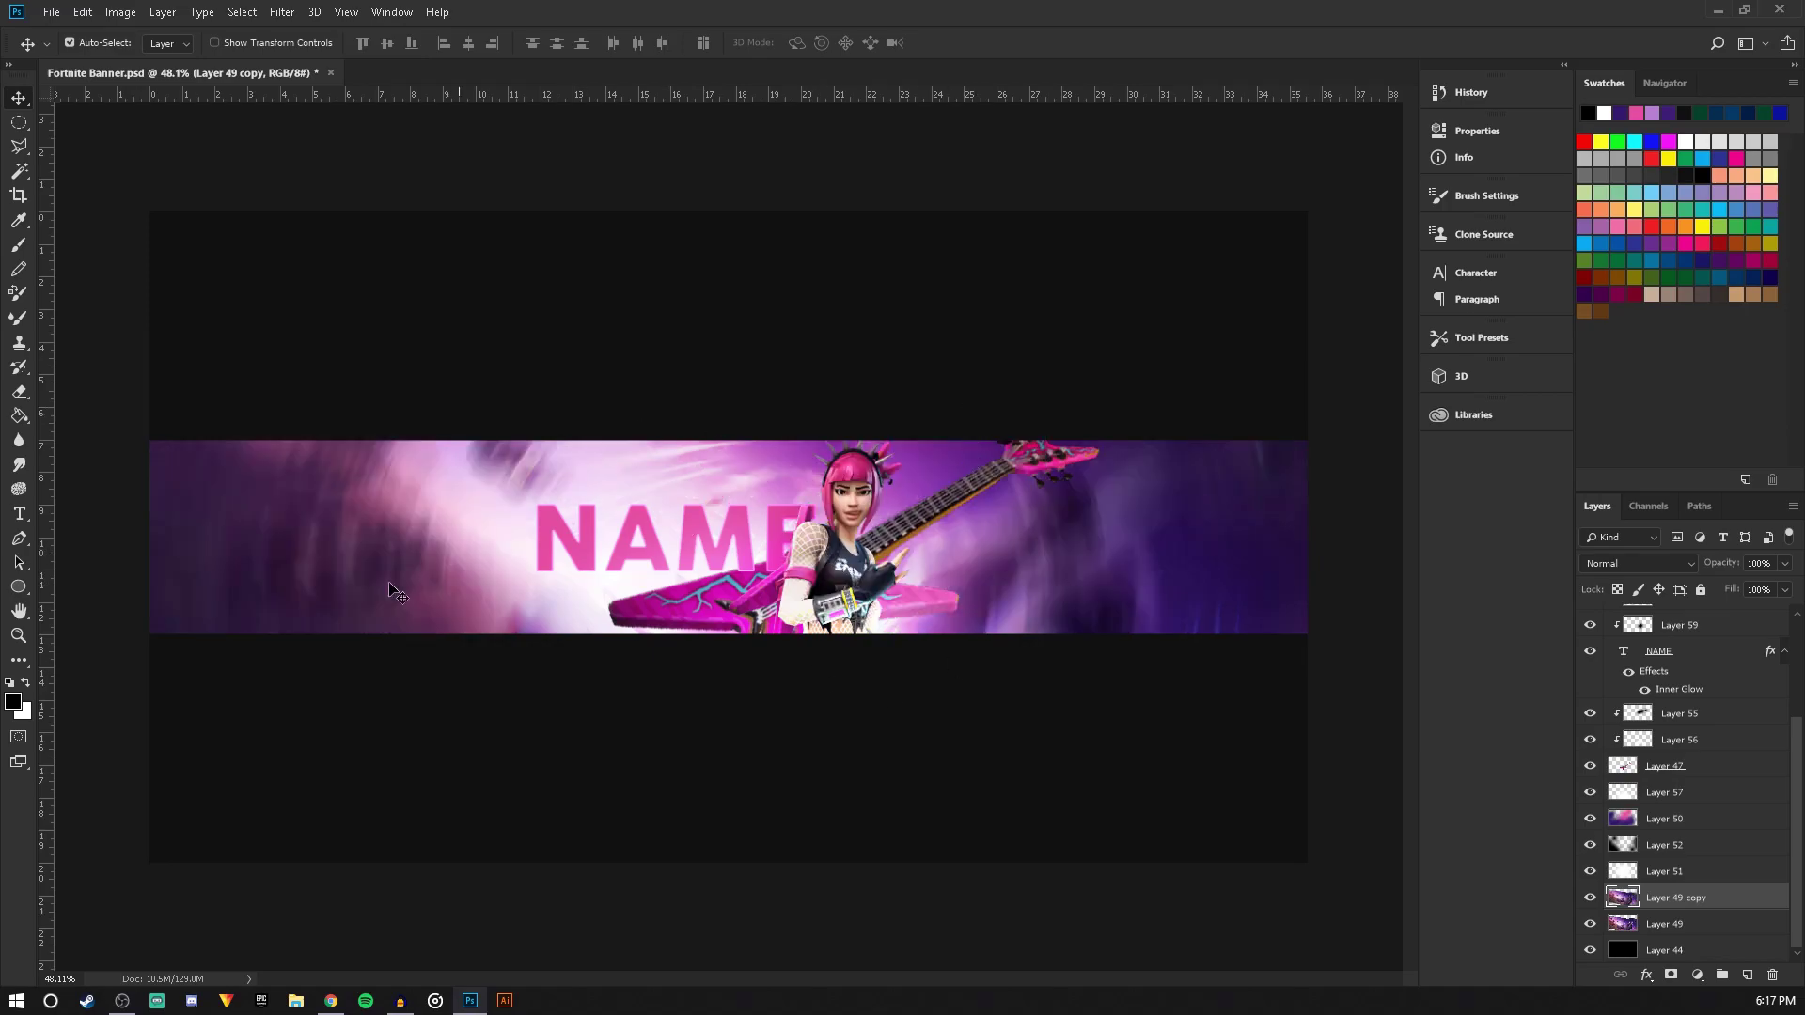
# Erase the middle of the blurred wallpaper copy with a Soft Round eraser of about 2500 px
pyautogui.click(20, 393)
pyautogui.click(99, 43)
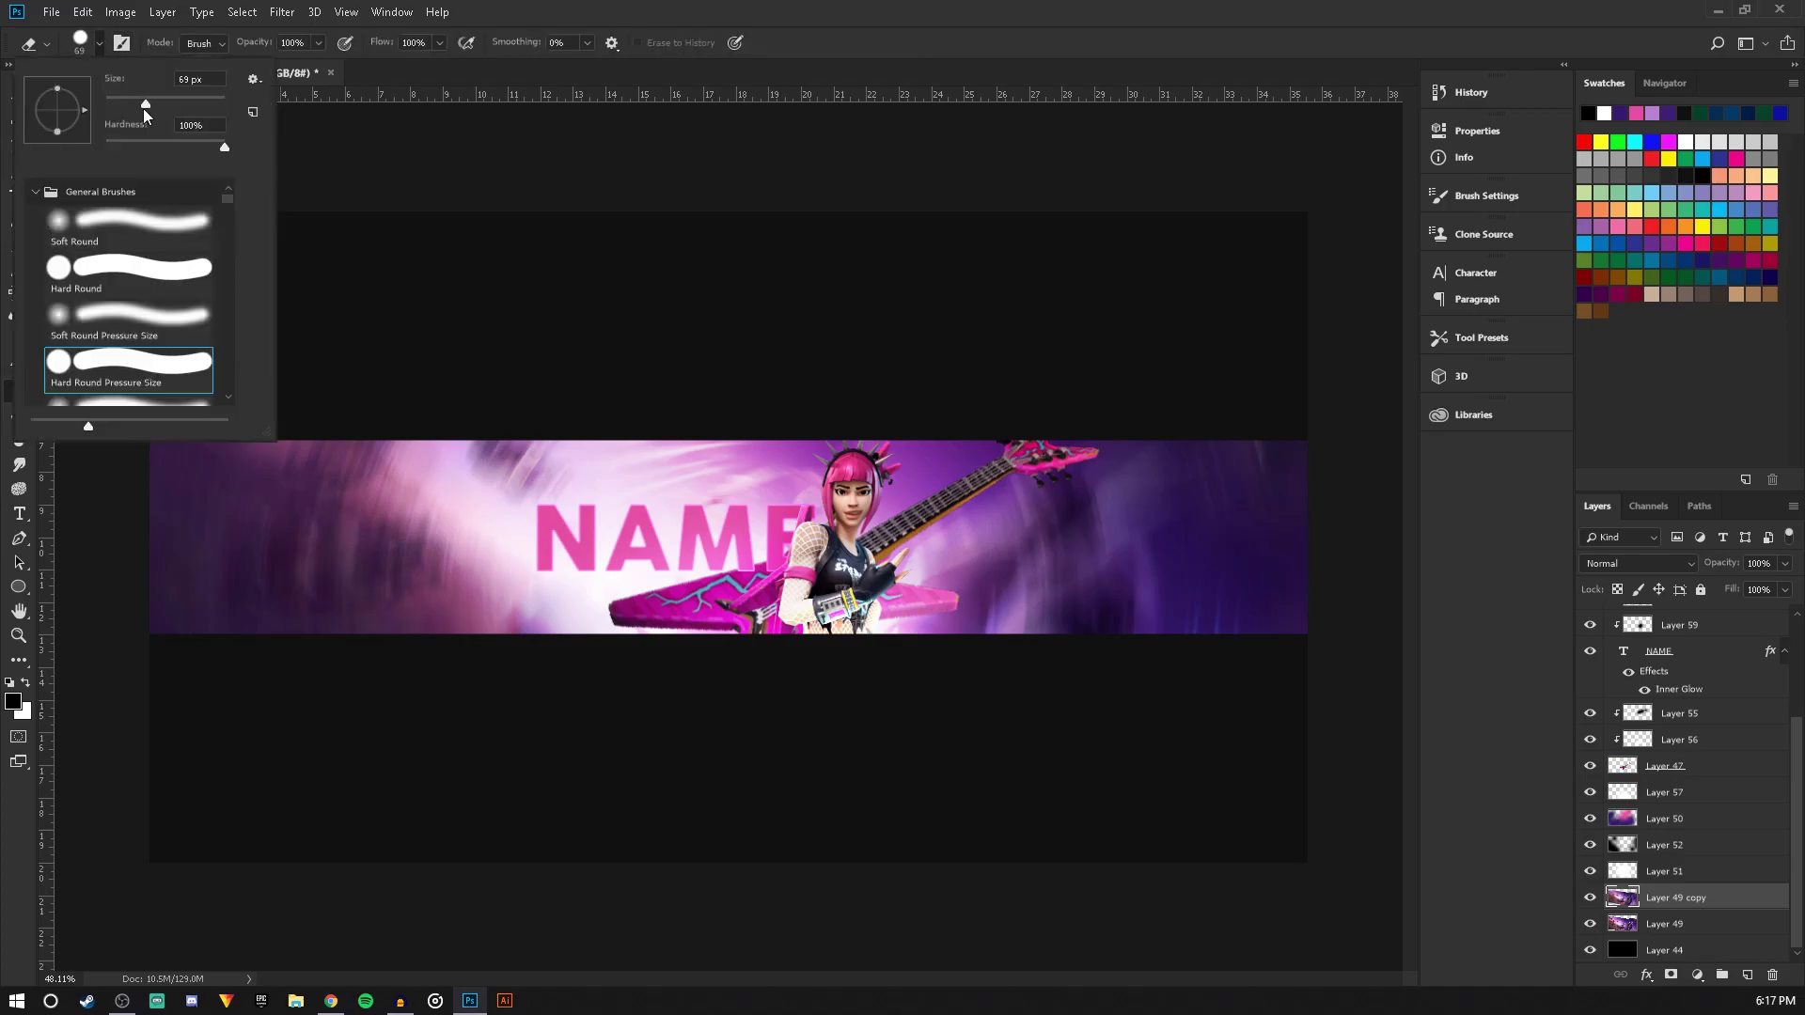
pyautogui.click(130, 223)
pyautogui.moveTo(200, 102); pyautogui.dragTo(209, 103)
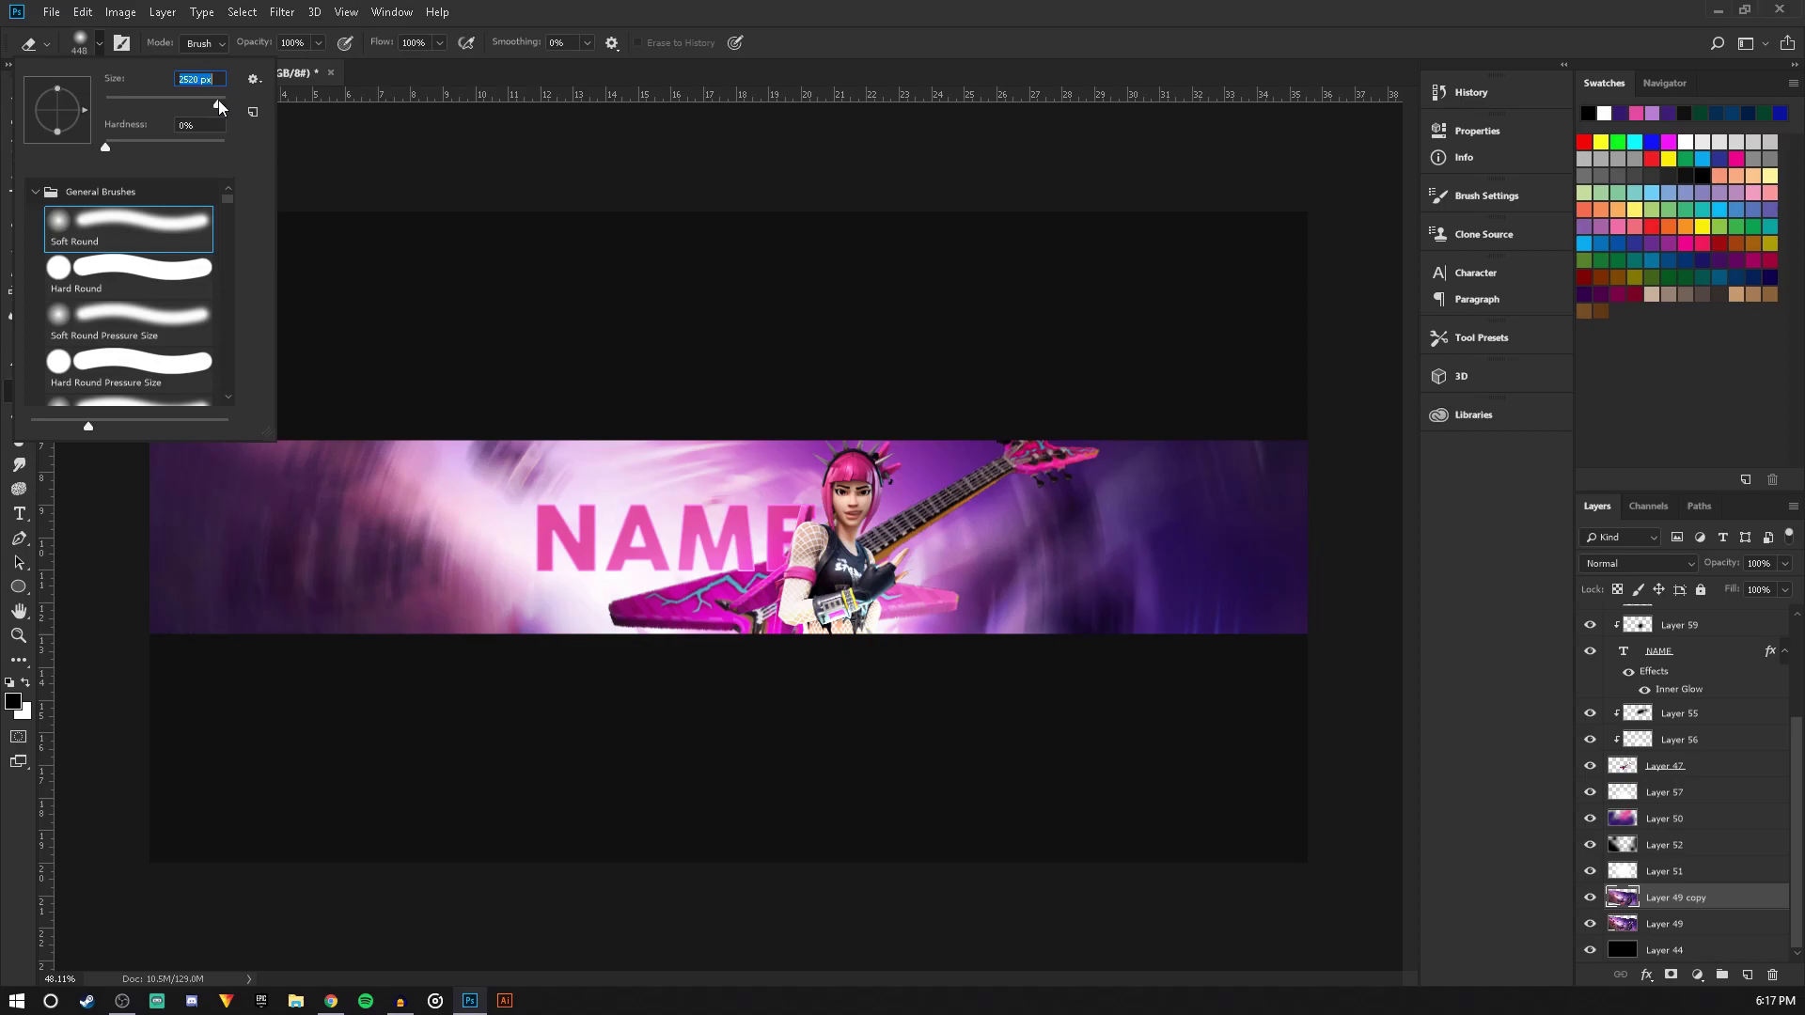
pyautogui.moveTo(665, 758)
pyautogui.mouseDown()
pyautogui.moveTo(701, 411)
pyautogui.moveTo(746, 435)
pyautogui.moveTo(655, 558)
pyautogui.moveTo(766, 442)
pyautogui.mouseUp()
pyautogui.click(19, 98)
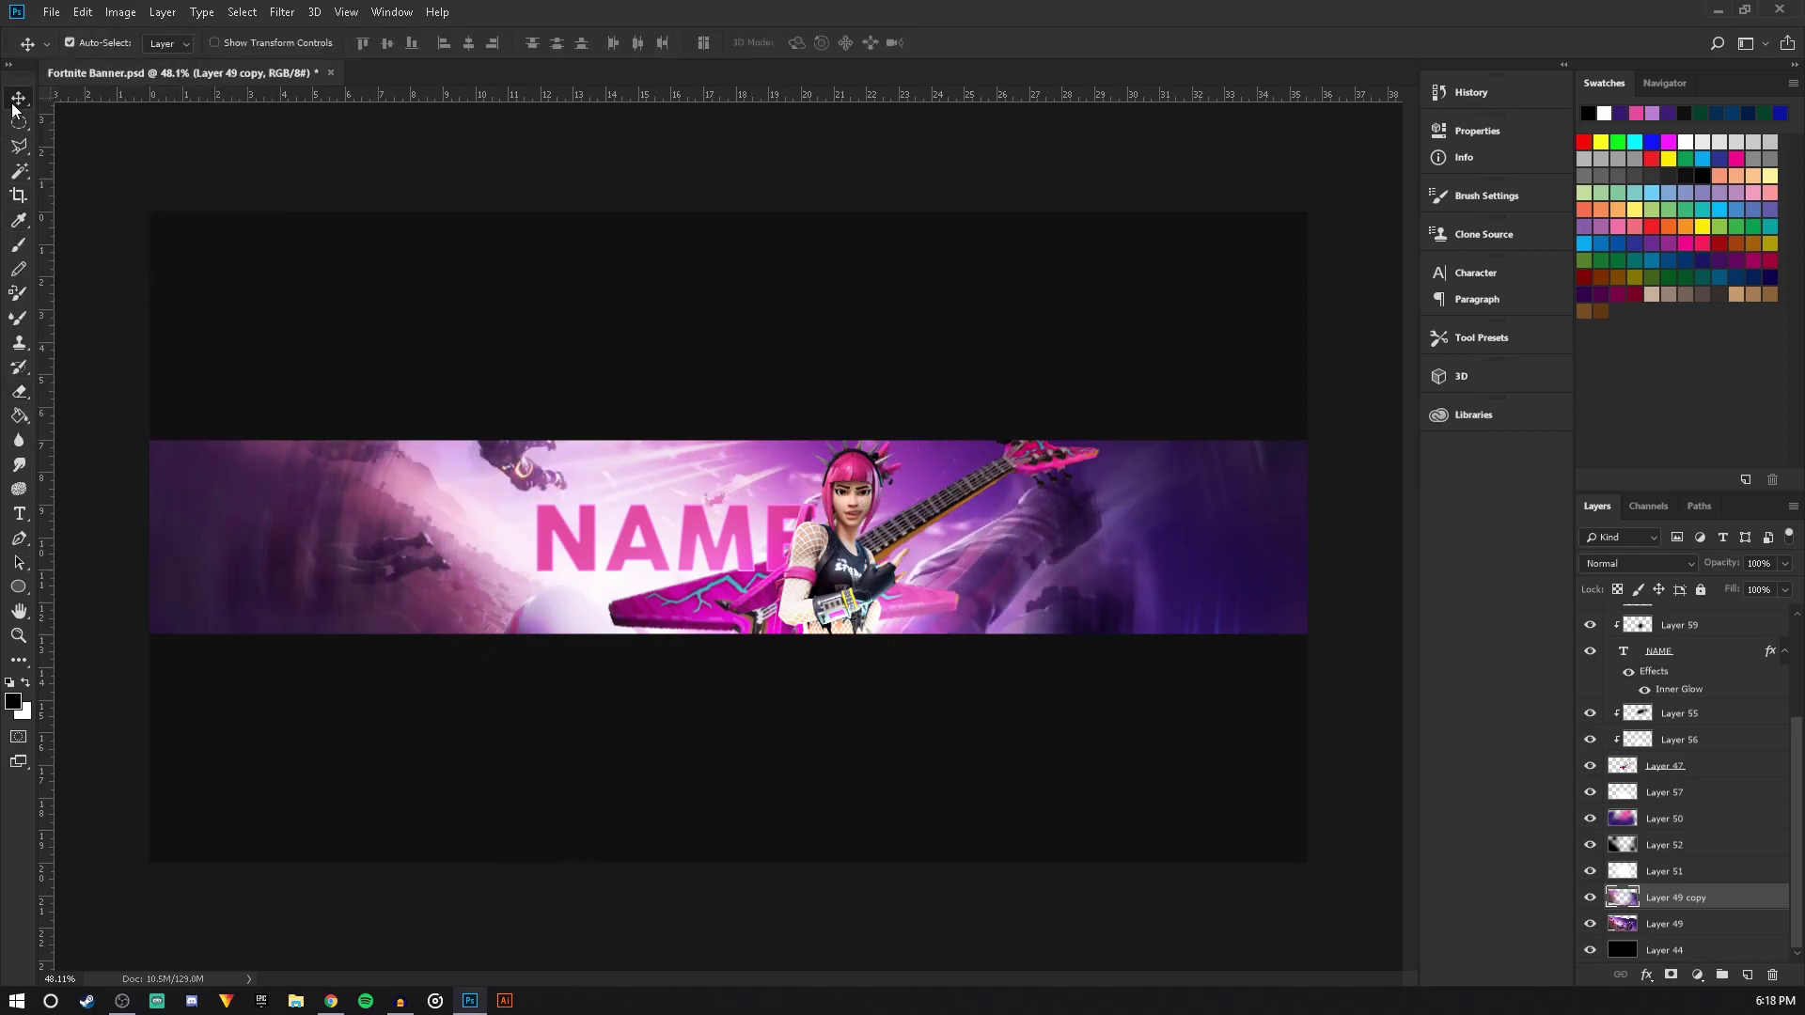
# Lower the blurred wallpaper copy's opacity to 48%
pyautogui.click(1784, 568)
pyautogui.moveTo(1784, 588); pyautogui.dragTo(1740, 587)
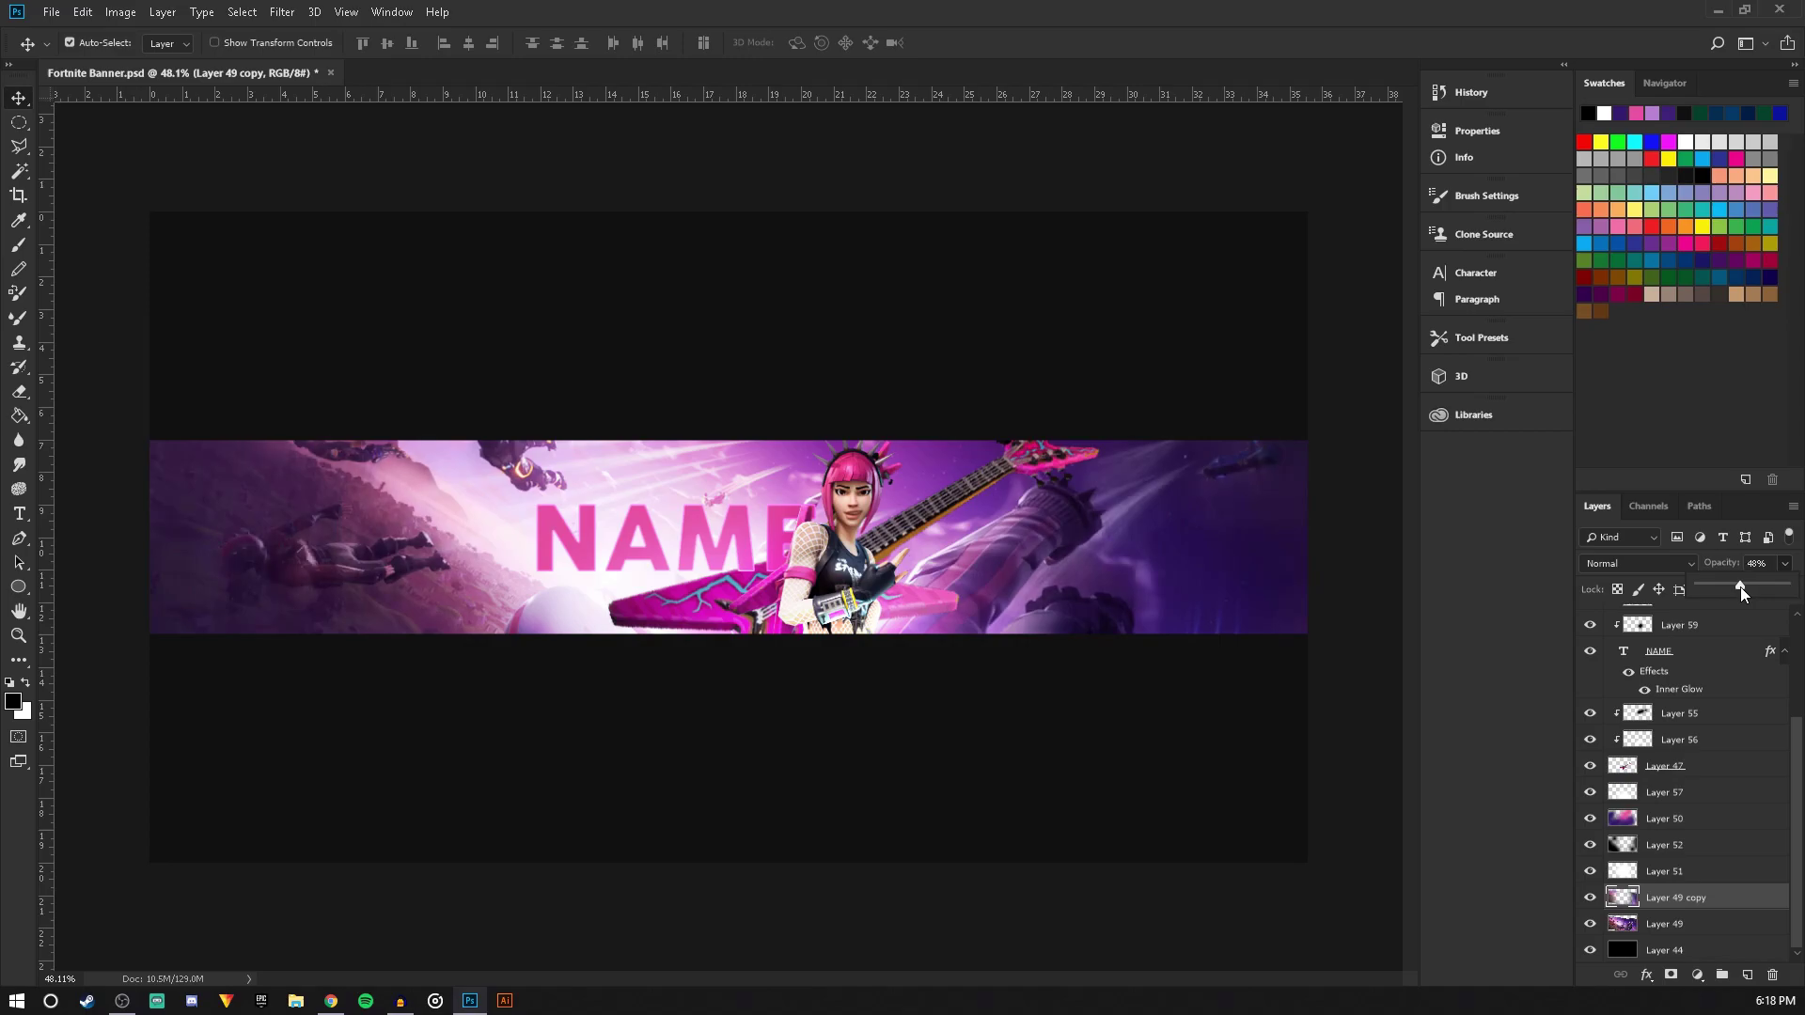
pyautogui.click(16, 98)
# Save the banner file with the blurred wallpaper edges, keeping the document open
pyautogui.click(59, 12)
pyautogui.click(79, 194)
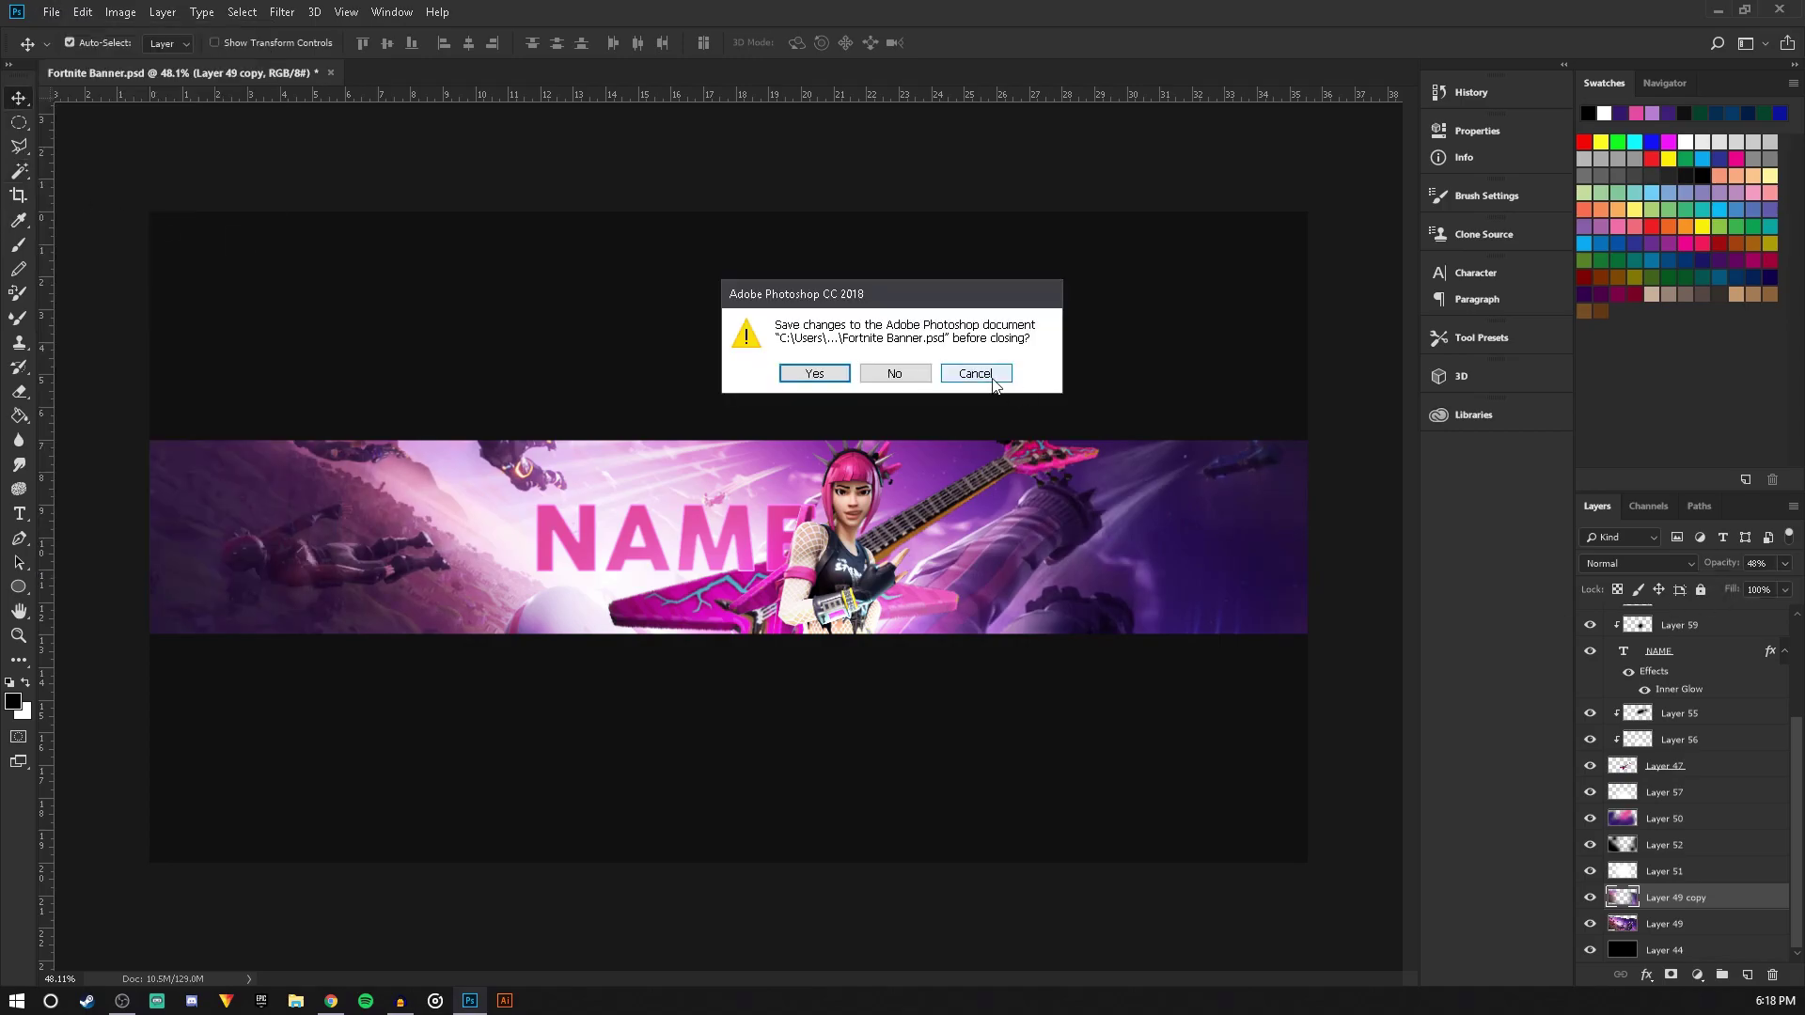
pyautogui.click(995, 386)
pyautogui.click(49, 12)
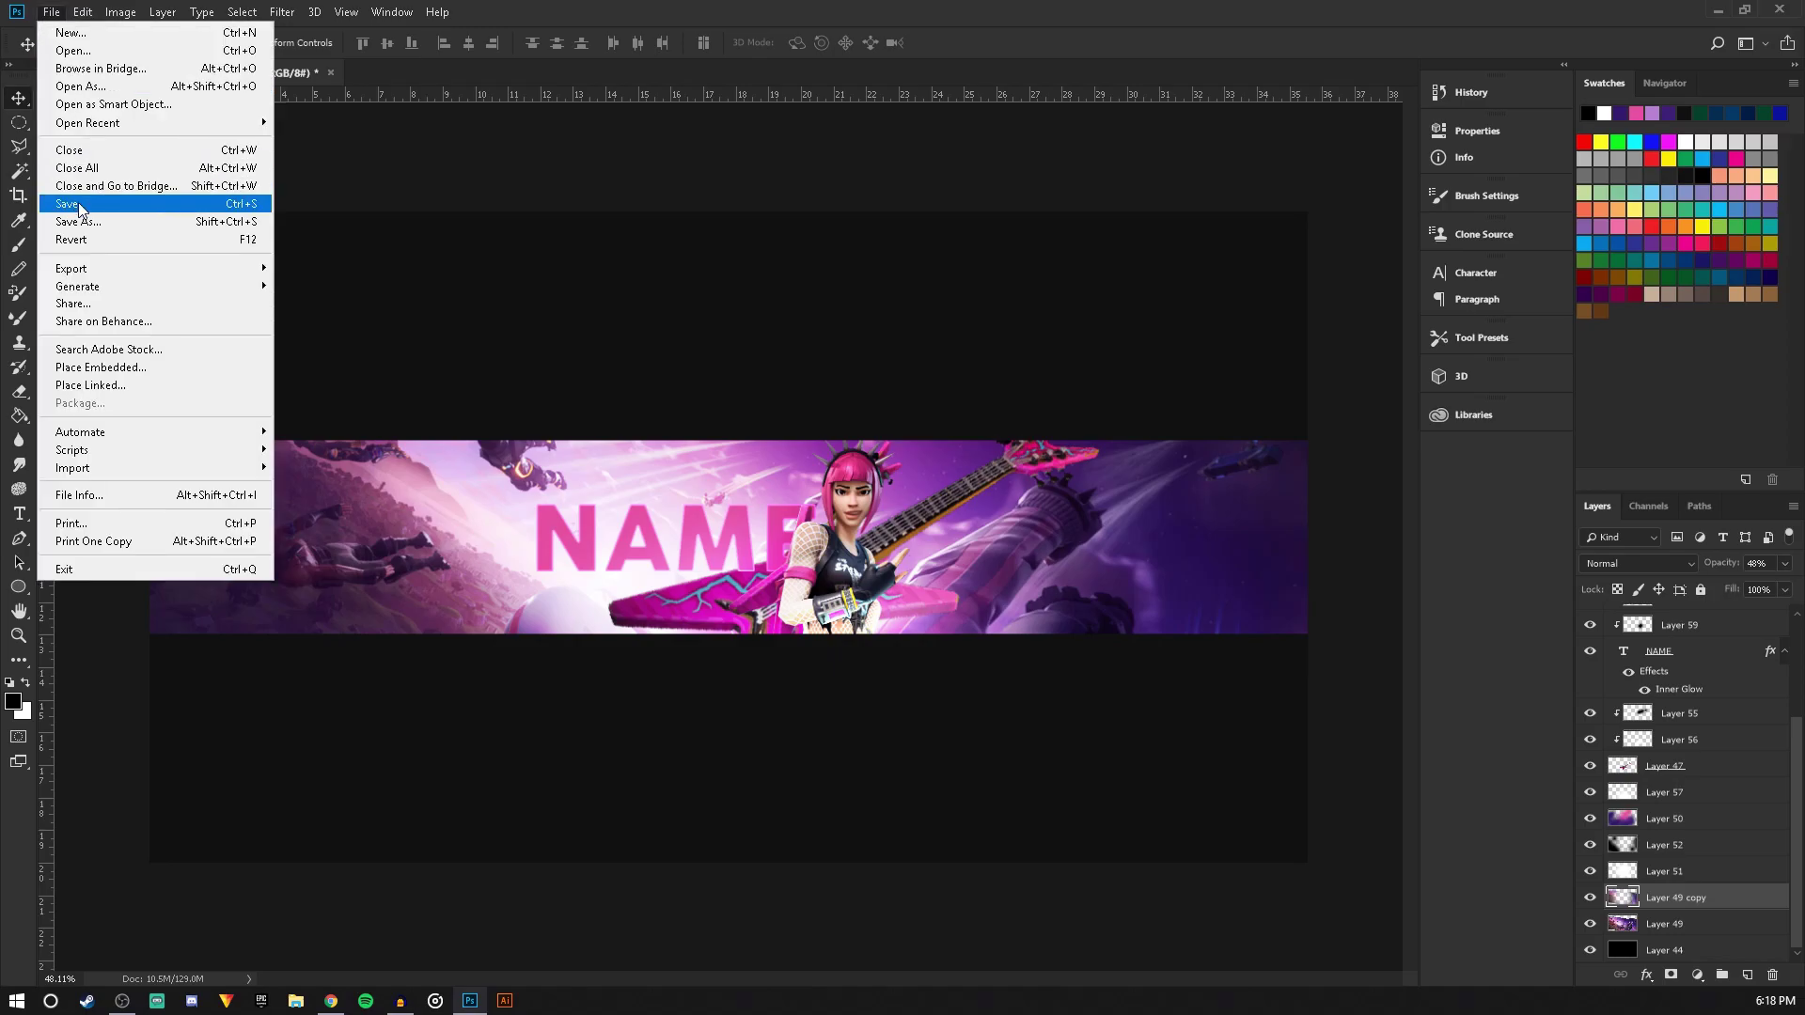
pyautogui.click(79, 201)
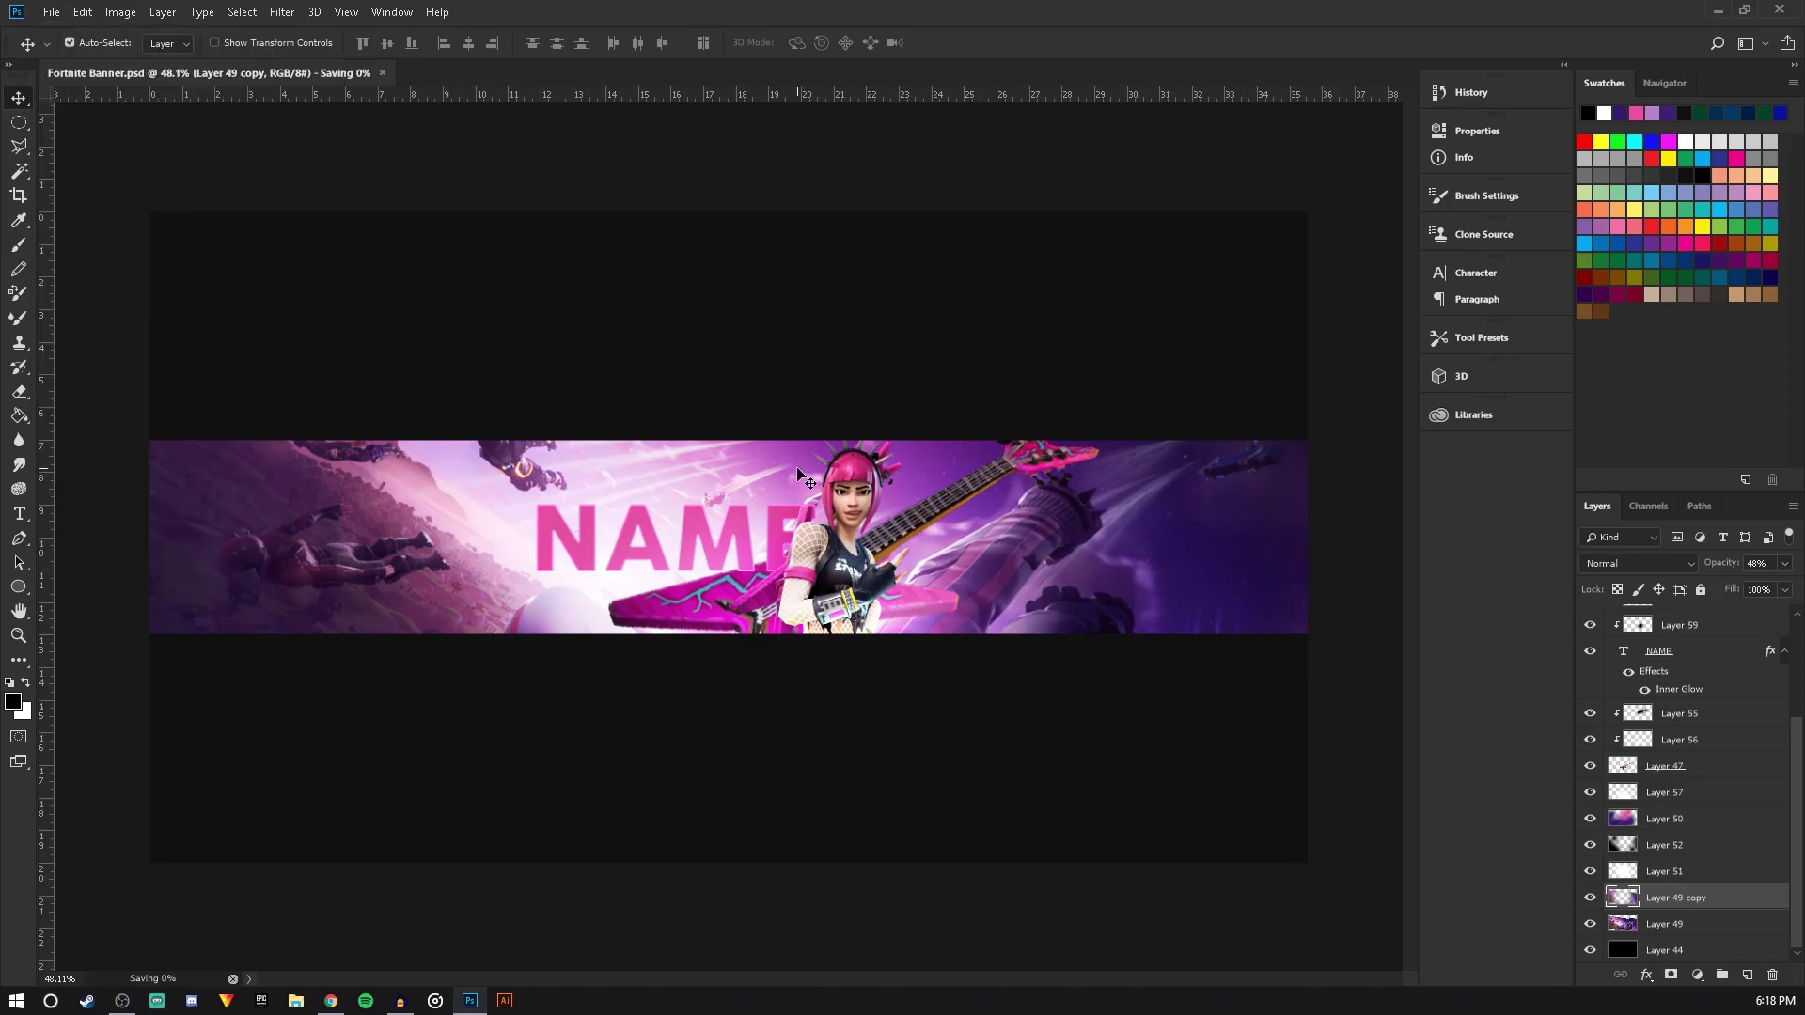
# Delete the clipped Layer 45 above Group 3
pyautogui.scroll(1, 846, 658)
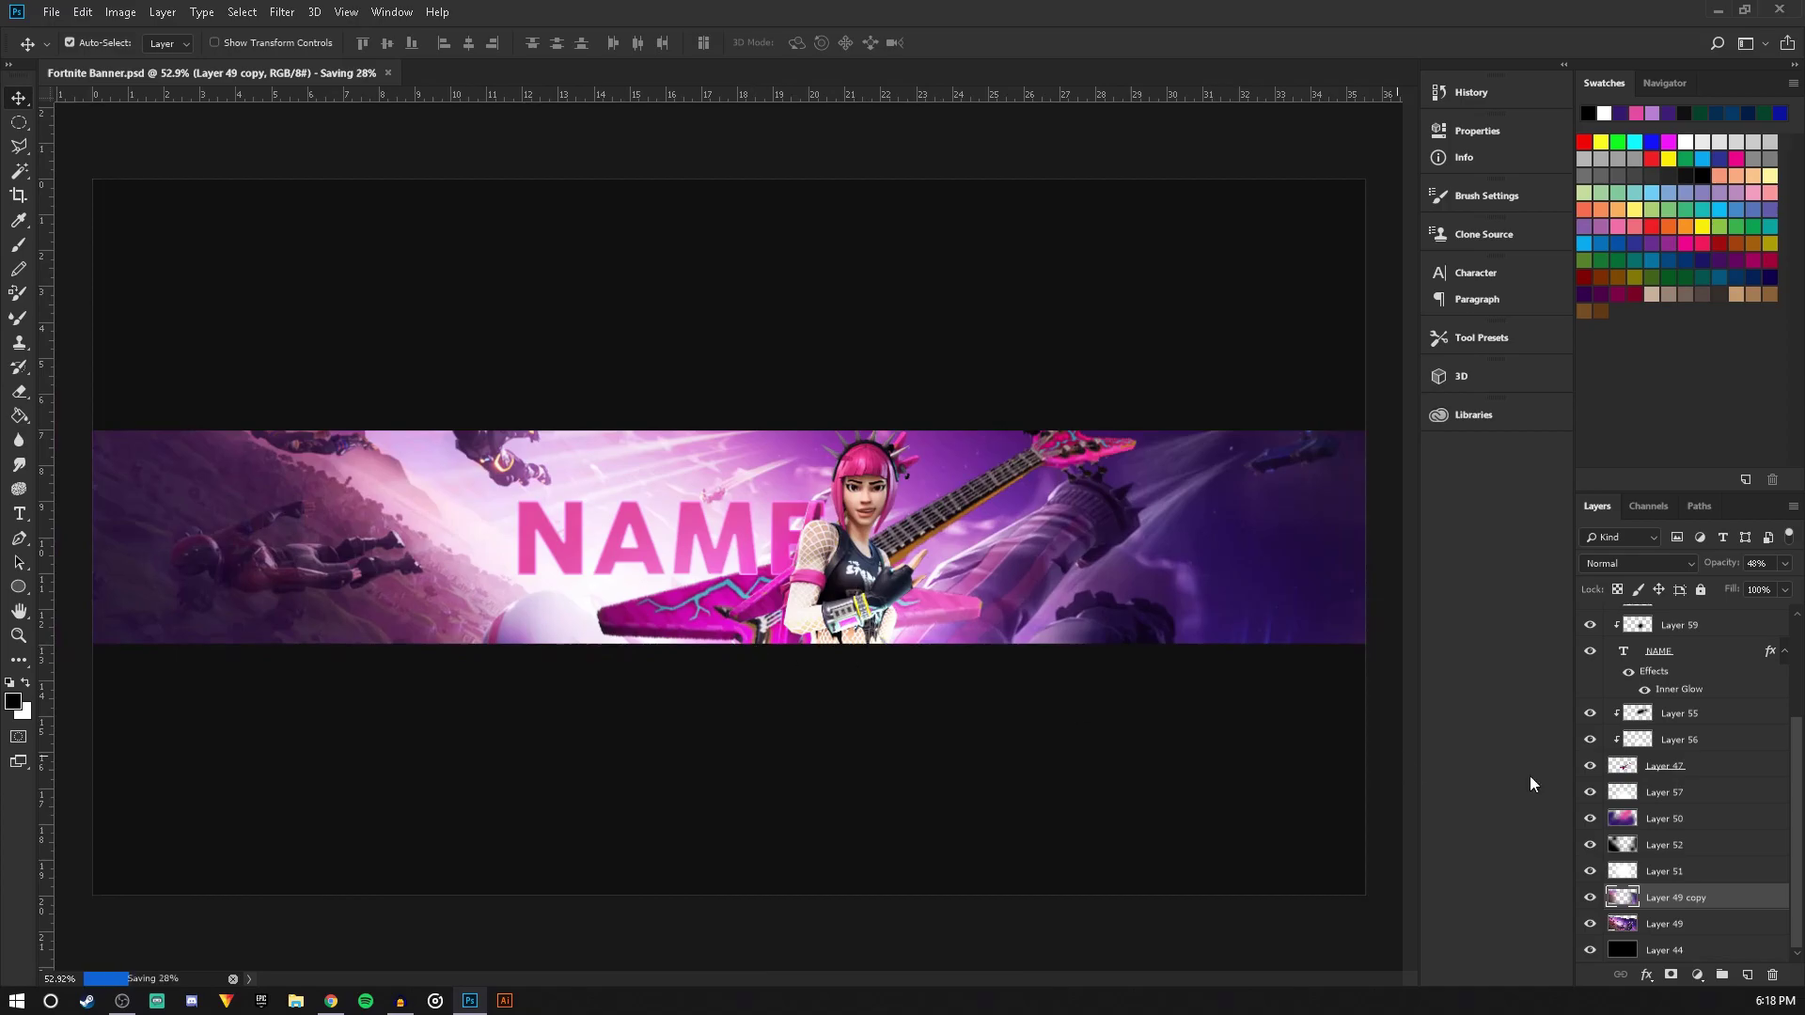
pyautogui.scroll(3, 1670, 700)
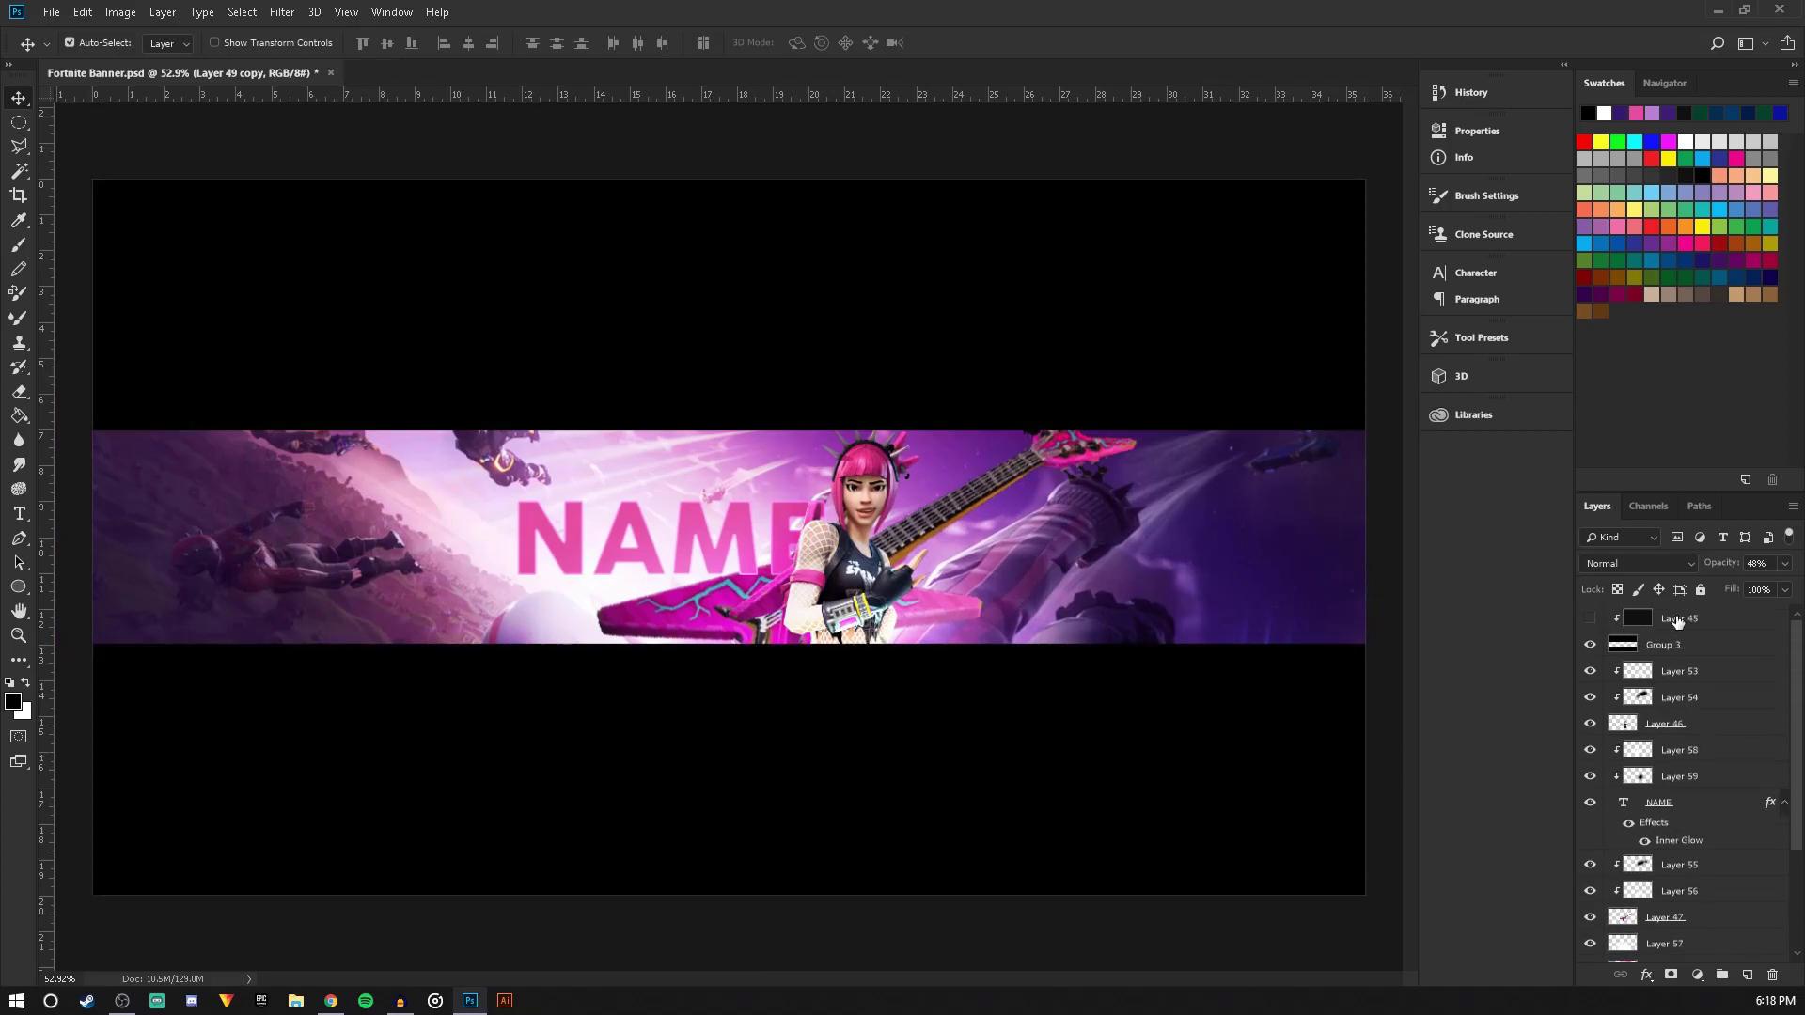
pyautogui.click(1676, 620)
pyautogui.click(1775, 978)
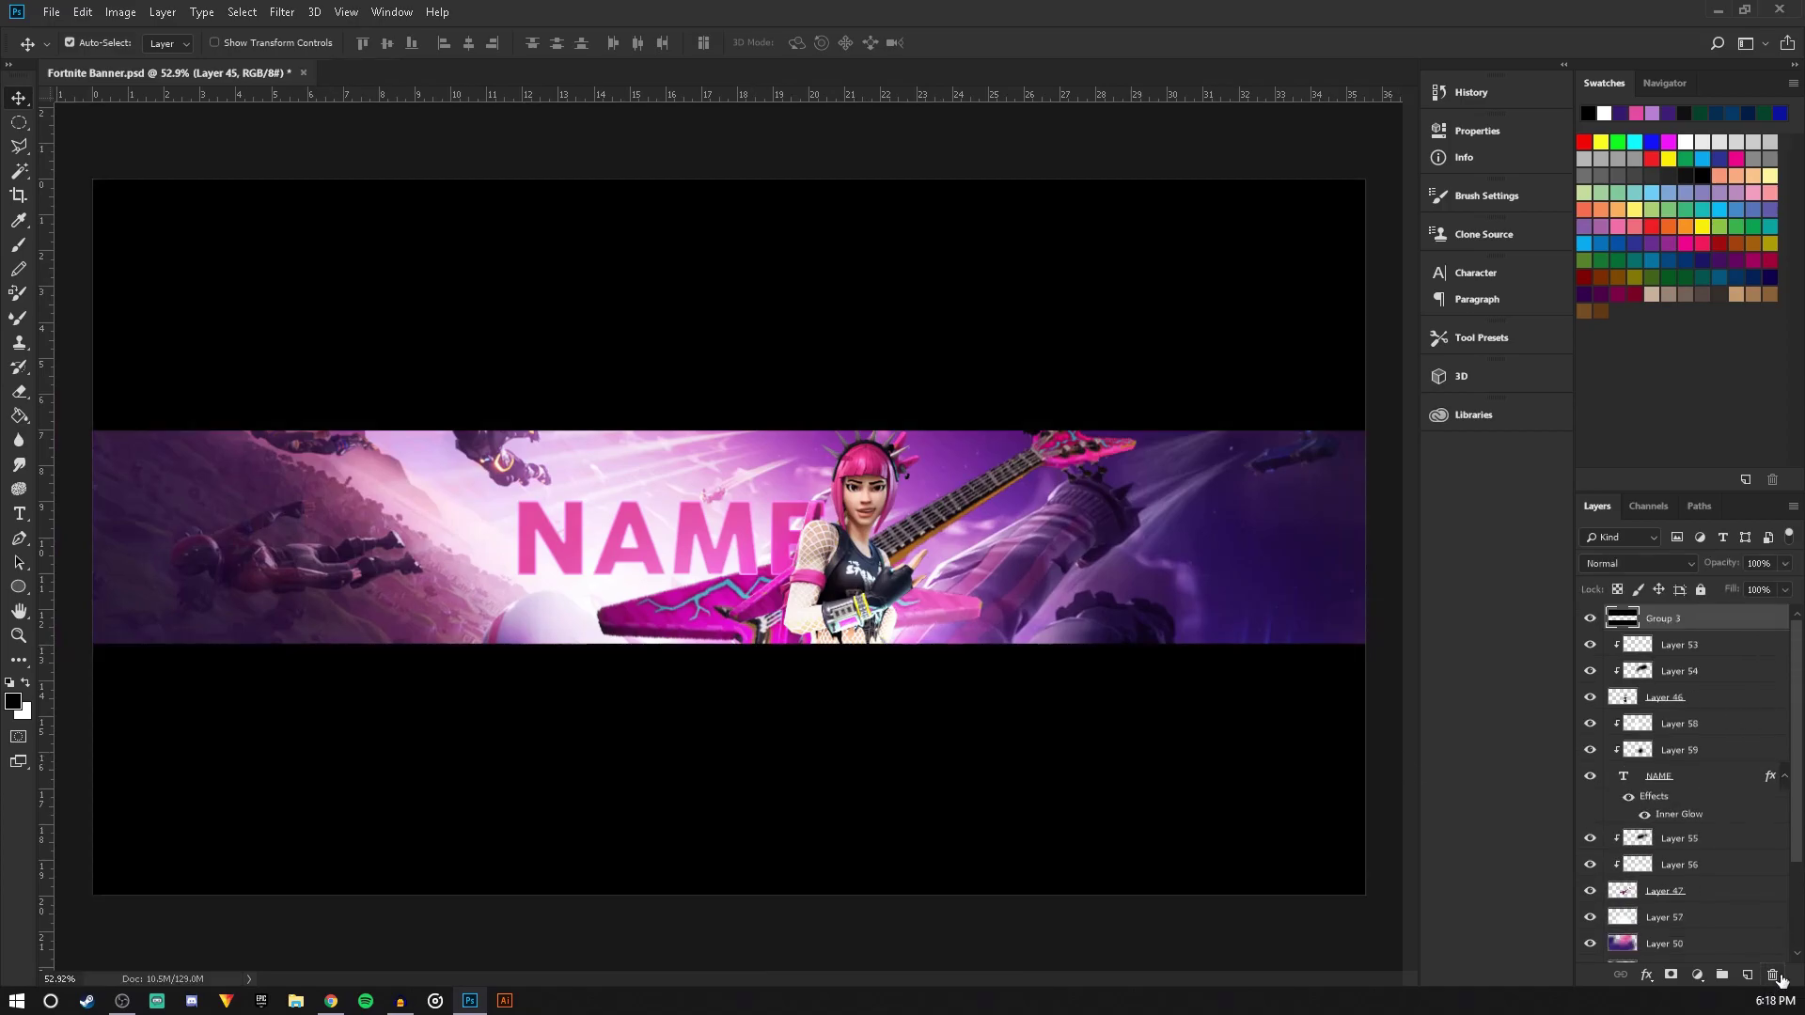
# Add a Brightness/Contrast adjustment layer above Layer 53 with brightness 14 and contrast 30
pyautogui.click(1679, 645)
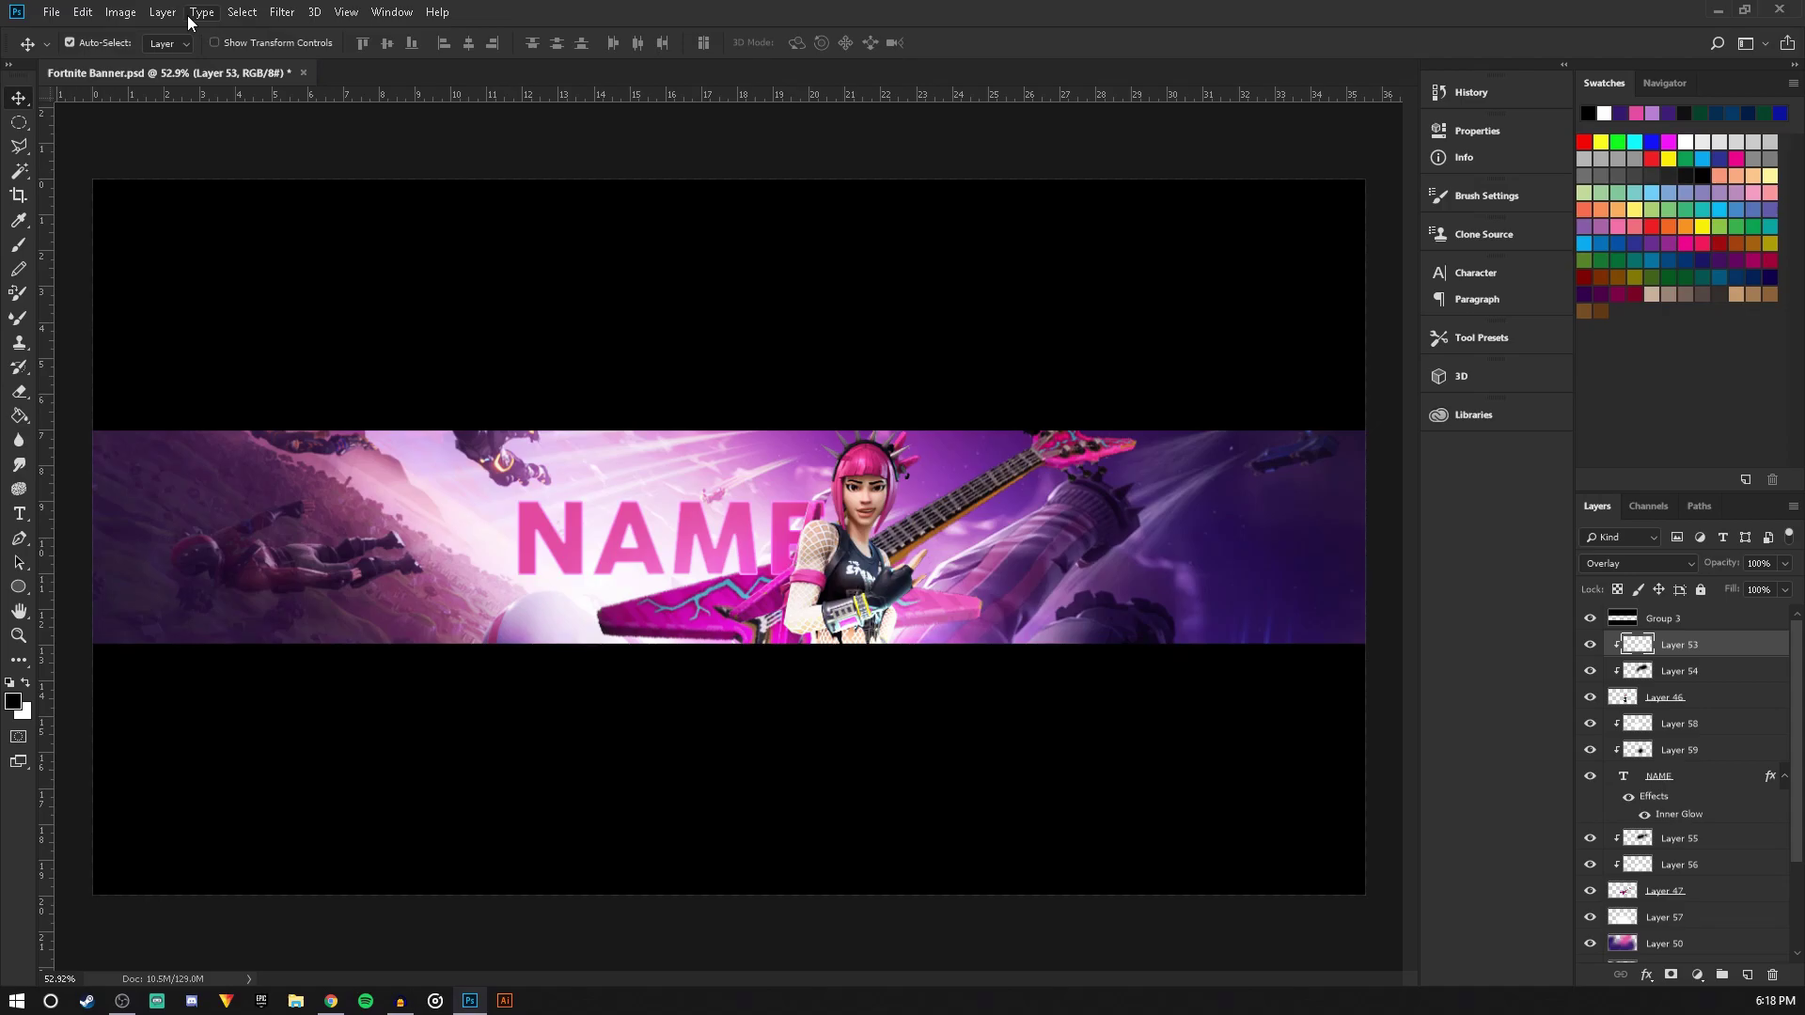
pyautogui.click(161, 11)
pyautogui.moveTo(282, 263)
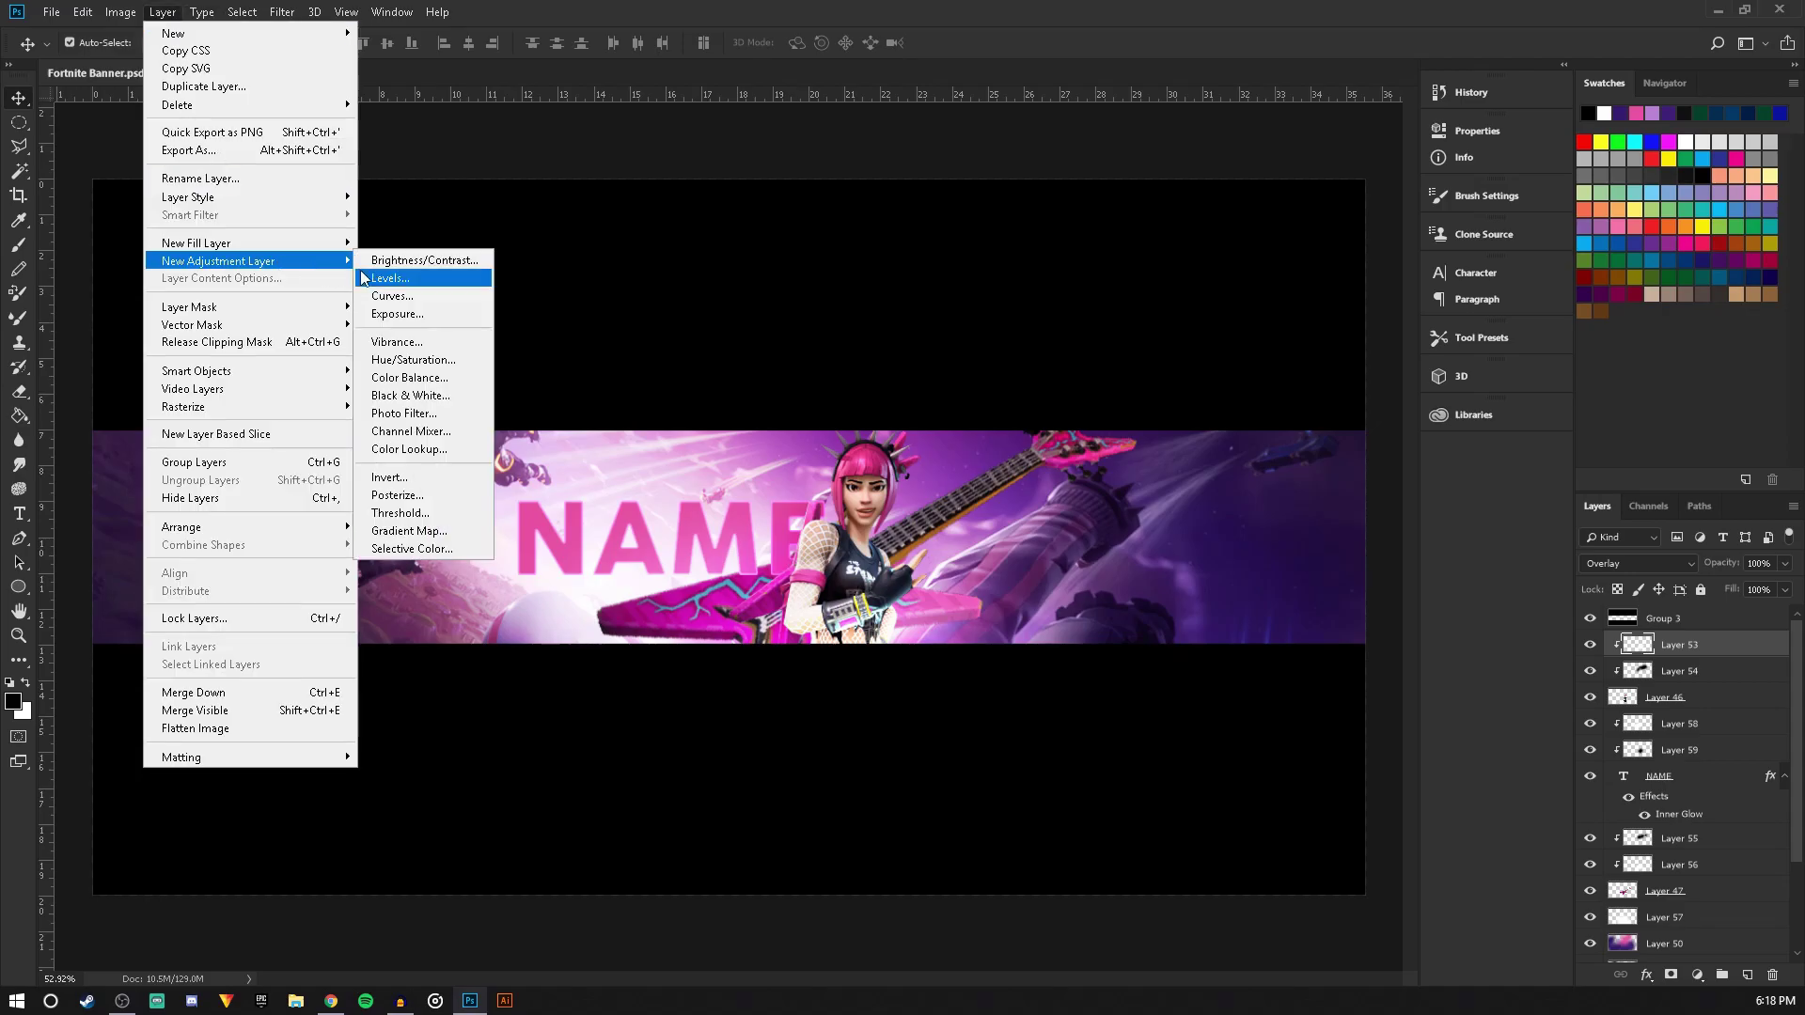
pyautogui.click(401, 263)
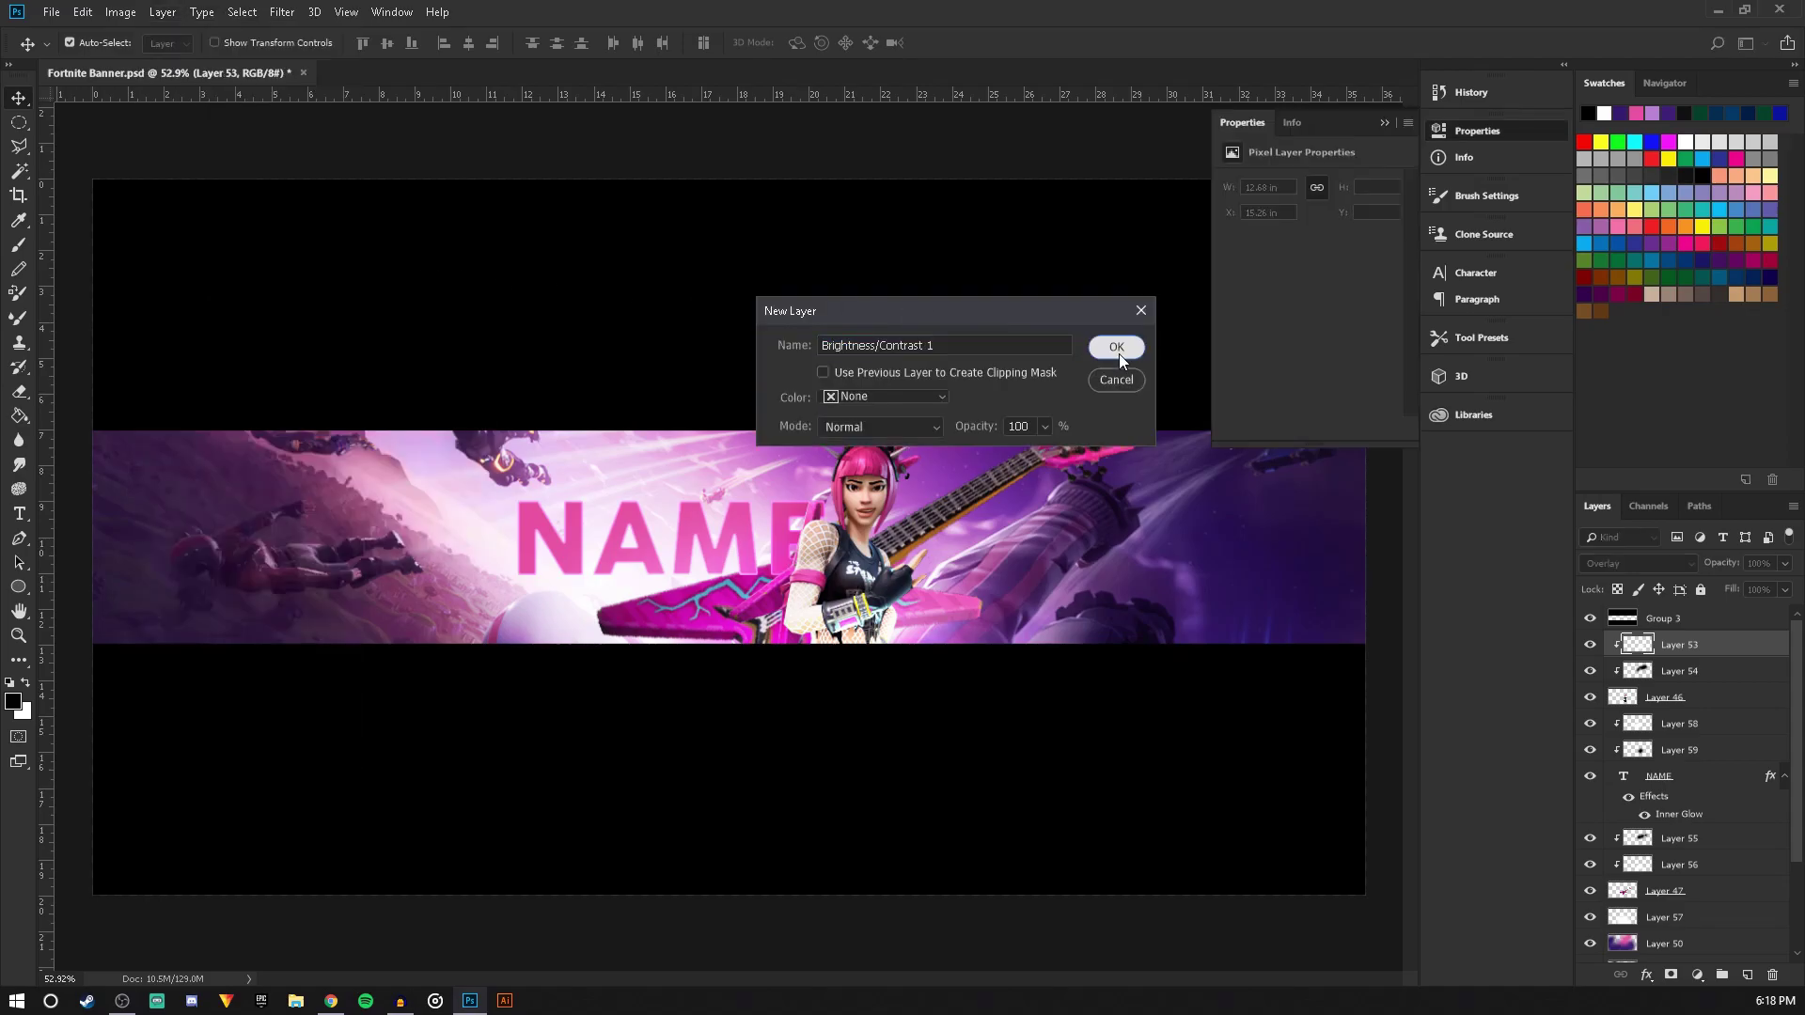
pyautogui.click(1117, 348)
pyautogui.moveTo(1310, 233); pyautogui.dragTo(1316, 237)
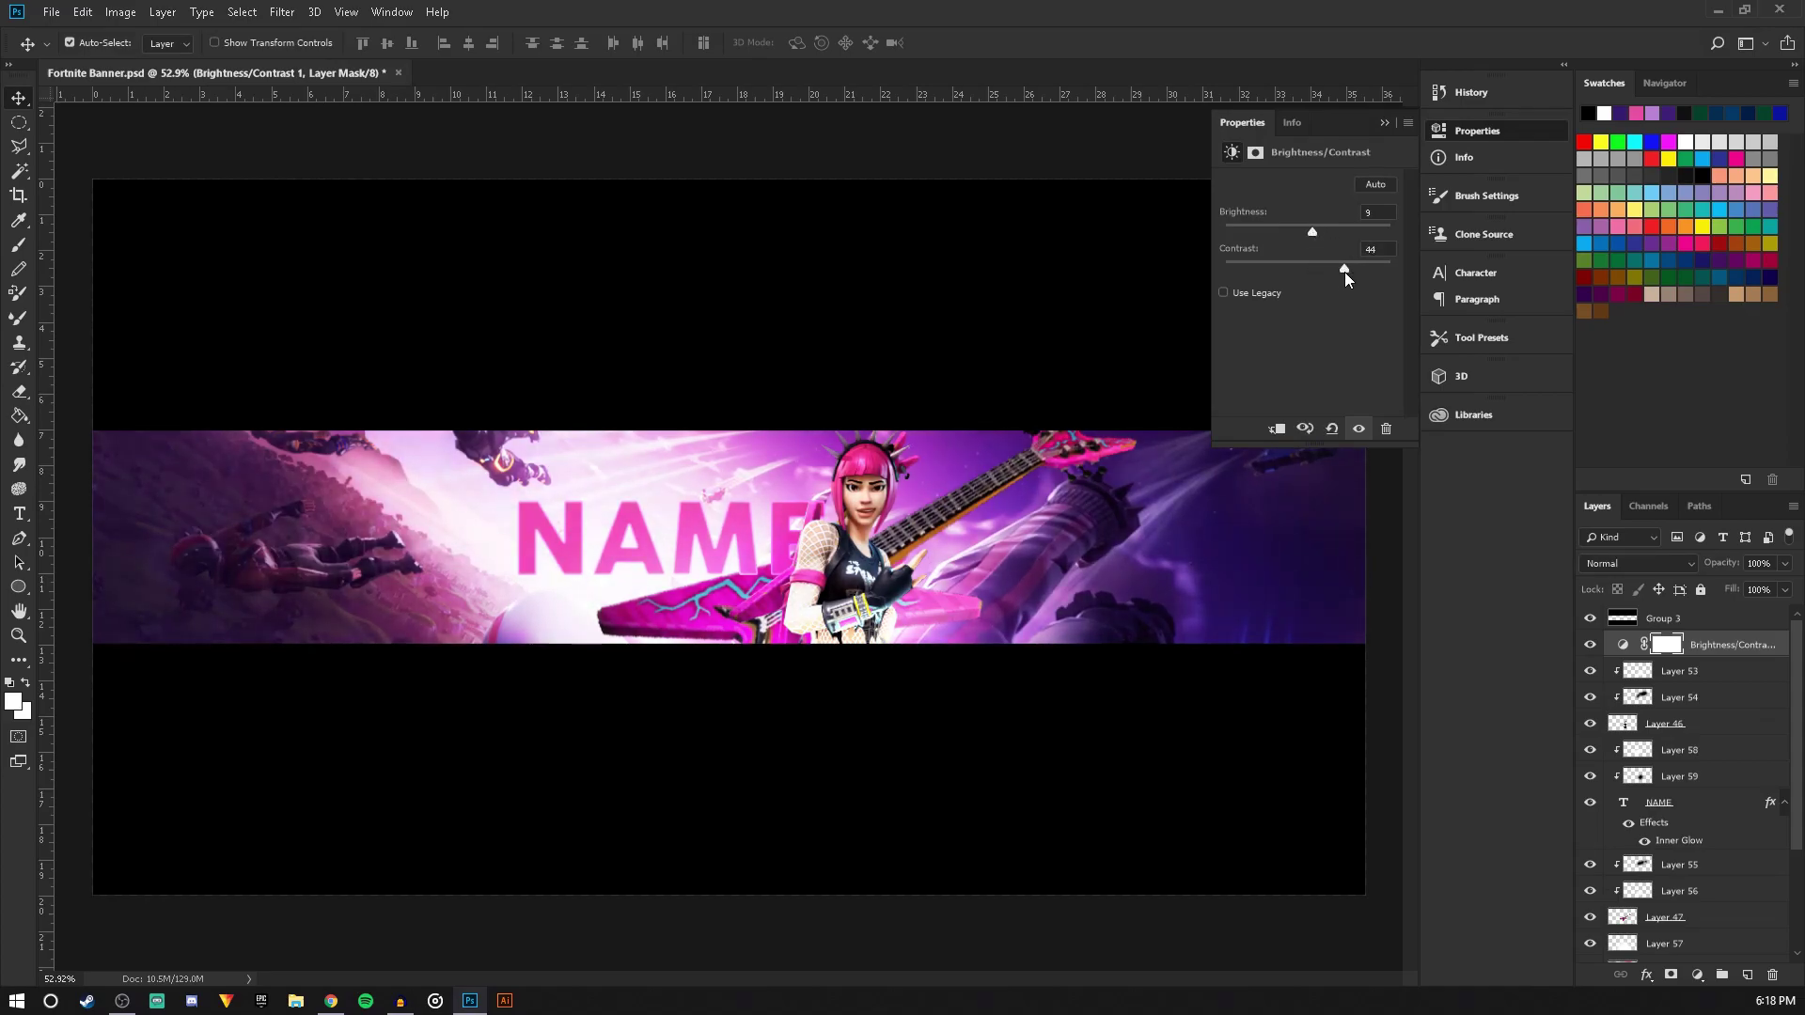
pyautogui.moveTo(1339, 273); pyautogui.dragTo(1317, 228)
# Add a Hue/Saturation adjustment layer above the Brightness/Contrast layer with hue -9 and saturation +16
pyautogui.click(163, 13)
pyautogui.moveTo(283, 263)
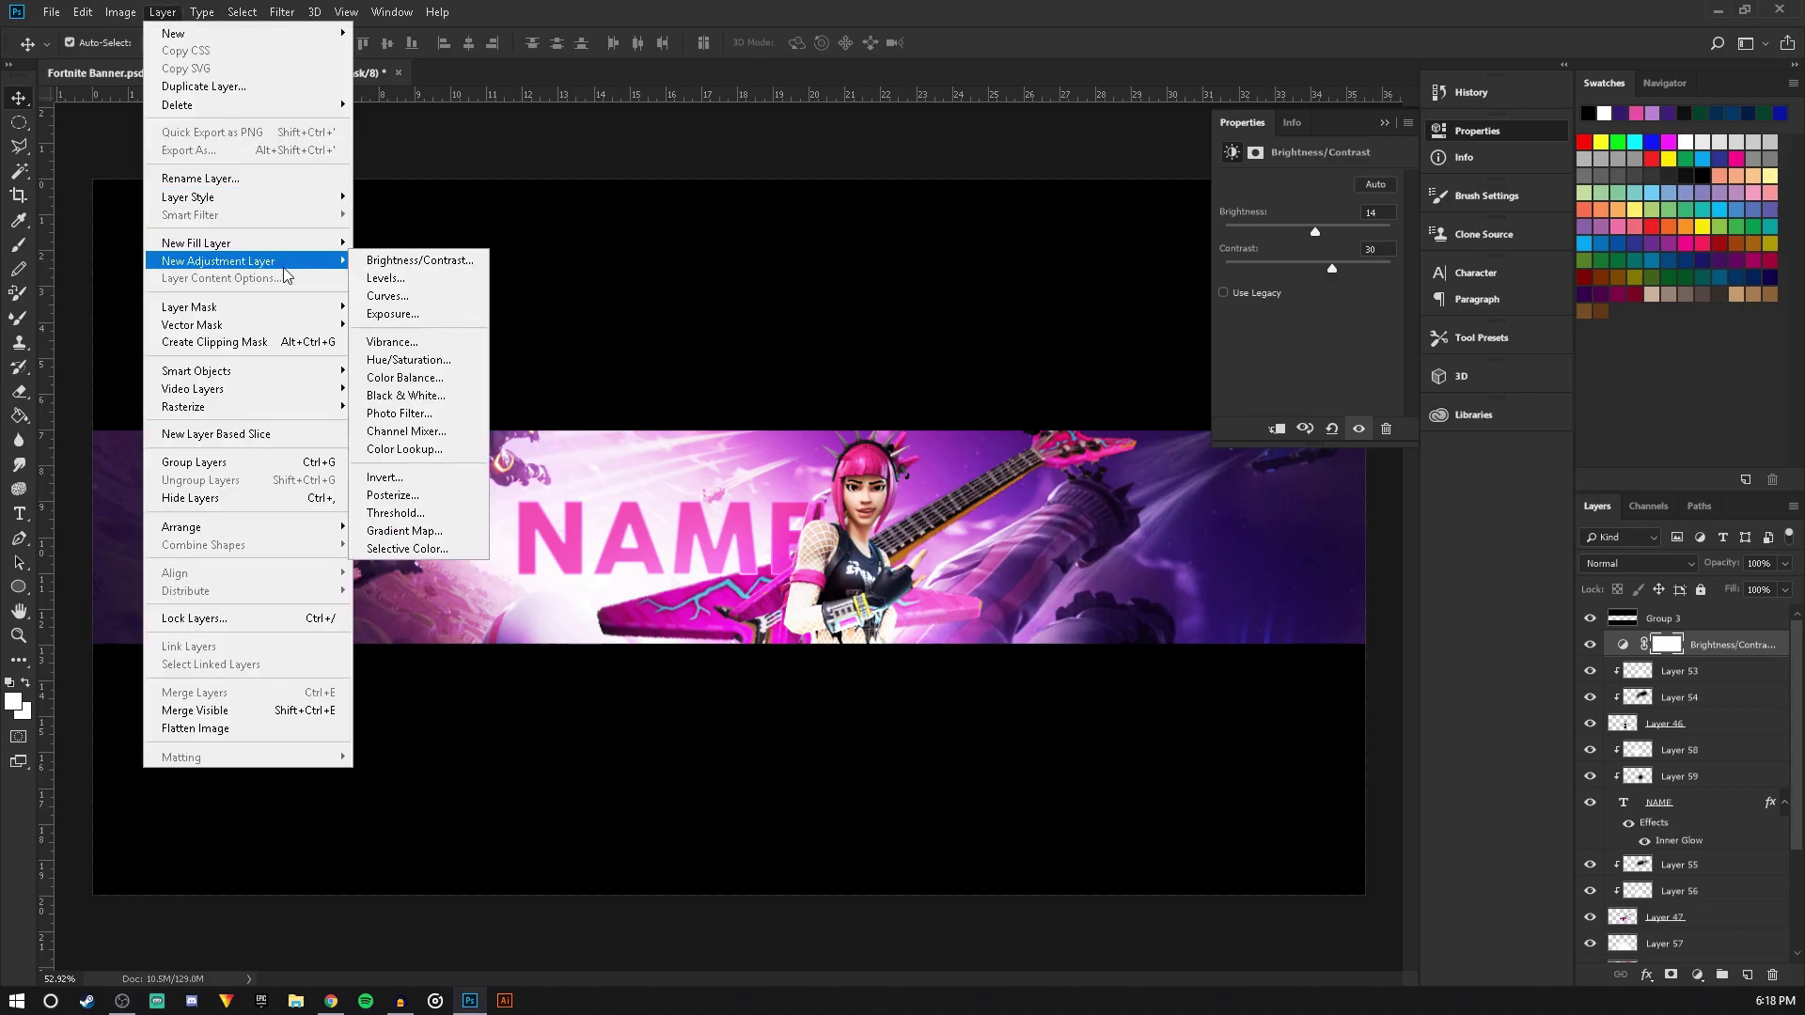
pyautogui.click(408, 360)
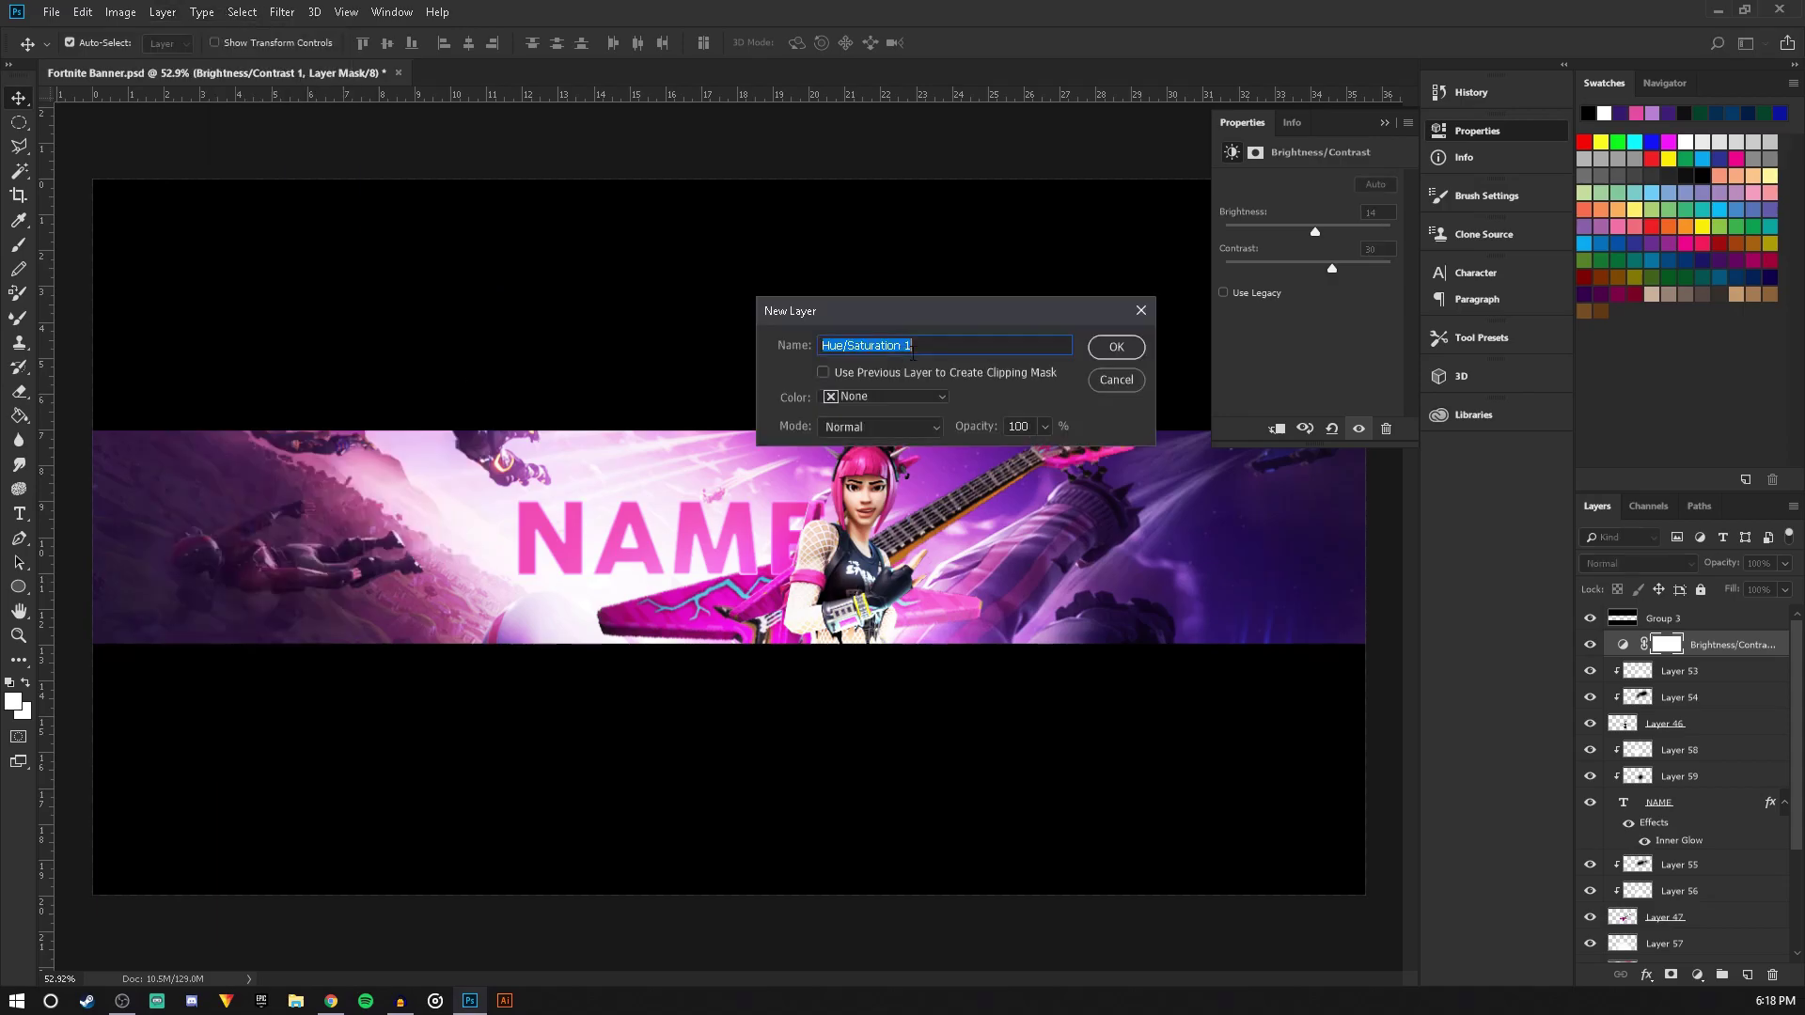
pyautogui.click(1117, 348)
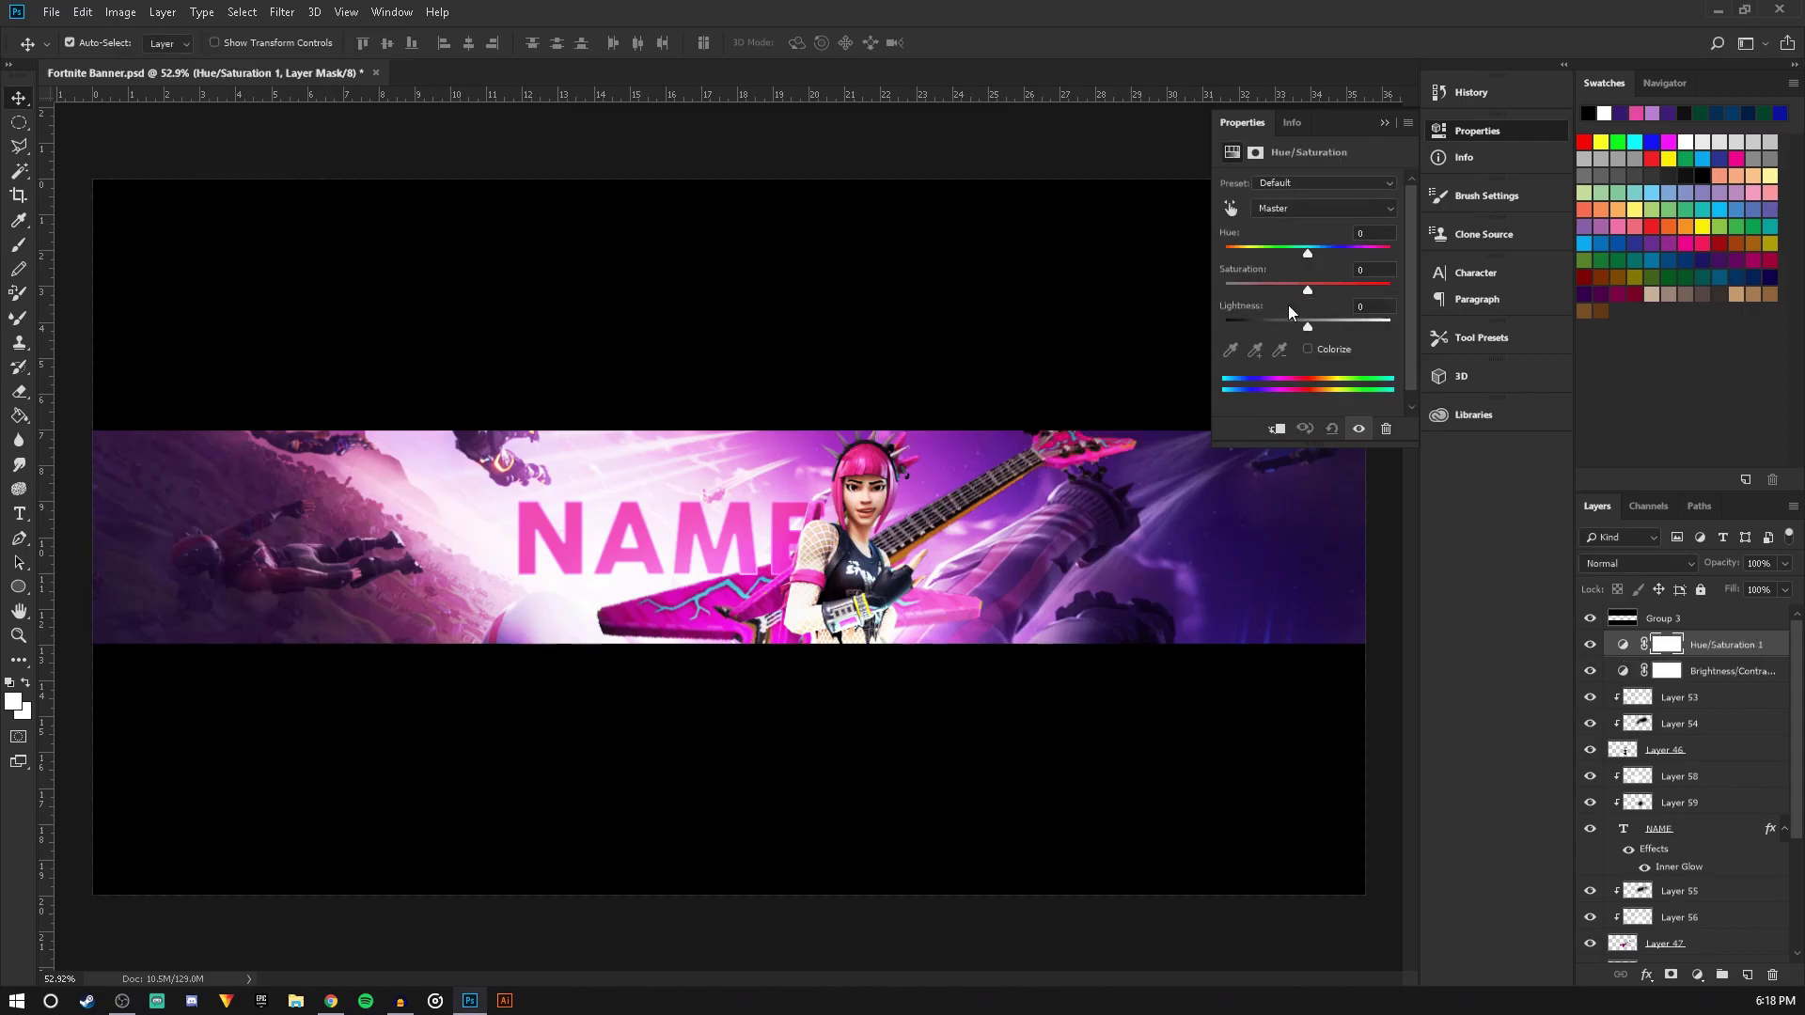
pyautogui.moveTo(1311, 290); pyautogui.dragTo(1333, 291)
pyautogui.moveTo(1308, 261); pyautogui.dragTo(1305, 254)
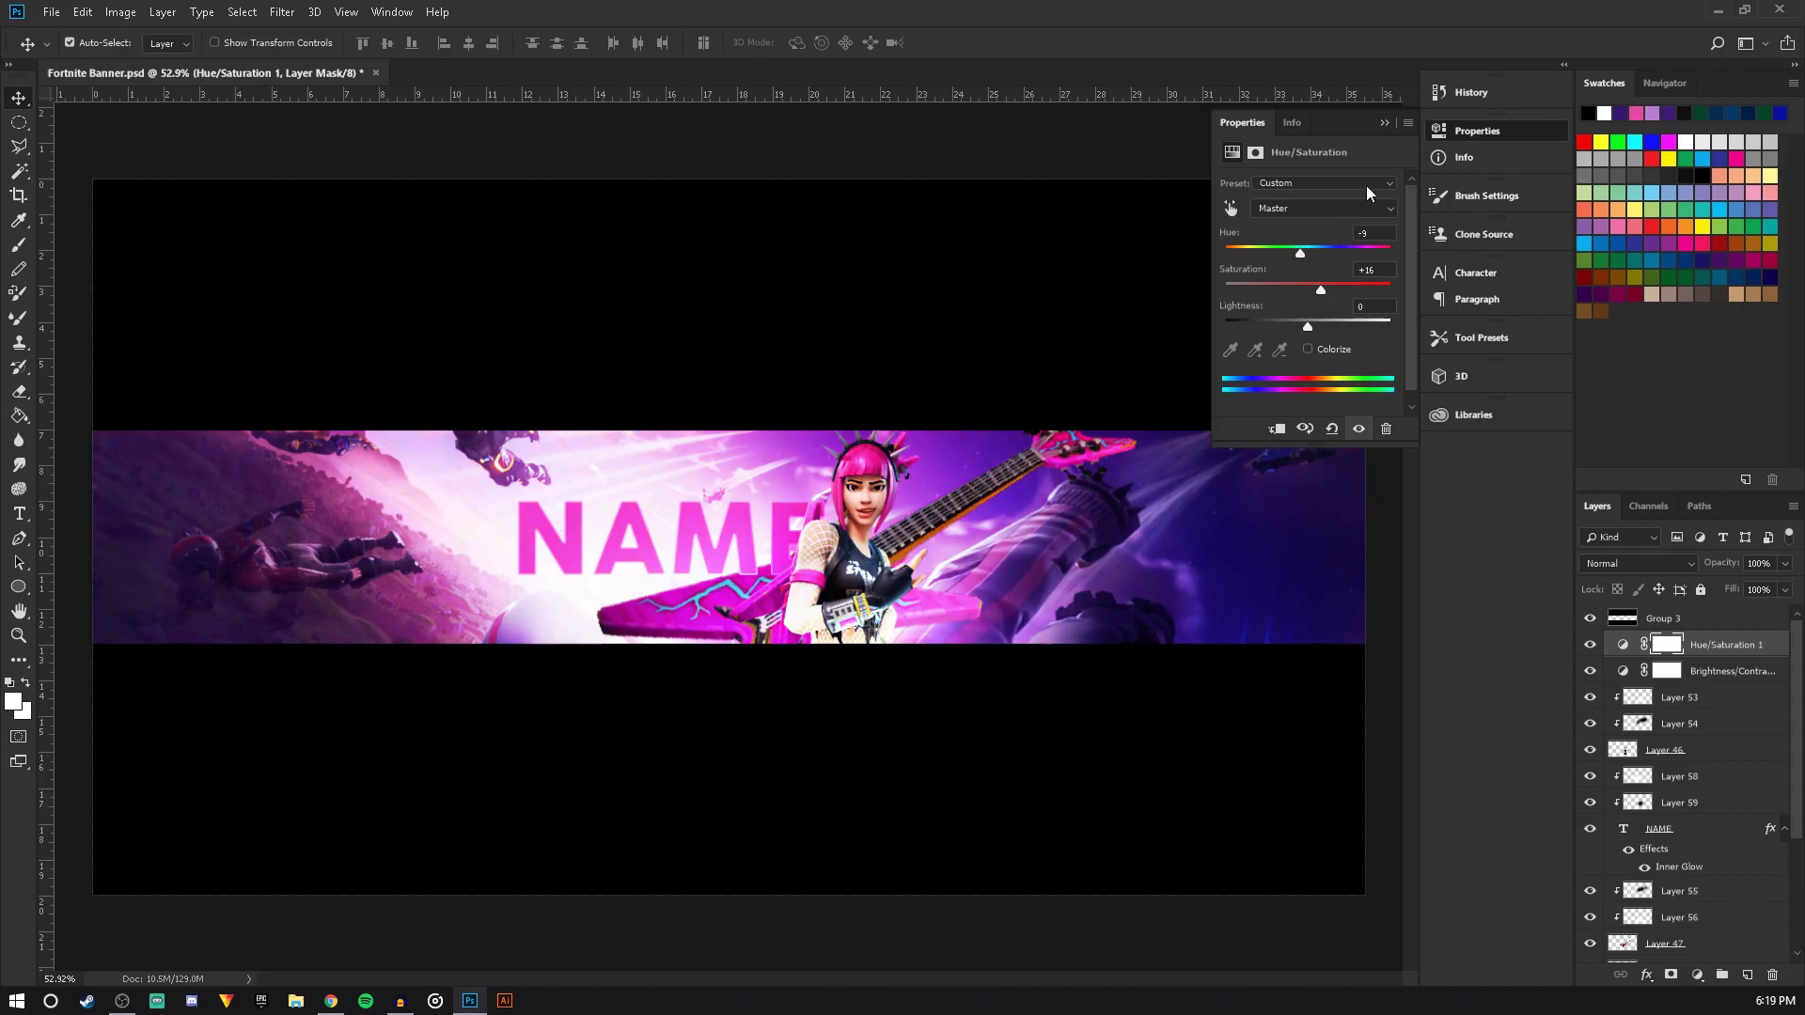
pyautogui.scroll(-3, 959, 477)
pyautogui.hotkey('ctrl', '0')
# Add a Color Balance adjustment layer and set its midtones to Magenta/Green -22 and Yellow/Blue +23
pyautogui.click(162, 12)
pyautogui.moveTo(256, 261)
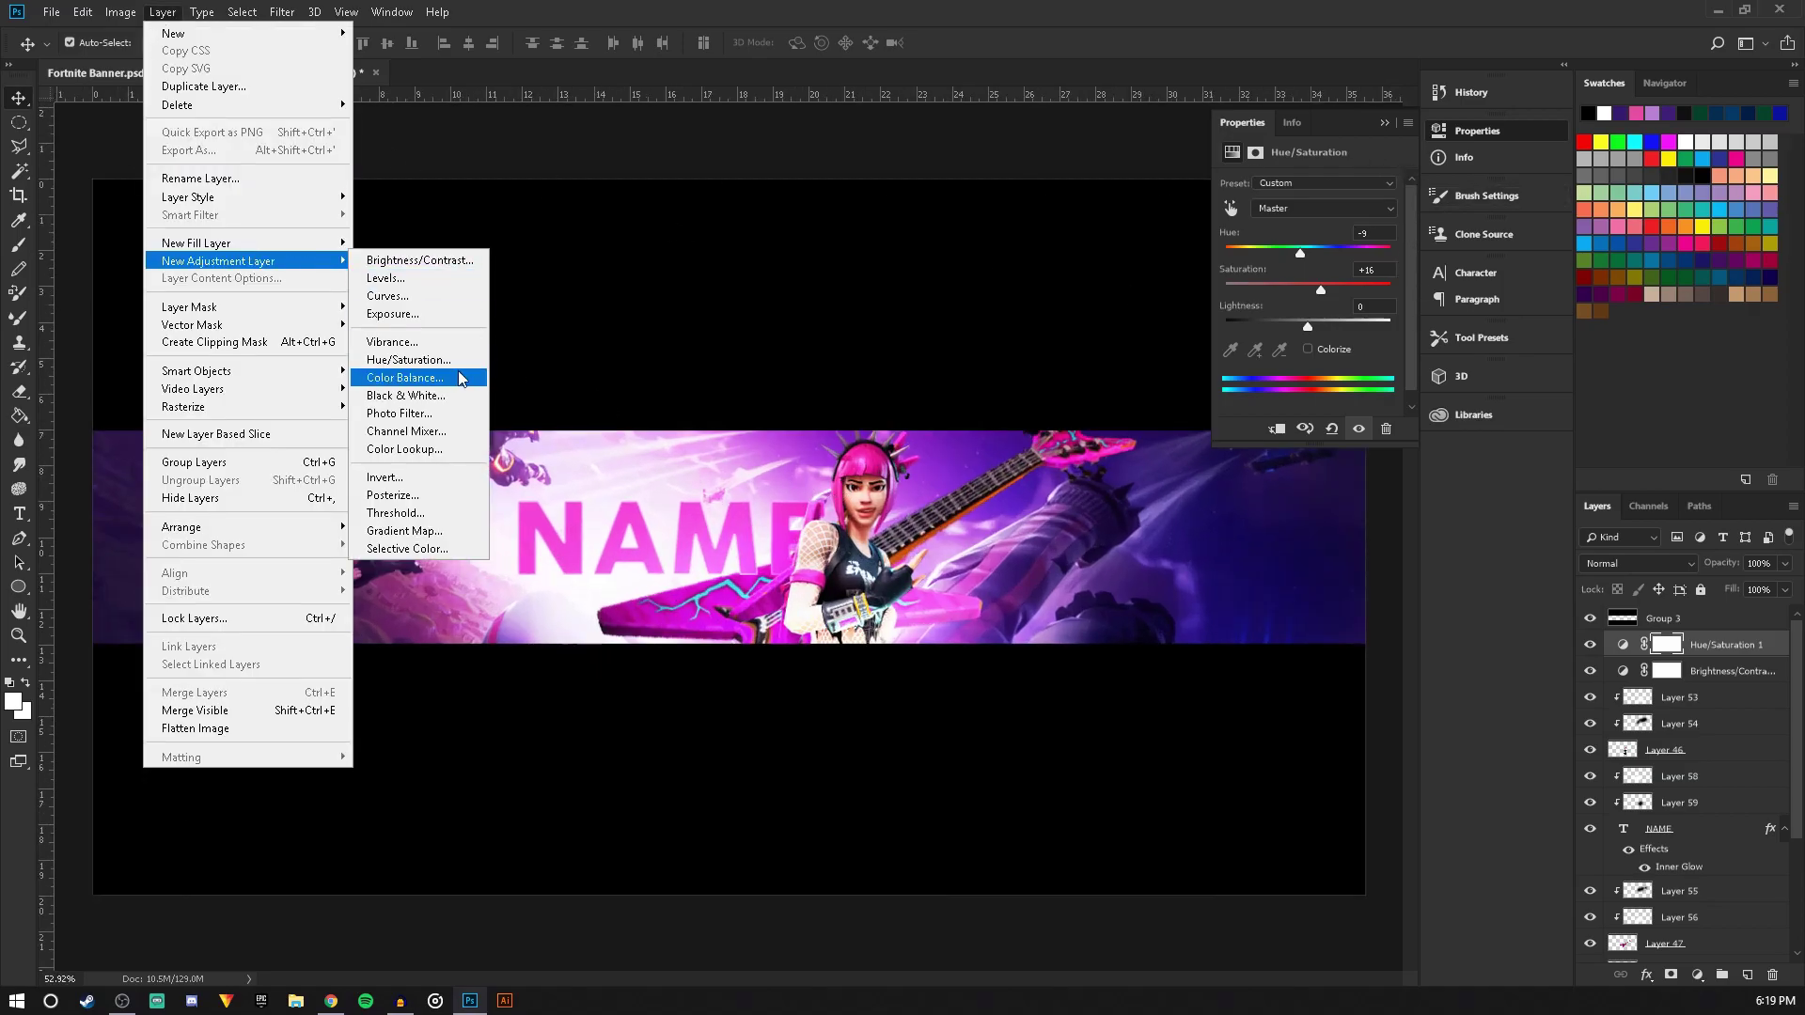
pyautogui.click(421, 378)
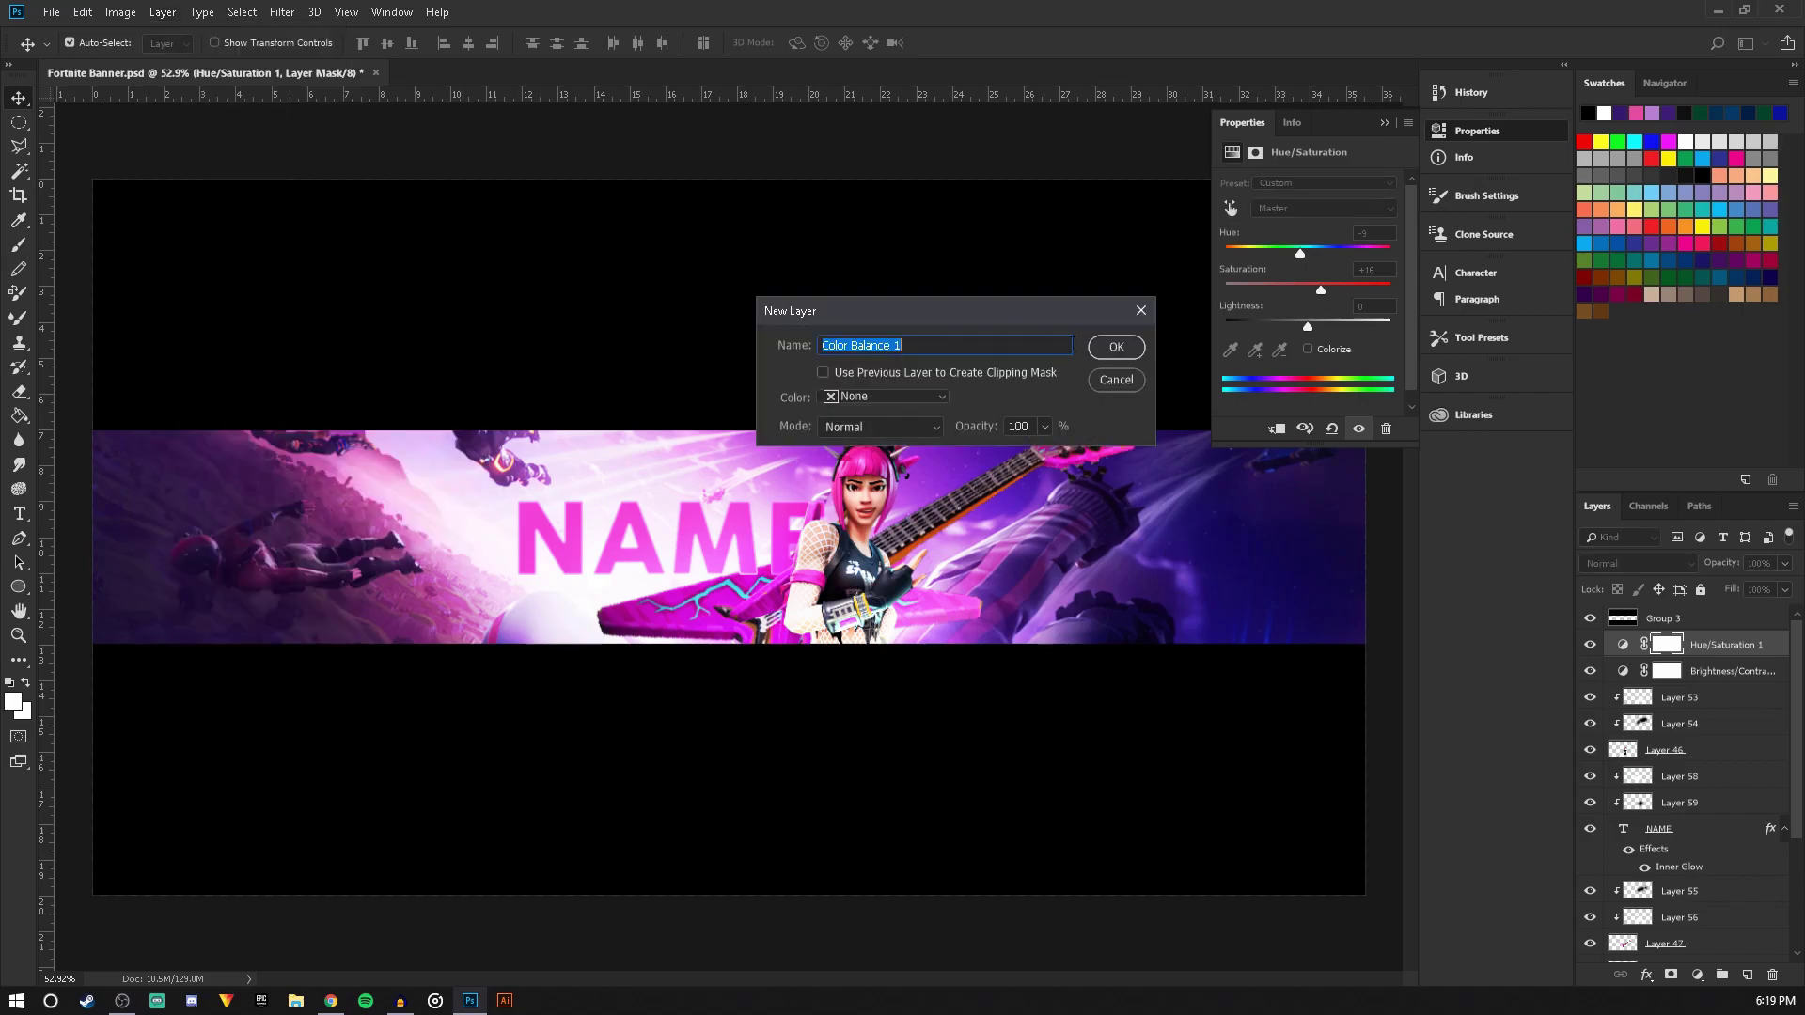
pyautogui.click(1116, 347)
pyautogui.moveTo(1282, 258); pyautogui.dragTo(1295, 291)
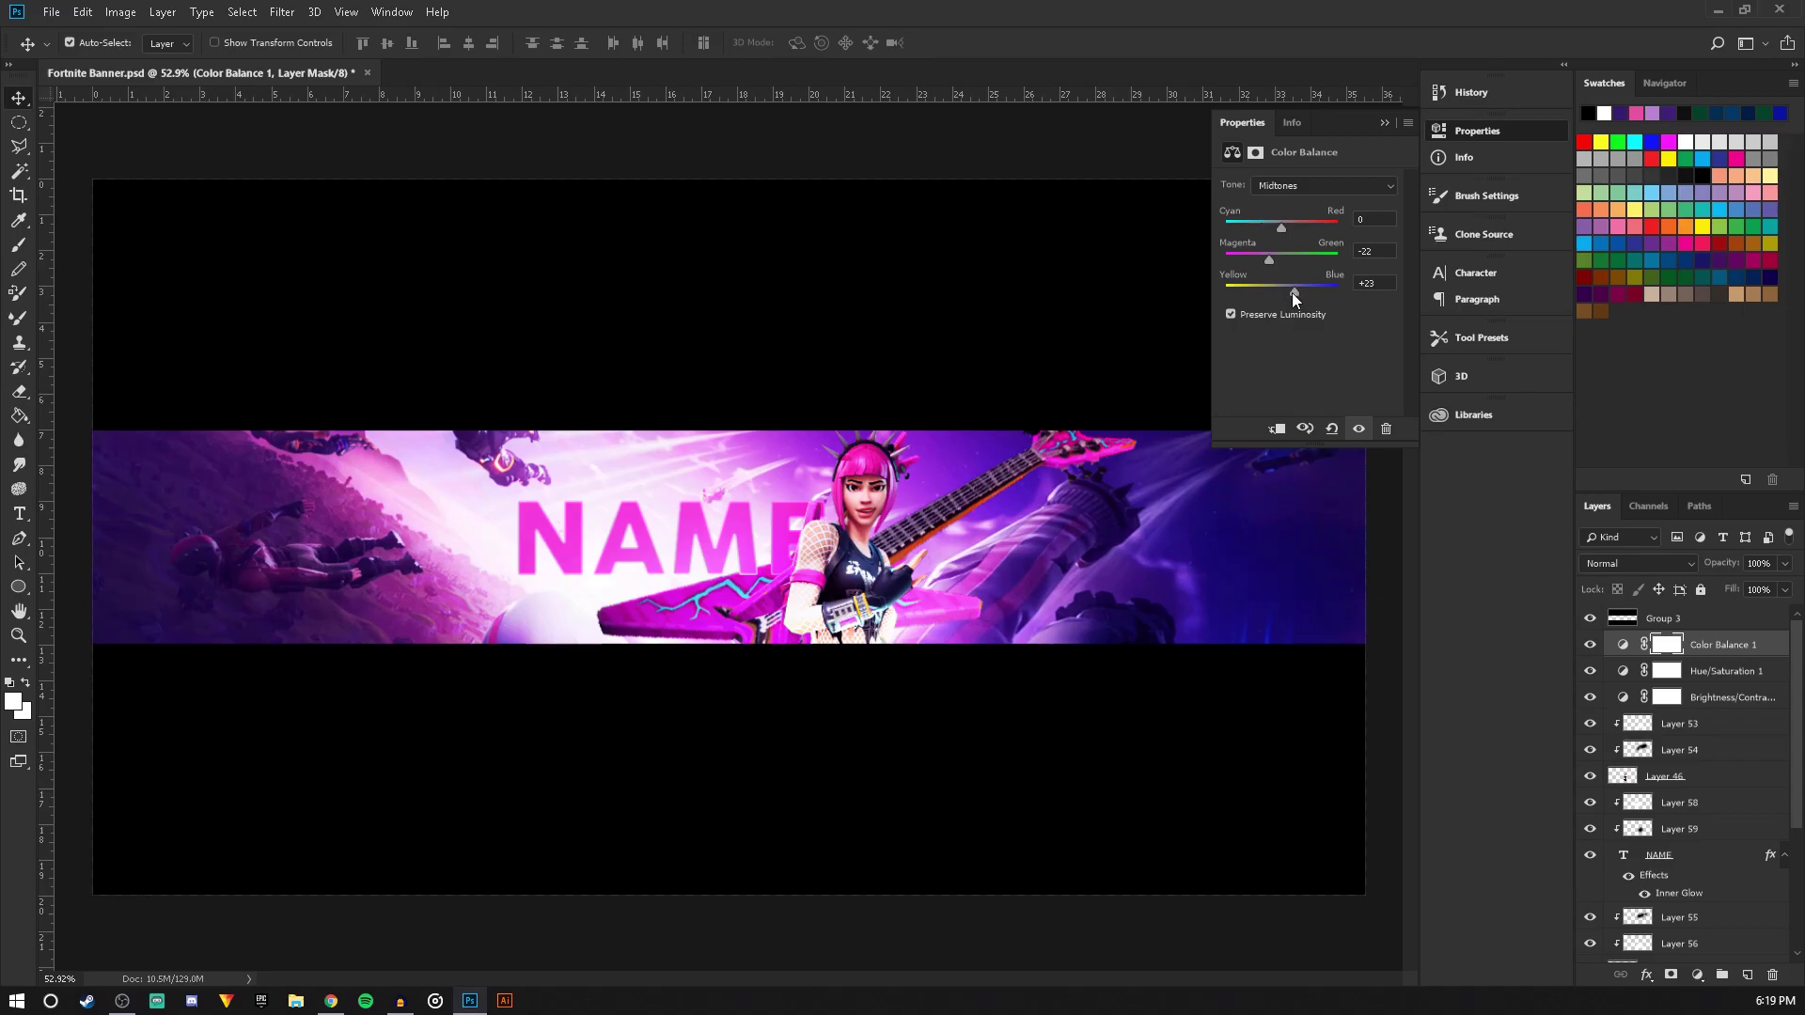
# Shift the Color Balance midtones toward red and save the banner document
pyautogui.moveTo(1279, 228); pyautogui.dragTo(1299, 229)
pyautogui.click(1016, 189)
pyautogui.click(53, 12)
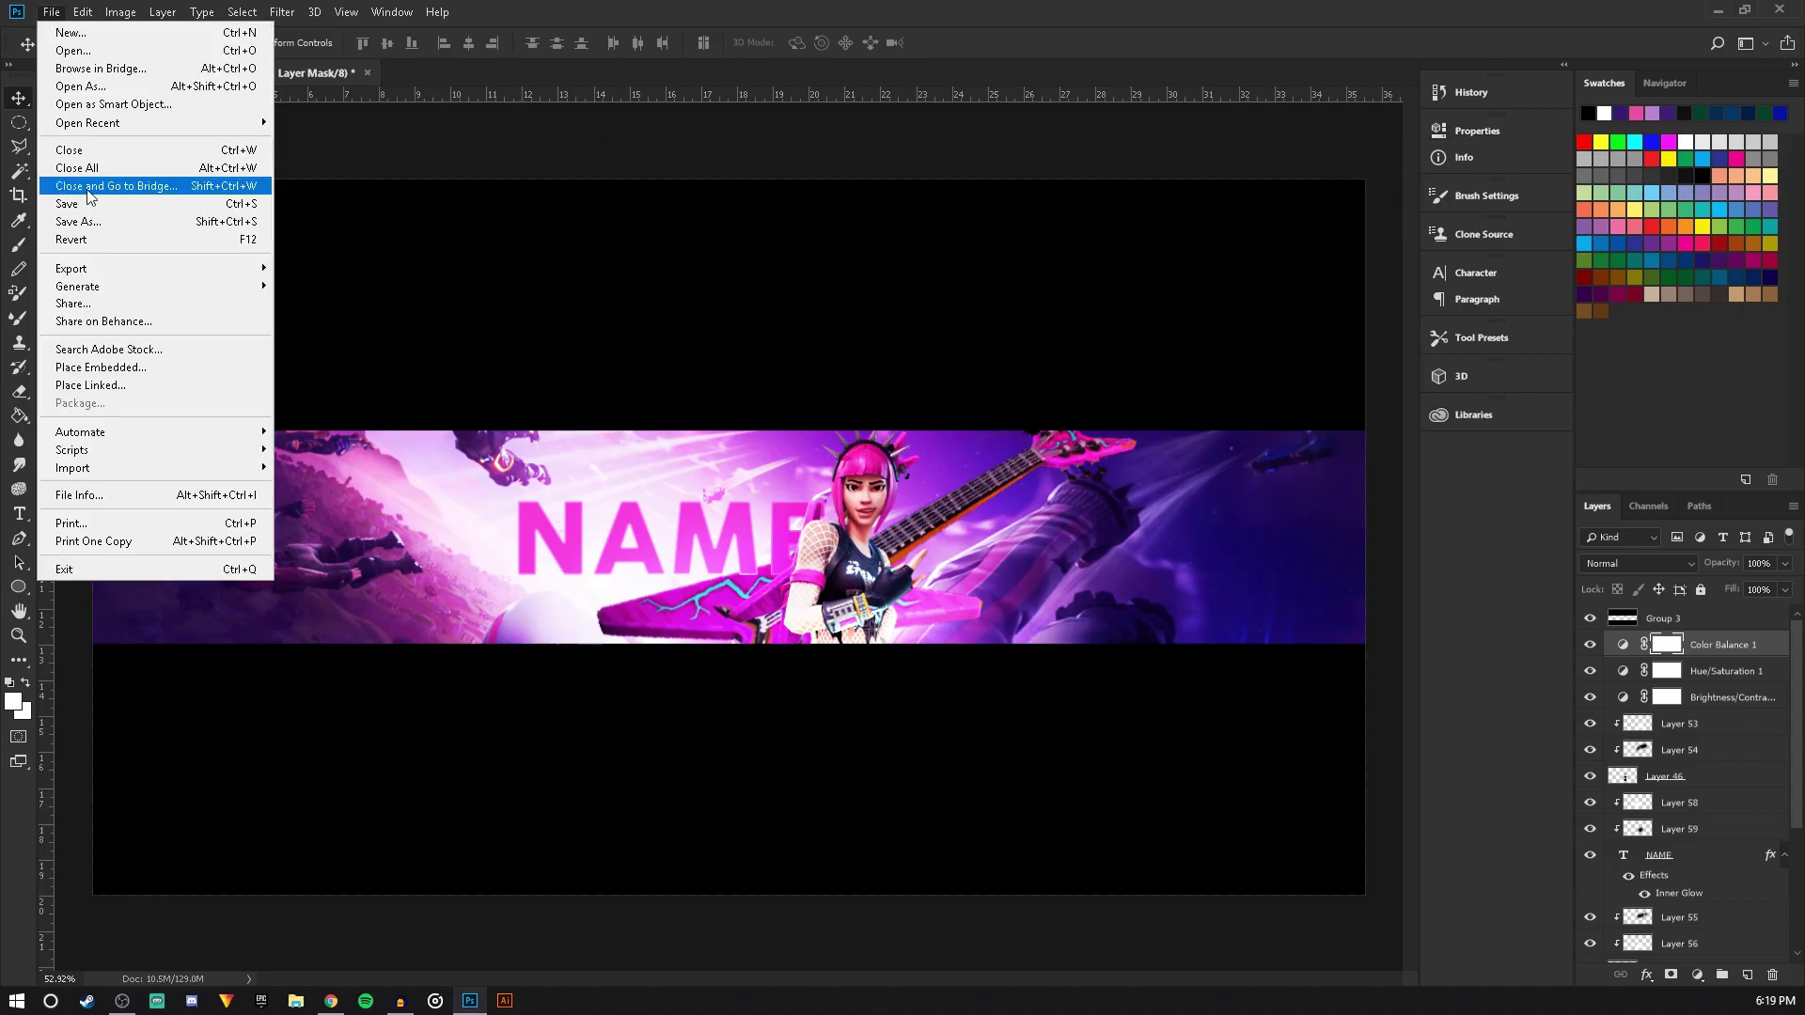
pyautogui.click(82, 204)
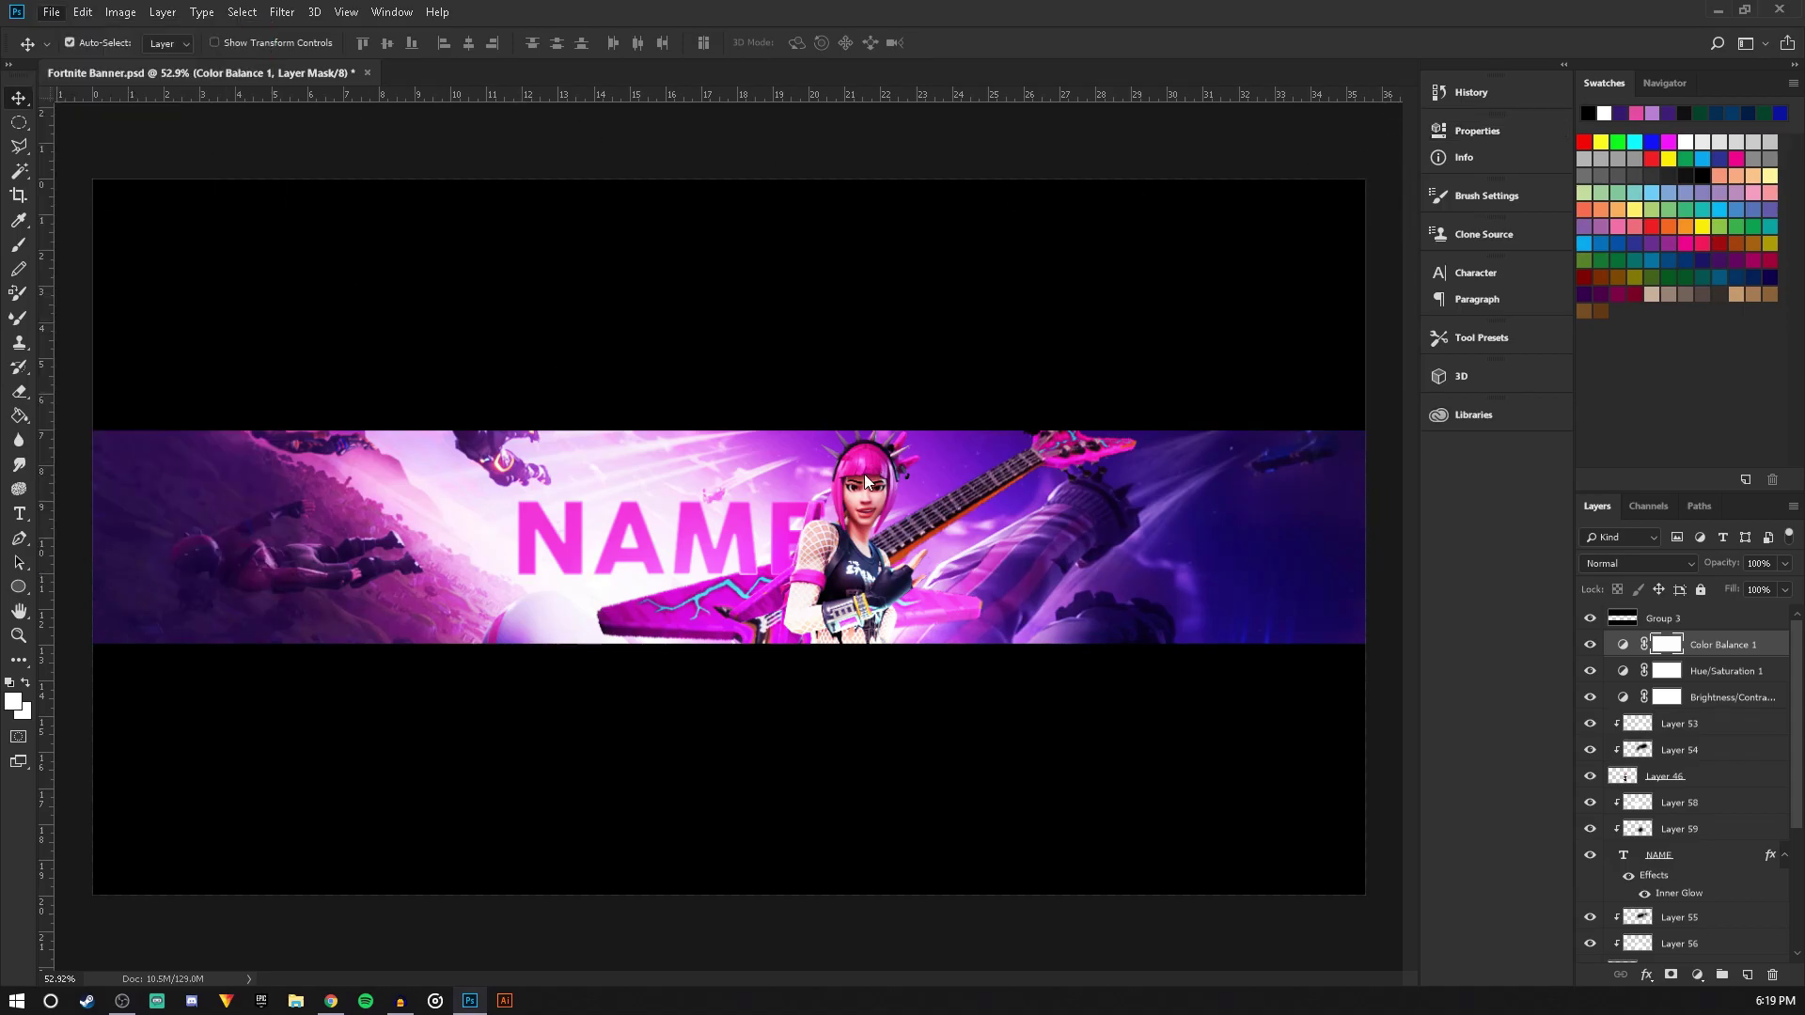
# Add a new layer above Layer 53, paint a soft white glow along the banner's lower edge, and lower its opacity to 51%
pyautogui.click(1671, 786)
pyautogui.click(1679, 724)
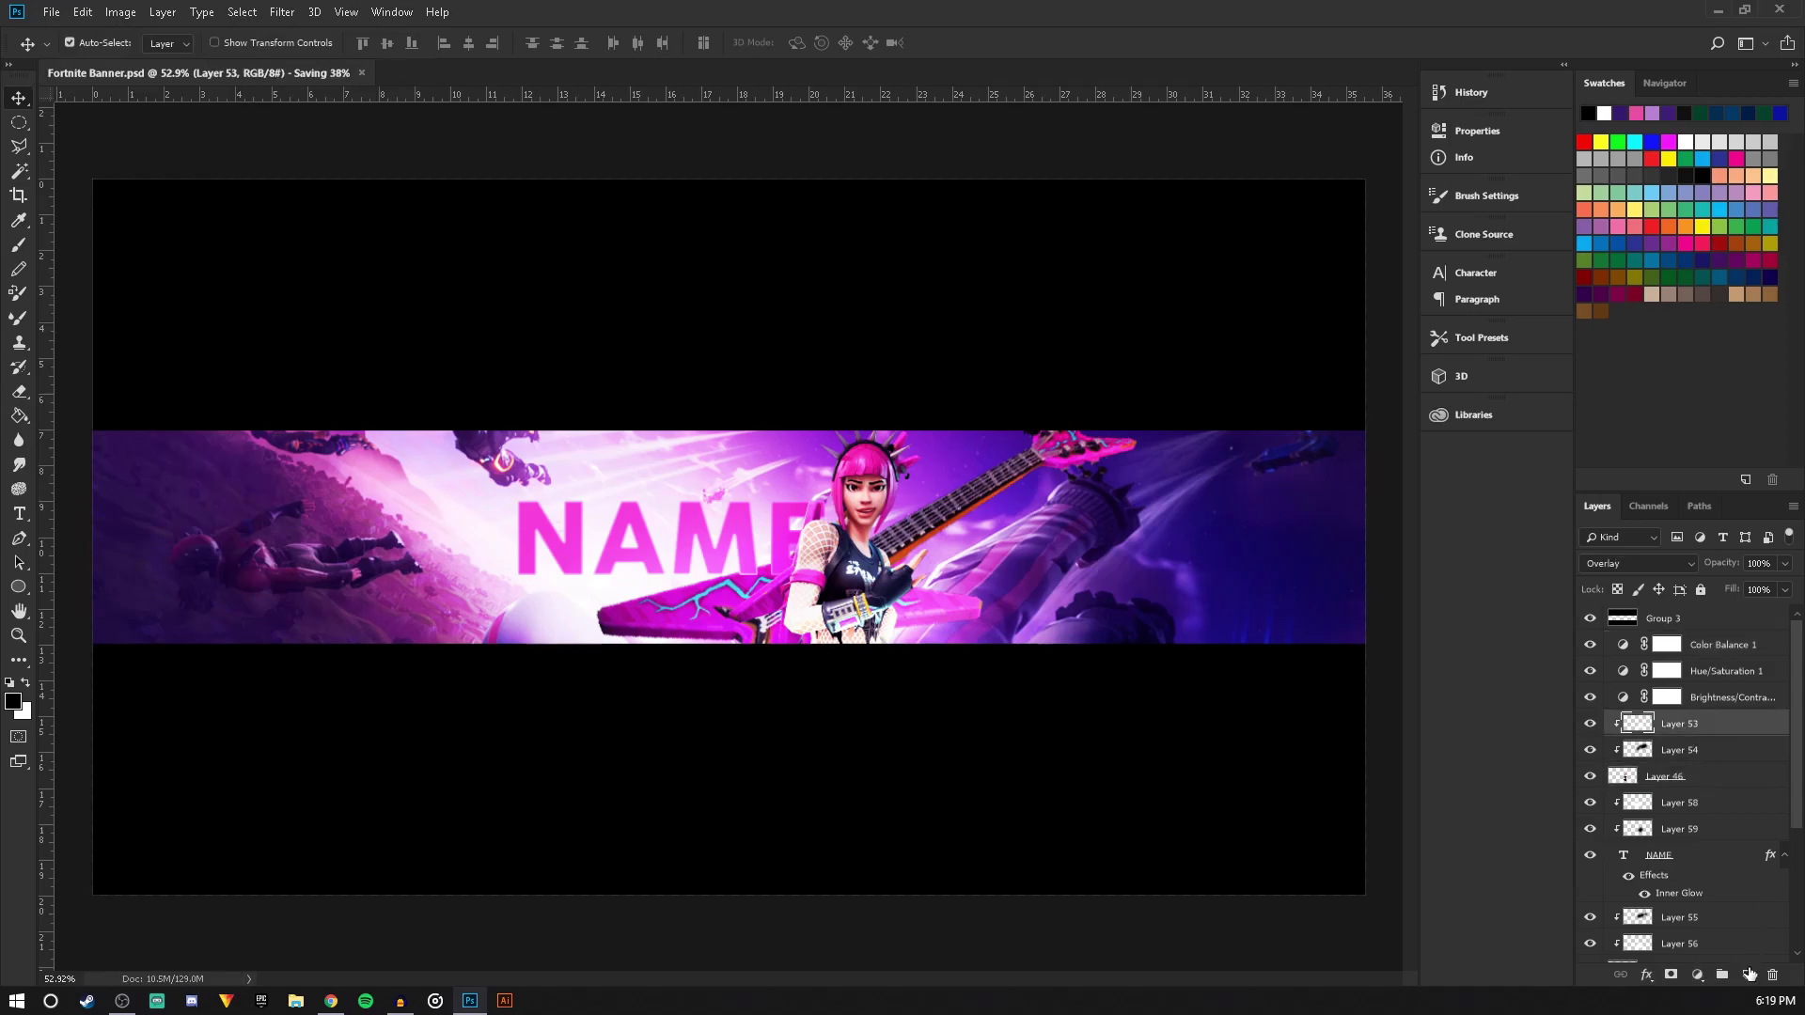
pyautogui.click(1747, 975)
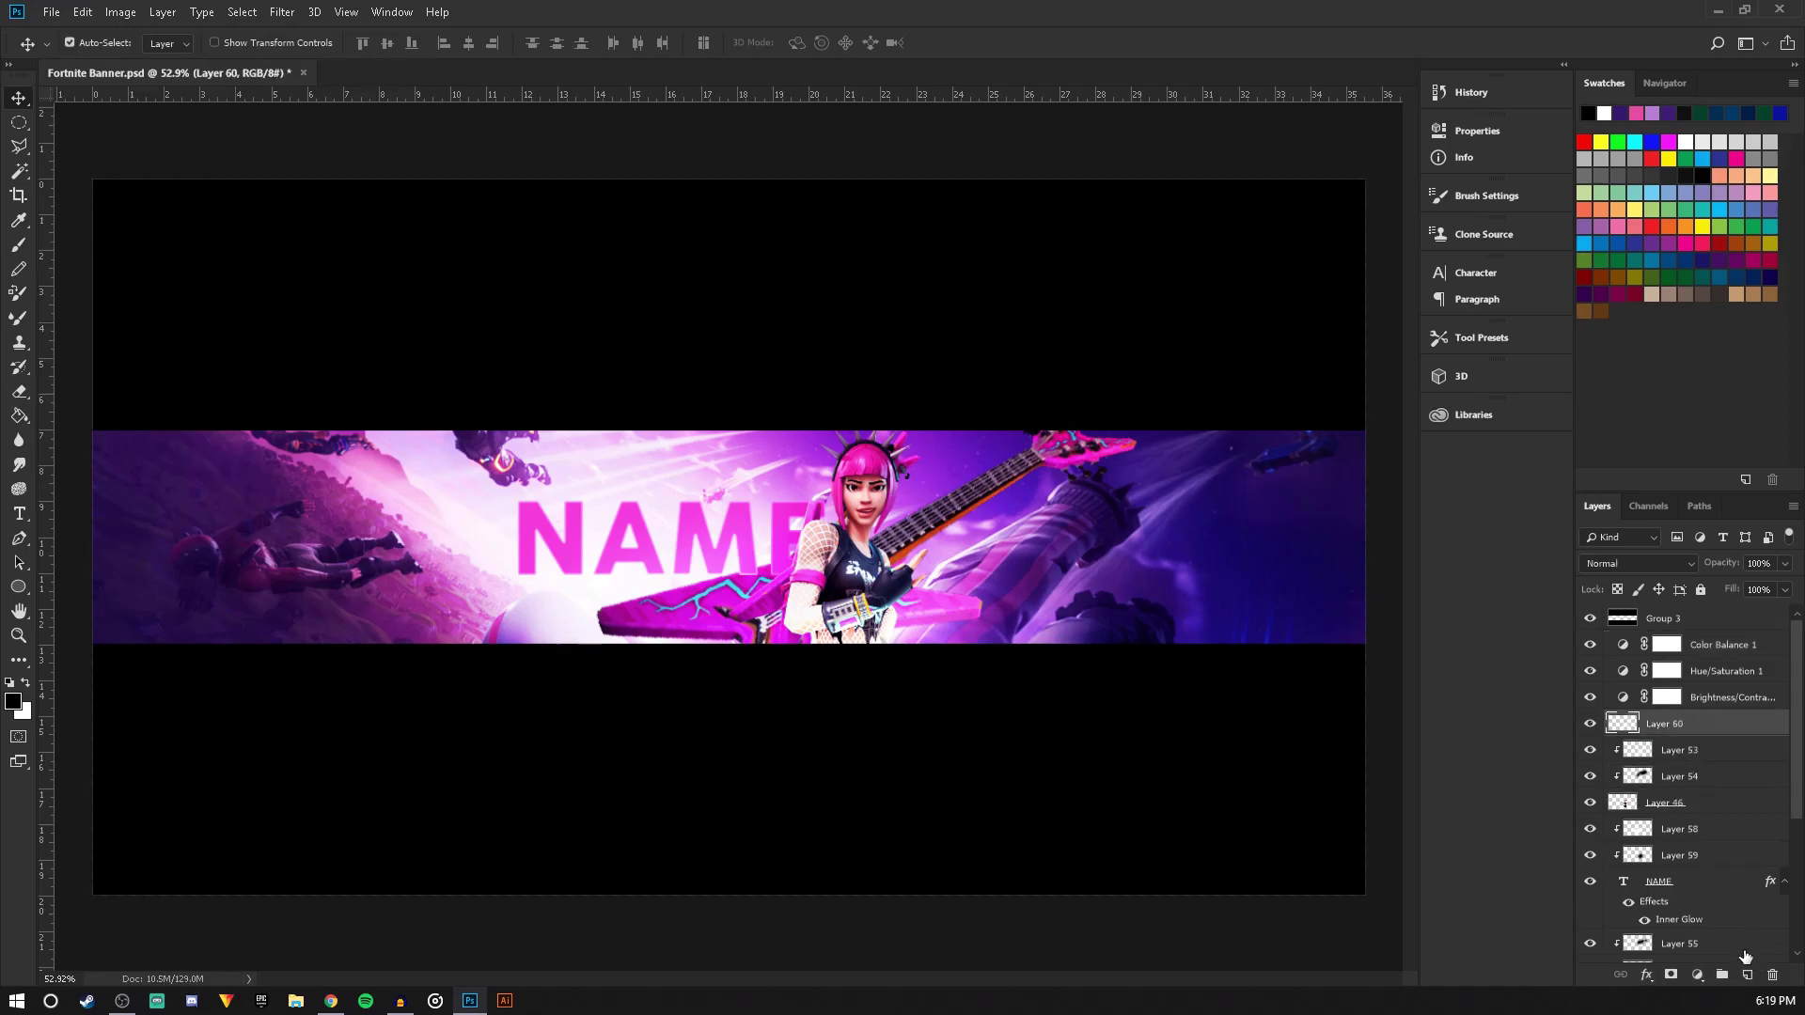
pyautogui.click(18, 246)
pyautogui.press('x')
pyautogui.moveTo(776, 694)
pyautogui.mouseDown()
pyautogui.moveTo(831, 700)
pyautogui.moveTo(764, 703)
pyautogui.moveTo(685, 744)
pyautogui.moveTo(983, 715)
pyautogui.moveTo(1031, 751)
pyautogui.moveTo(725, 761)
pyautogui.moveTo(746, 711)
pyautogui.moveTo(516, 746)
pyautogui.mouseUp()
pyautogui.click(1784, 566)
pyautogui.moveTo(1791, 585)
pyautogui.mouseDown()
pyautogui.moveTo(1746, 588)
pyautogui.moveTo(1740, 622)
pyautogui.mouseUp()
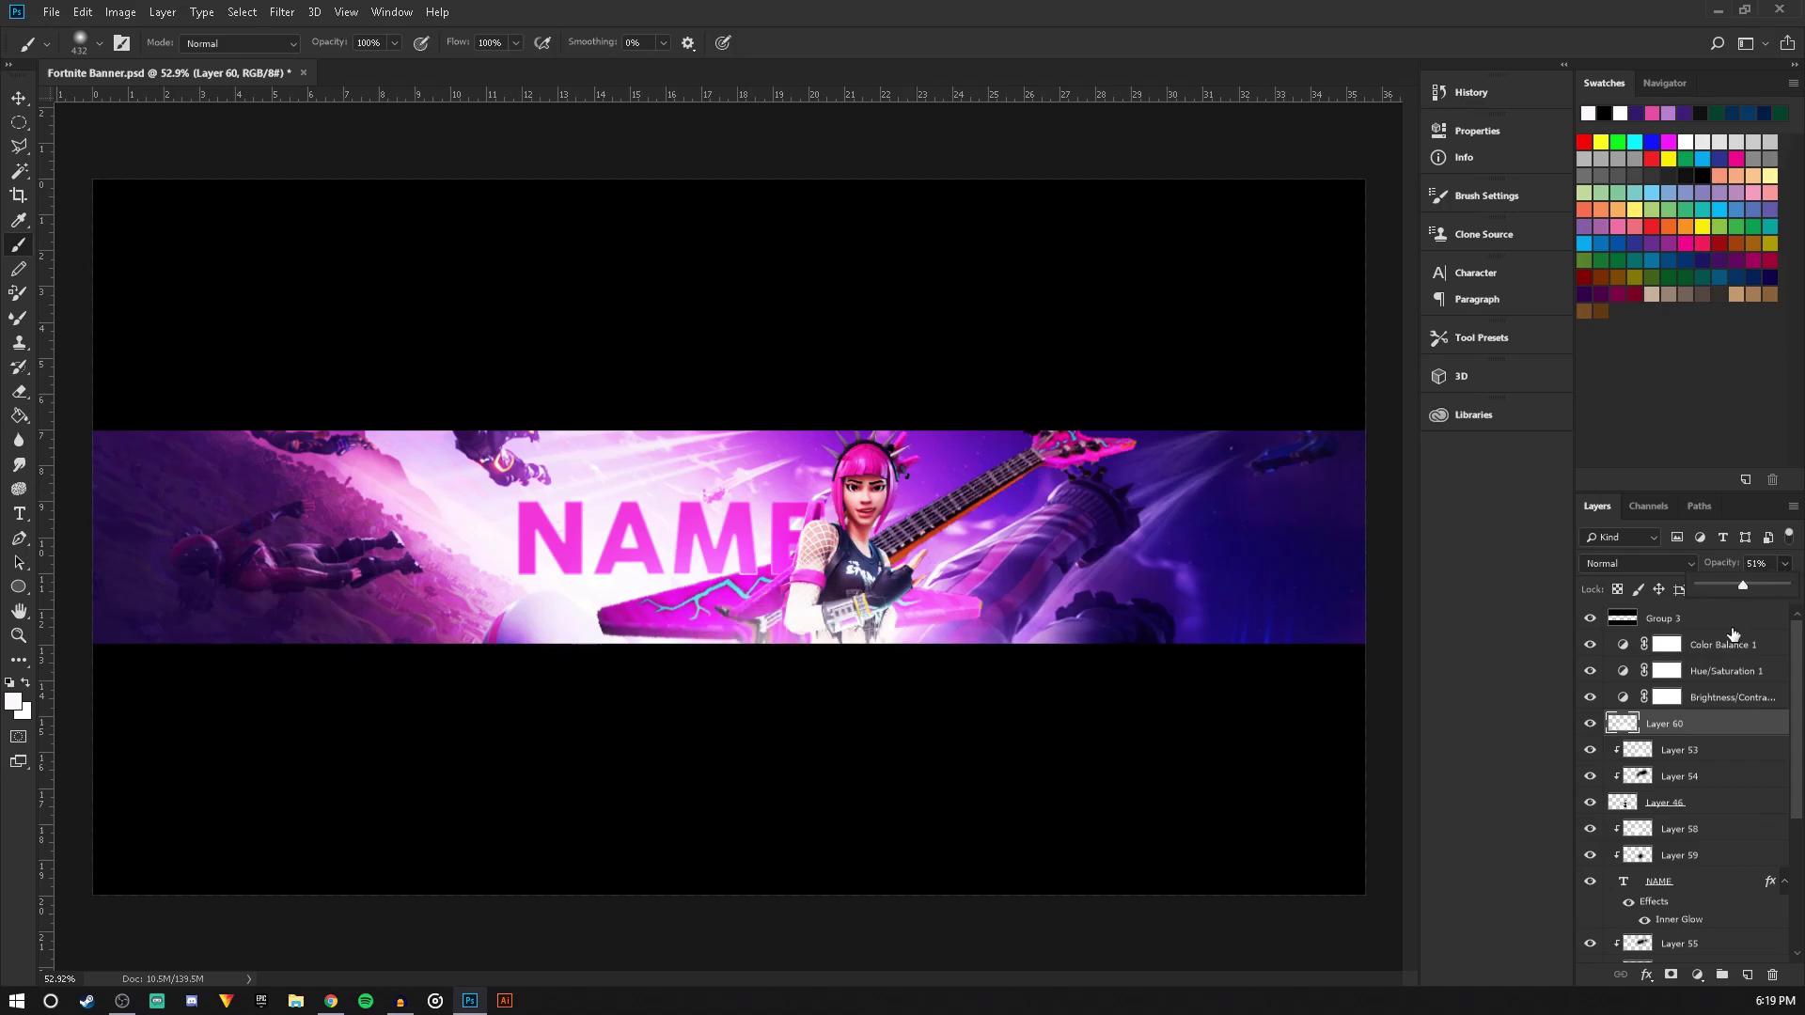
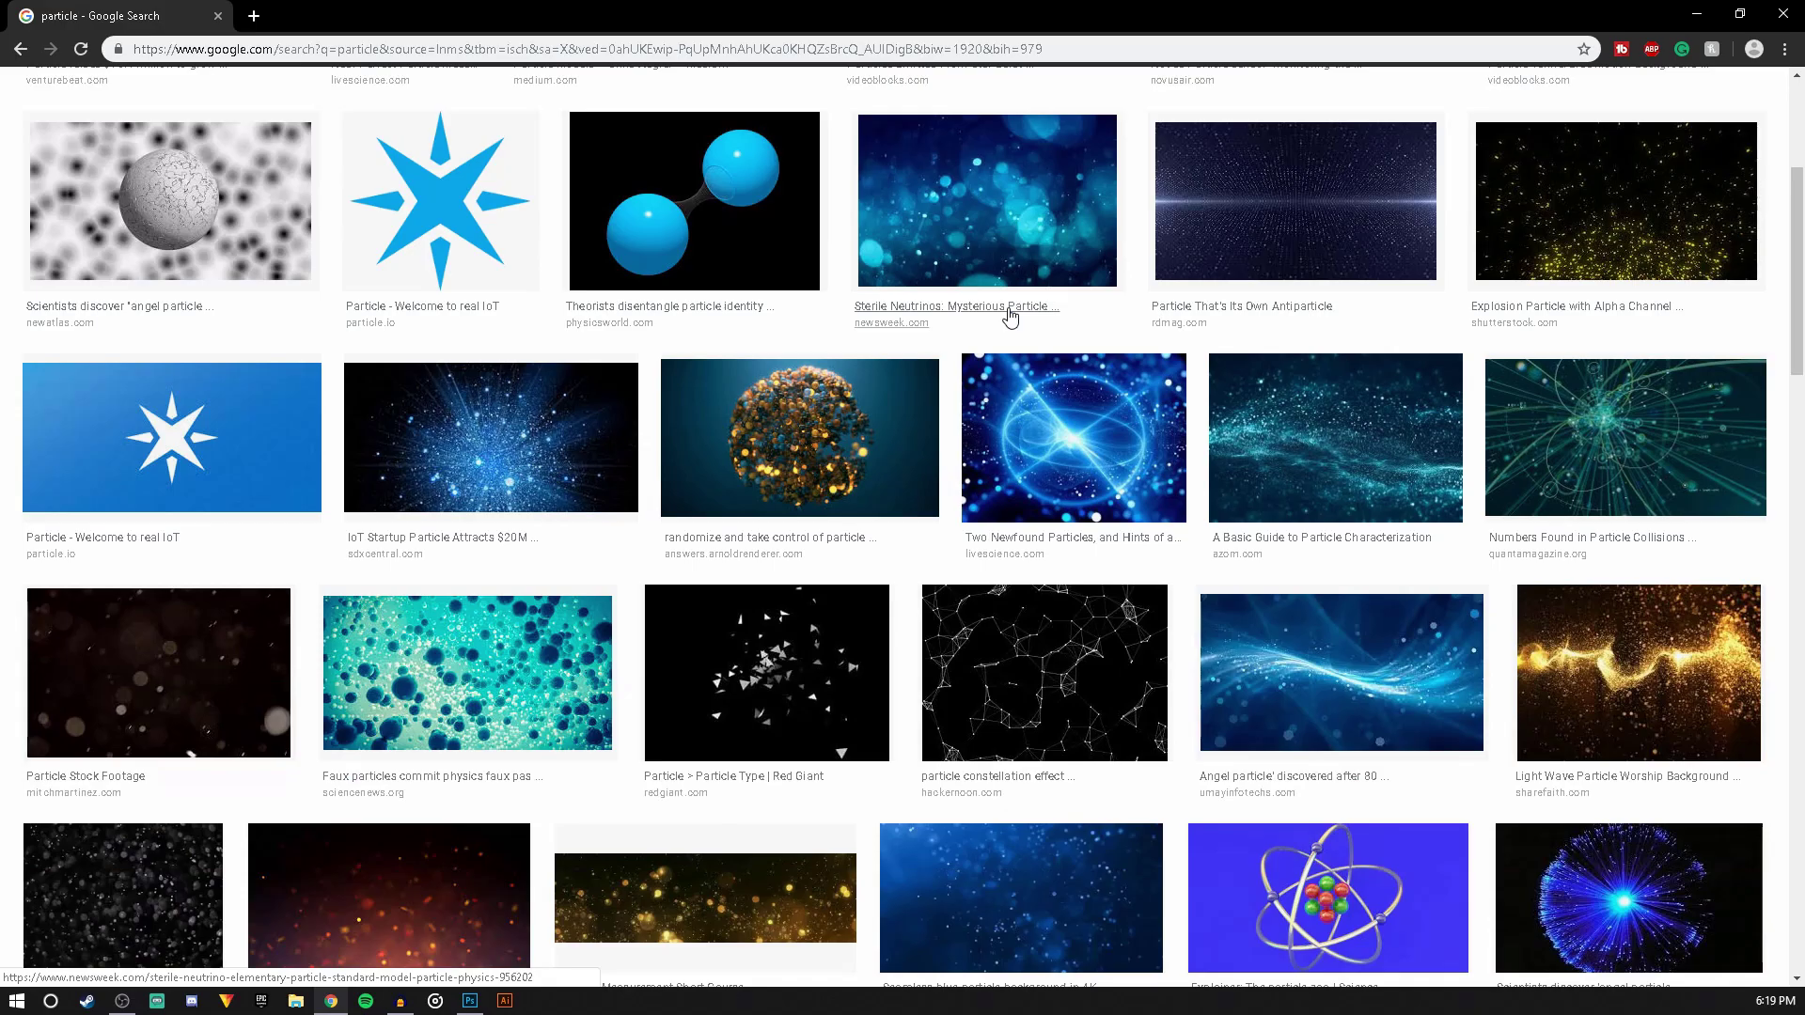
# Copy the "Analog particle floating in the air" image from the Google results and paste it into the Photoshop banner above Layer 60
pyautogui.scroll(-3, 1010, 317)
pyautogui.scroll(-4, 809, 292)
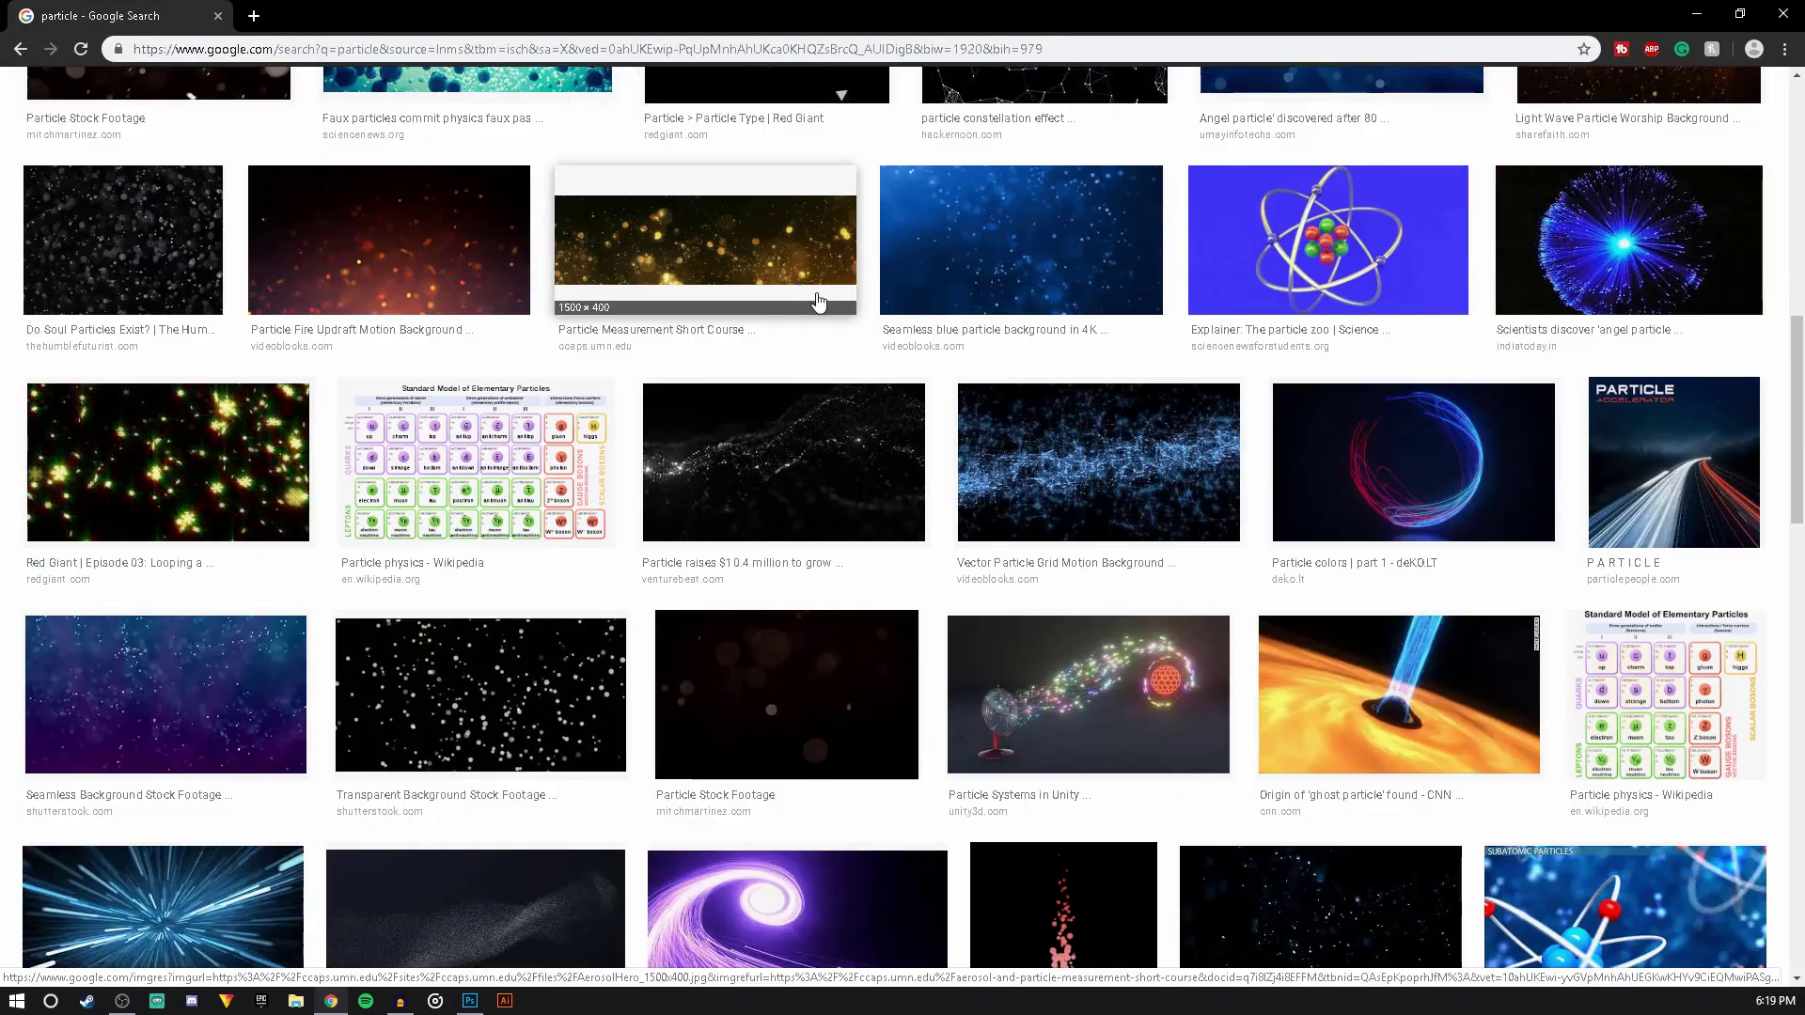
pyautogui.scroll(-10, 729, 547)
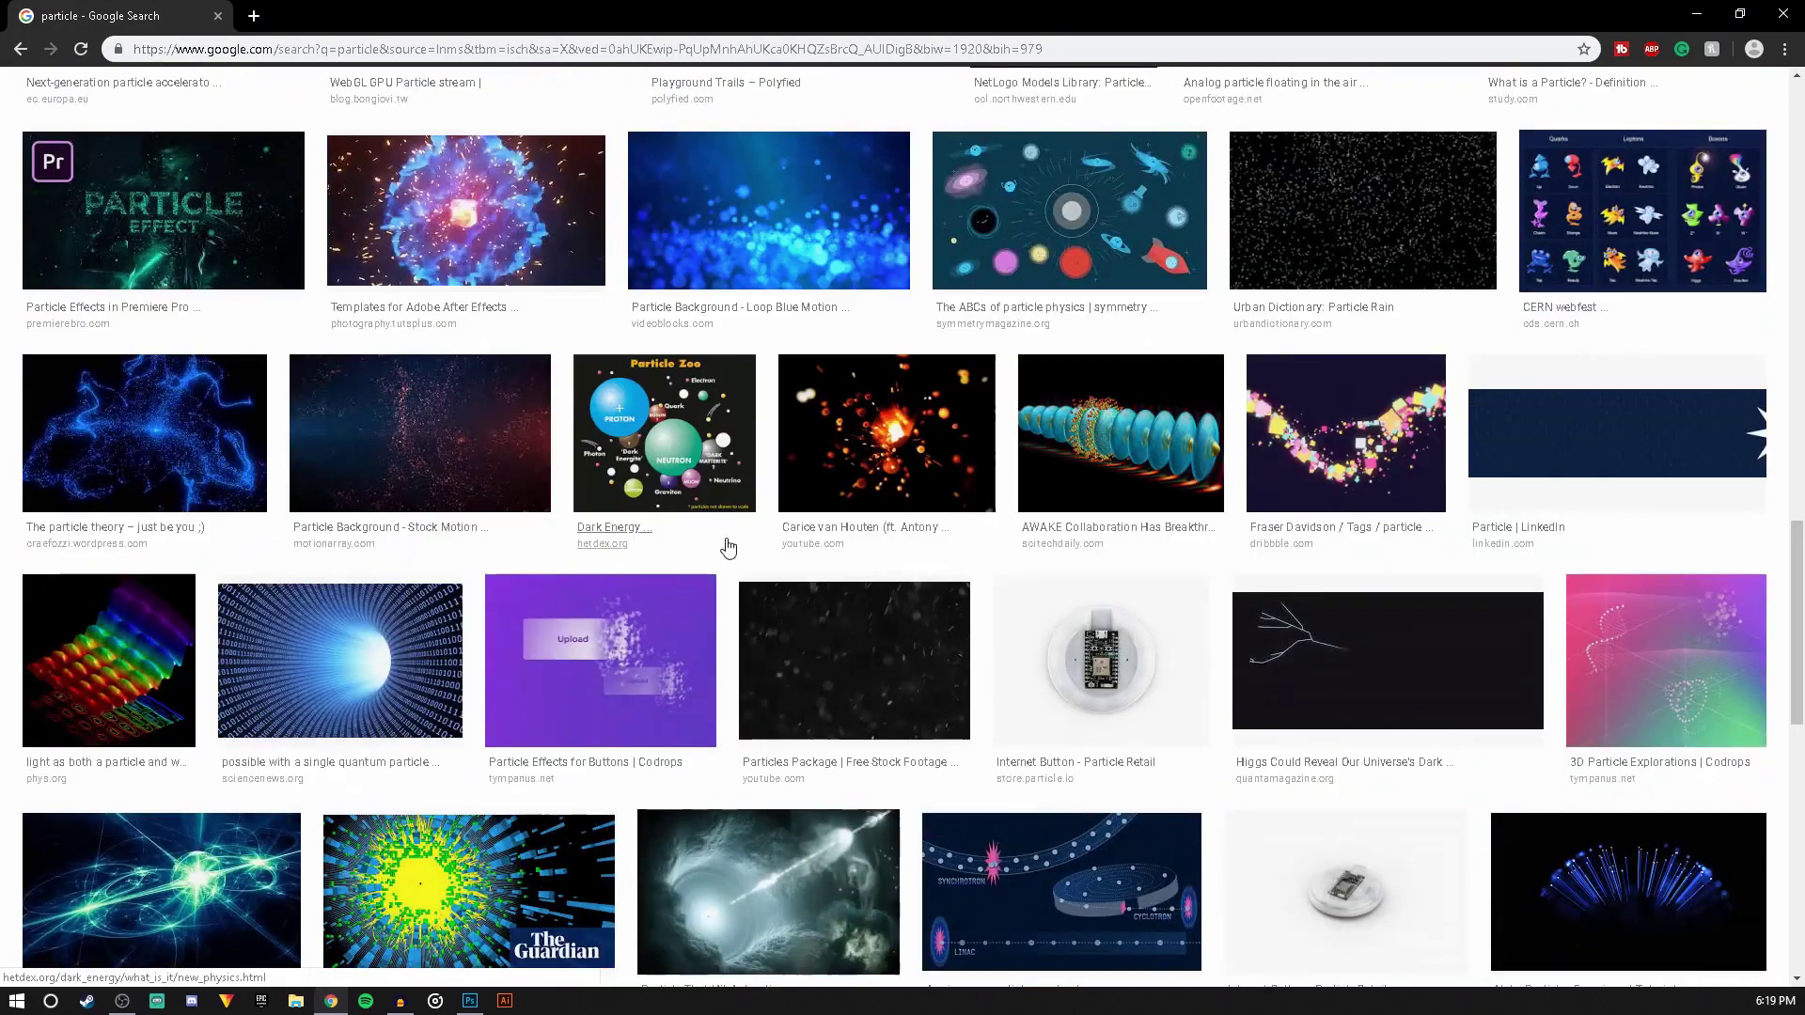
pyautogui.scroll(8, 846, 592)
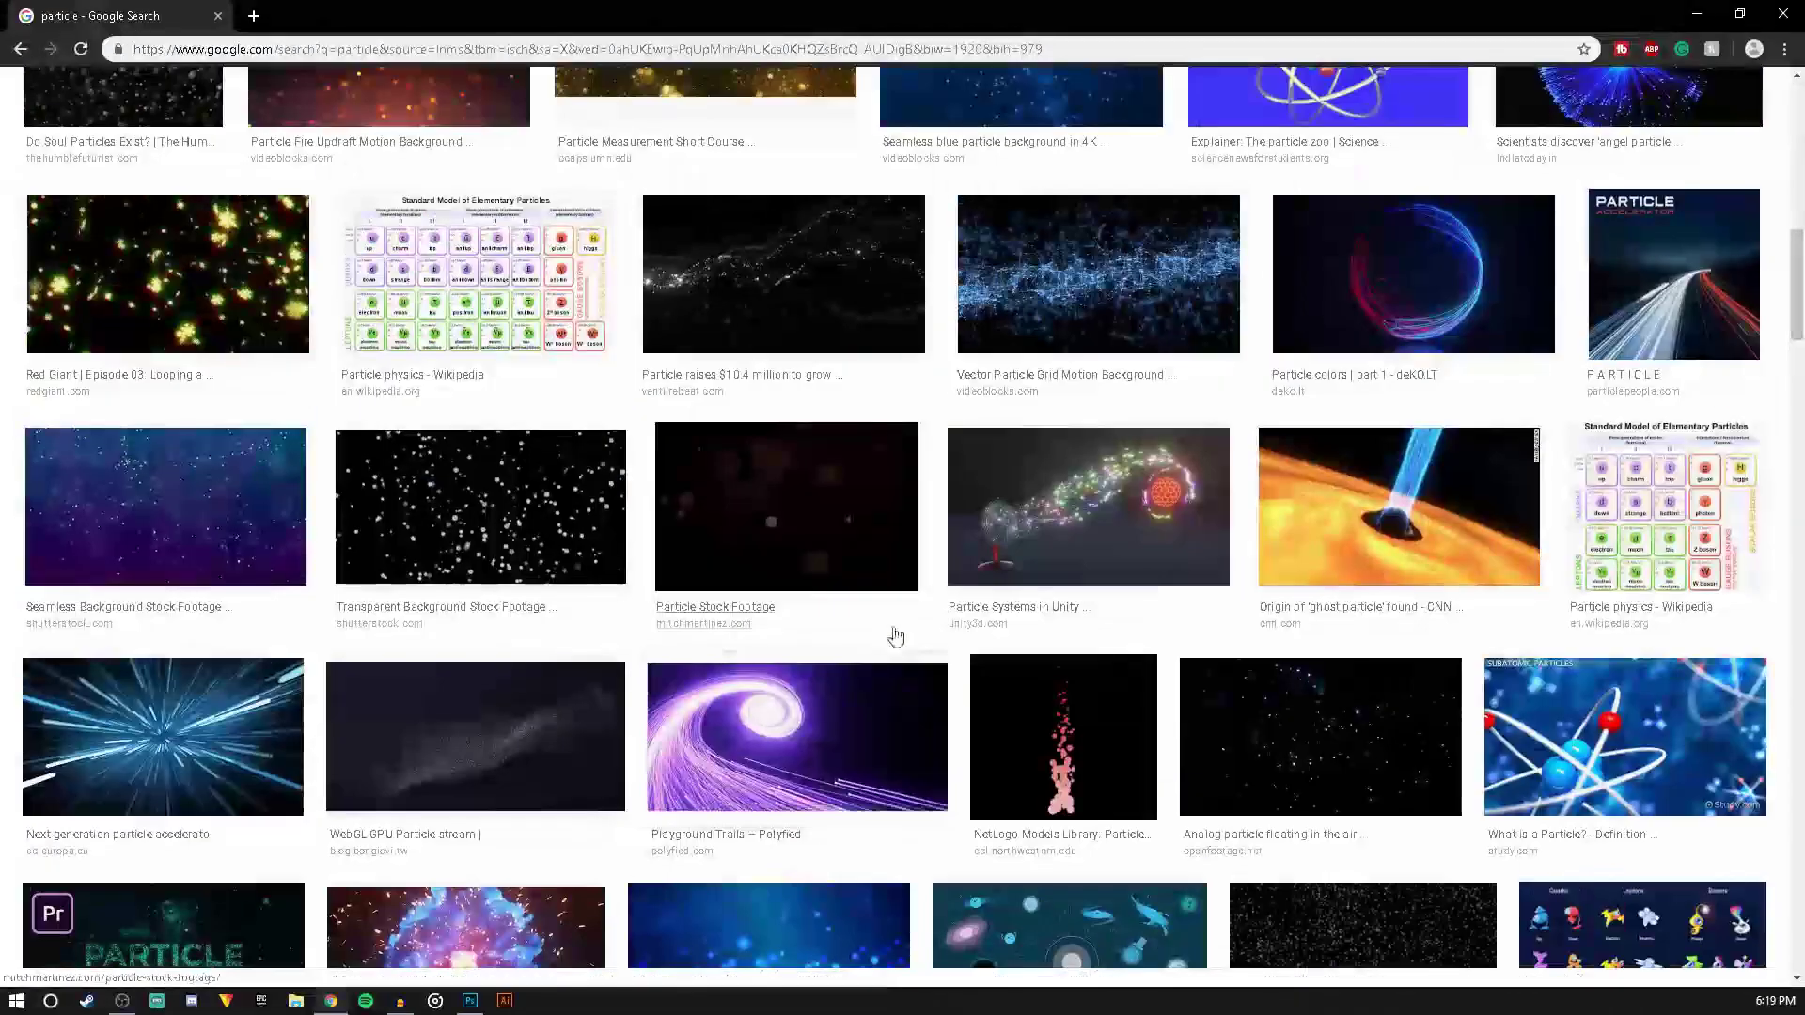
pyautogui.click(1413, 738)
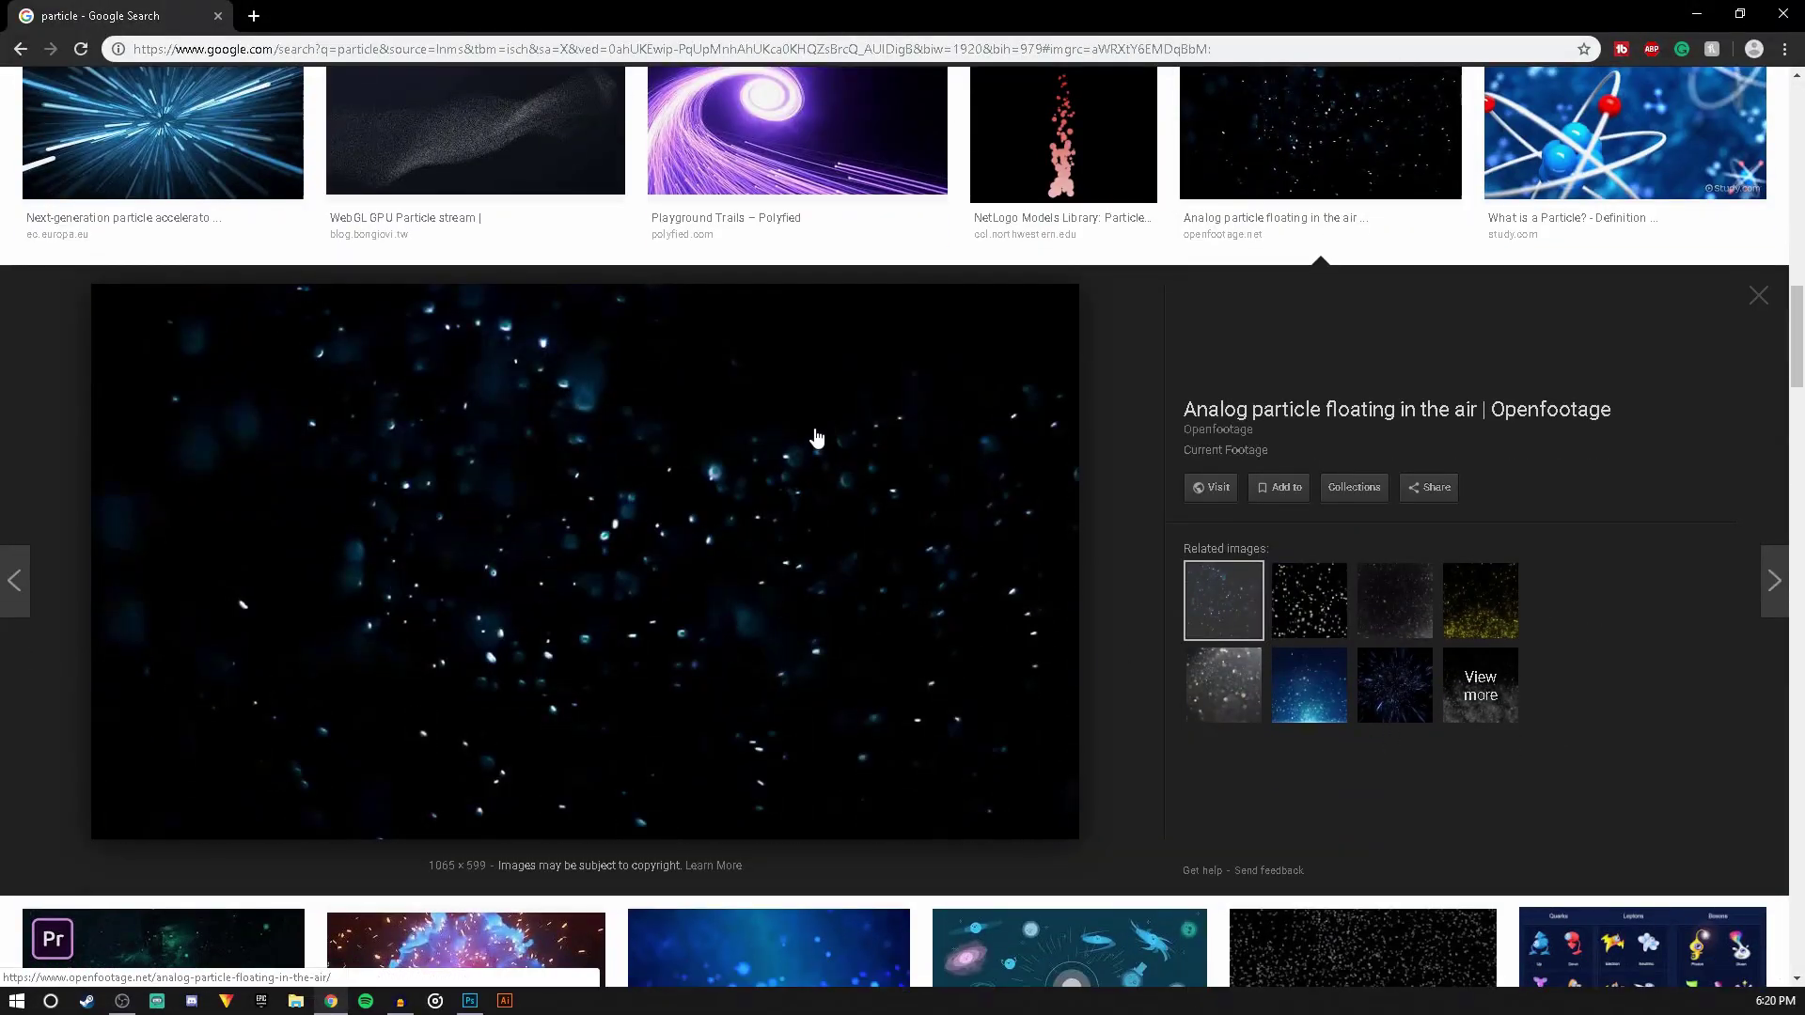
pyautogui.rightClick(661, 413)
pyautogui.click(724, 592)
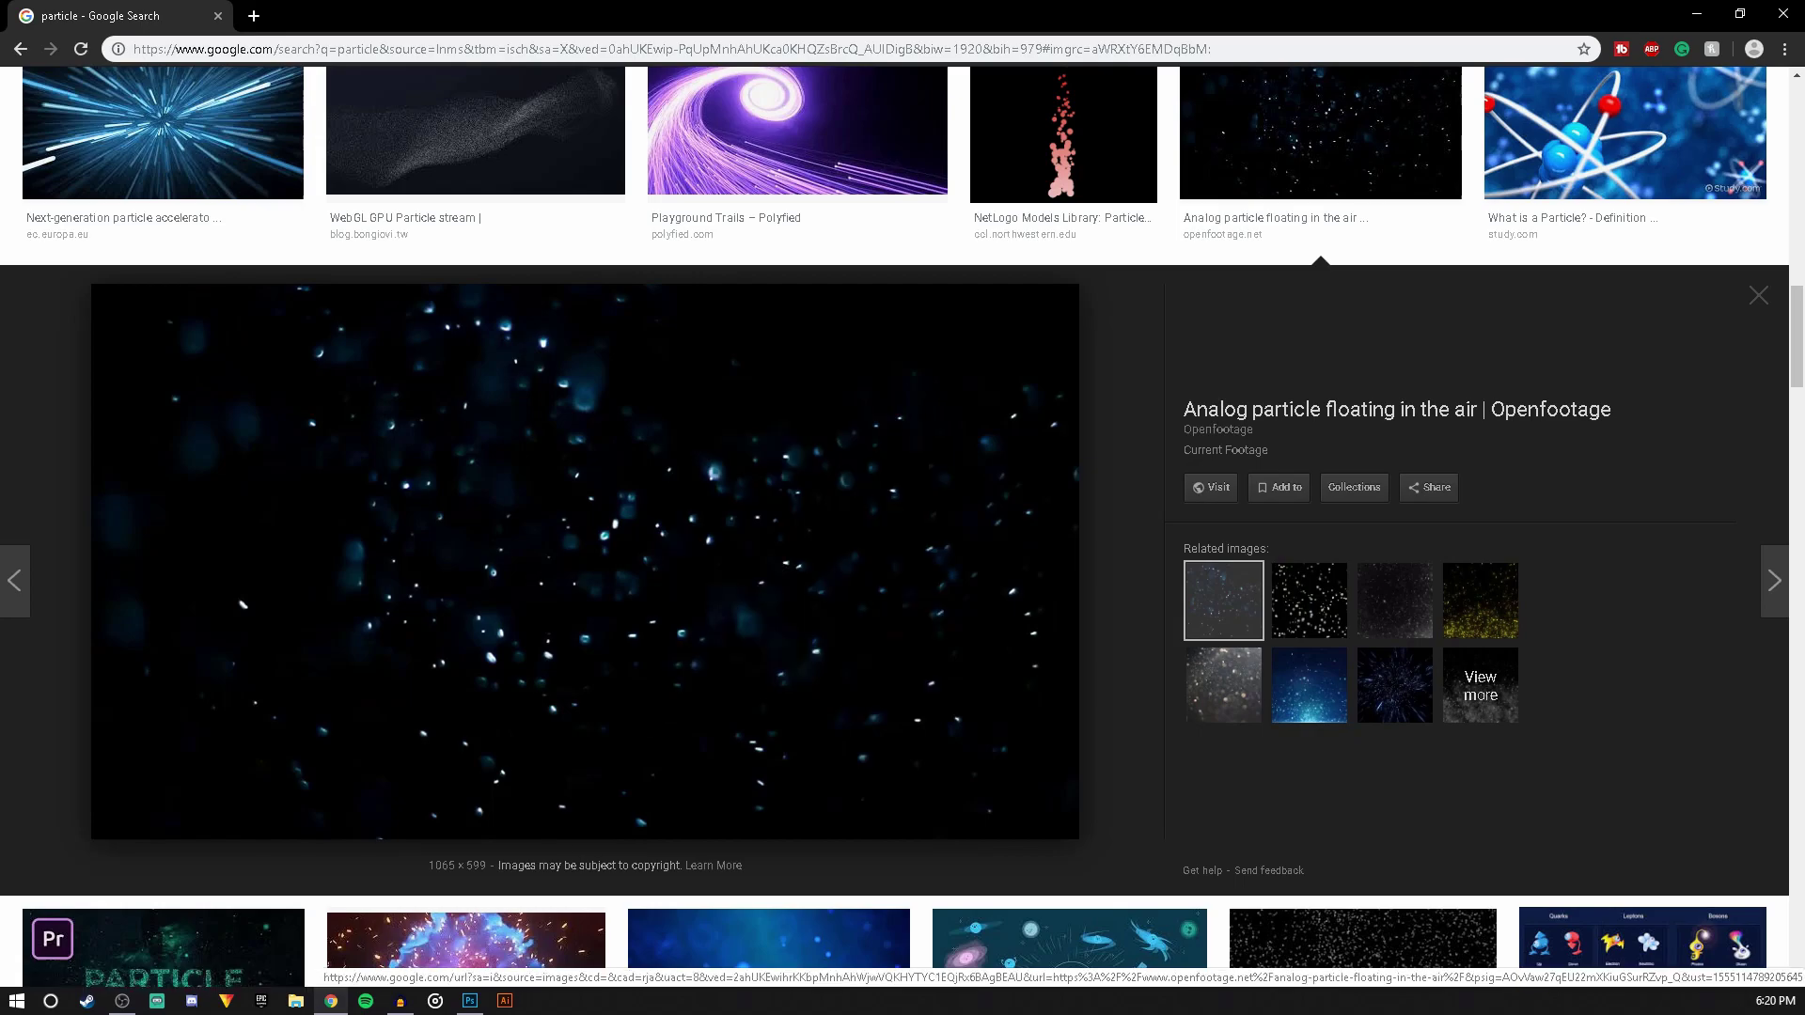
pyautogui.click(473, 1003)
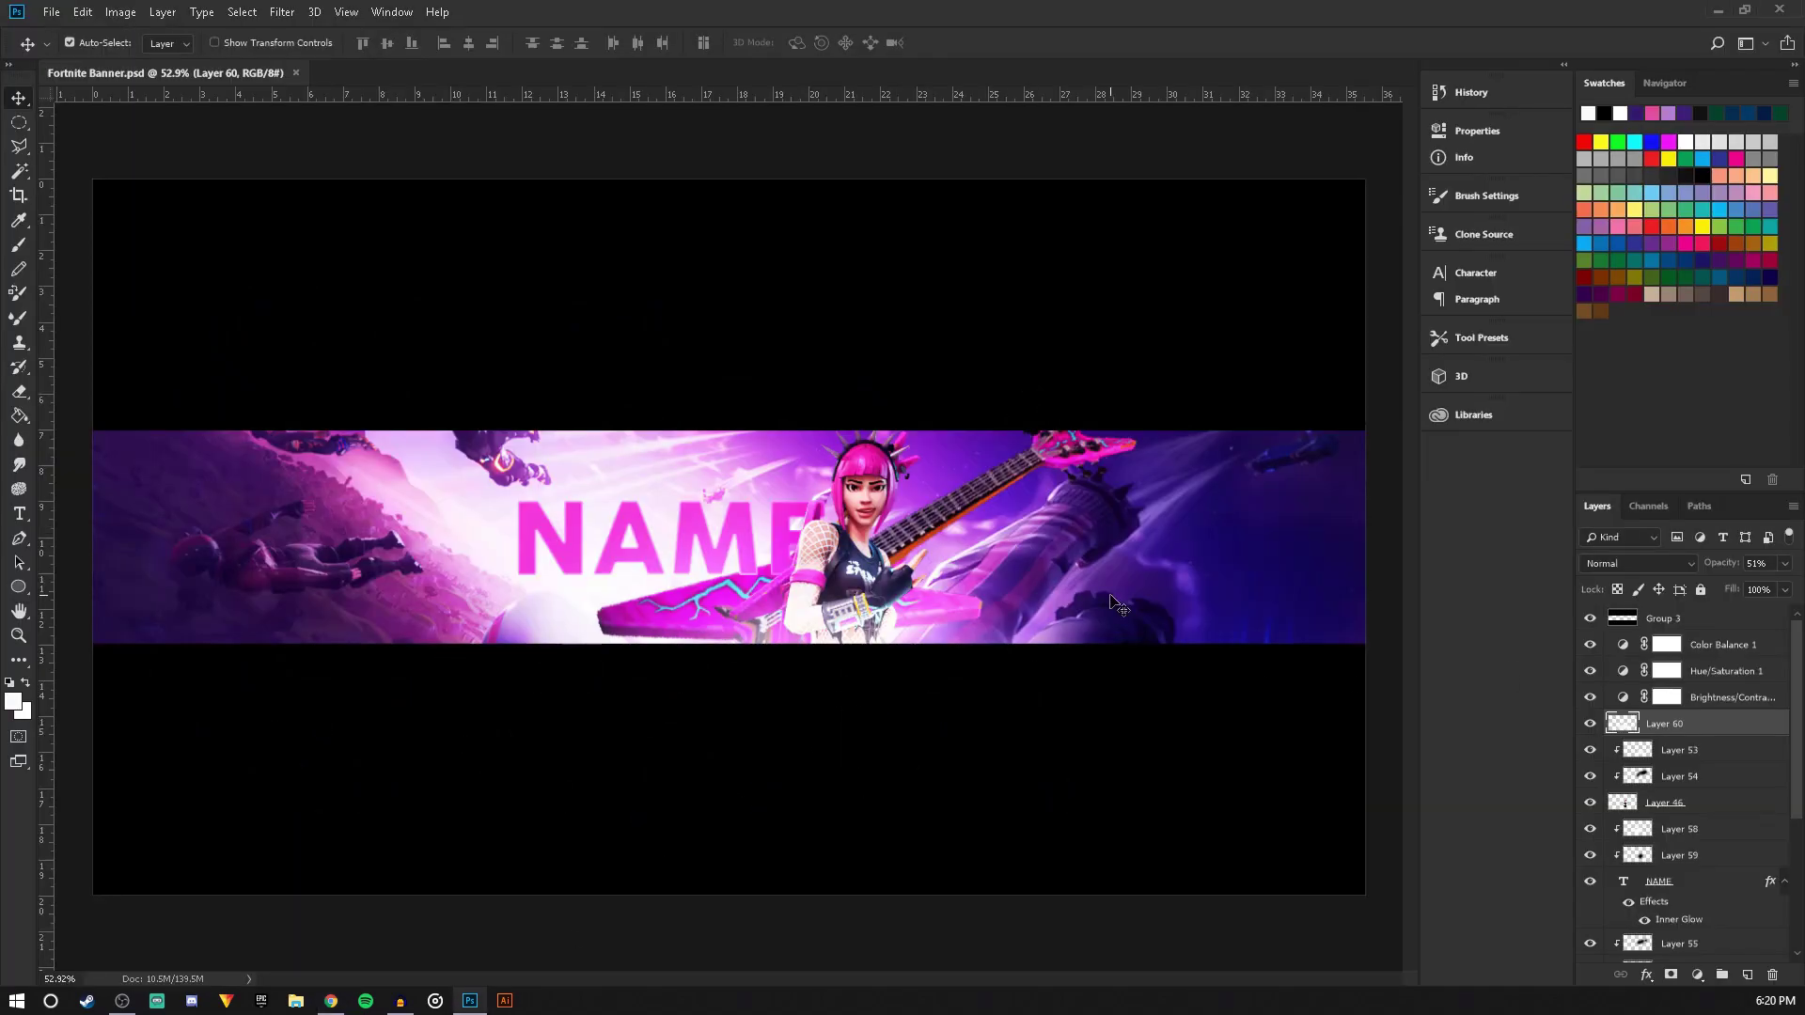
pyautogui.hotkey('ctrl', 'v')
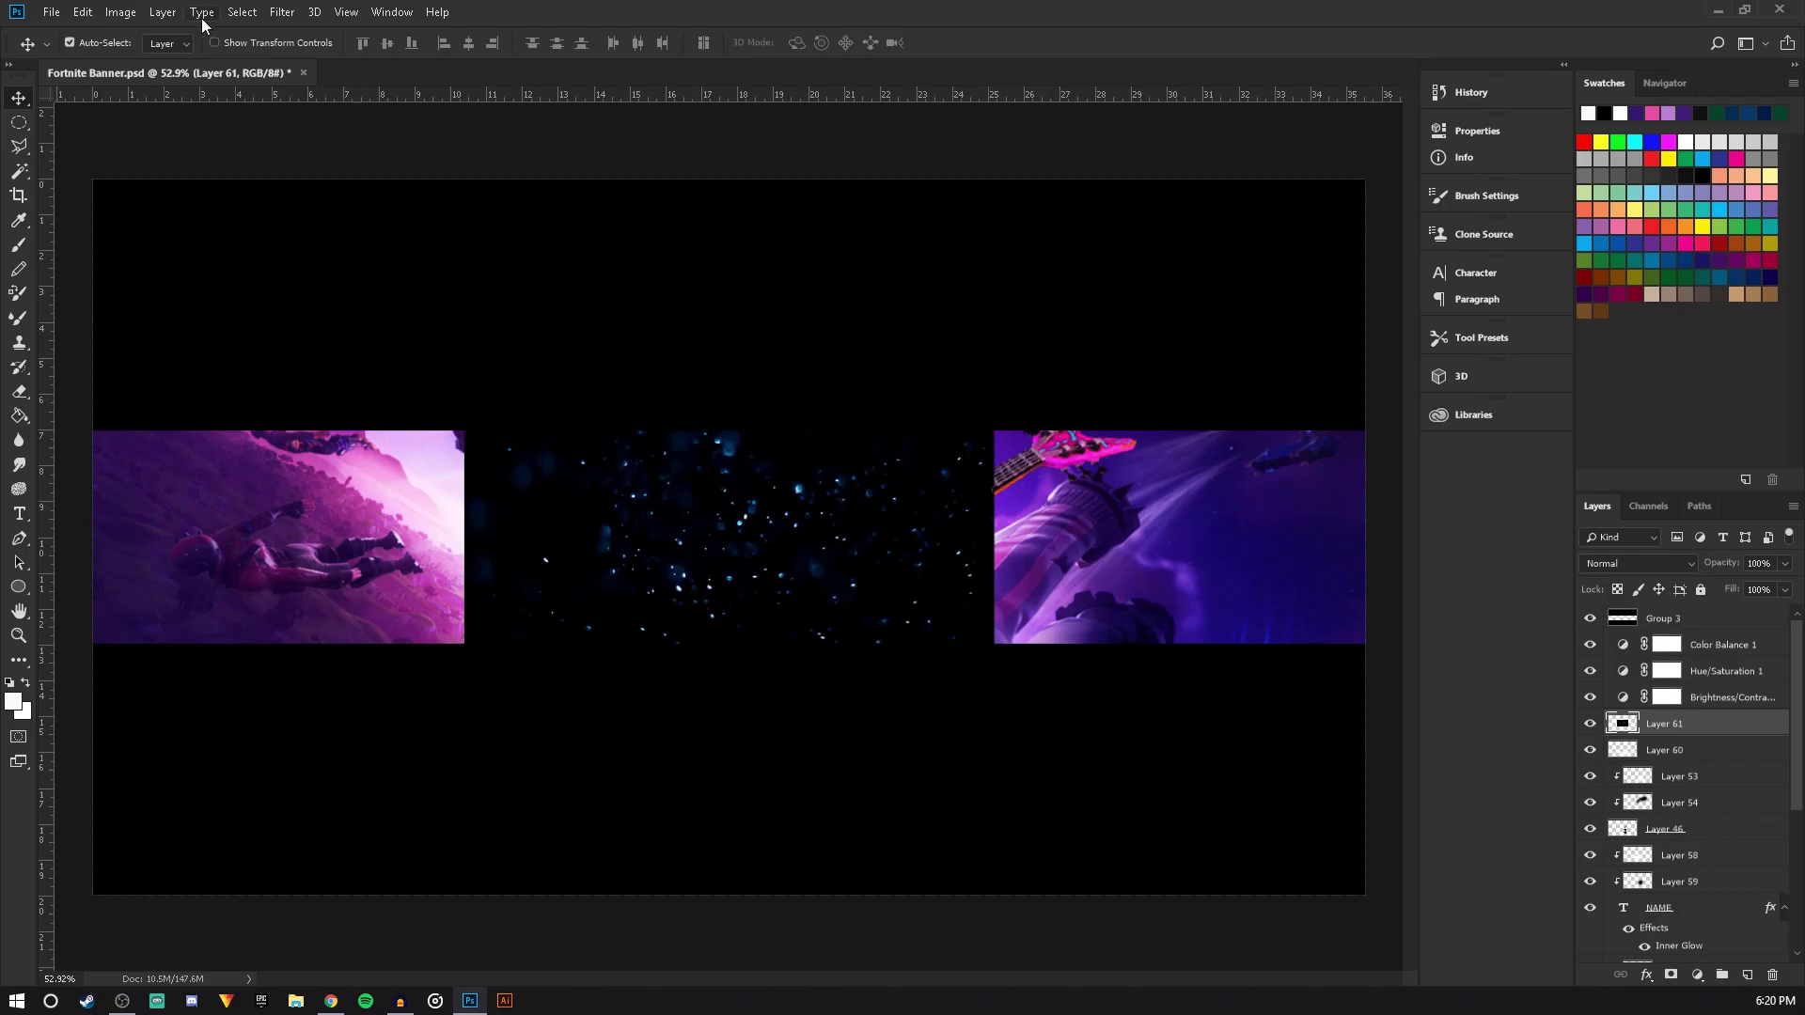
# Add a Hue/Saturation adjustment layer clipped to the particle image and reduce its saturation to the minimum
pyautogui.click(163, 11)
pyautogui.moveTo(282, 262)
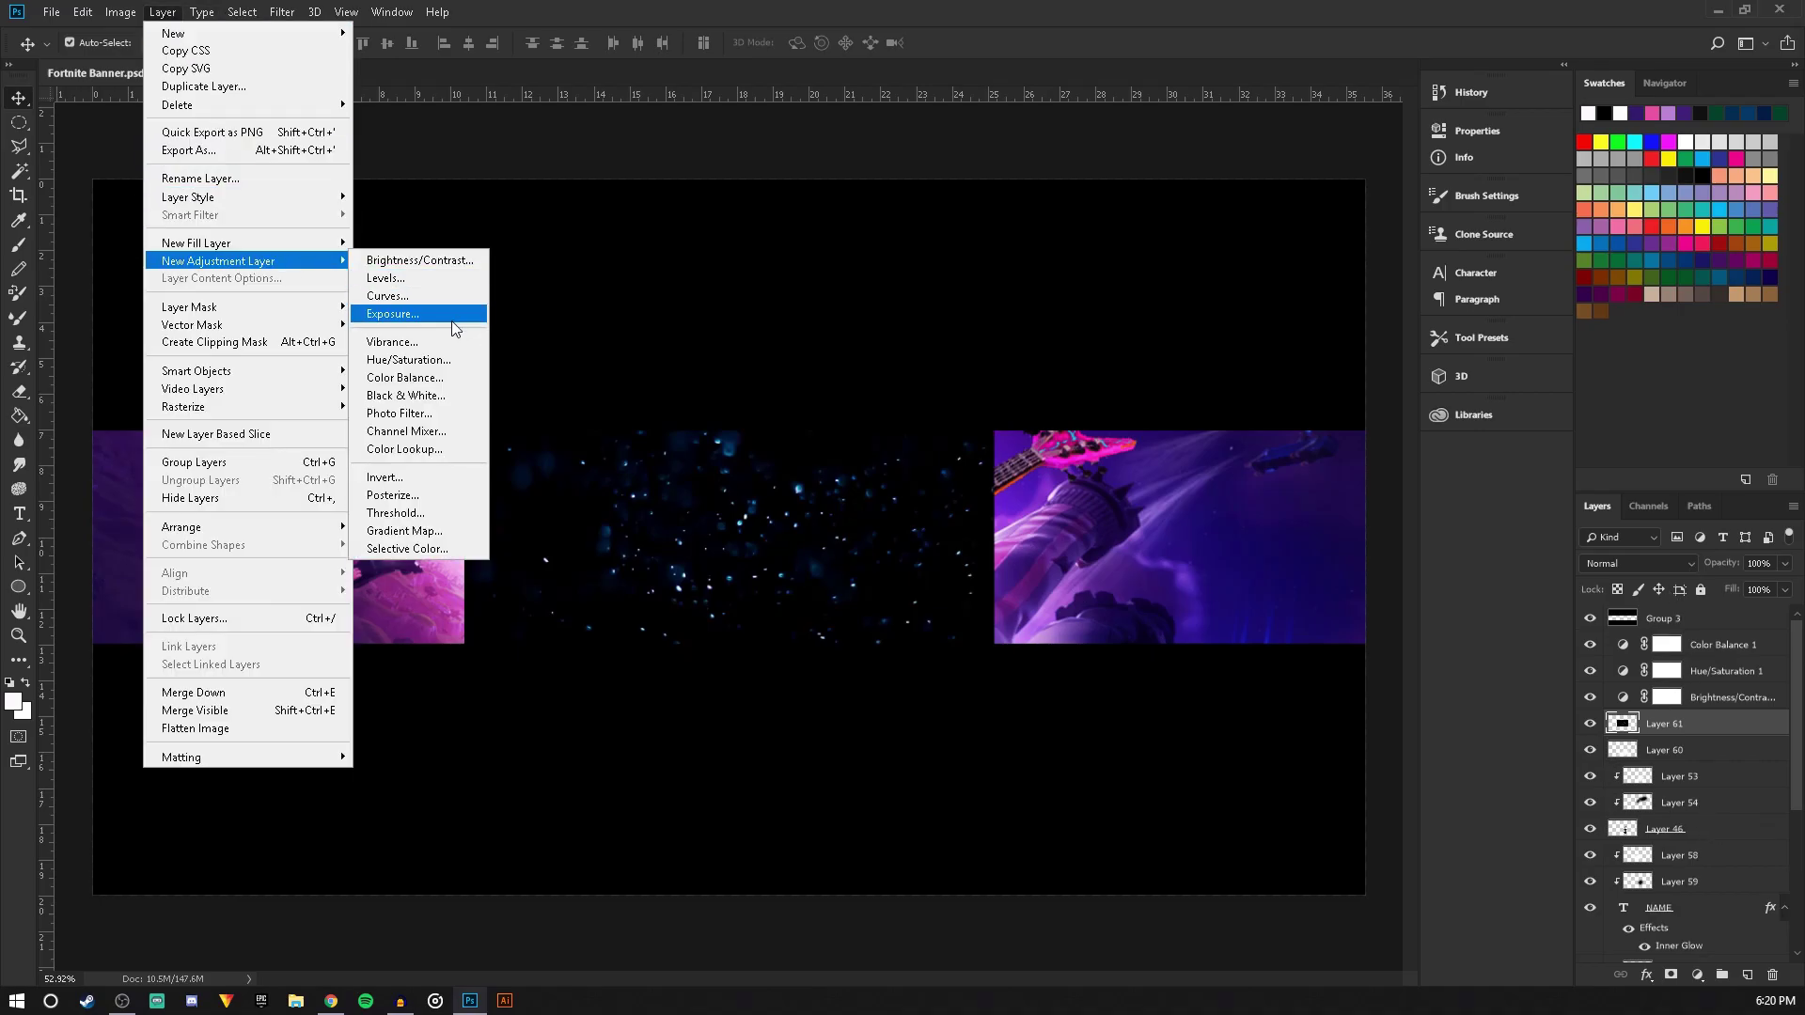
pyautogui.click(434, 362)
pyautogui.click(1121, 348)
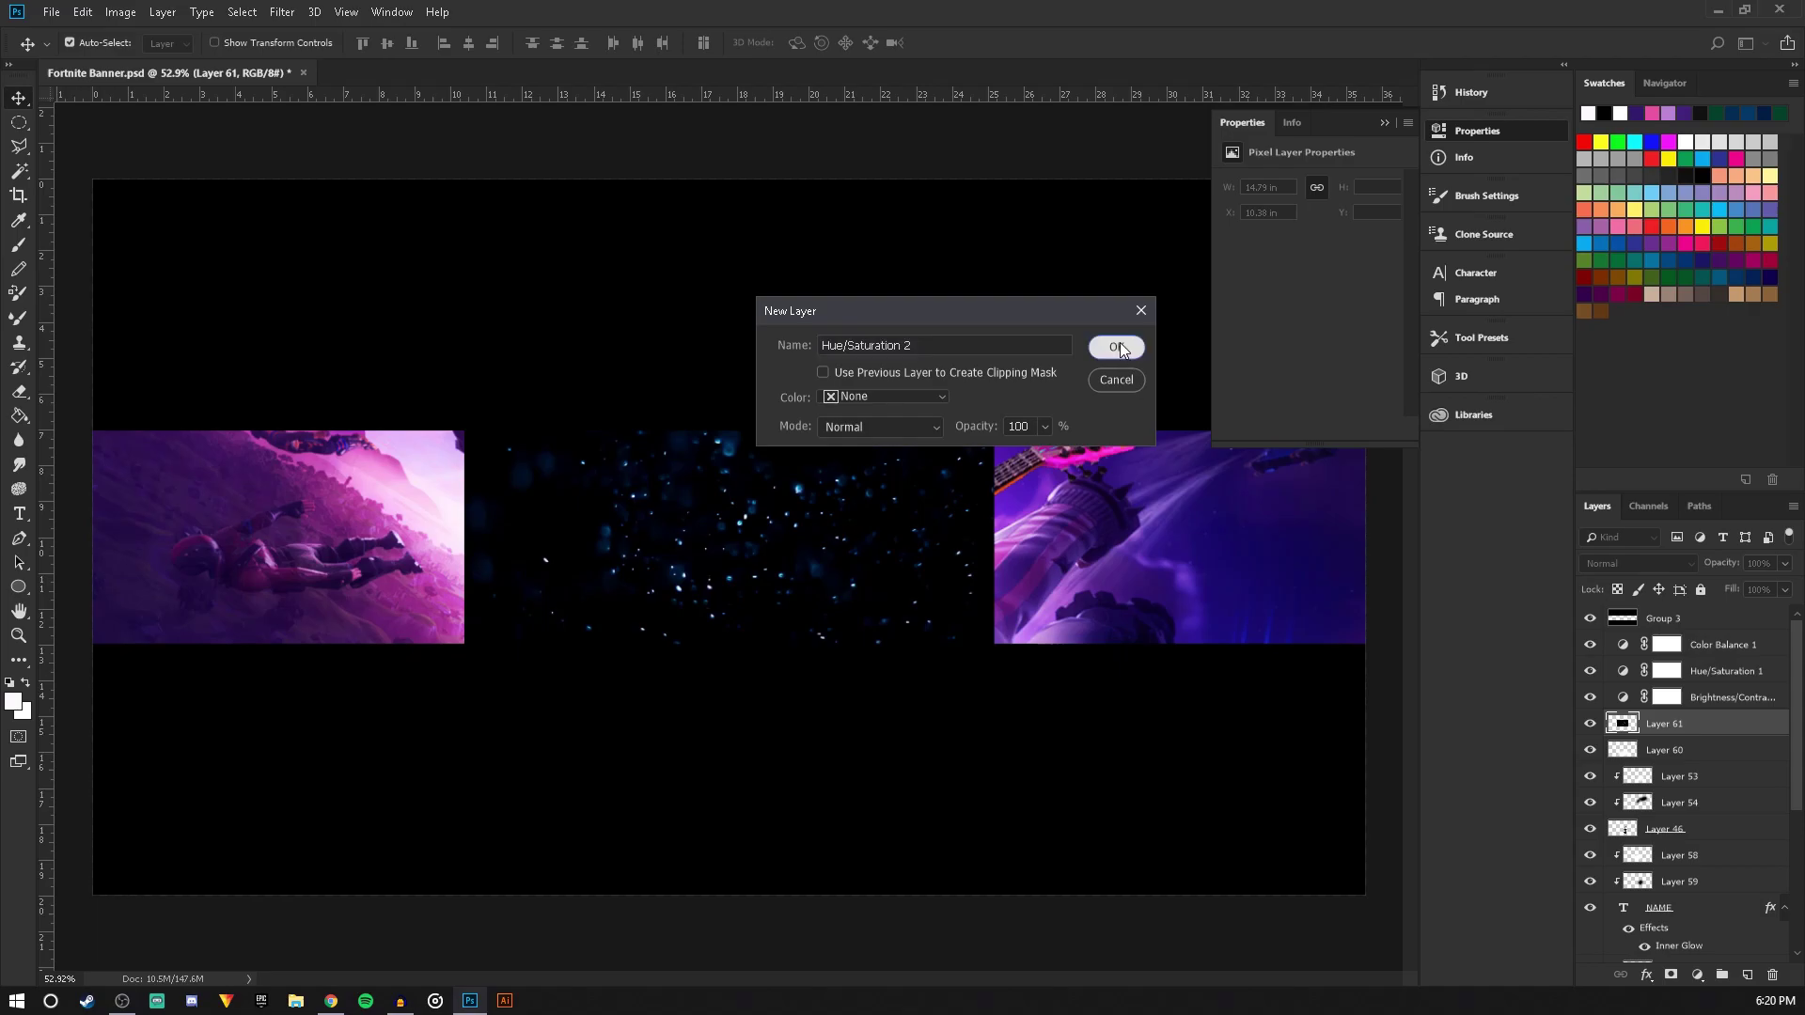
pyautogui.keyDown('alt'); pyautogui.click(1715, 729); pyautogui.keyUp('alt')
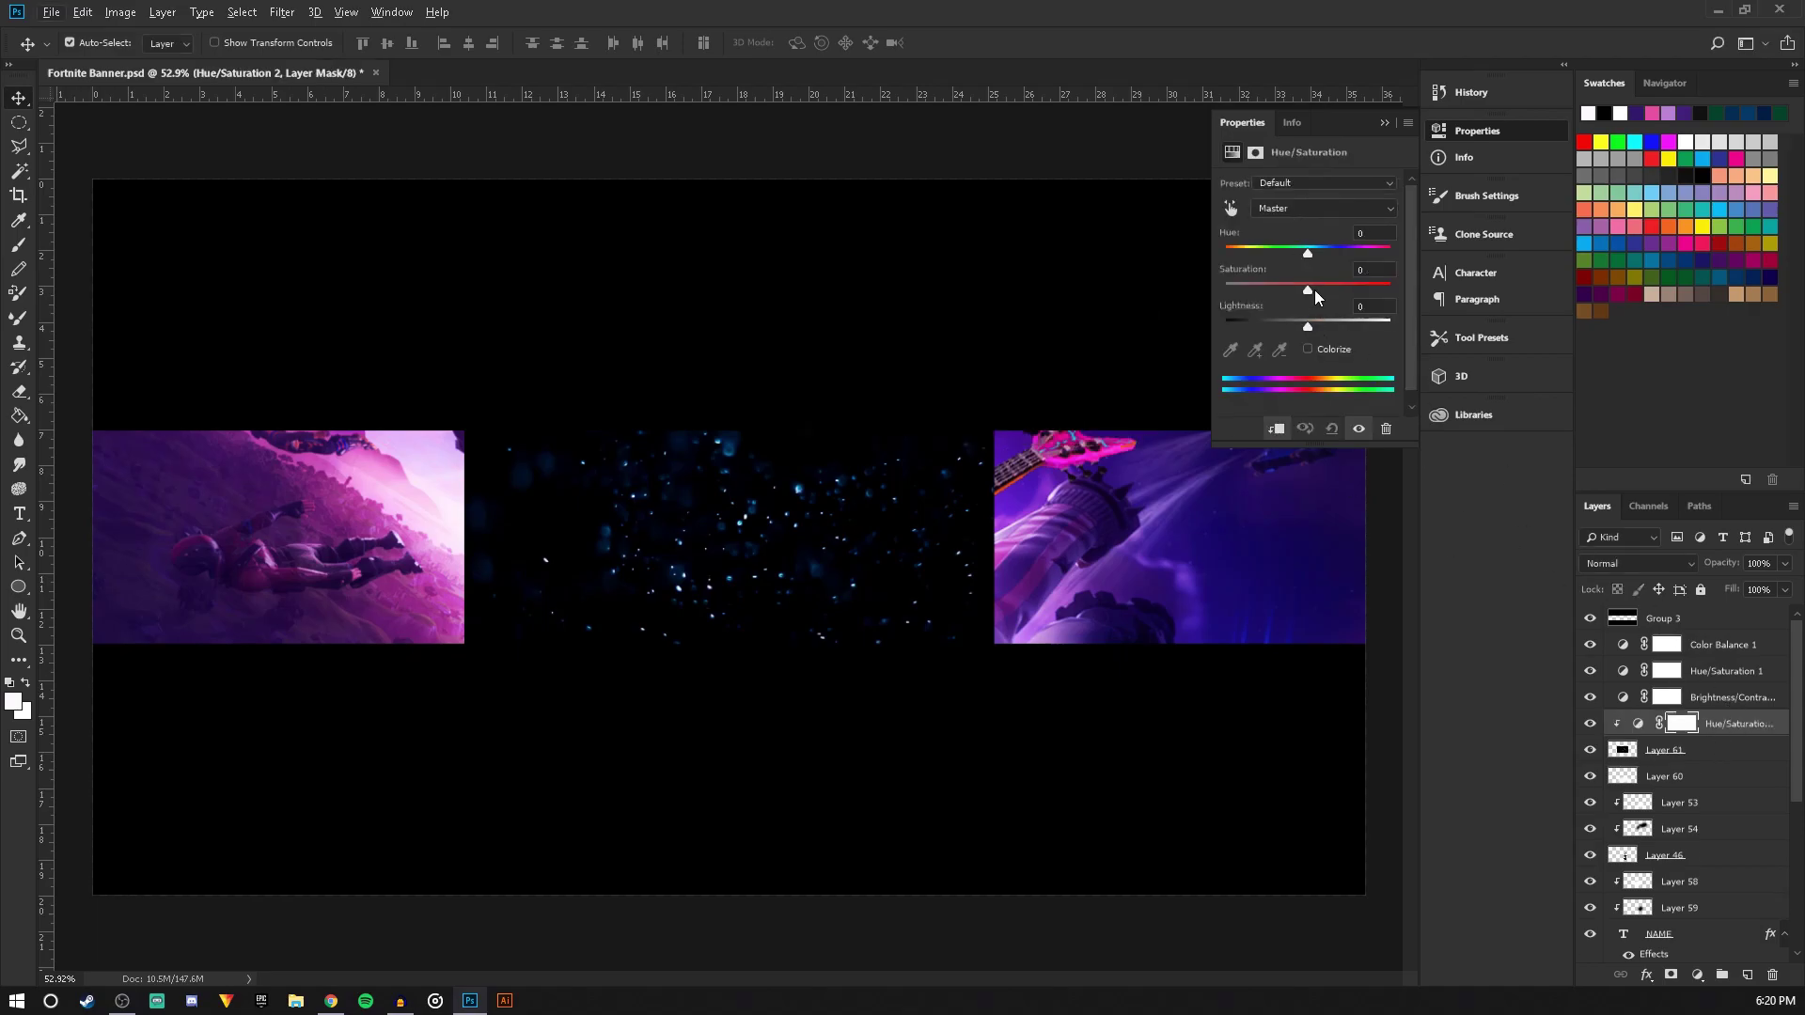
pyautogui.moveTo(1308, 289); pyautogui.dragTo(1225, 289)
# Merge the clipped Hue/Saturation layer with the particle image and set the merged layer's blend mode to Screen
pyautogui.click(1726, 759)
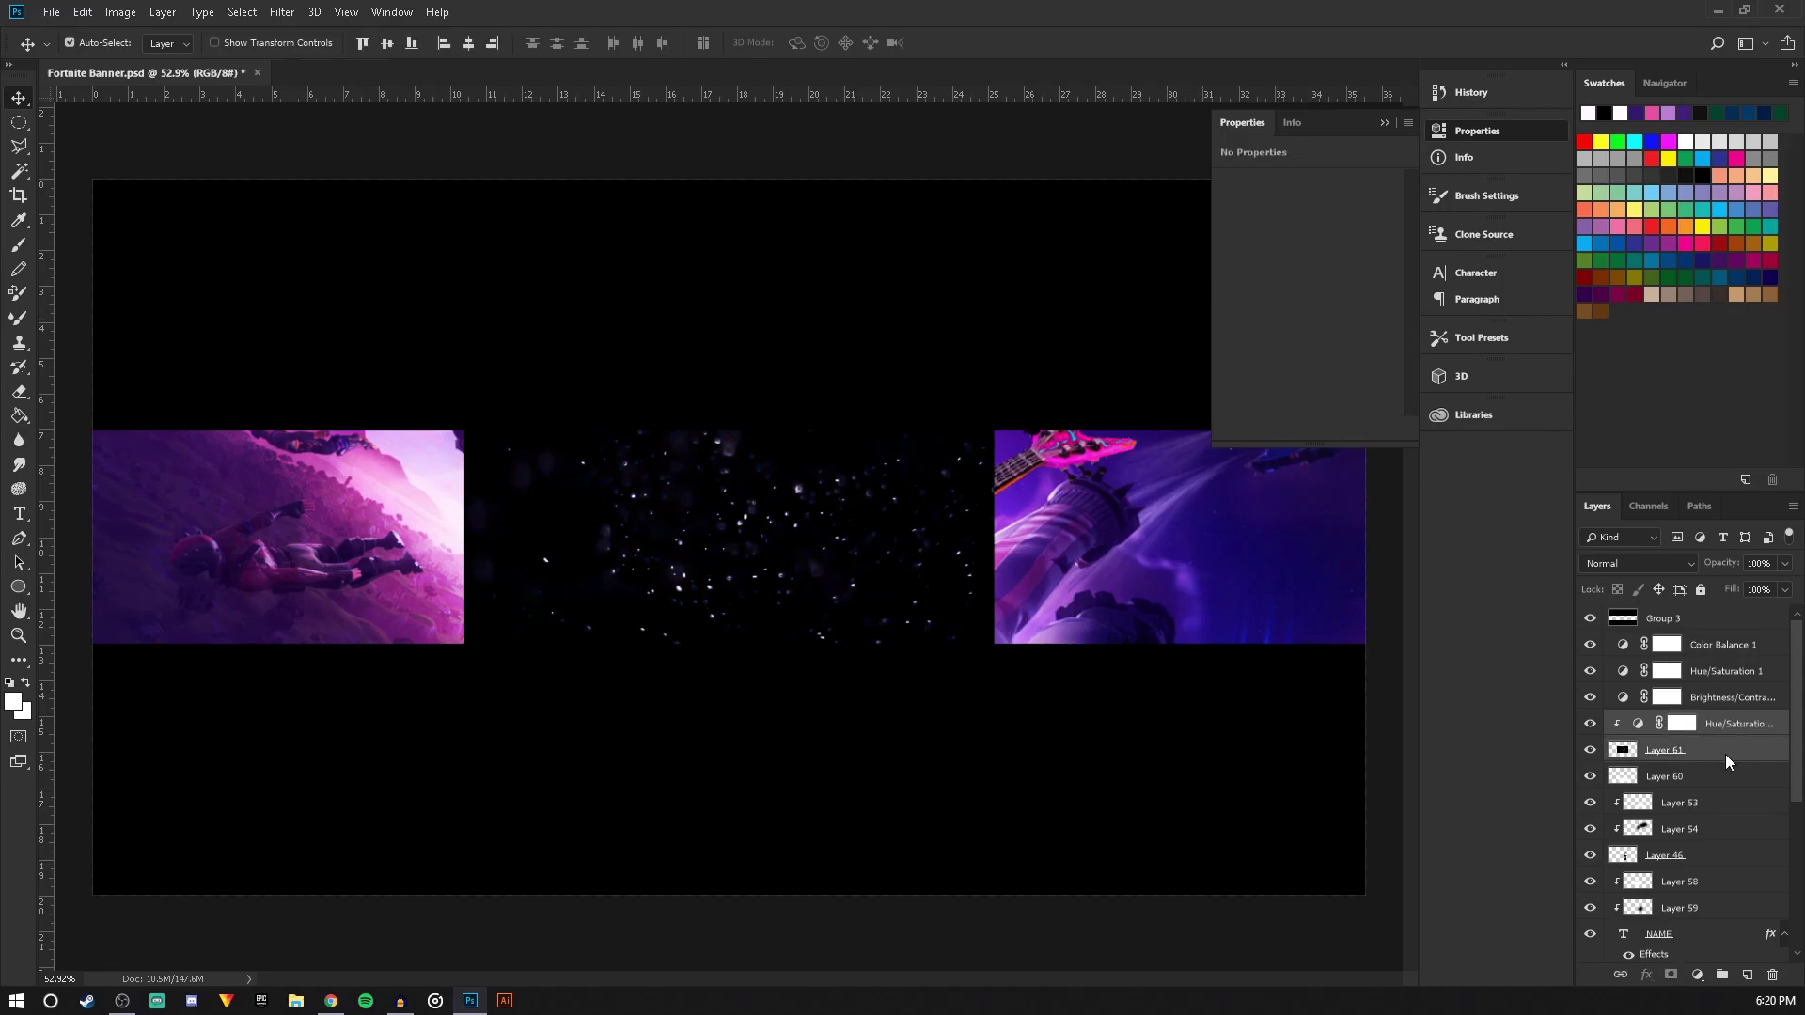
pyautogui.rightClick(1725, 754)
pyautogui.click(1659, 519)
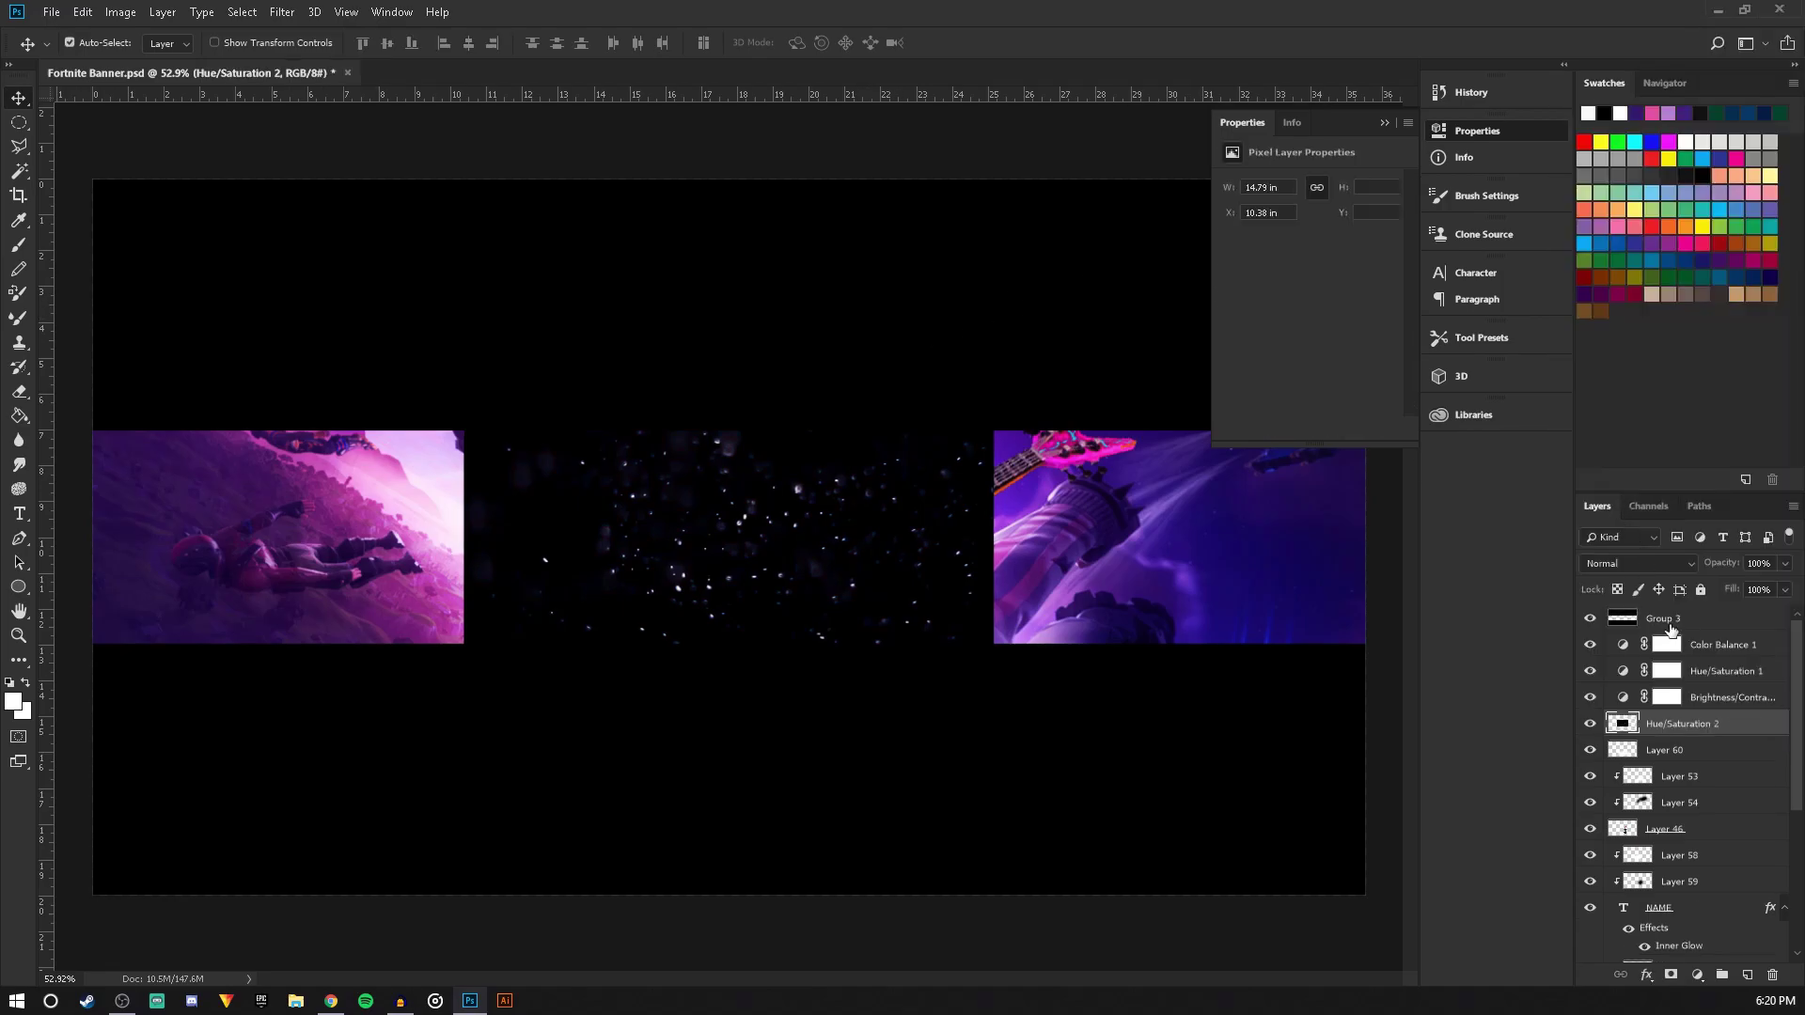
pyautogui.click(1659, 564)
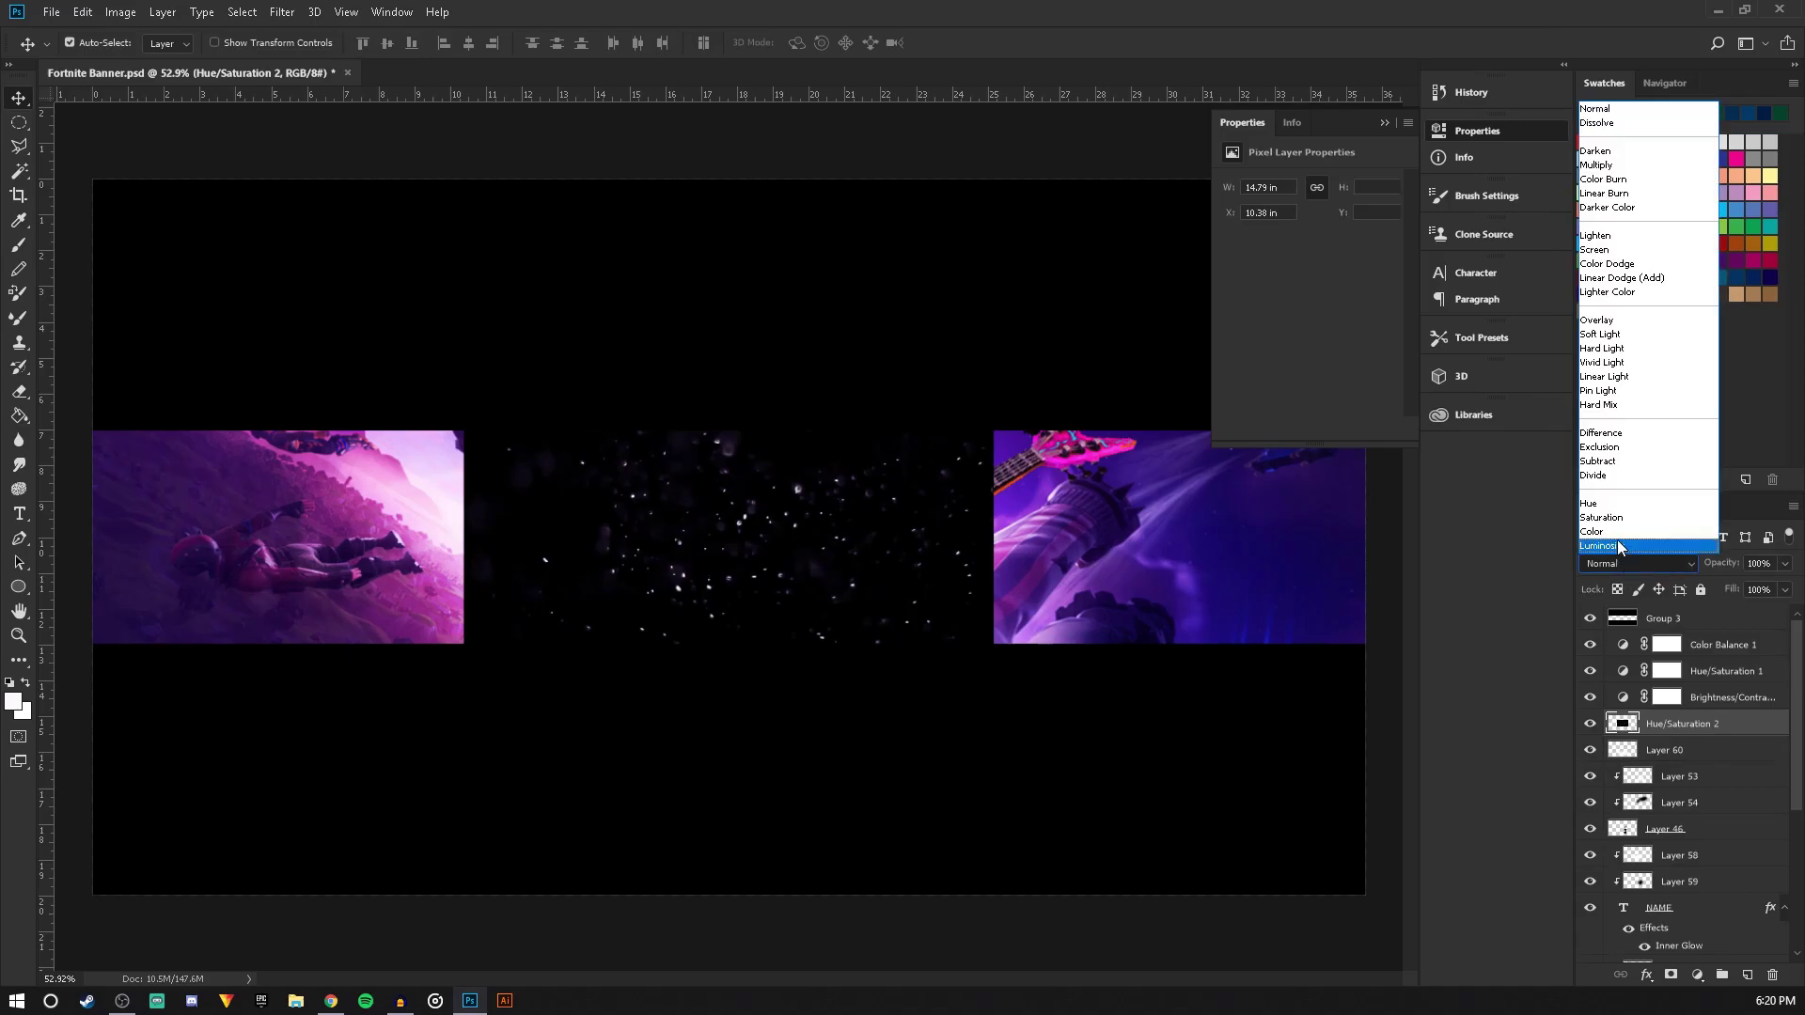
pyautogui.click(1615, 250)
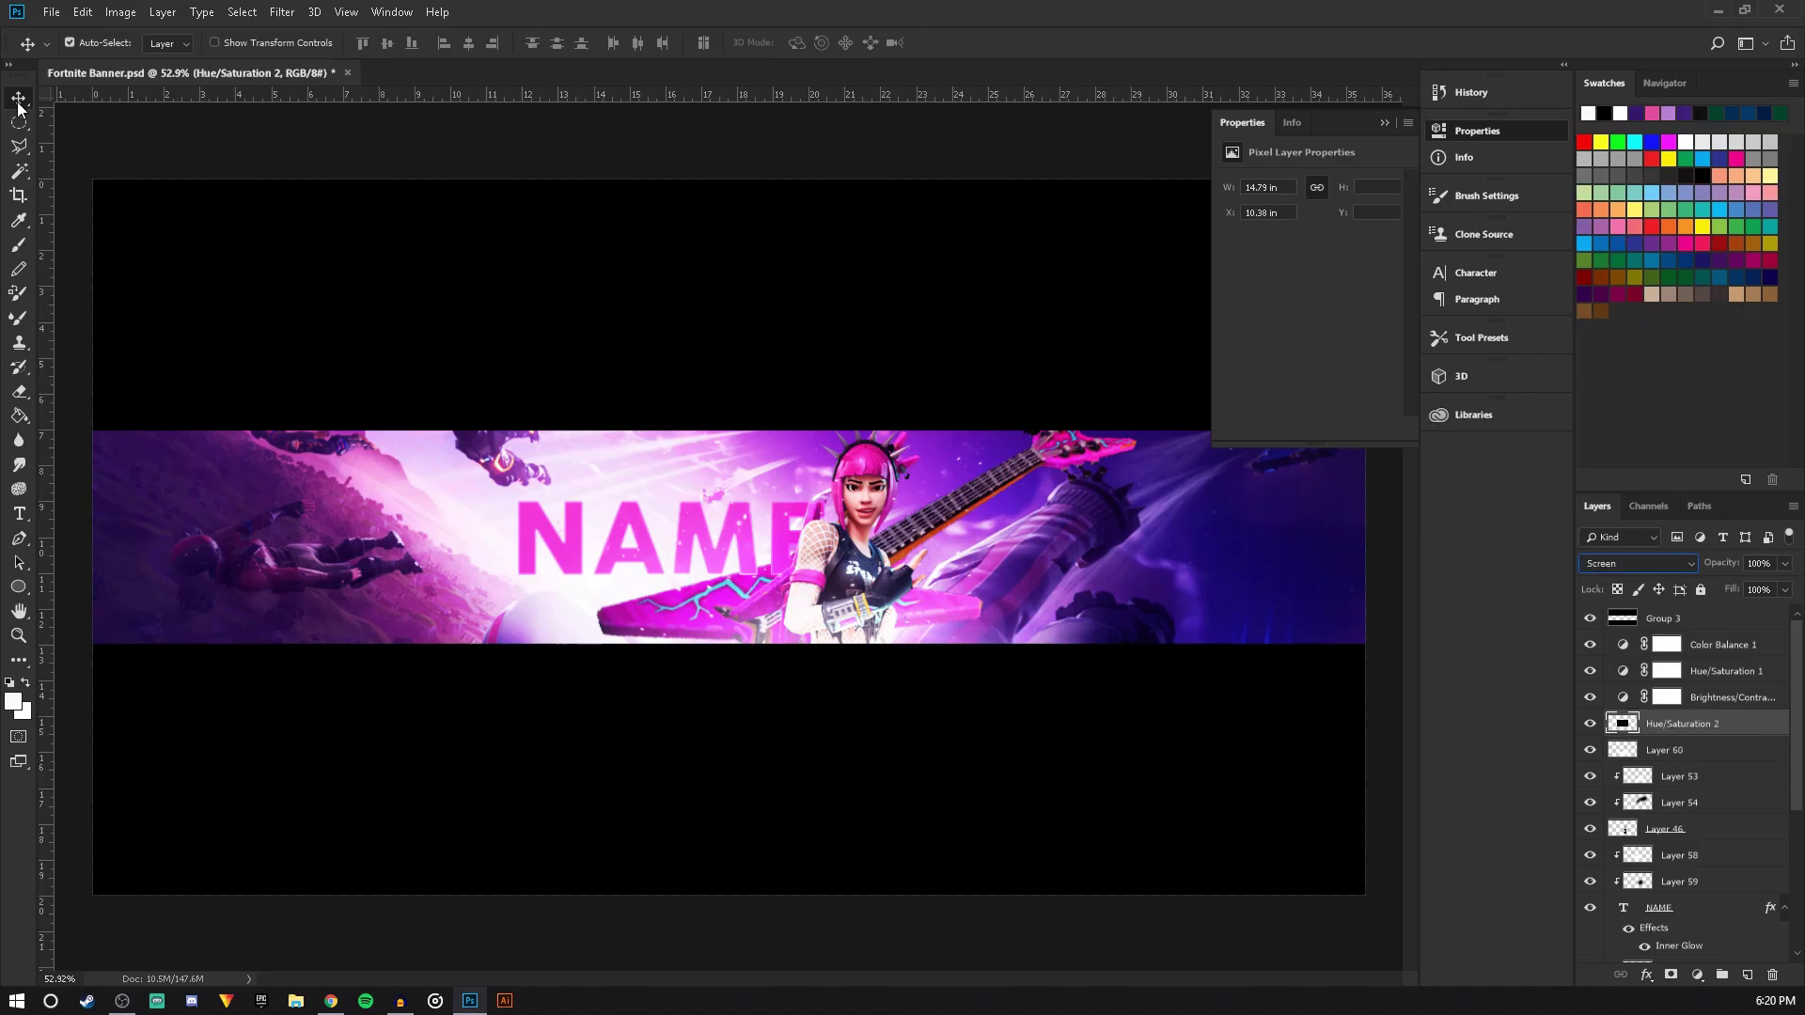
pyautogui.click(1384, 124)
# Scale the merged particle layer to about 86% and position it over the NAME text and the character
pyautogui.scroll(-3, 1693, 799)
pyautogui.click(1692, 949)
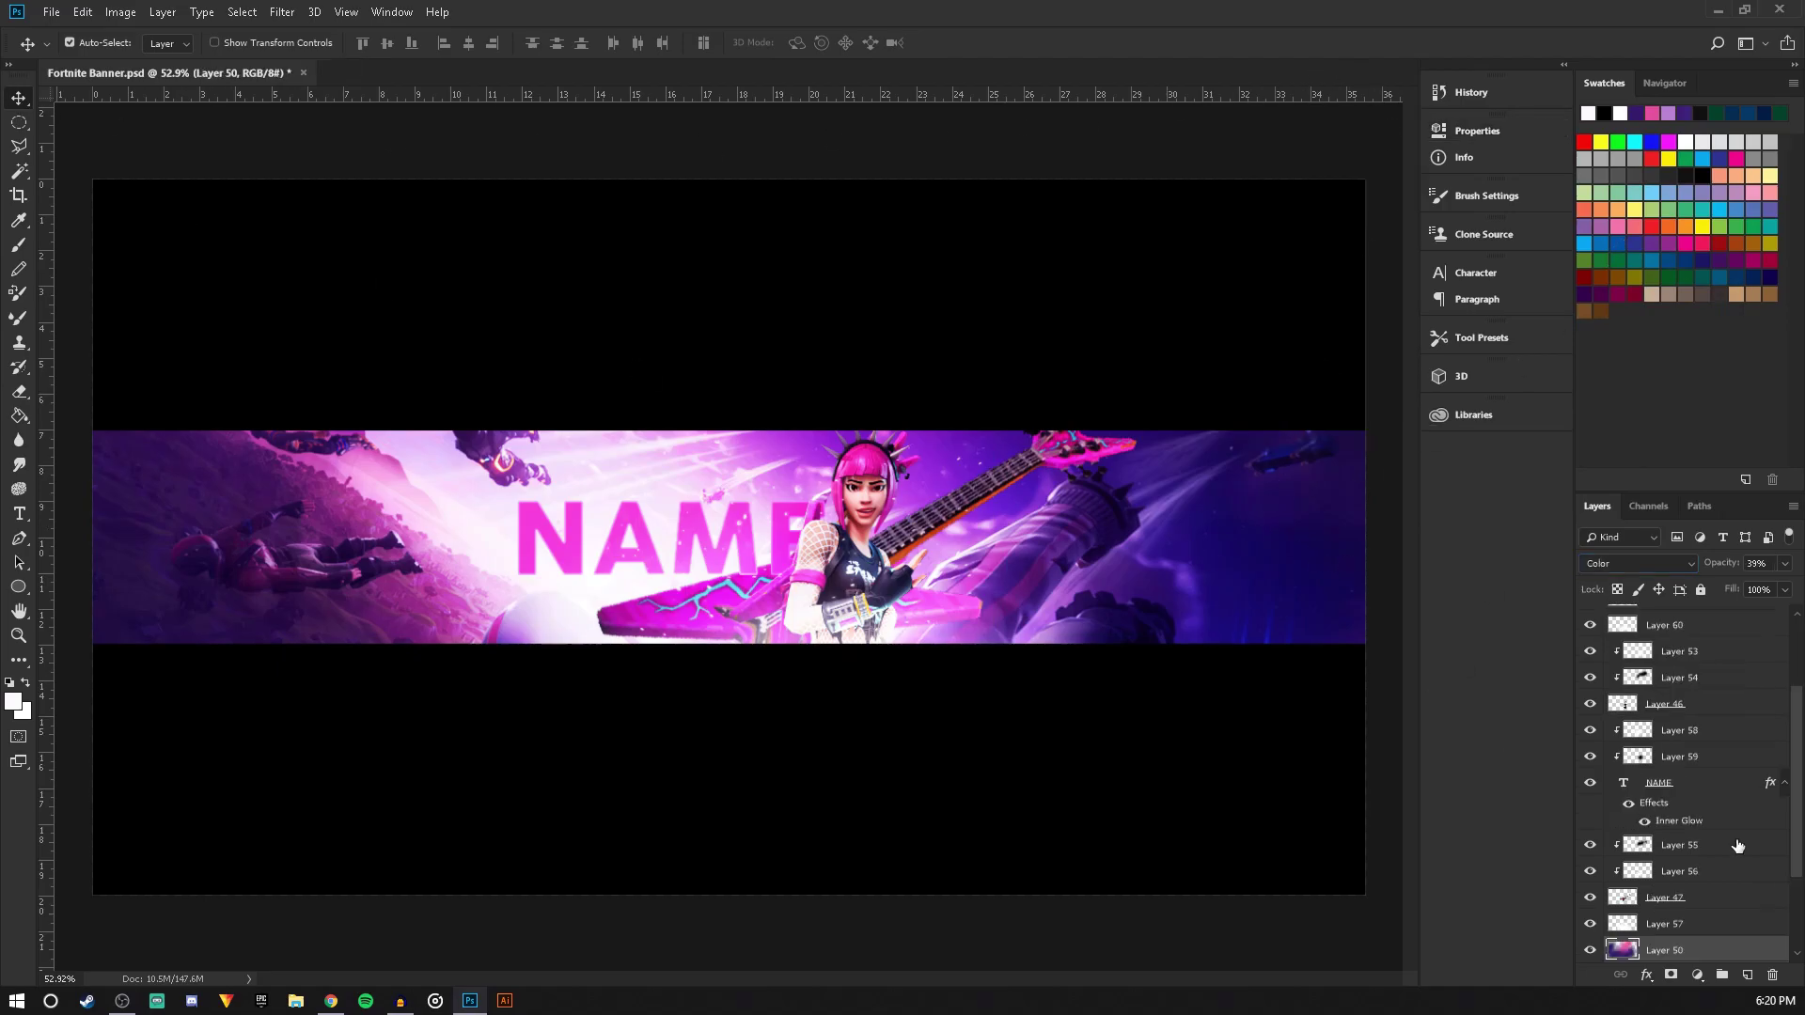
pyautogui.scroll(3, 1702, 746)
pyautogui.click(1692, 725)
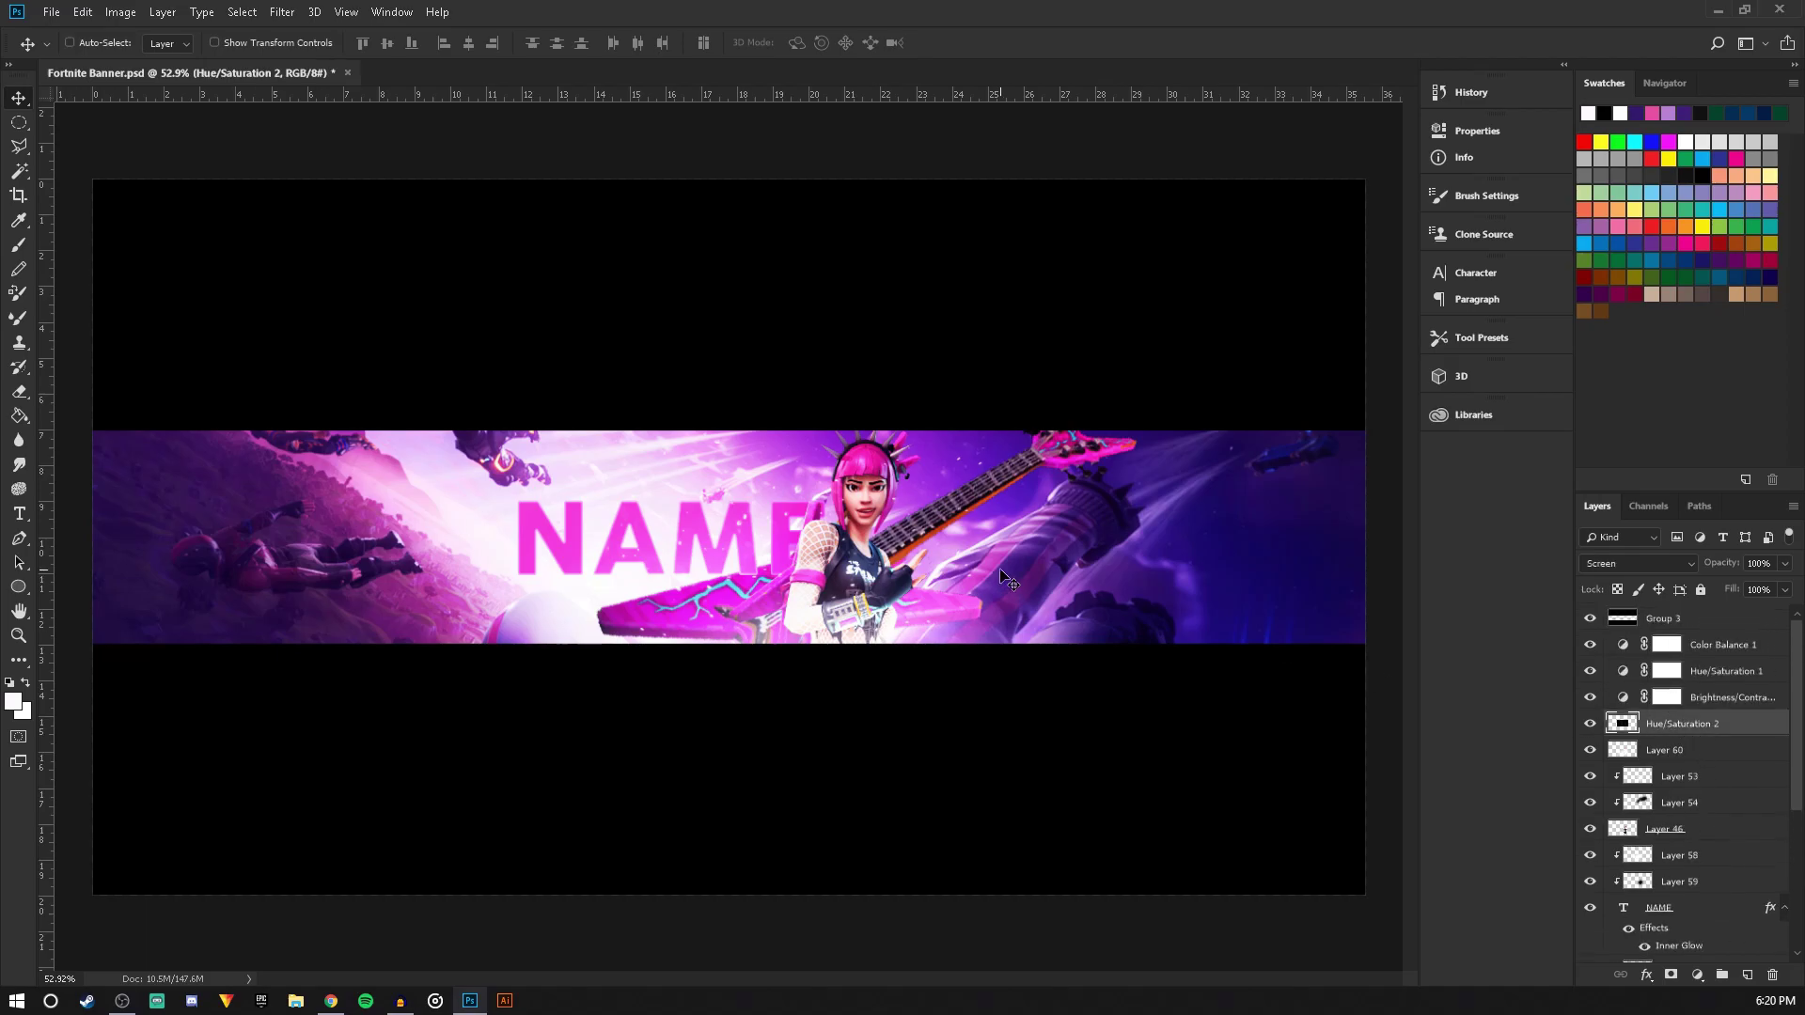
pyautogui.hotkey('ctrl', 't')
pyautogui.moveTo(714, 529); pyautogui.dragTo(710, 579)
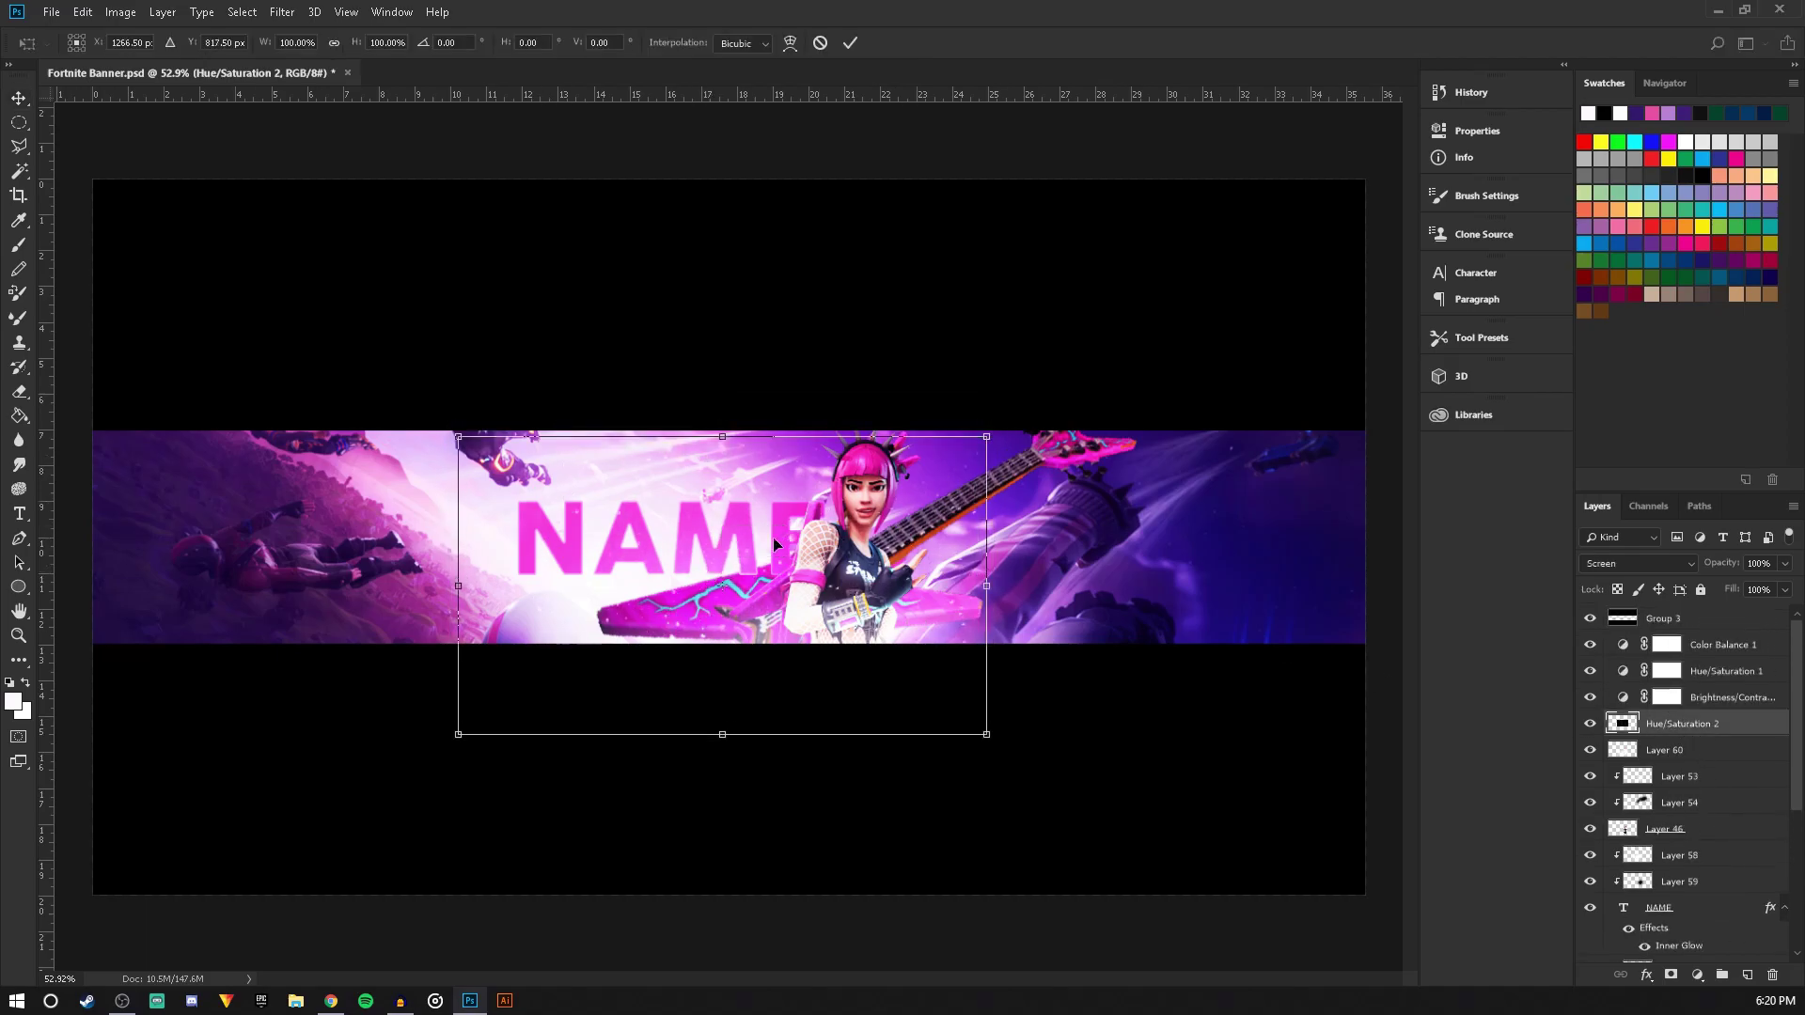
pyautogui.moveTo(987, 438); pyautogui.dragTo(1243, 294)
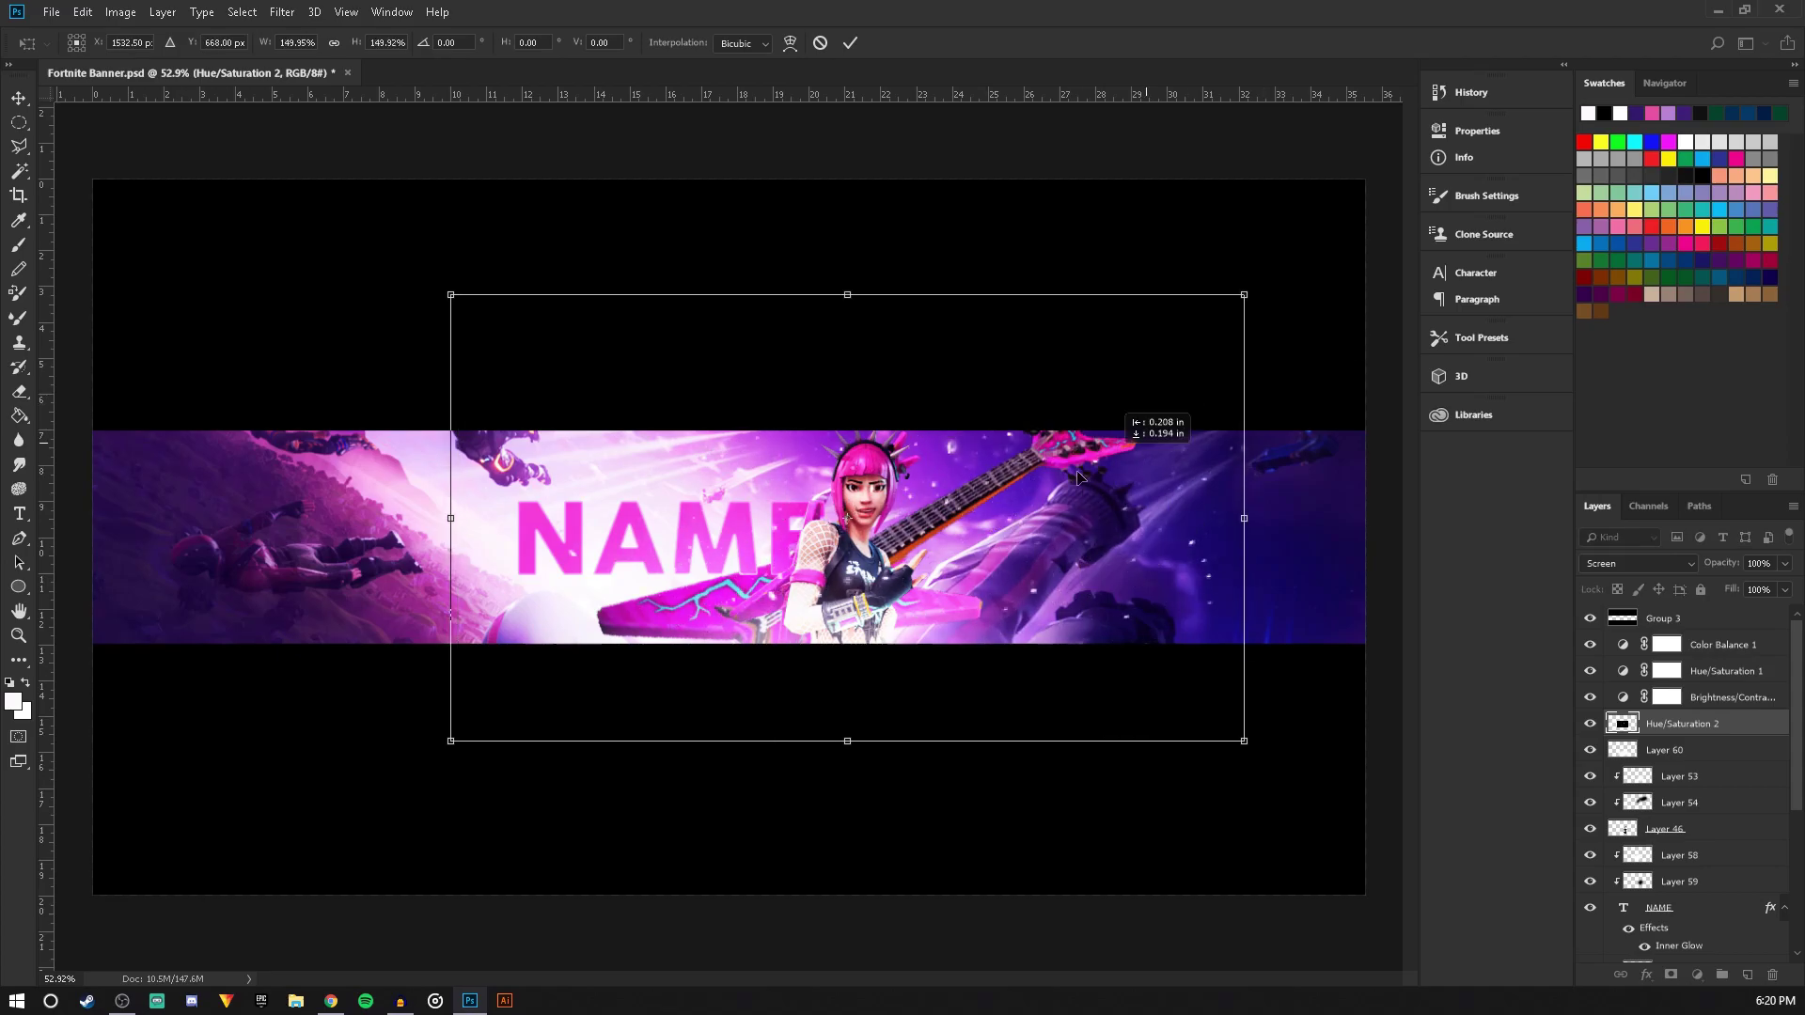
pyautogui.moveTo(1146, 446); pyautogui.dragTo(1003, 543)
pyautogui.moveTo(1106, 388); pyautogui.dragTo(760, 580)
pyautogui.moveTo(682, 629); pyautogui.dragTo(901, 550)
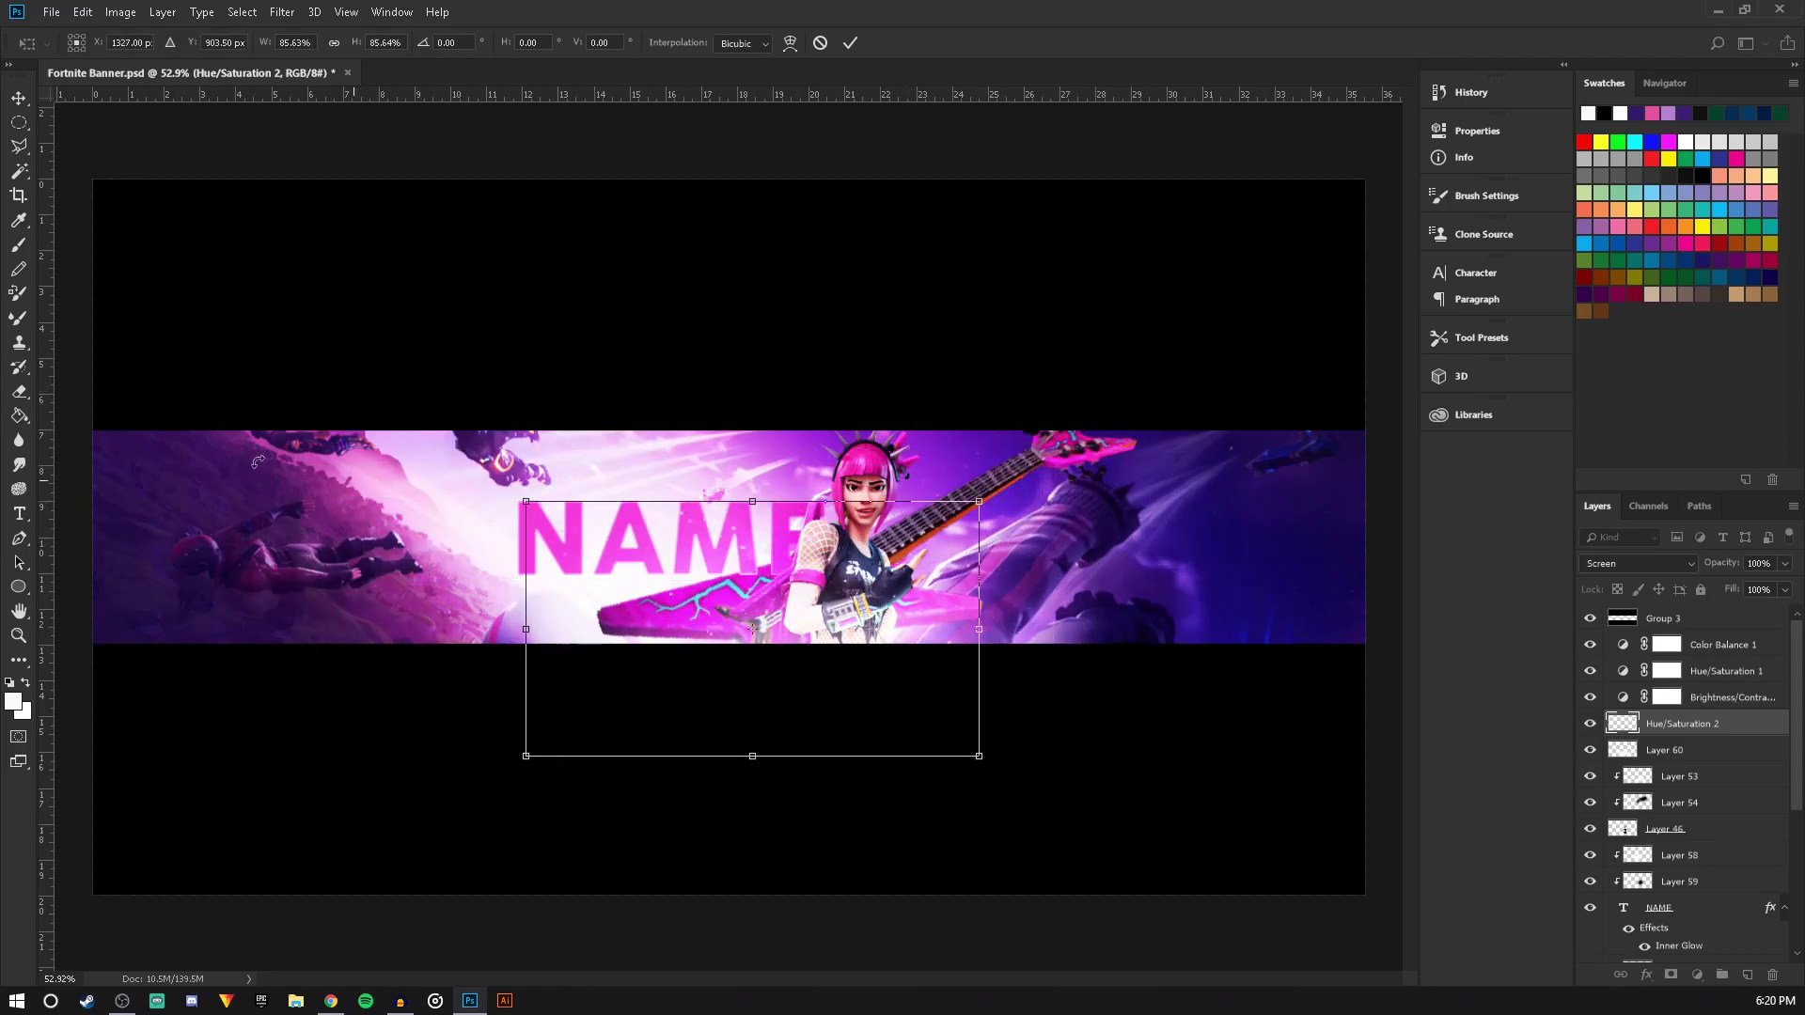
pyautogui.click(19, 98)
pyautogui.click(821, 367)
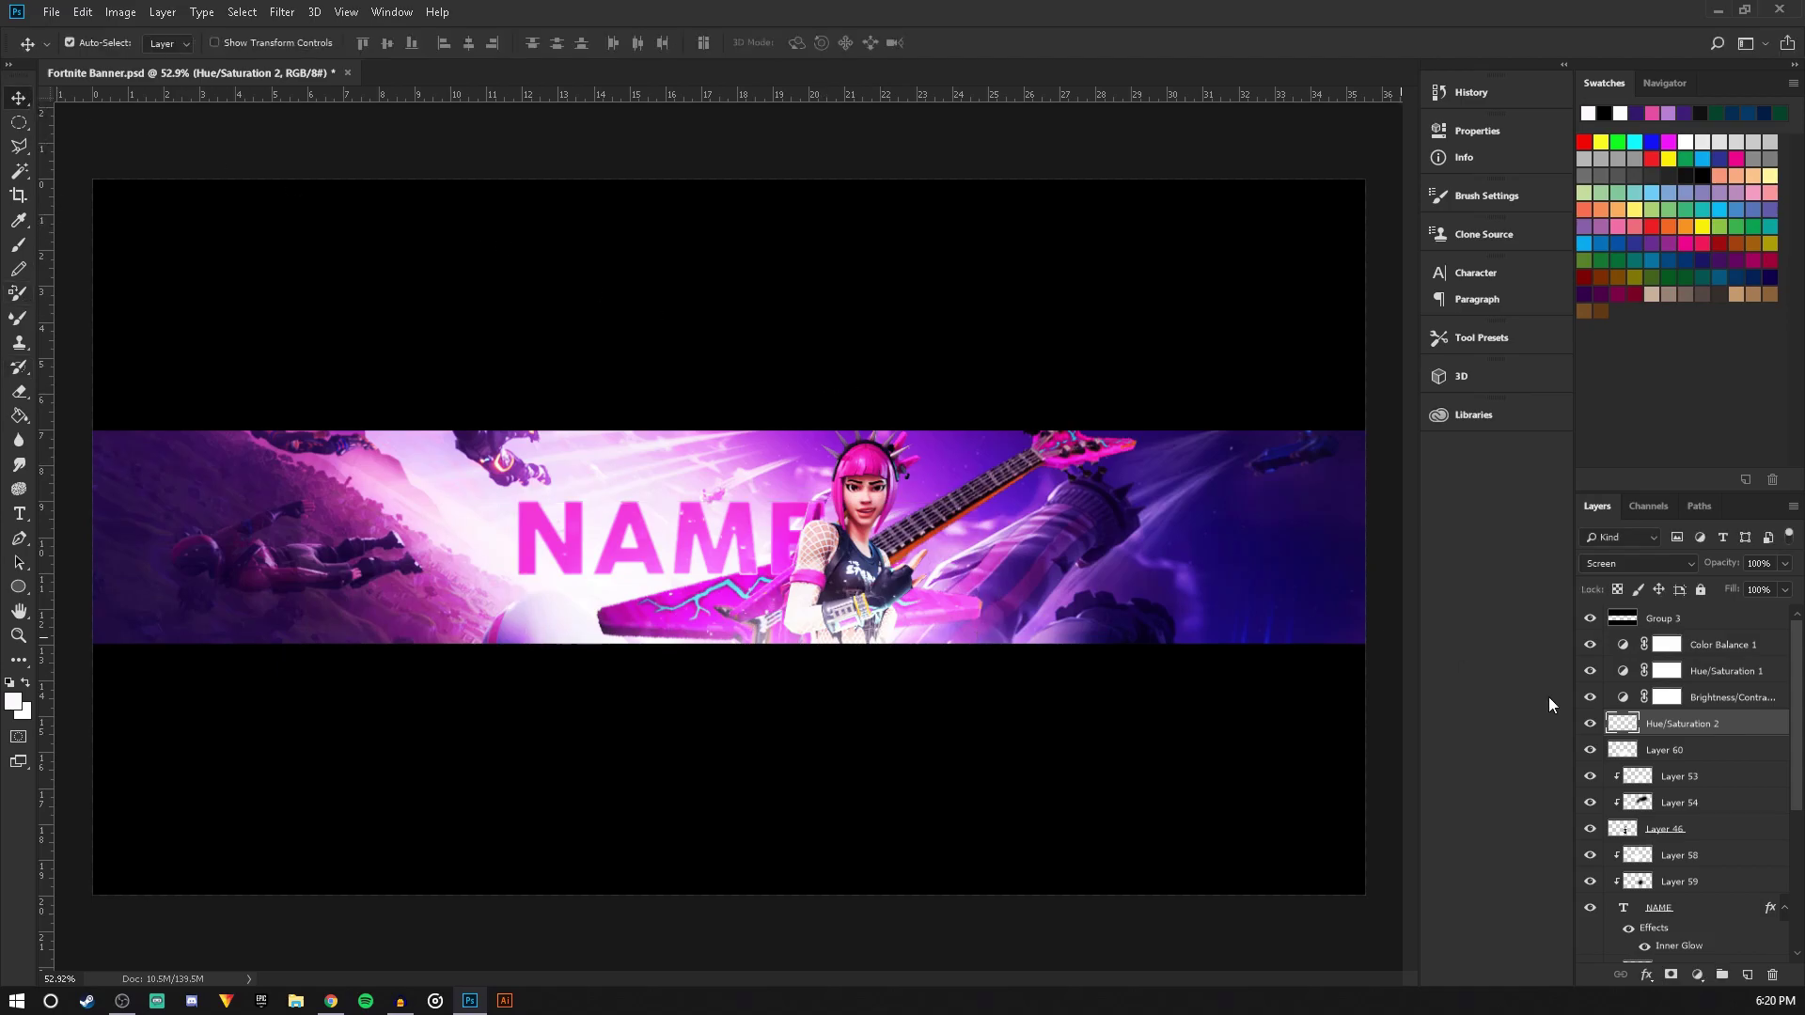
# Duplicate the particle layer to just below Layer 47 and enlarge the copy to about 263% so it spans most of the banner
pyautogui.scroll(-5, 1683, 940)
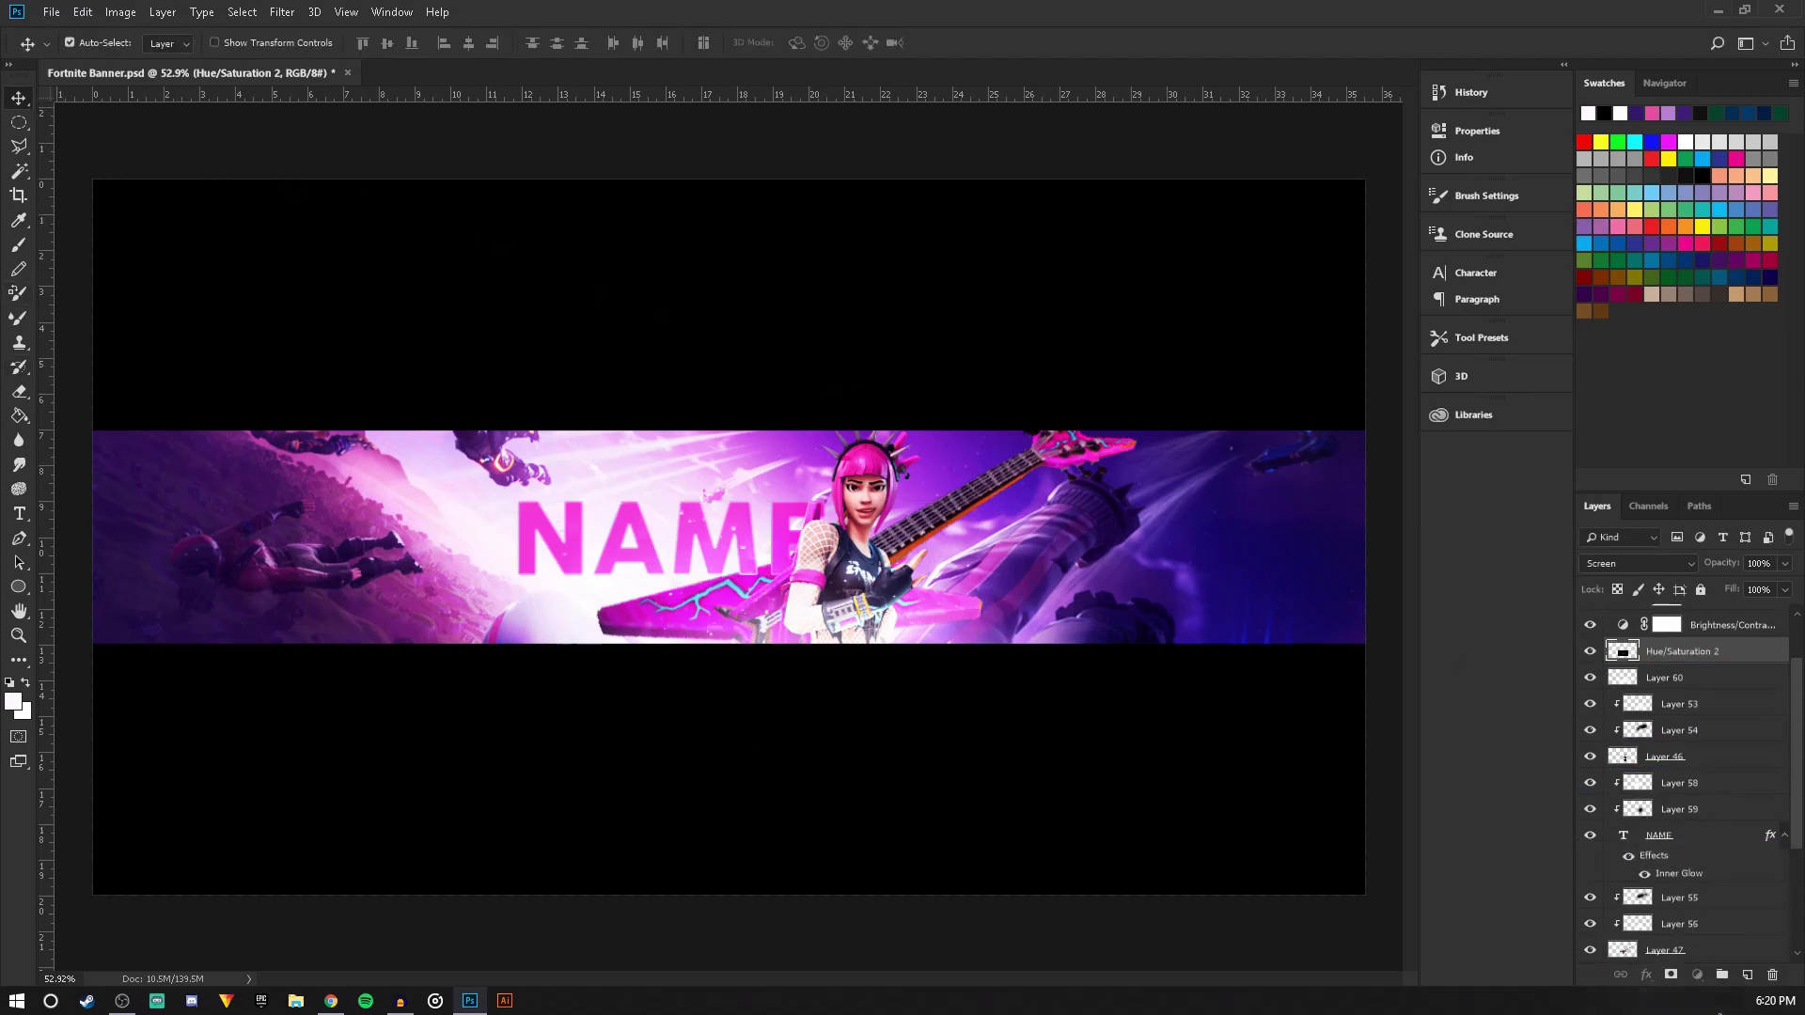
pyautogui.moveTo(1717, 1013); pyautogui.dragTo(1654, 793)
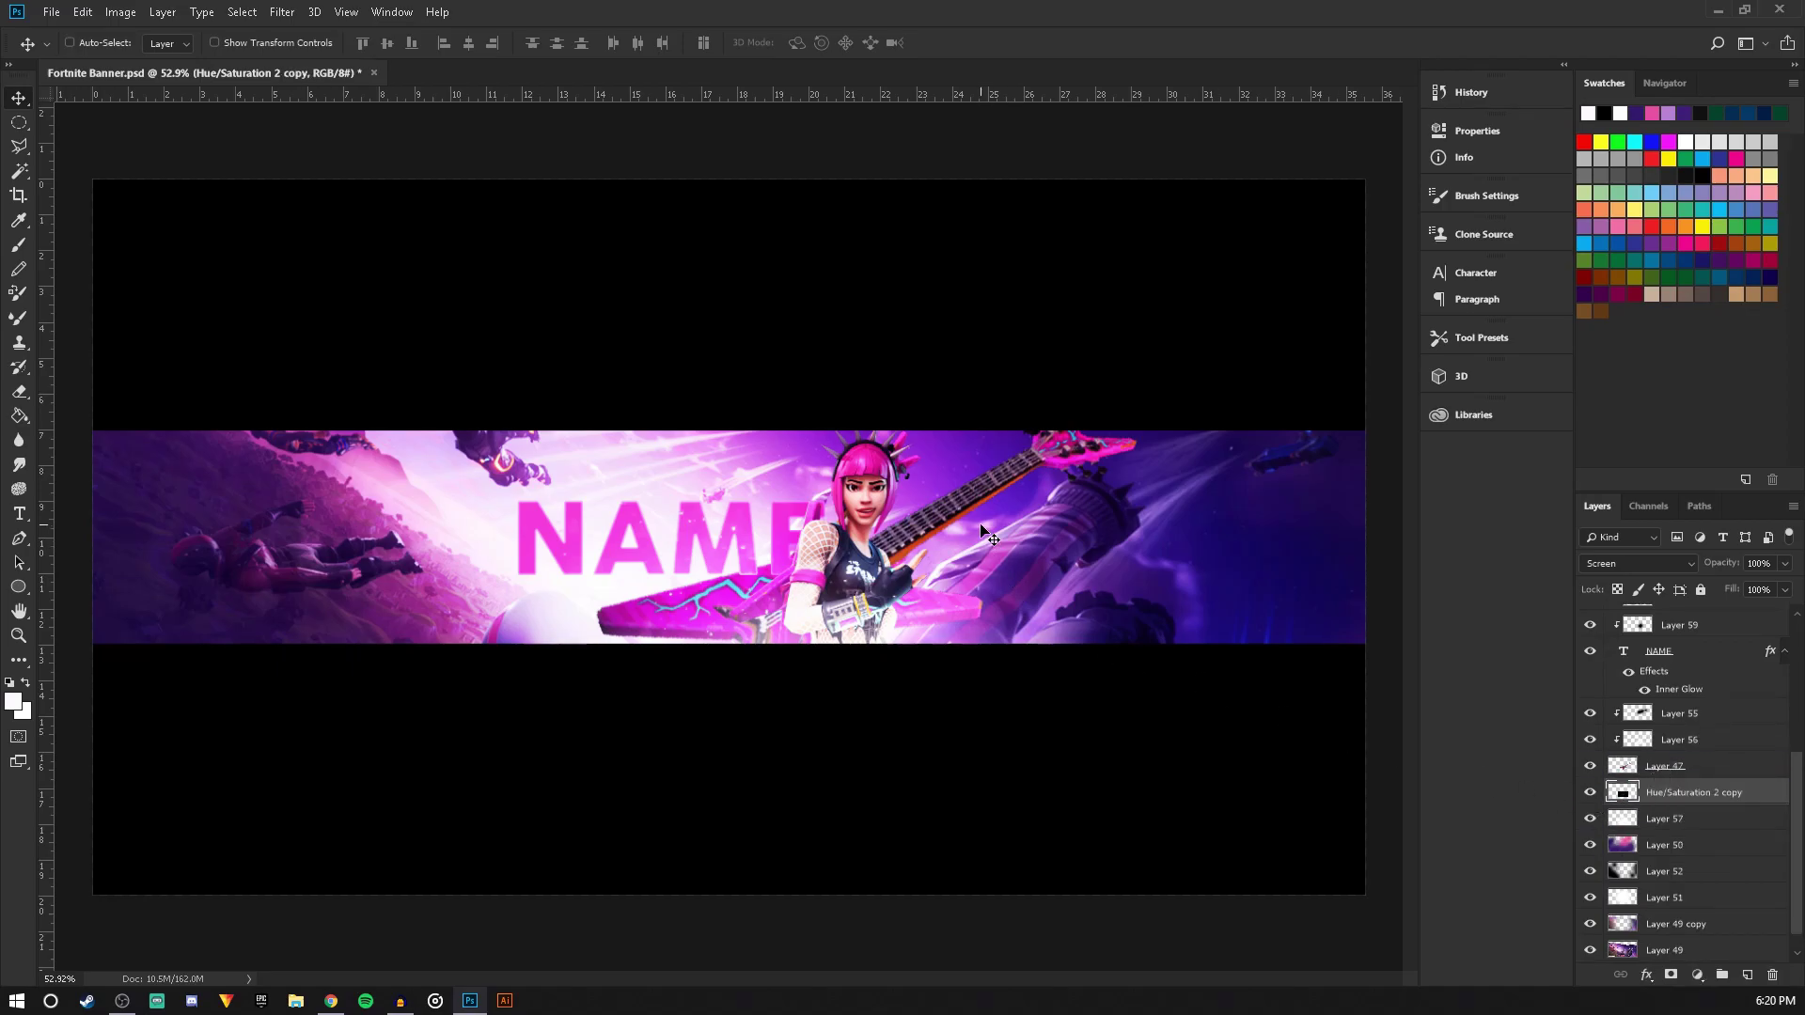
pyautogui.hotkey('ctrl', 't')
pyautogui.moveTo(976, 502); pyautogui.dragTo(1463, 222)
pyautogui.moveTo(1181, 470); pyautogui.dragTo(893, 507)
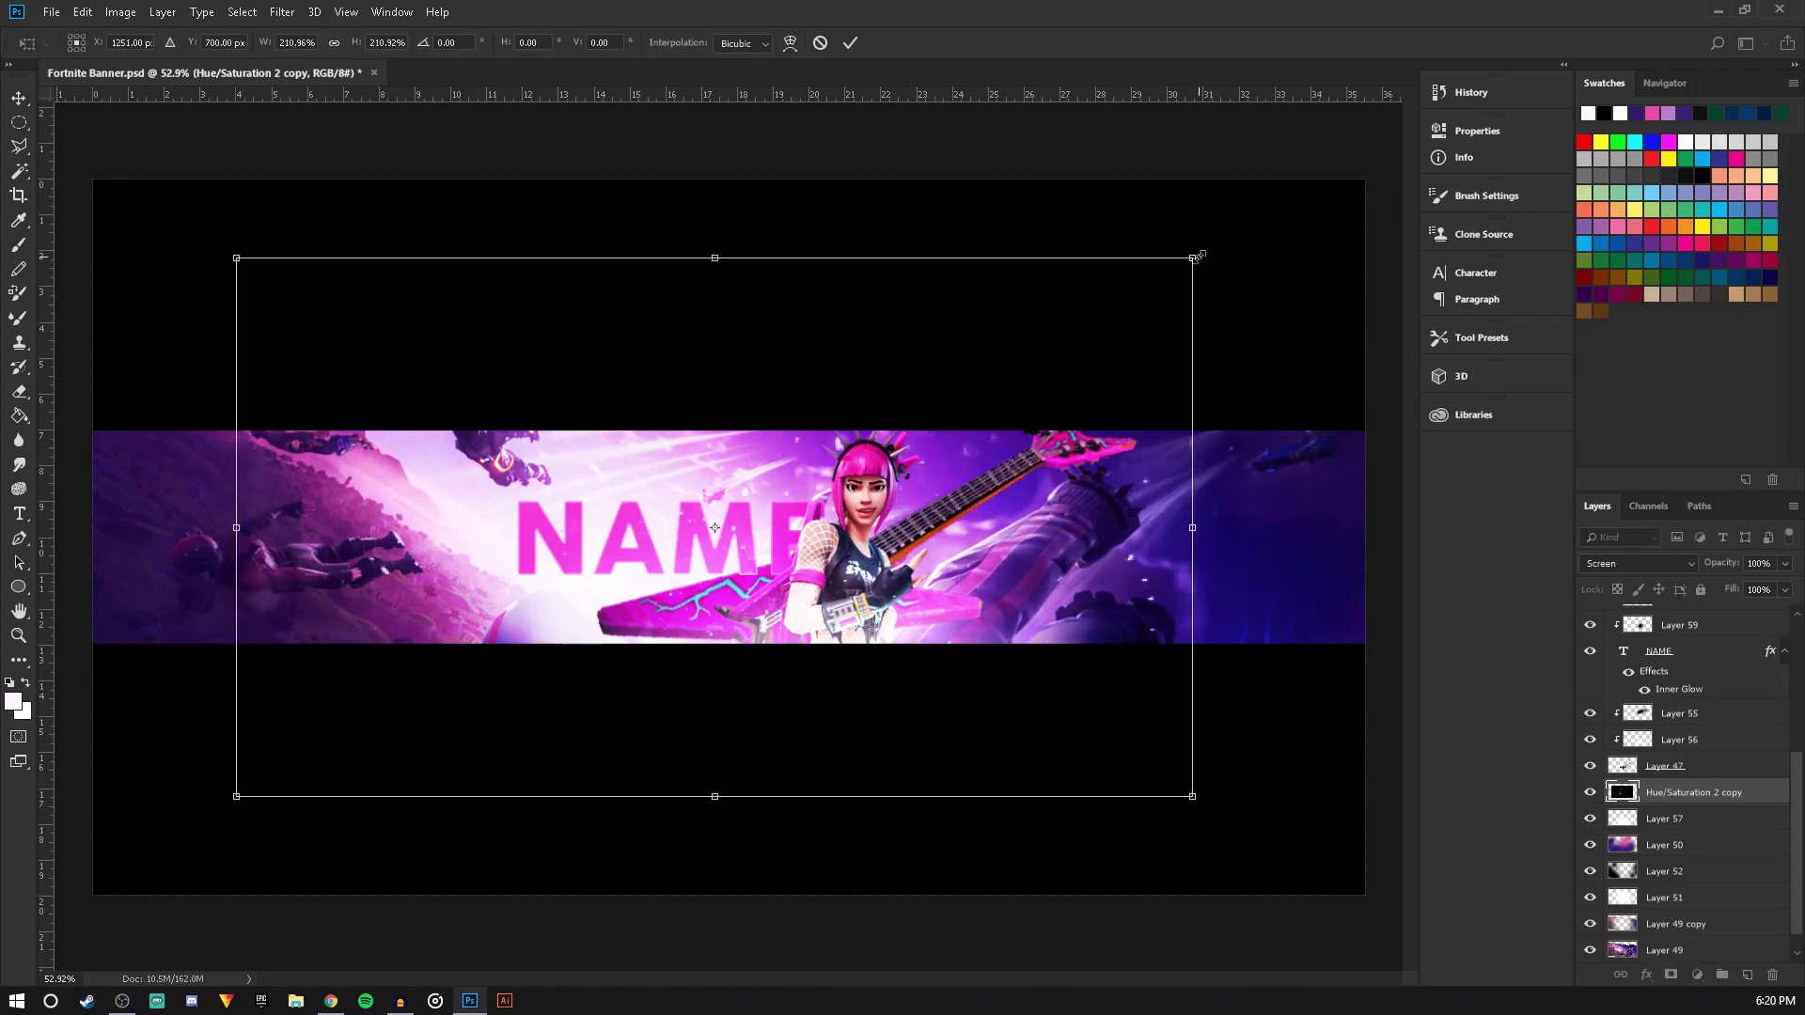
pyautogui.moveTo(1194, 257); pyautogui.dragTo(1429, 125)
pyautogui.moveTo(1197, 360); pyautogui.dragTo(1053, 400)
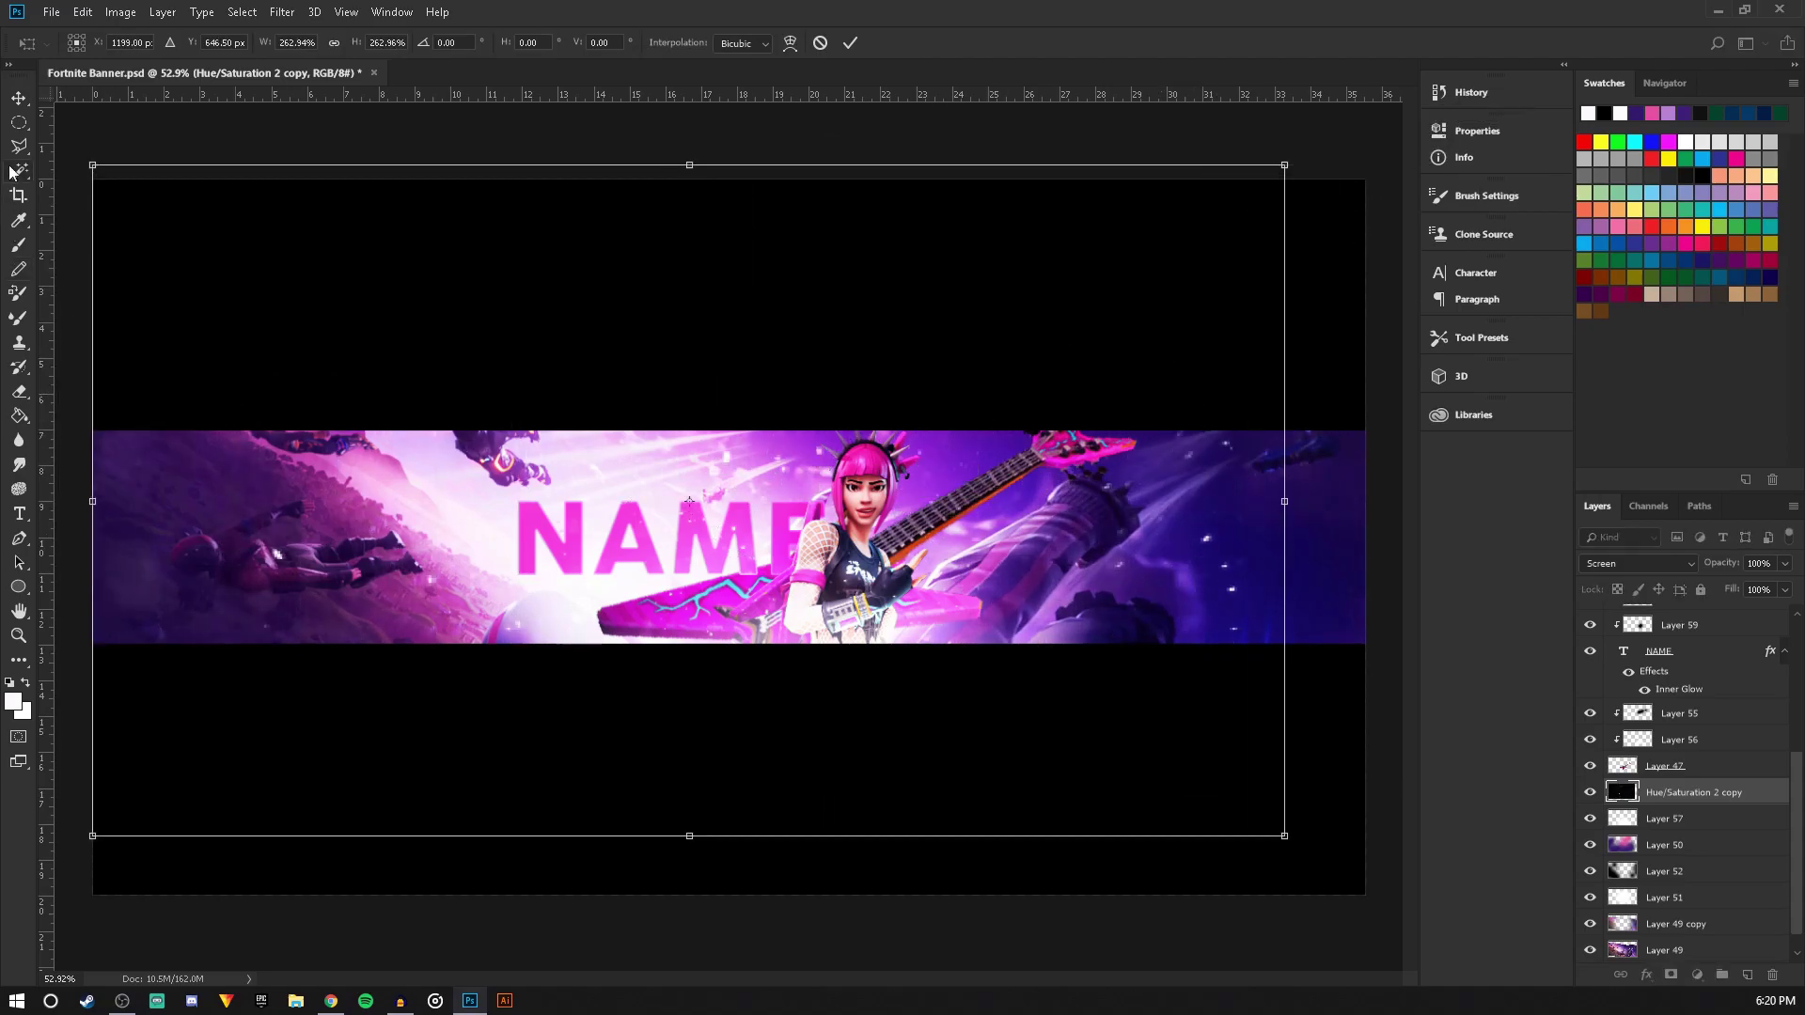
pyautogui.click(19, 97)
pyautogui.click(826, 372)
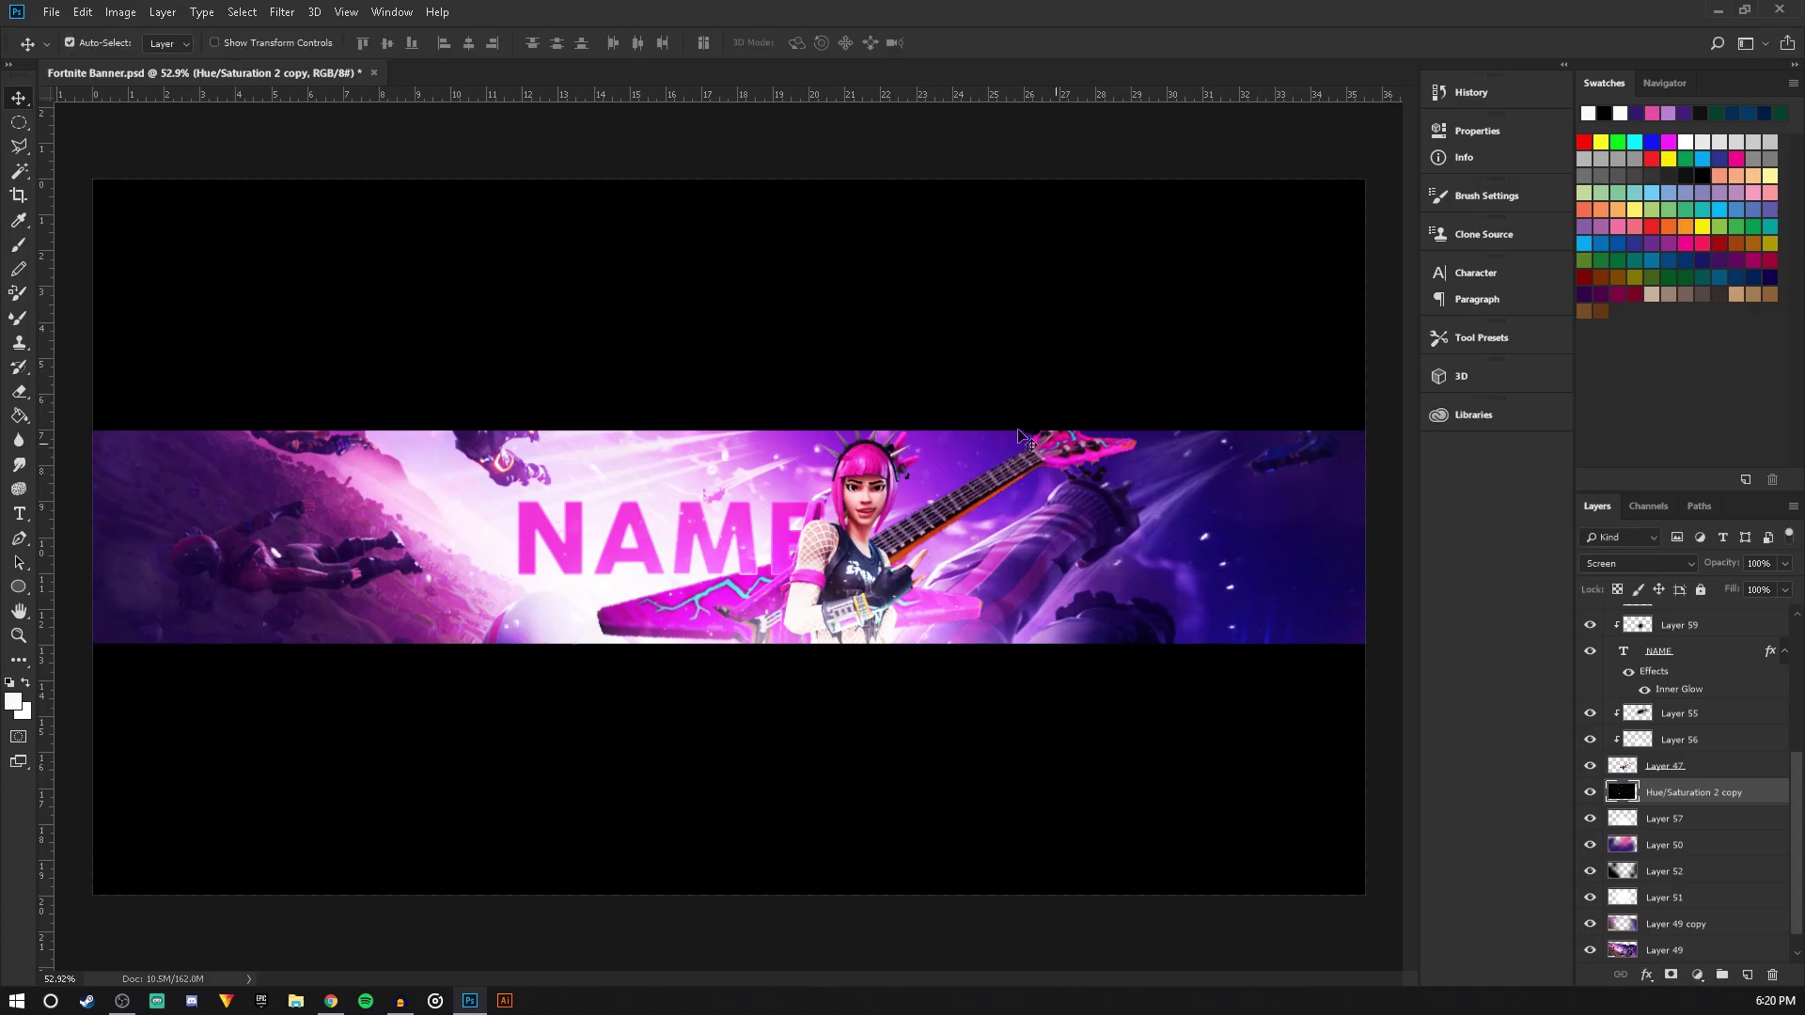
pyautogui.scroll(3, 959, 413)
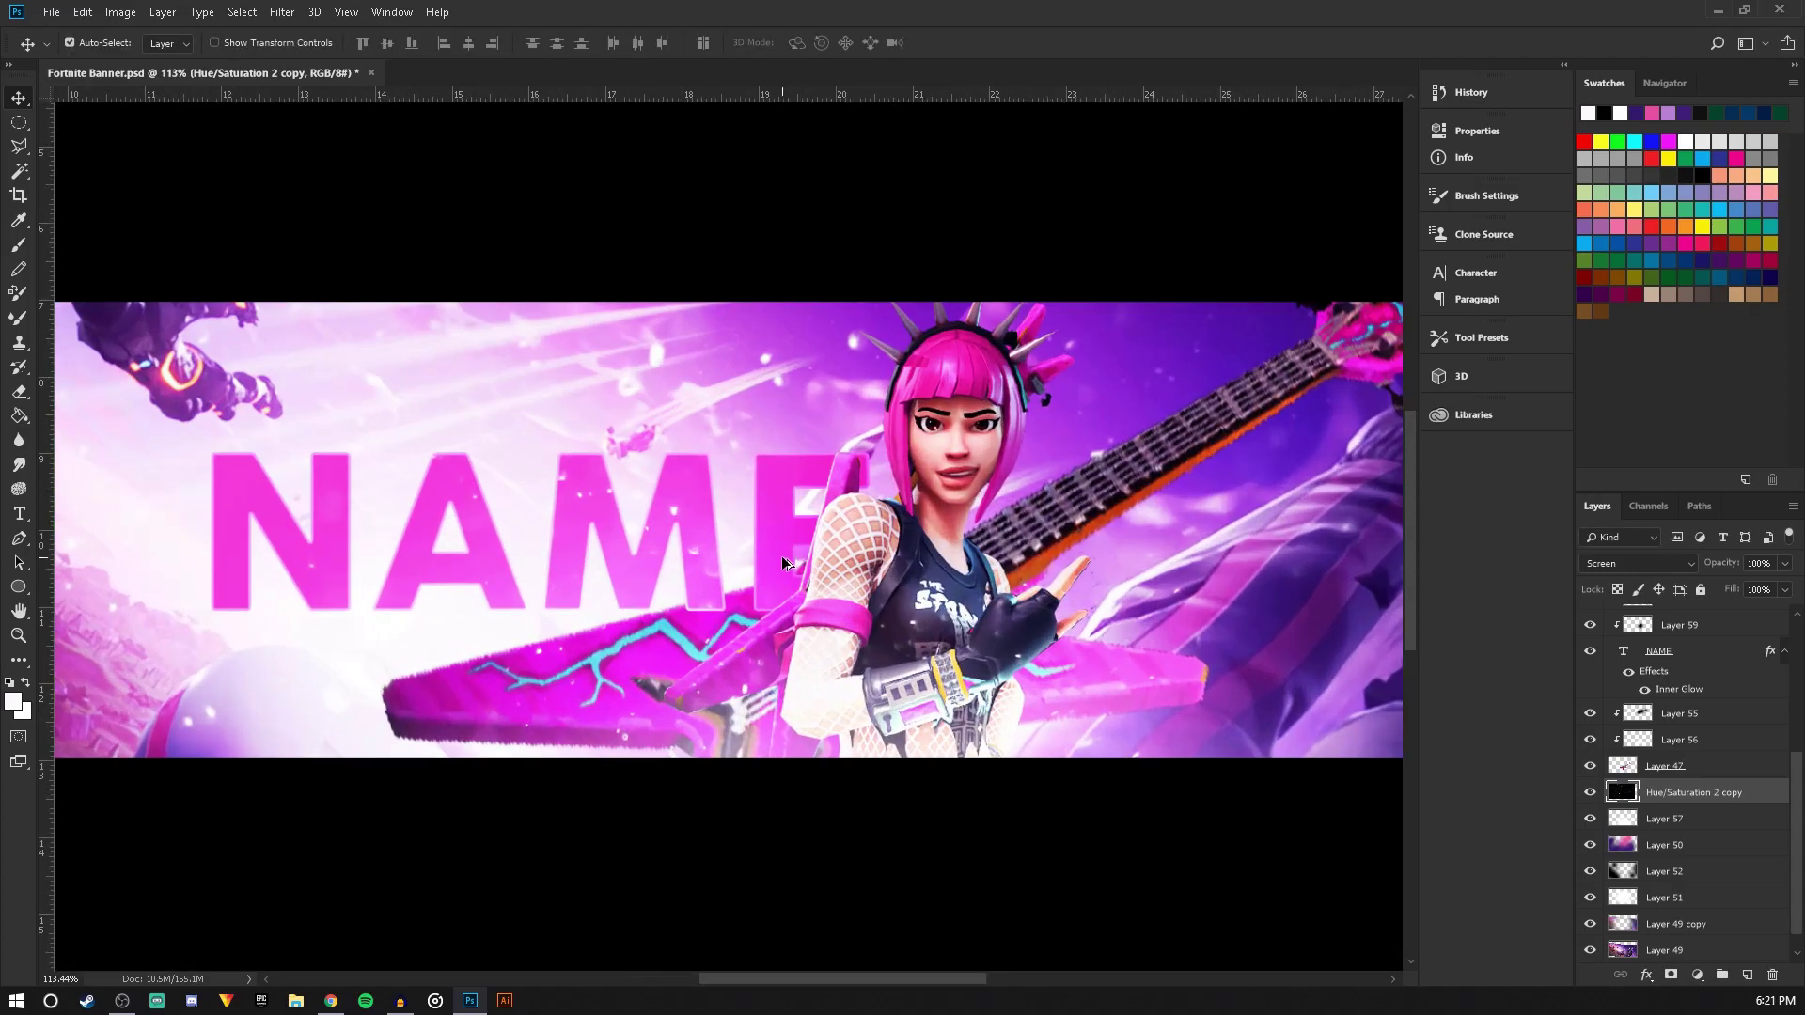
pyautogui.scroll(-5, 792, 534)
pyautogui.scroll(1, 792, 534)
pyautogui.scroll(1, 791, 538)
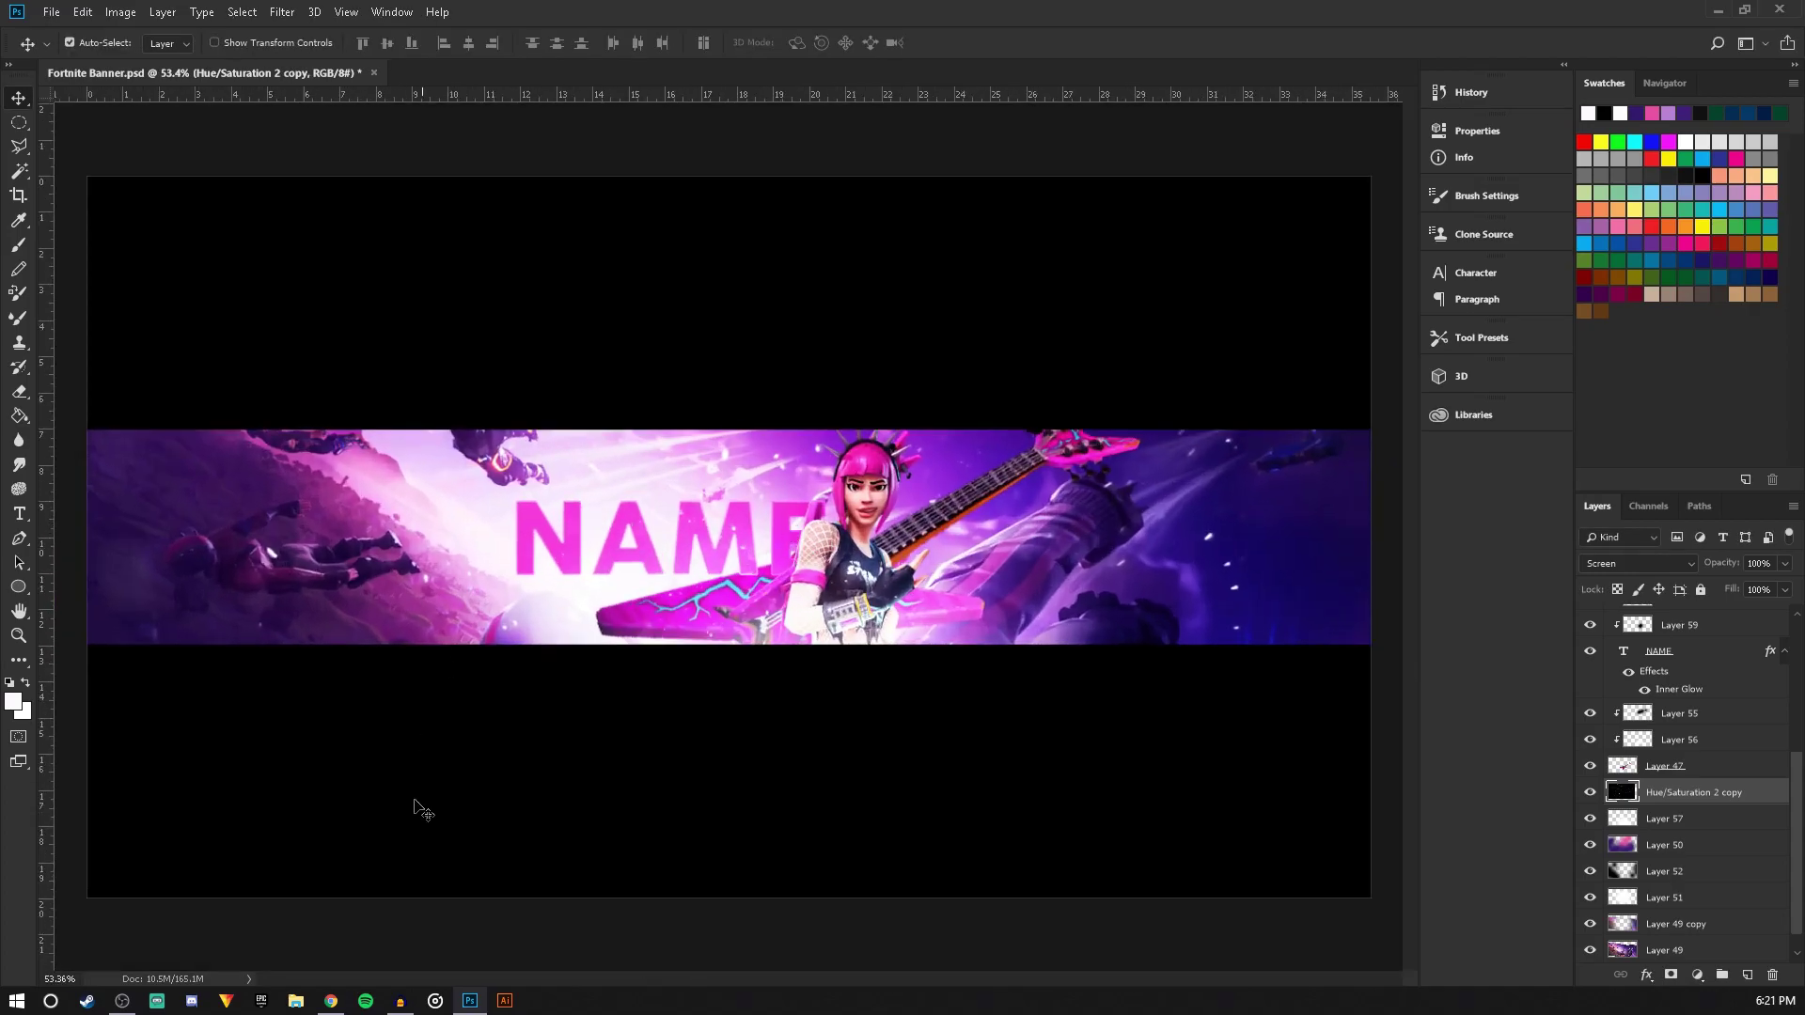
# Switch to Chrome and search Google Images for "lightning png"
pyautogui.click(331, 1001)
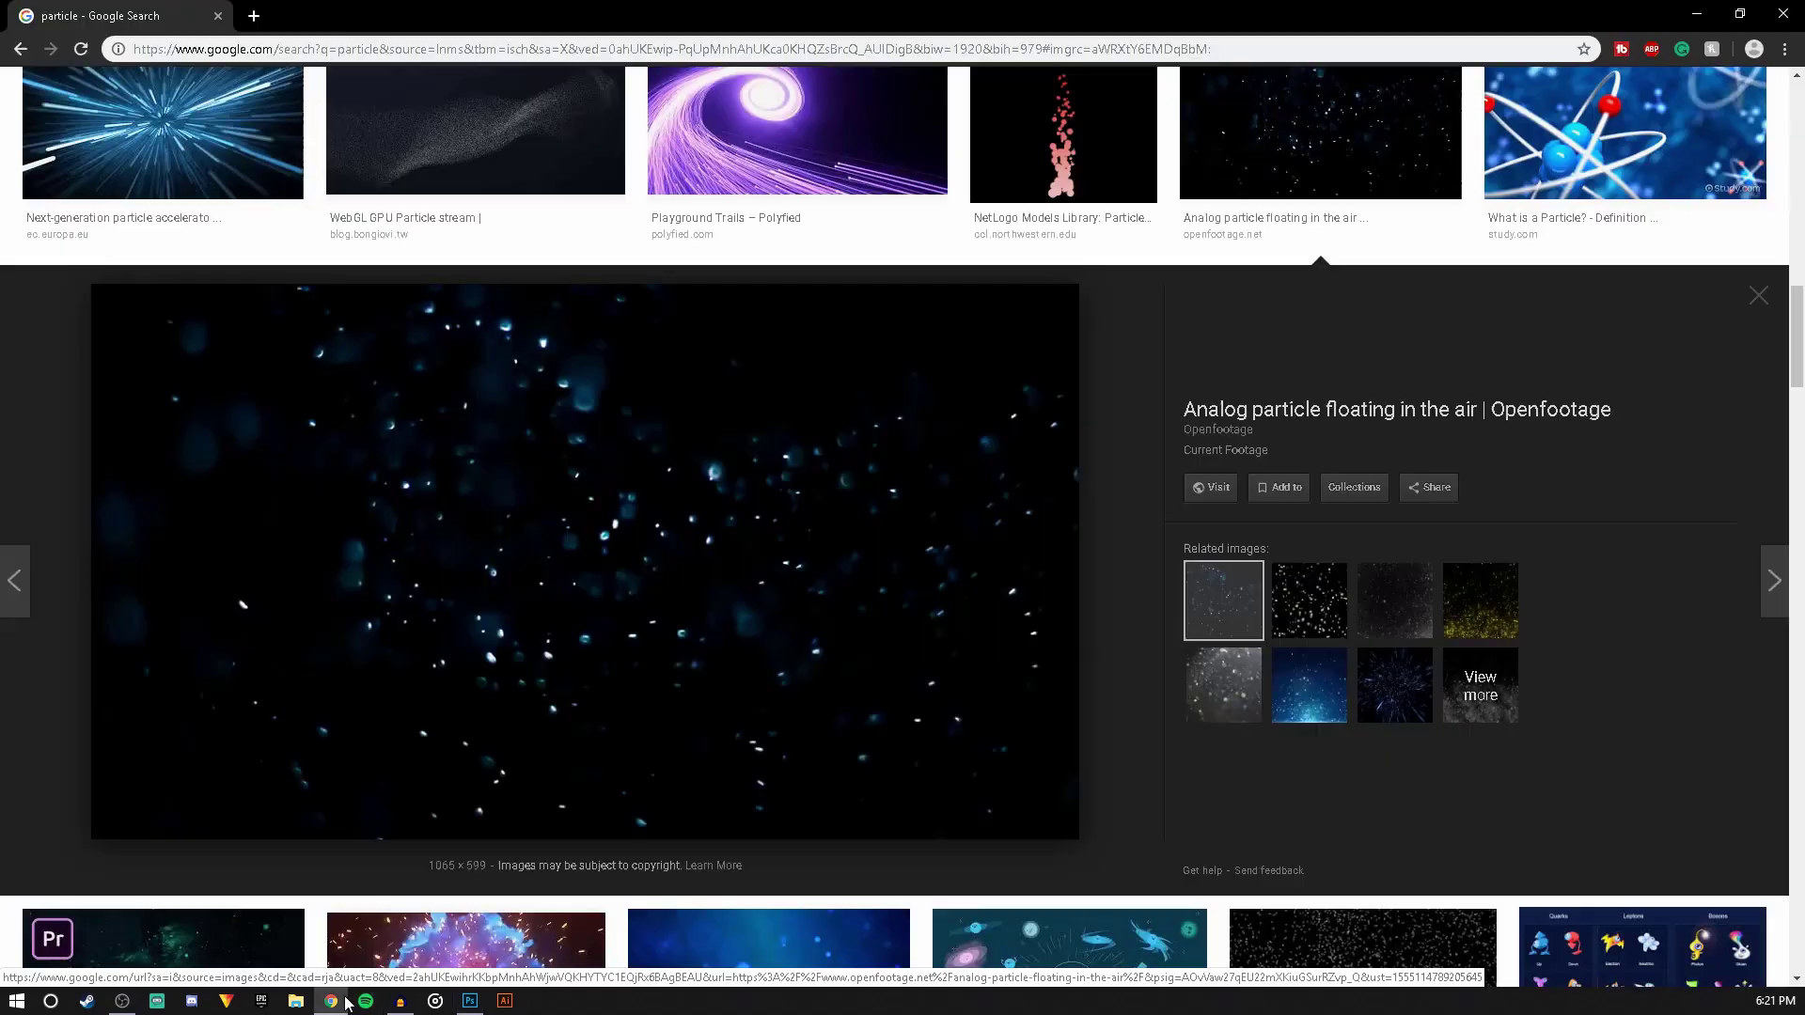
pyautogui.scroll(15, 363, 189)
pyautogui.doubleClick(331, 105)
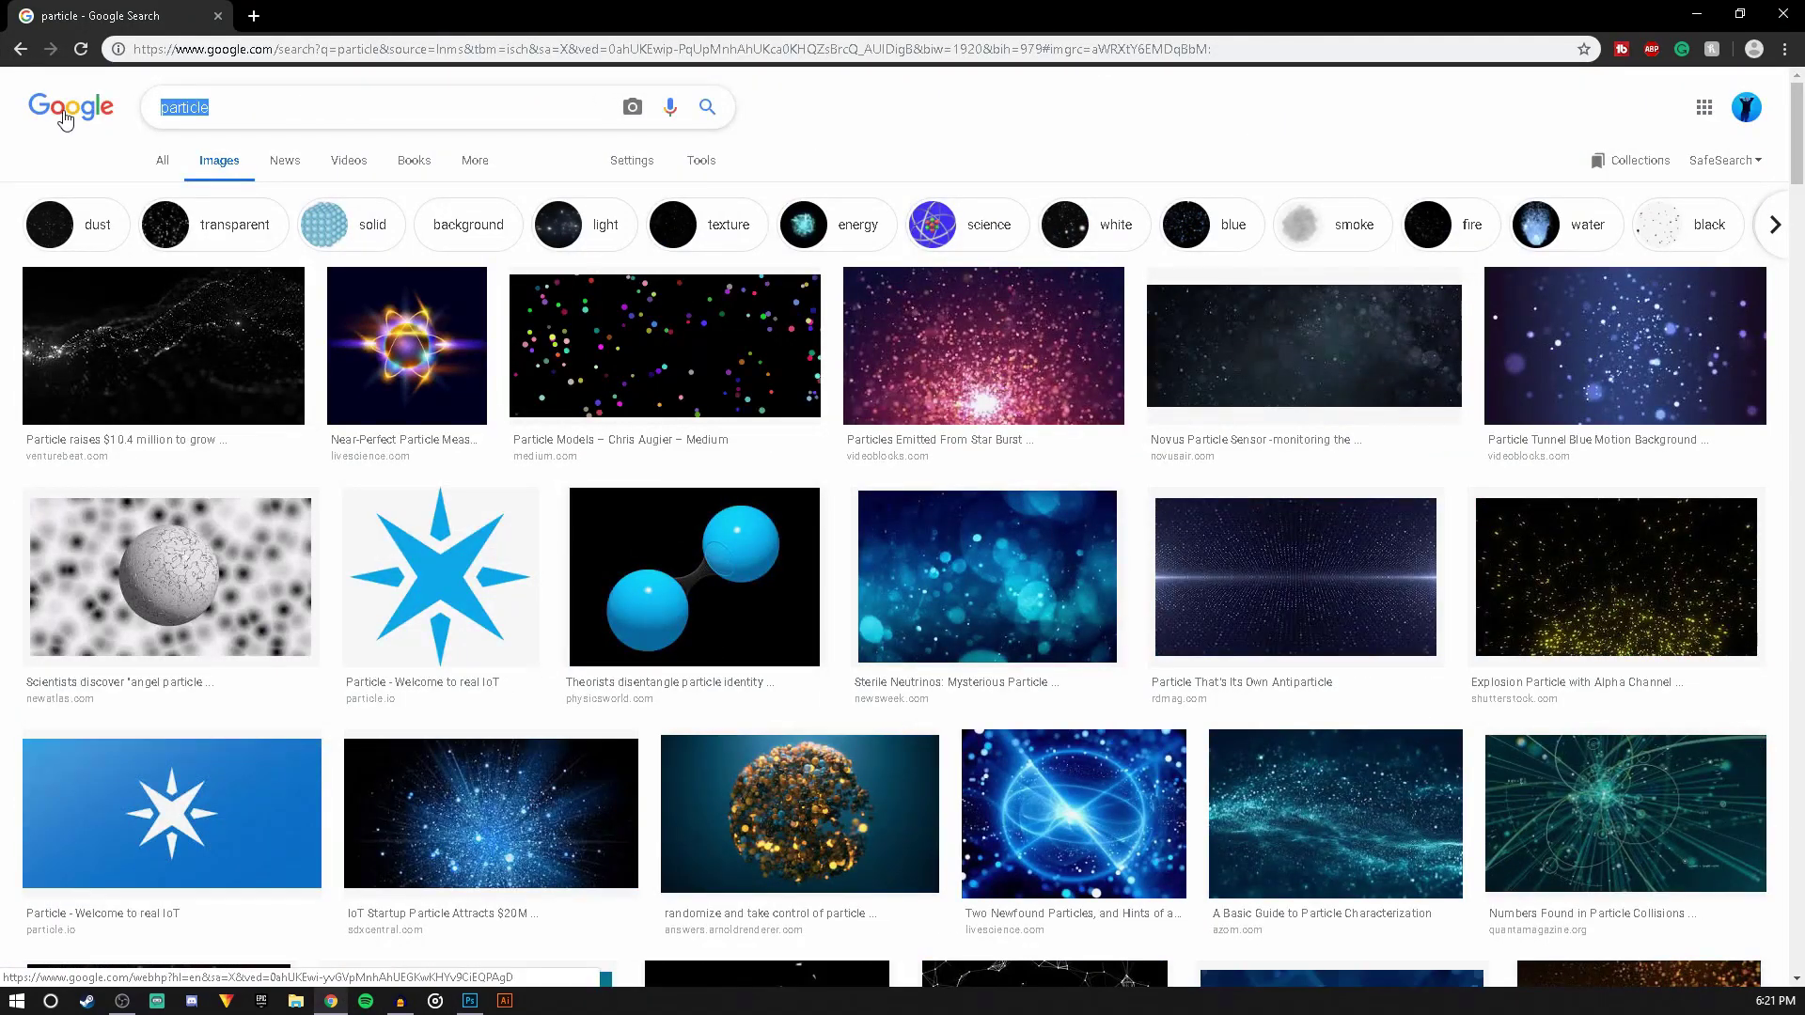
pyautogui.write('light')
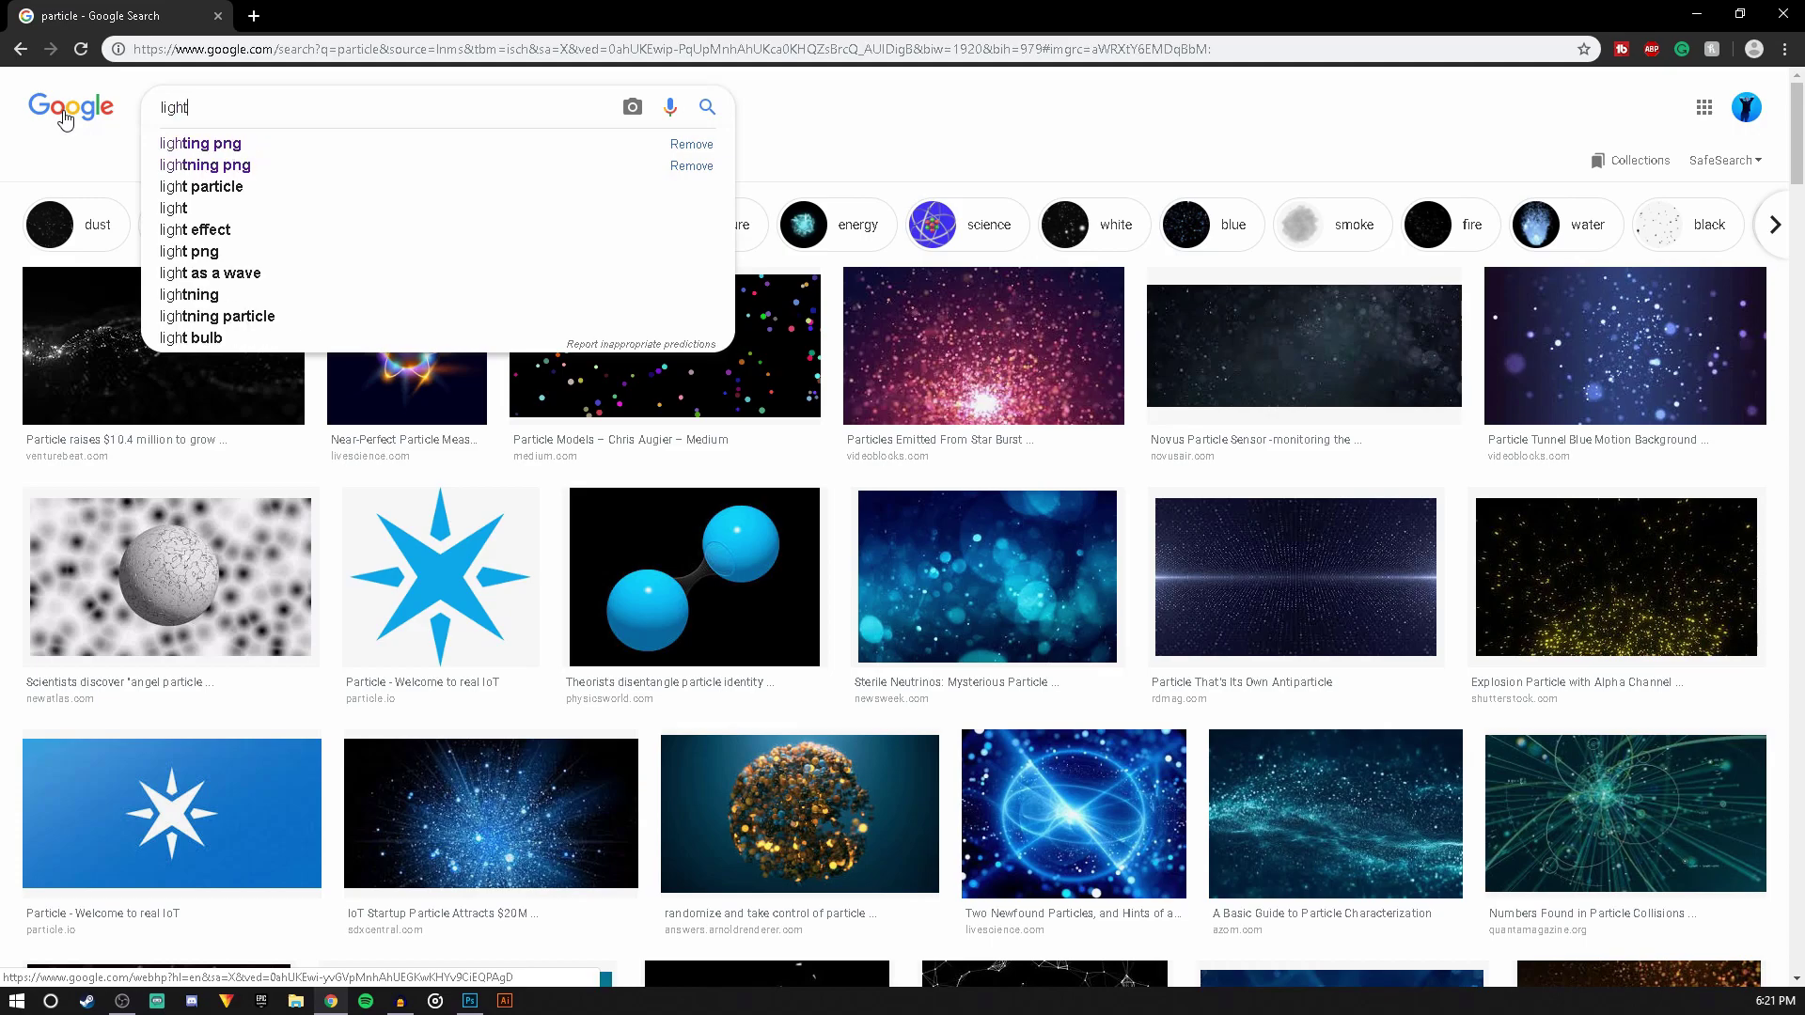
pyautogui.write('nign png')
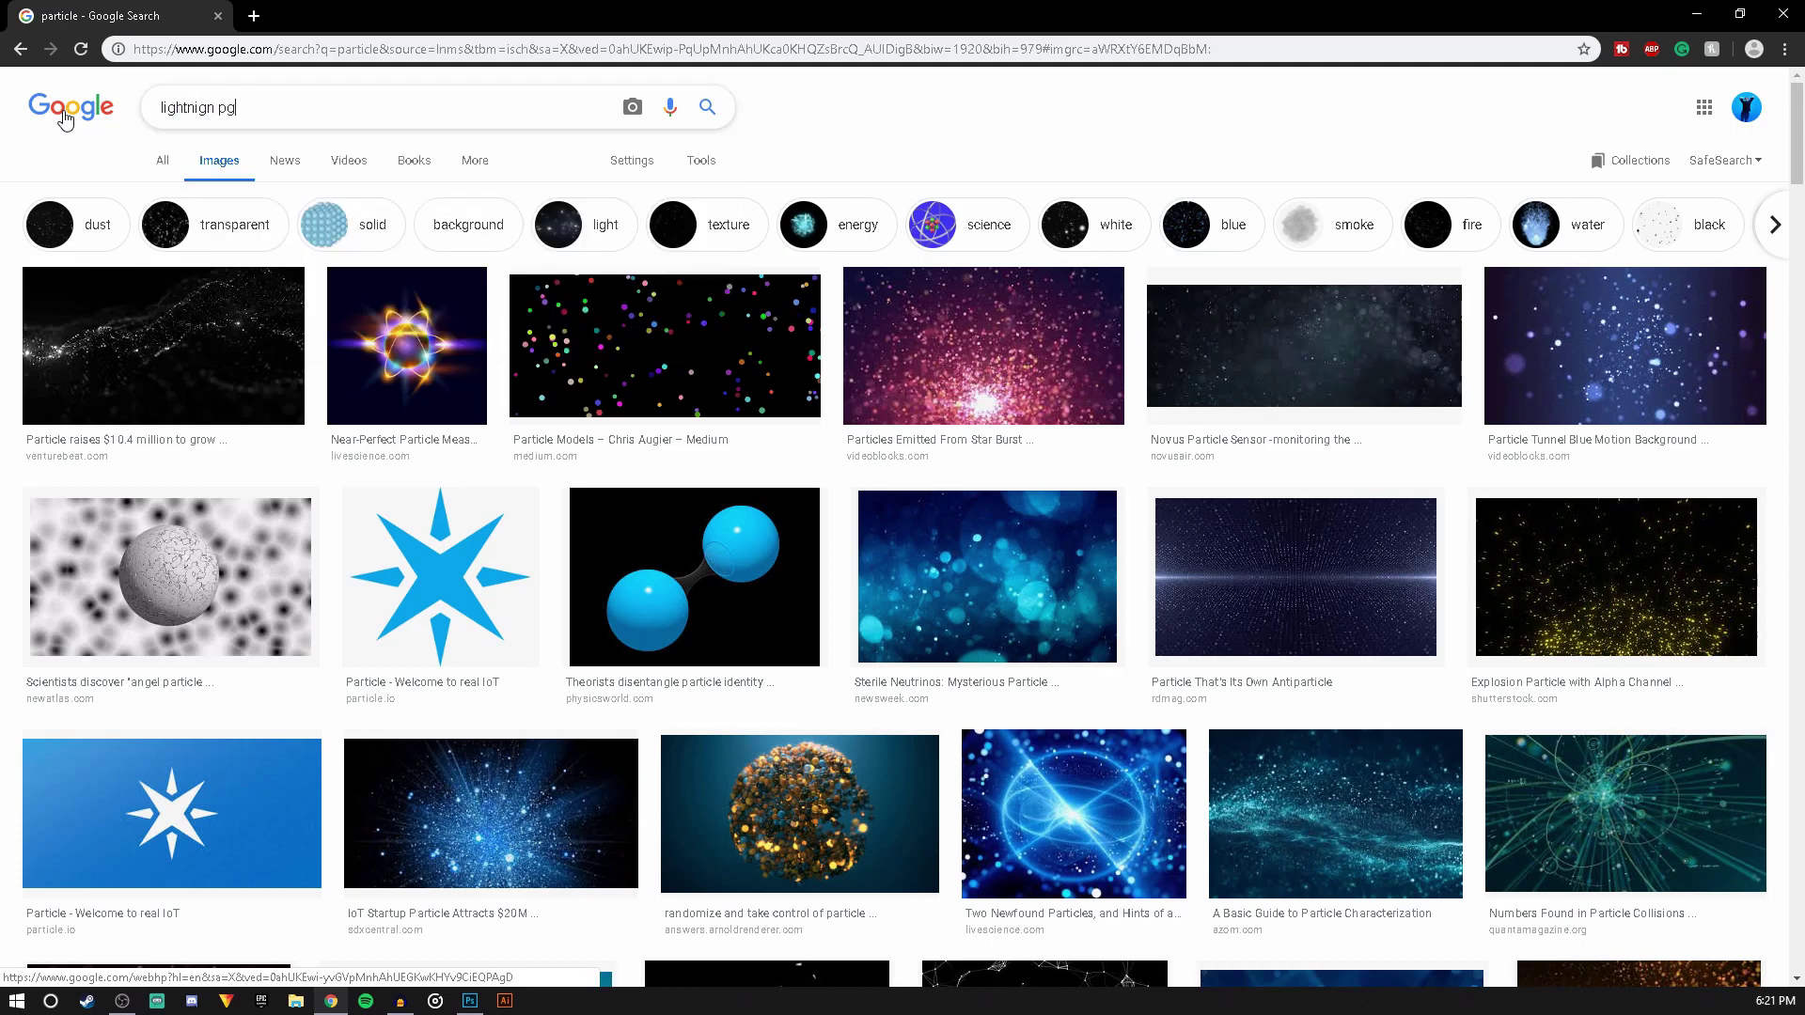
pyautogui.press('Return')
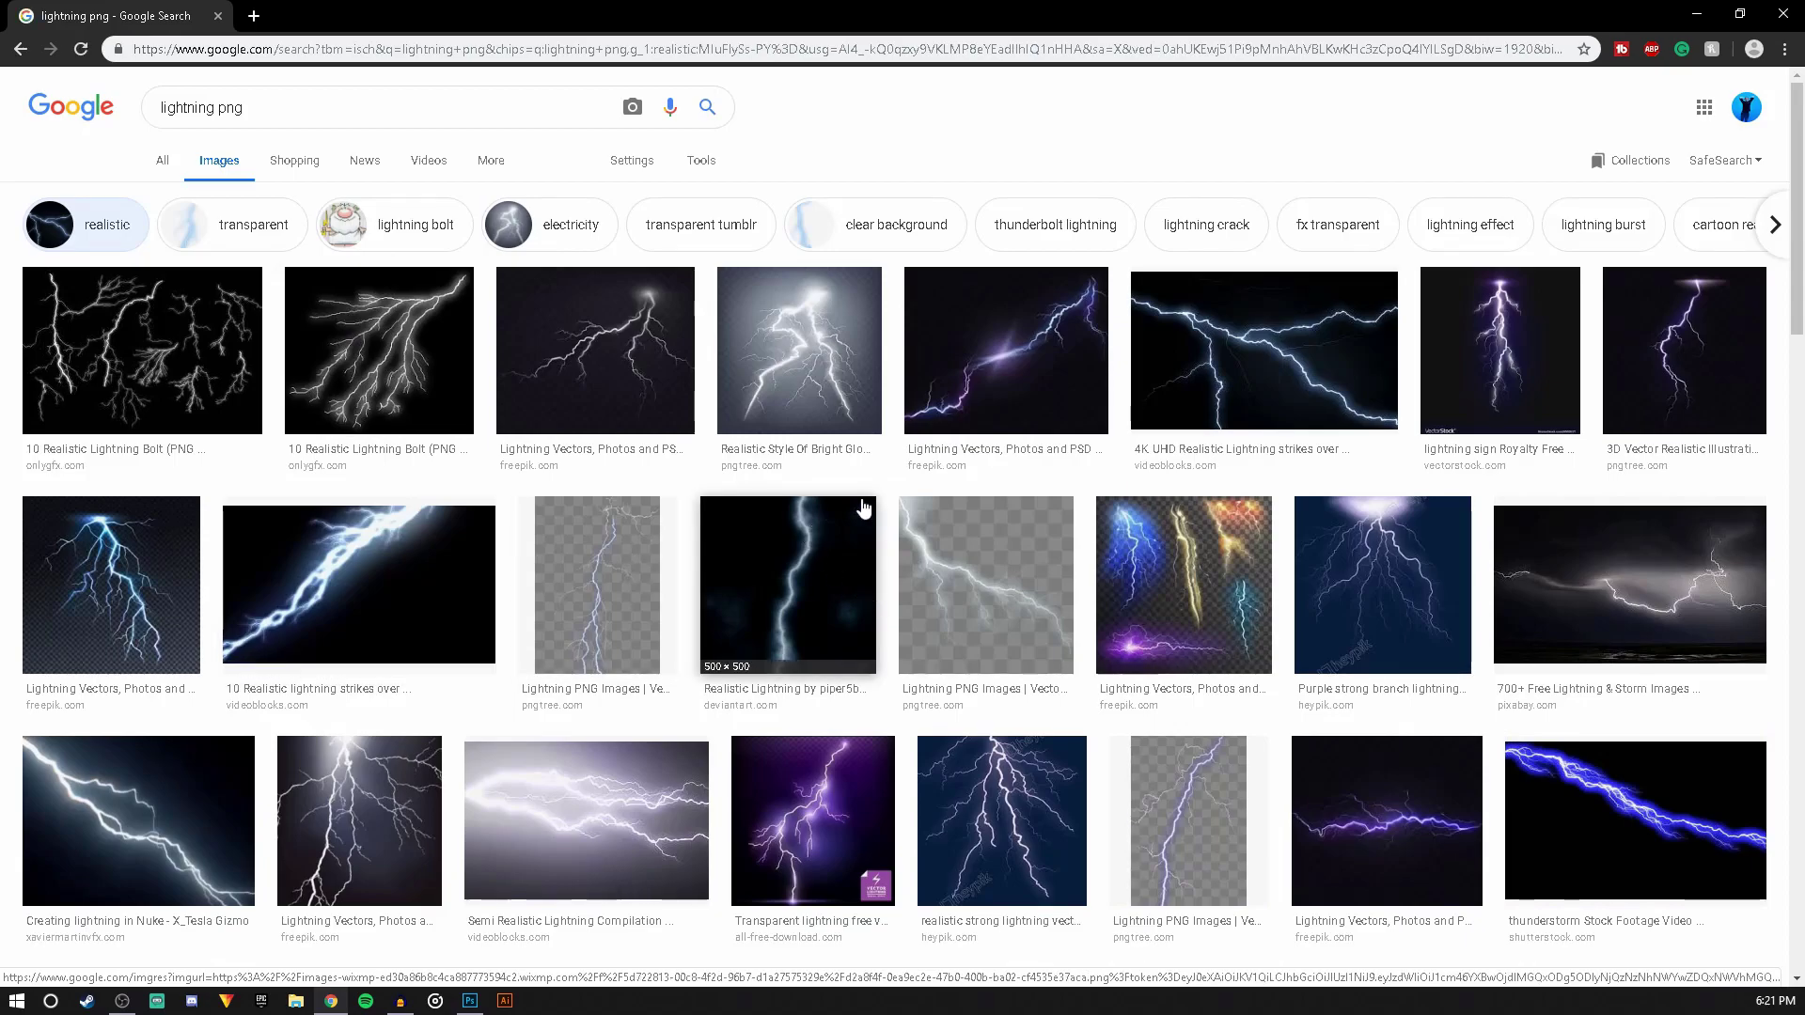
# Open the 4K UHD Realistic Lightning result and copy the related single white bolt image on a black background
pyautogui.click(1229, 354)
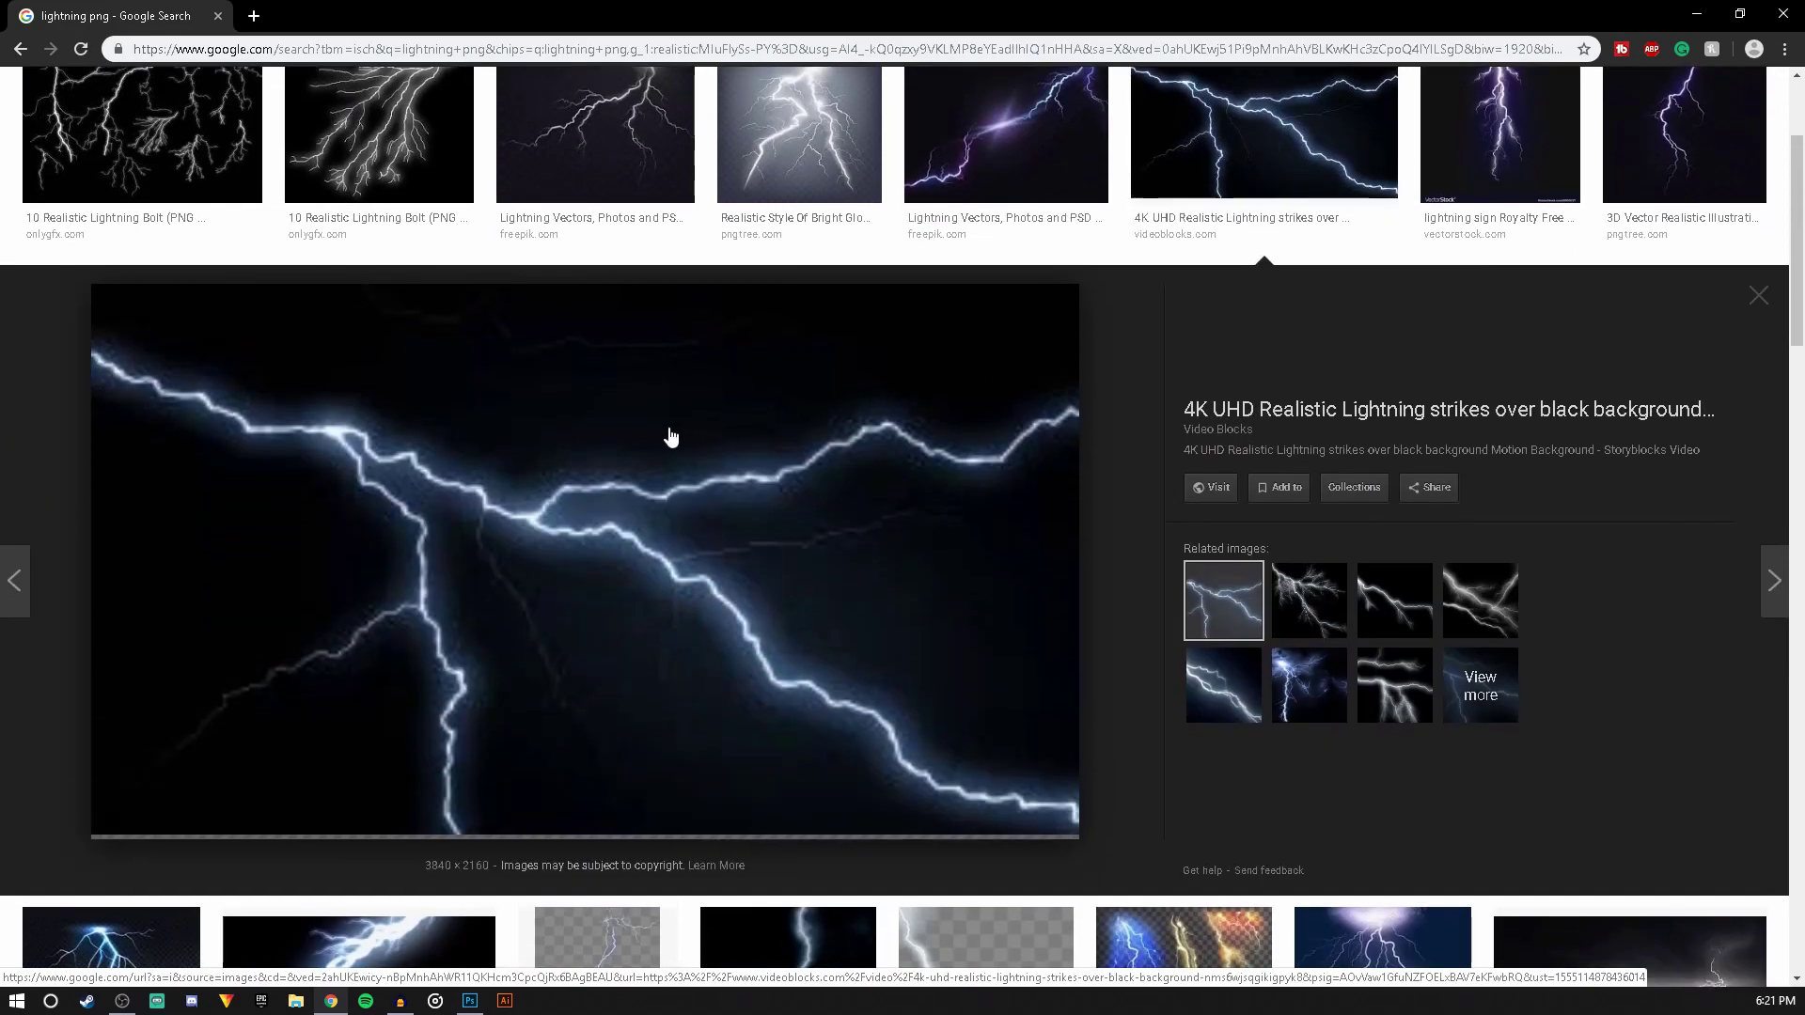
pyautogui.rightClick(705, 523)
pyautogui.click(1397, 613)
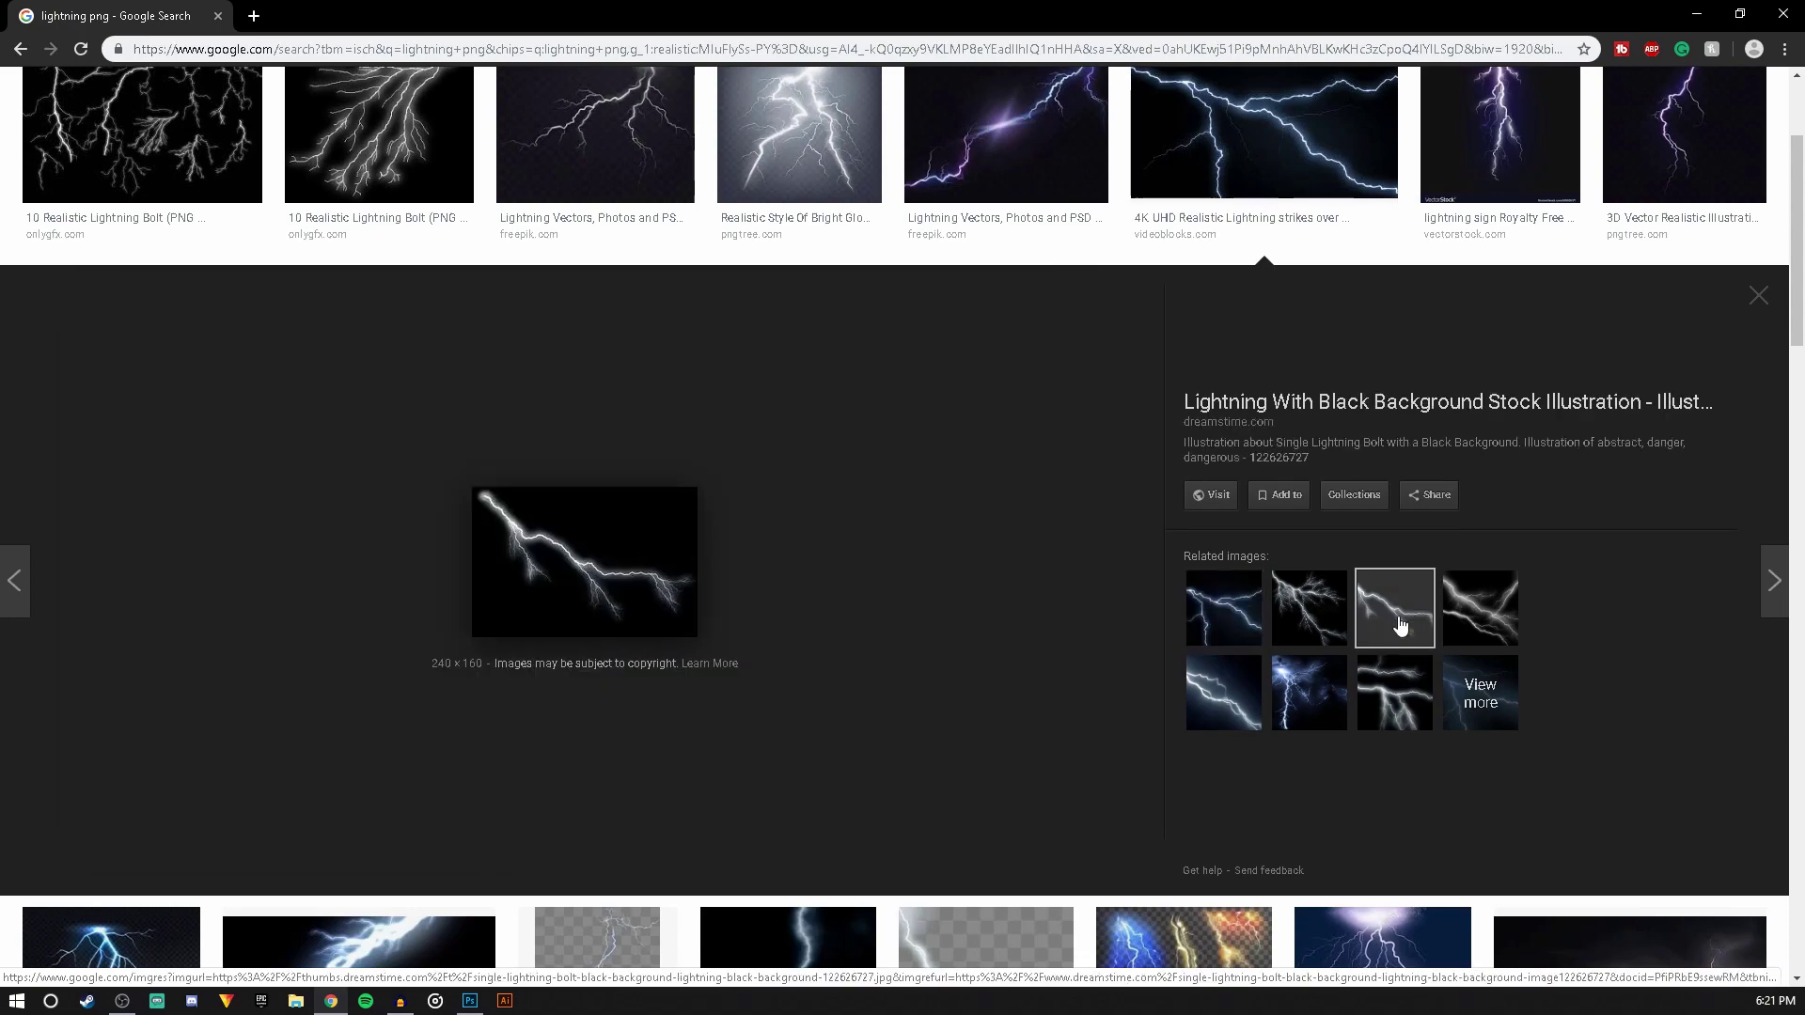
pyautogui.rightClick(594, 552)
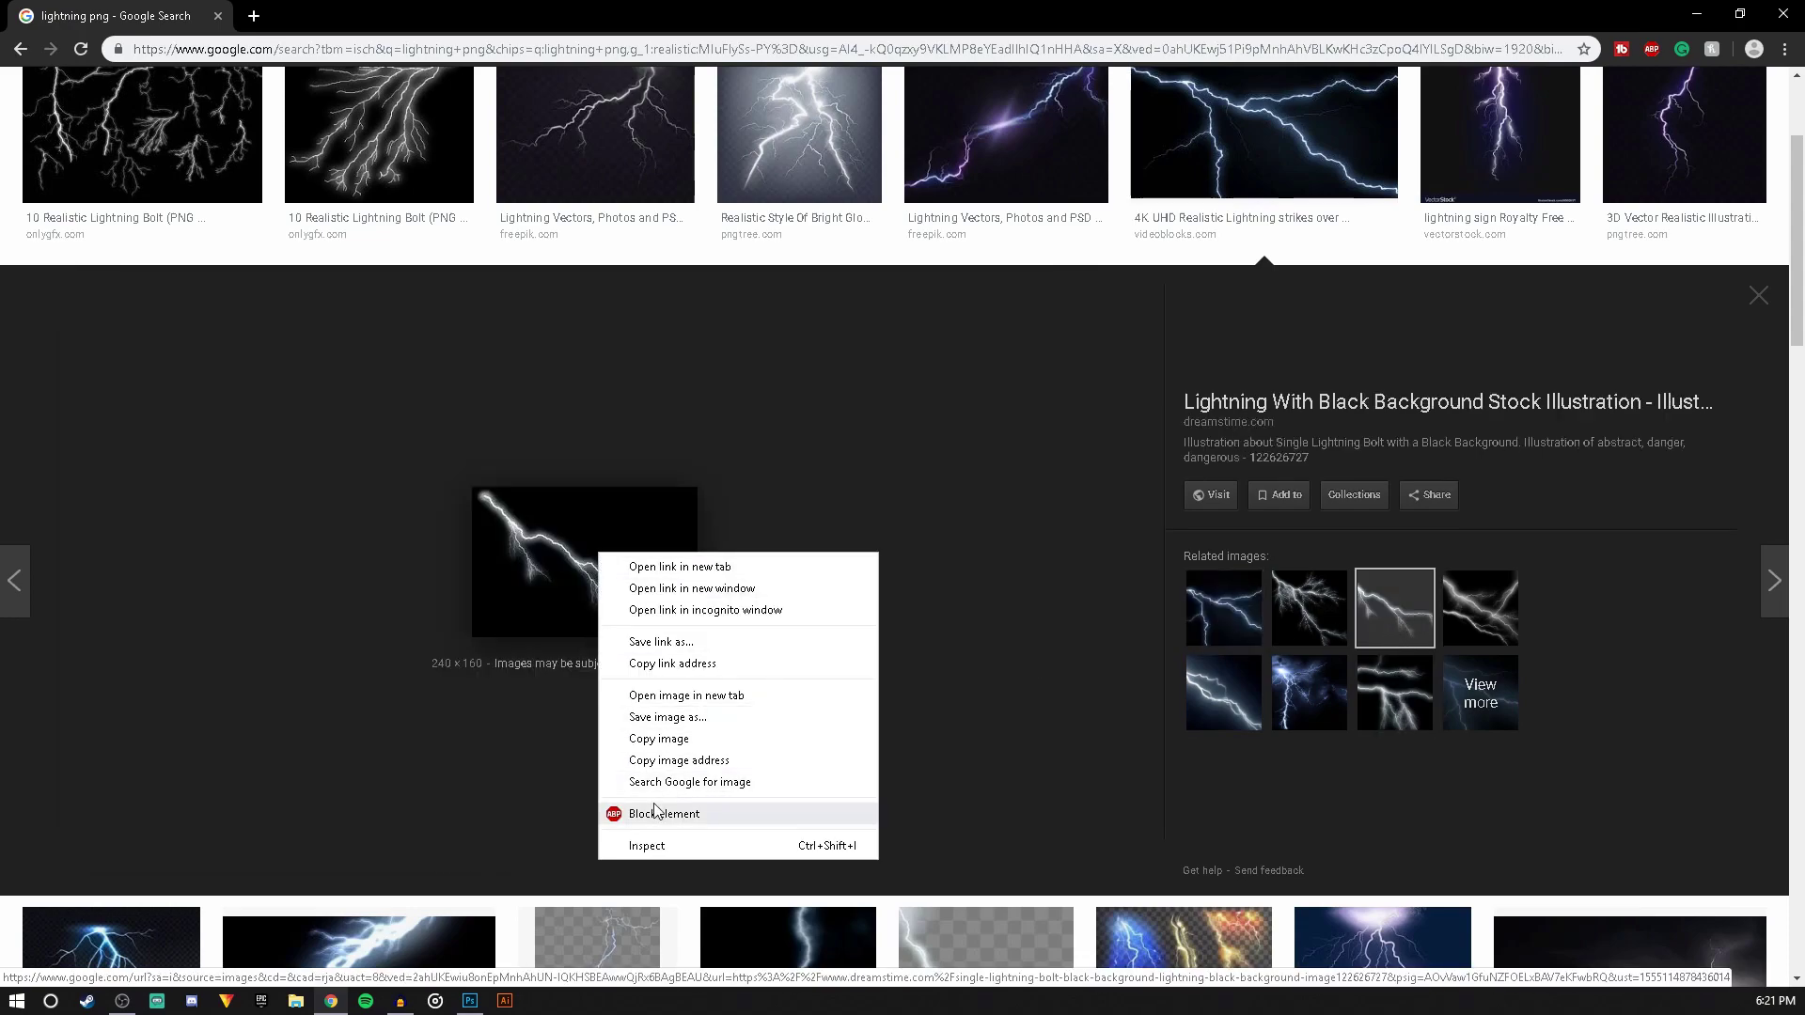
pyautogui.click(625, 741)
# In Photoshop, paste the lightning image below the Hue/Saturation 2 copy layer, scale it to about 374% and rotate it about -60°
pyautogui.click(470, 1000)
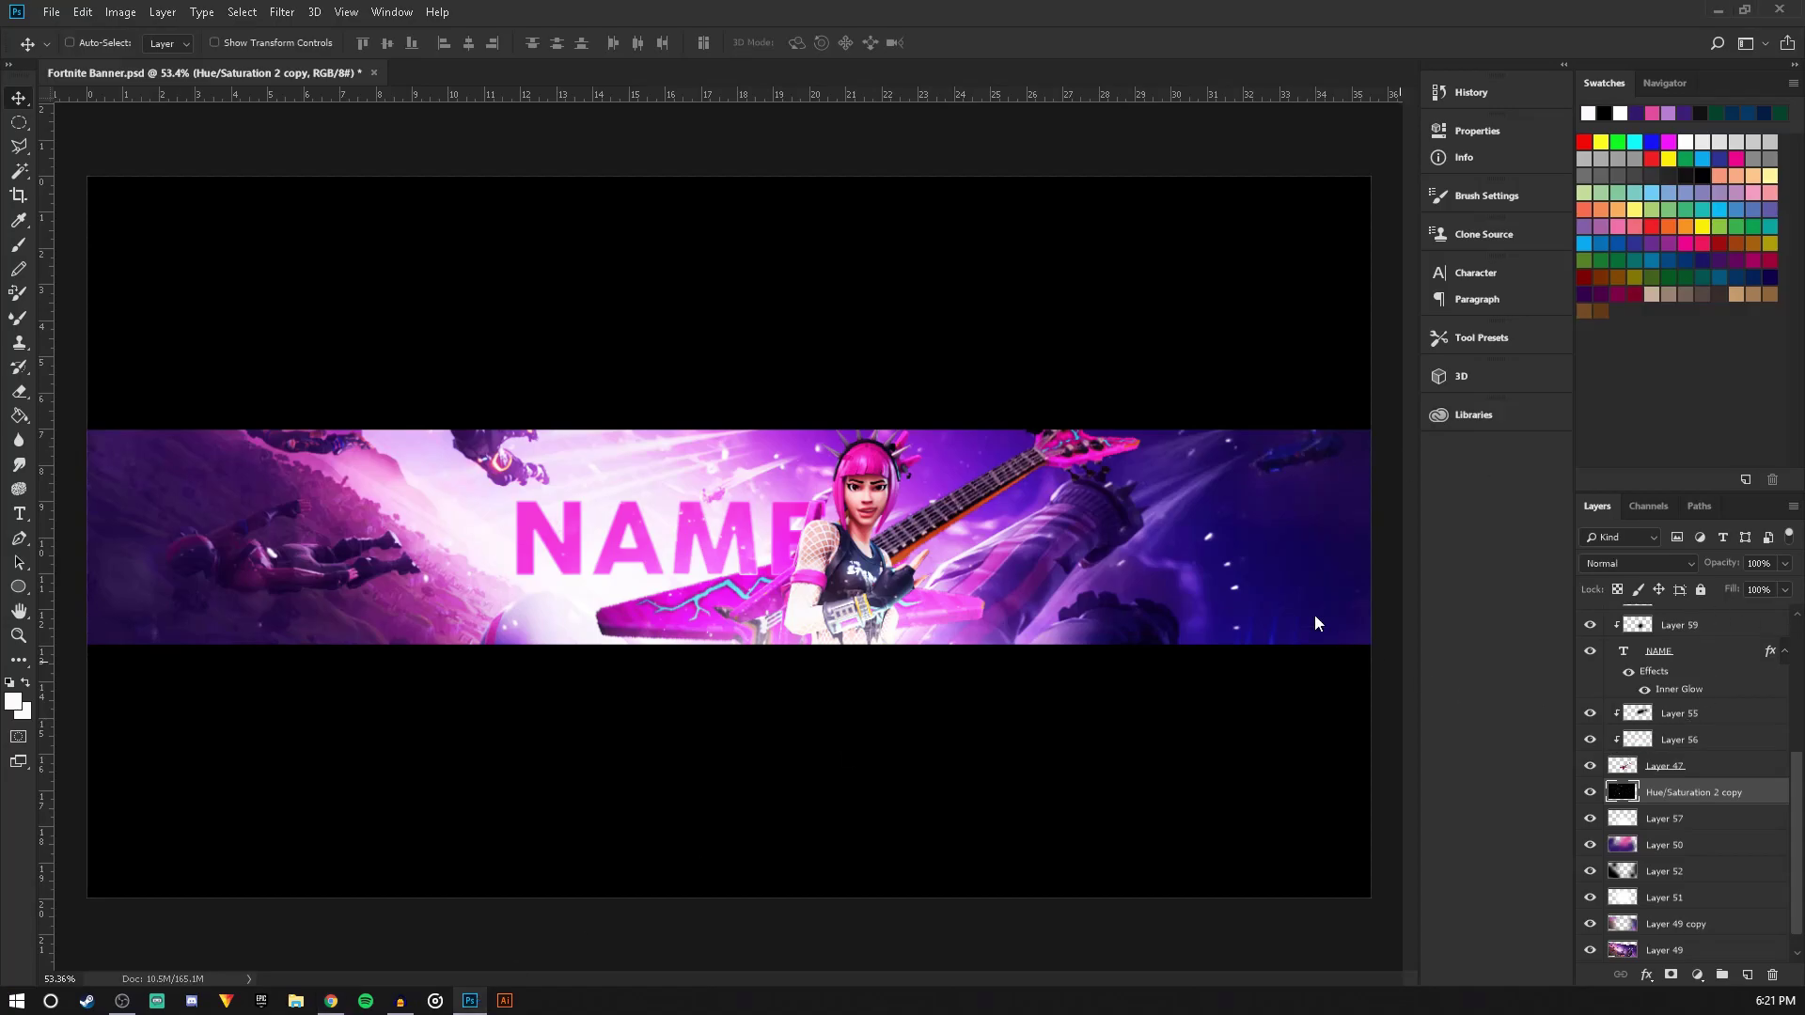
pyautogui.hotkey('ctrl', 'v')
pyautogui.moveTo(1719, 796); pyautogui.dragTo(1721, 823)
pyautogui.hotkey('ctrl', 't')
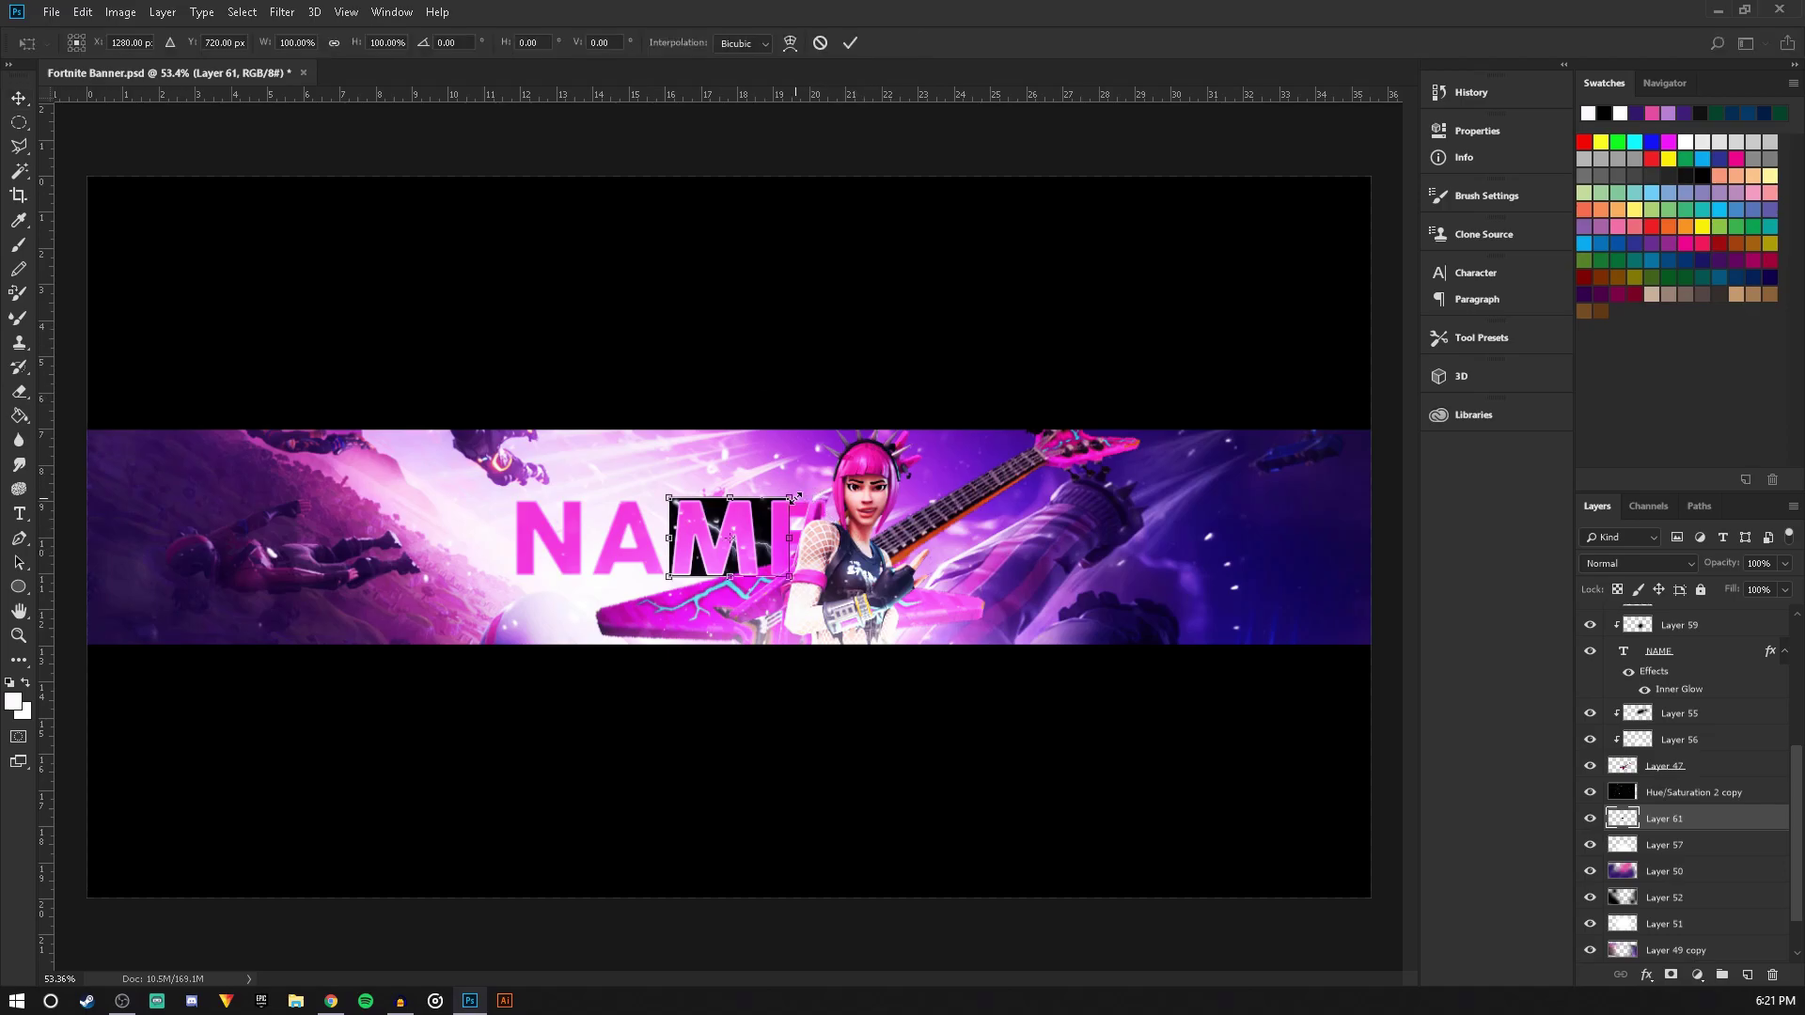
pyautogui.moveTo(792, 498); pyautogui.dragTo(1000, 387)
pyautogui.moveTo(1010, 541); pyautogui.dragTo(940, 133)
pyautogui.moveTo(775, 564); pyautogui.dragTo(722, 588)
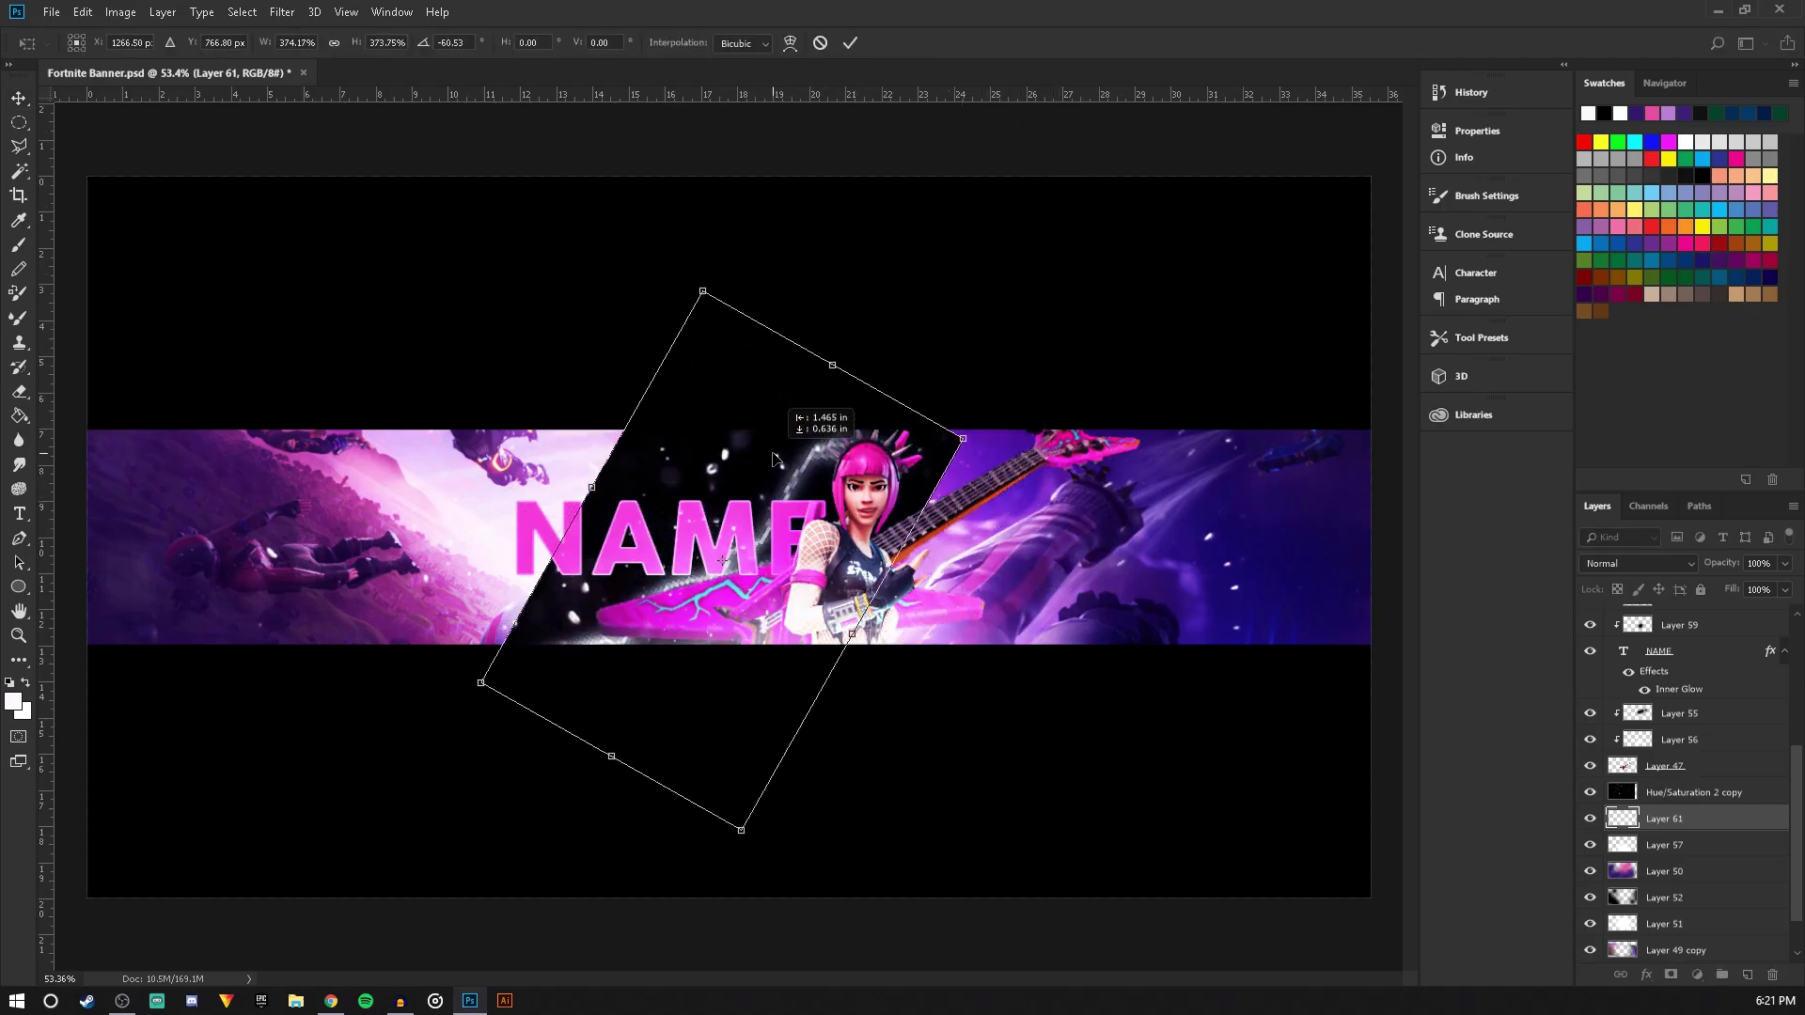
pyautogui.click(18, 98)
pyautogui.click(823, 376)
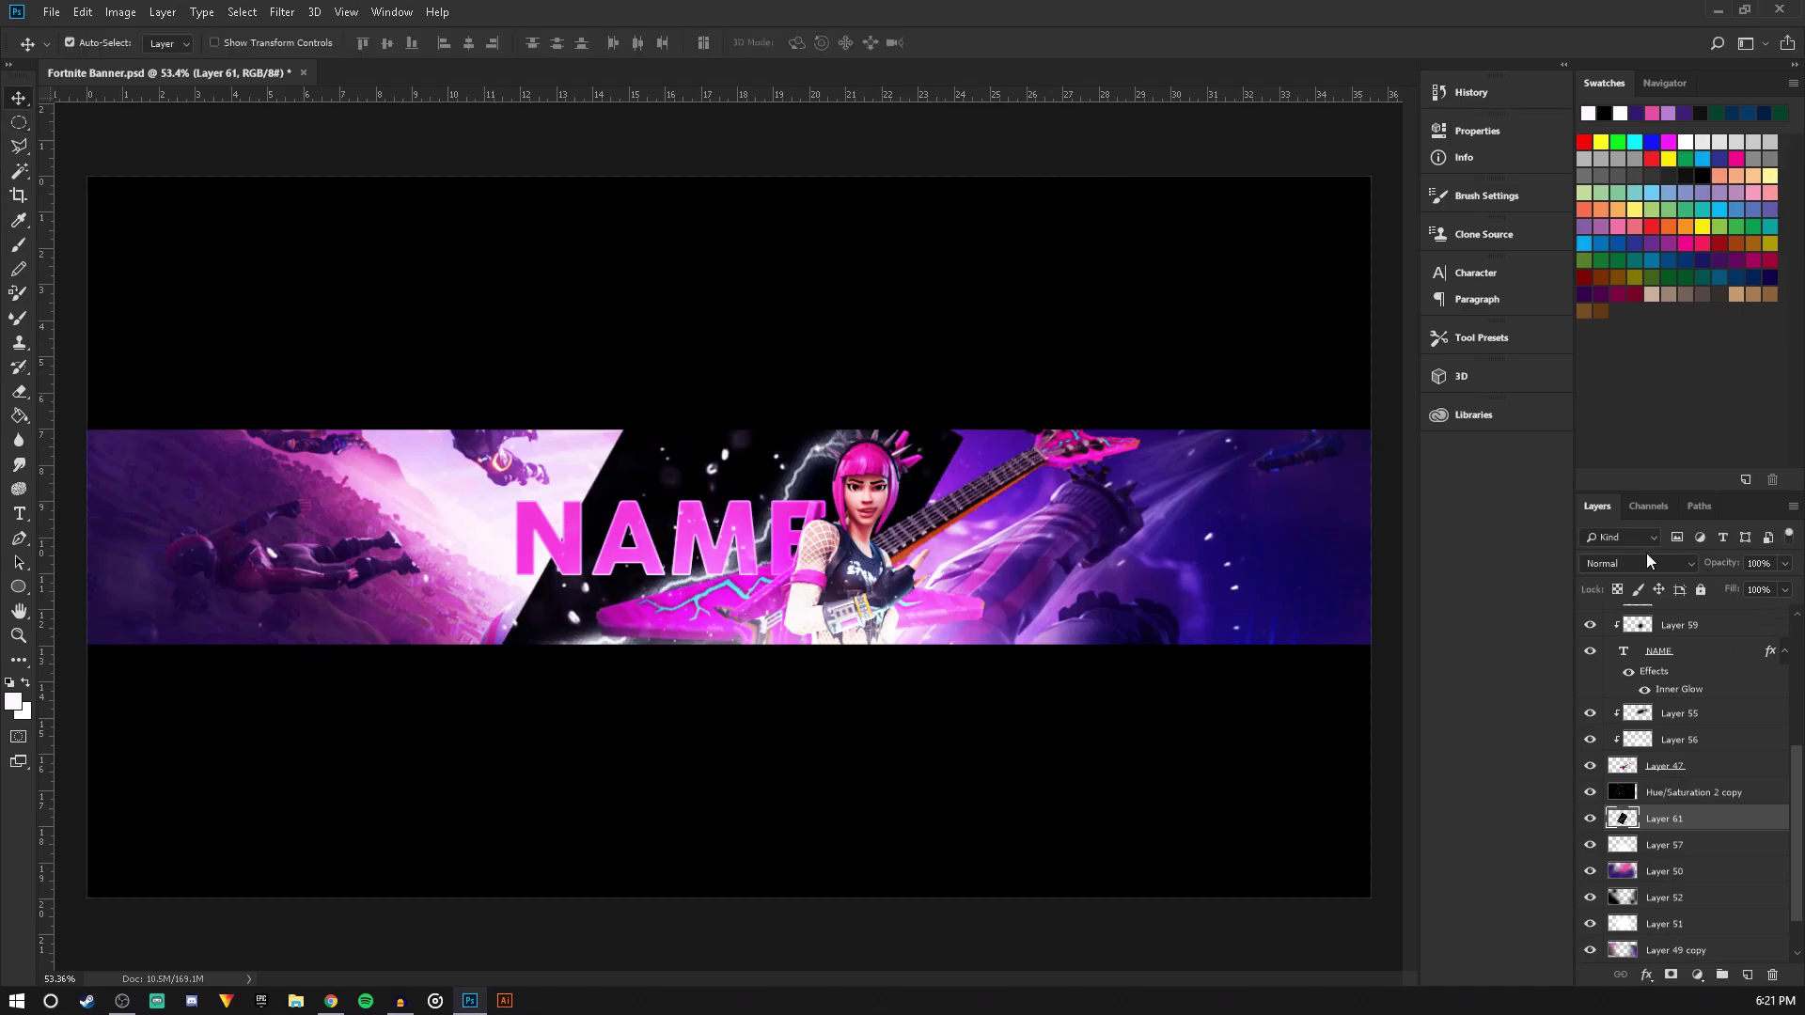
# Set the lightning layer's blend mode to Screen and move it just above Layer 60
pyautogui.click(1647, 562)
pyautogui.click(1621, 275)
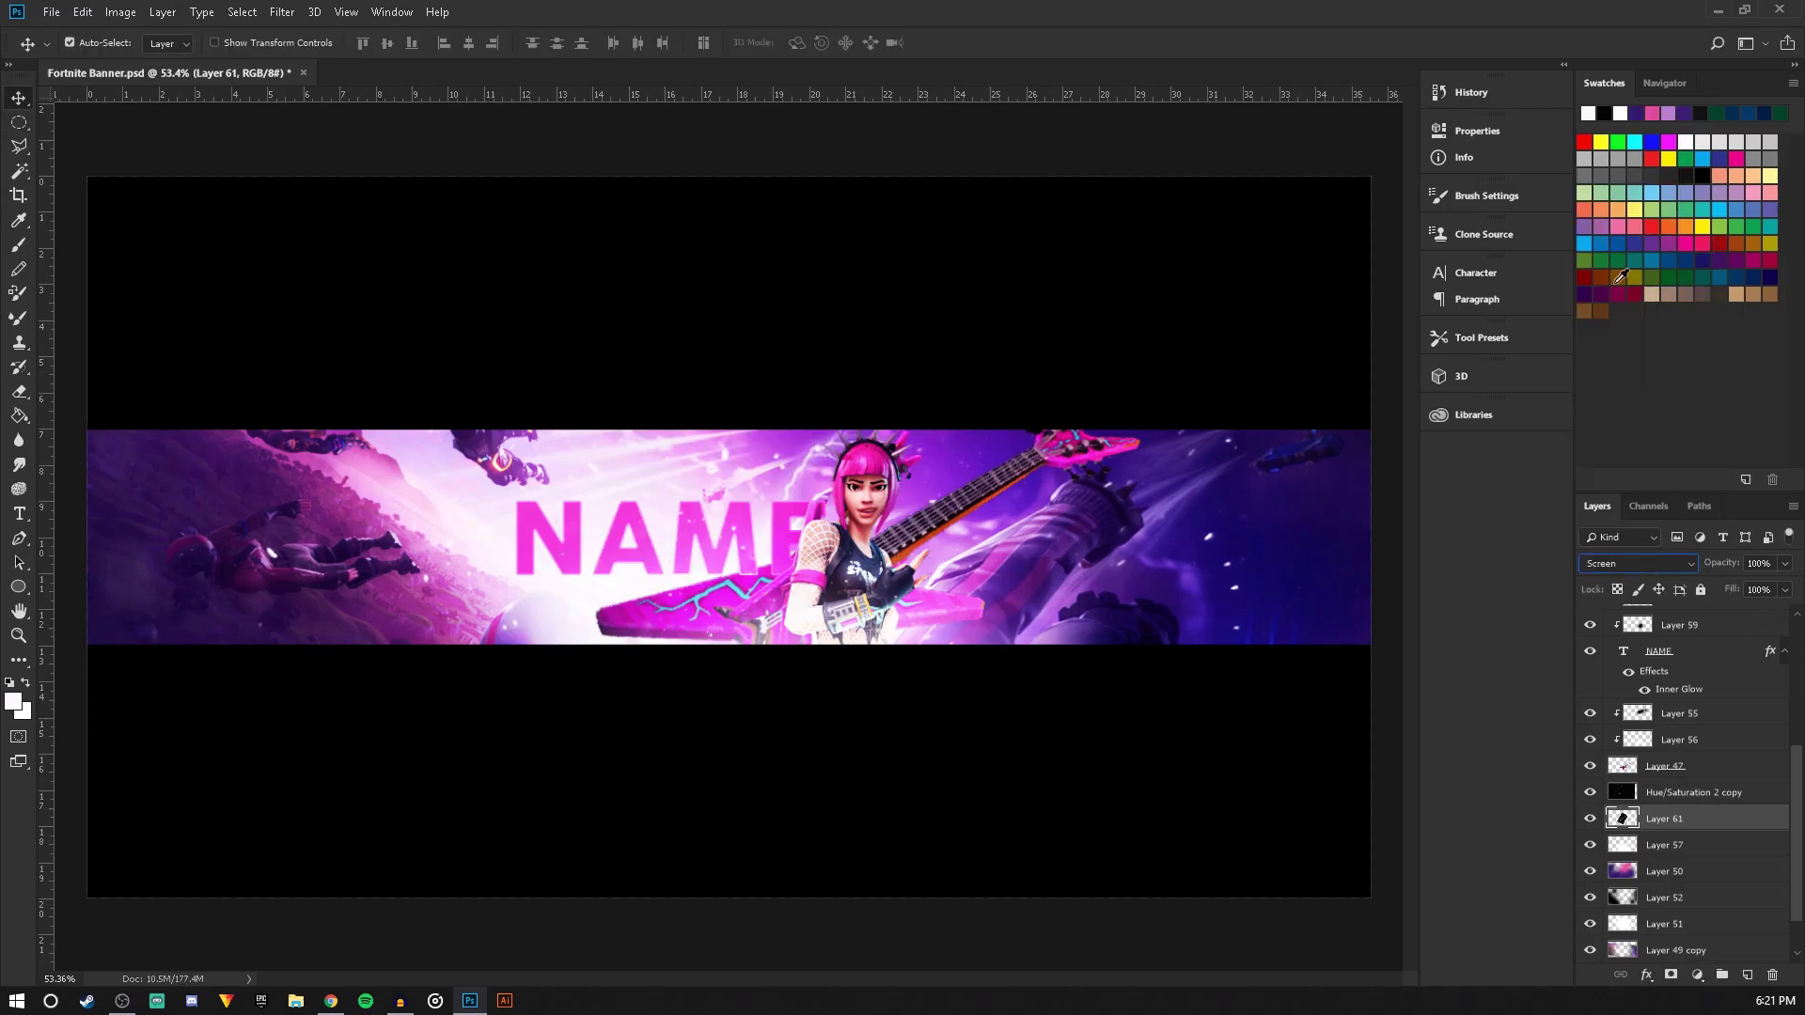
pyautogui.scroll(6, 1690, 815)
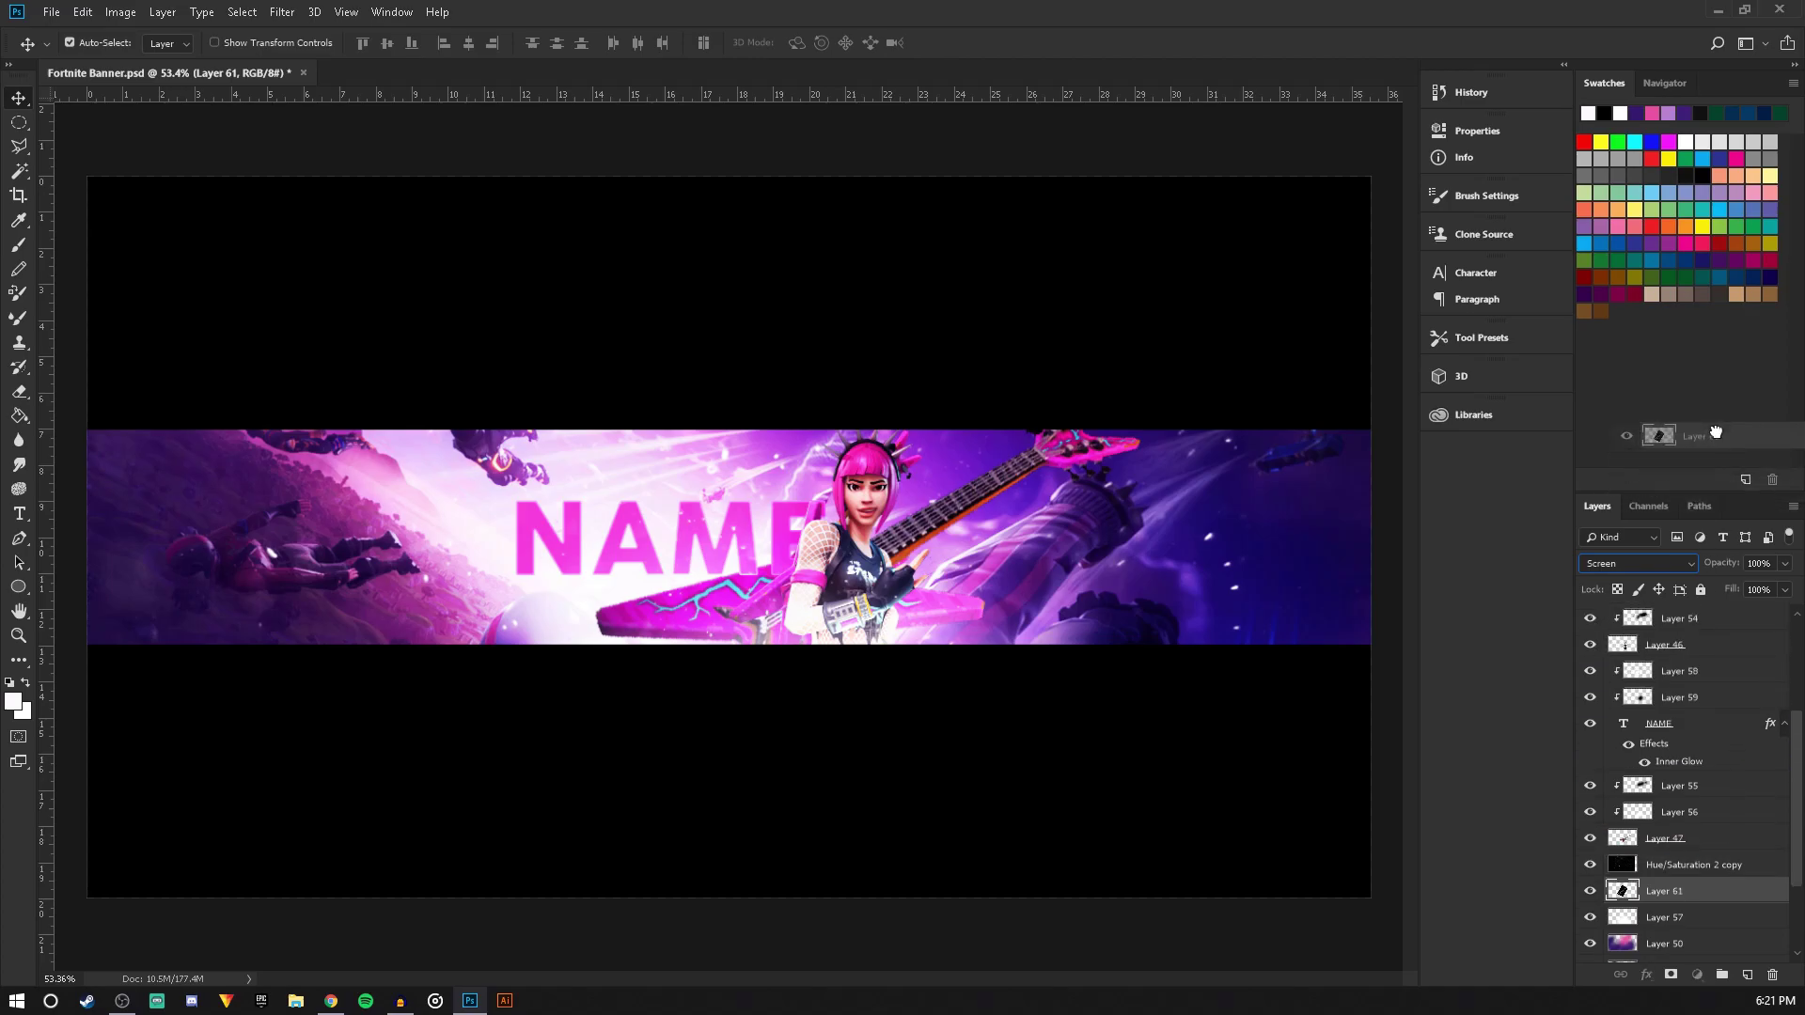
pyautogui.moveTo(1728, 548); pyautogui.dragTo(1636, 701)
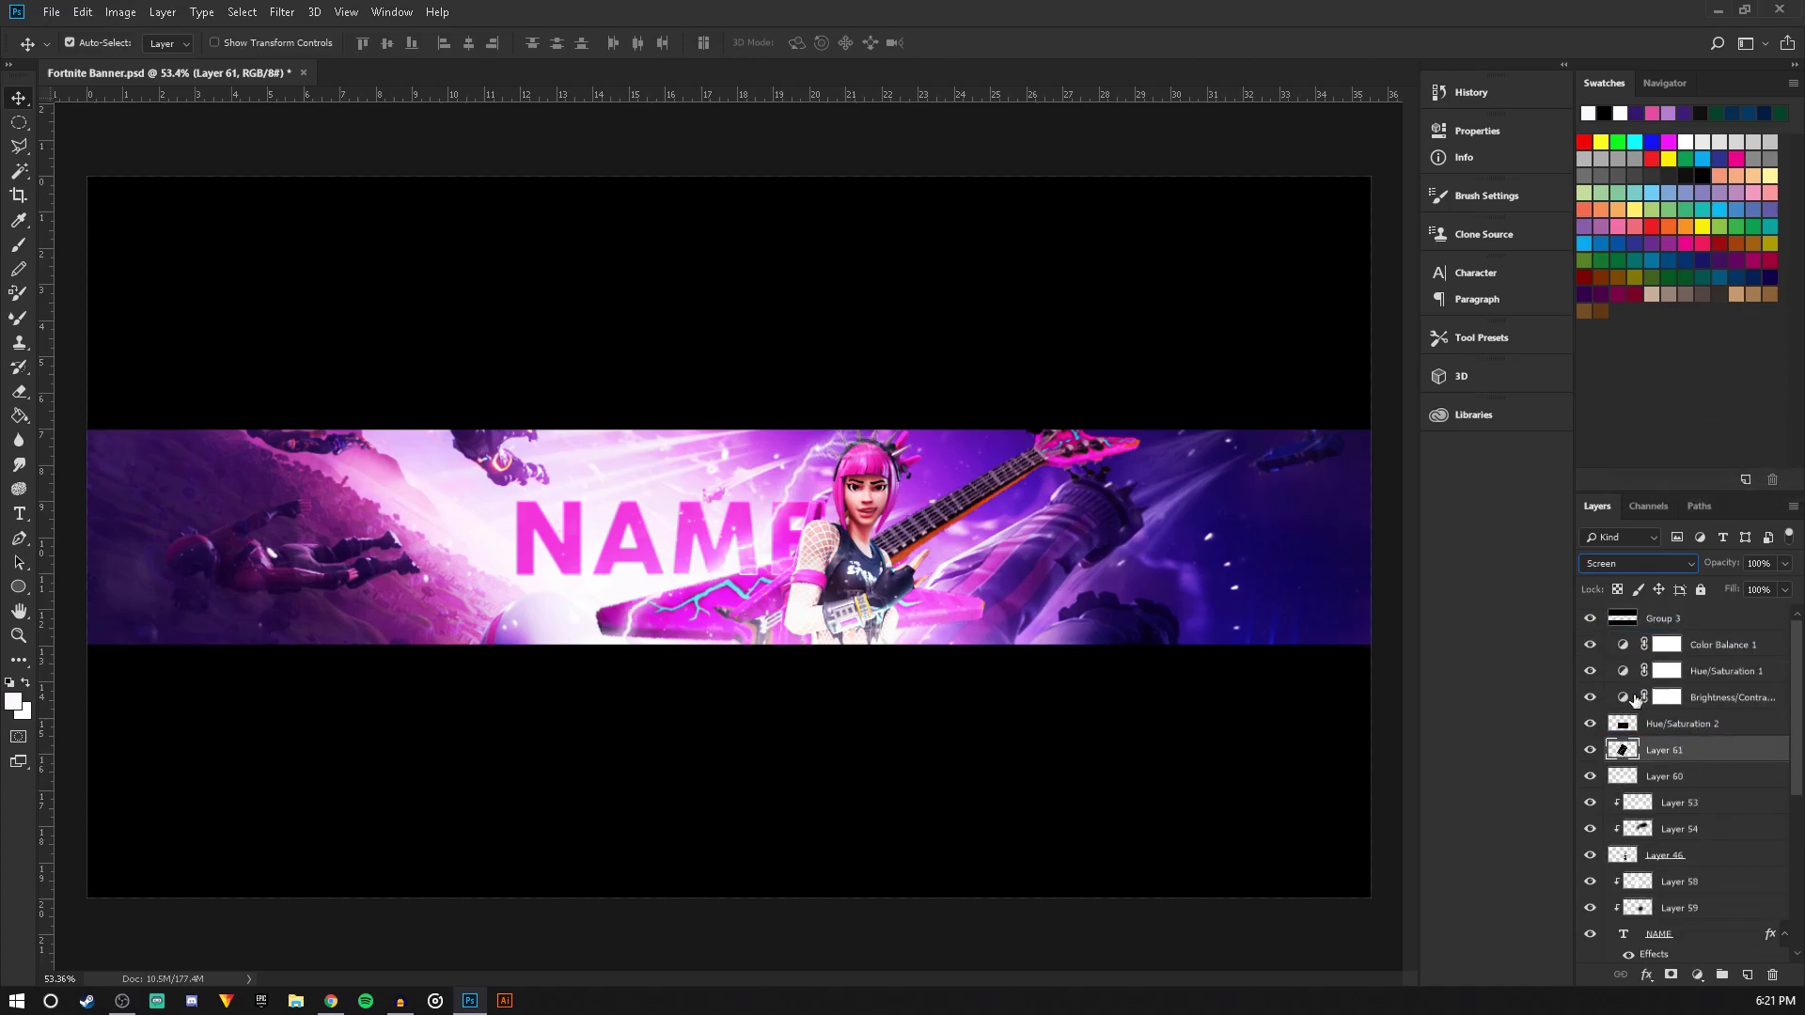
# Move the lightning over the area beneath the guitar neck, beside the character, and rotate it about 7°
pyautogui.hotkey('ctrl', 't')
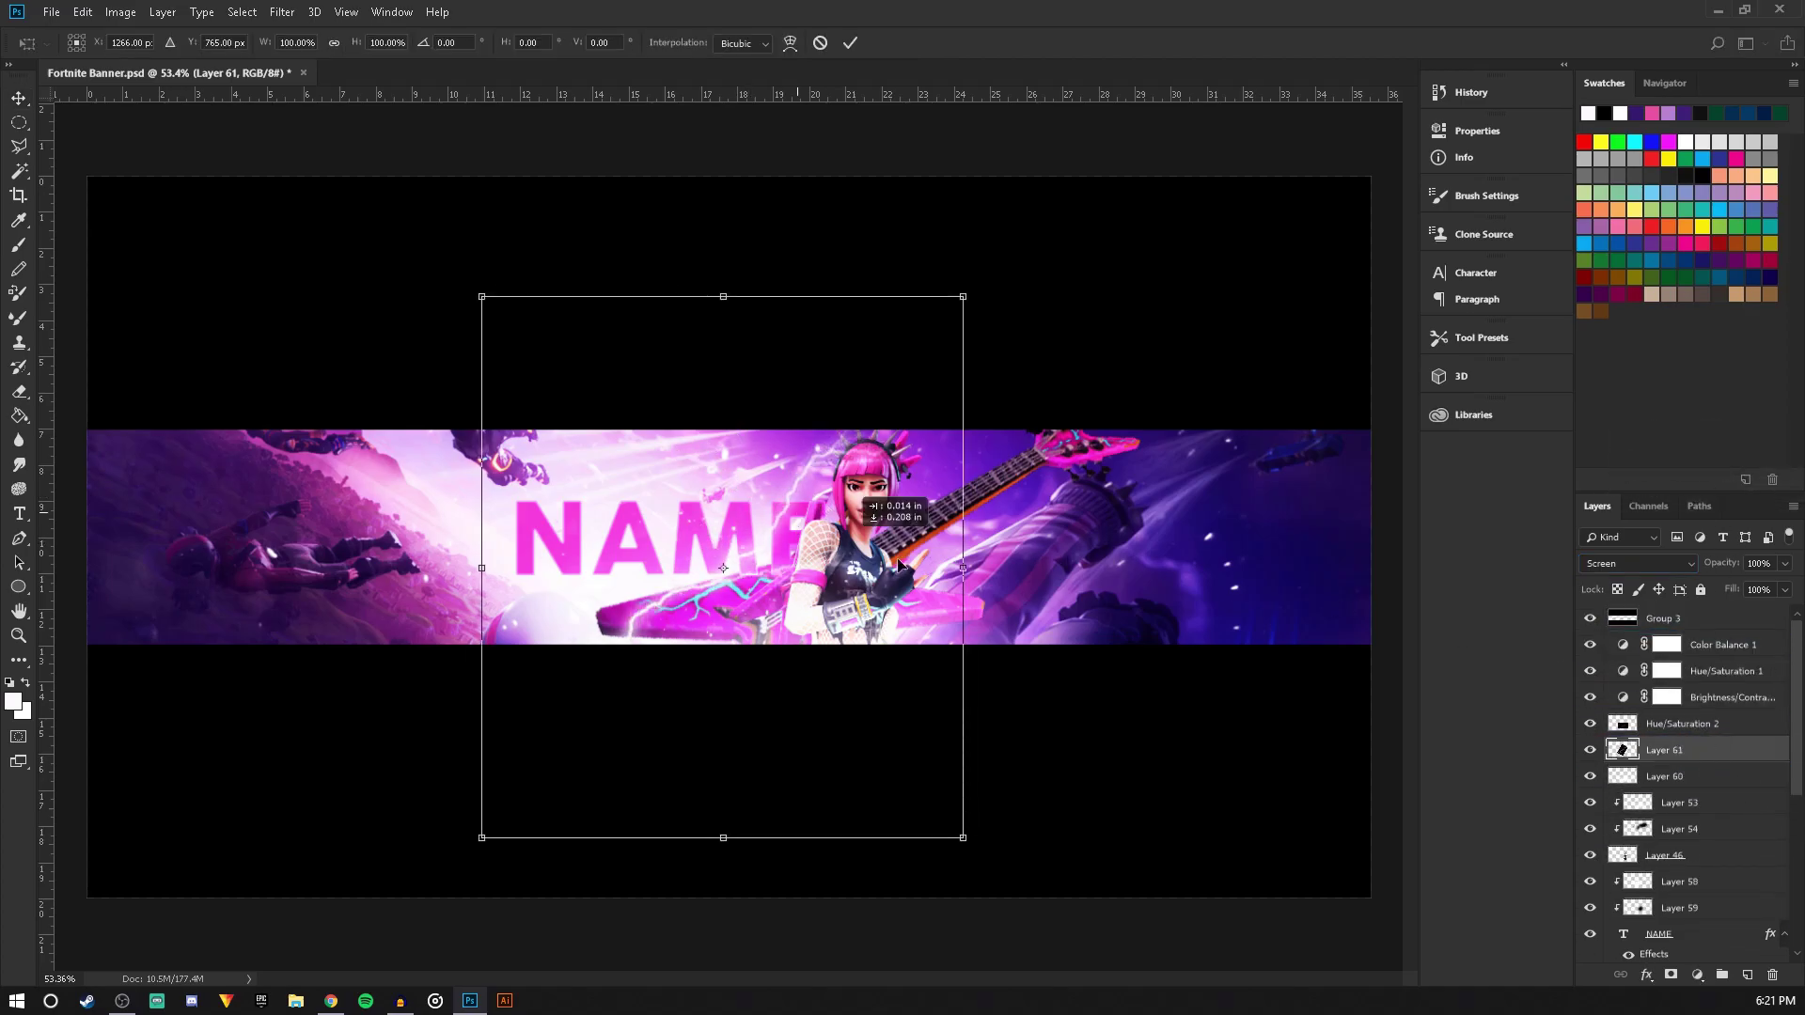
pyautogui.moveTo(827, 475); pyautogui.dragTo(982, 475)
pyautogui.moveTo(1241, 473); pyautogui.dragTo(1316, 522)
pyautogui.moveTo(1002, 558); pyautogui.dragTo(1057, 580)
pyautogui.click(11, 106)
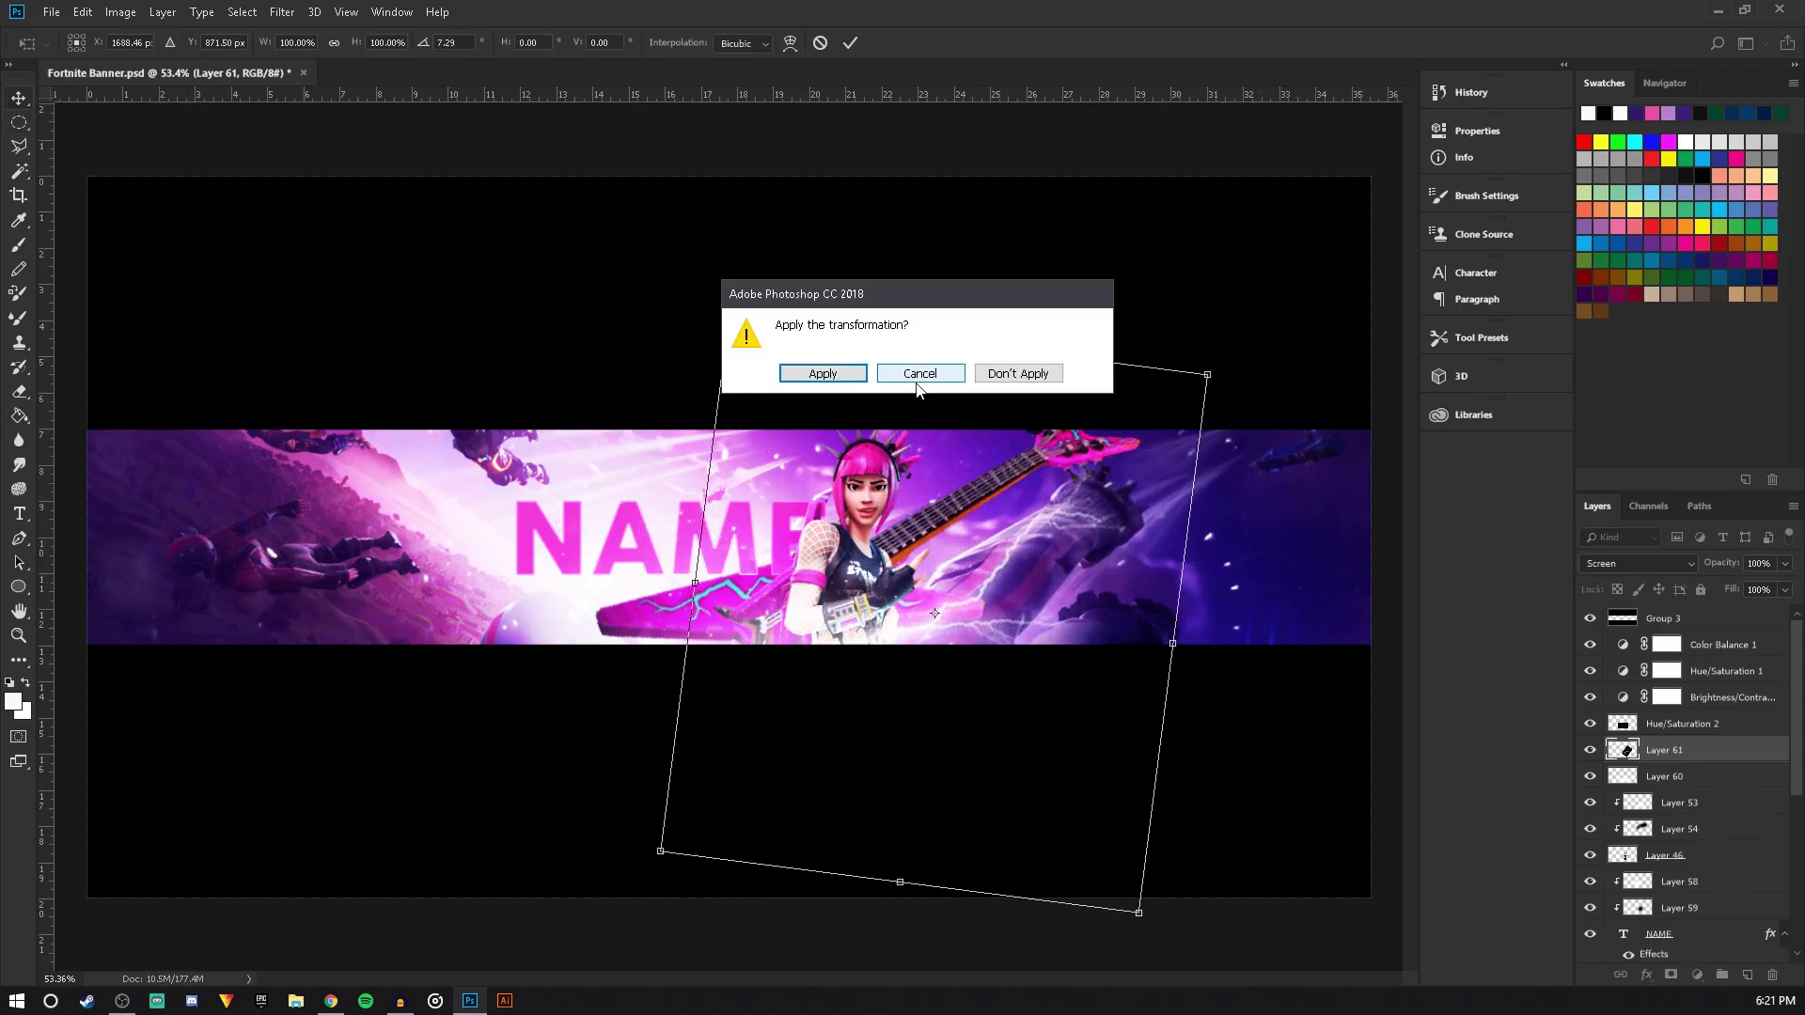
pyautogui.click(818, 370)
# Duplicate the lightning layer, rotate the copy about -128° and position it over the NAME side of the banner
pyautogui.moveTo(1664, 749); pyautogui.dragTo(1678, 773)
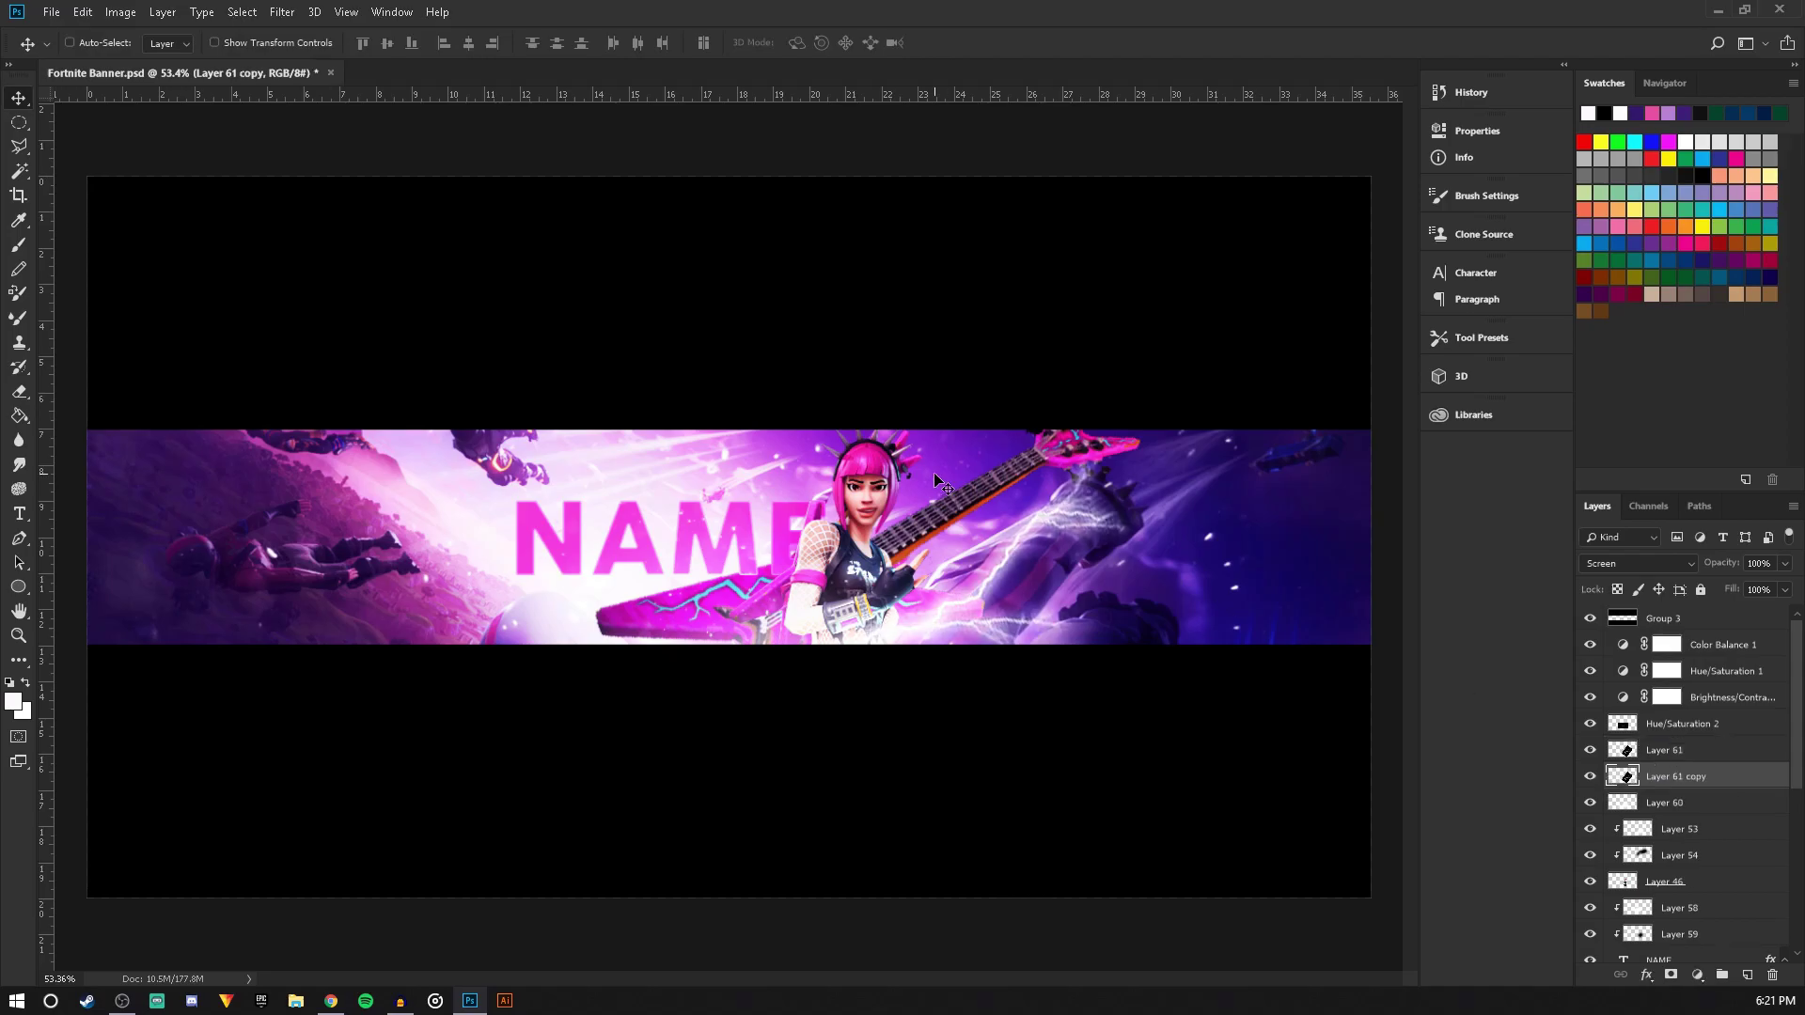
pyautogui.hotkey('ctrl', 't')
pyautogui.moveTo(992, 555); pyautogui.dragTo(523, 564)
pyautogui.moveTo(938, 546); pyautogui.dragTo(113, 330)
pyautogui.moveTo(394, 466); pyautogui.dragTo(500, 444)
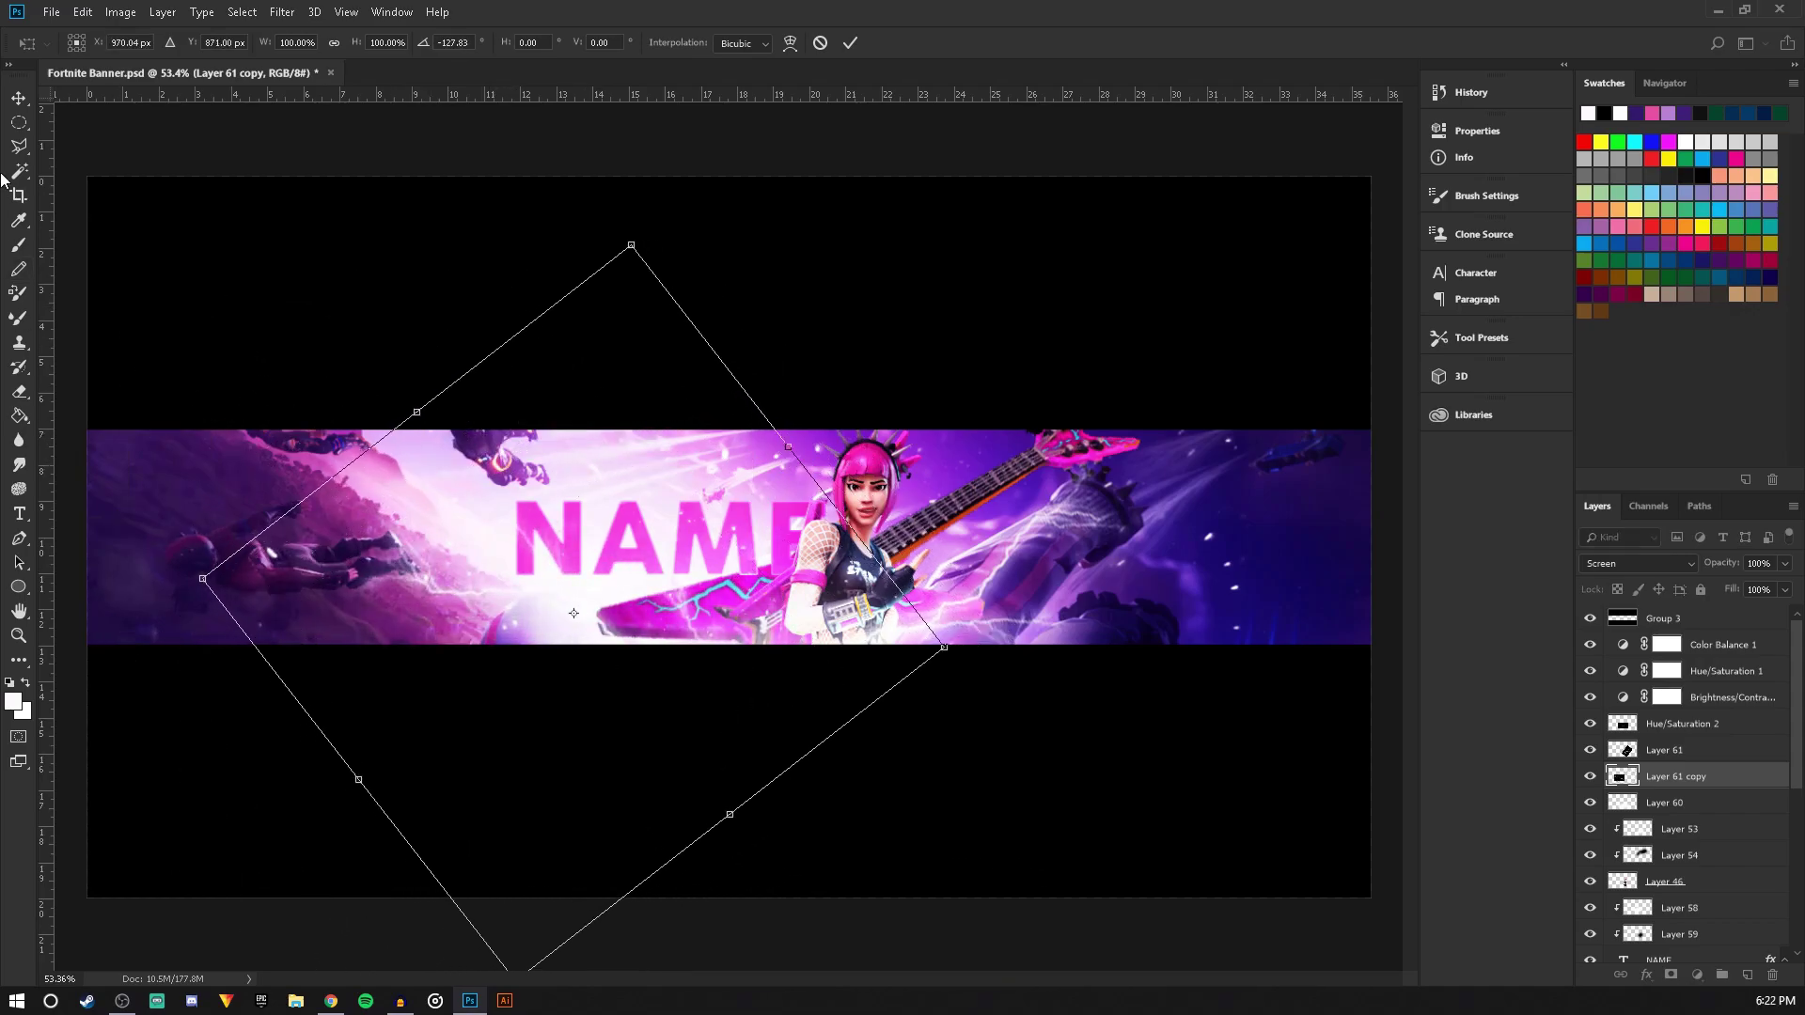
pyautogui.click(19, 98)
pyautogui.click(824, 372)
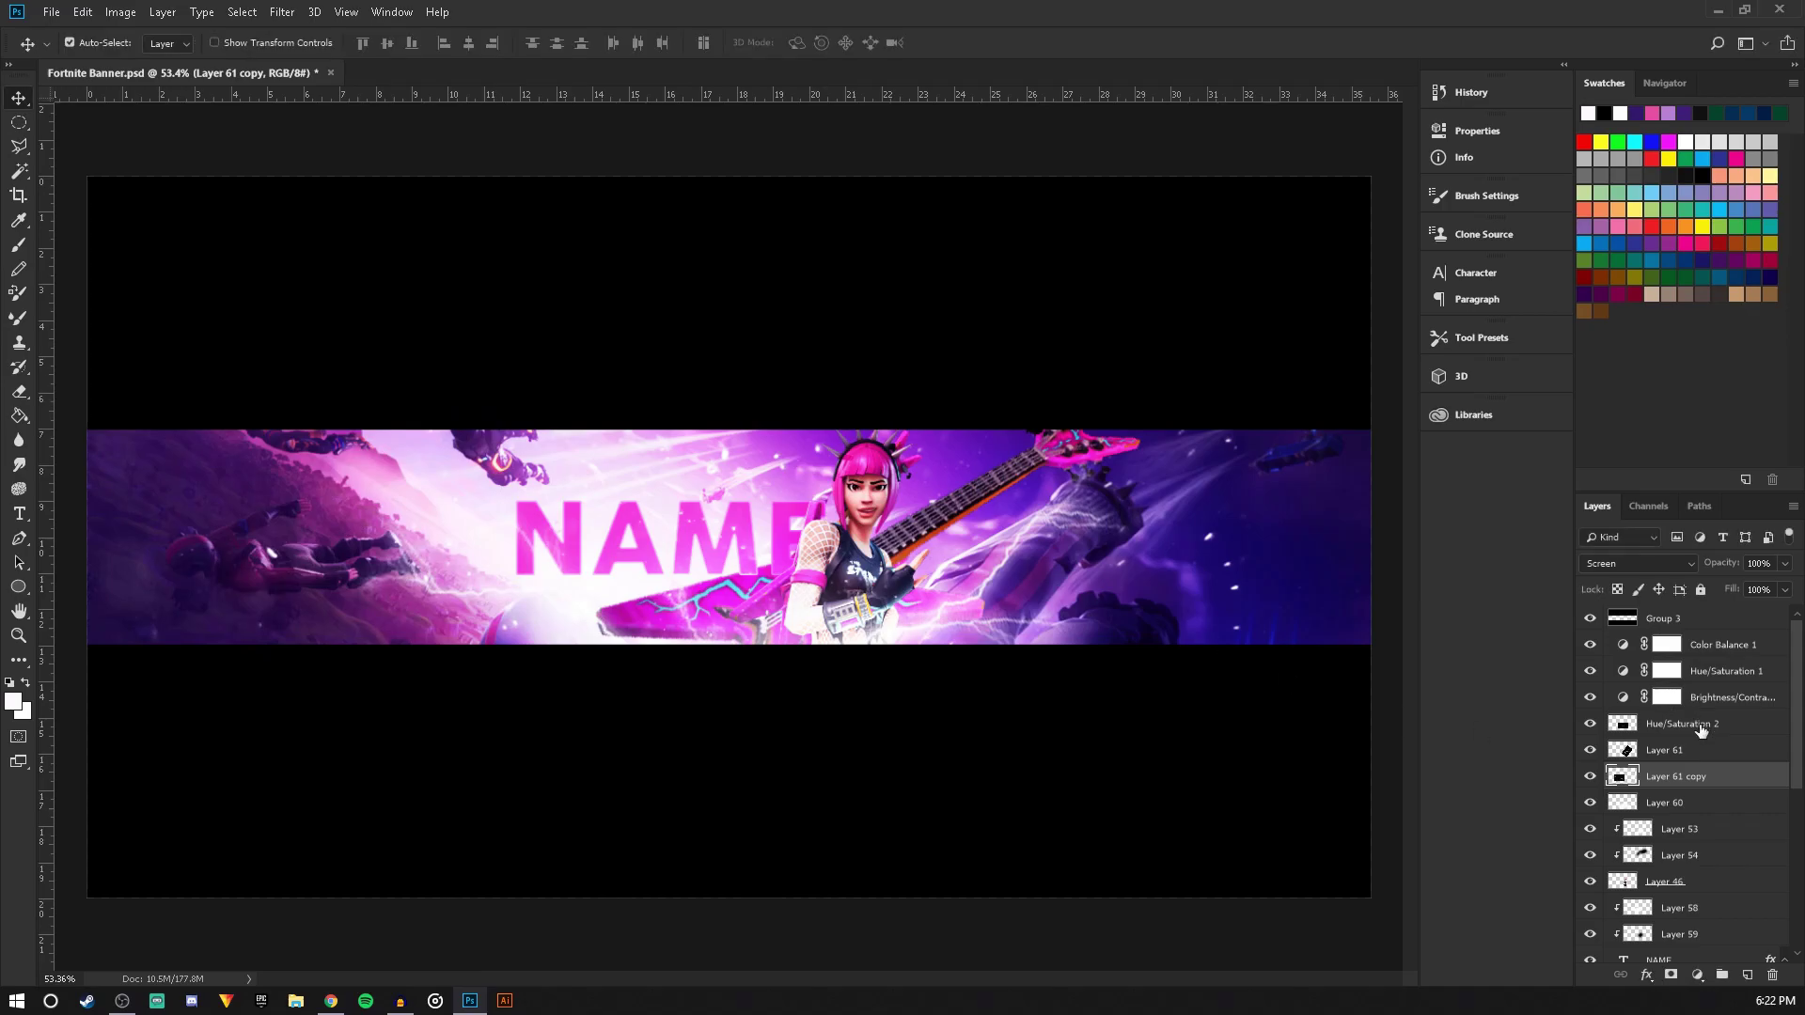
# Duplicate Layer 61 copy to just below the NAME text layer, rotate it about 82° and position it behind the character
pyautogui.moveTo(1679, 782); pyautogui.dragTo(1669, 834)
pyautogui.hotkey('ctrl', 't')
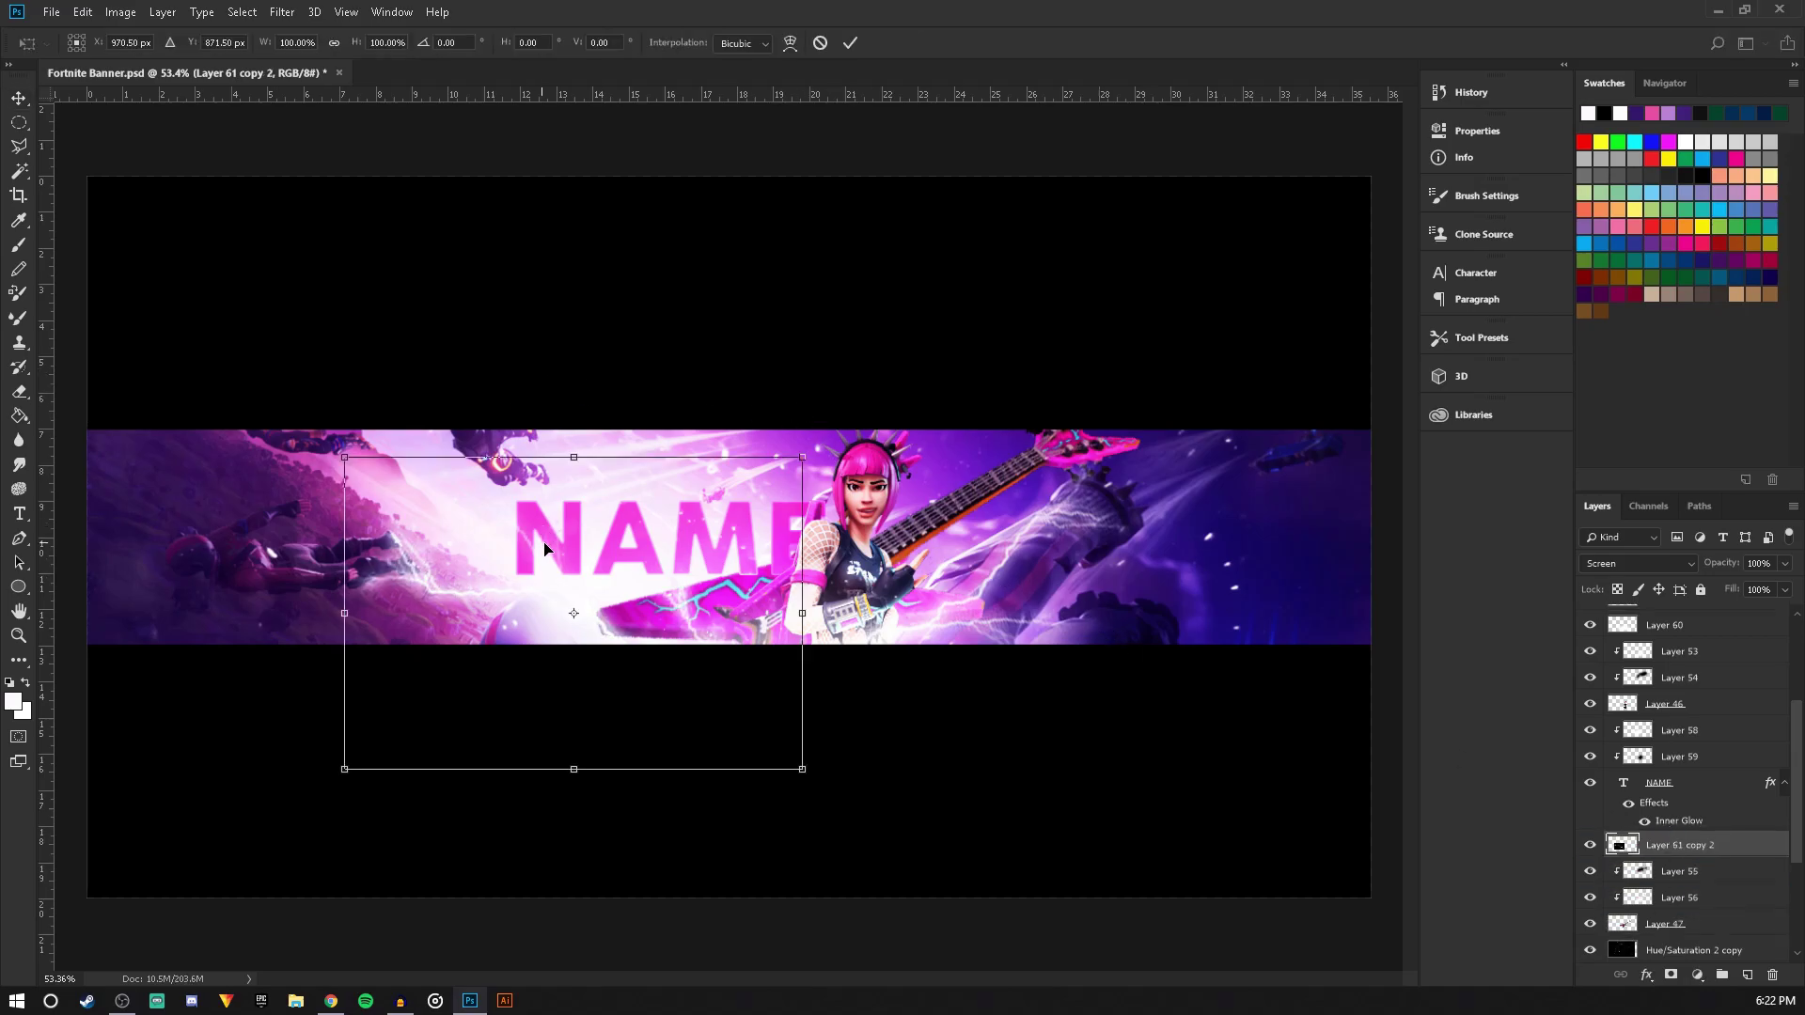
pyautogui.moveTo(564, 550); pyautogui.dragTo(640, 477)
pyautogui.moveTo(902, 541); pyautogui.dragTo(871, 661)
pyautogui.moveTo(753, 552); pyautogui.dragTo(860, 538)
pyautogui.moveTo(1119, 611); pyautogui.dragTo(863, 726)
pyautogui.moveTo(846, 572)
pyautogui.mouseDown()
pyautogui.moveTo(877, 525)
pyautogui.moveTo(856, 558)
pyautogui.mouseUp()
pyautogui.click(19, 97)
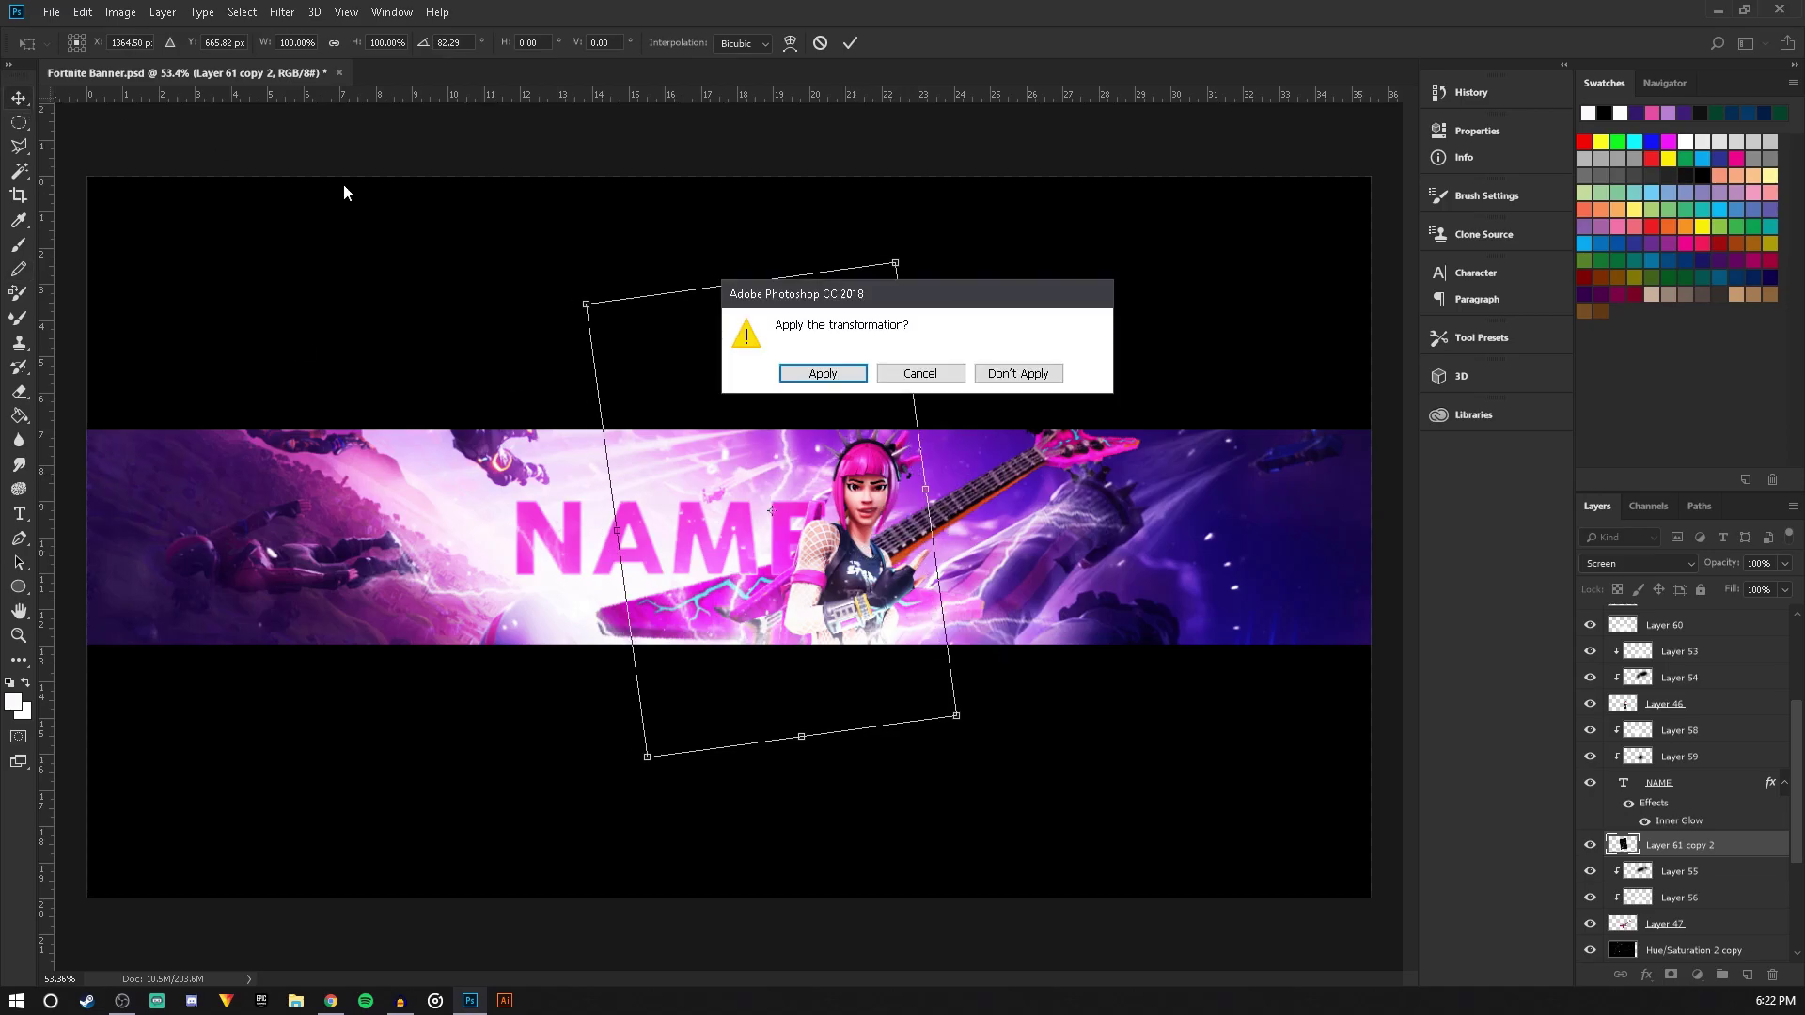
pyautogui.click(791, 377)
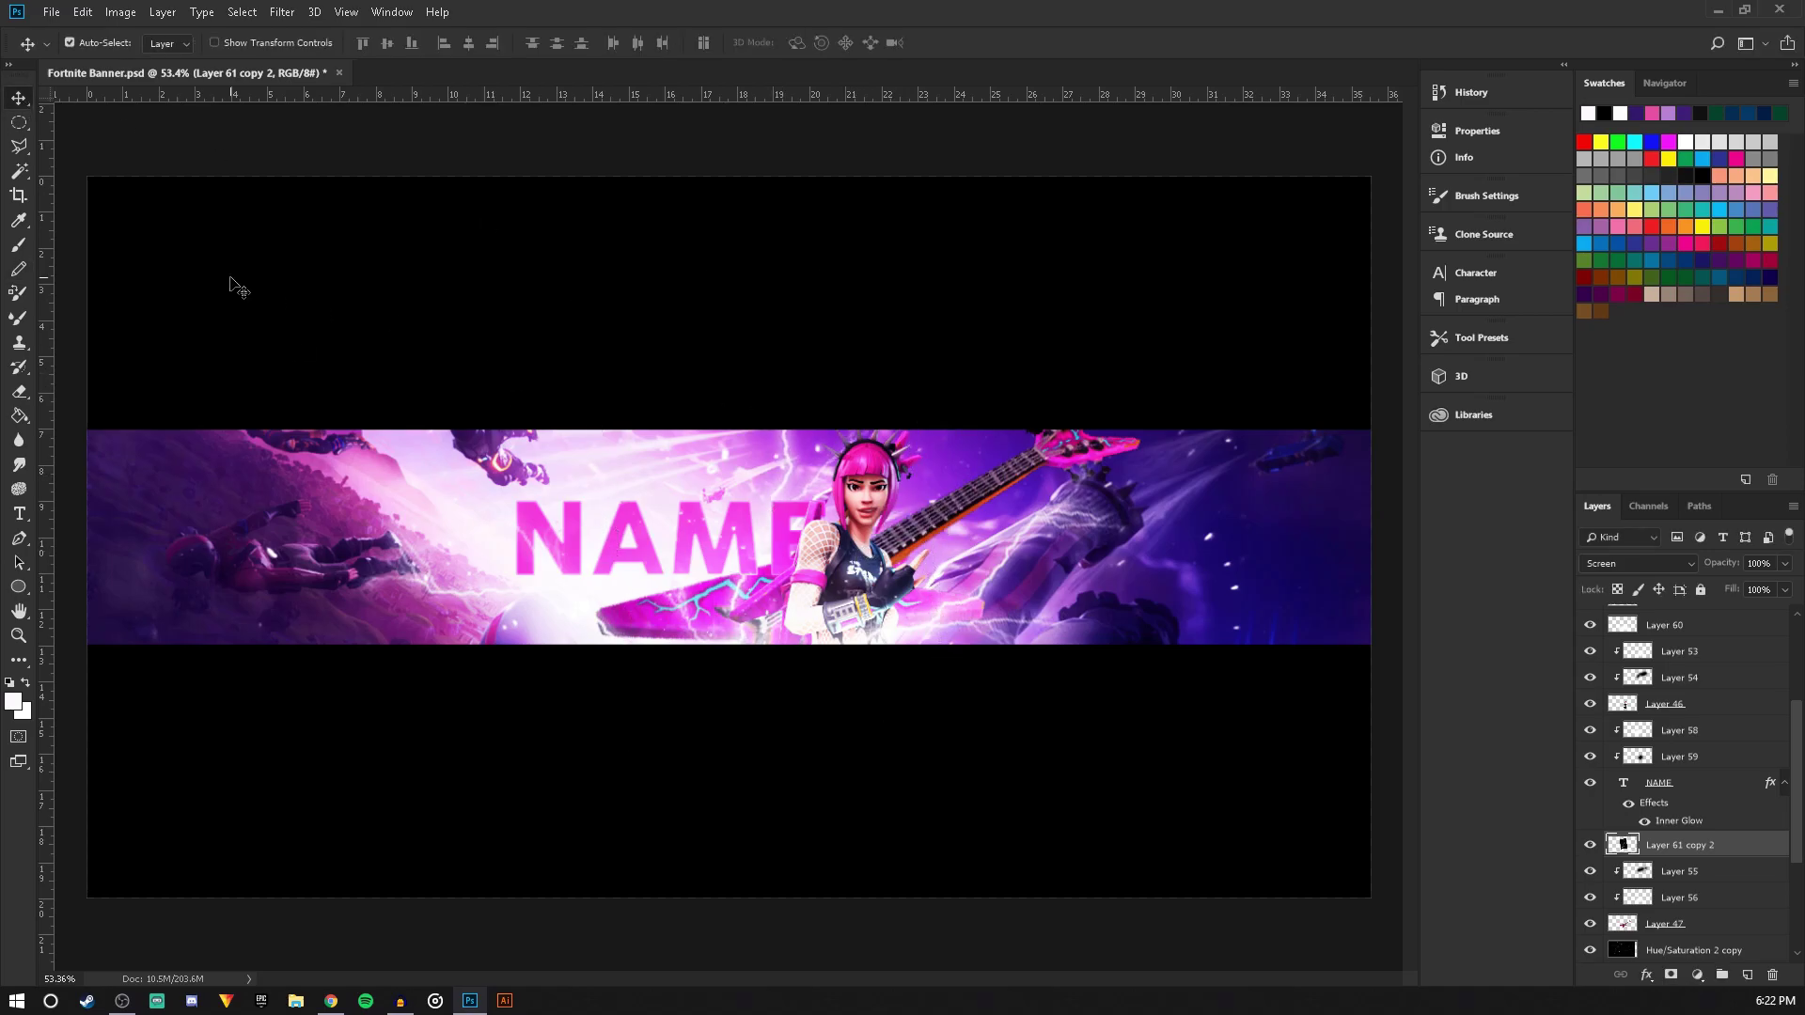
# Save the banner document
pyautogui.click(51, 13)
pyautogui.click(76, 209)
pyautogui.scroll(-3, 837, 435)
pyautogui.scroll(2, 840, 438)
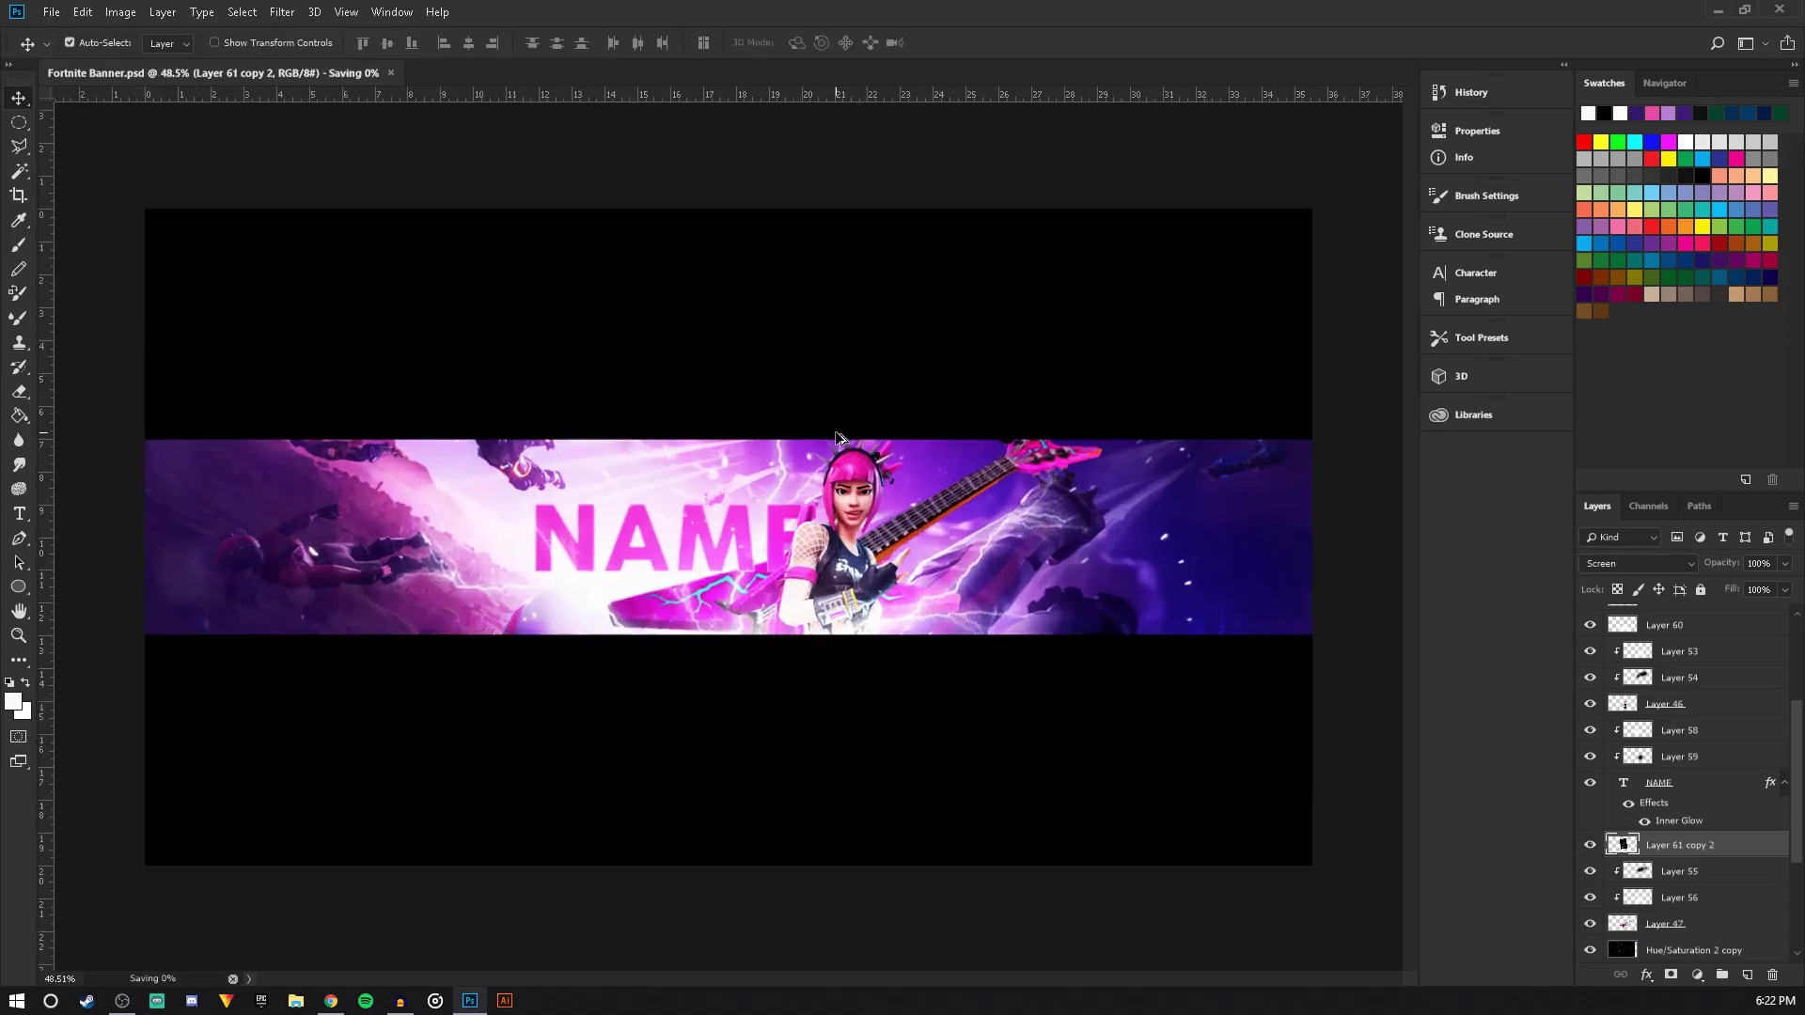
pyautogui.scroll(1, 837, 438)
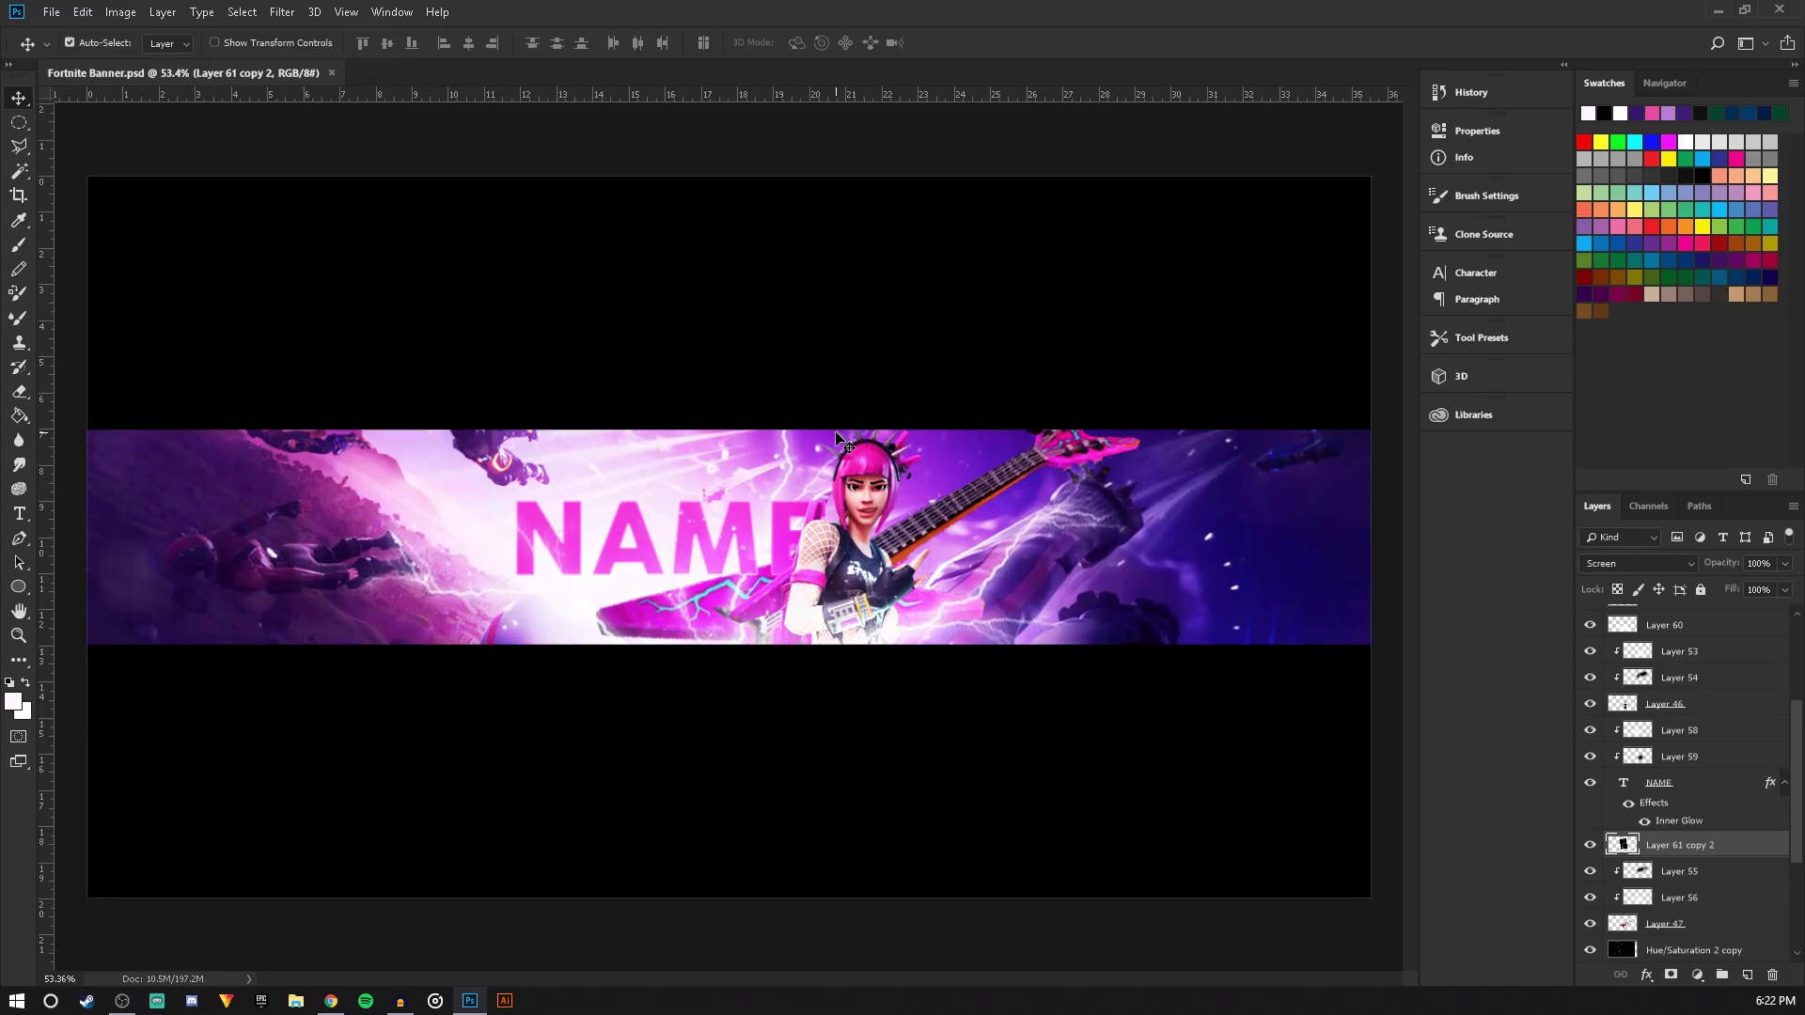
# Add a new empty layer directly above the Color Balance 1 adjustment layer for brush painting
pyautogui.press('b')
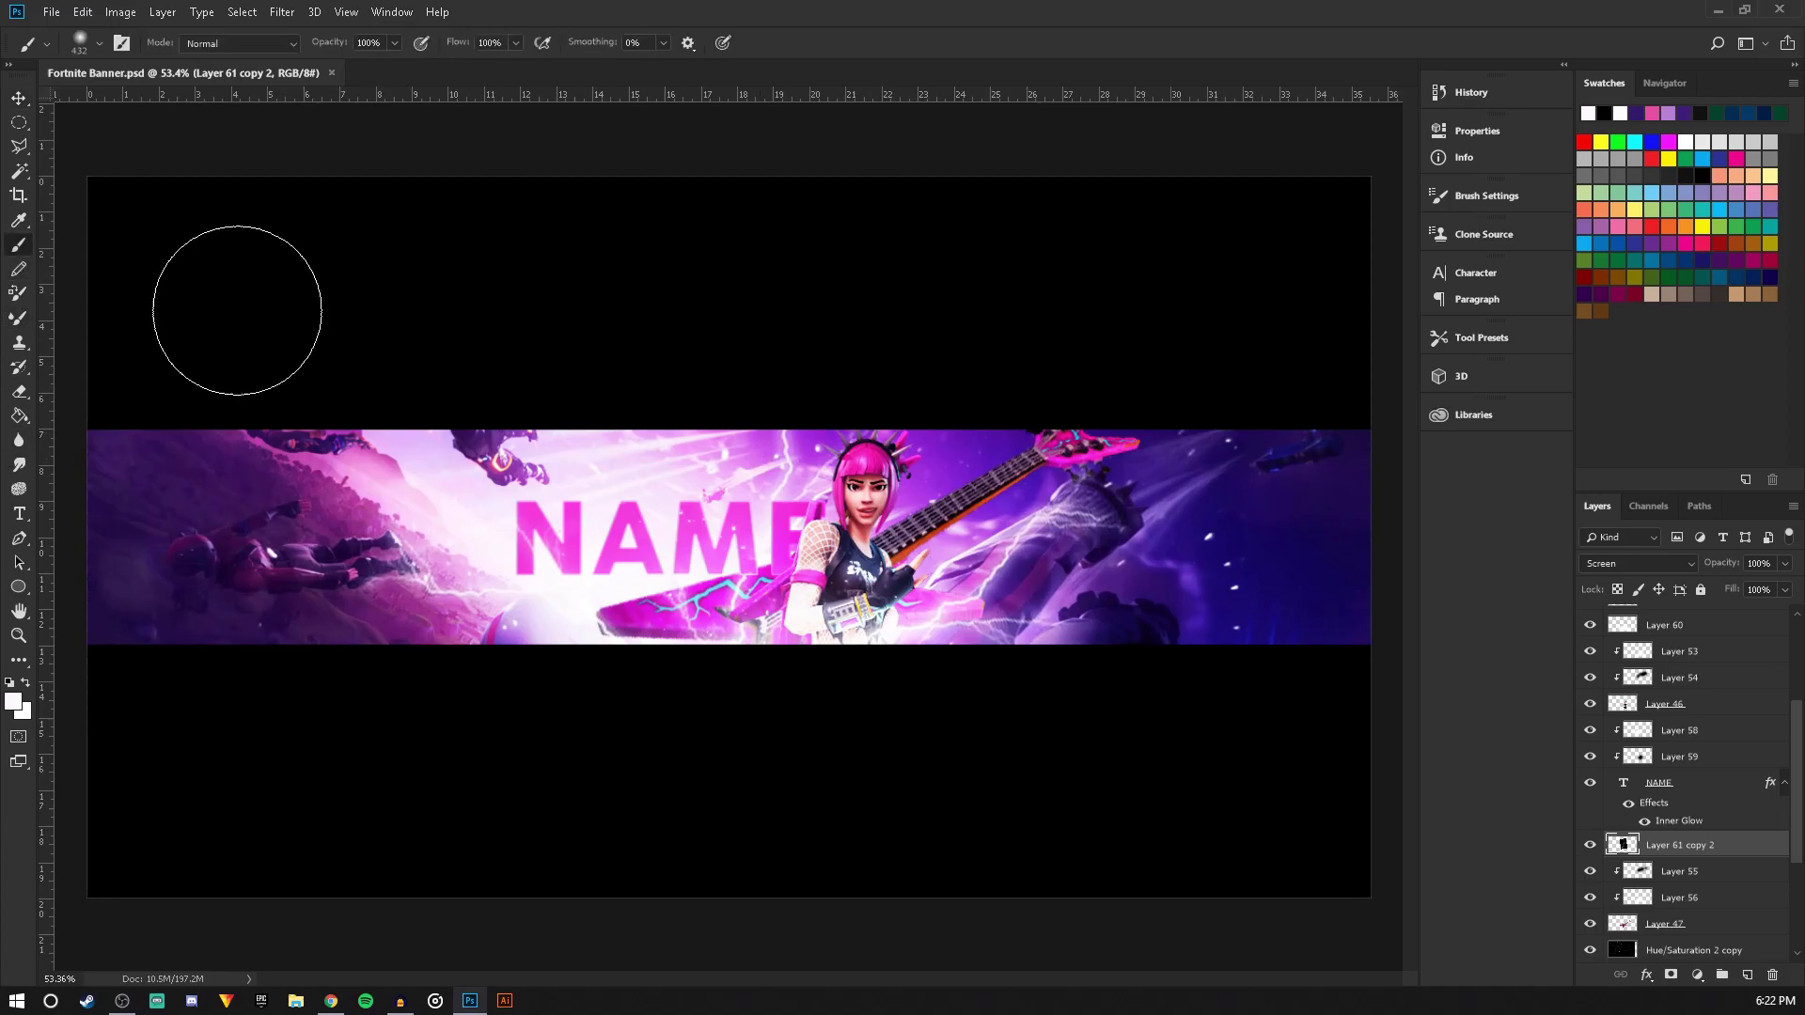
pyautogui.scroll(-1, 234, 302)
pyautogui.scroll(3, 1713, 691)
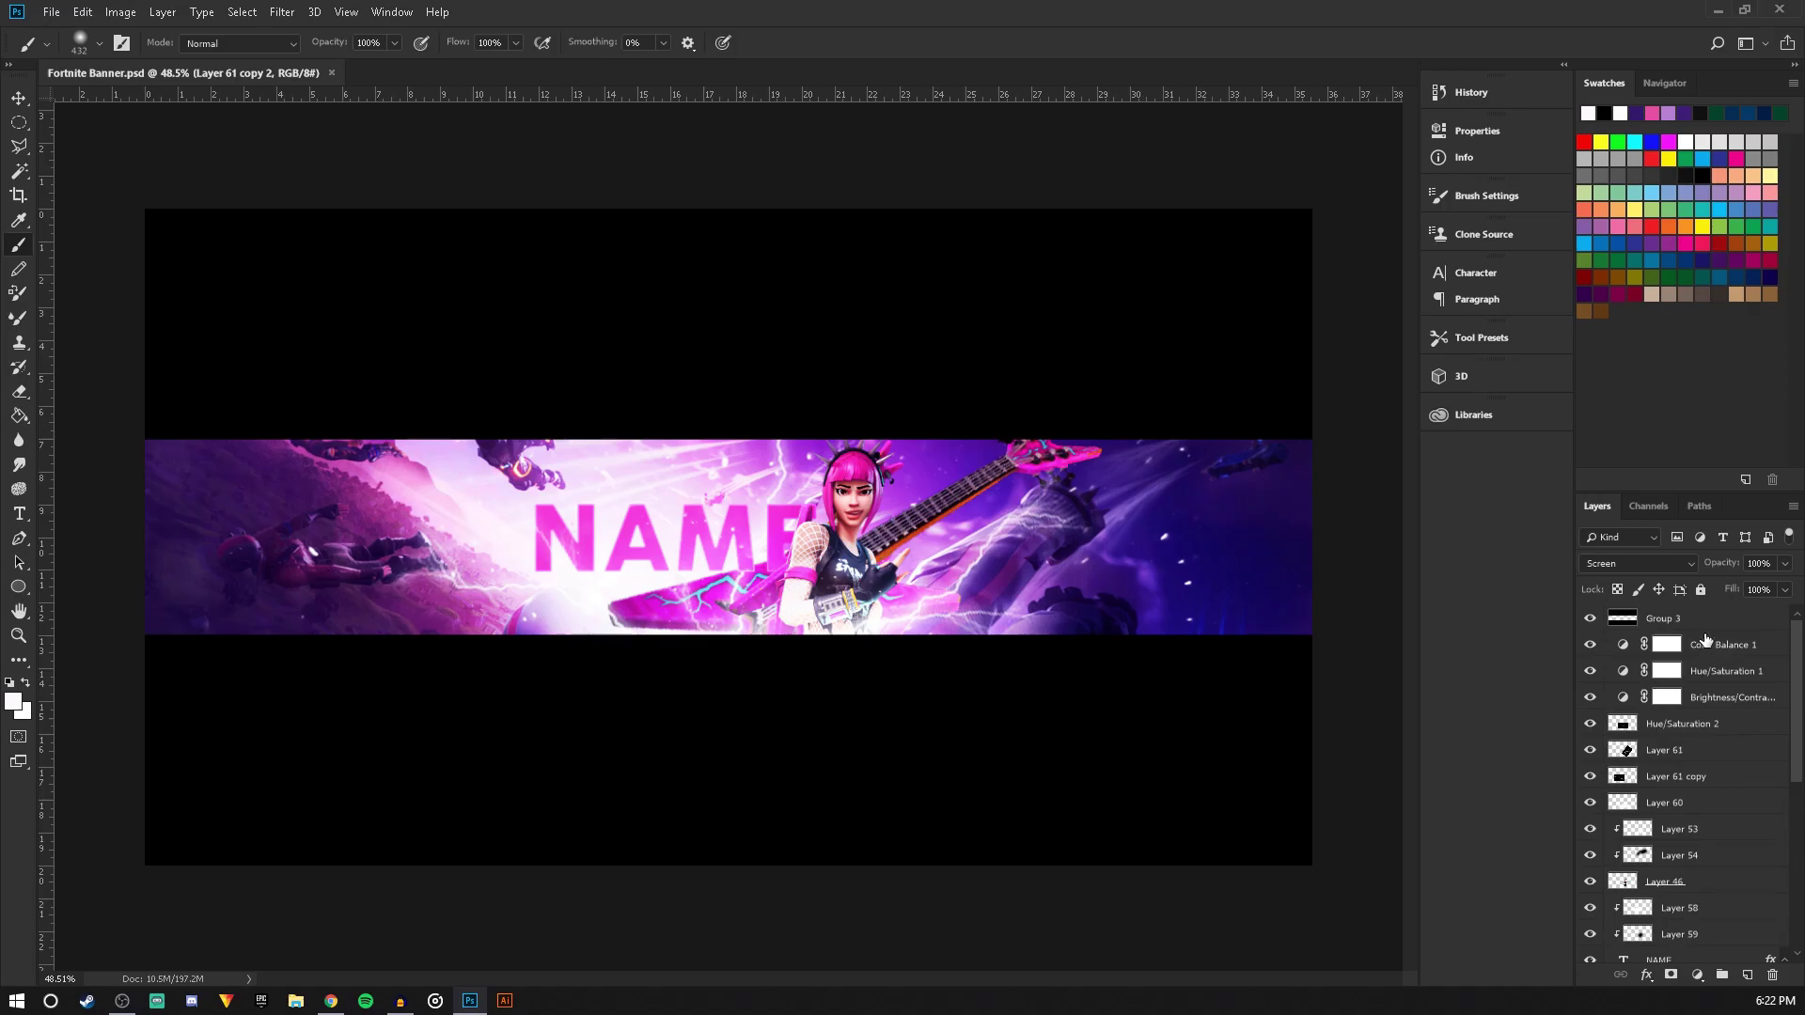
pyautogui.click(1706, 643)
pyautogui.click(1746, 975)
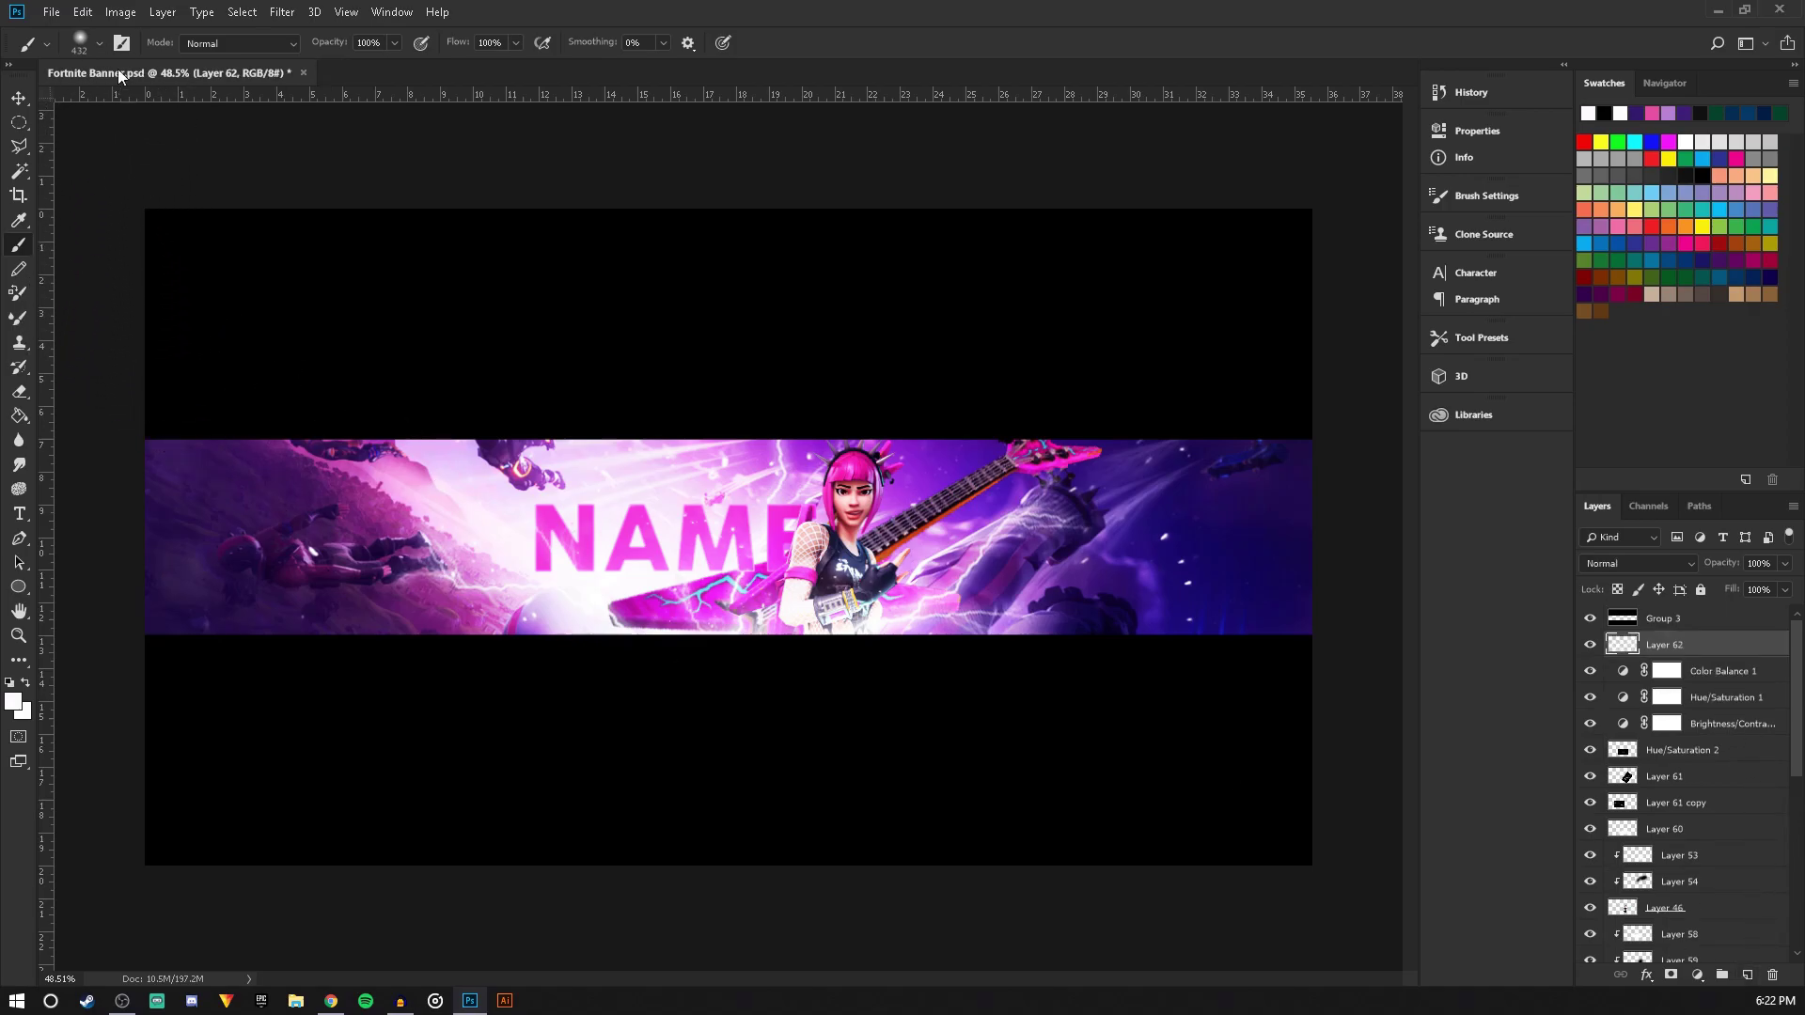
# Paint black over both outer ends of the banner on Layer 62 with a soft brush of about 1457 px
pyautogui.click(99, 43)
pyautogui.click(188, 252)
pyautogui.press('d')
pyautogui.click(565, 364)
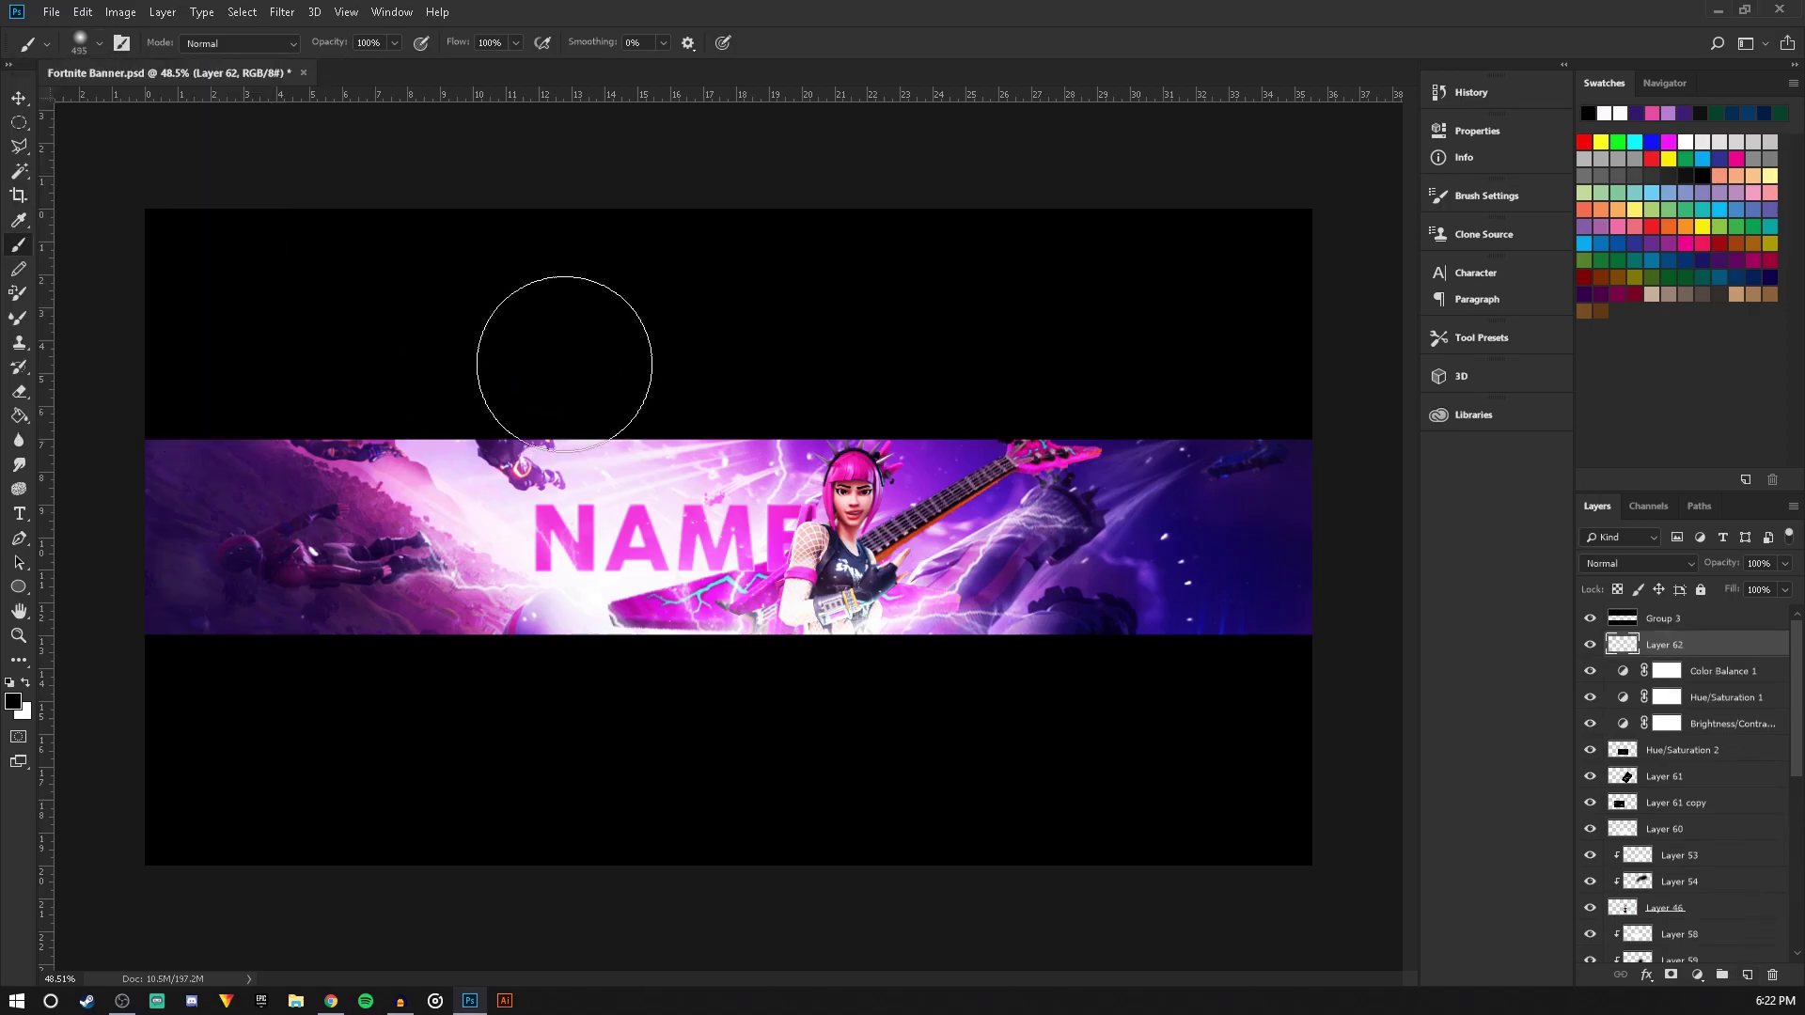
pyautogui.scroll(-3, 705, 423)
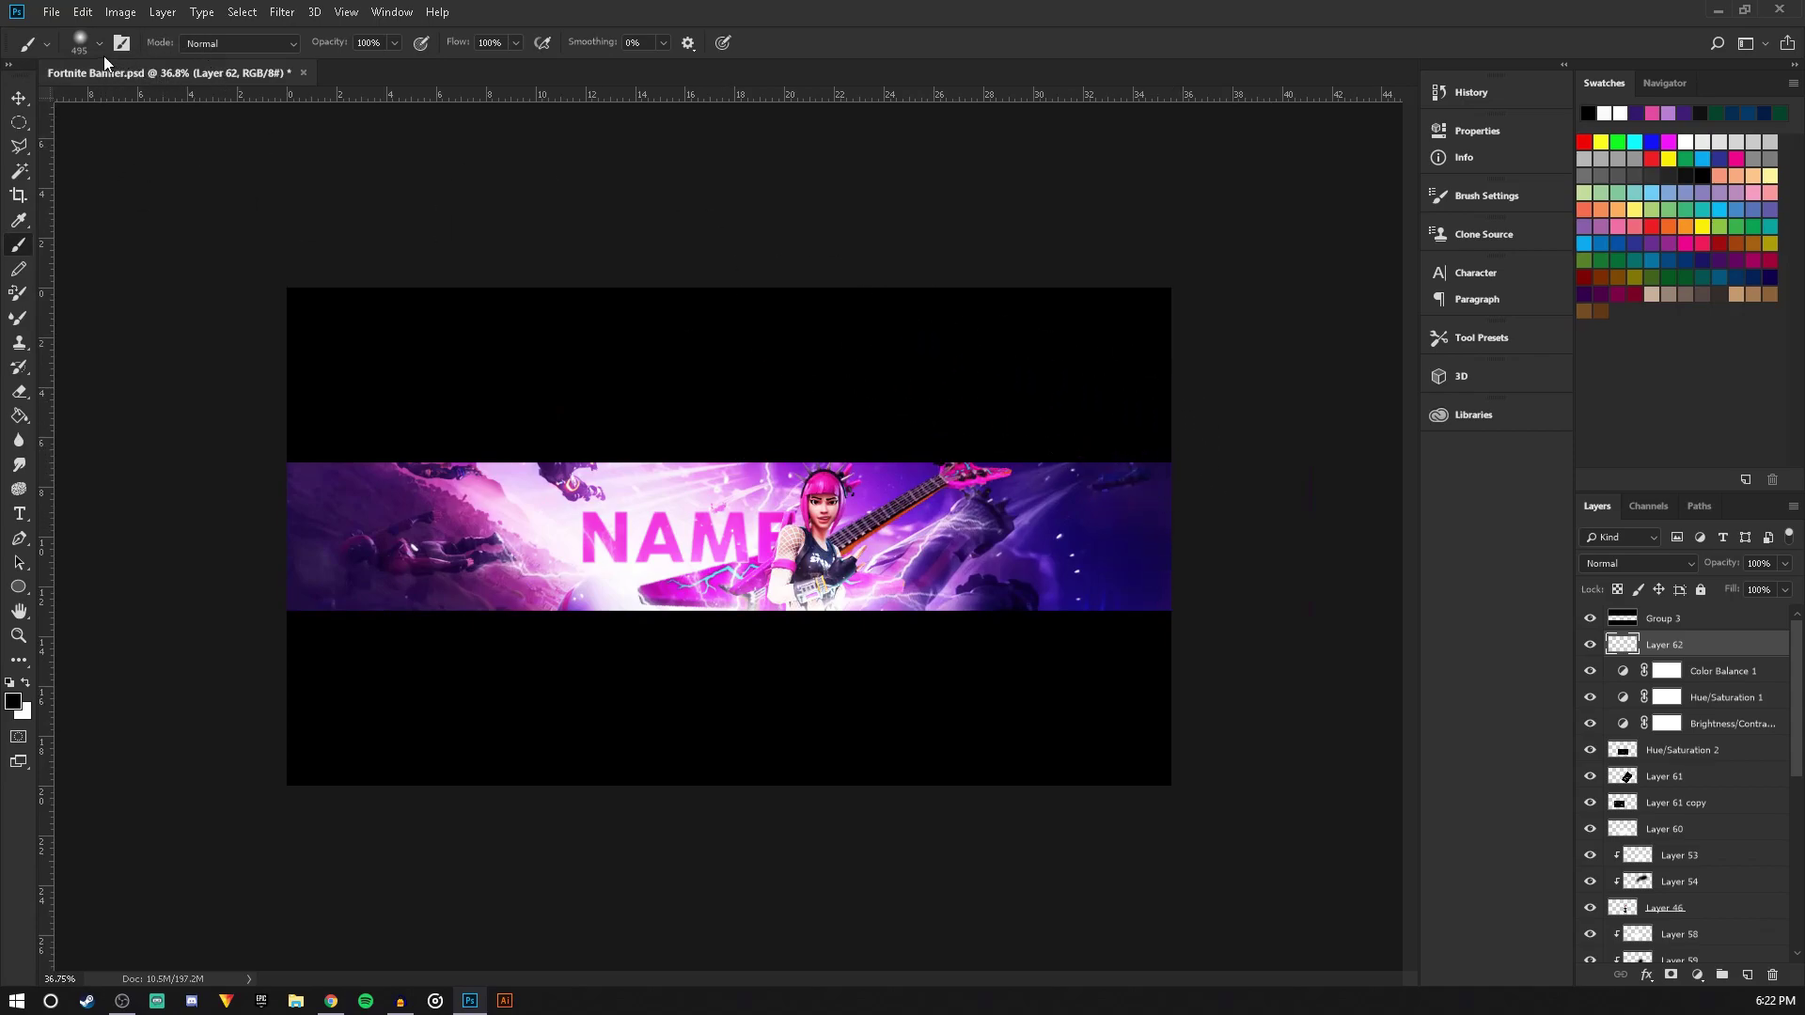
pyautogui.click(100, 44)
pyautogui.moveTo(216, 103); pyautogui.dragTo(221, 103)
pyautogui.click(1370, 363)
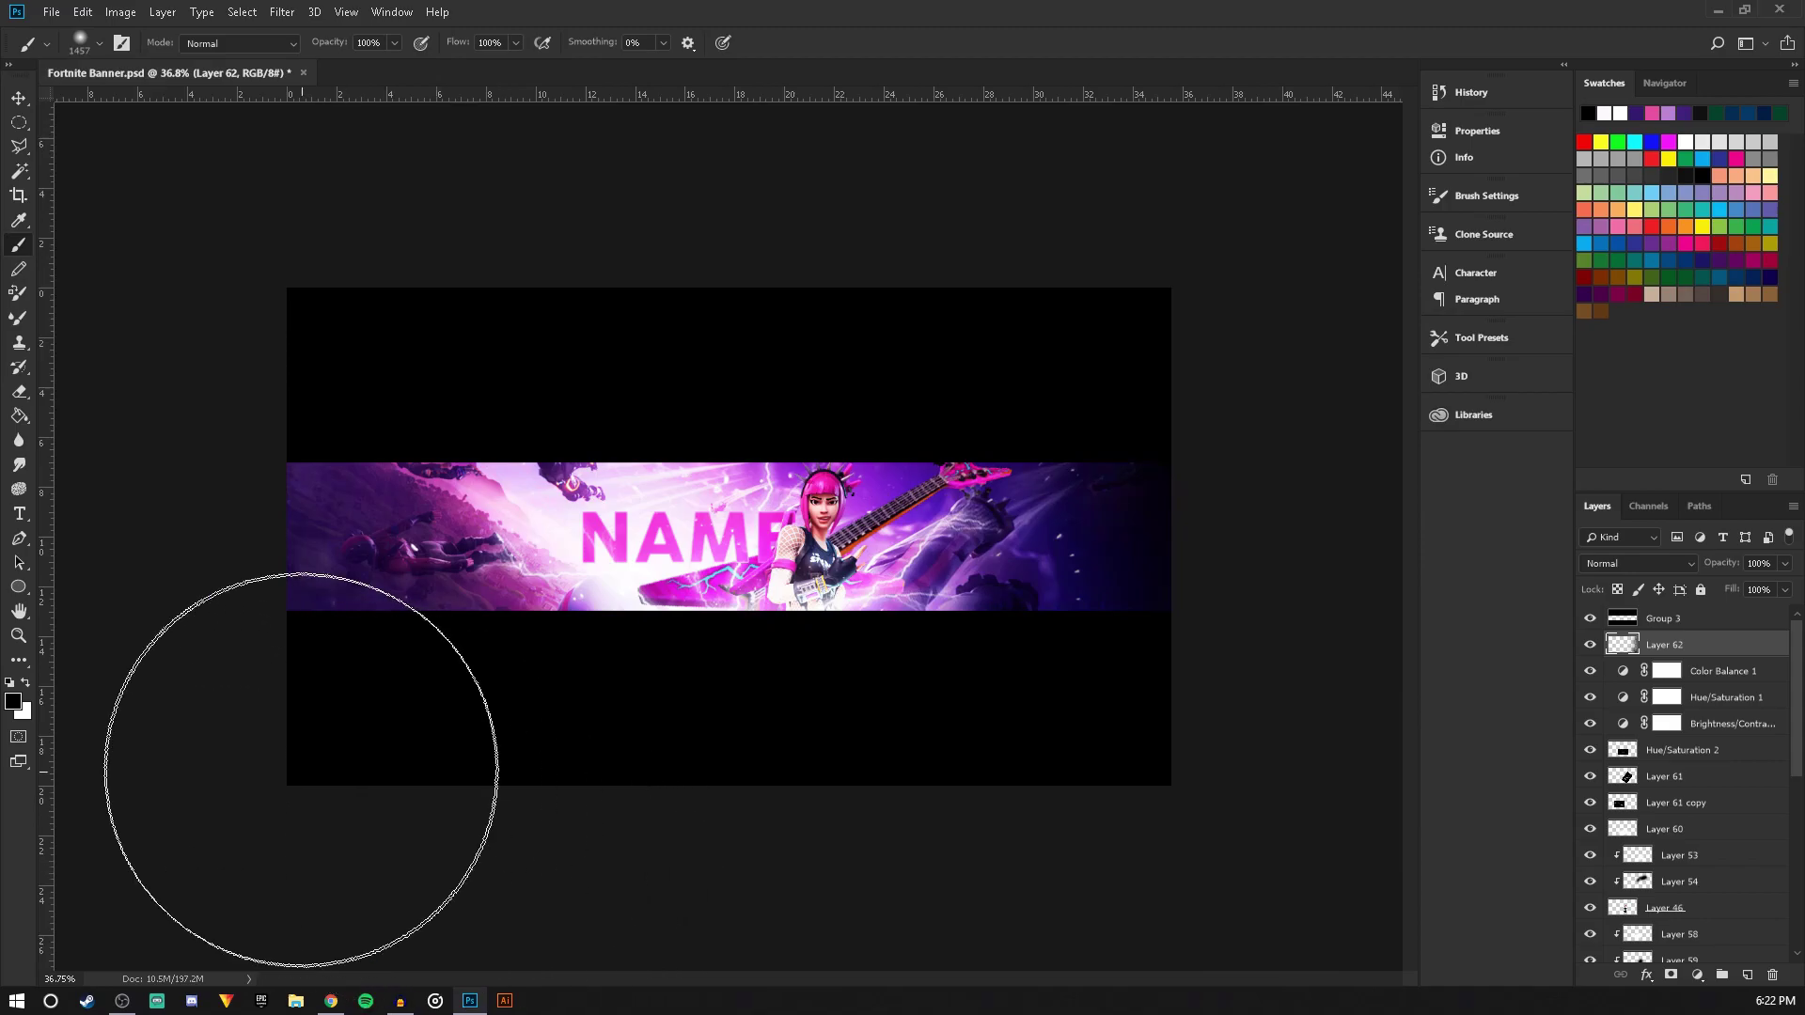
pyautogui.moveTo(201, 604)
pyautogui.mouseDown()
pyautogui.moveTo(181, 423)
pyautogui.moveTo(250, 734)
pyautogui.moveTo(330, 777)
pyautogui.mouseUp()
# Reduce the opacity of the black edge shading layer to 38% and set its blend mode to Soft Light
pyautogui.click(18, 99)
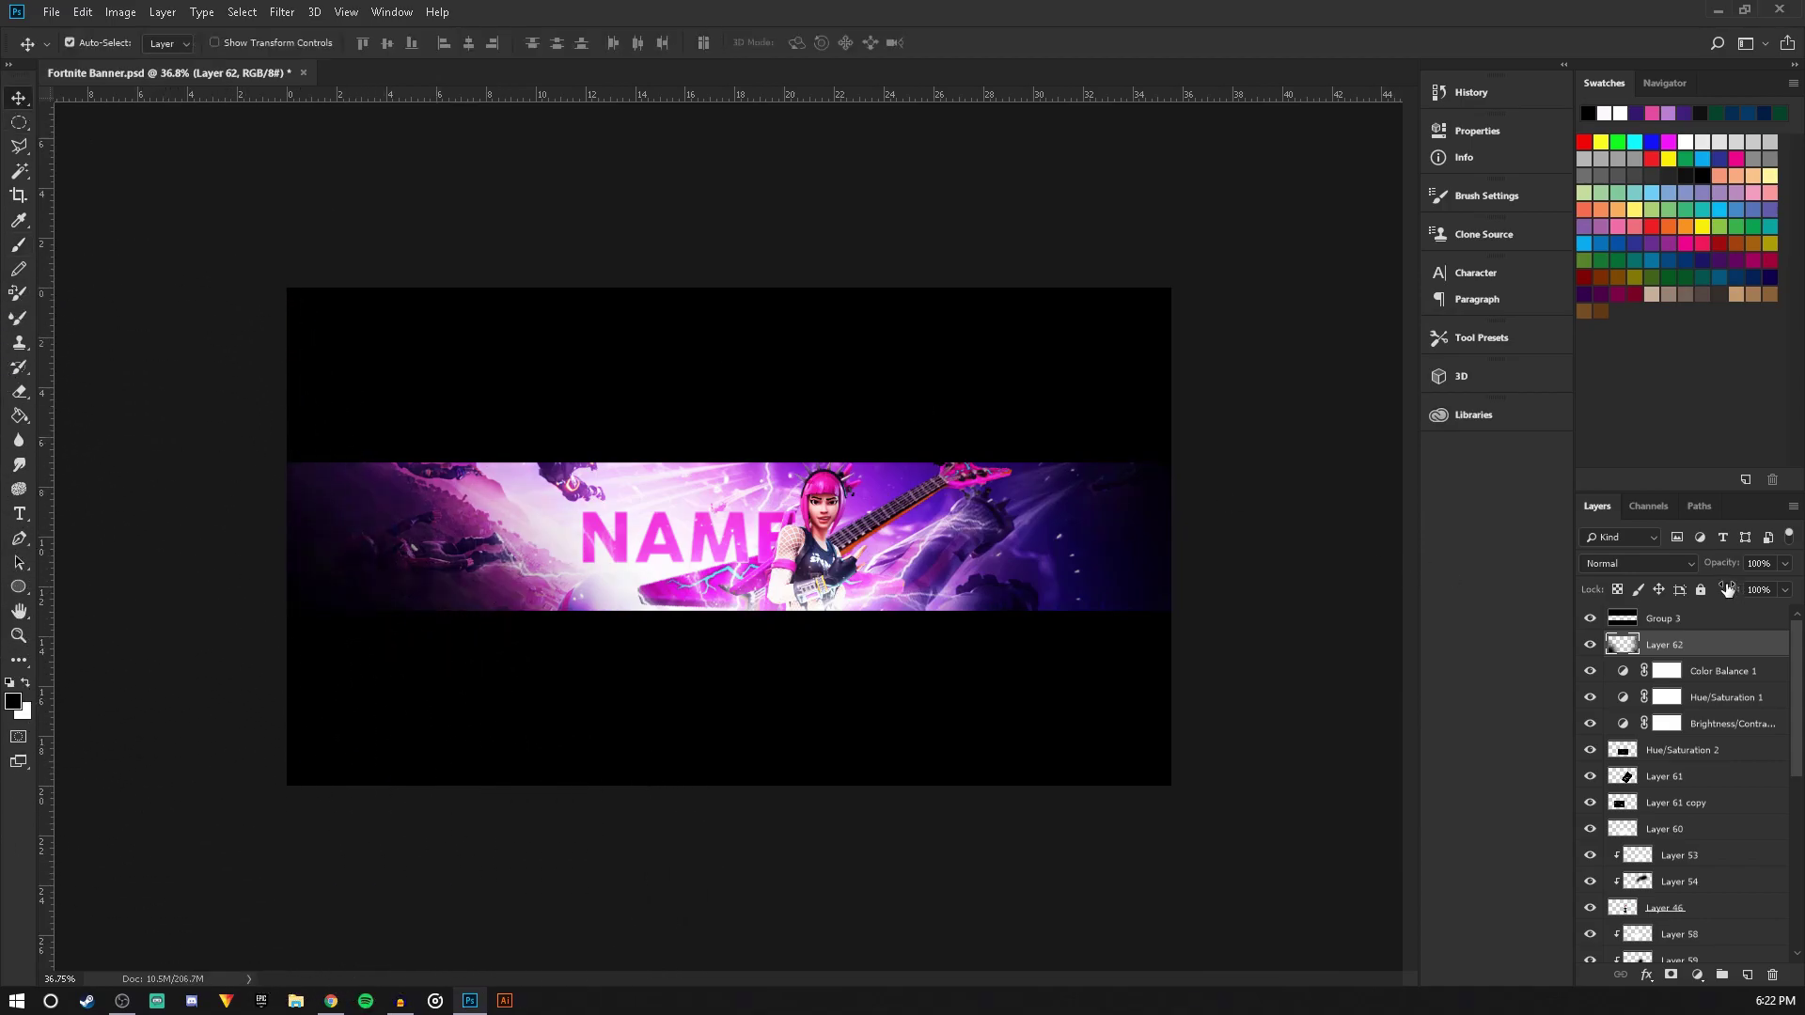
pyautogui.click(1784, 563)
pyautogui.moveTo(1789, 585); pyautogui.dragTo(1732, 585)
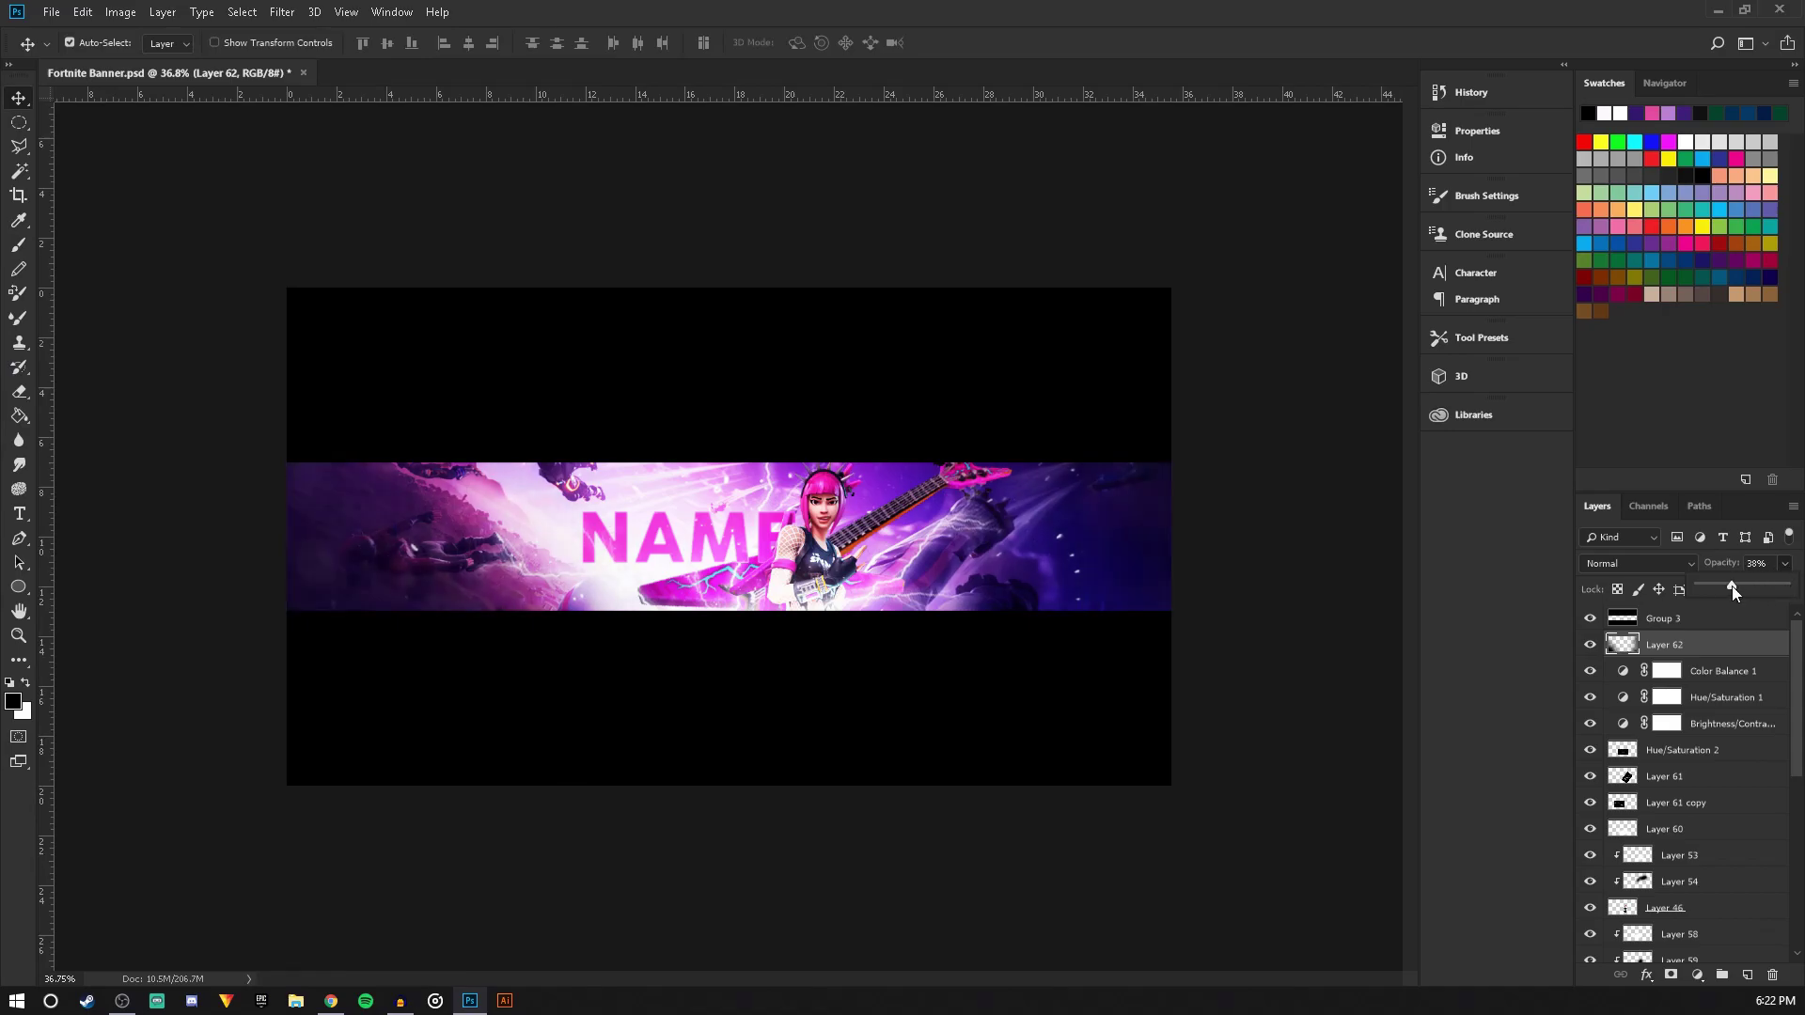
pyautogui.click(1638, 563)
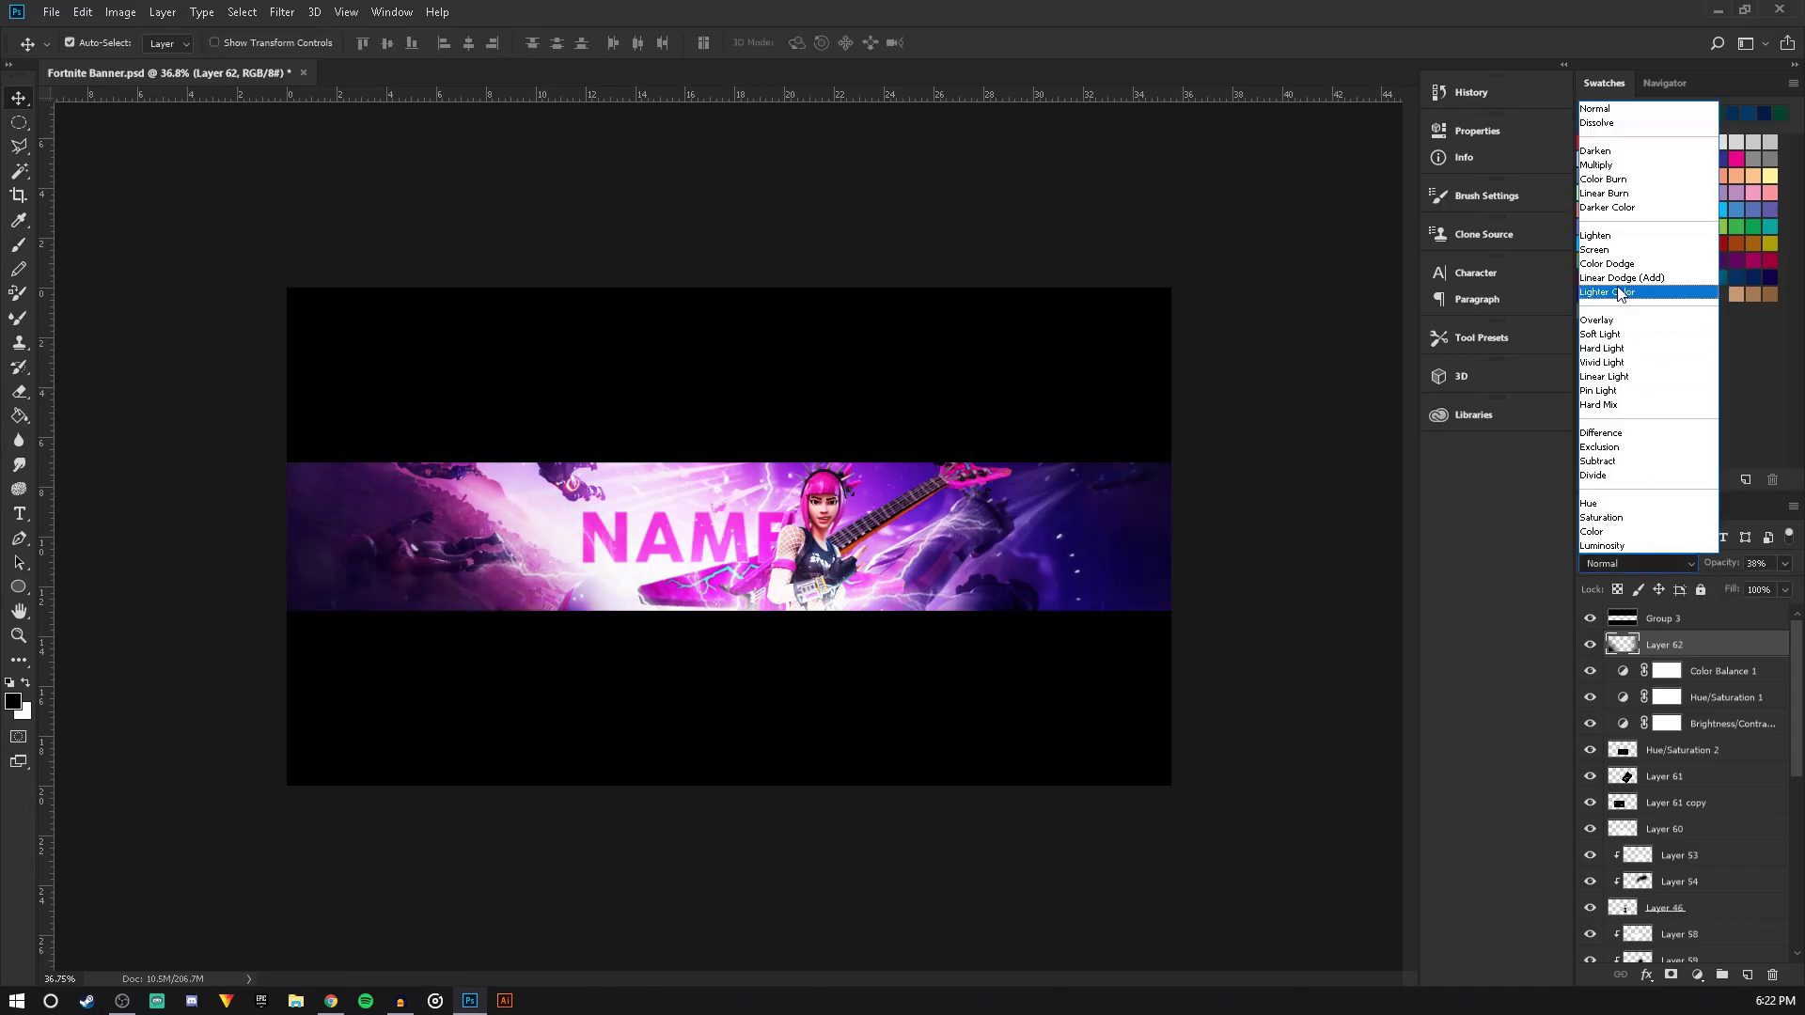
pyautogui.click(1615, 335)
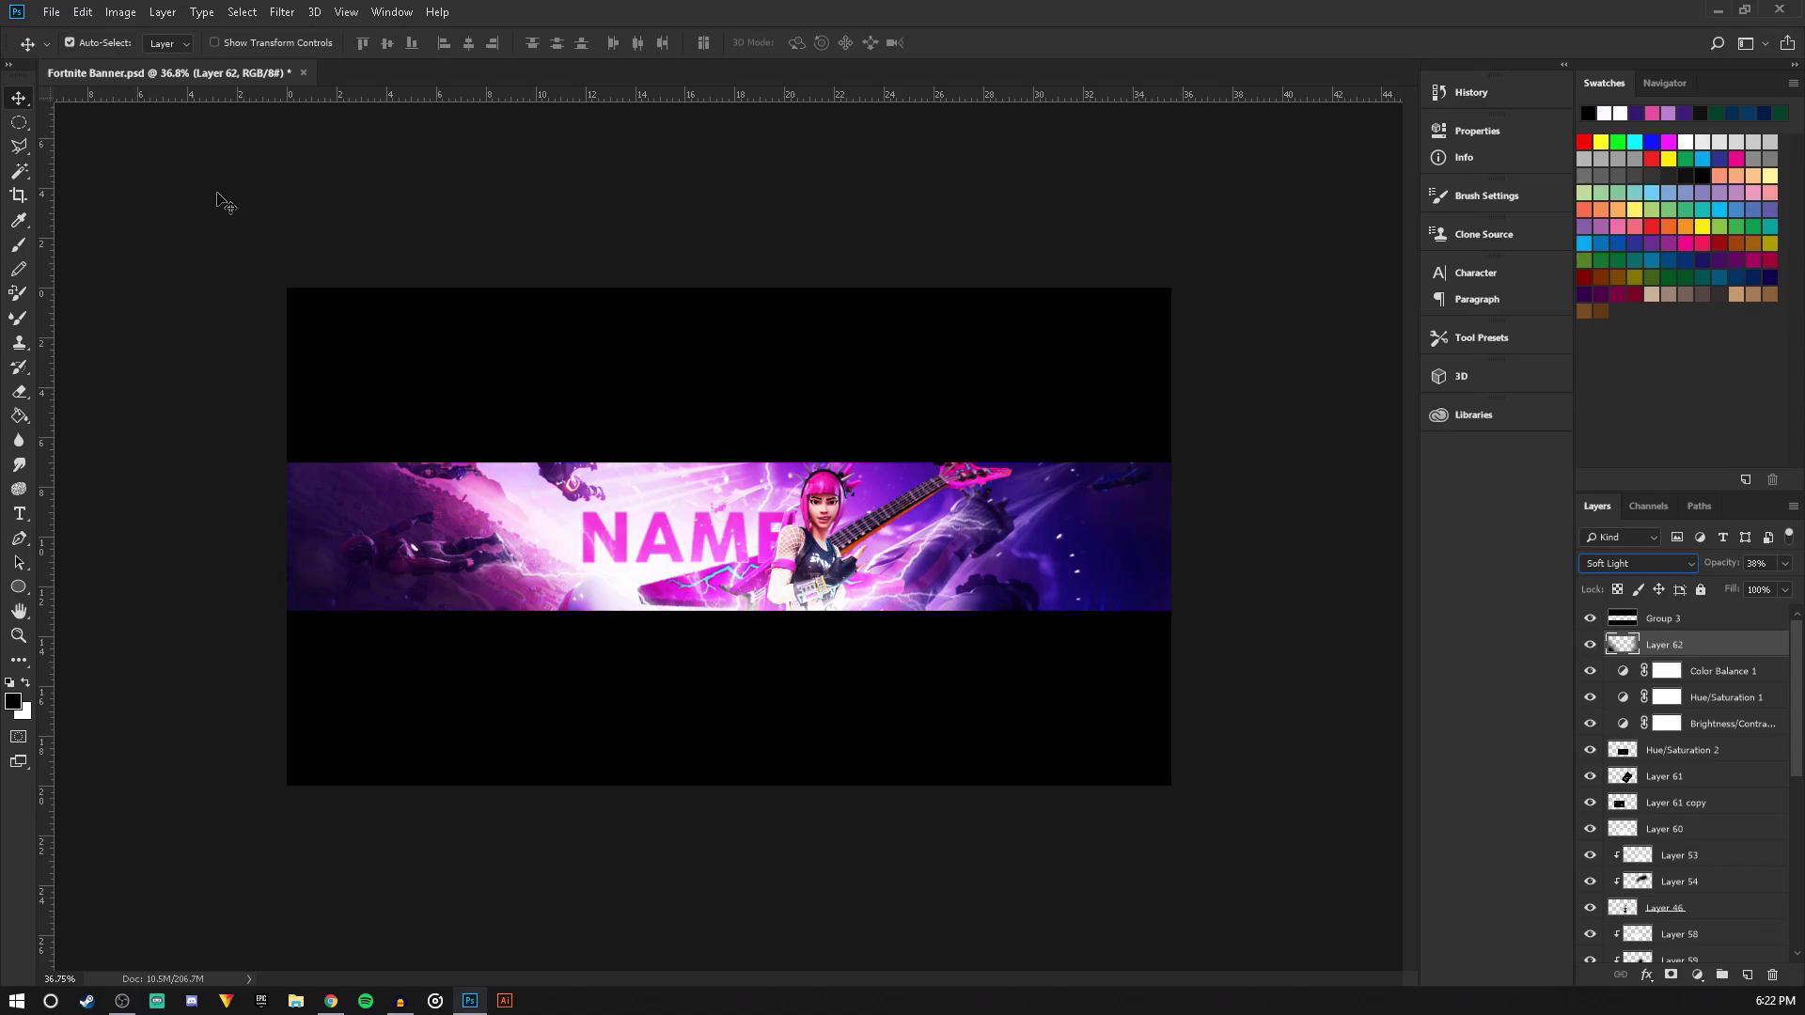
# Save the banner document with the darkened outer ends
pyautogui.click(852, 457)
pyautogui.scroll(3, 793, 504)
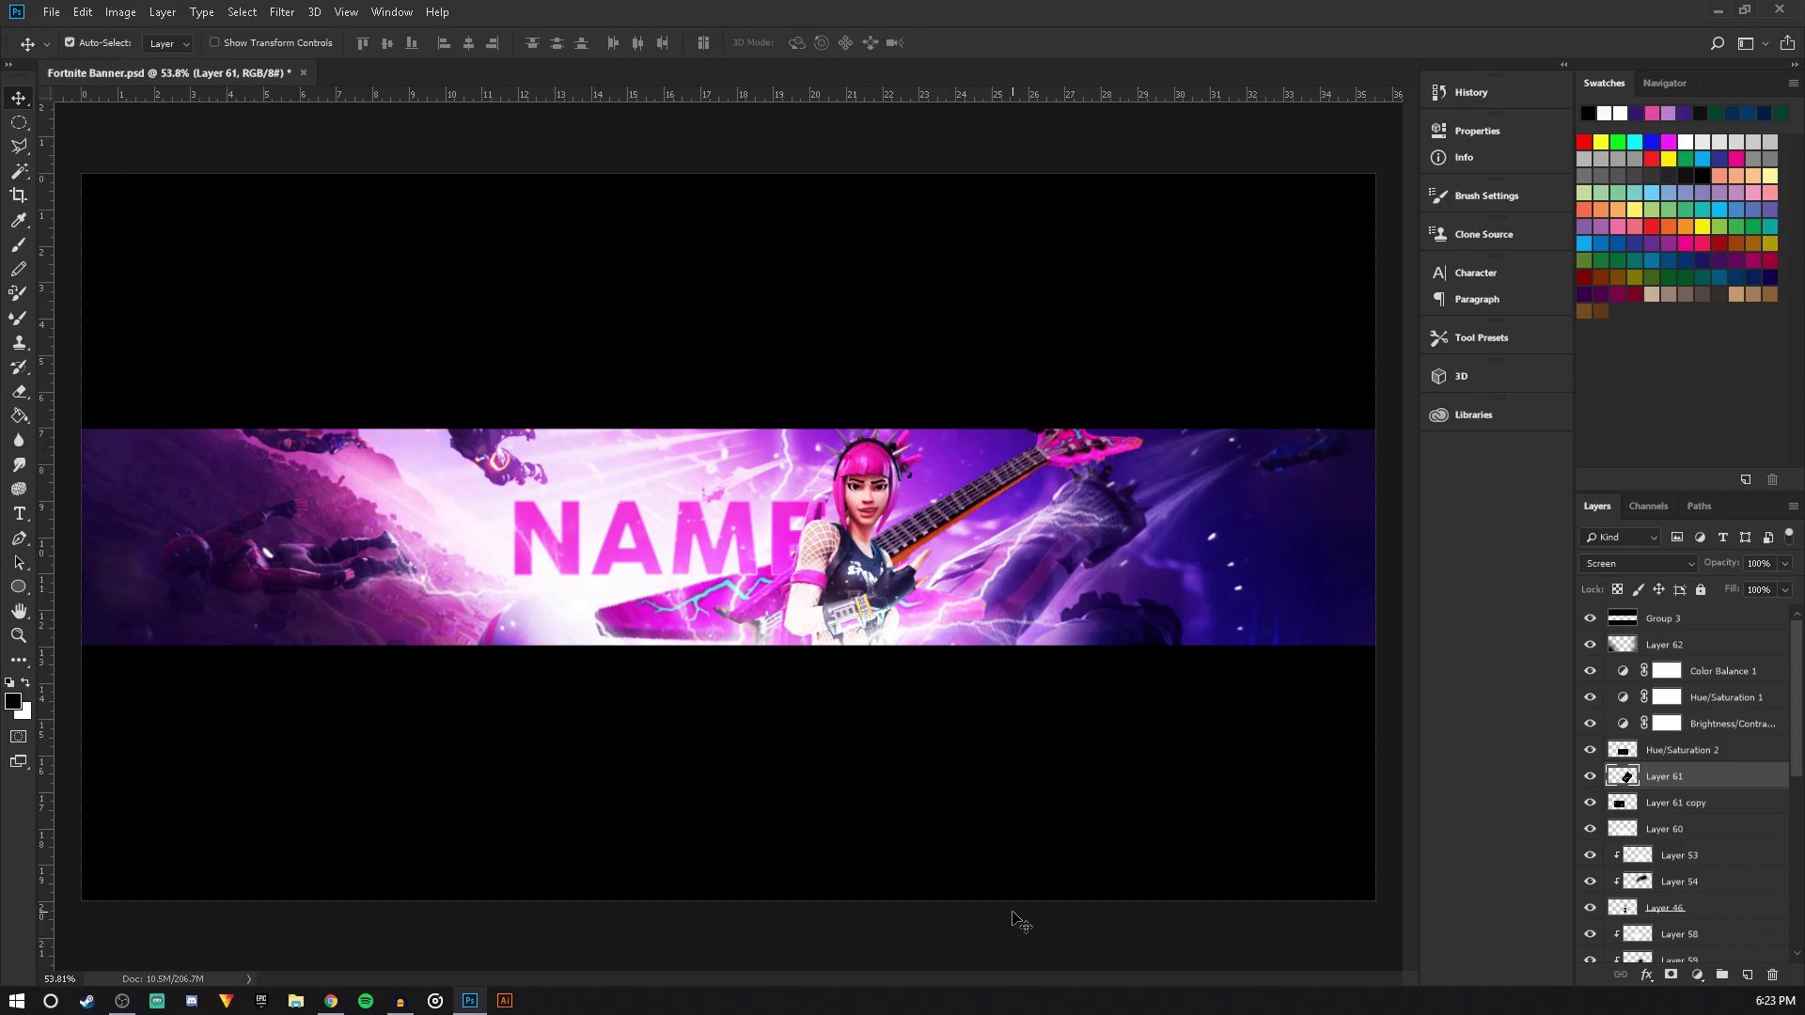
pyautogui.scroll(-2, 749, 564)
pyautogui.scroll(2, 749, 564)
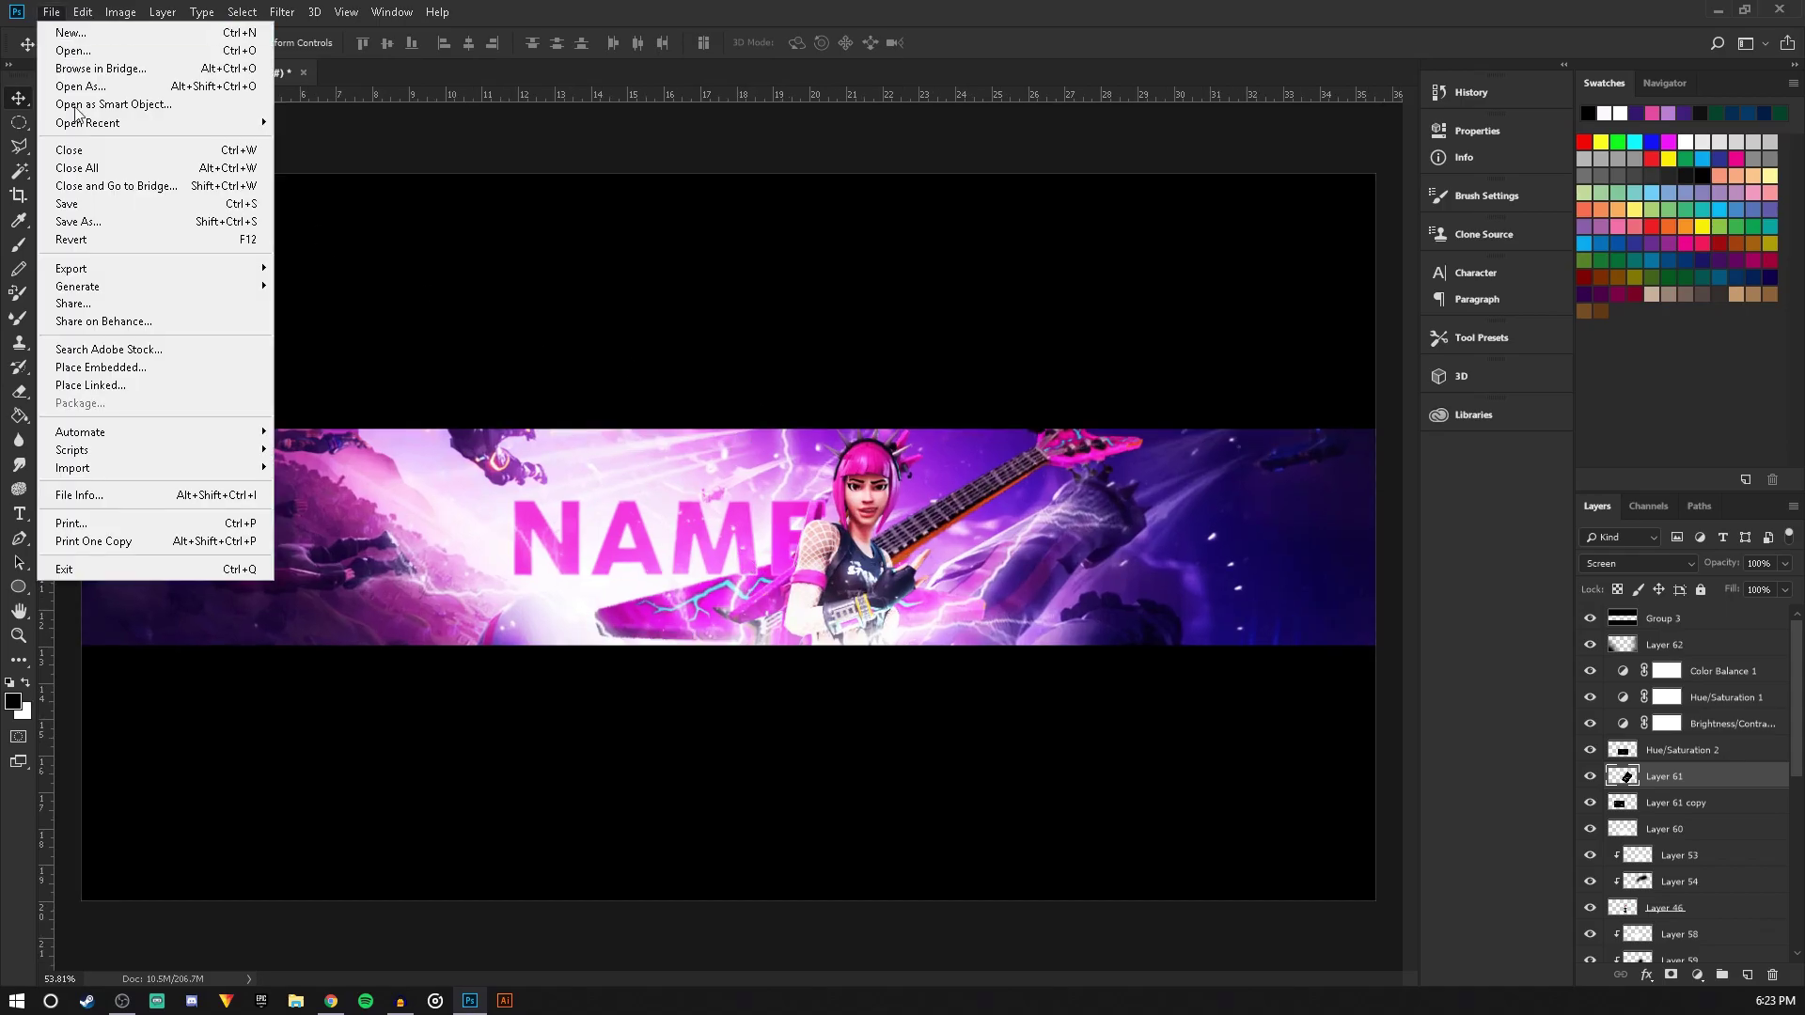
pyautogui.click(98, 202)
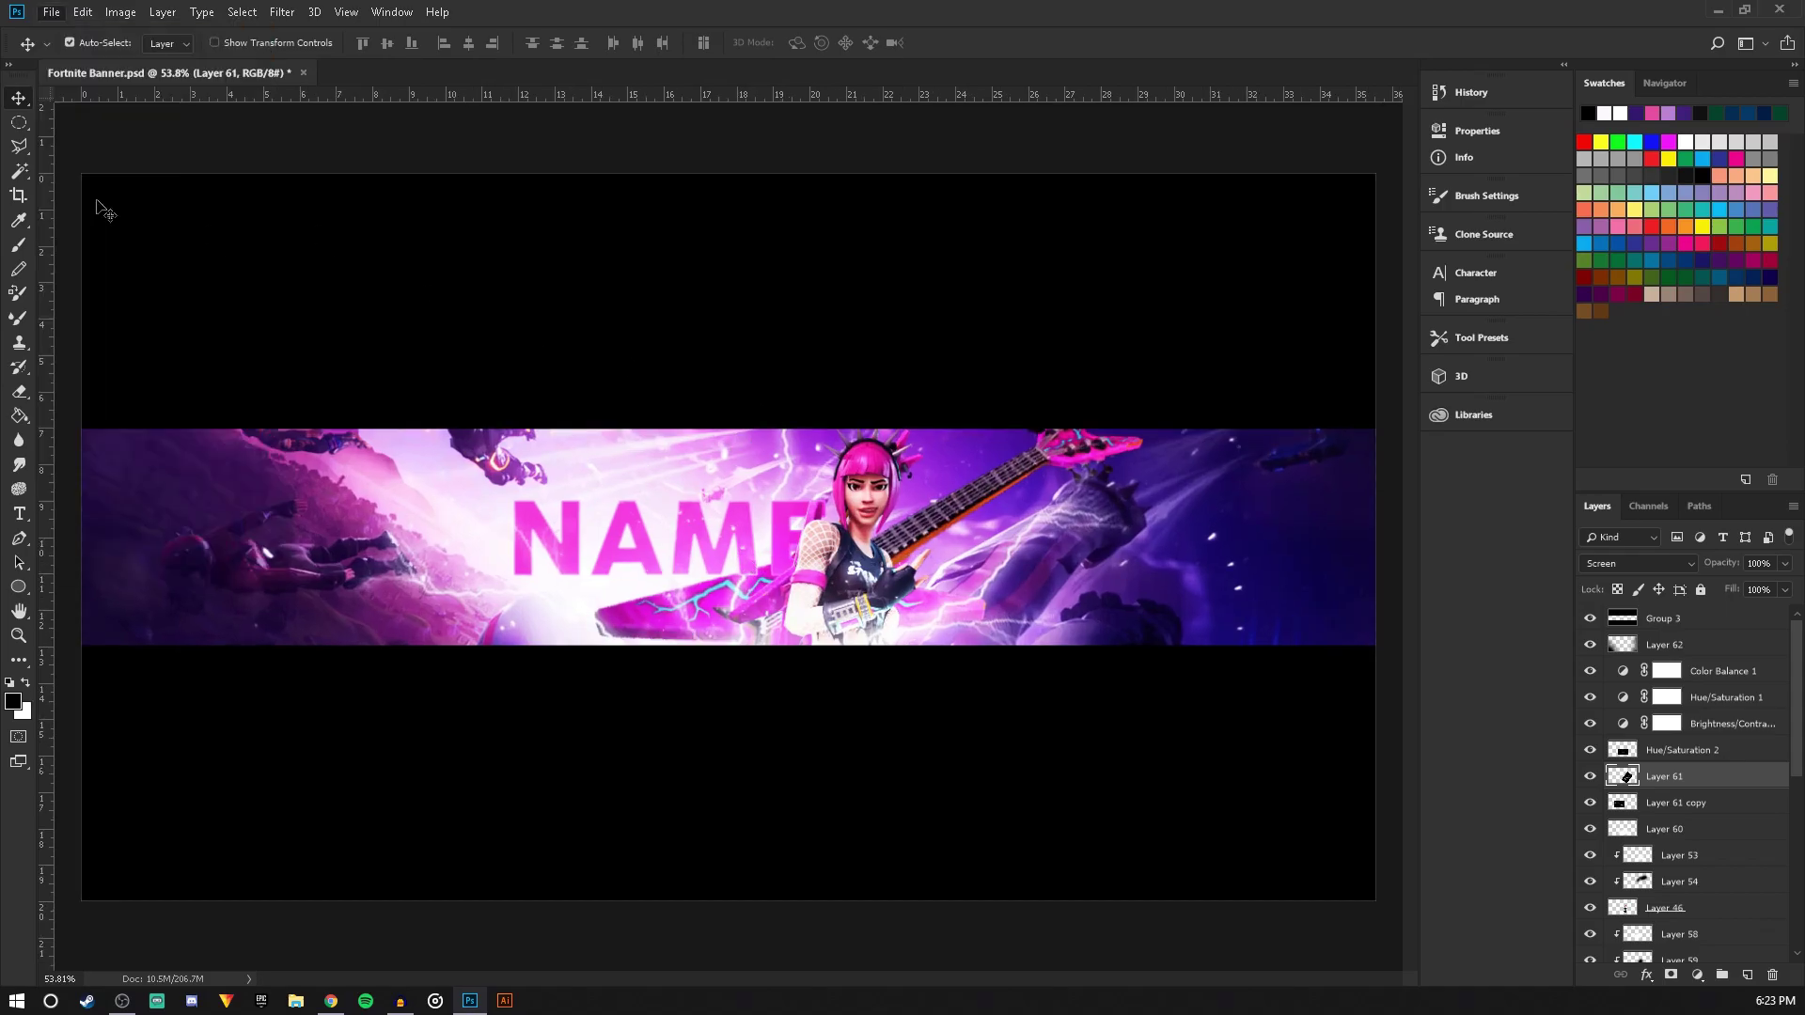
# Group all layers from Group 3 down to Layer 44 and give the group a violet color label
pyautogui.click(1704, 627)
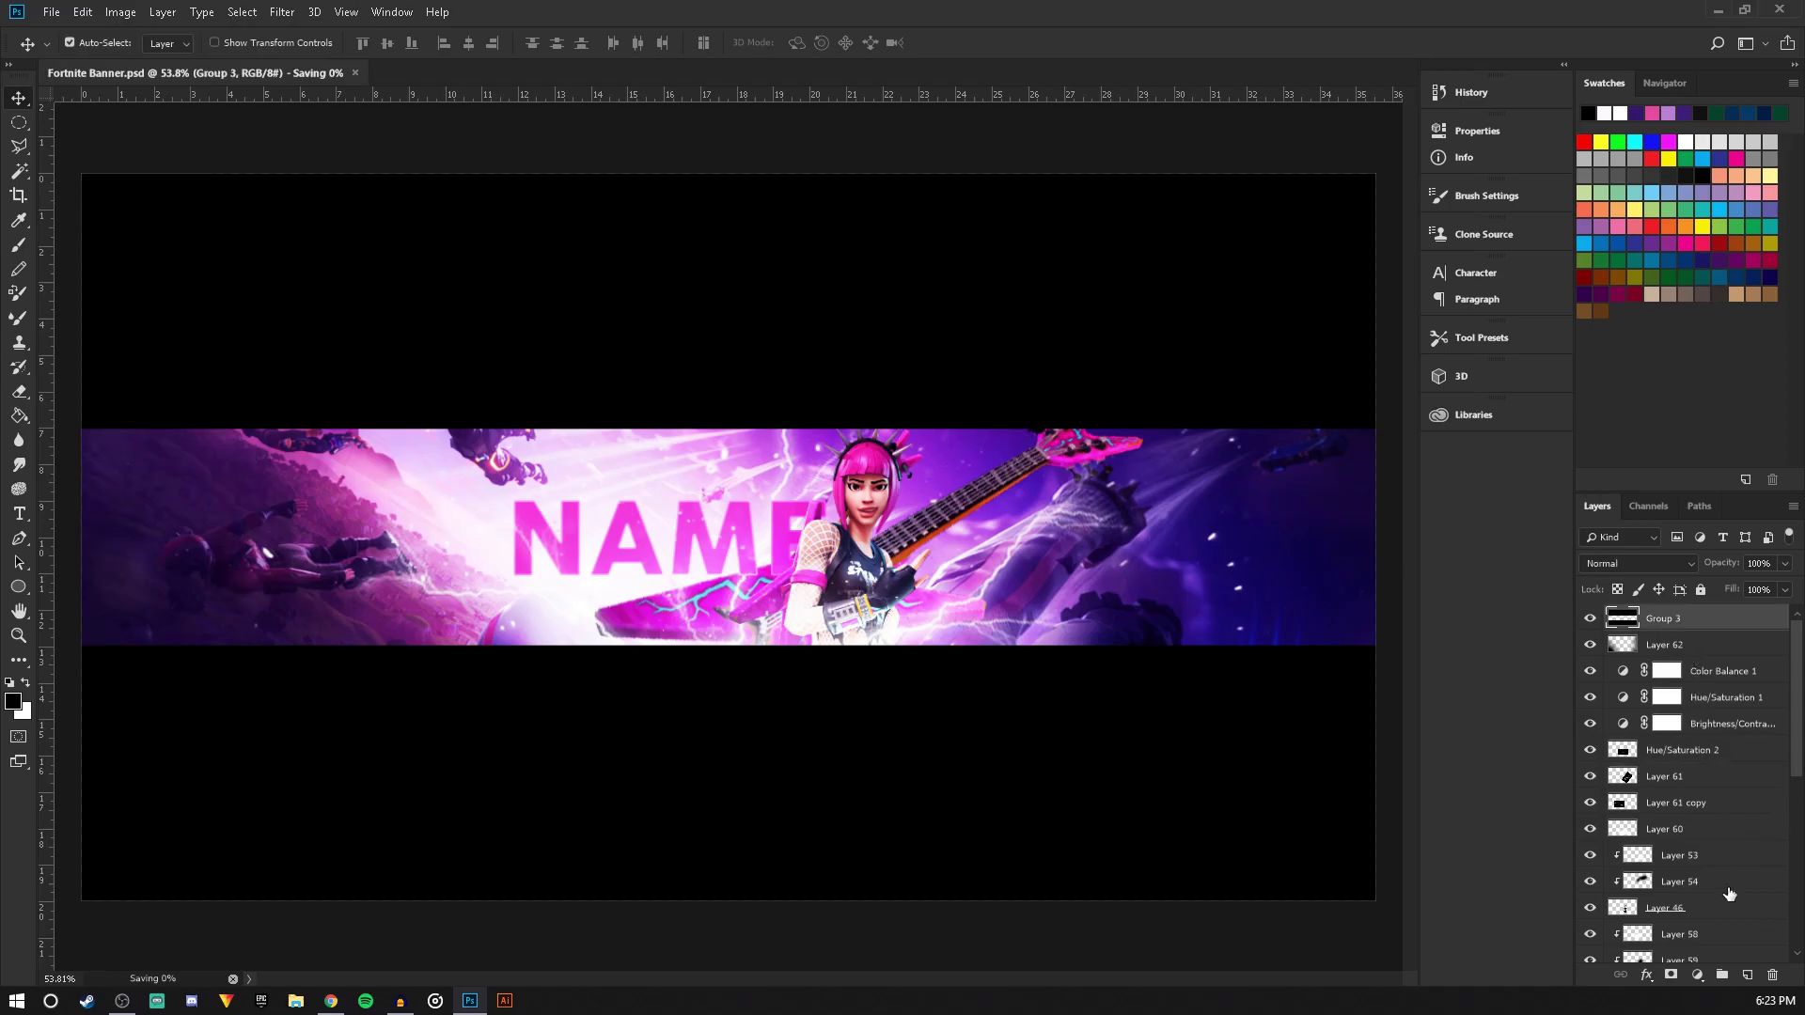
pyautogui.scroll(-3, 1706, 879)
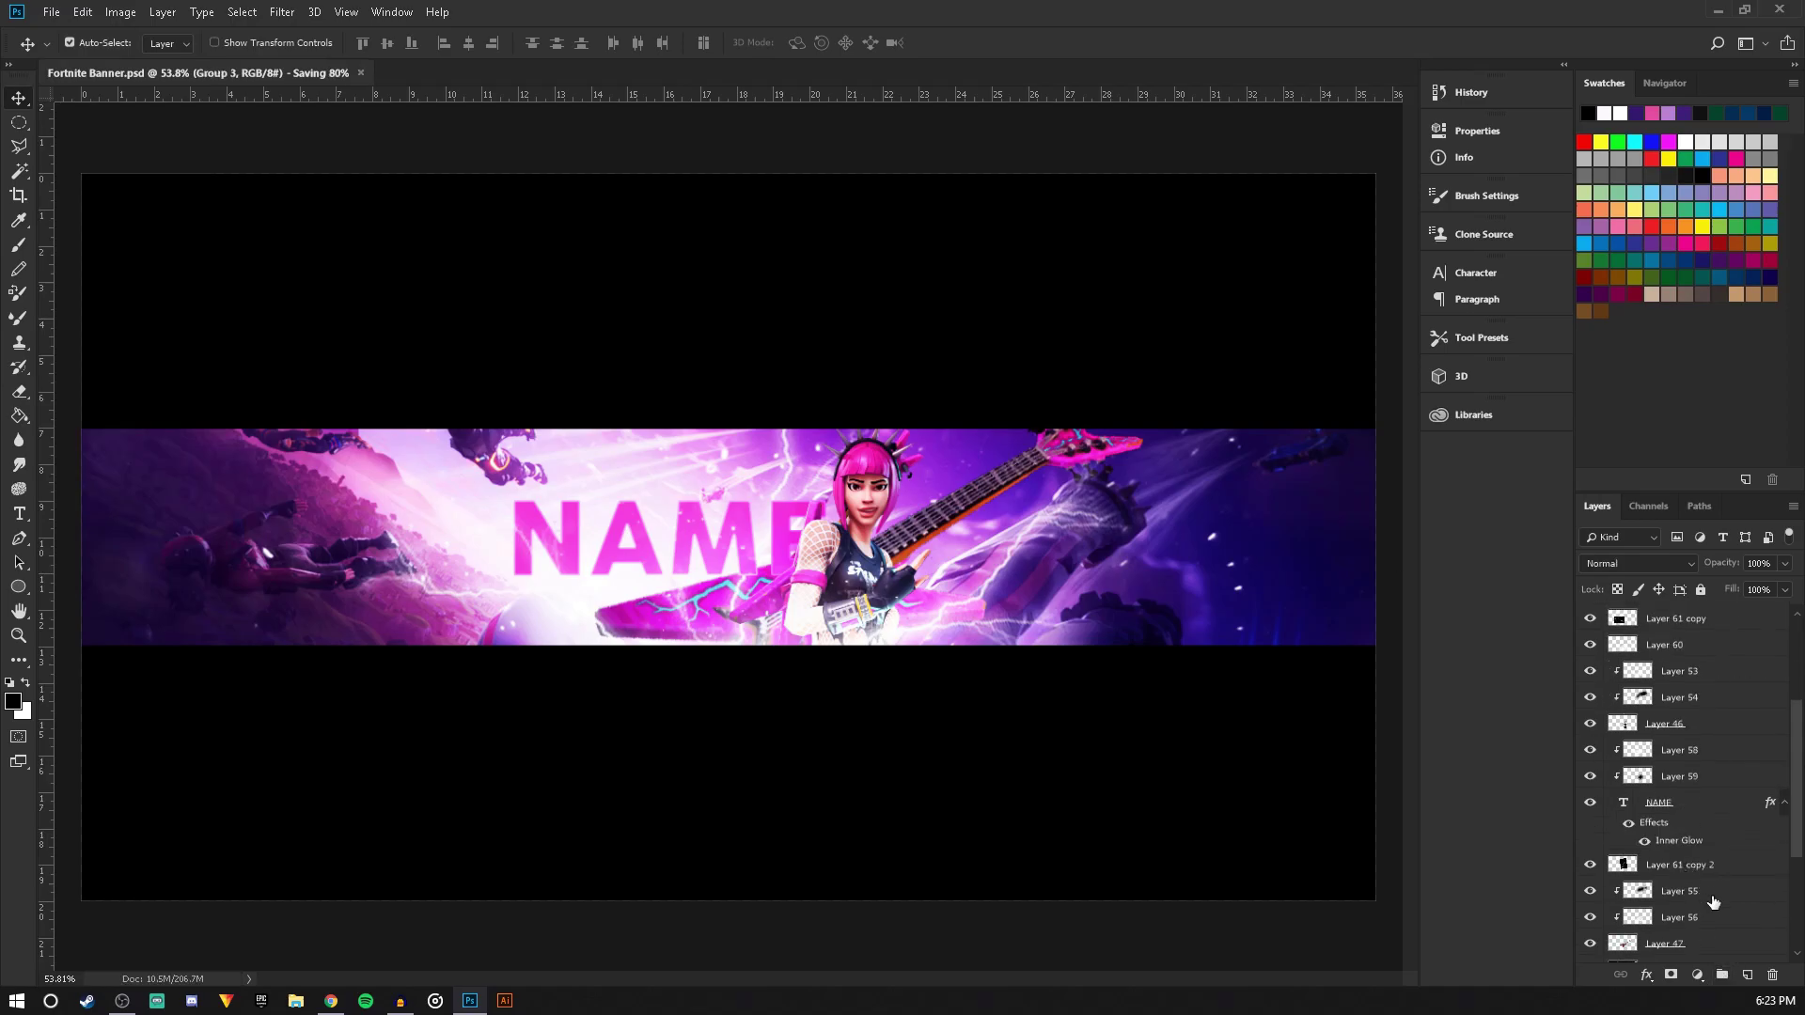
pyautogui.scroll(-3, 1707, 884)
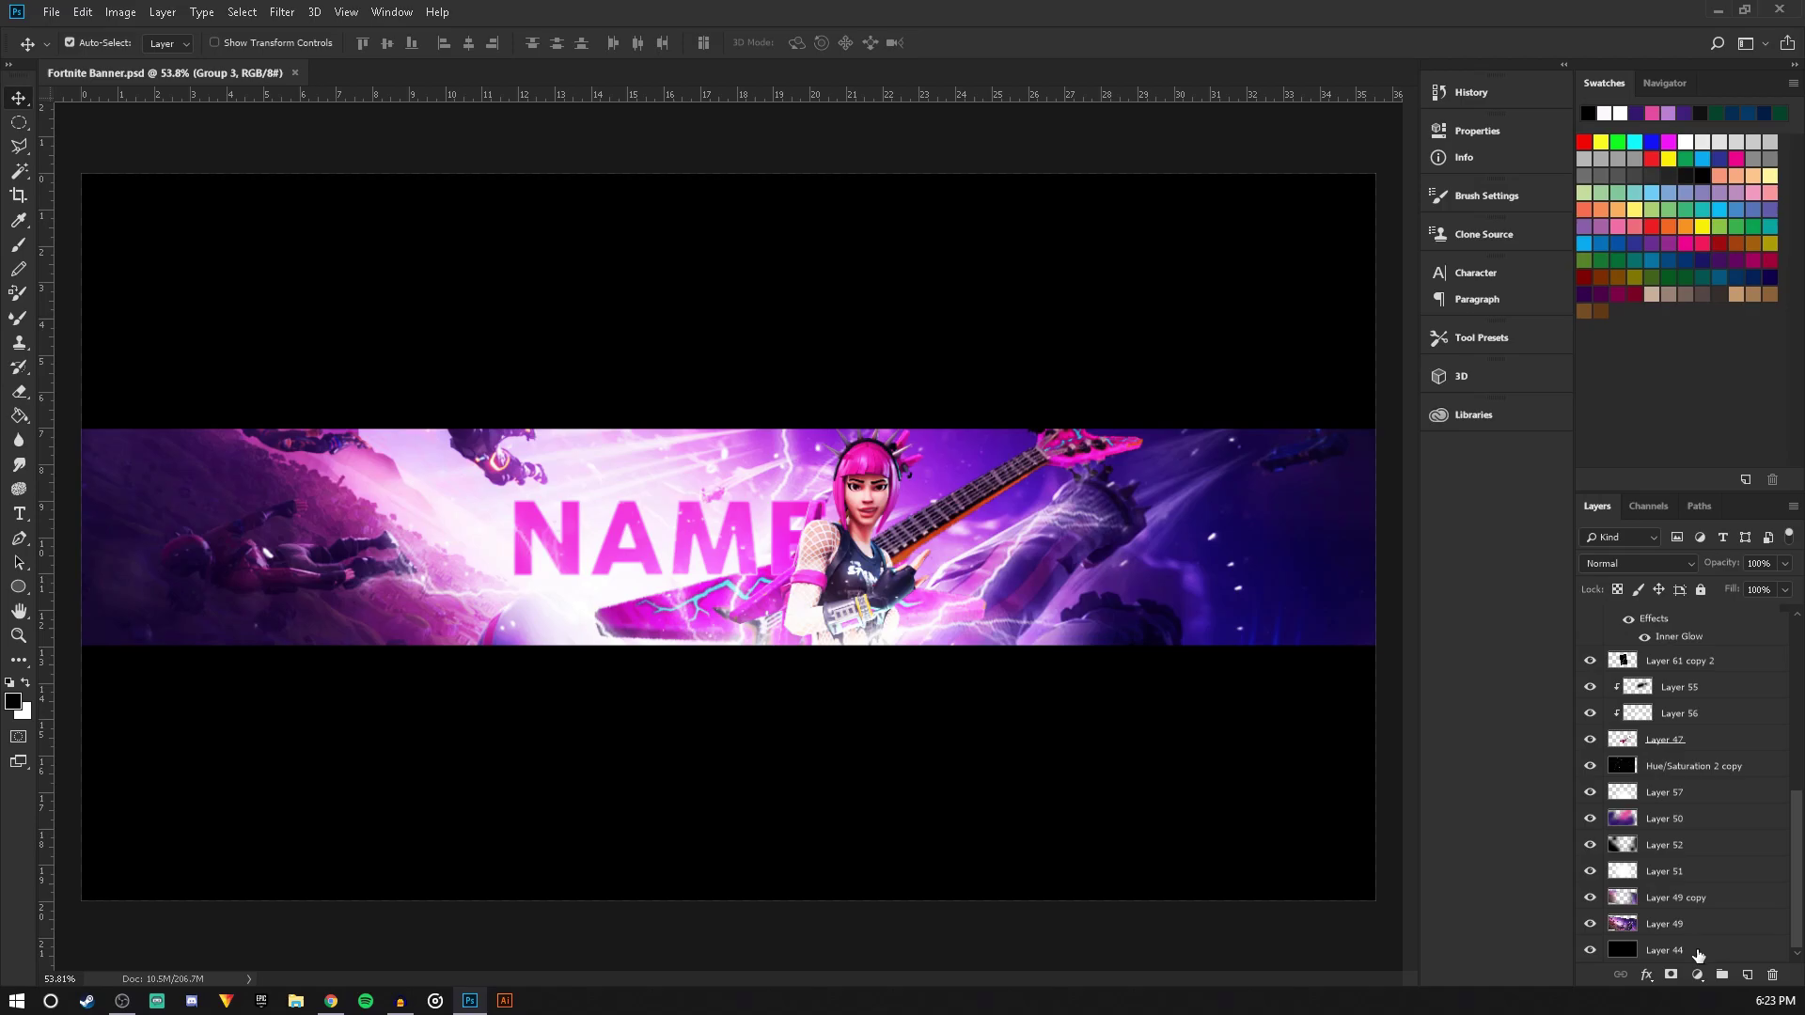
pyautogui.keyDown('shift'); pyautogui.click(1701, 950); pyautogui.keyUp('shift')
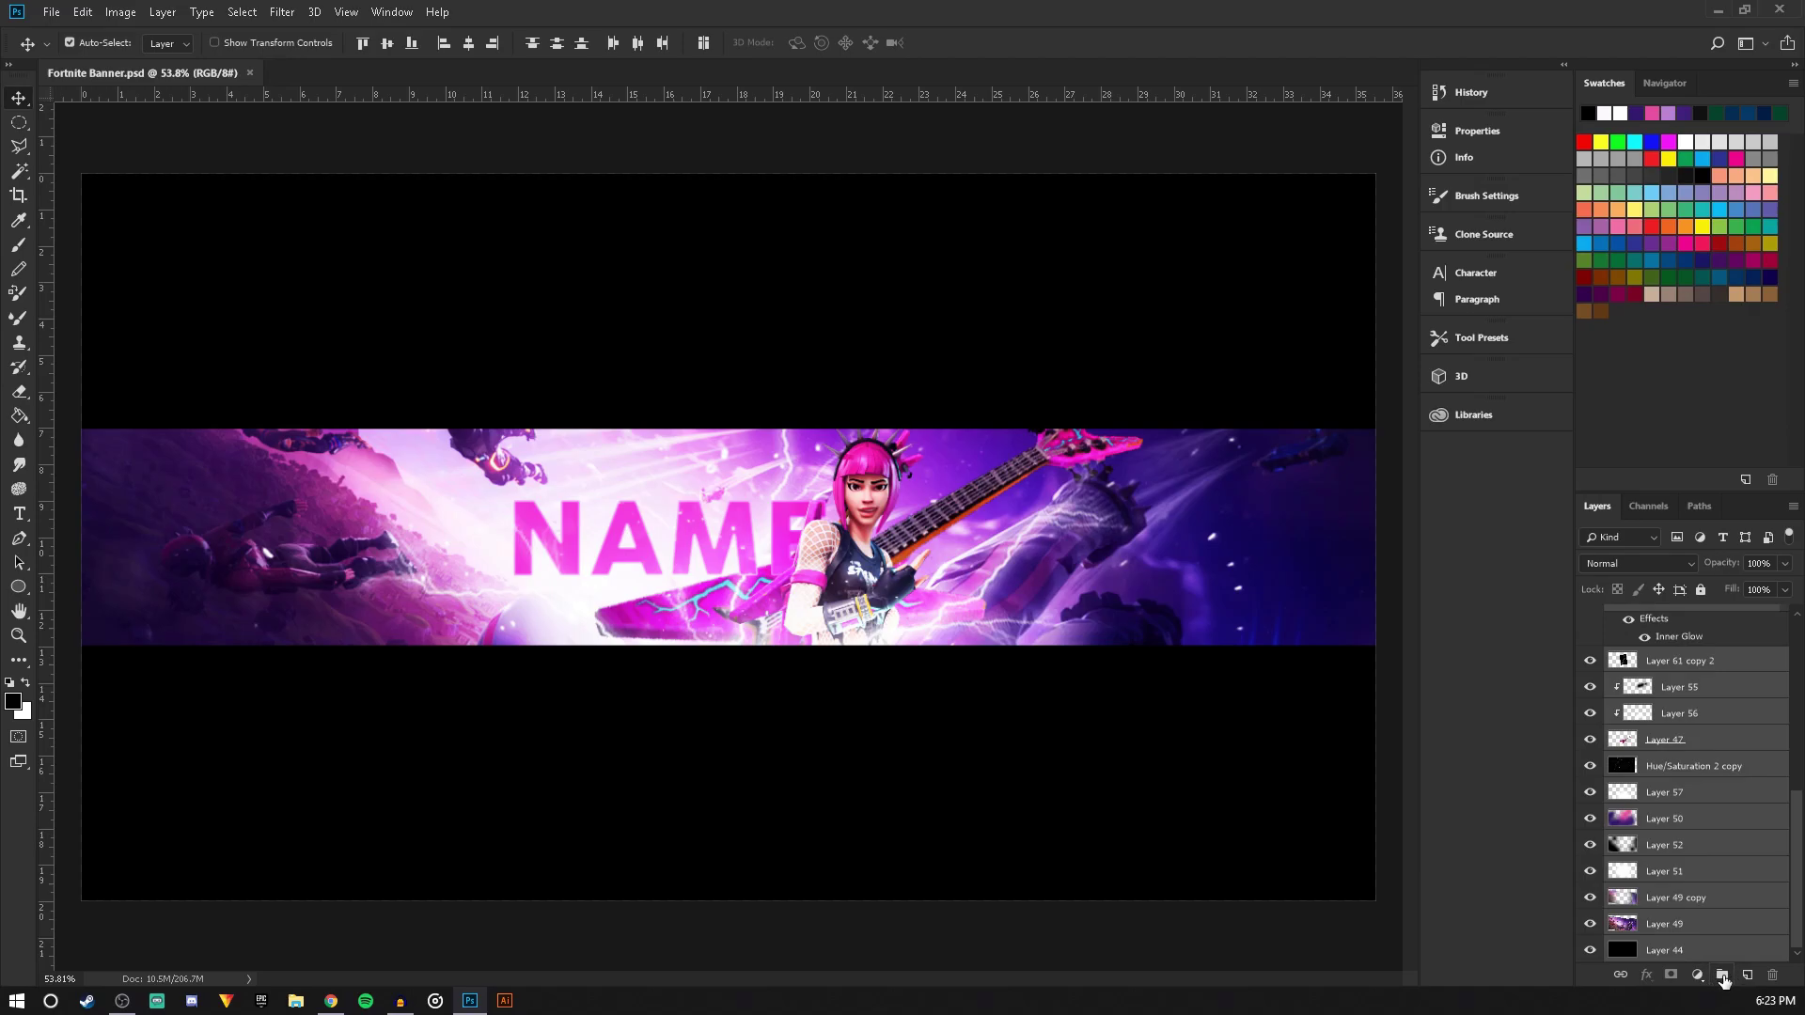
pyautogui.click(1723, 979)
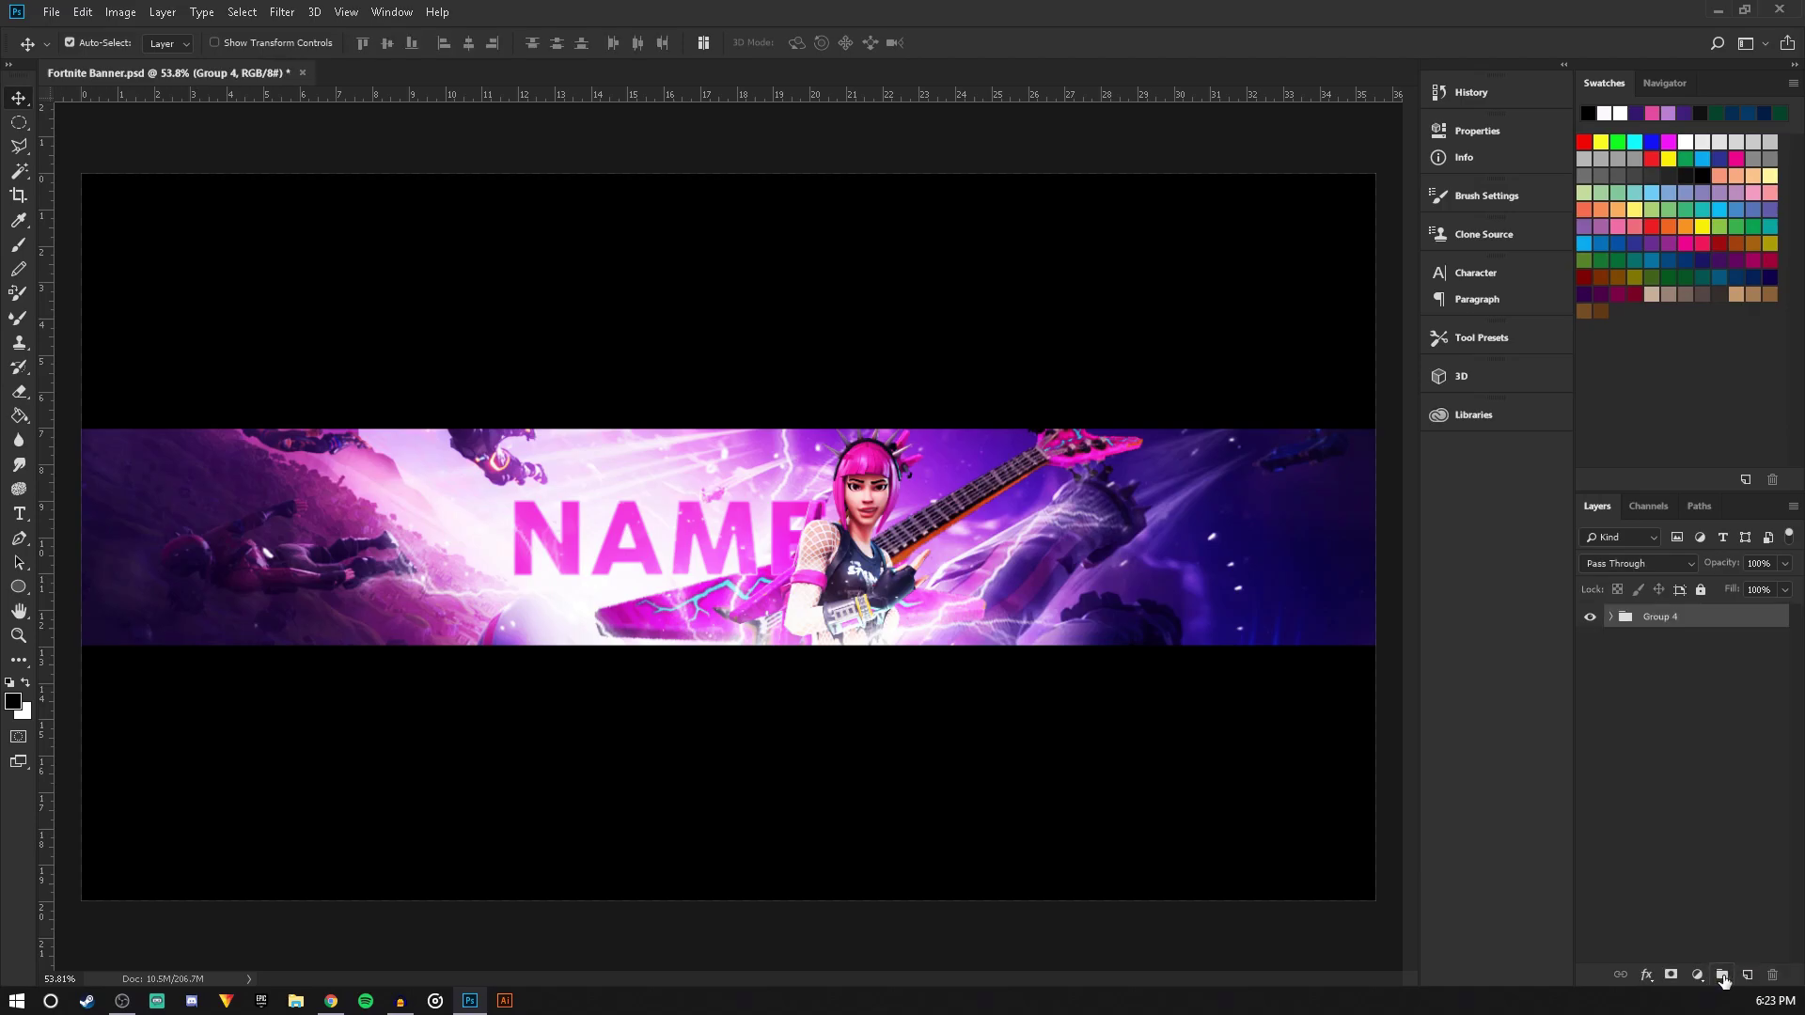
pyautogui.rightClick(1669, 637)
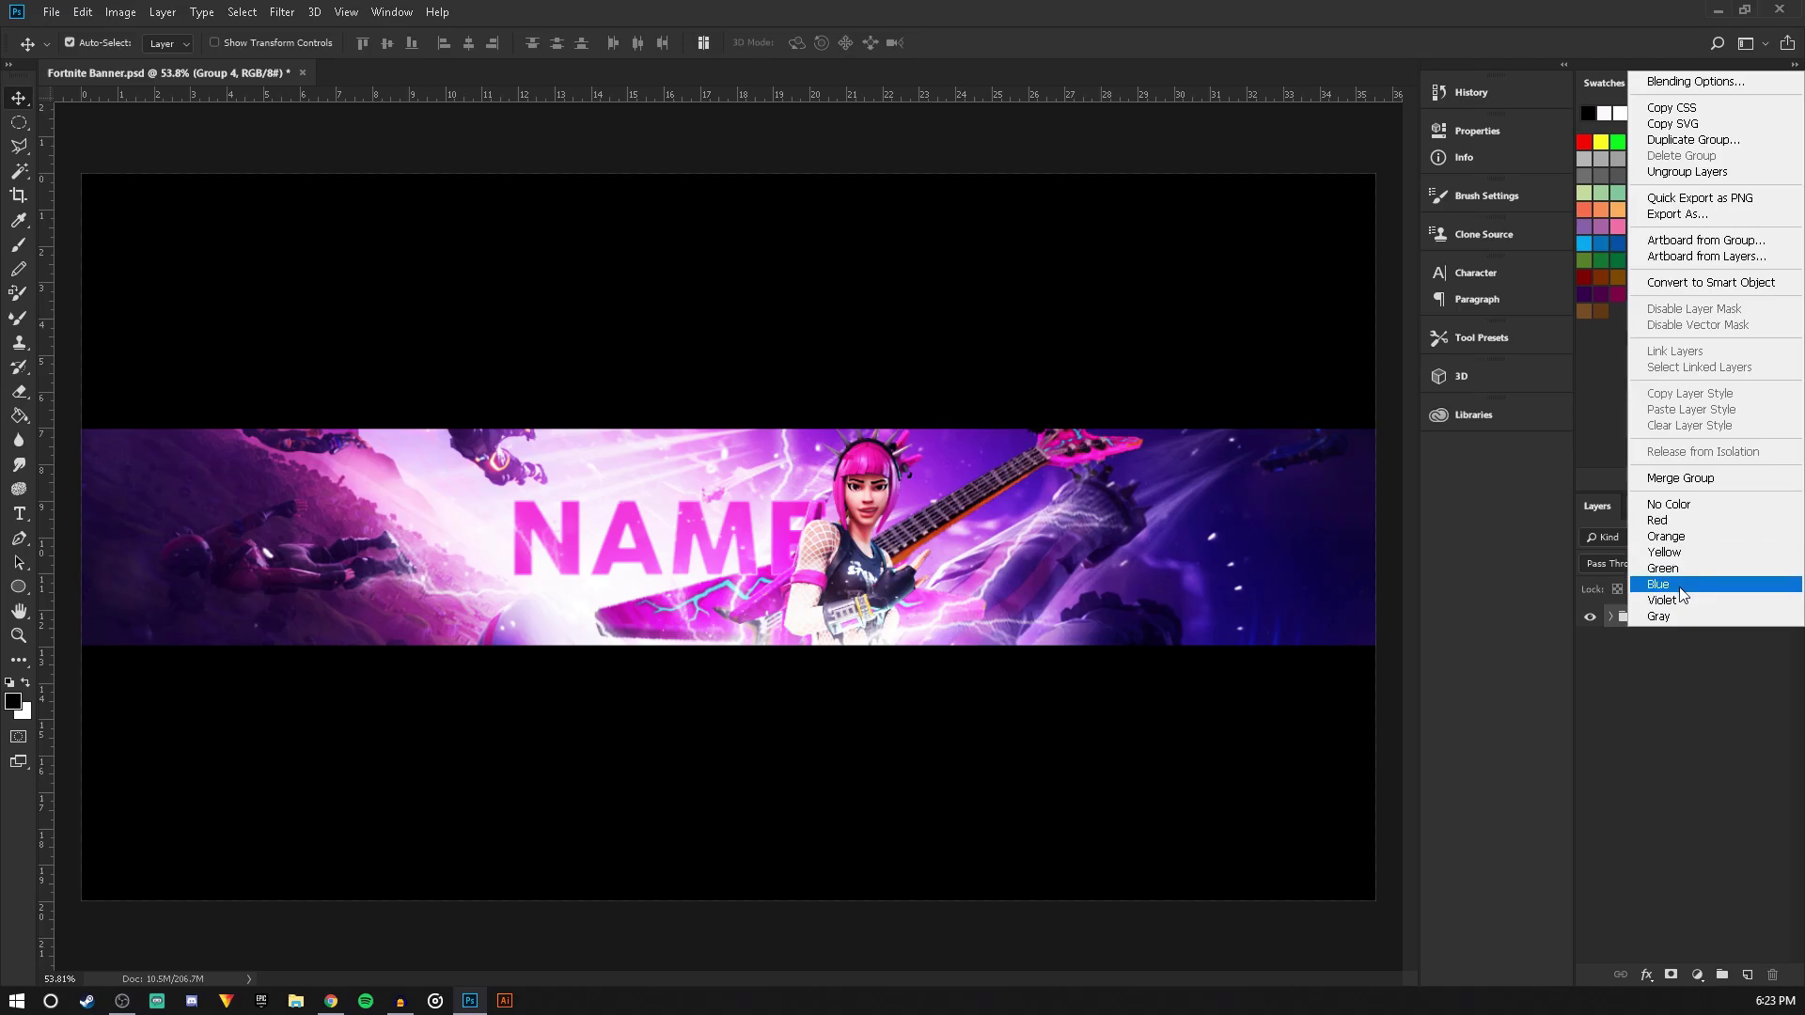
pyautogui.click(1678, 603)
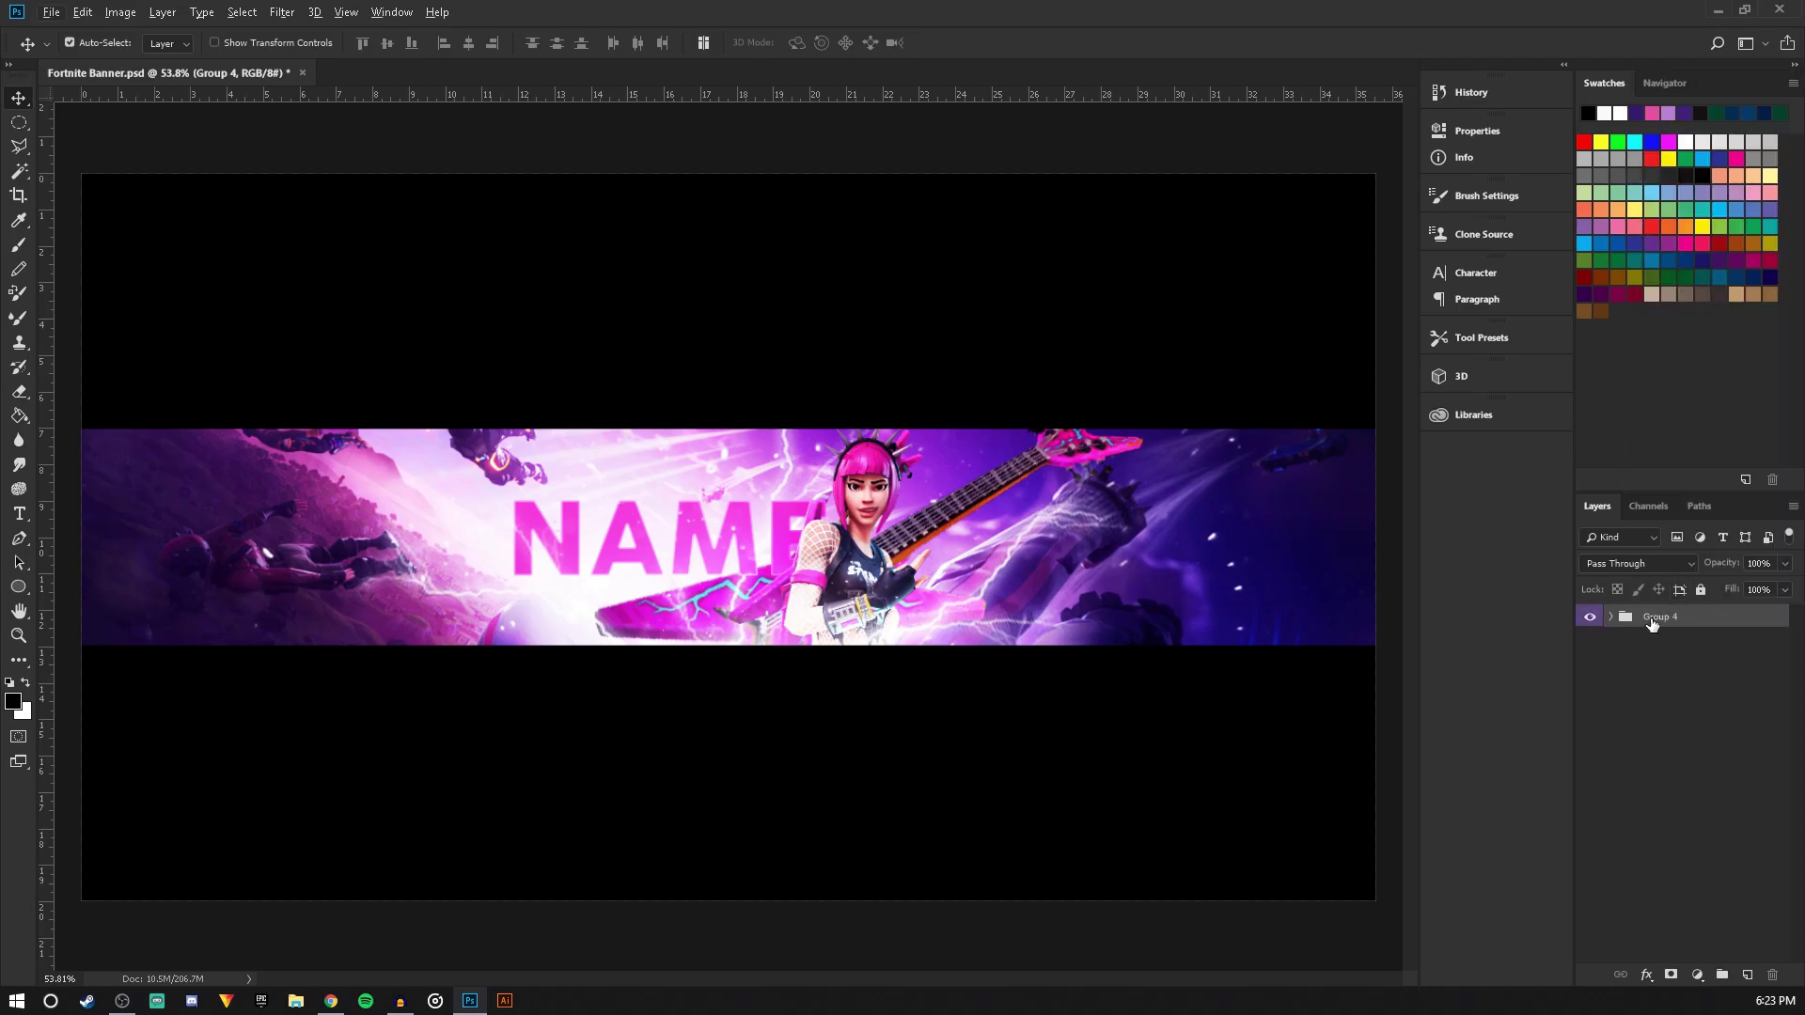
# Duplicate Group 4, hide the original group and merge the copy into a single layer
pyautogui.hotkey('ctrl', 'j')
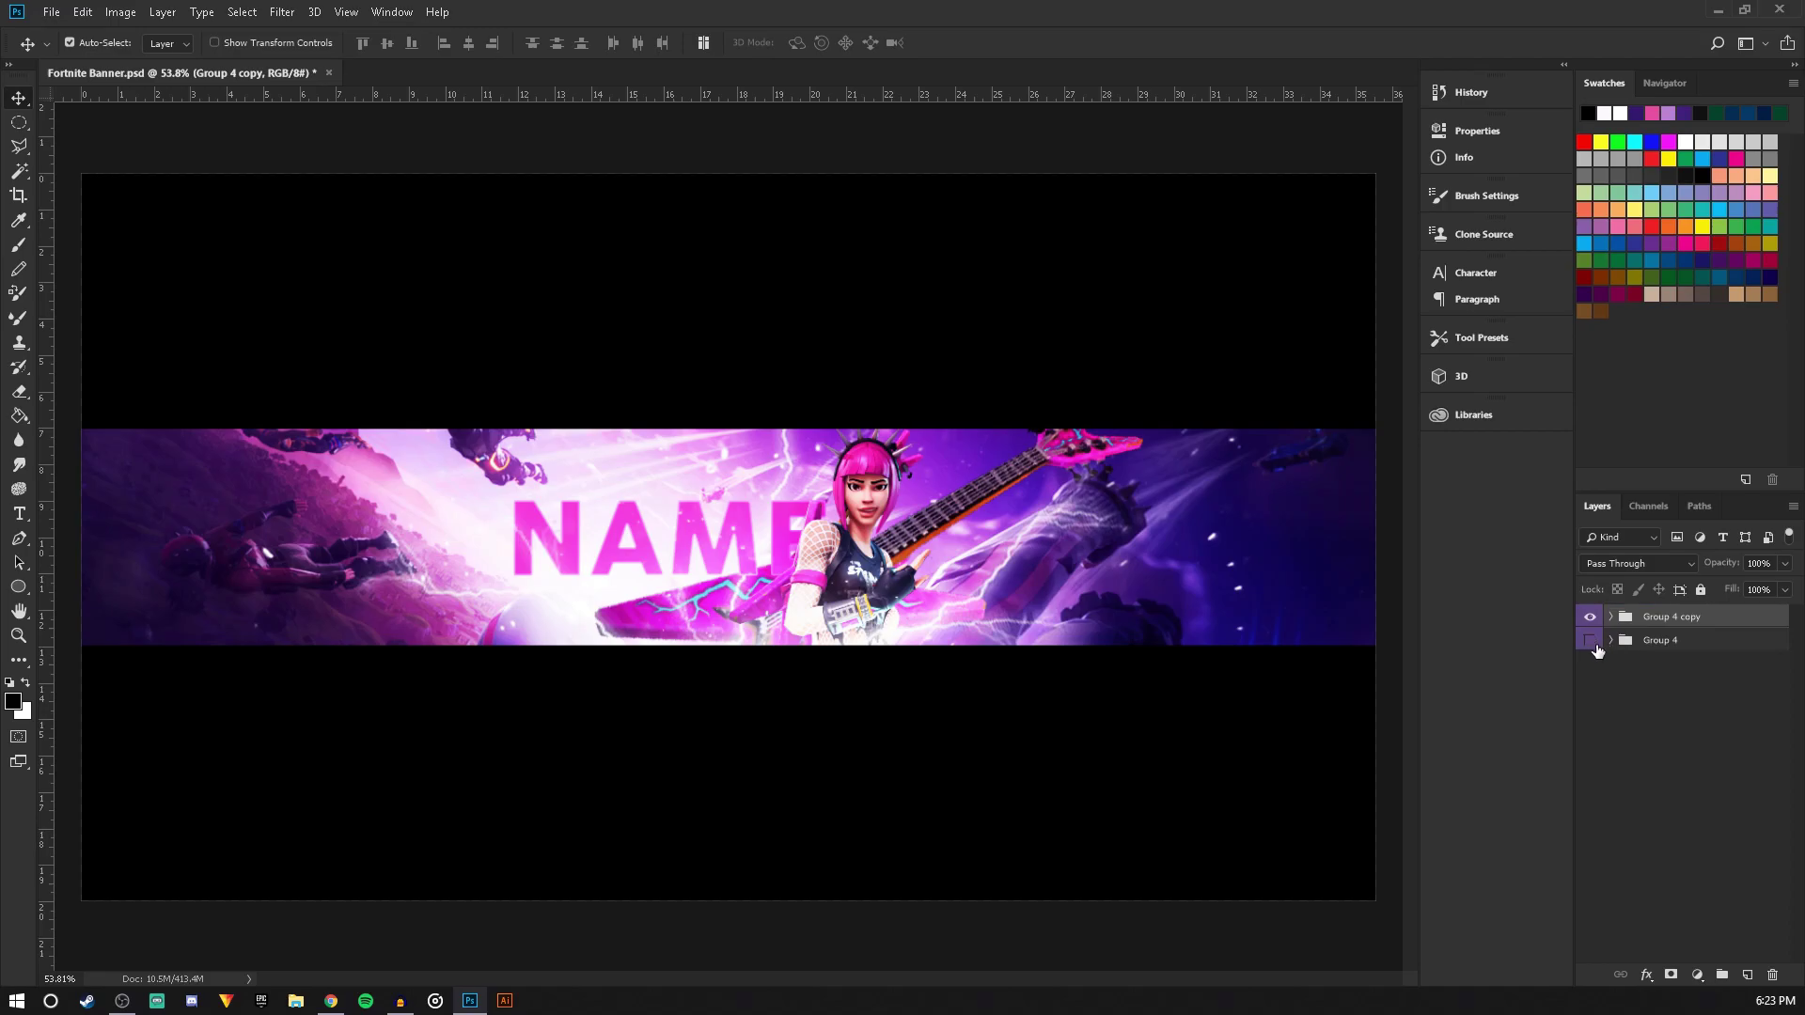
pyautogui.rightClick(1659, 618)
pyautogui.click(1681, 468)
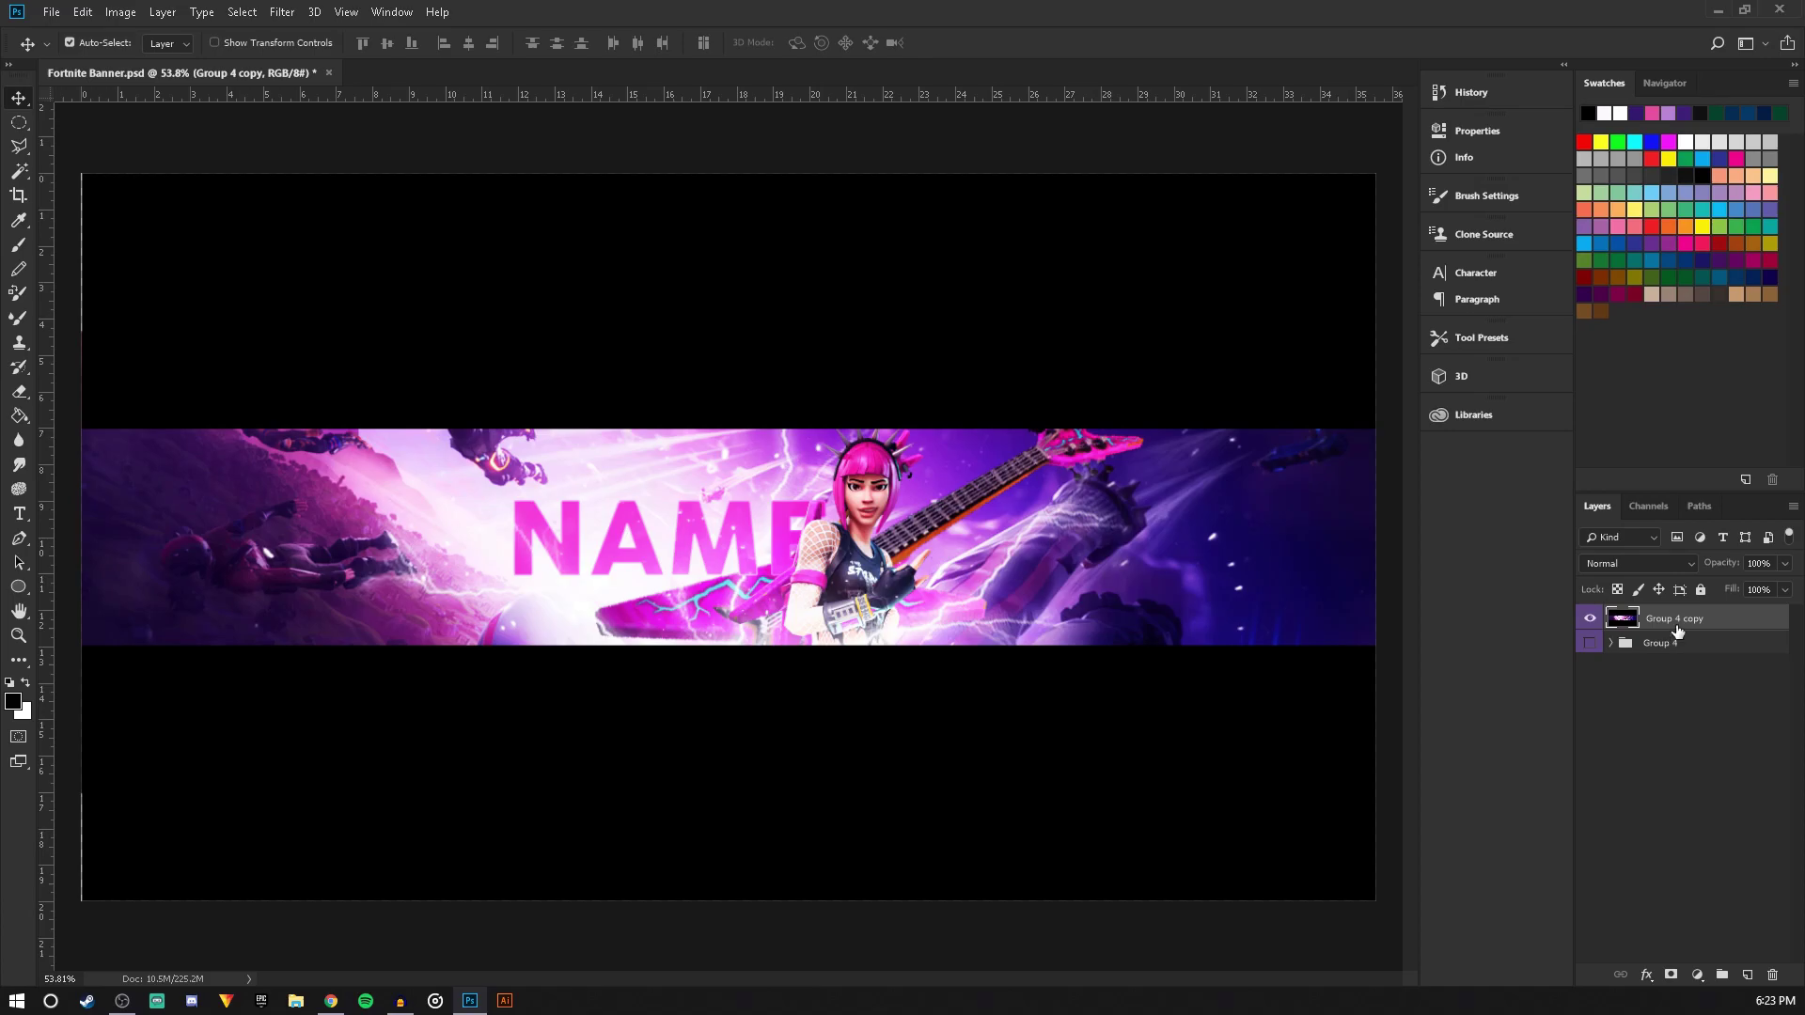
# Export the banner with Save for Web as a 2560 x 1440 px PNG-24 named Fortnite-Banner in the Projects folder
pyautogui.click(51, 13)
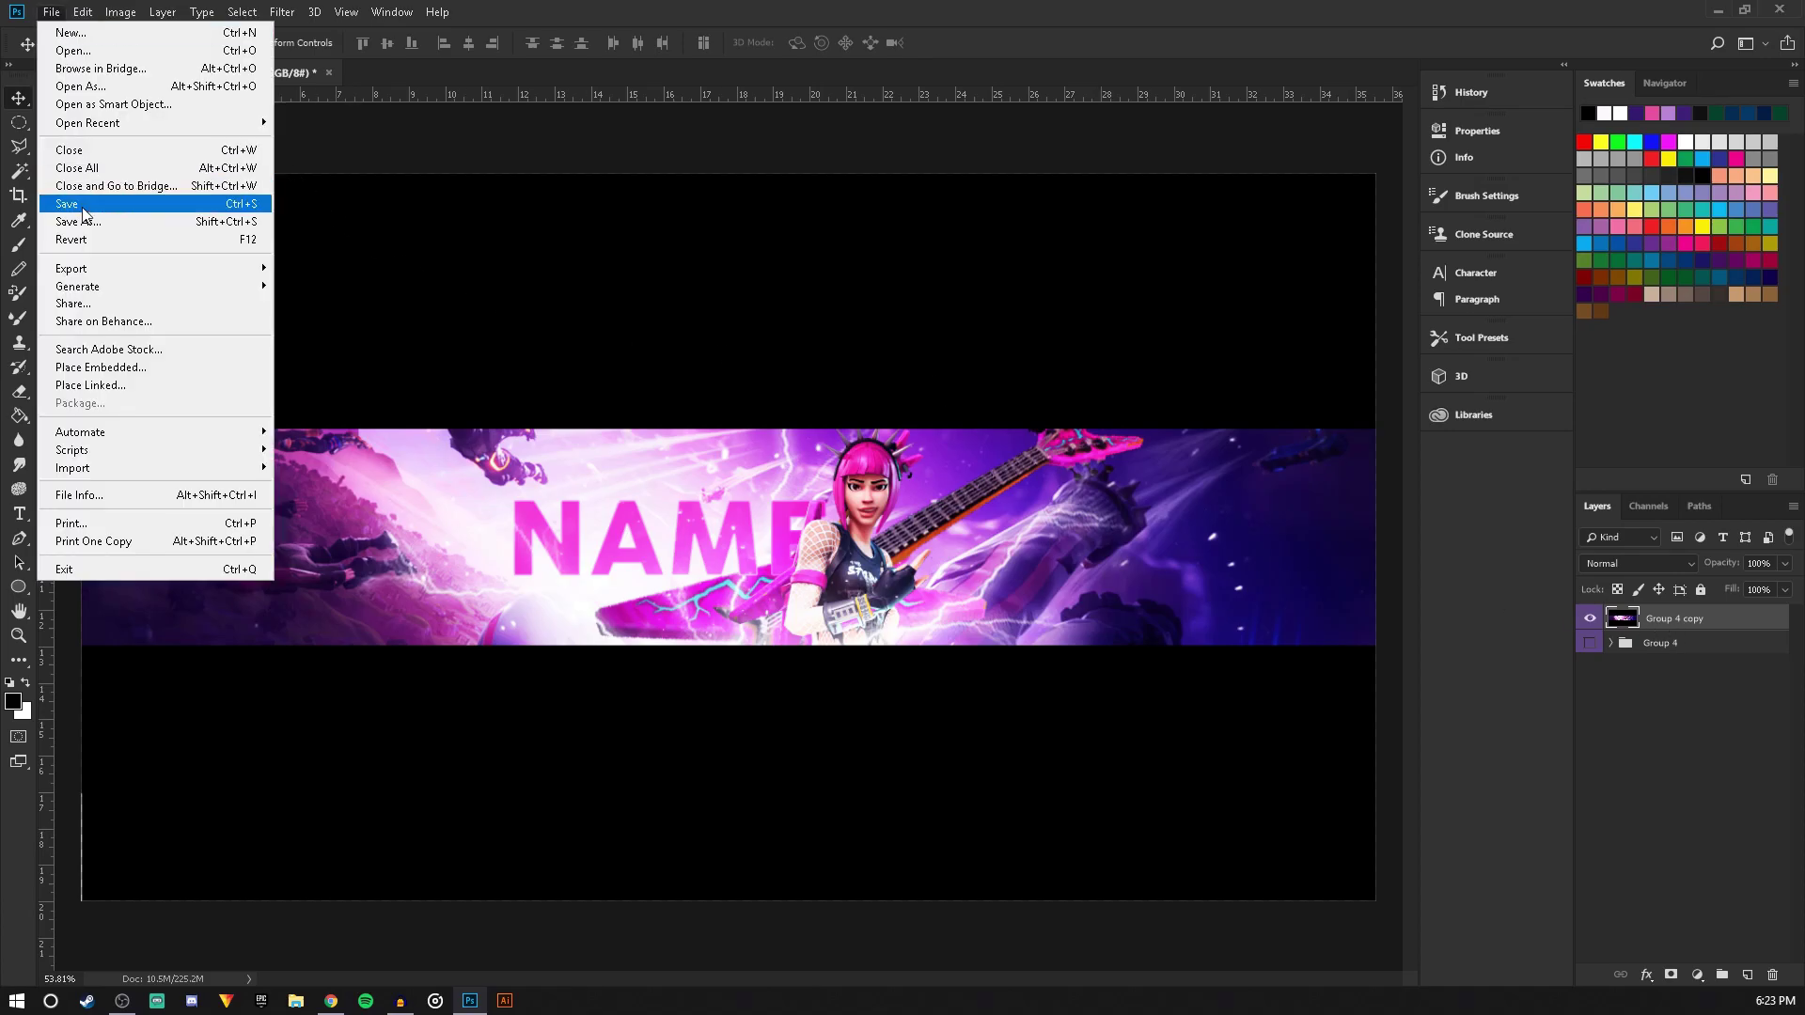
pyautogui.moveTo(113, 272)
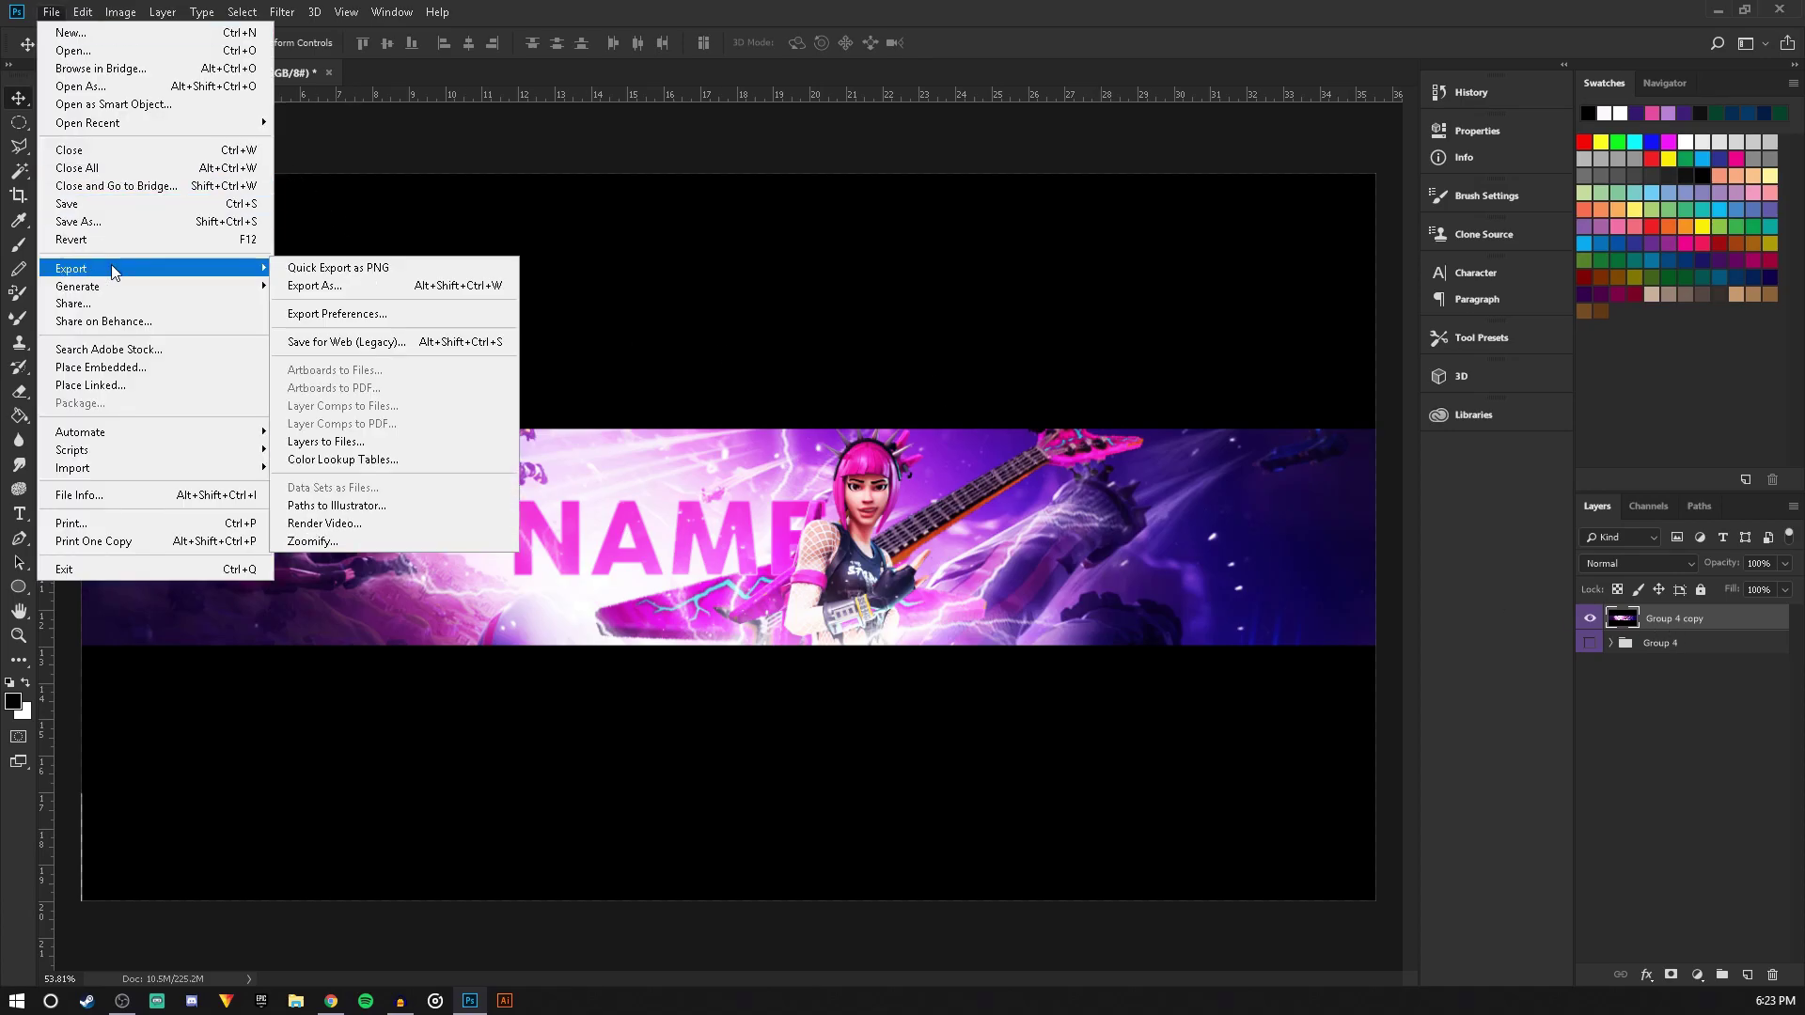
pyautogui.click(366, 344)
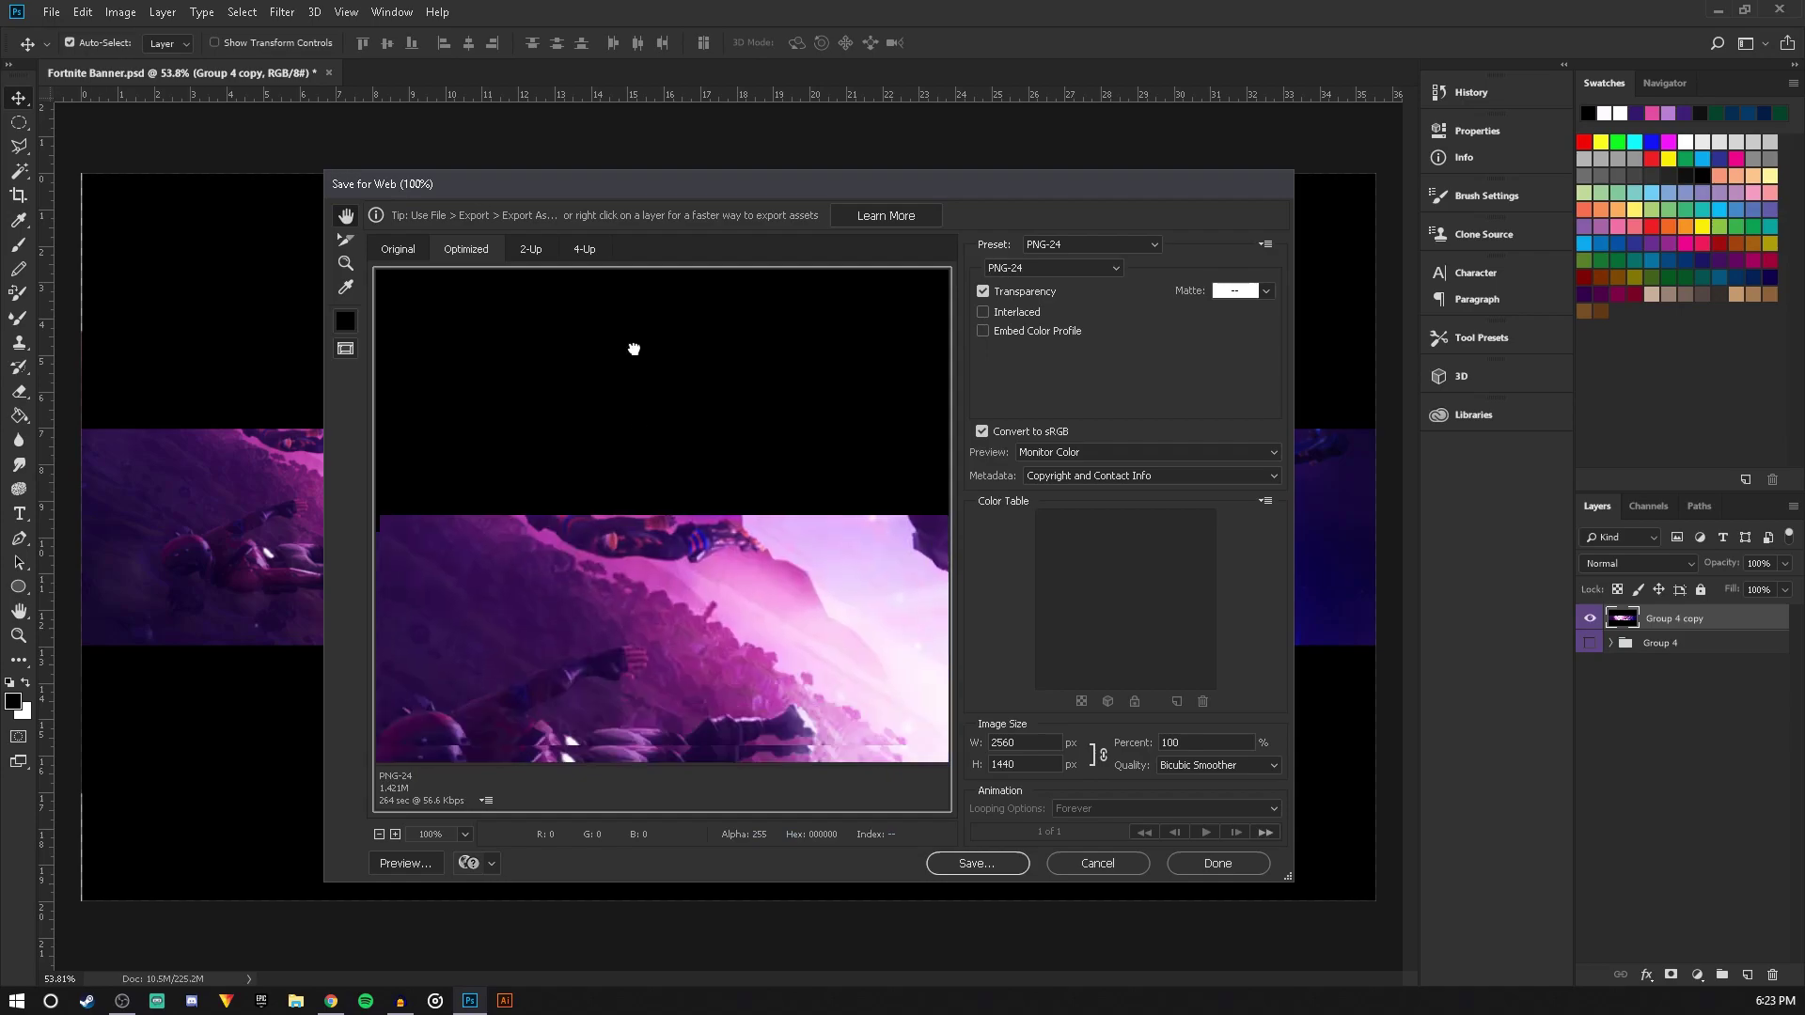
pyautogui.moveTo(715, 446); pyautogui.dragTo(235, 324)
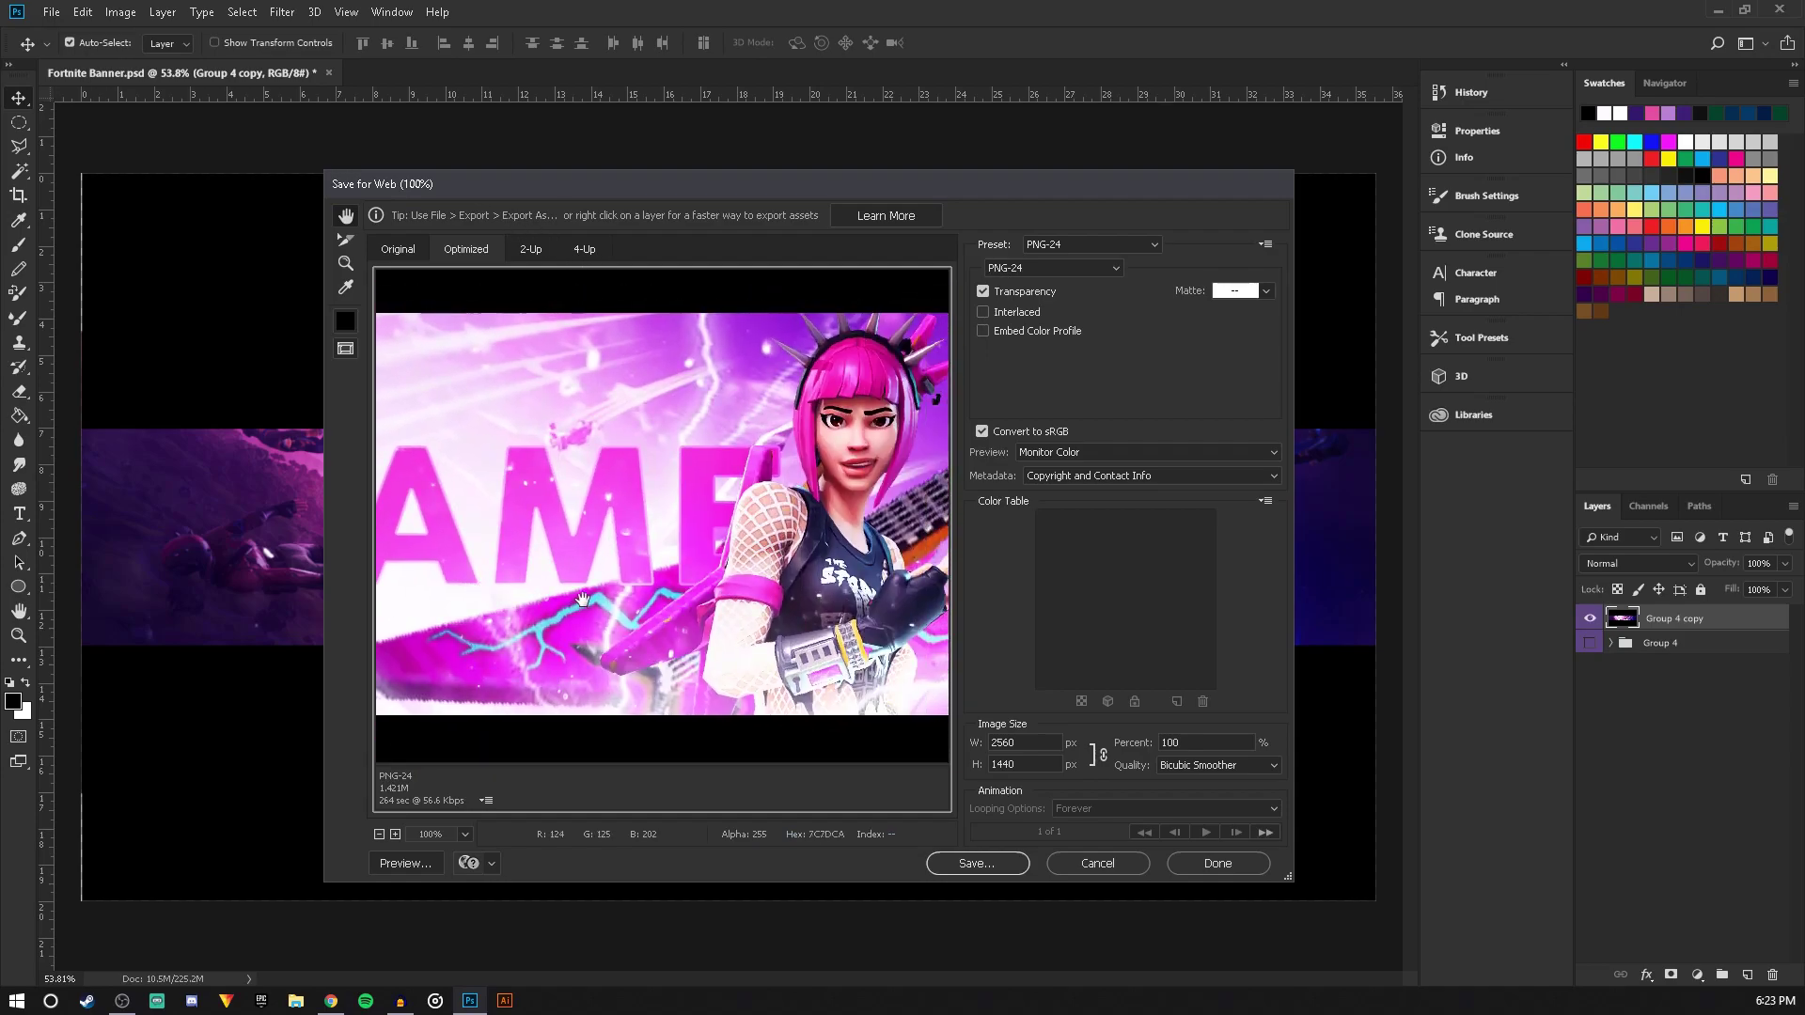
pyautogui.moveTo(780, 555); pyautogui.dragTo(602, 586)
pyautogui.click(997, 867)
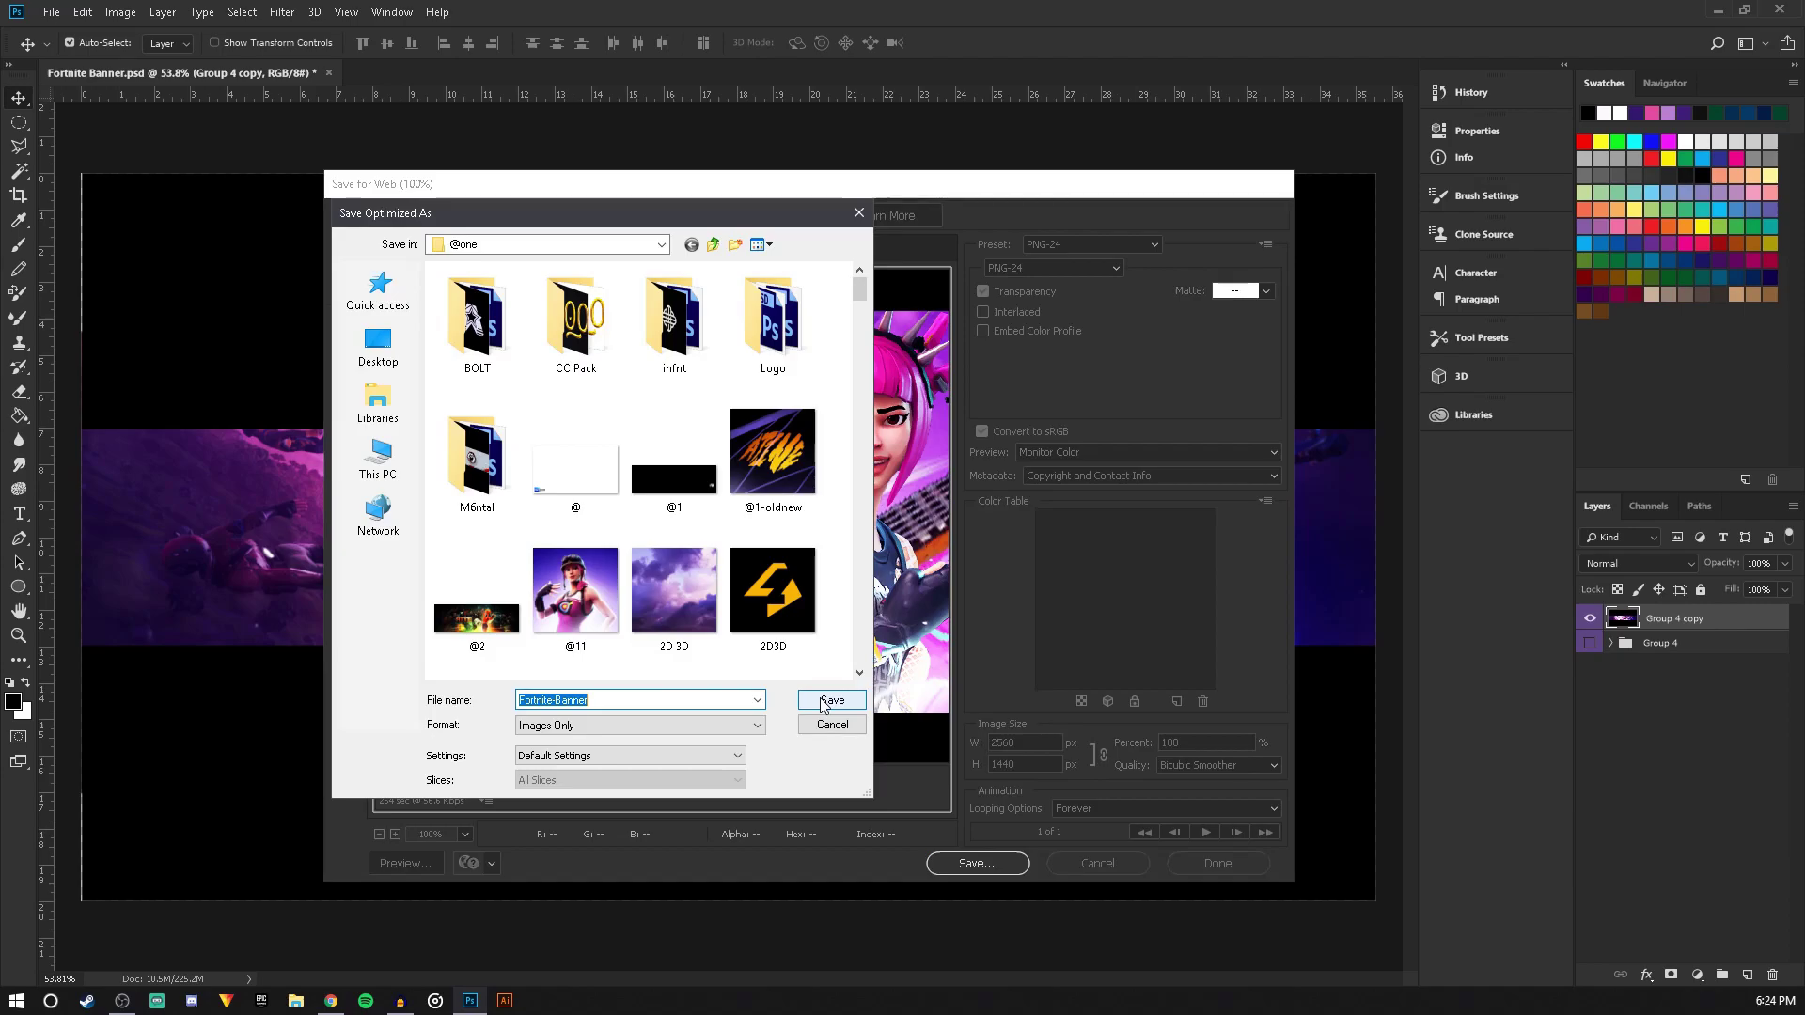
pyautogui.click(377, 346)
pyautogui.click(378, 291)
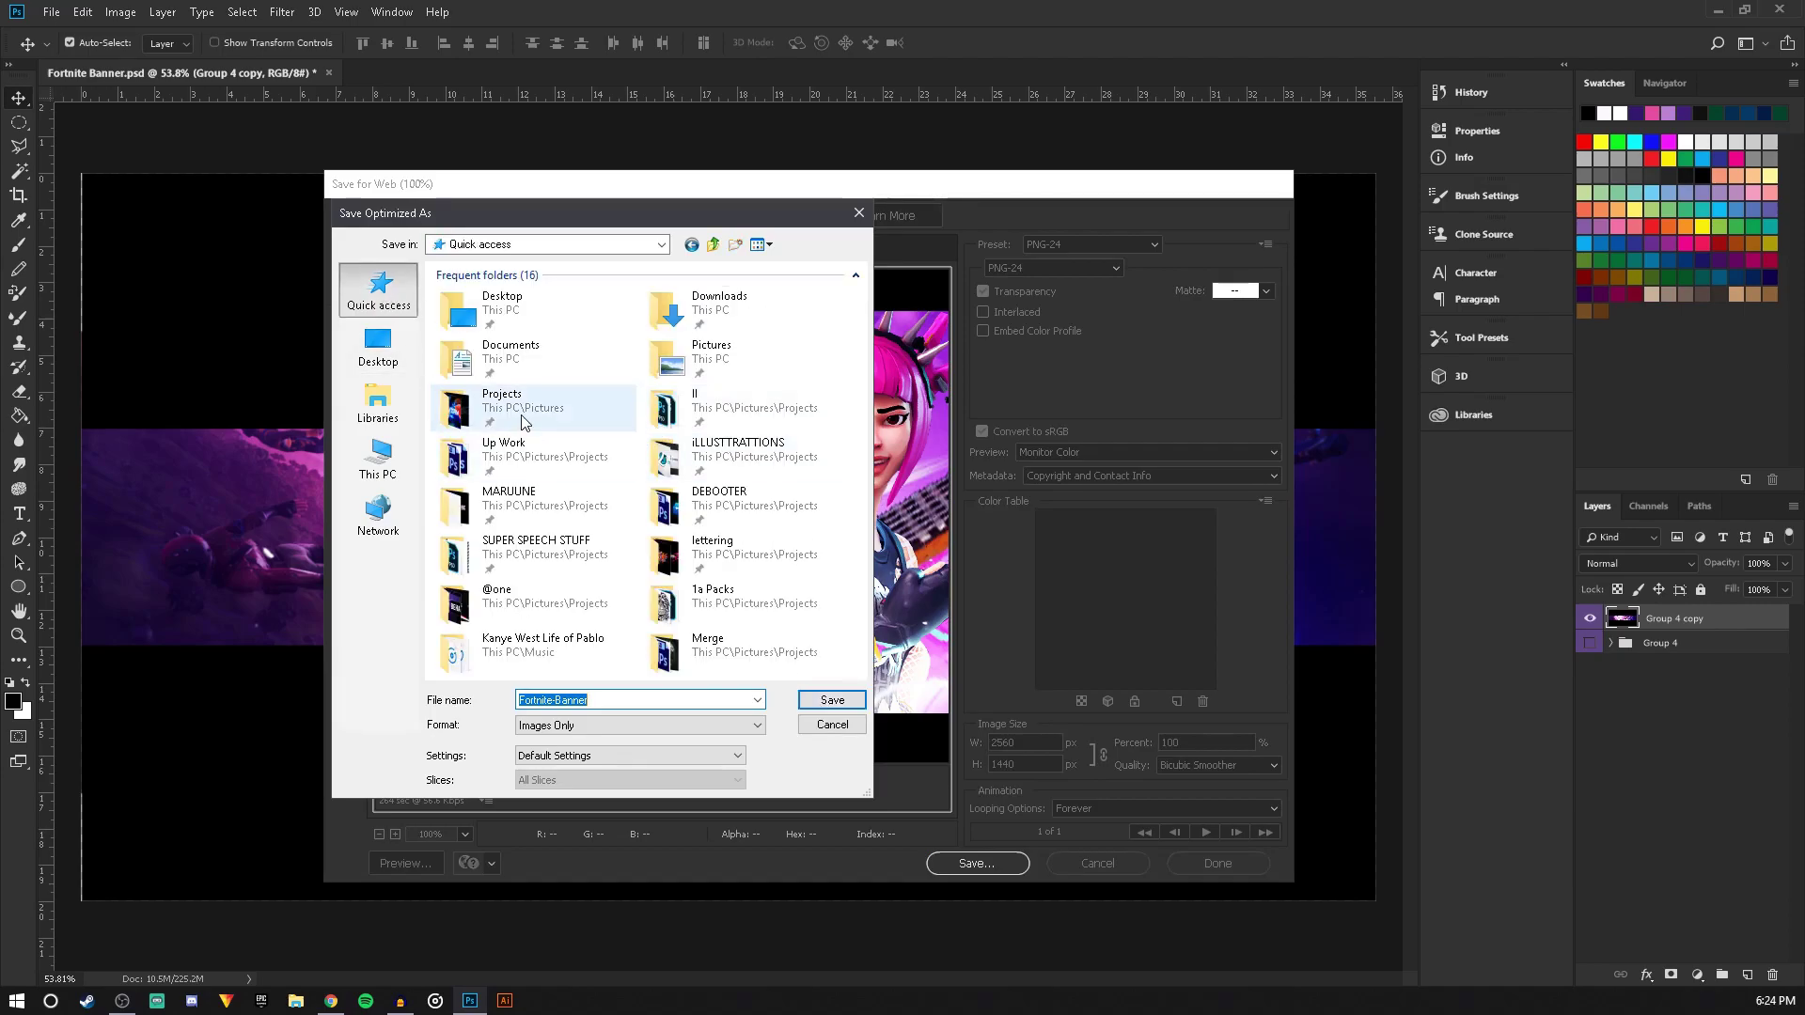
pyautogui.doubleClick(523, 413)
pyautogui.click(832, 700)
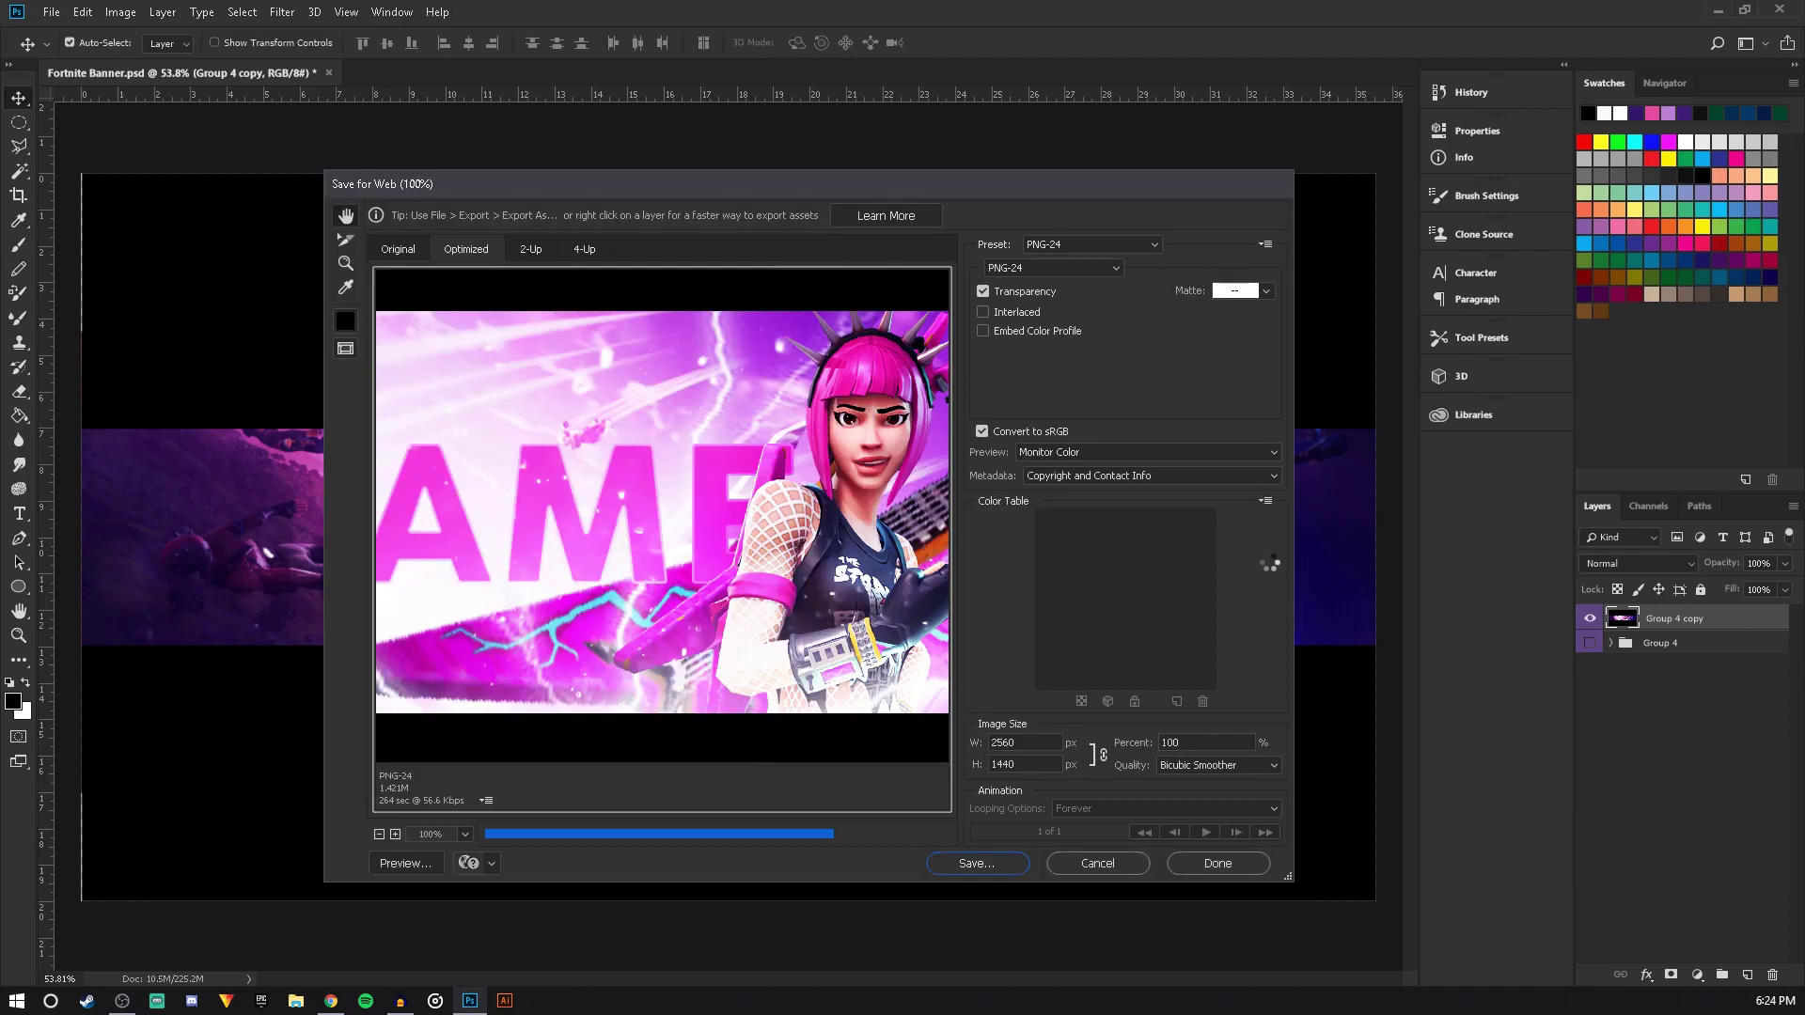